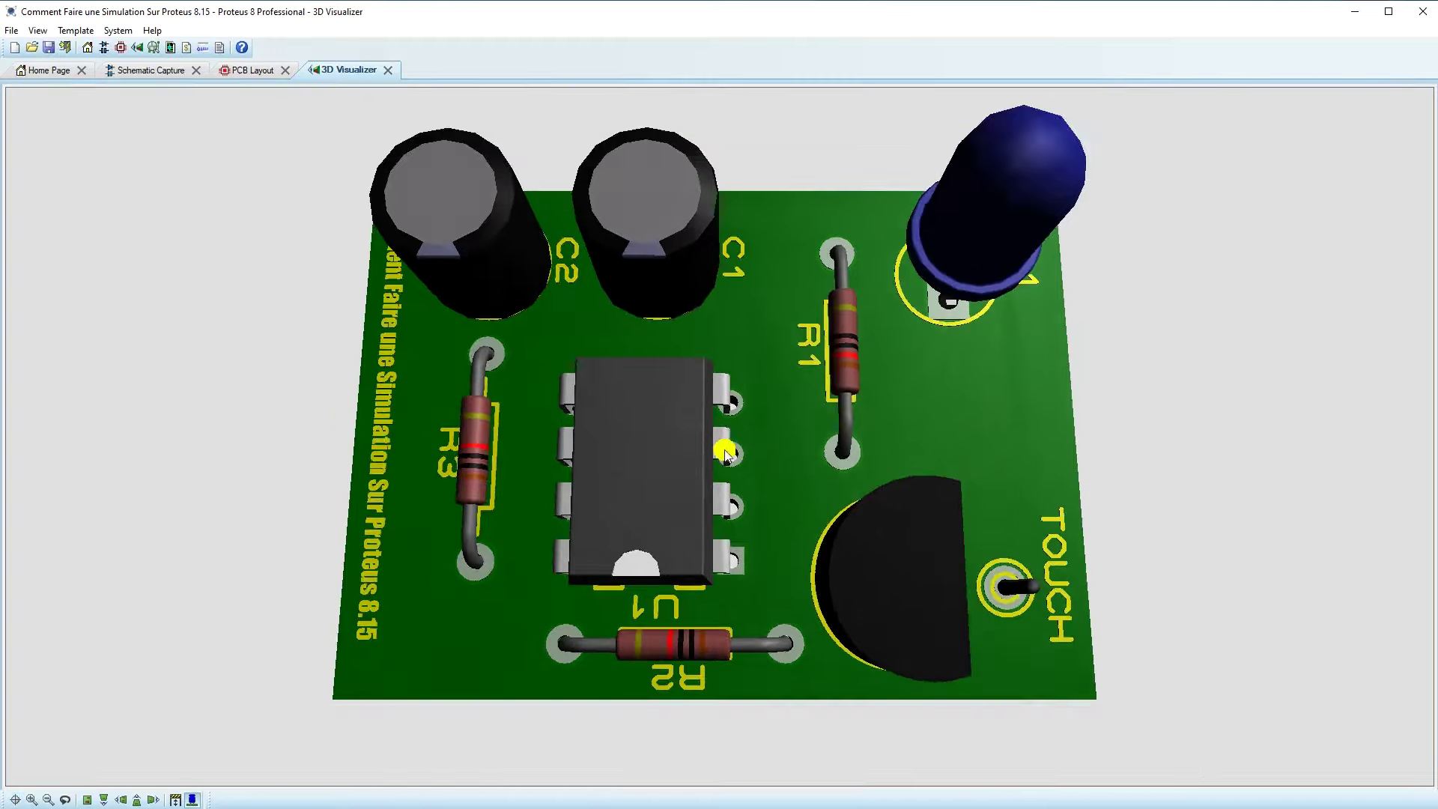
- Review the finished touch sensor project's schematic, PCB layout and 3D board view
click(61, 268)
click(246, 72)
click(168, 72)
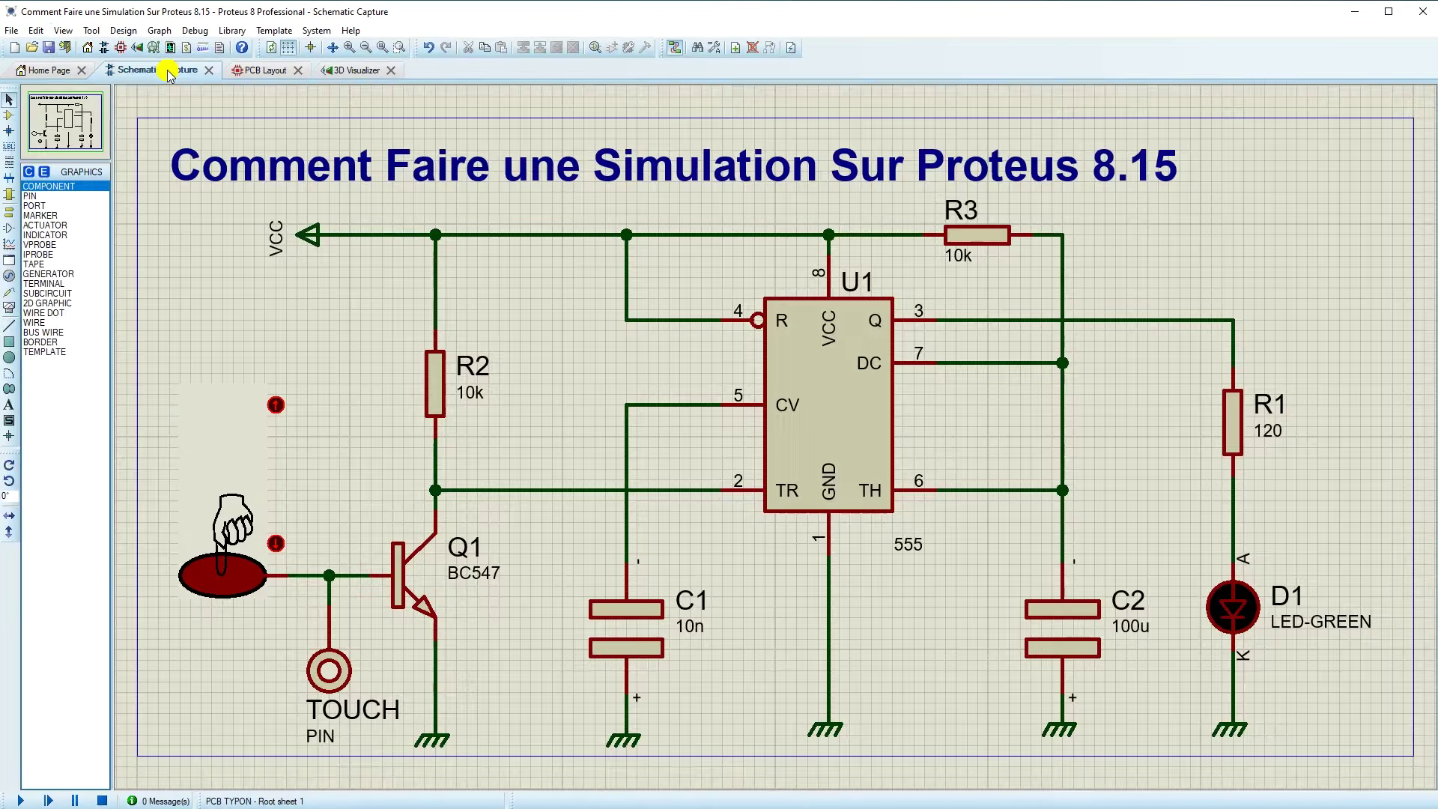
click(266, 70)
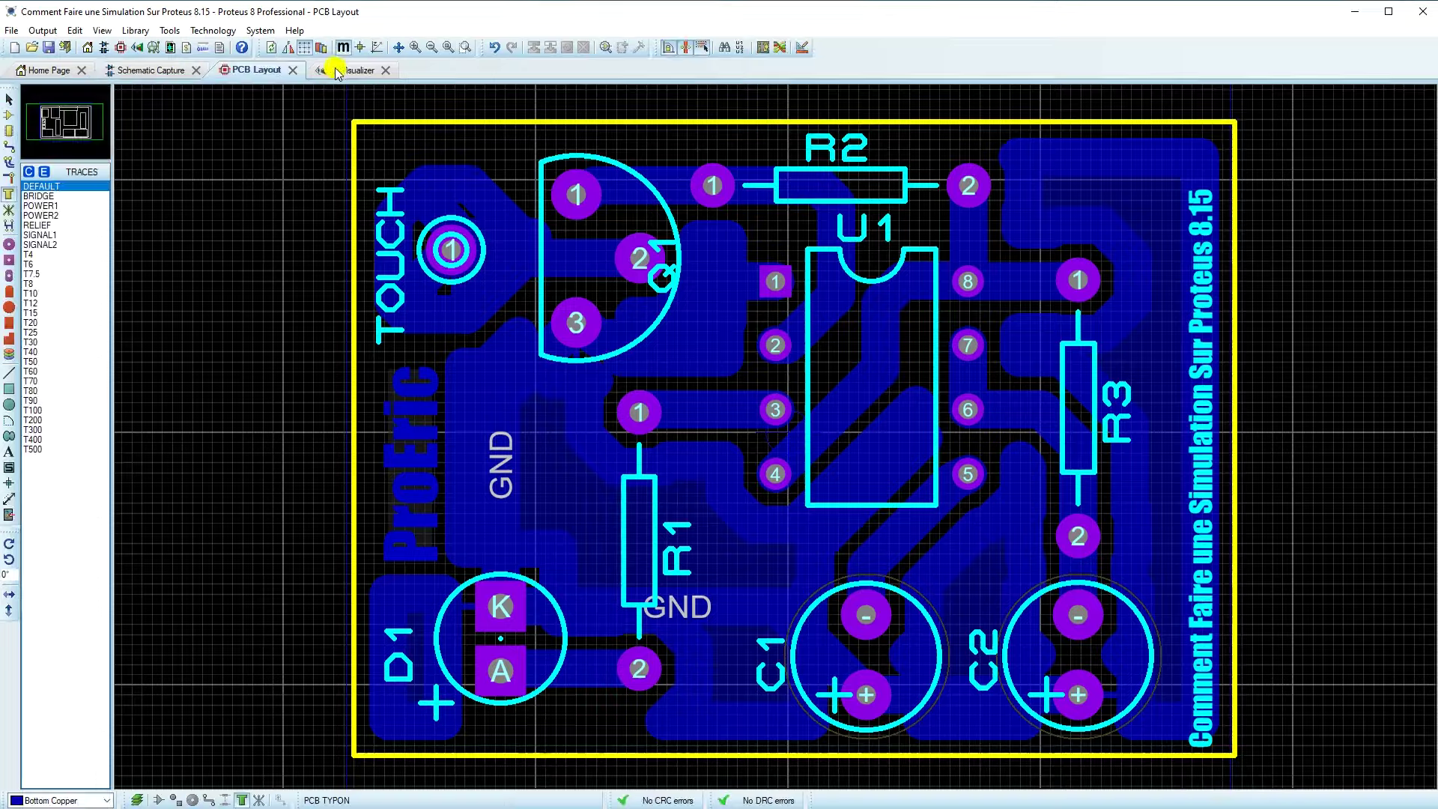
click(339, 69)
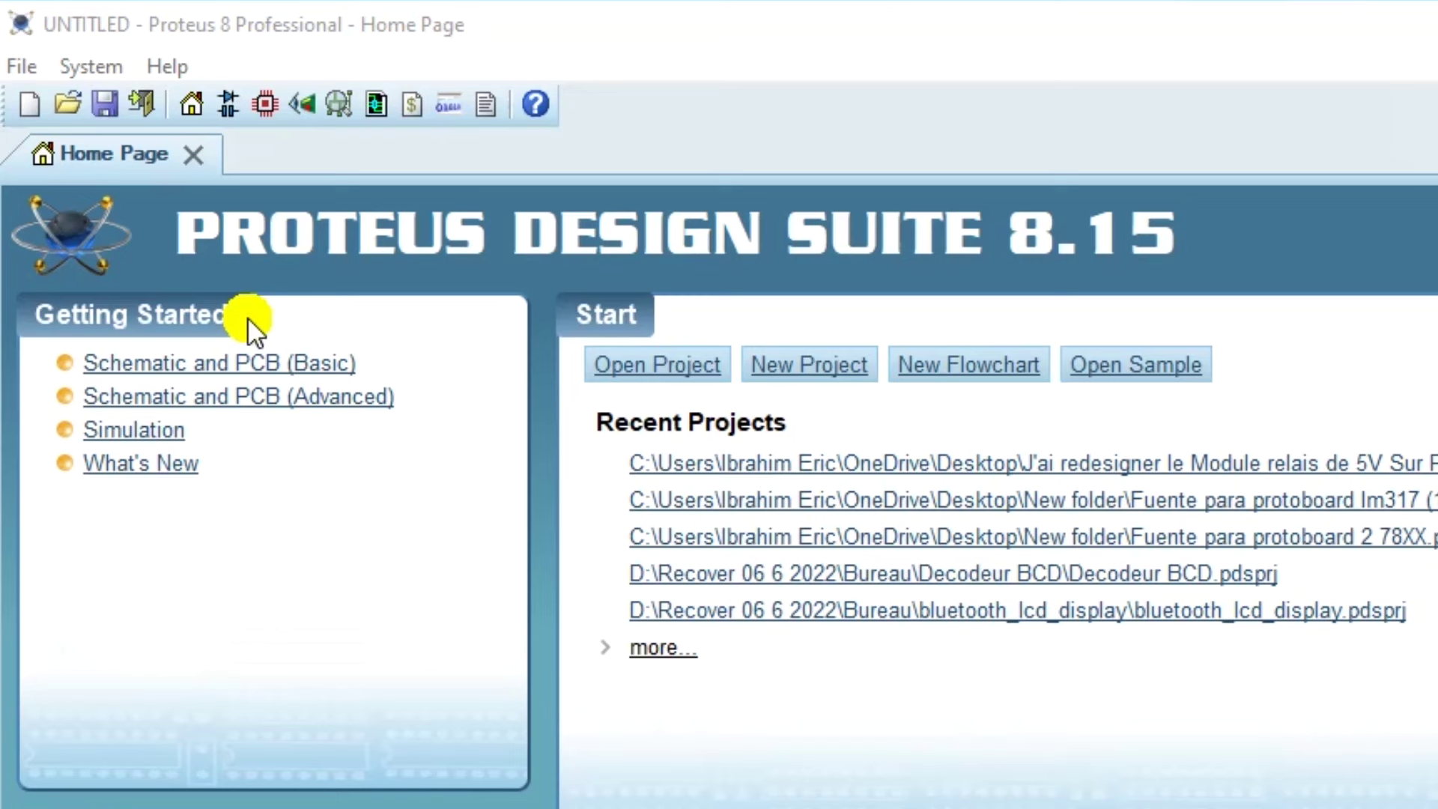
- Open a blank schematic, set its sheet to the User size of 6in by 3in, and fit the whole sheet in view
click(1302, 728)
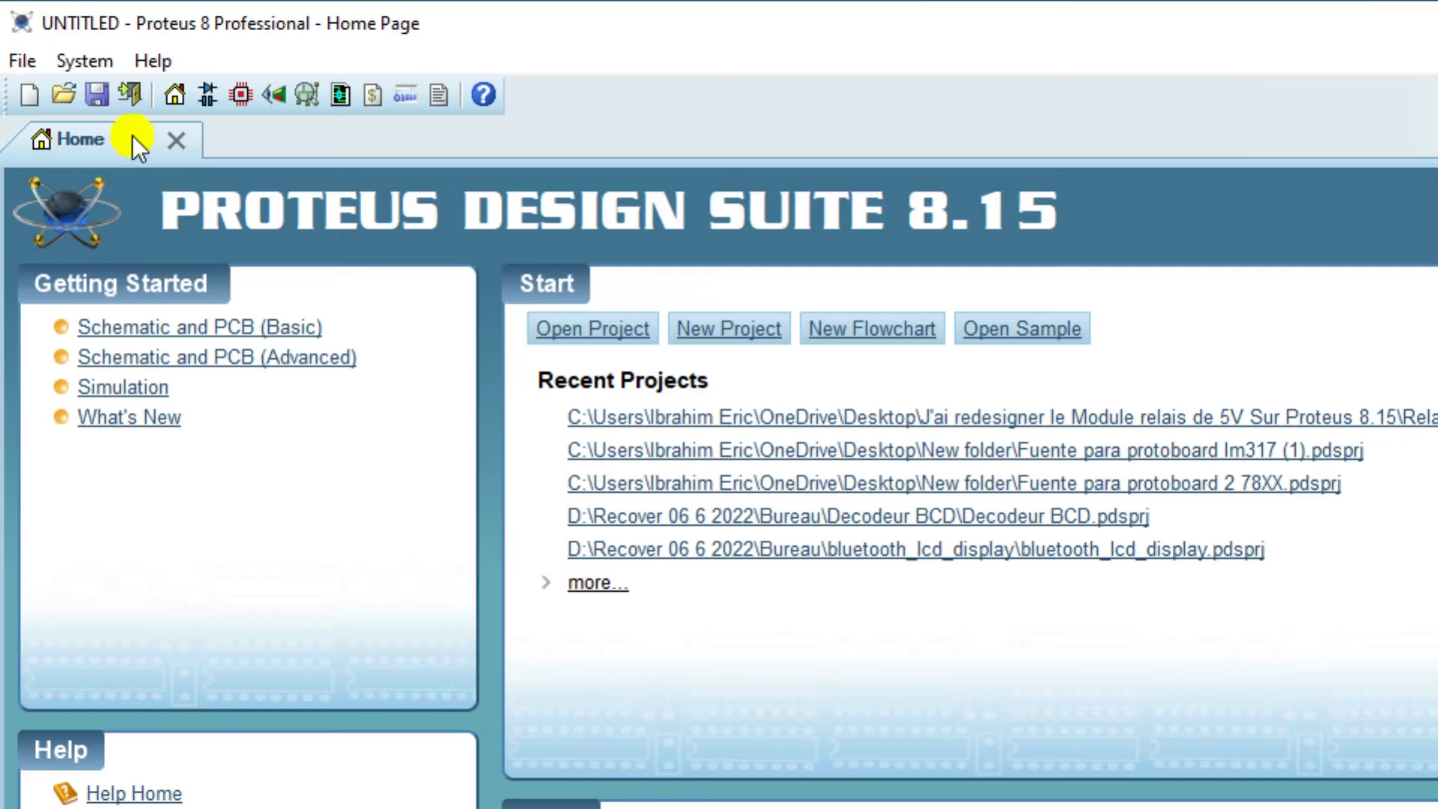
click(205, 97)
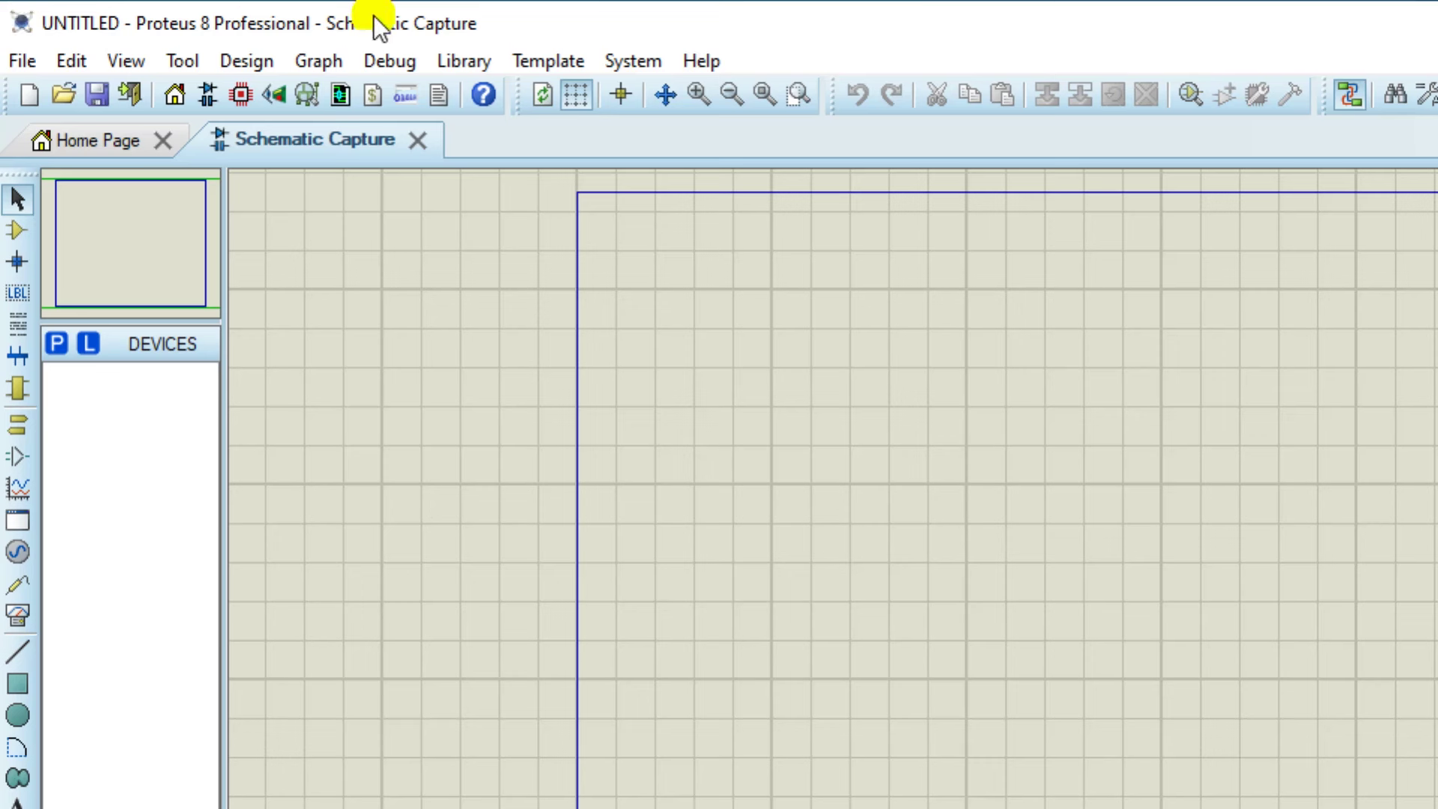
click(290, 31)
mouse_move(653, 60)
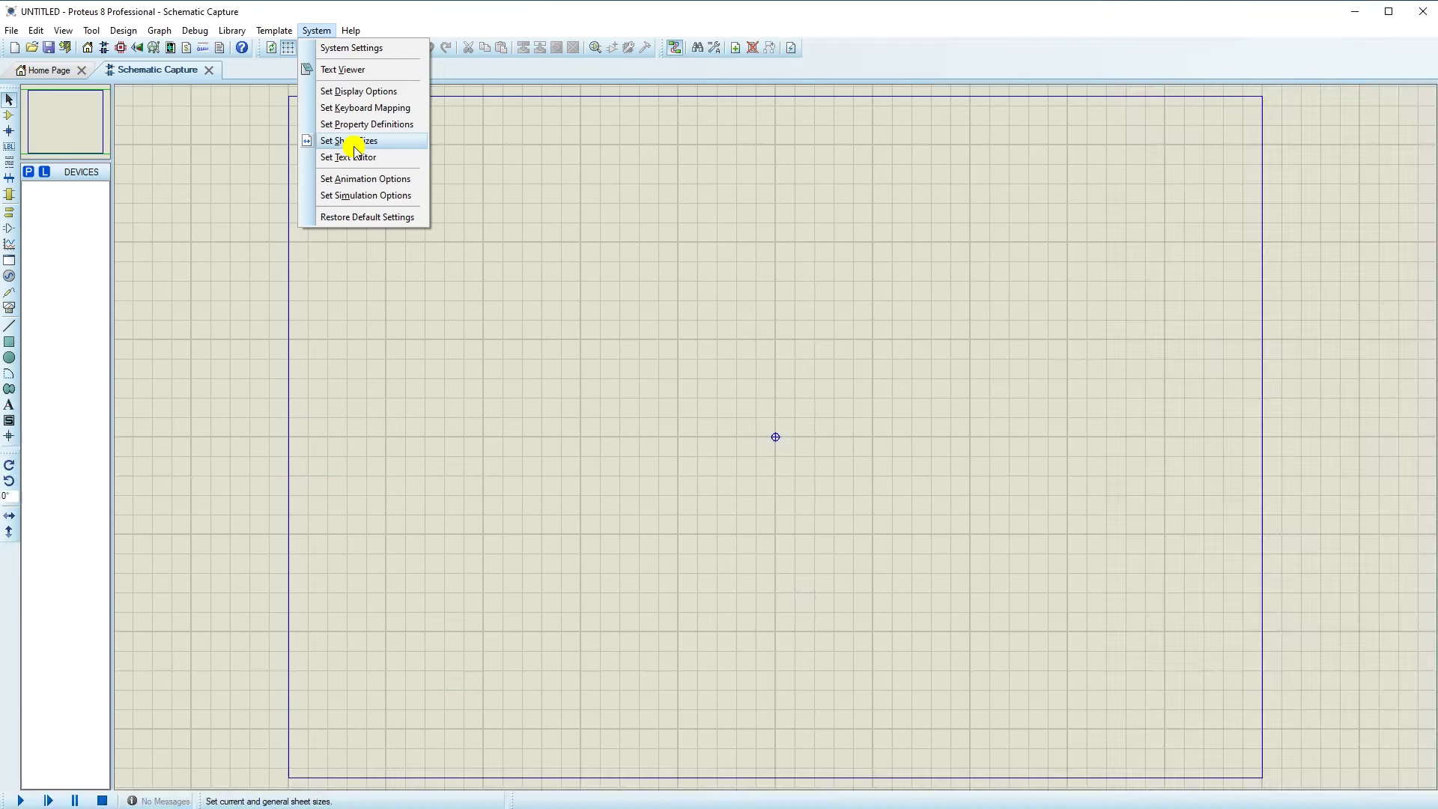
click(710, 296)
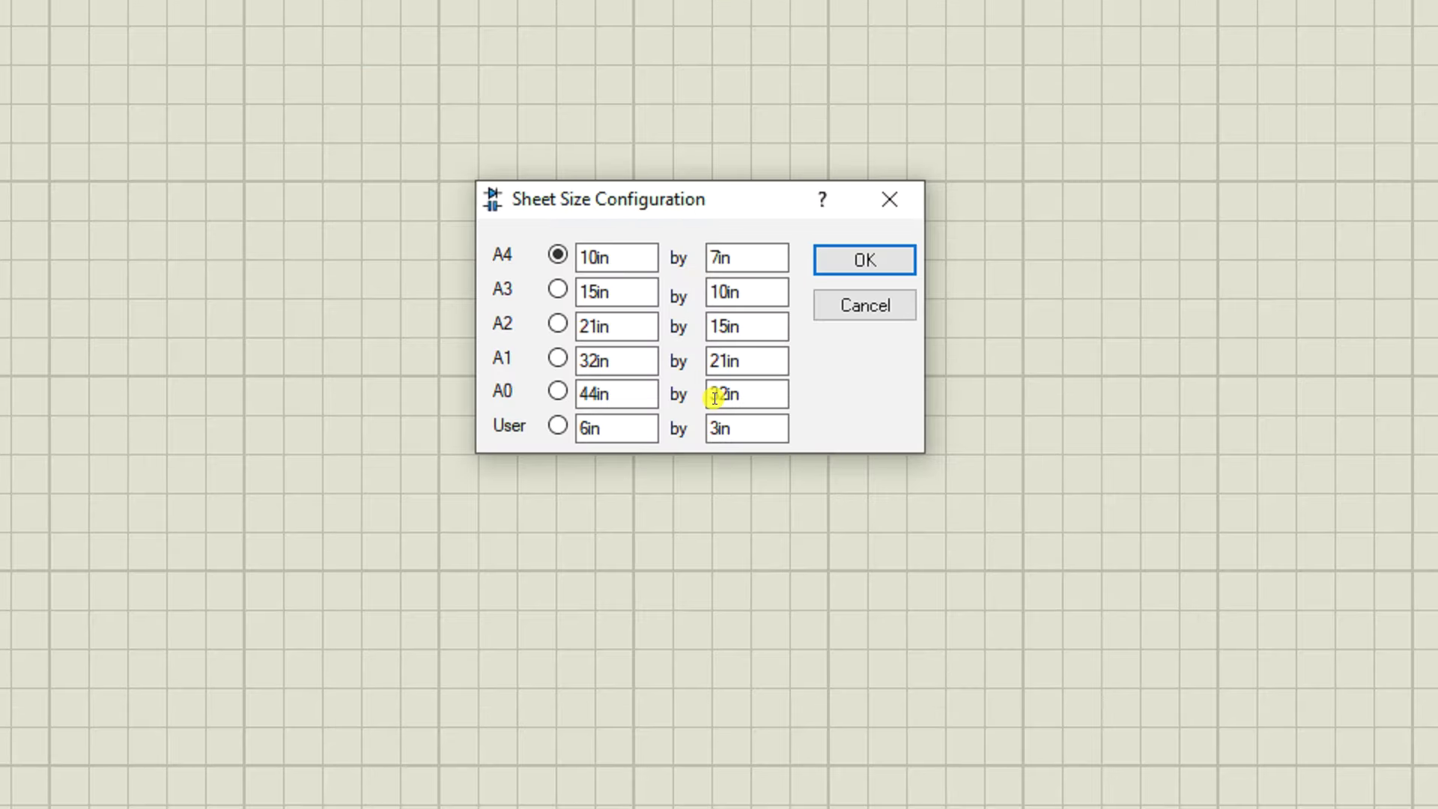
click(558, 425)
drag(590, 425, 576, 422)
click(575, 422)
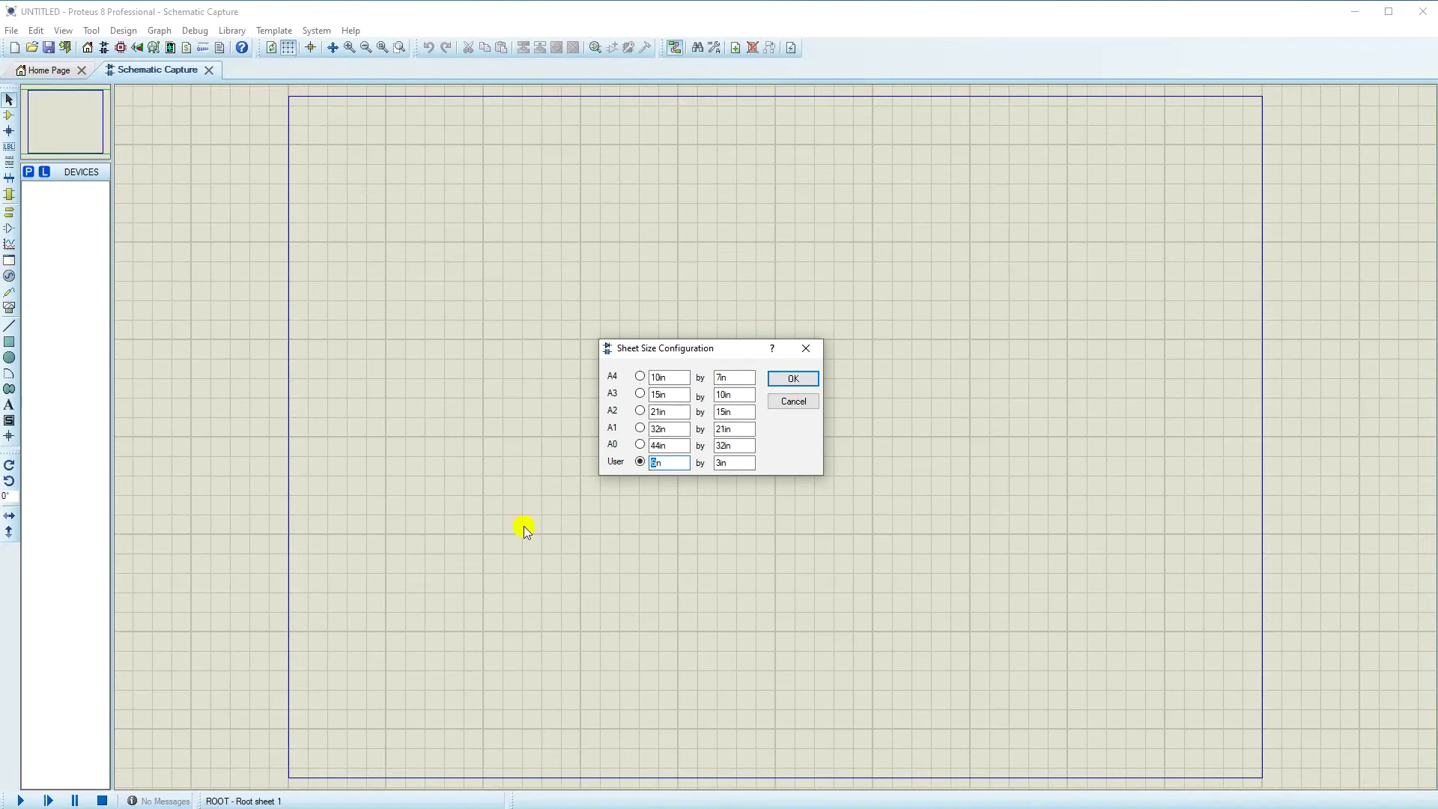
click(786, 379)
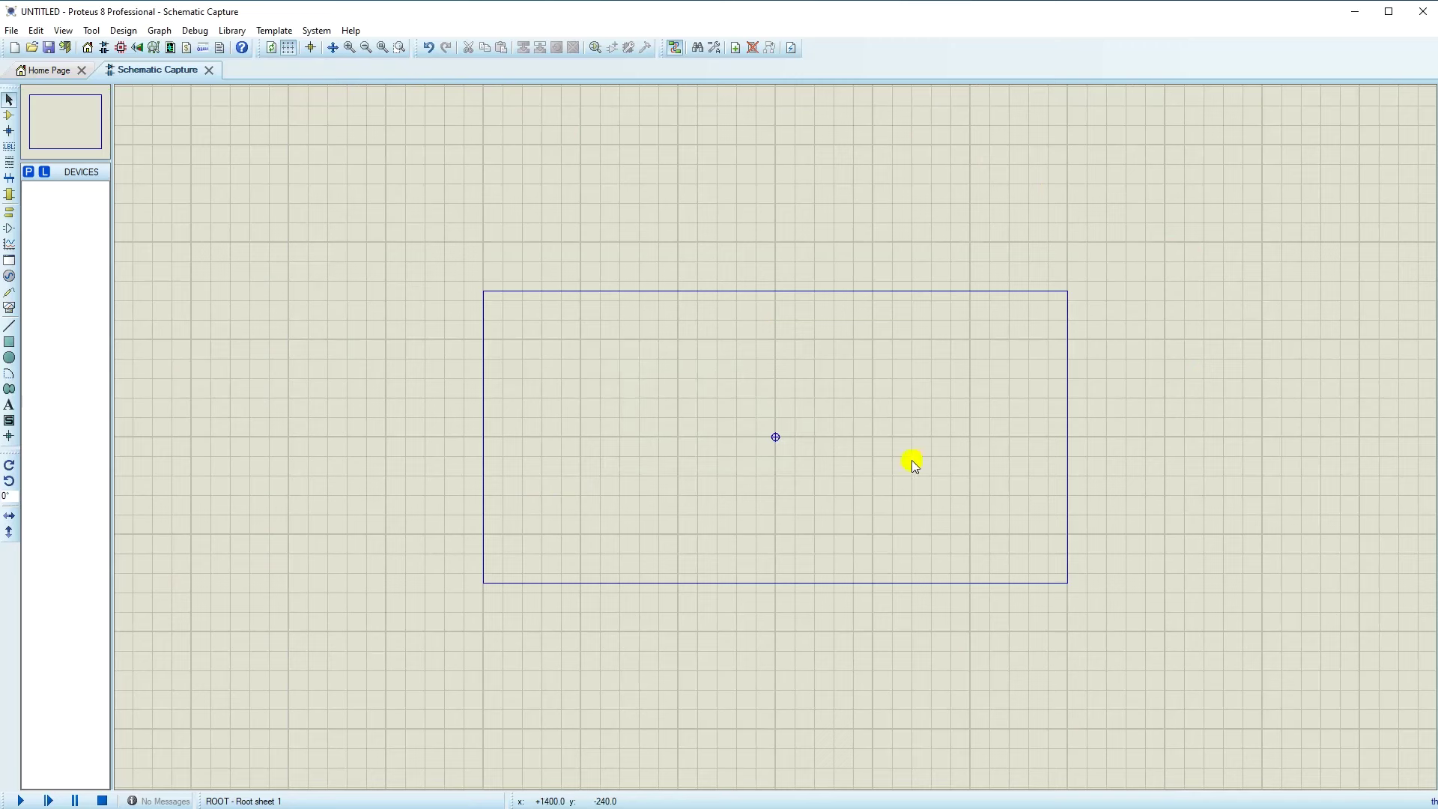
click(381, 48)
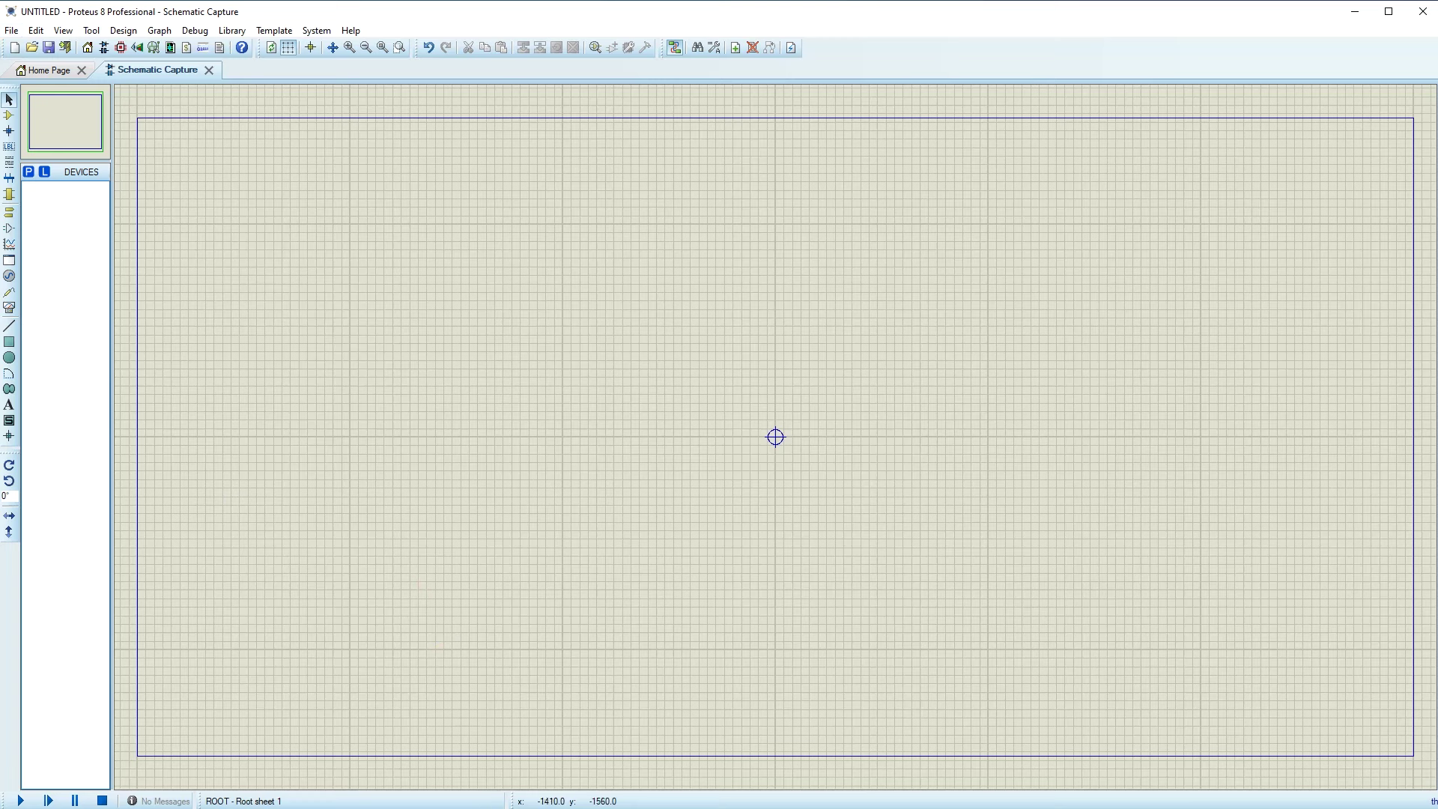
- Search the device library for "touch" and add the interactive TOUCHPAD from the ACTIVE library to the device list
key(alt+Tab)
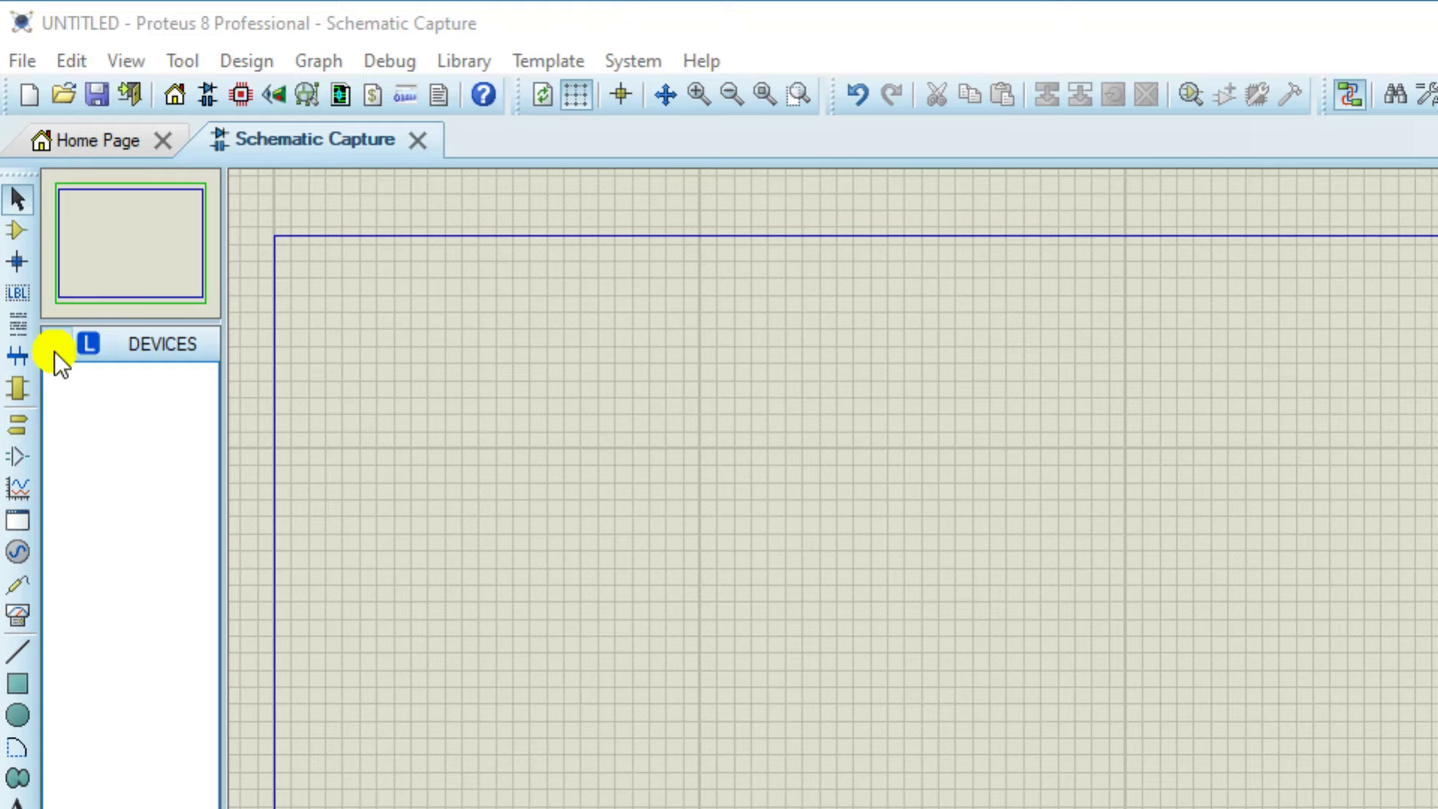
click(55, 346)
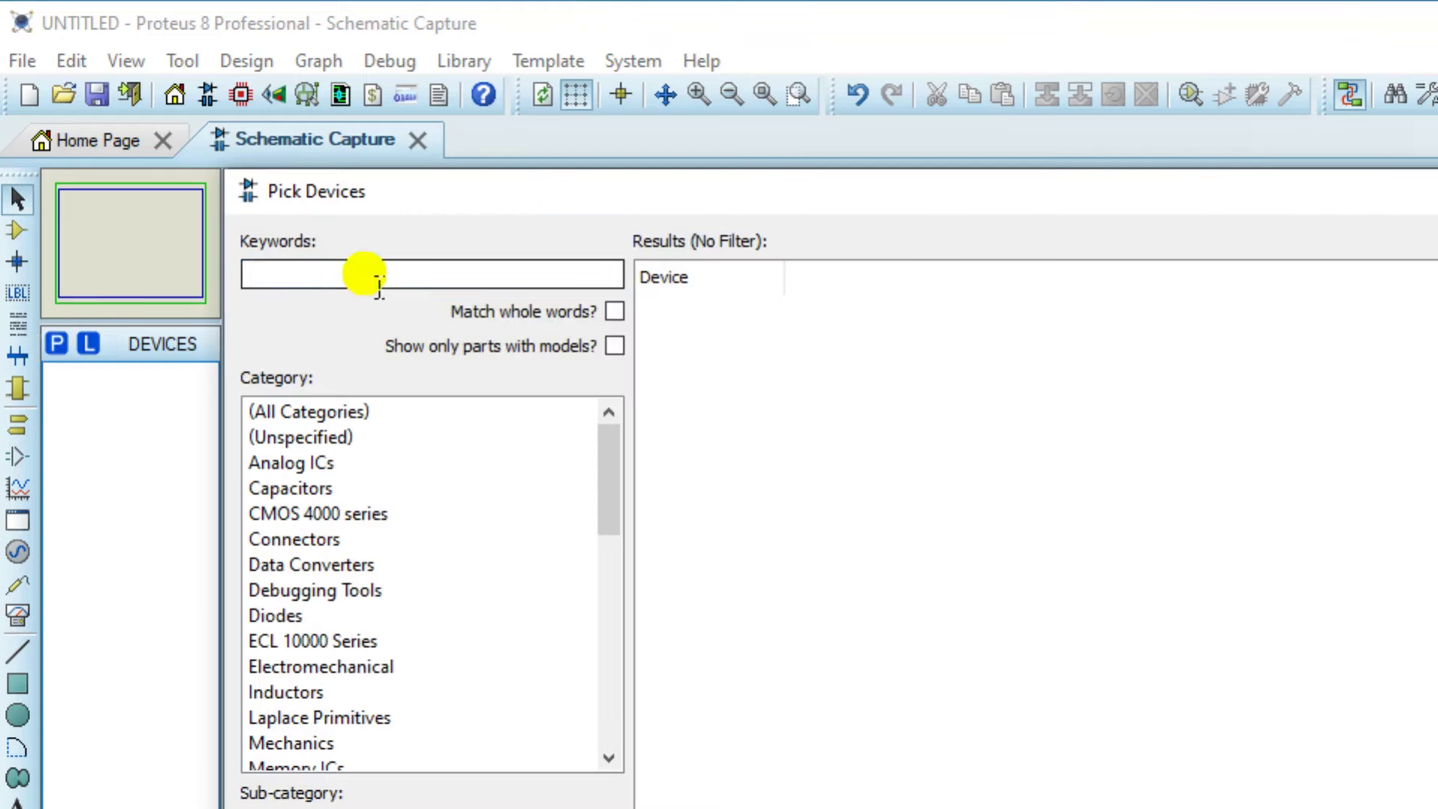
text(touc)
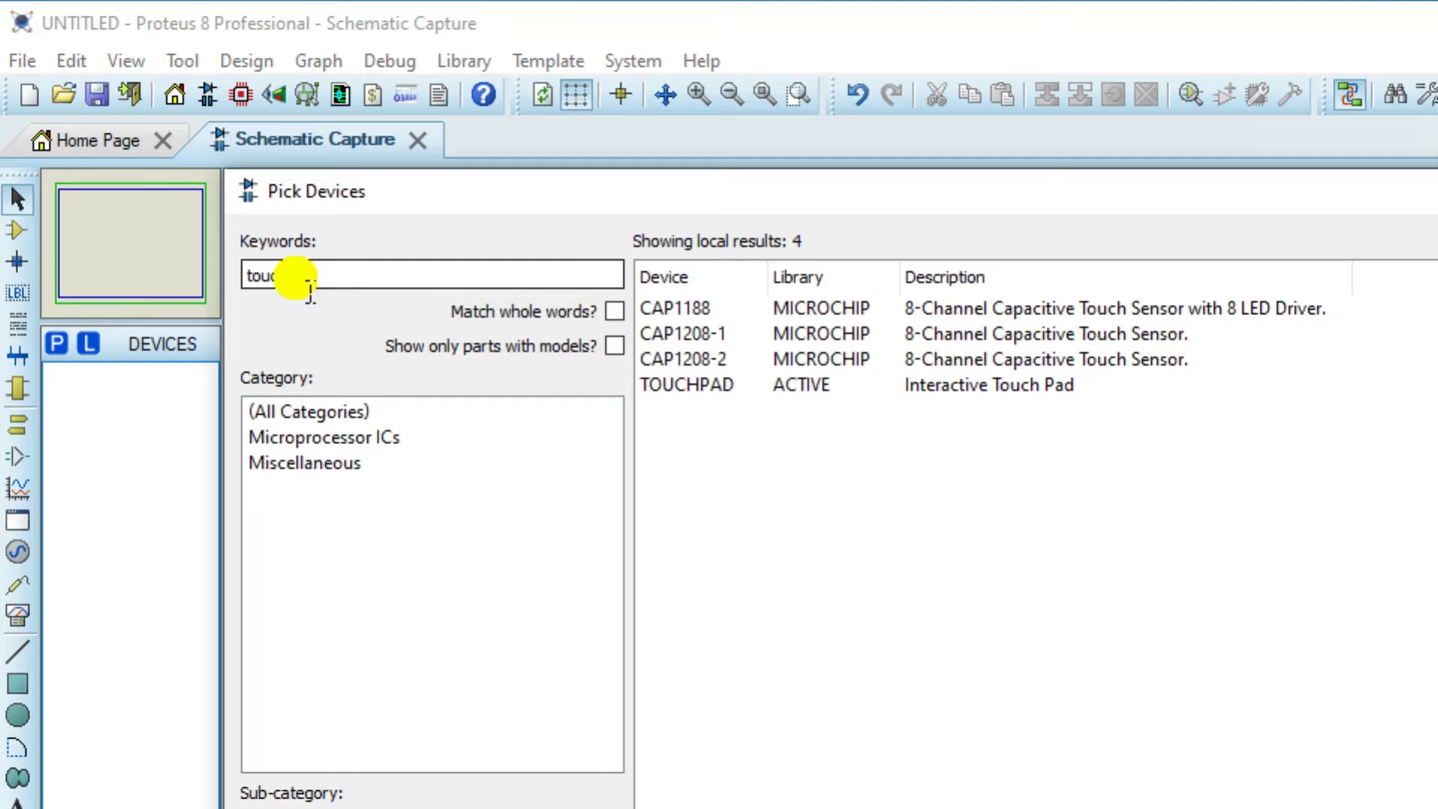
text(h)
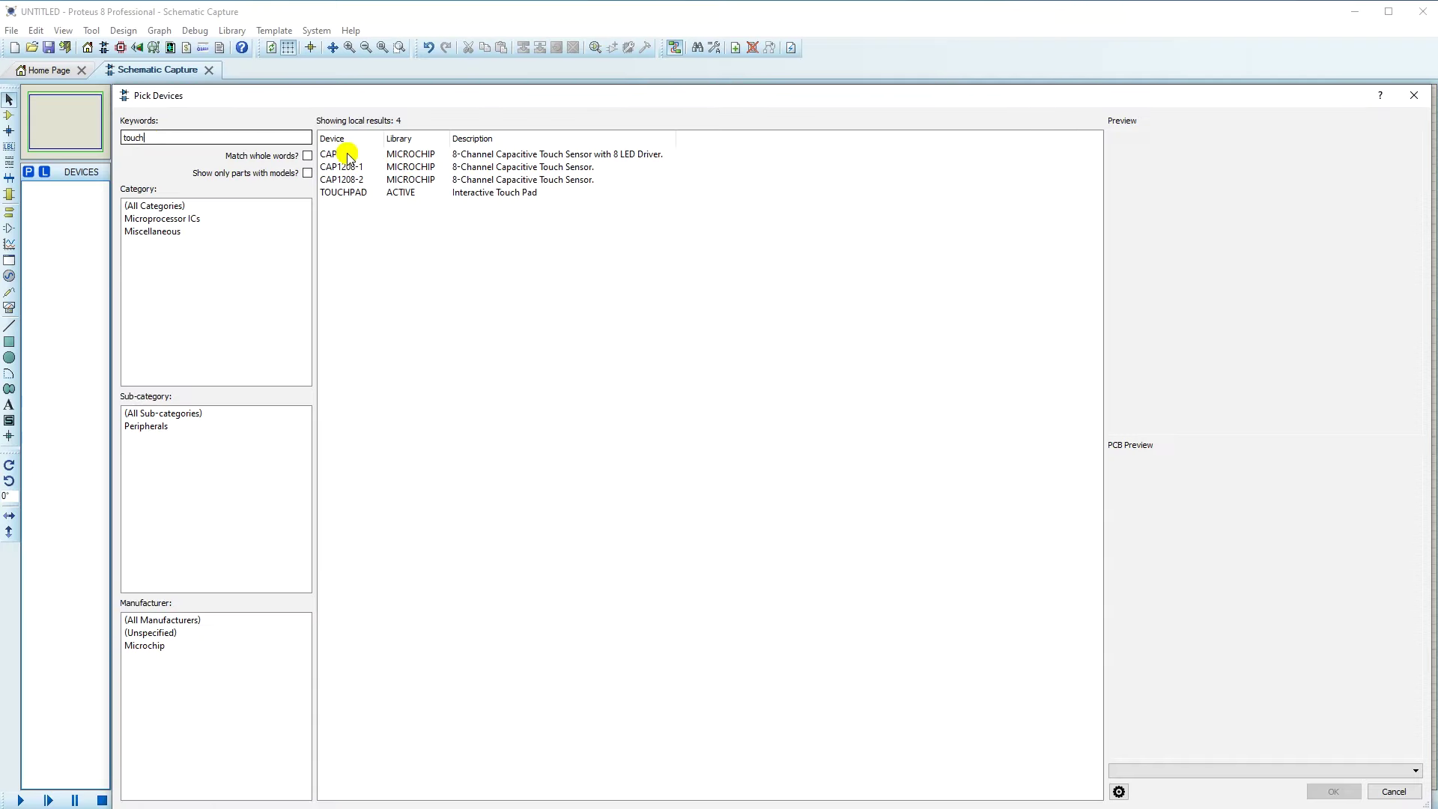
click(348, 156)
click(346, 167)
click(347, 179)
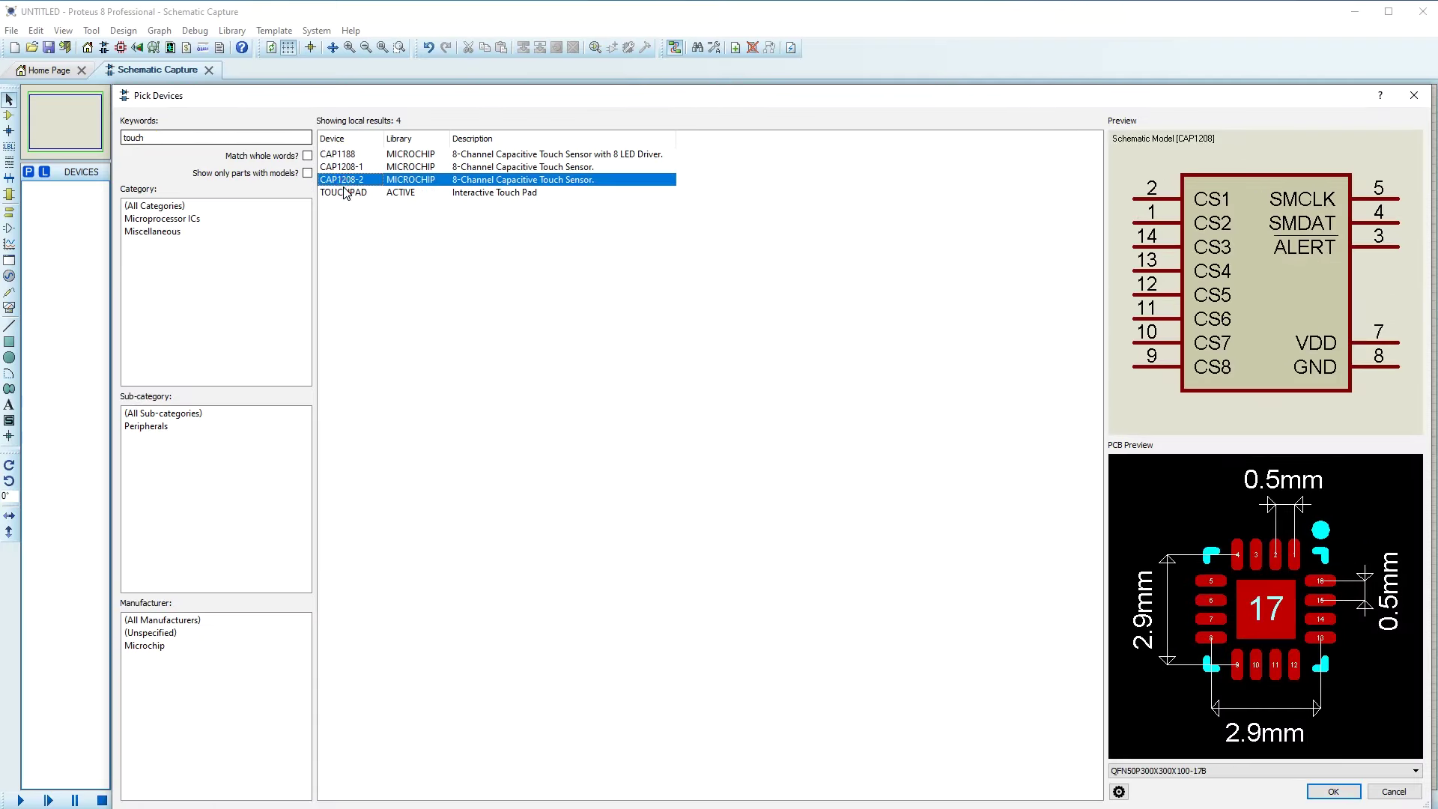
click(344, 192)
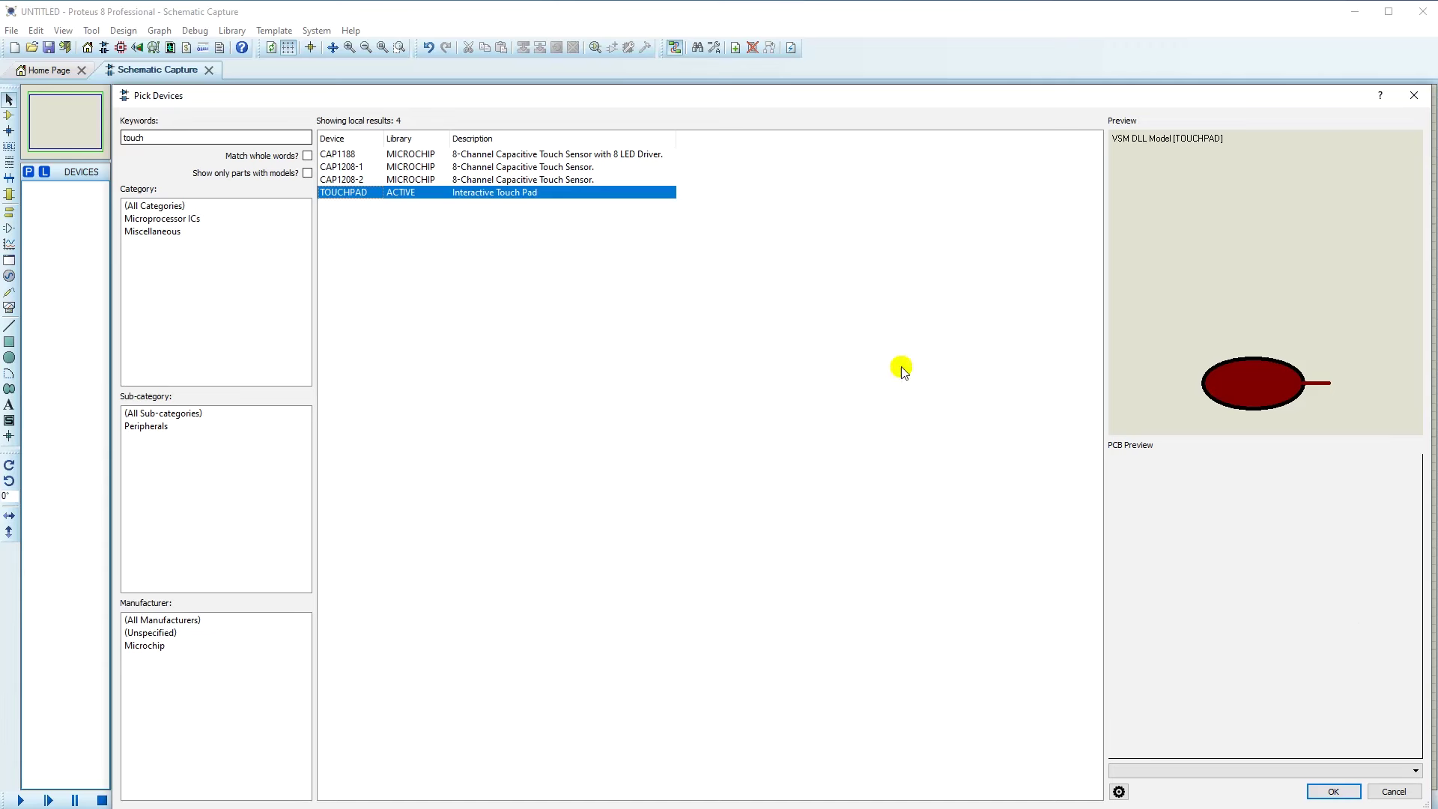
double_click(355, 195)
- Check the reference circuit image, search the library for "555", and add the 555 Timer/Oscillator to the device list
key(alt+Tab)
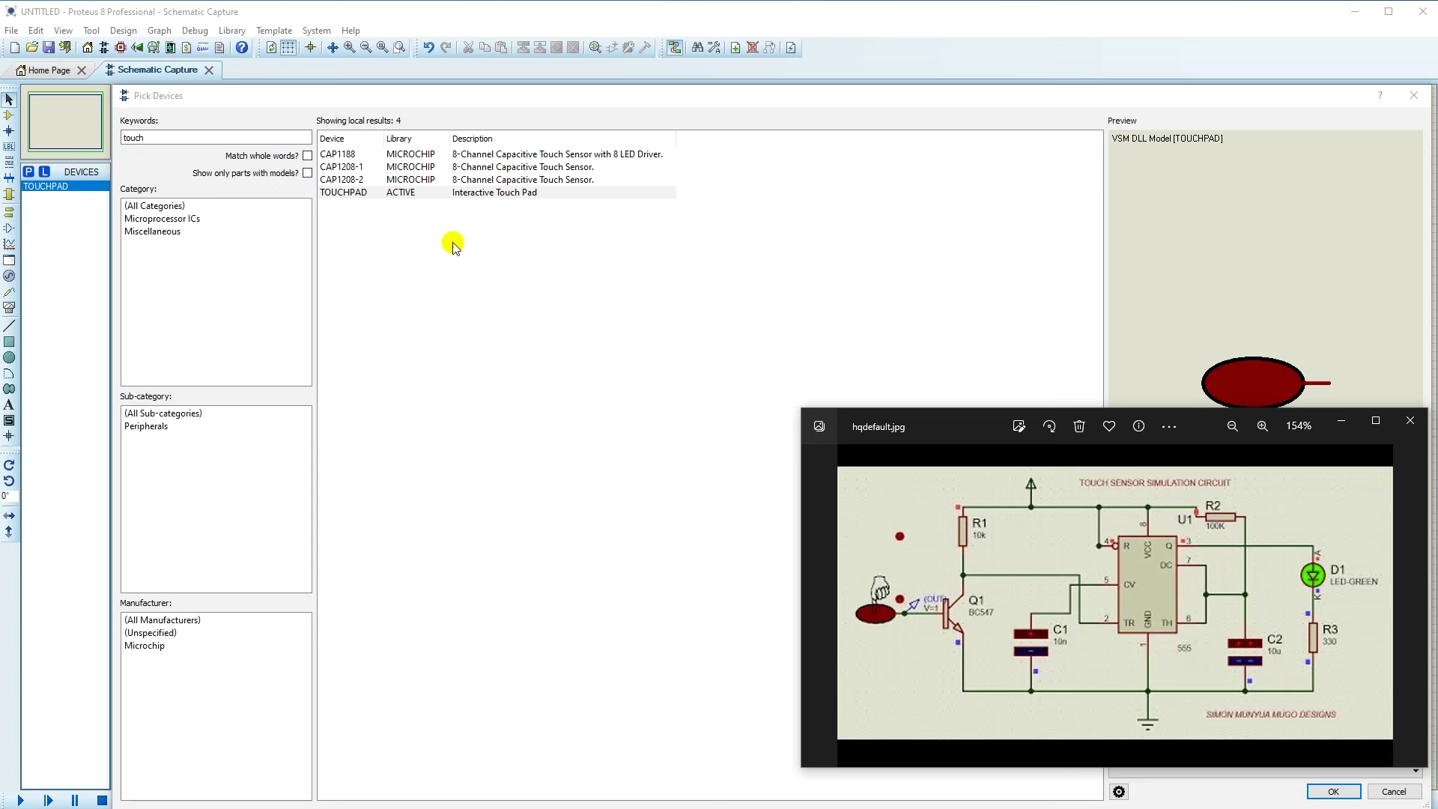
click(159, 140)
double_click(164, 147)
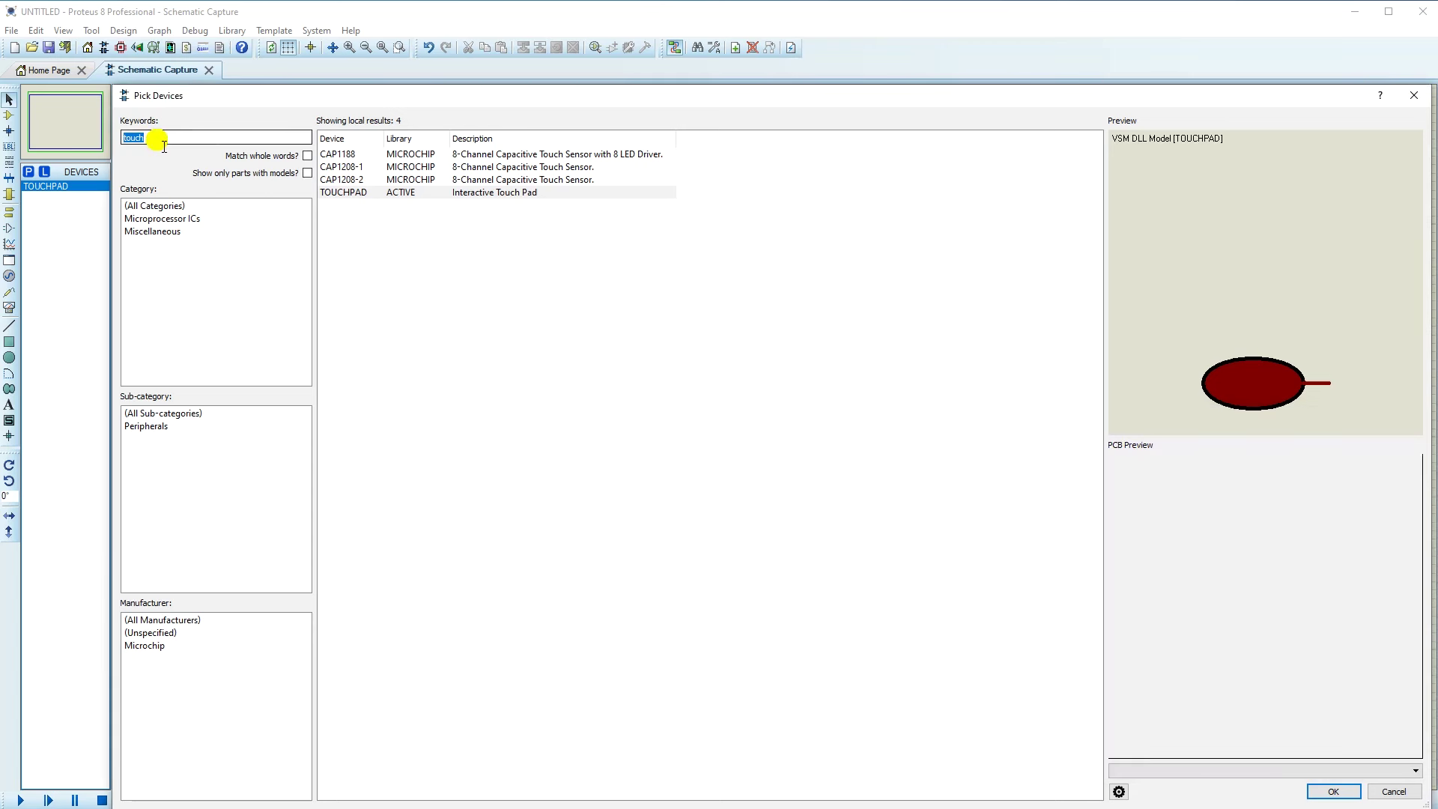
text(555)
double_click(341, 345)
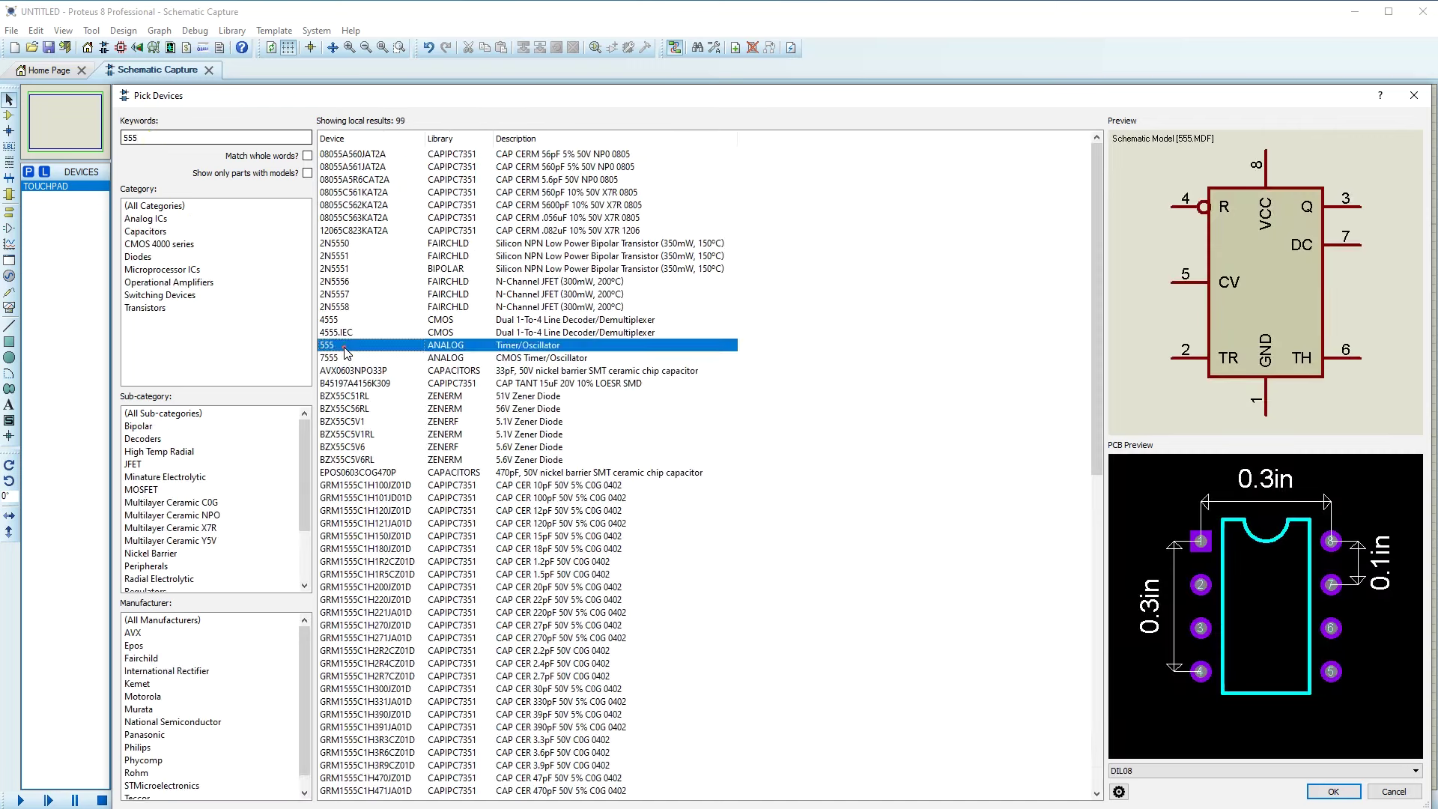
- Search the library for "res" and add the generic resistor RES from the USERDVC library to the device list
double_click(159, 135)
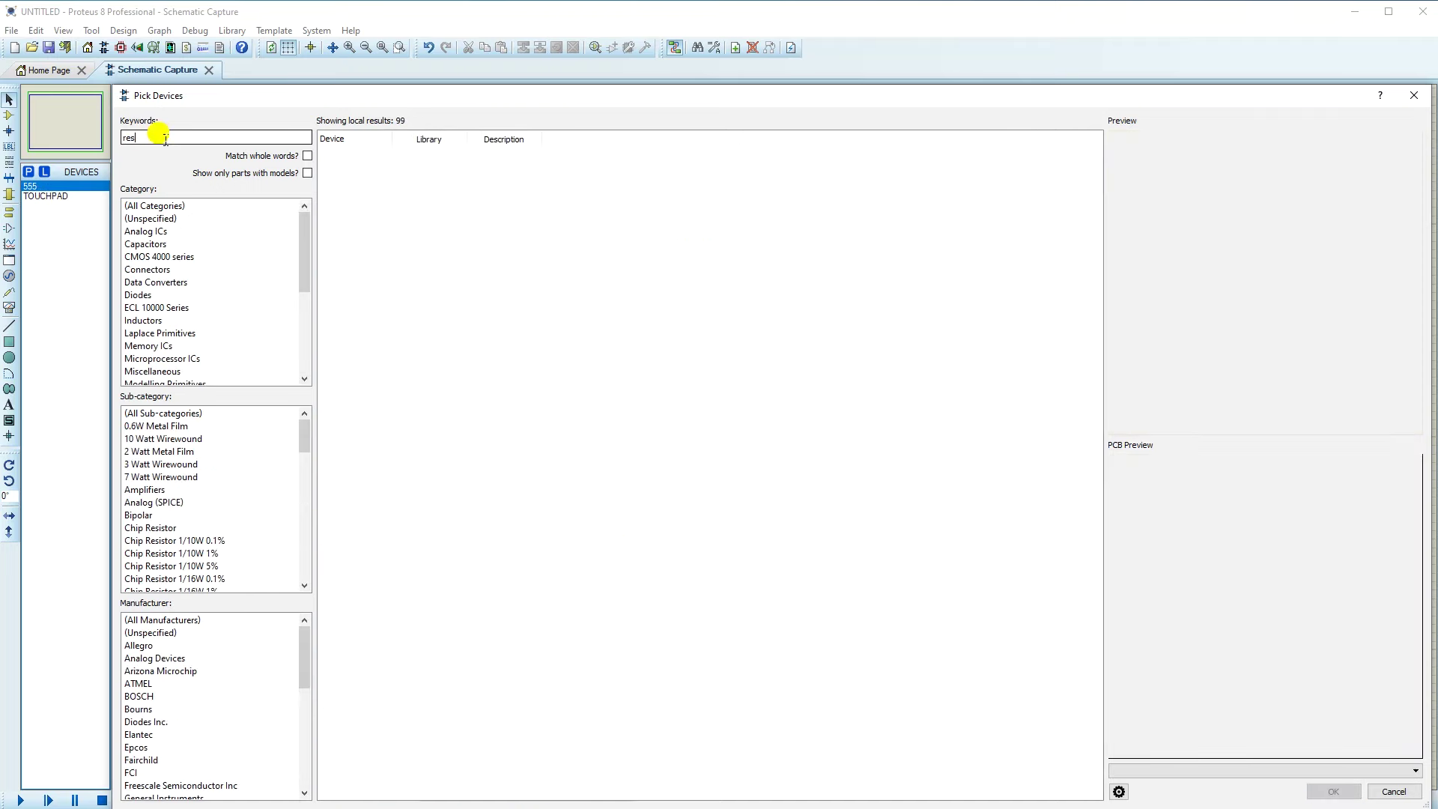
scroll(491, 316, down, 7)
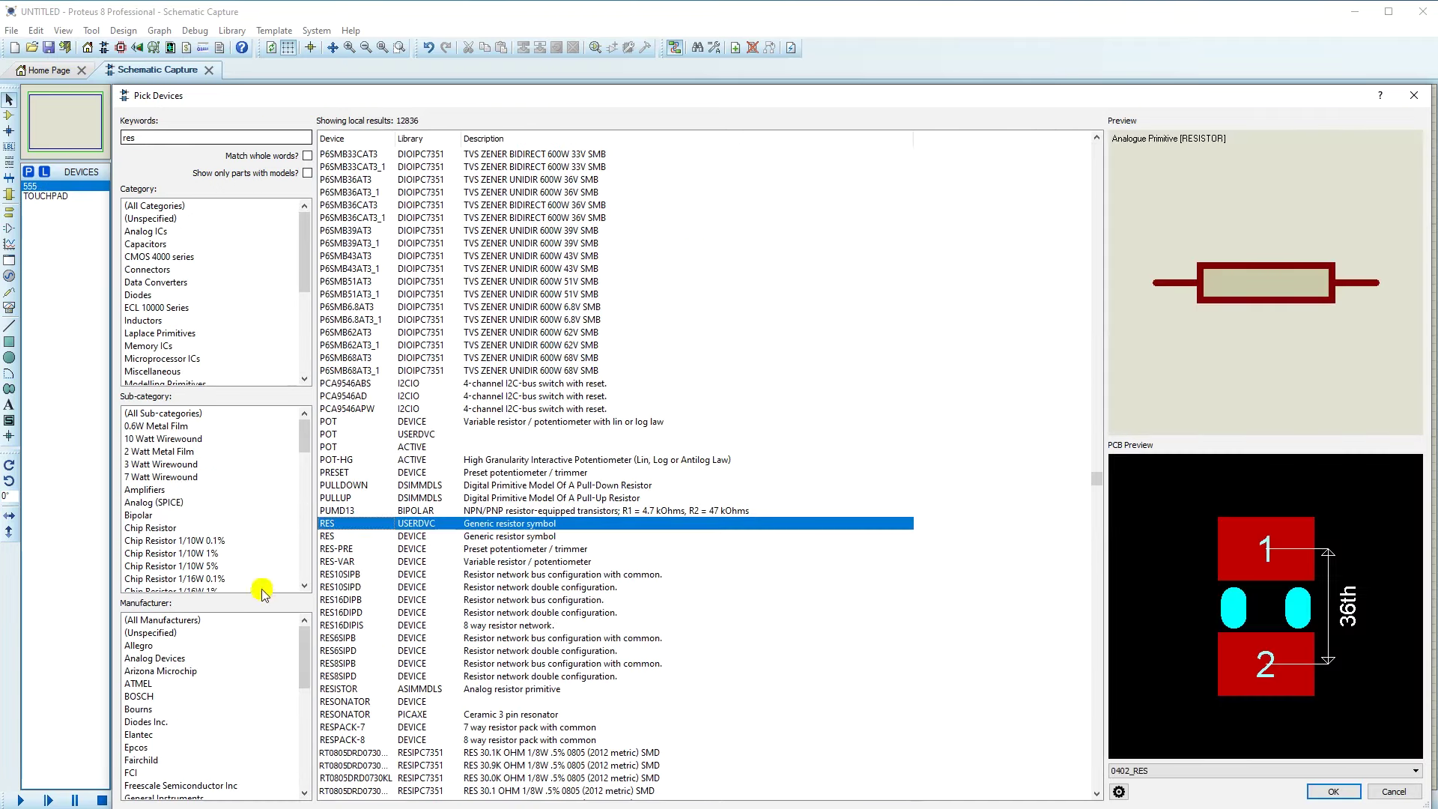
double_click(328, 524)
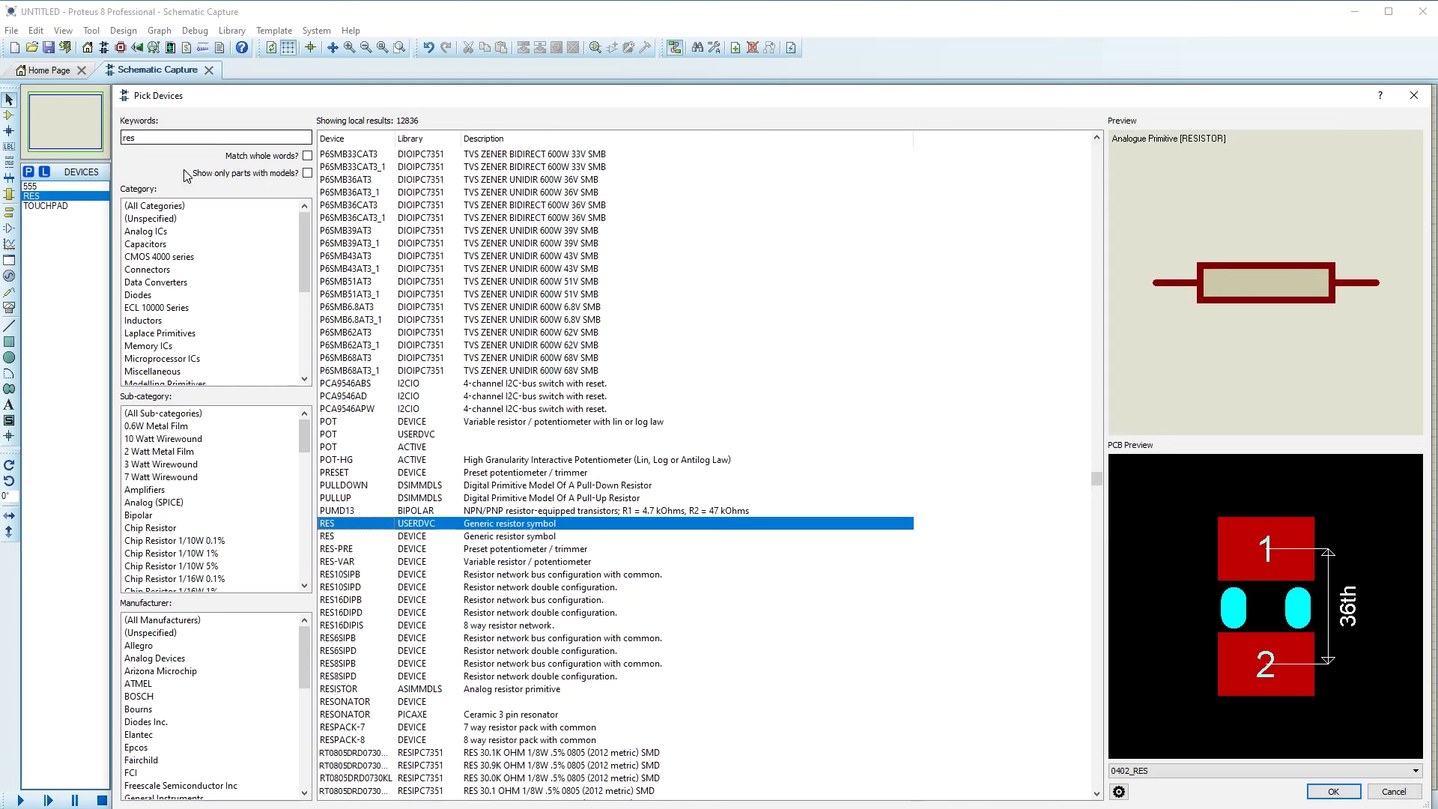
- Search the library for "cap", compare the capacitor models, and add the animated CAPACITOR from the ACTIVE library
double_click(156, 138)
text(cap)
click(564, 447)
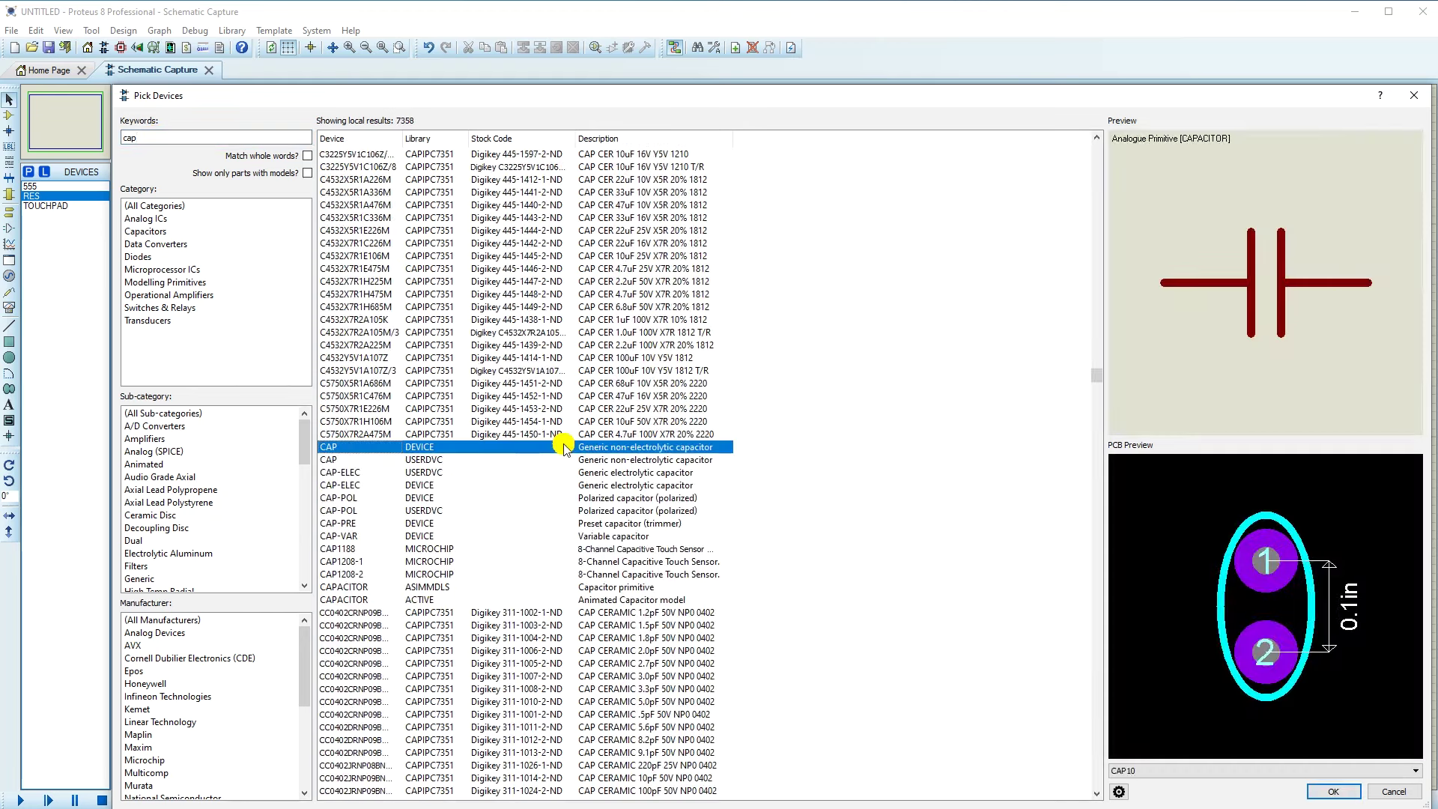
click(350, 472)
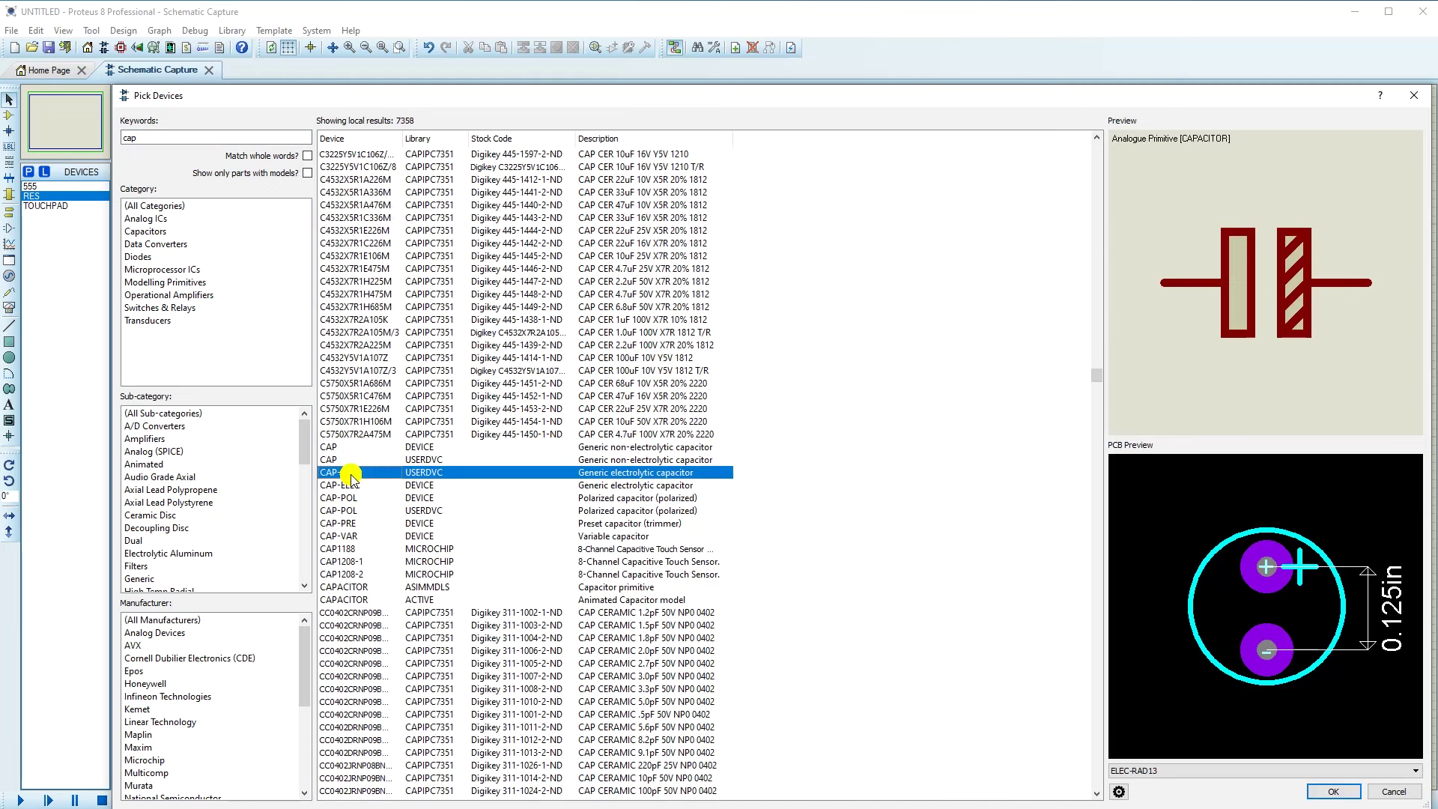
click(342, 448)
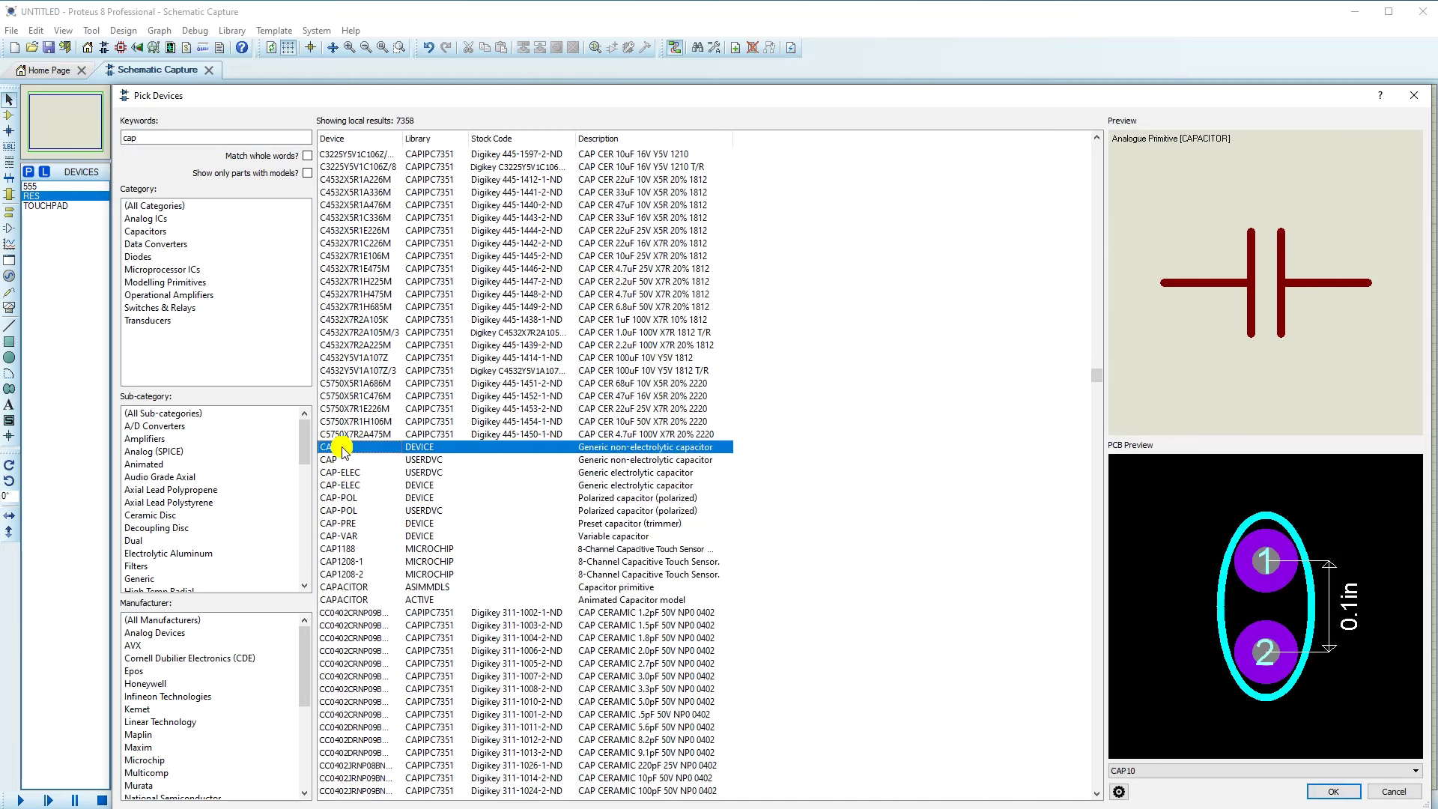
click(349, 599)
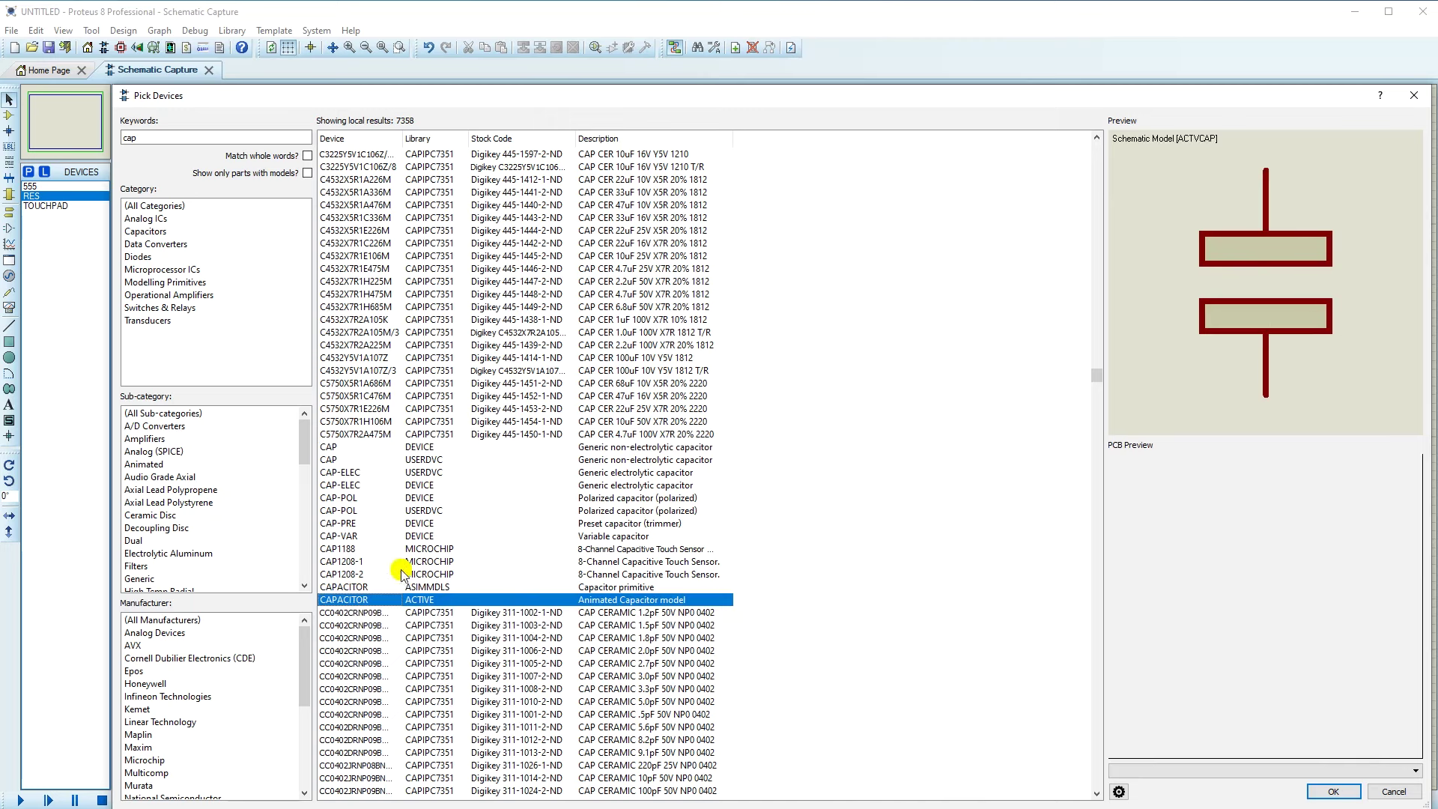
double_click(337, 599)
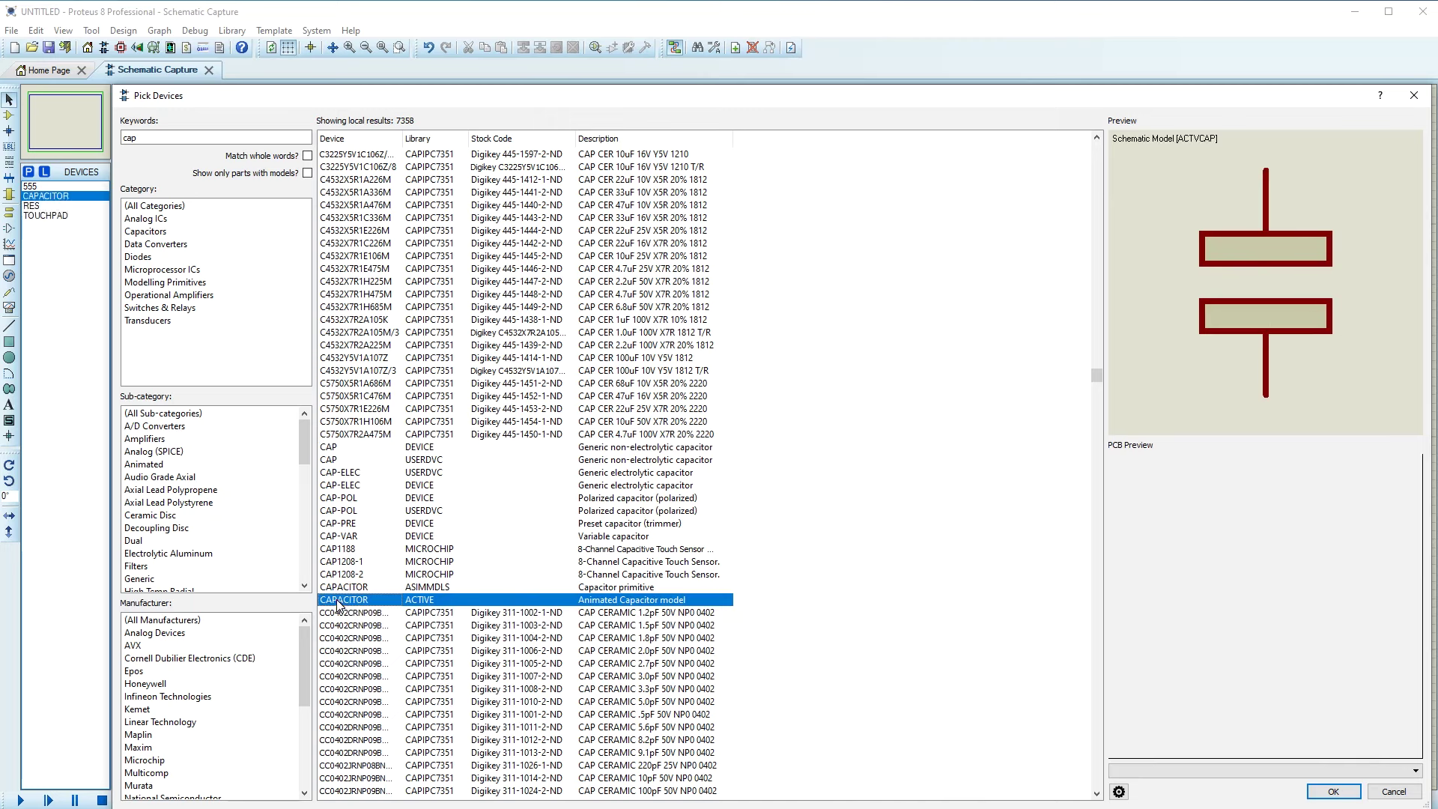
- Search the library for "bc54", add the BC547 transistor from the BIPOLAR library, and finish picking devices
double_click(150, 140)
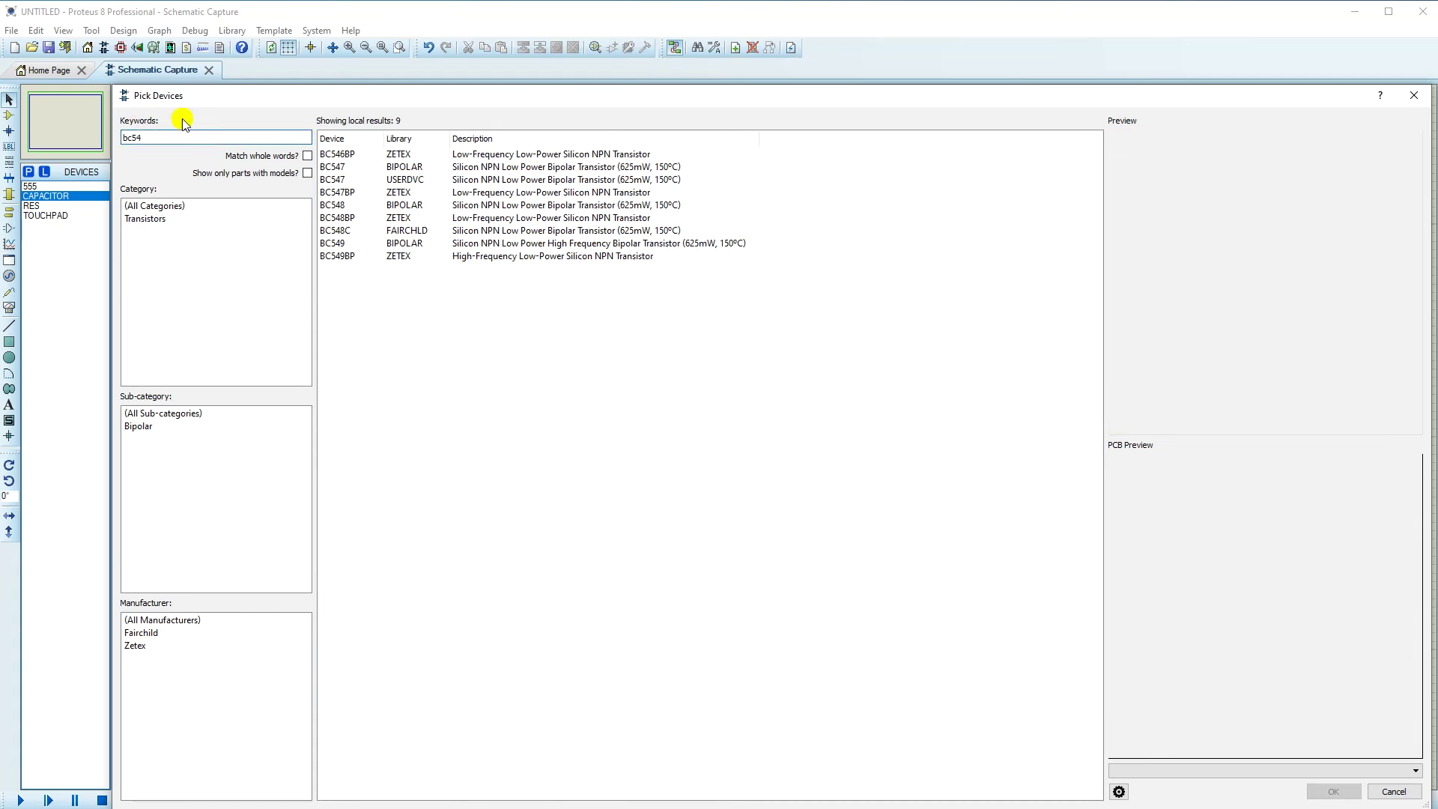
click(344, 169)
double_click(343, 170)
double_click(201, 138)
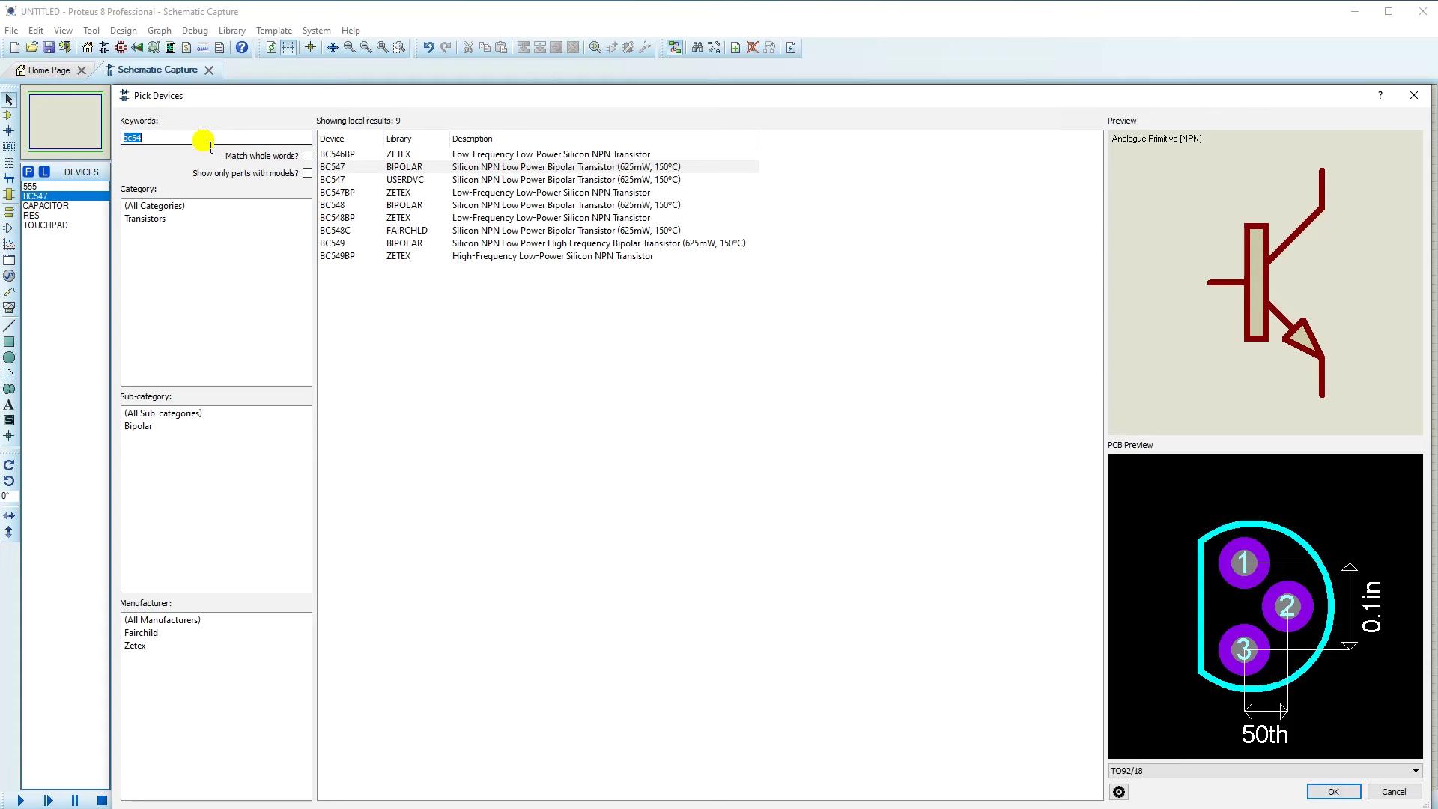
click(1420, 97)
- Place the TOUCHPAD in the left part of the schematic sheet
click(45, 225)
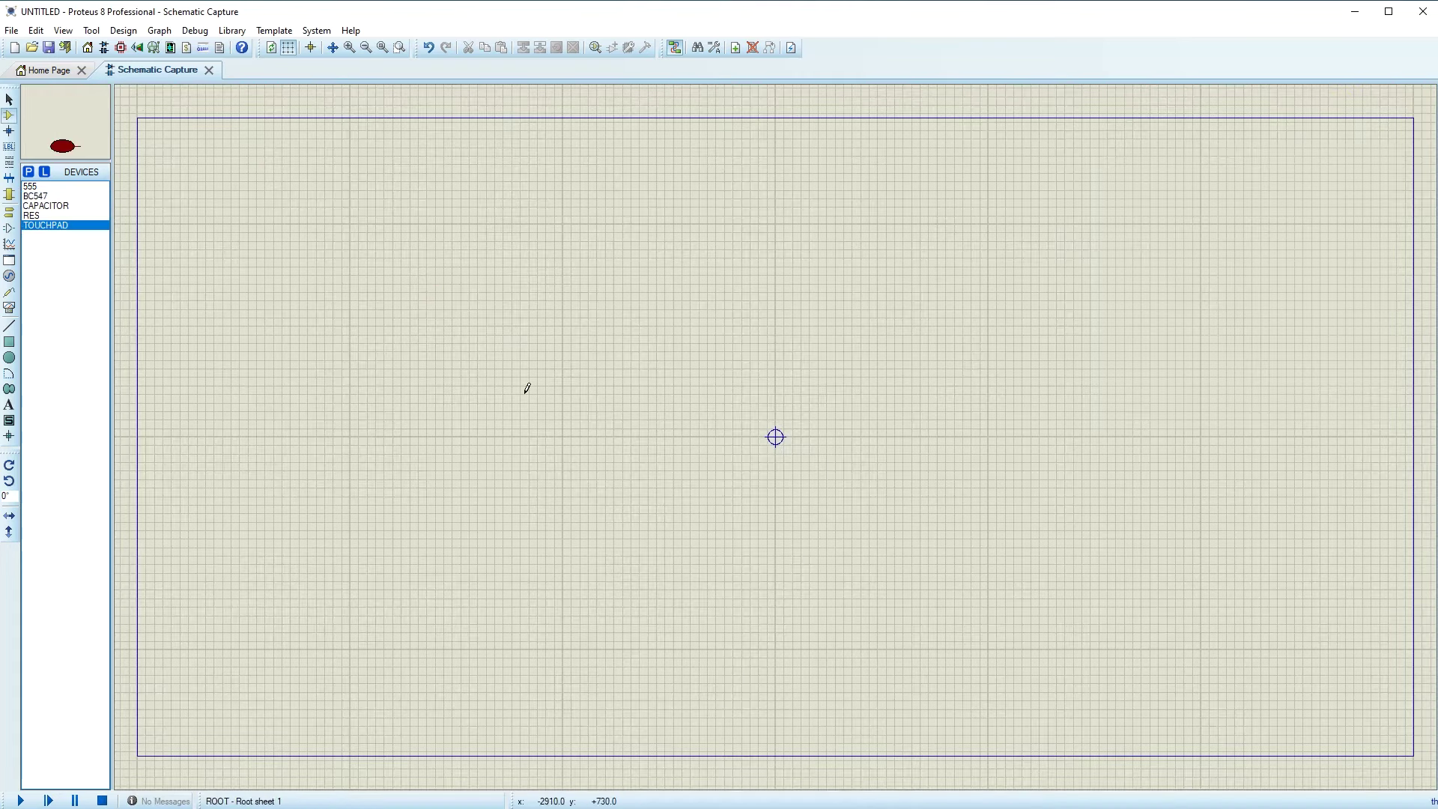
click(42, 226)
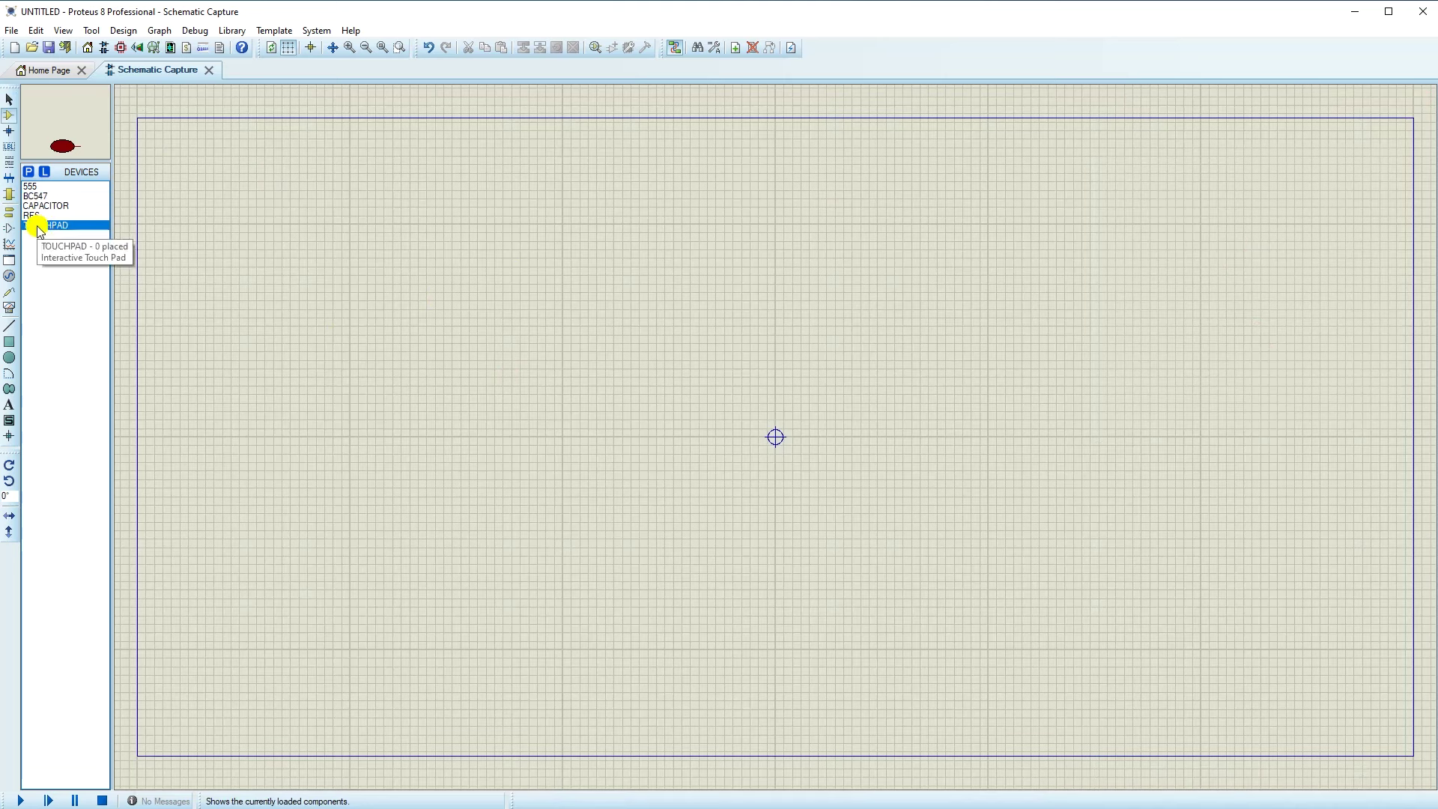
click(539, 533)
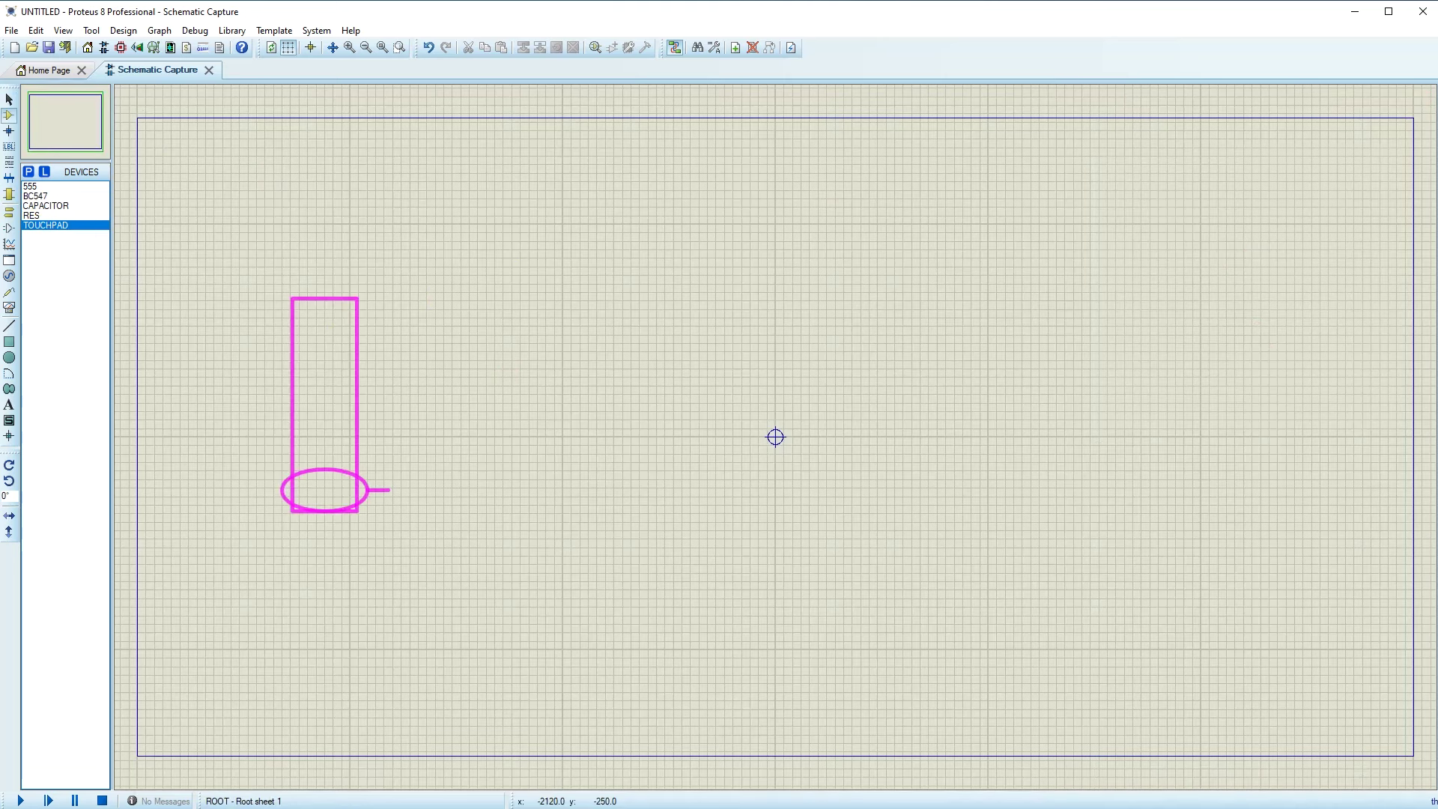
click(388, 421)
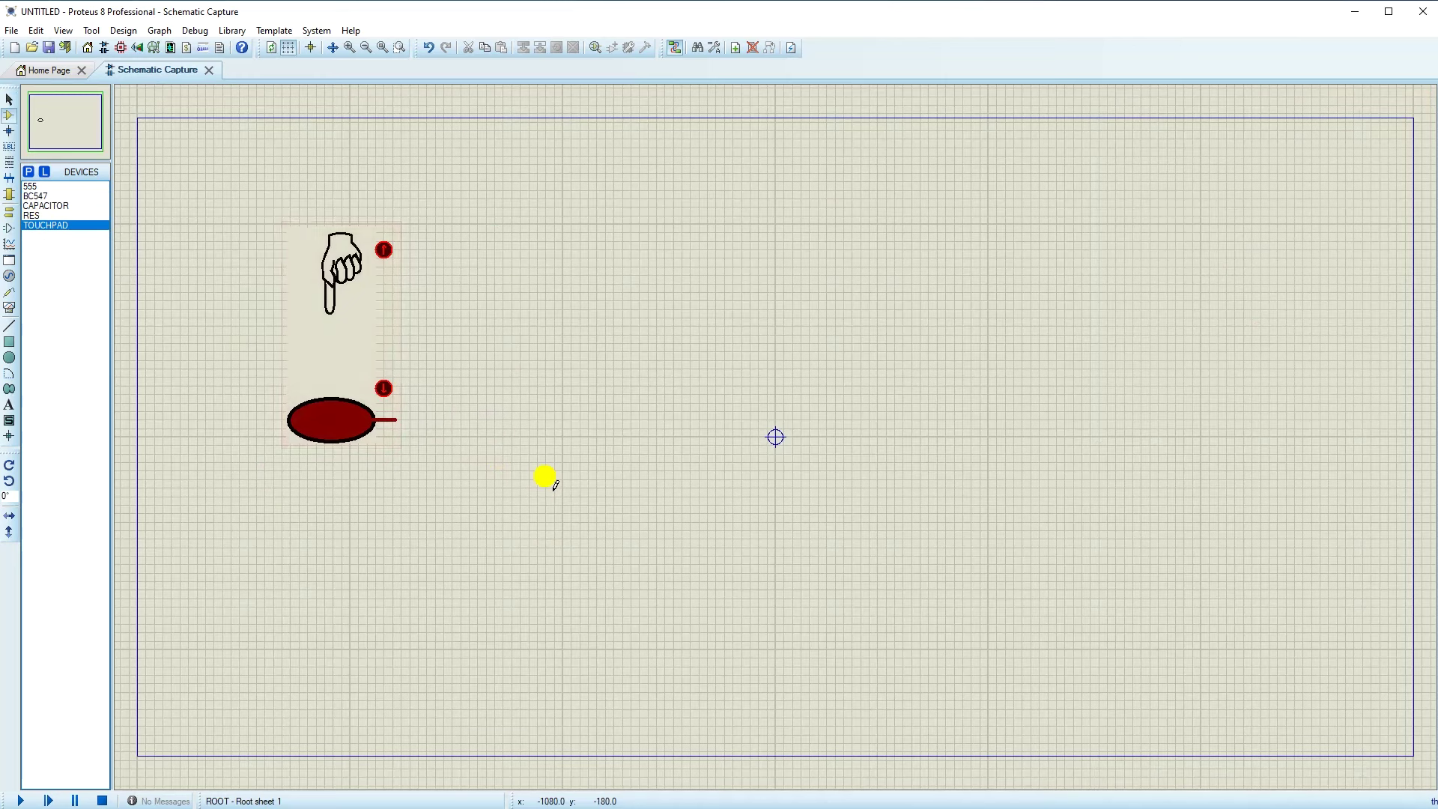
- Place the 555 timer in the middle of the sheet, to the right of the touchpad
click(30, 186)
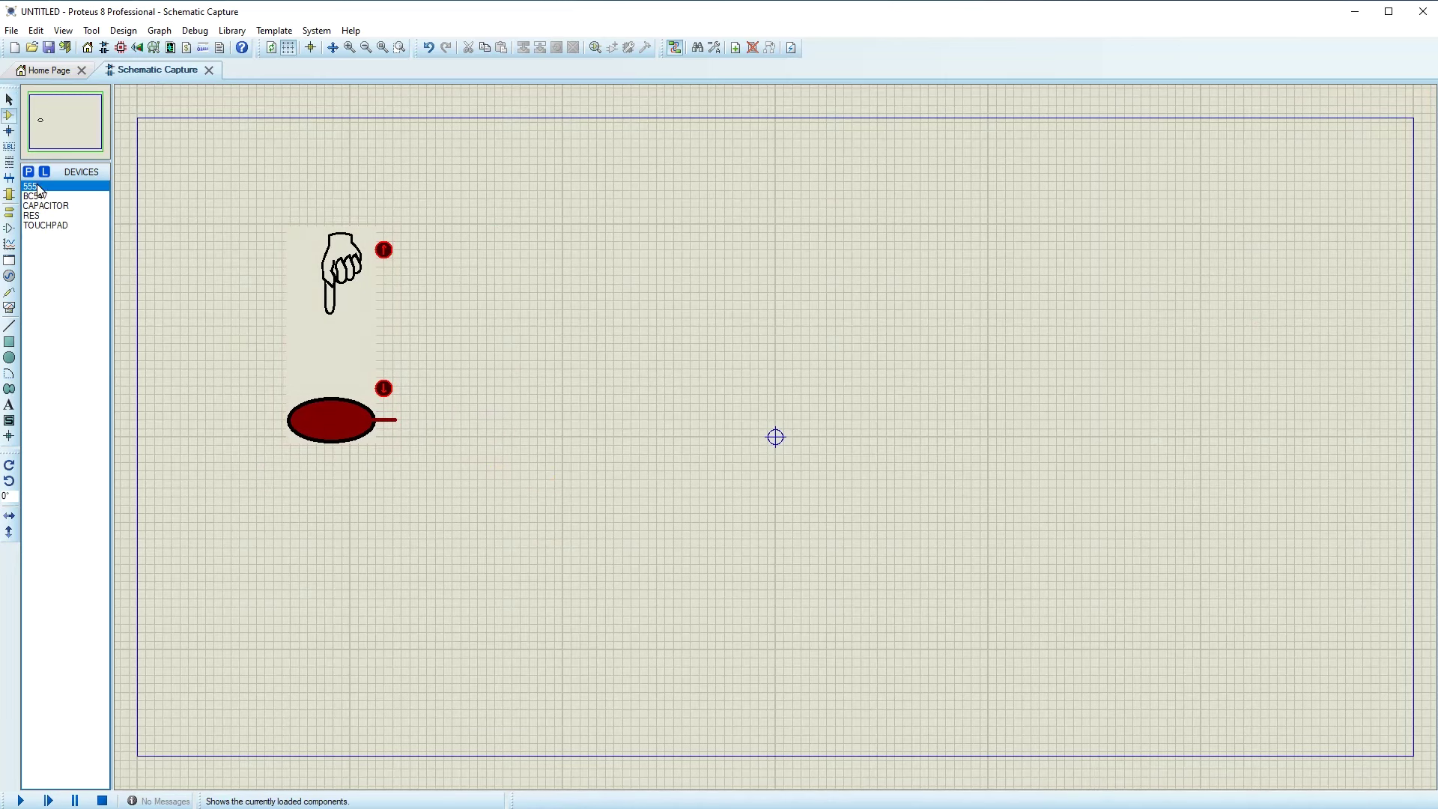
click(824, 378)
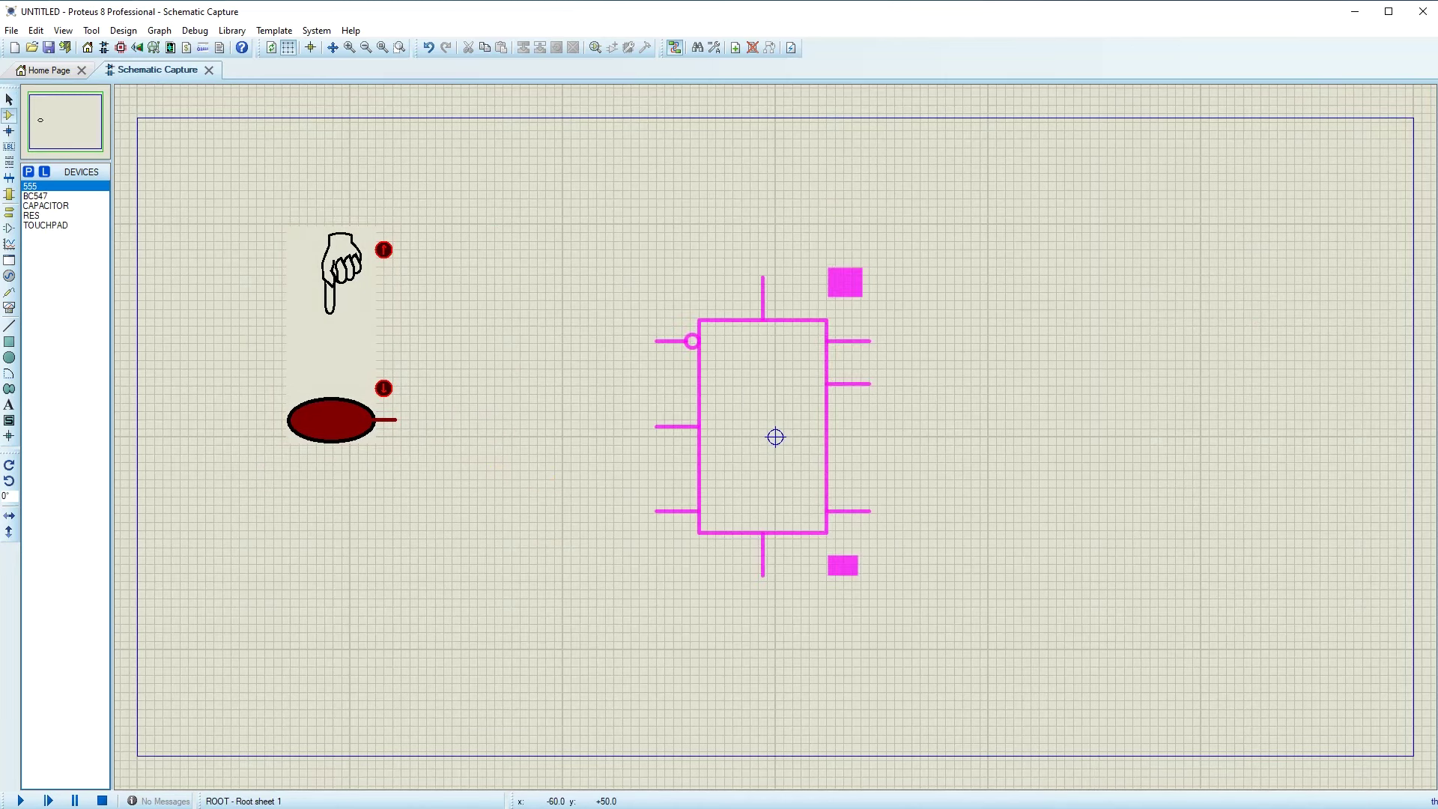
click(829, 427)
click(818, 474)
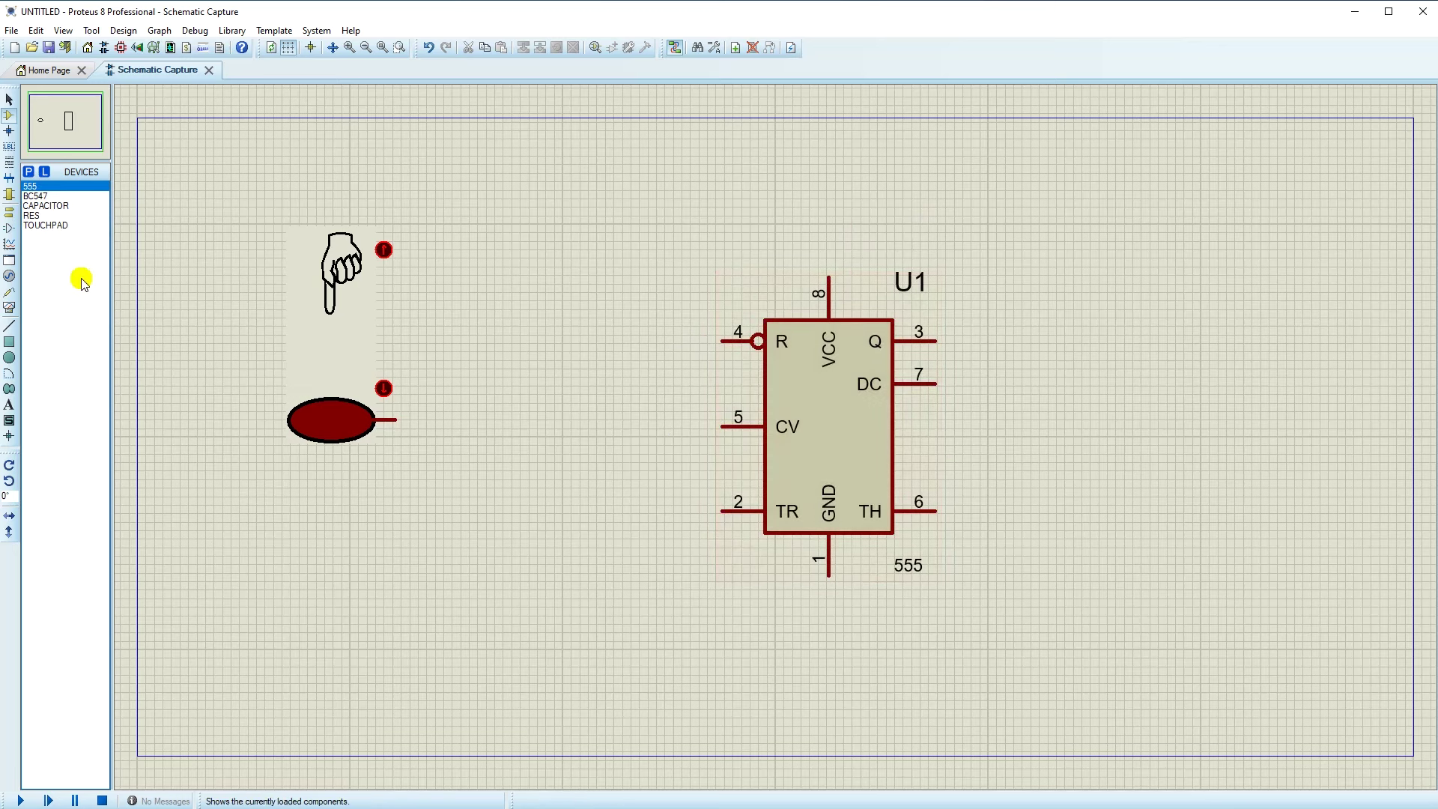
- Place a RES resistor to the right of the 555, leaving a gap beside output pin 3
click(33, 216)
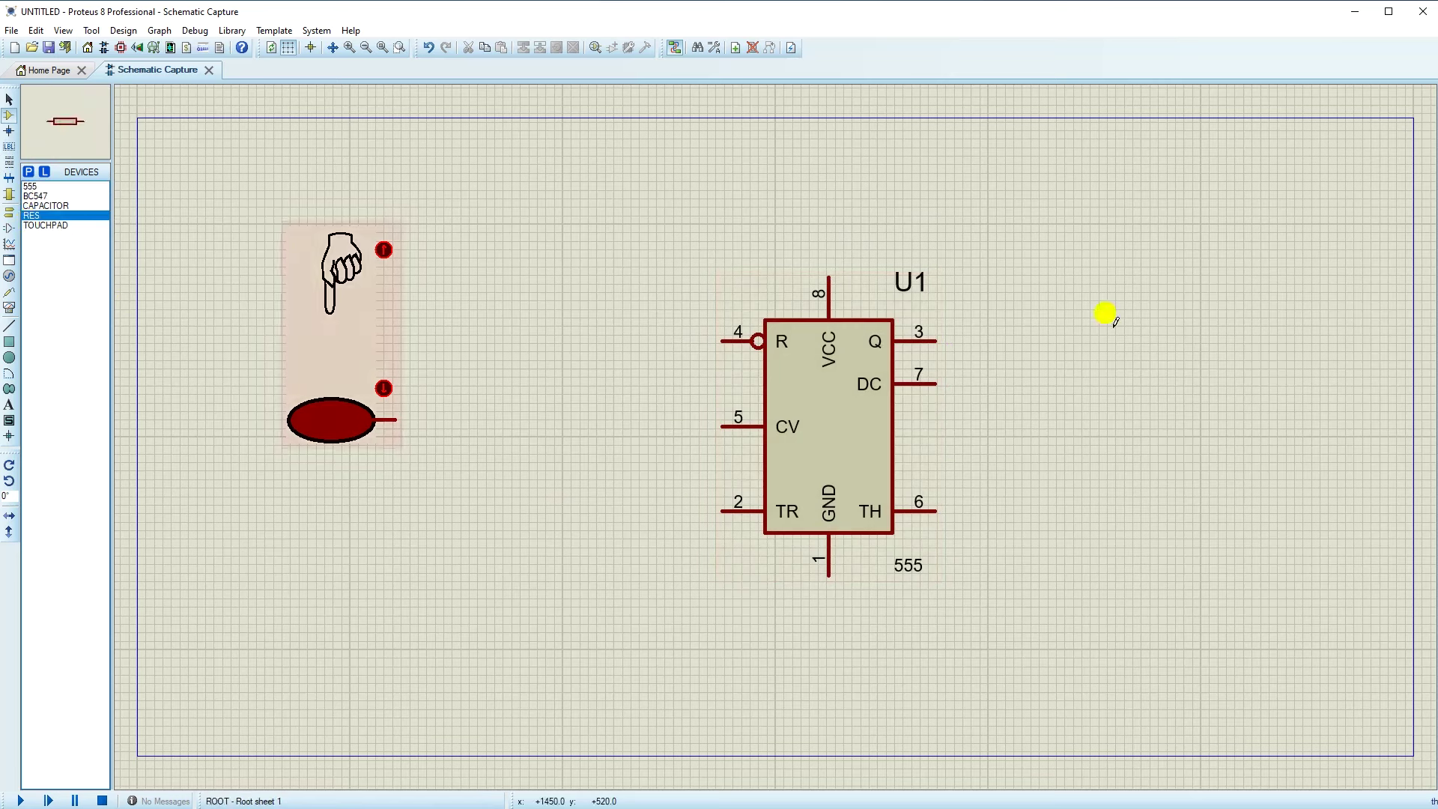
click(1052, 333)
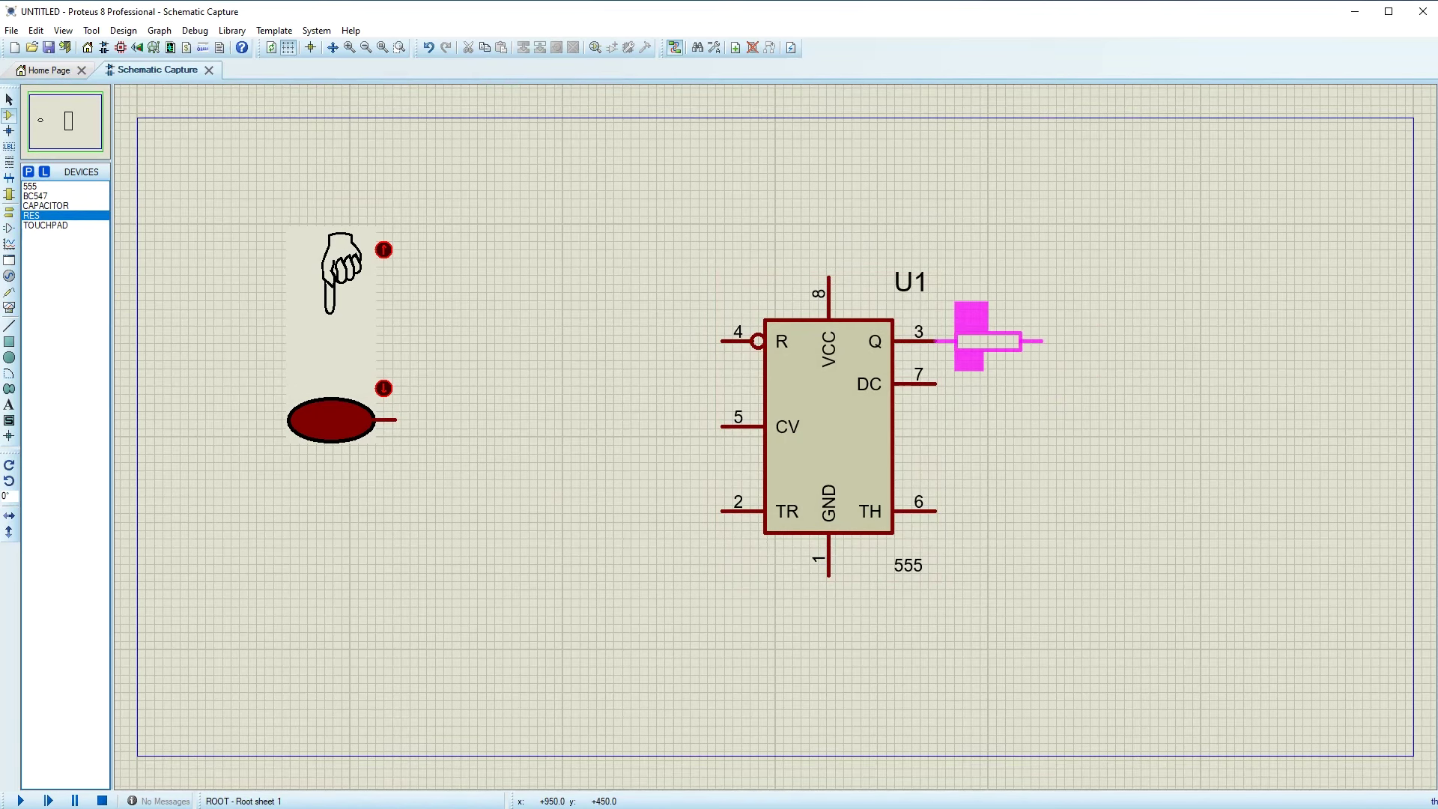
click(990, 343)
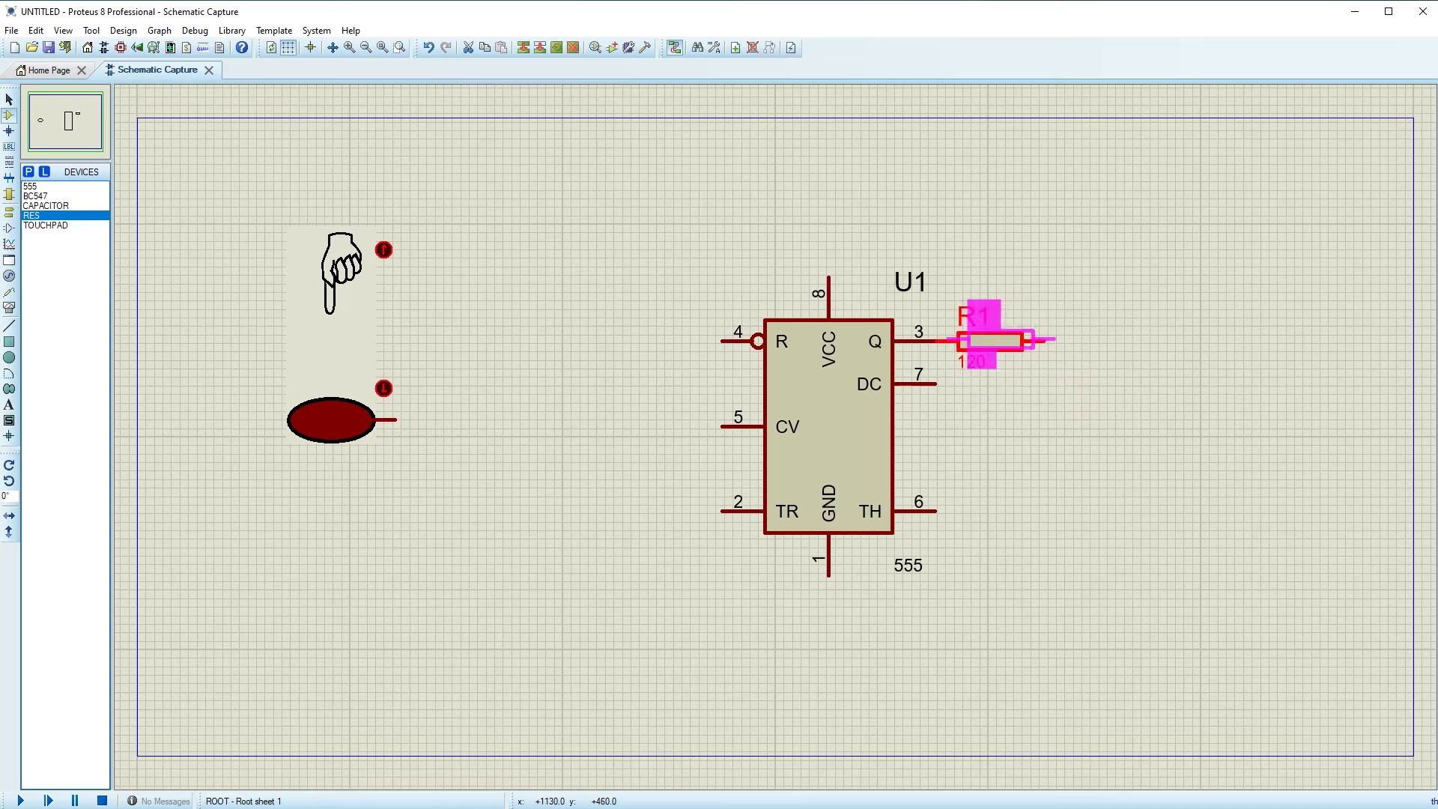
mouse_move(1088, 340)
mouse_down()
mouse_move(991, 343)
mouse_move(1092, 344)
mouse_up()
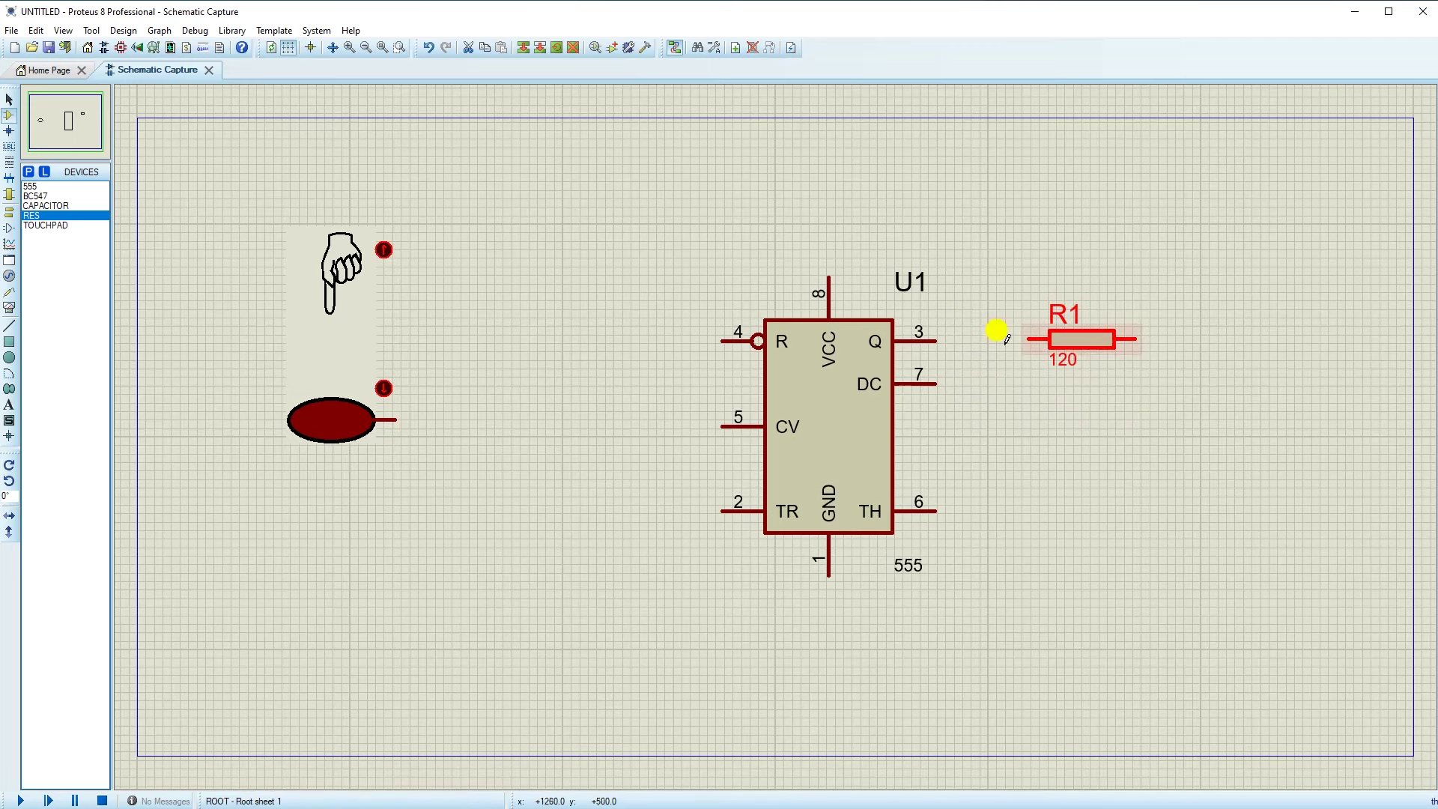
- Wire pin 3 (Q) of the 555 to resistor R1 and align R1 so the wire runs straight
scroll(1025, 365, up, 2)
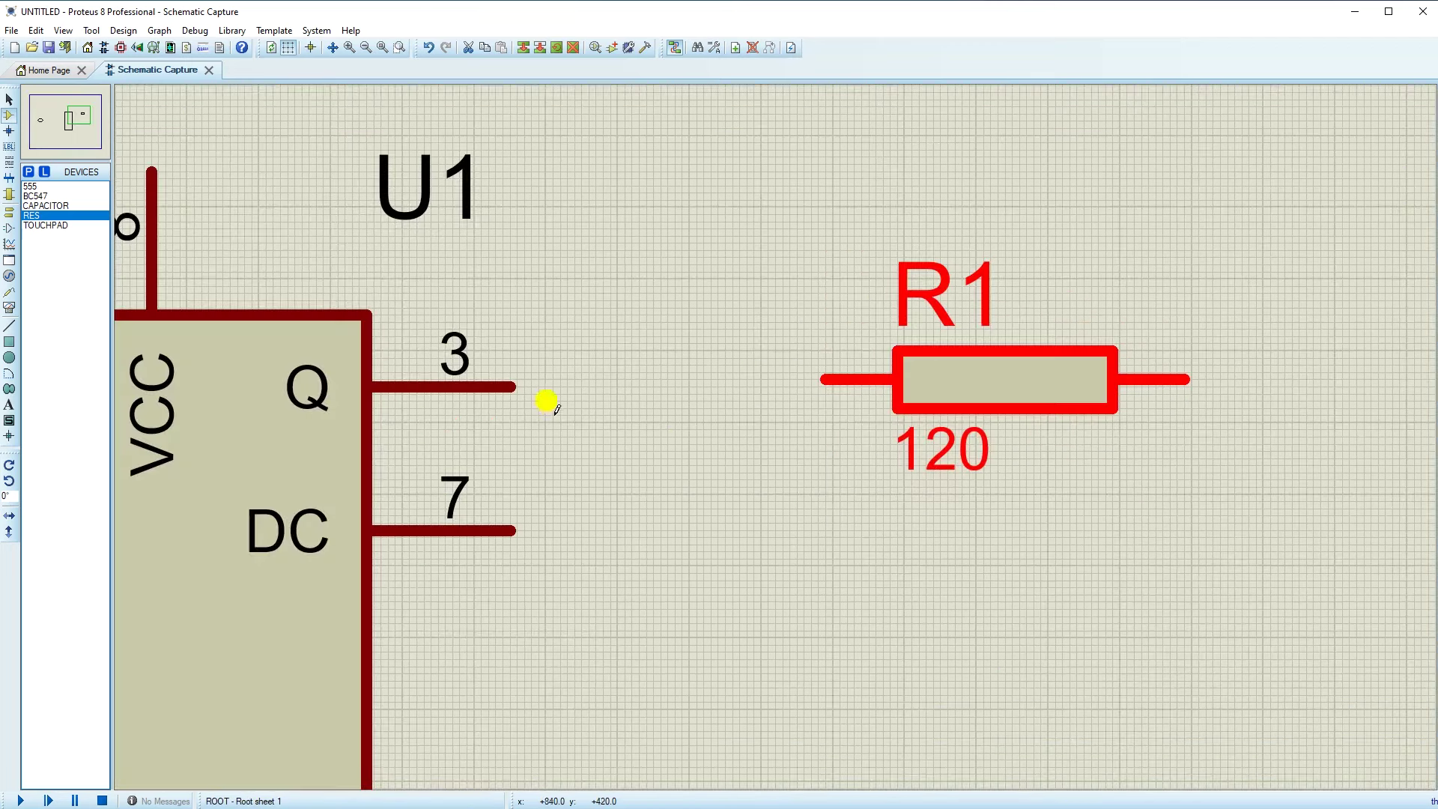
click(511, 388)
click(824, 379)
right_click(832, 387)
drag(921, 377, 979, 385)
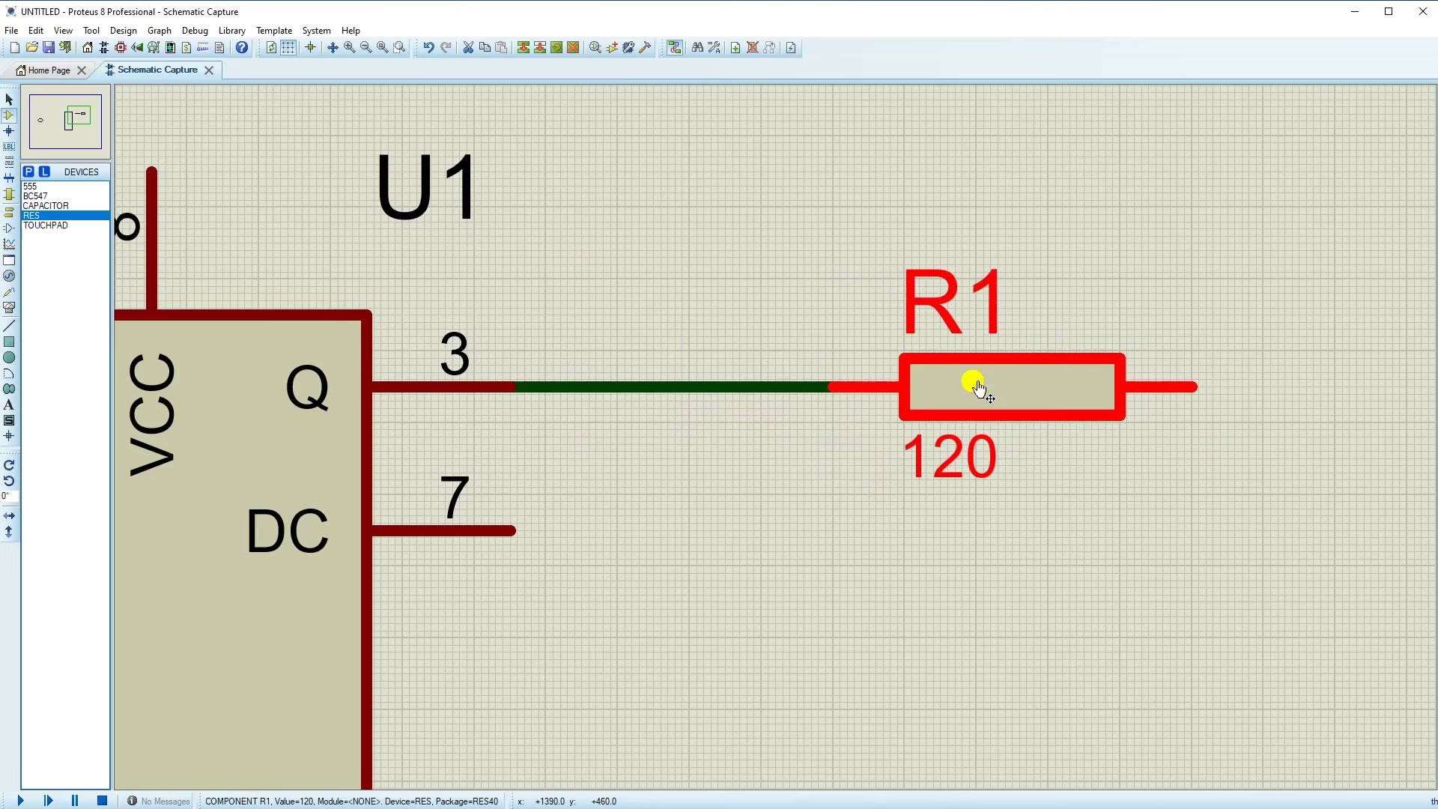
scroll(809, 472, down, 3)
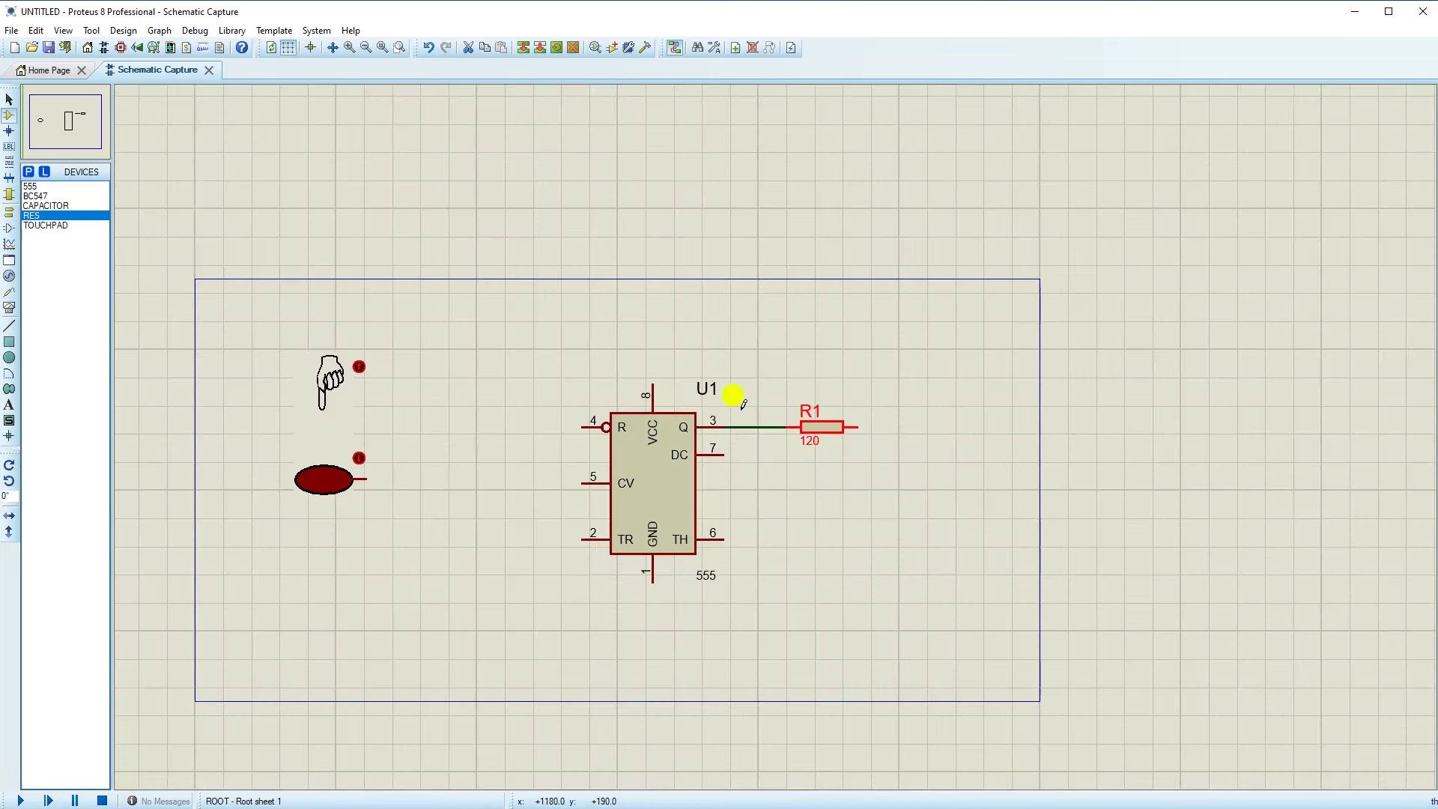
click(384, 47)
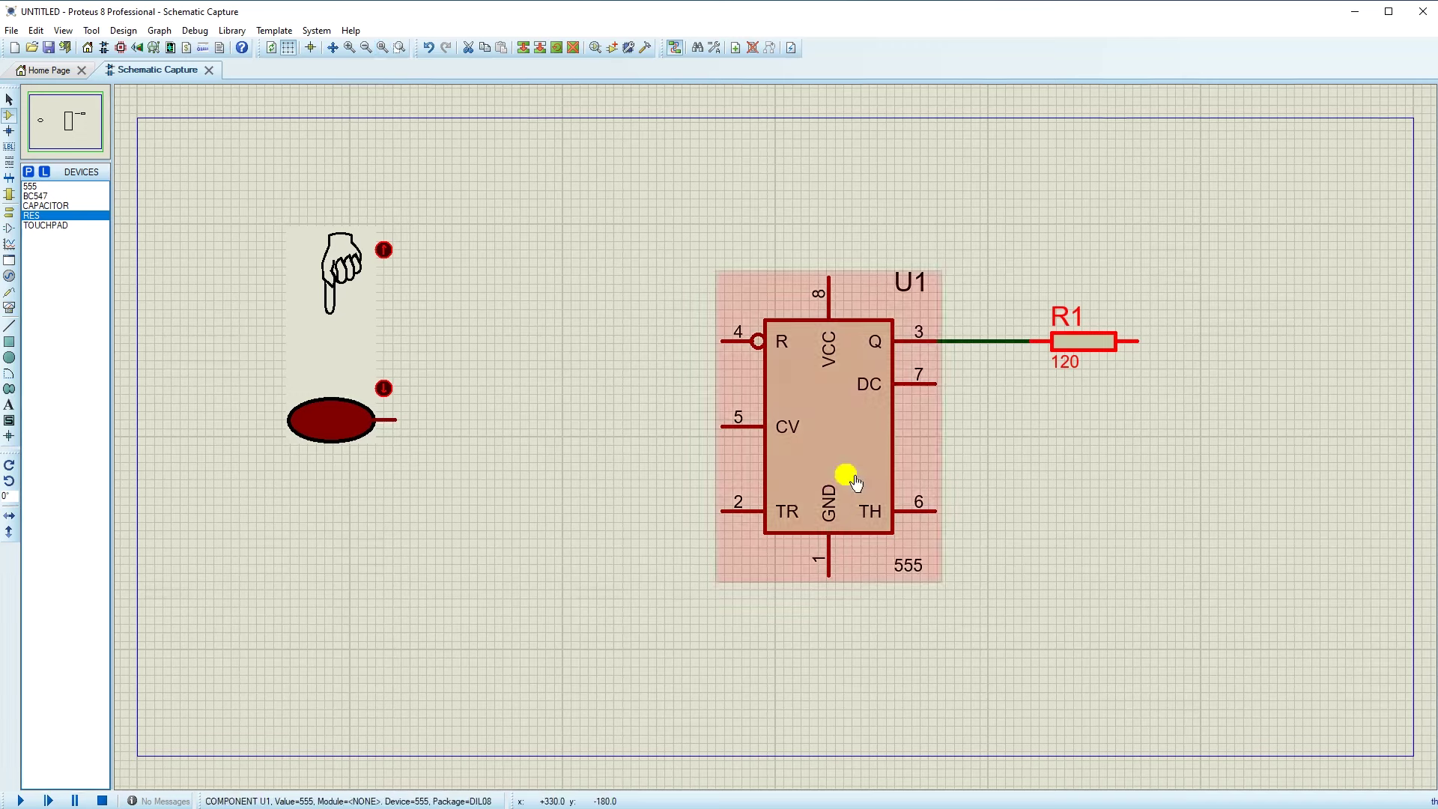
- Search the device library for "led gree" and add the animated LED-GREEN from the ACTIVE library to the device list
click(30, 173)
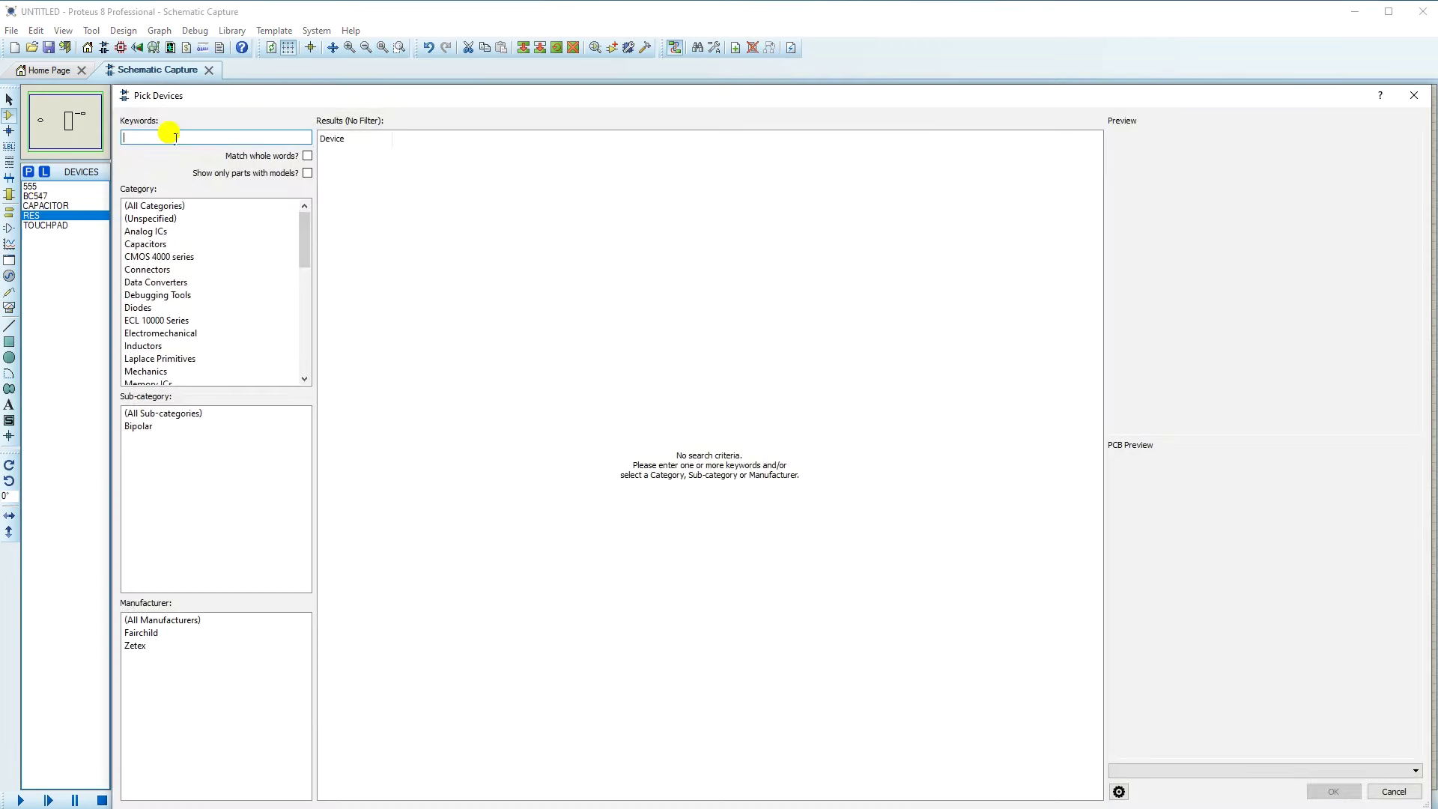
text(lde gree)
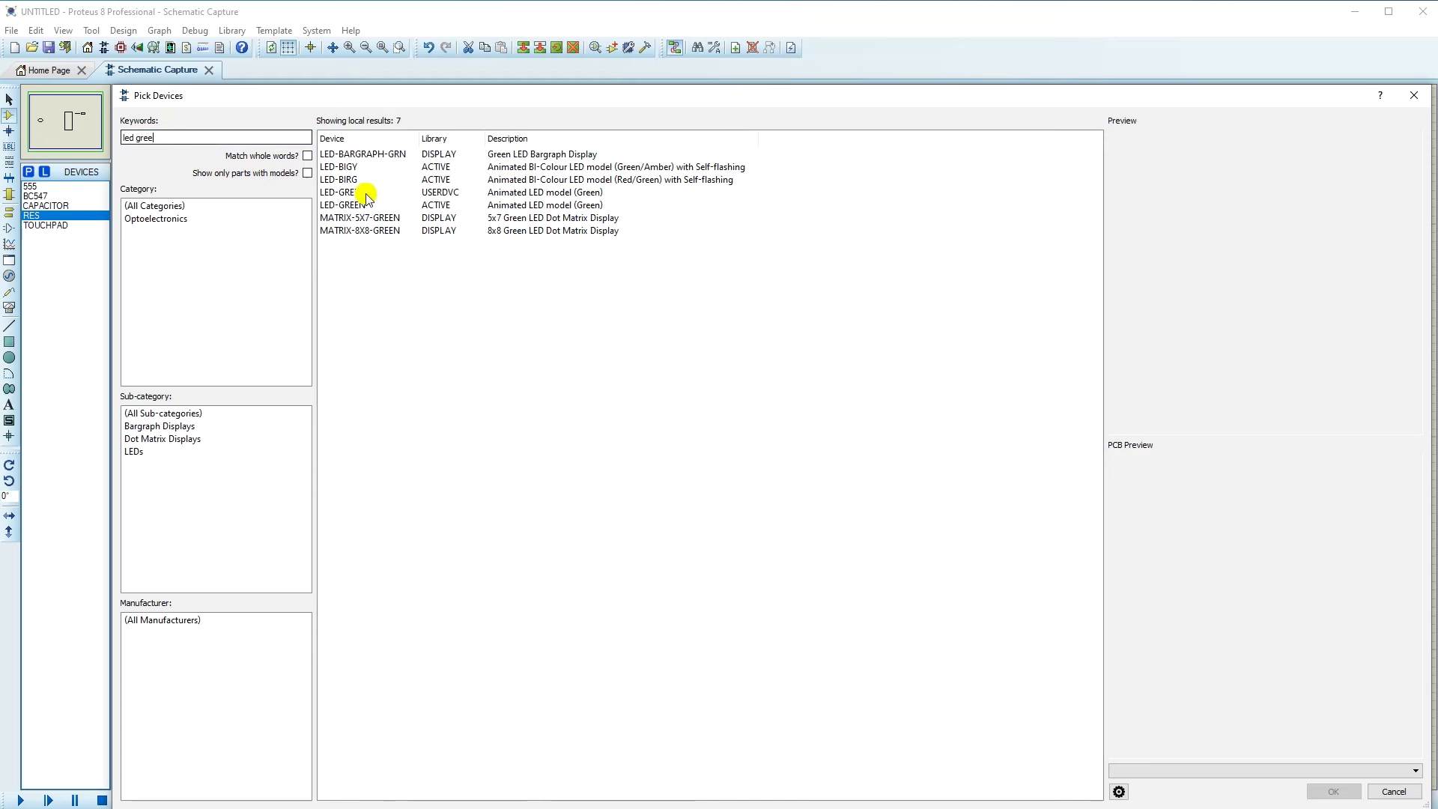
click(358, 205)
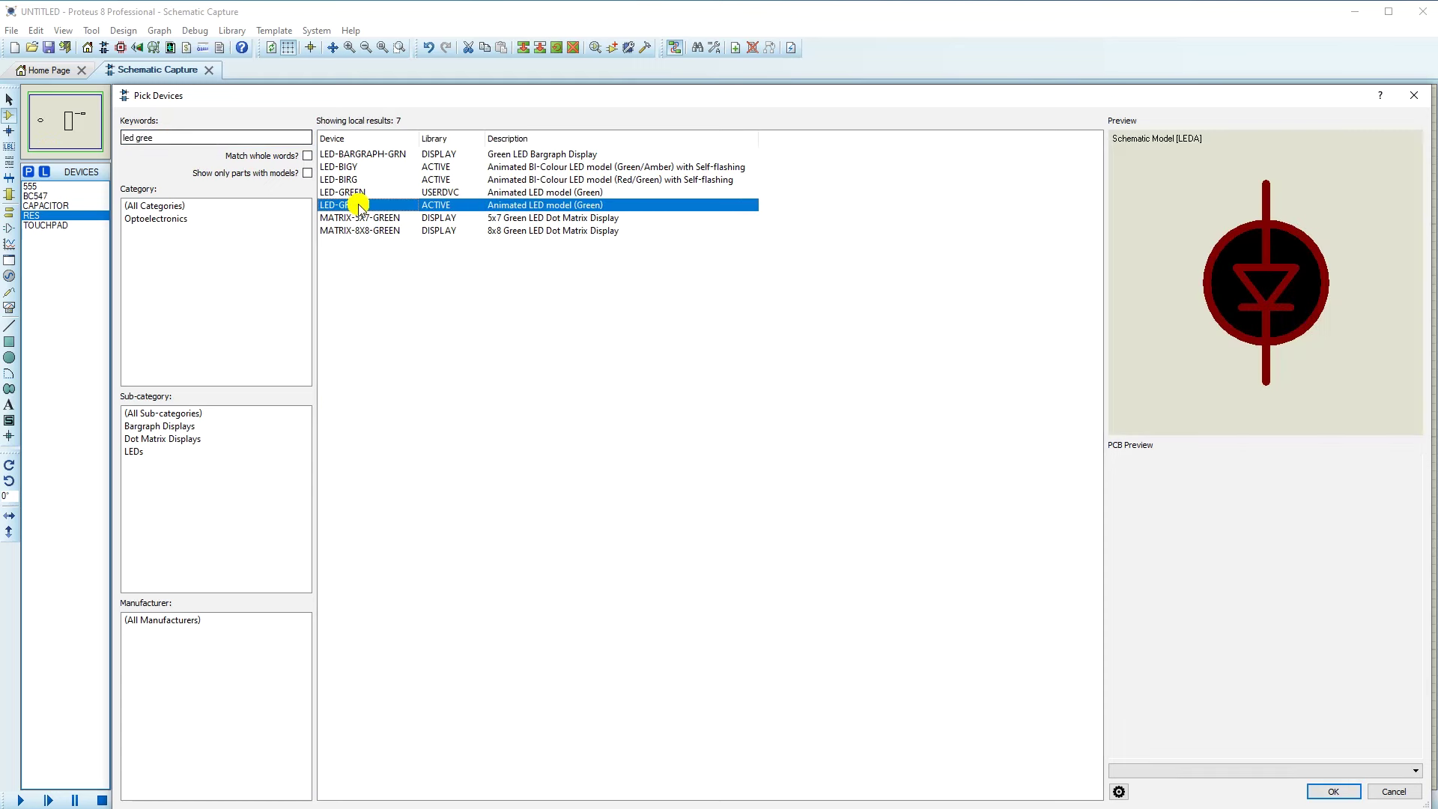
double_click(358, 205)
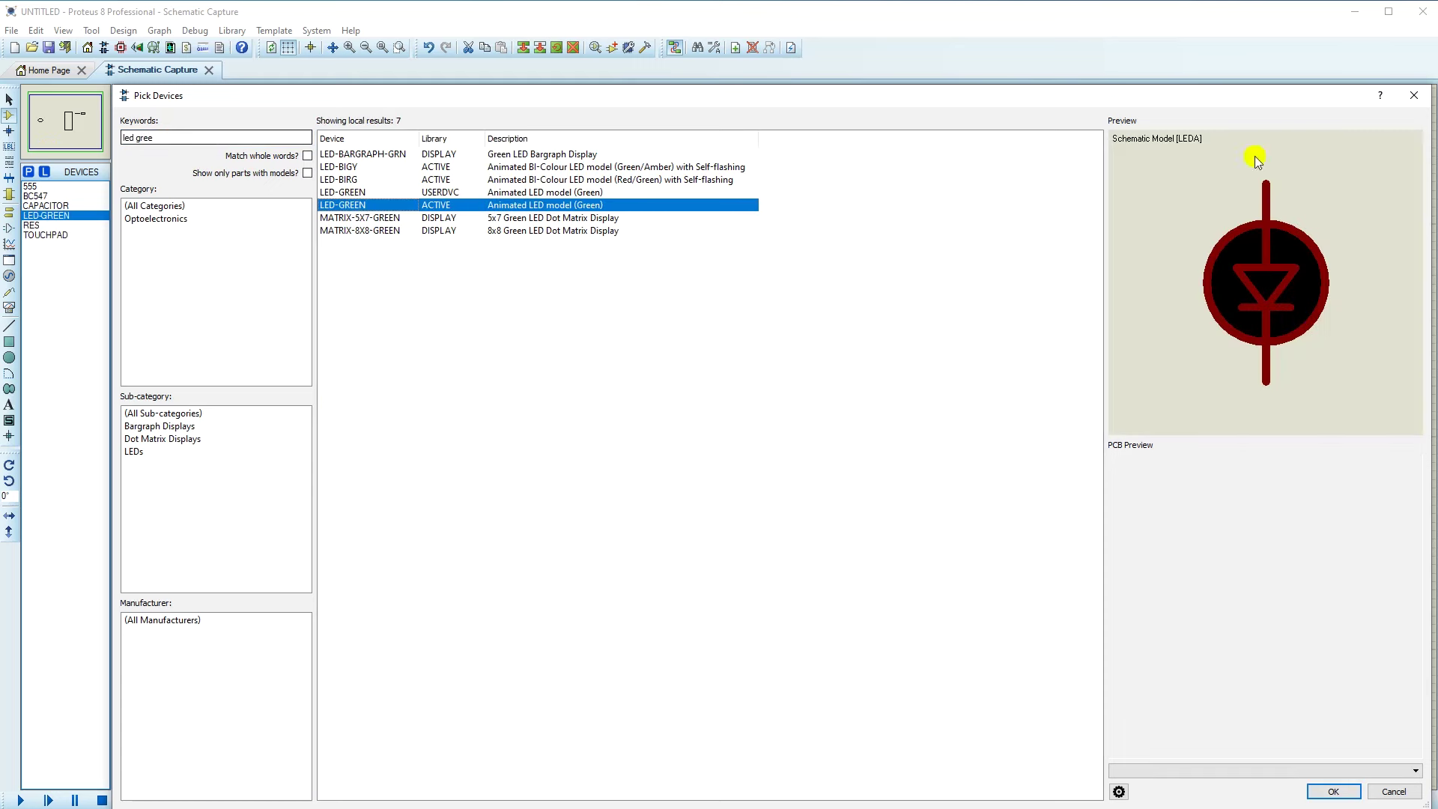
click(1414, 95)
- Place the green LED below and to the right of R1, and wire R1's free end to the LED's anode
click(1116, 467)
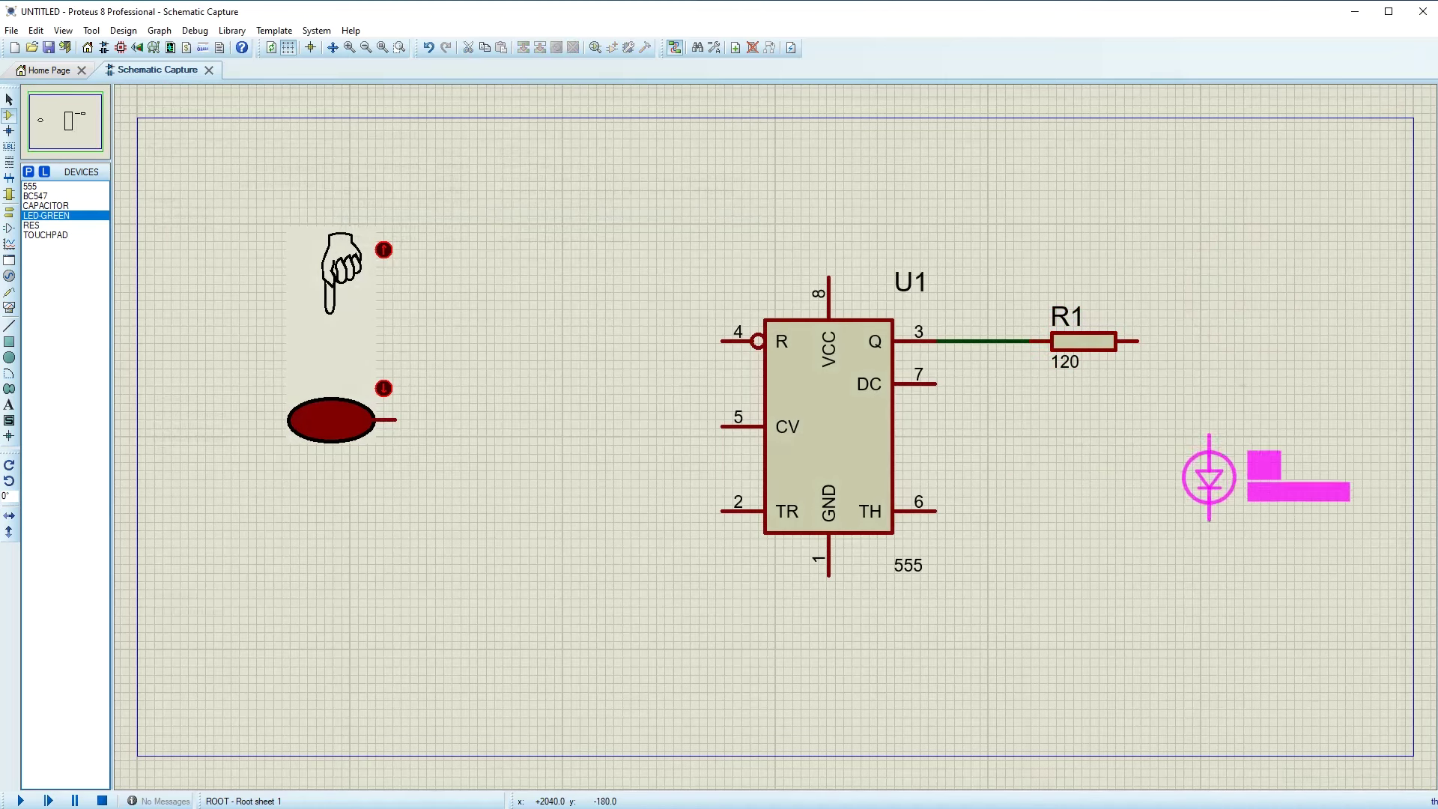
click(1220, 444)
click(1138, 341)
click(1209, 432)
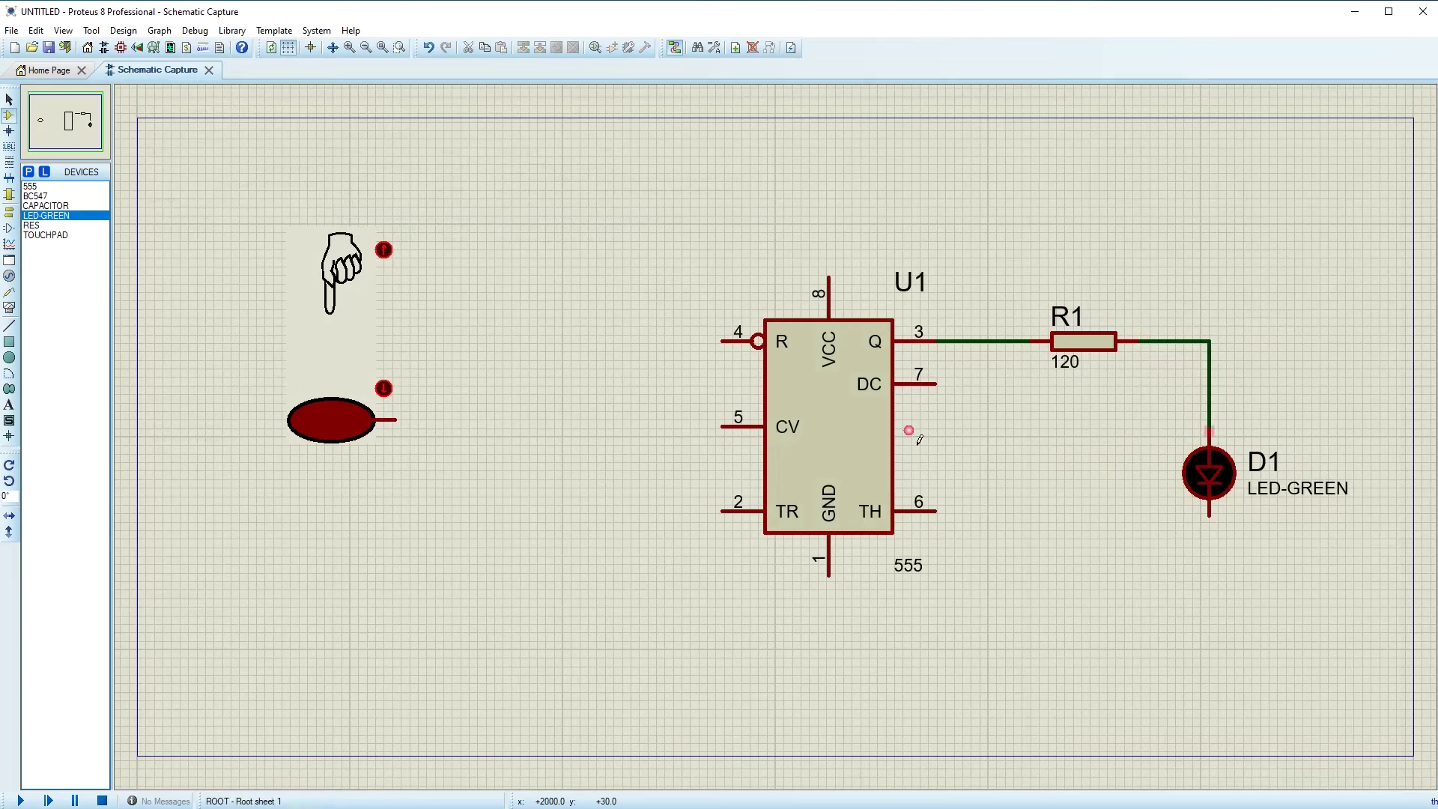
- Place a CHASSIS terminal well below the green LED and wire the LED's cathode to it
click(9, 212)
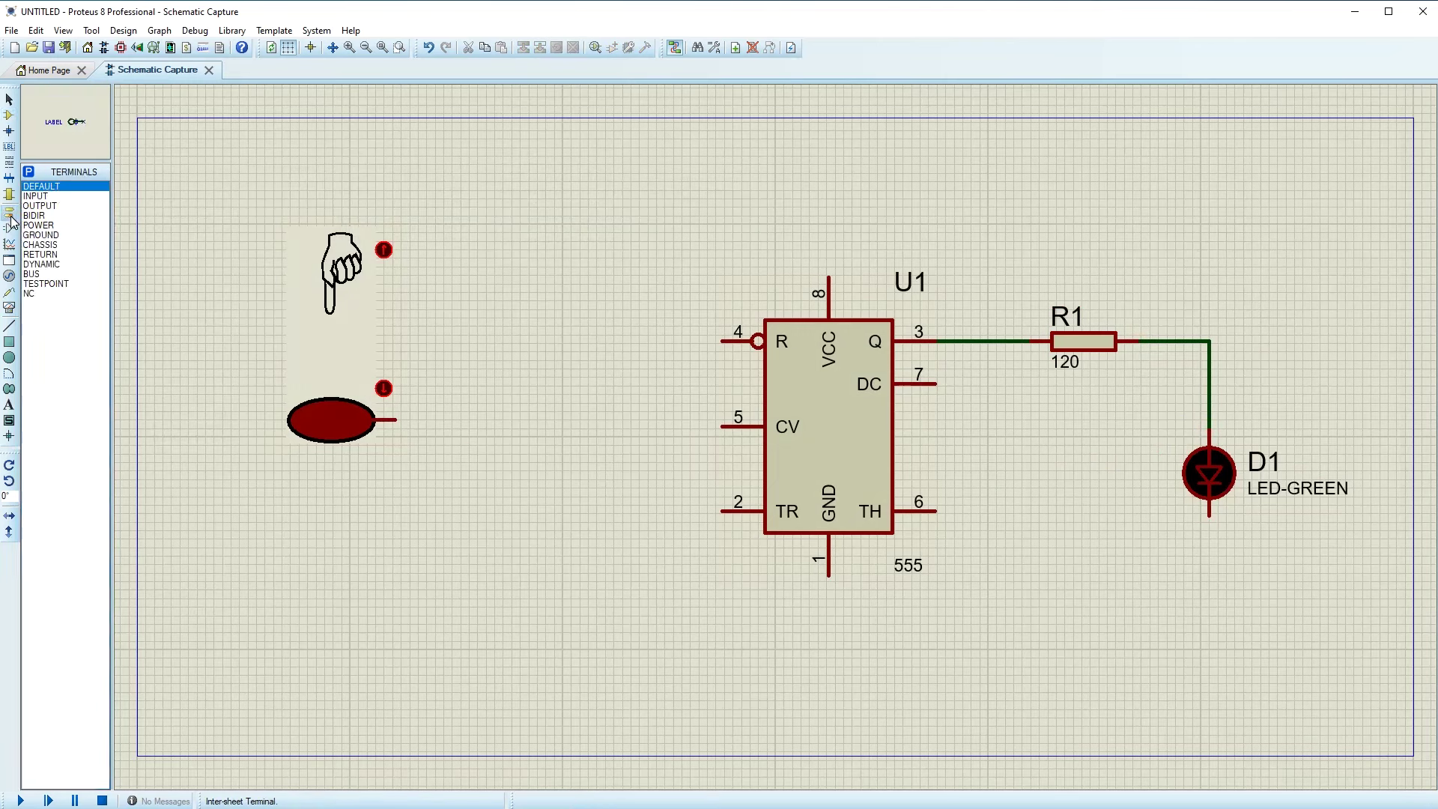
click(36, 264)
click(41, 245)
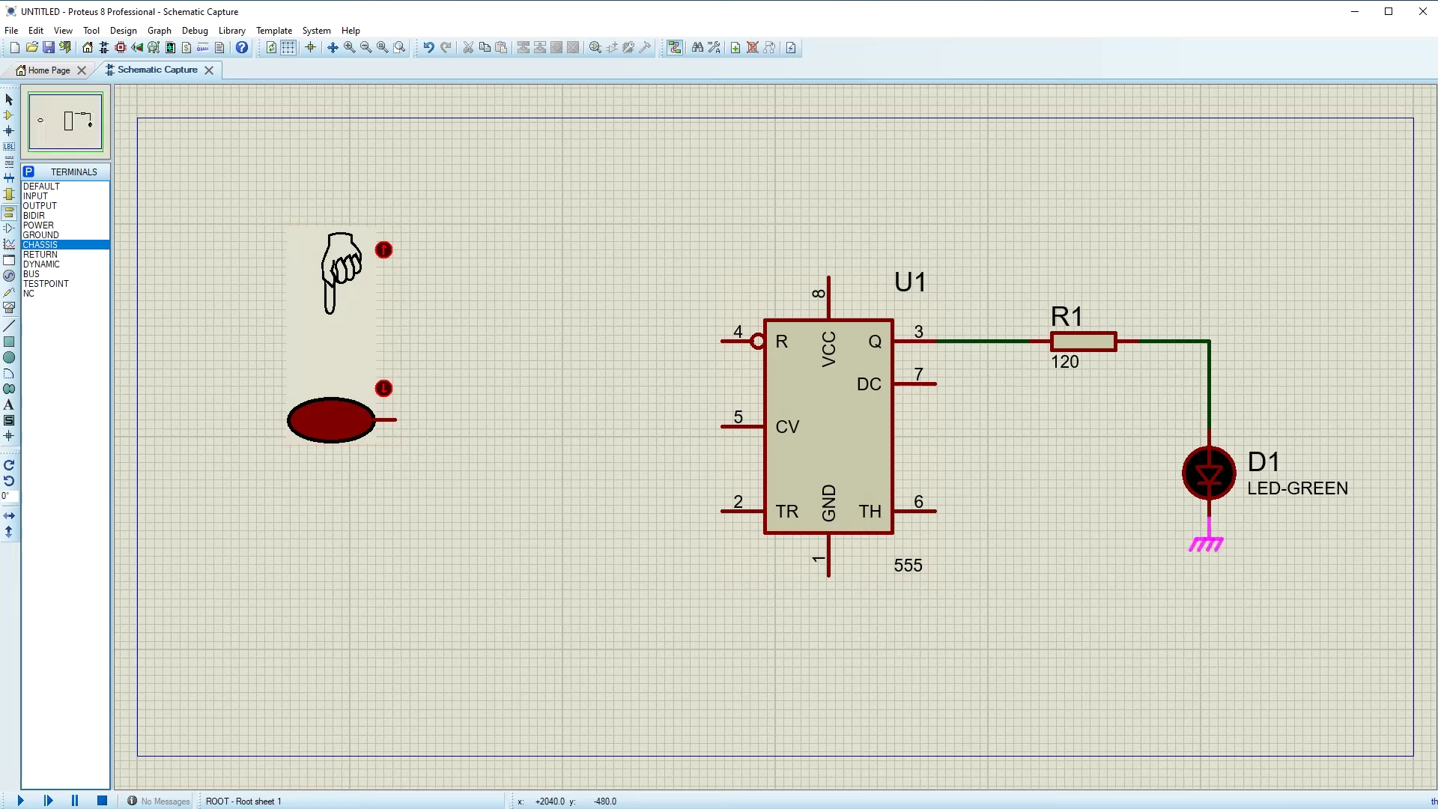
click(1209, 546)
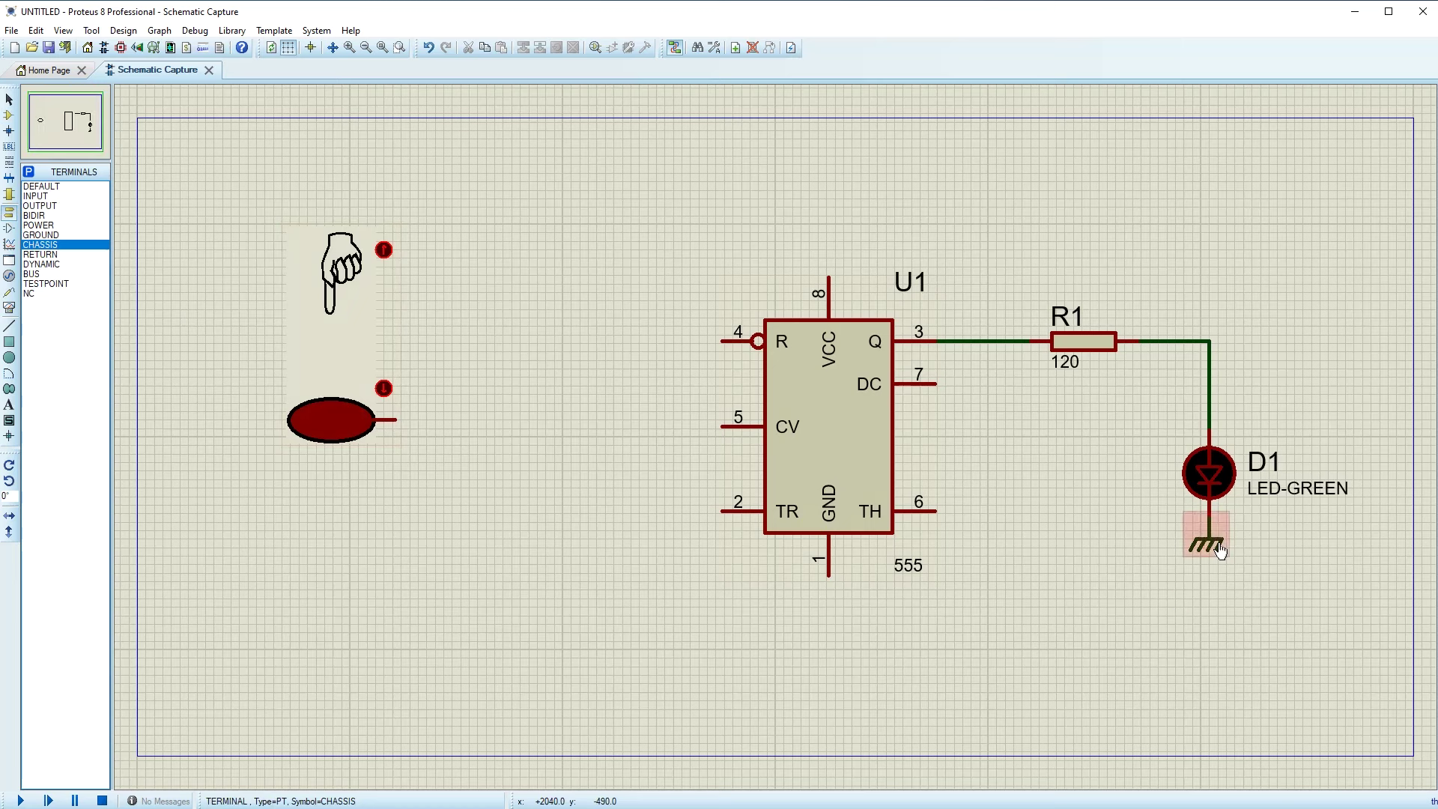
key(ctrl+z)
click(1208, 667)
click(1211, 517)
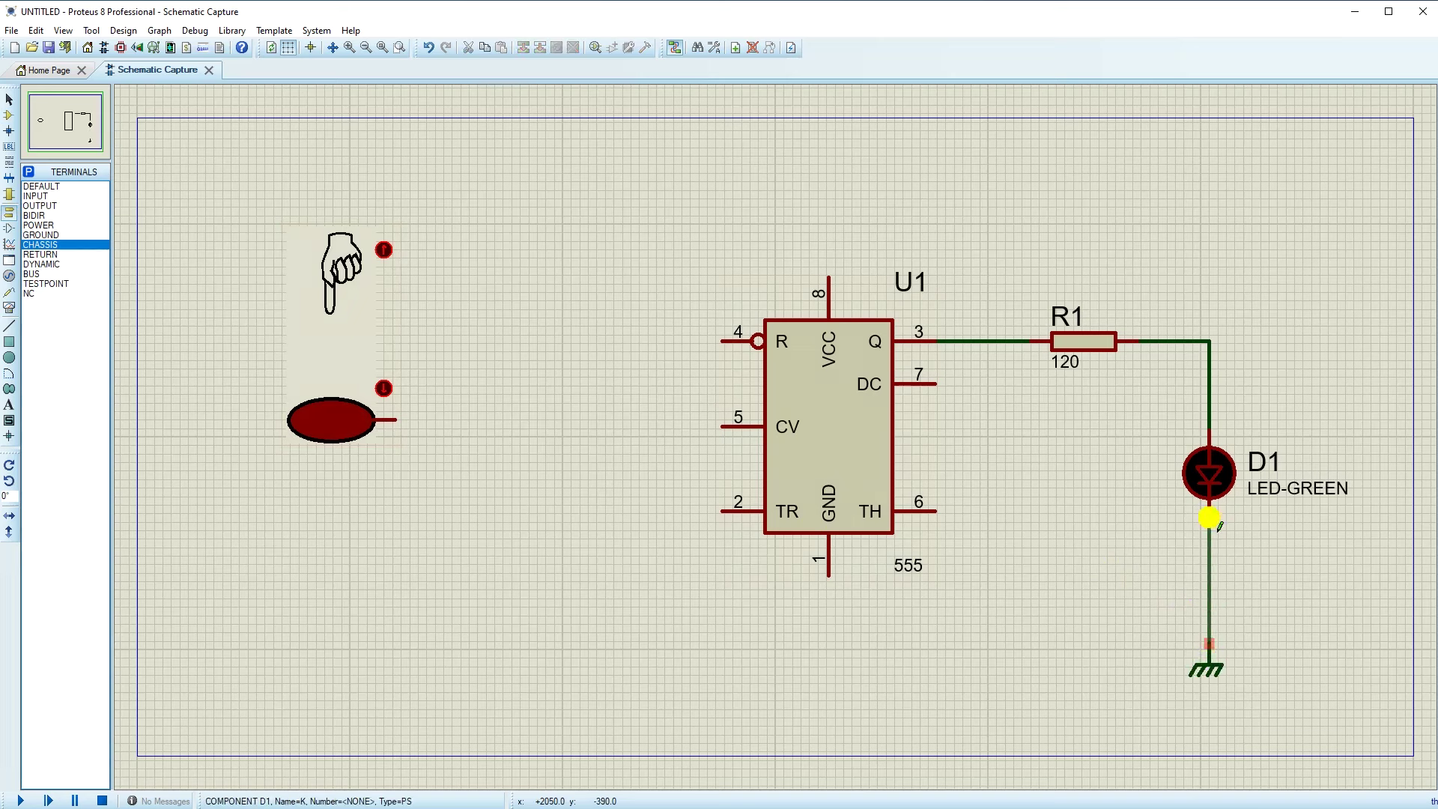
click(1214, 646)
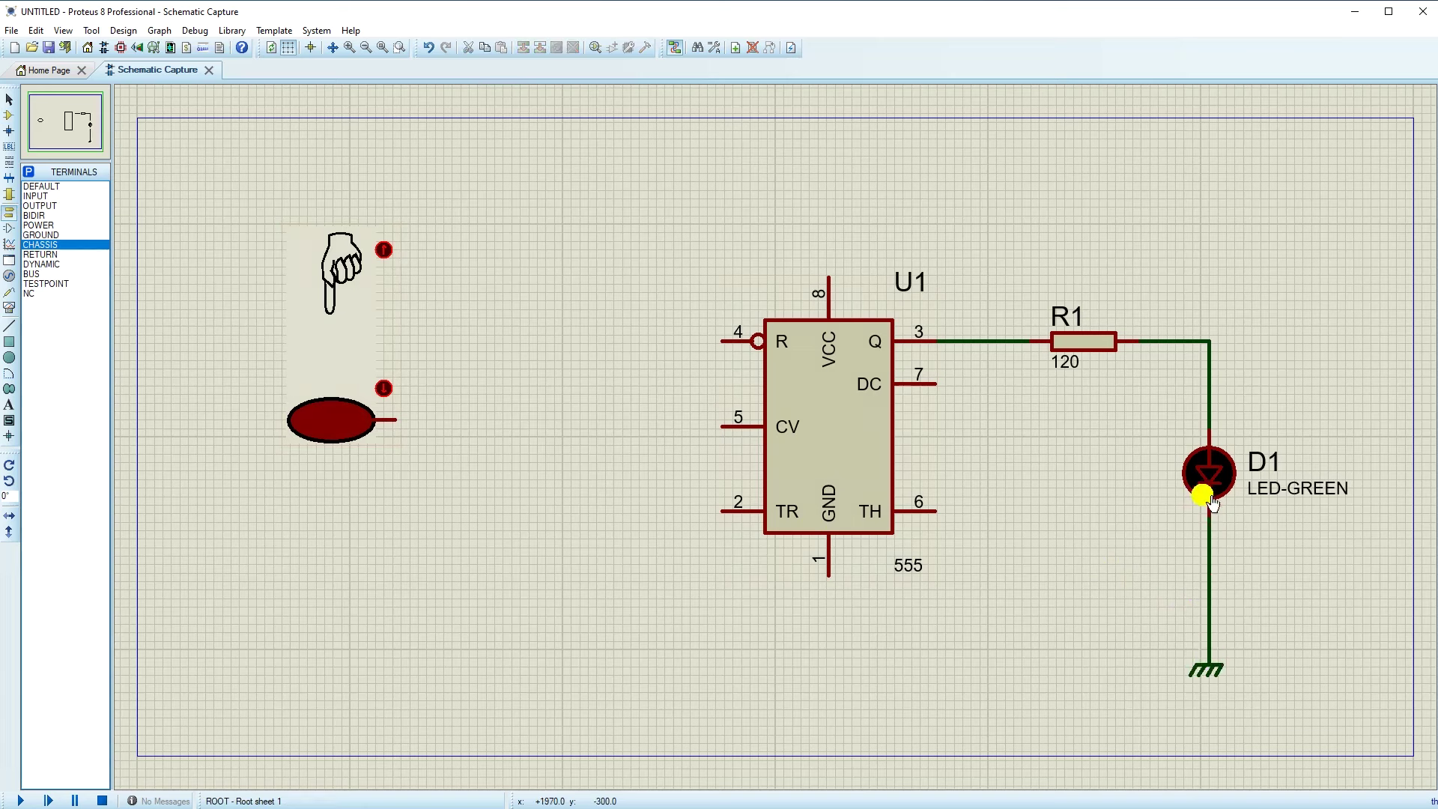
- Move the green LED lower between R1 and the chassis terminal, and shift R1 slightly to the right
click(1208, 474)
drag(1208, 473, 1208, 523)
click(1101, 348)
mouse_move(1102, 346)
mouse_down()
mouse_move(1064, 337)
mouse_move(1110, 342)
mouse_up()
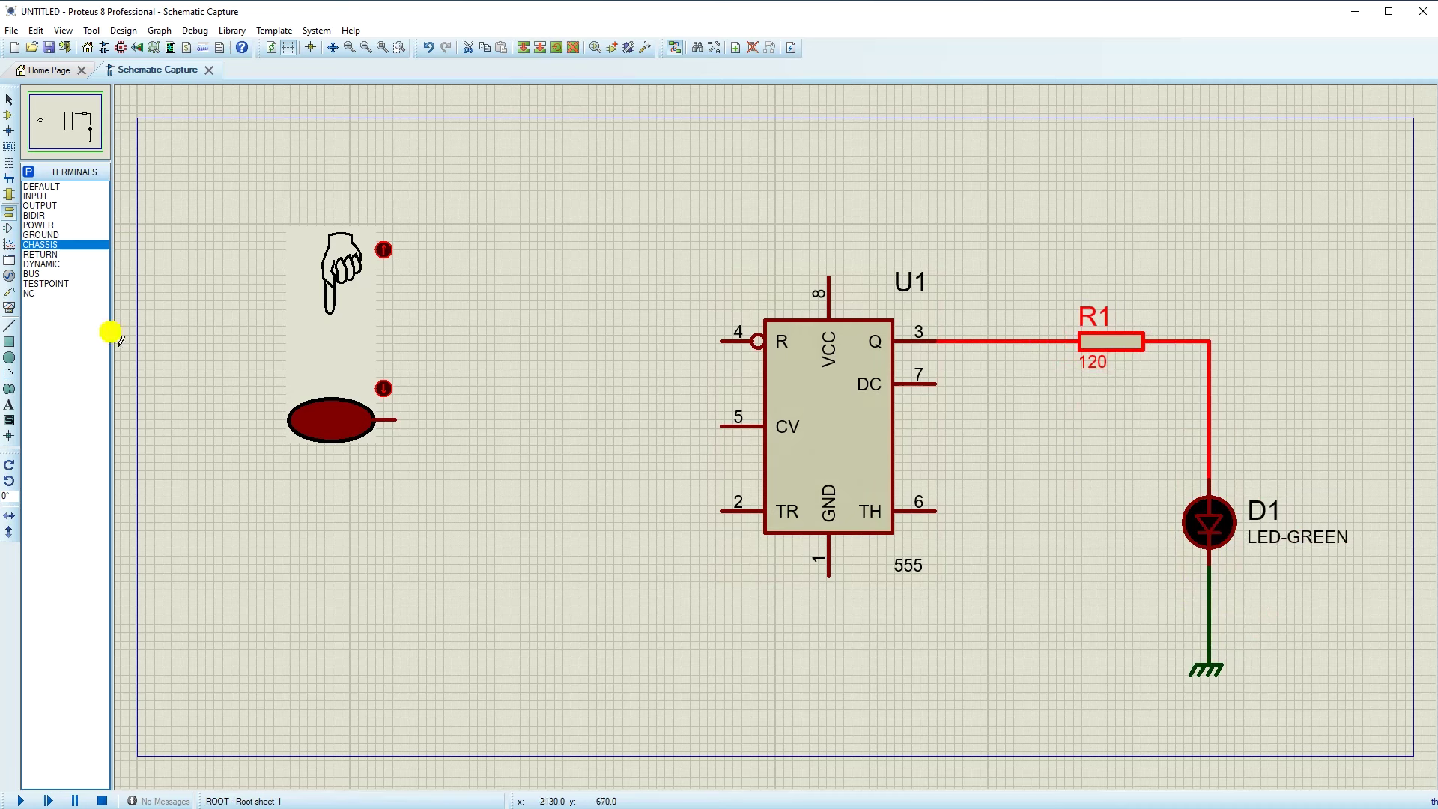
- Consult the reference circuit image hqdefault.jpg and move the touchpad farther left on the sheet
key(alt+Tab)
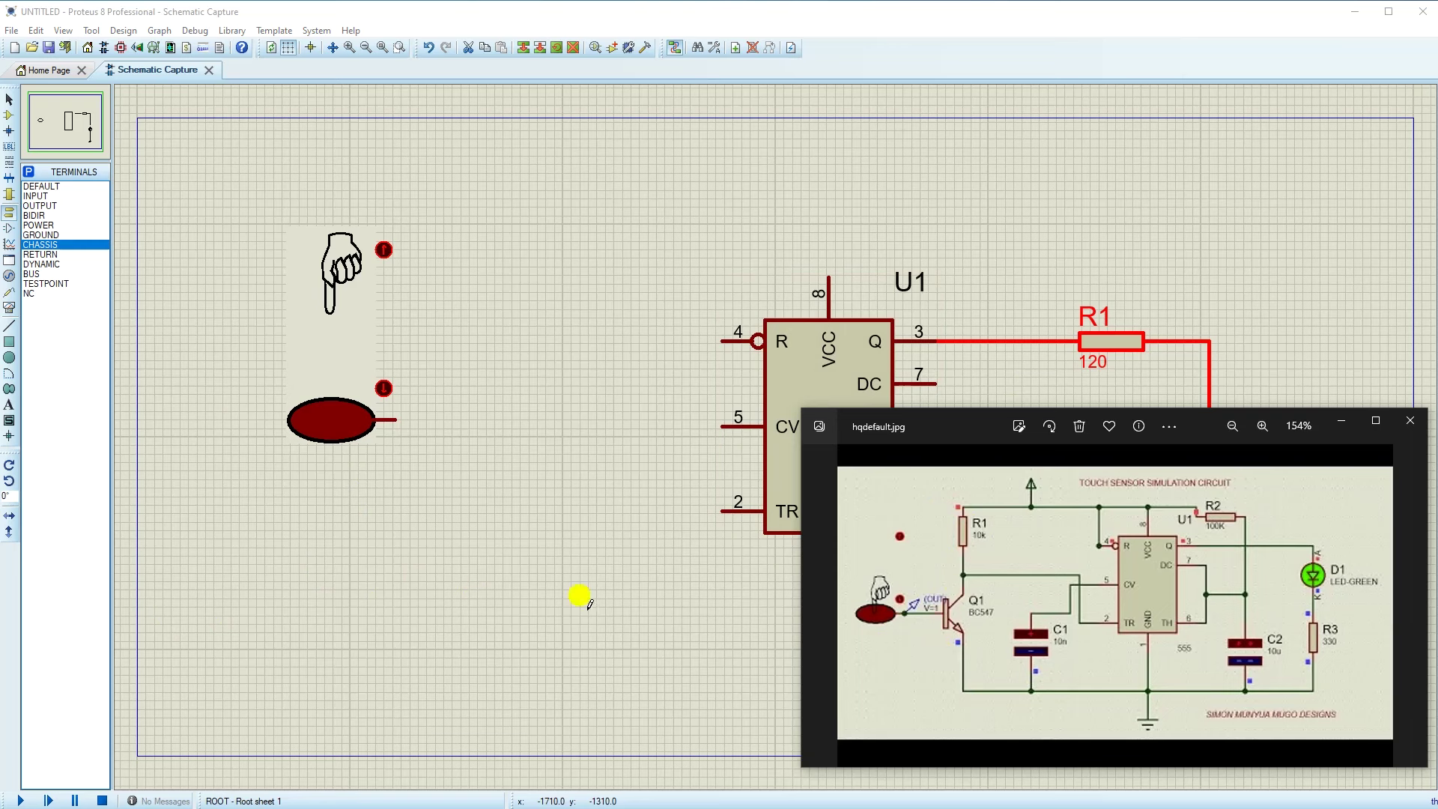
click(246, 197)
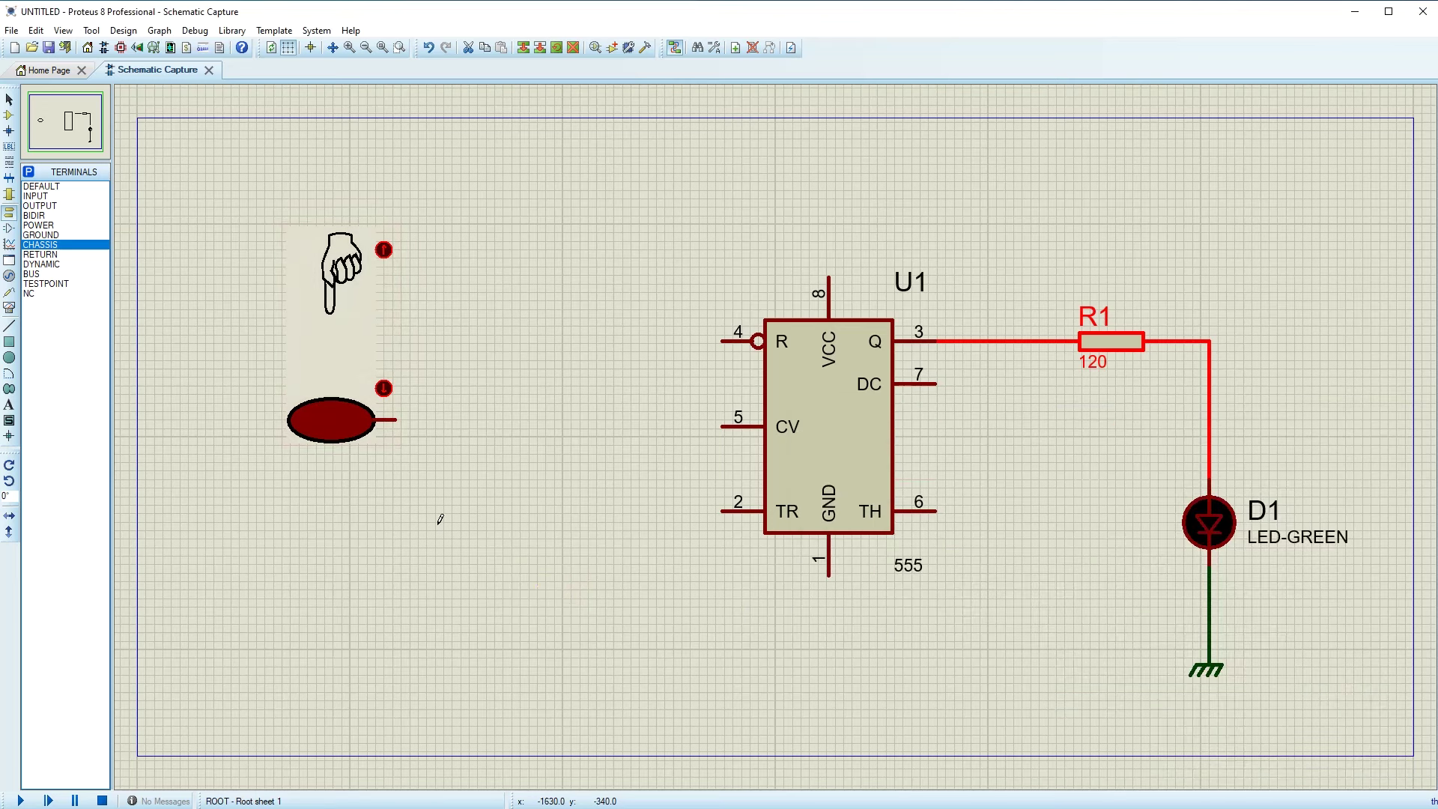
drag(226, 179, 520, 559)
drag(339, 392, 227, 413)
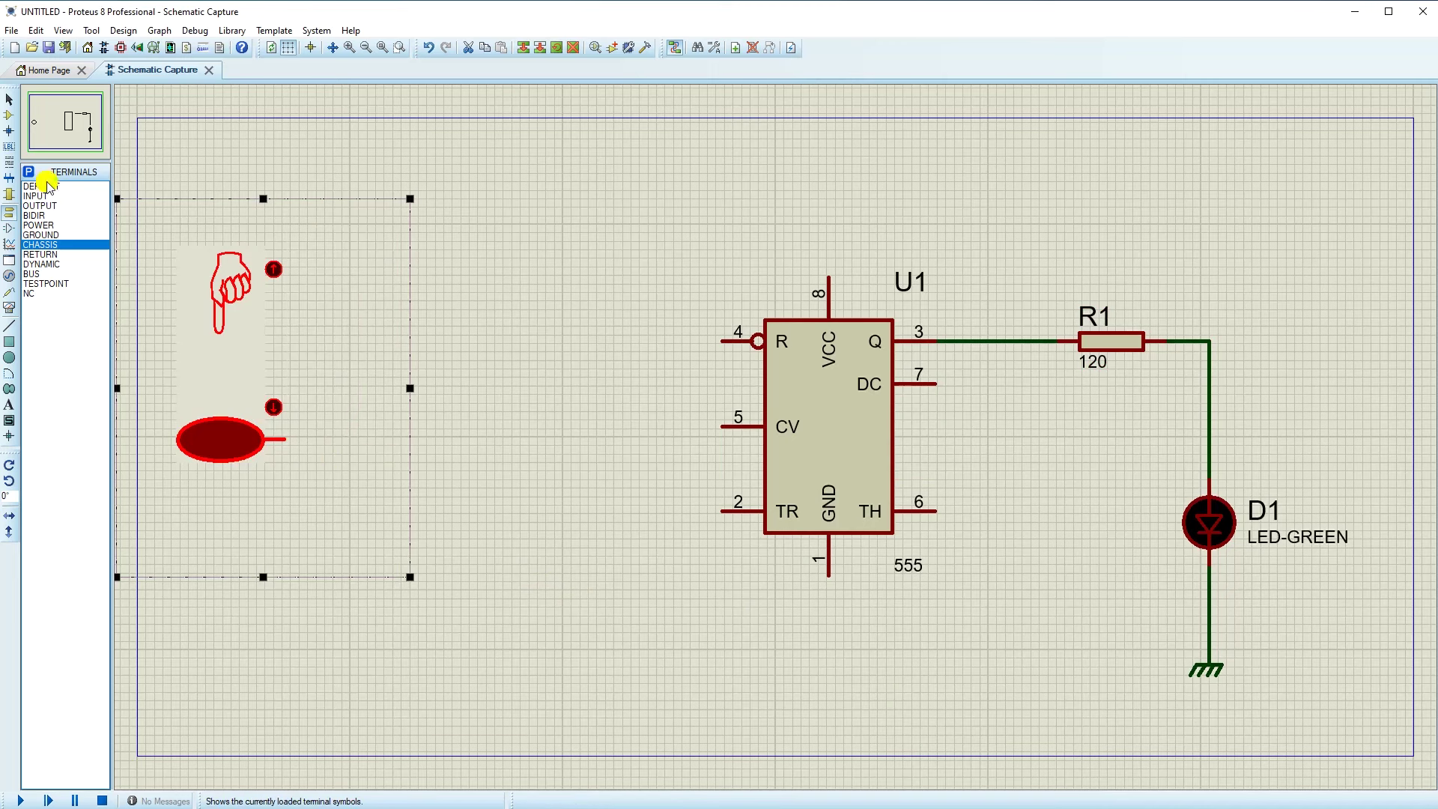
- Place the BC547 transistor to the right of the touchpad and wire its base to the touchpad's output pin
click(9, 116)
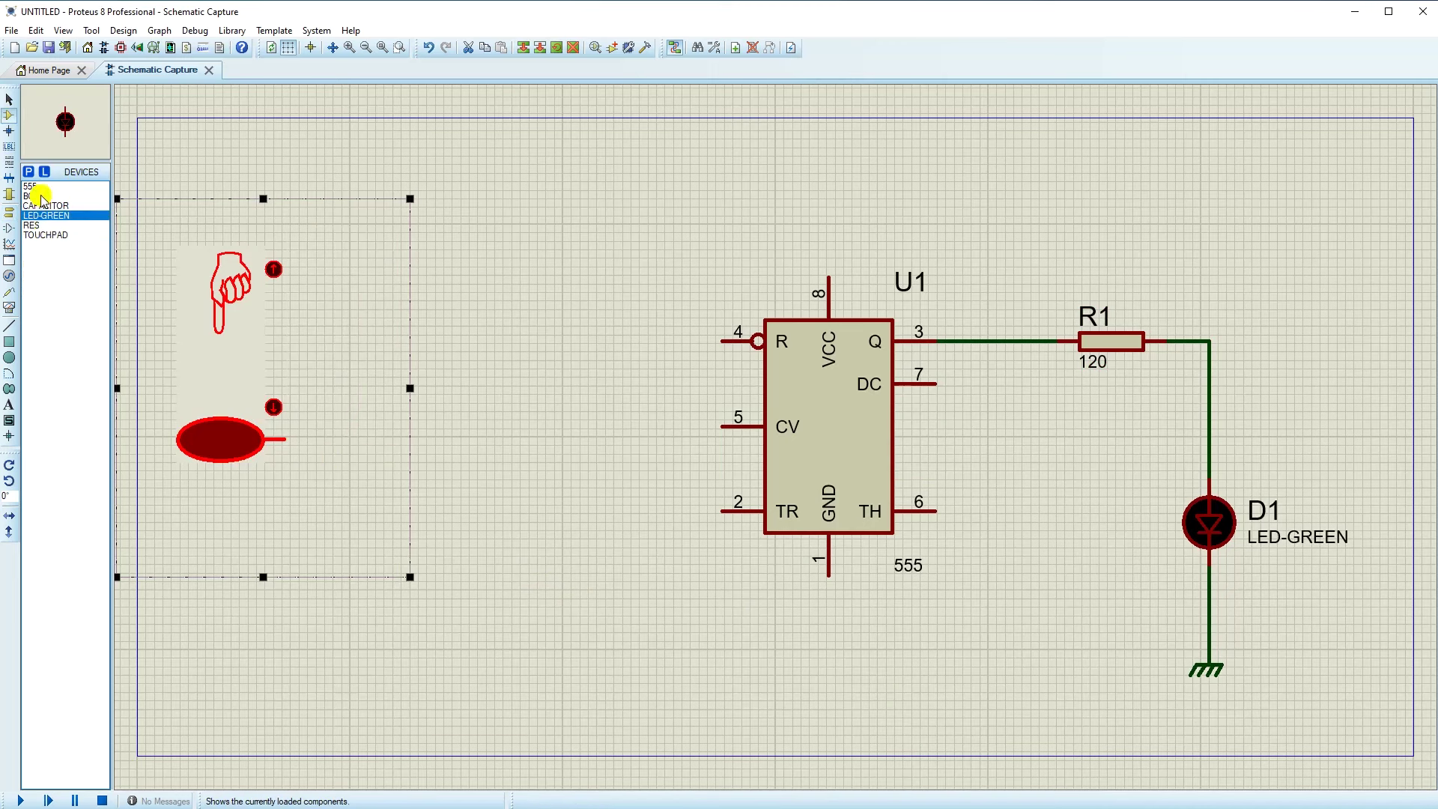
click(35, 196)
click(660, 477)
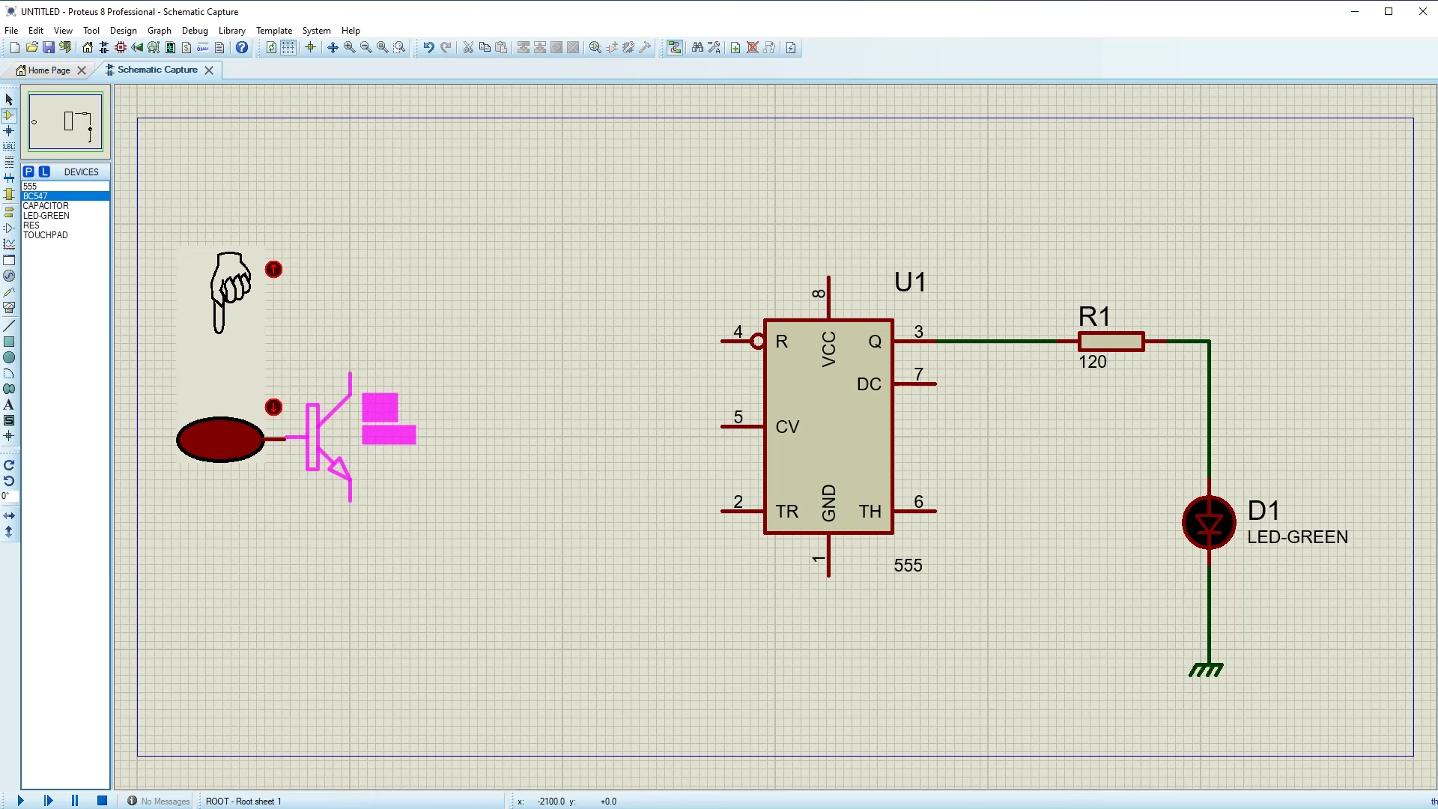
click(330, 440)
drag(328, 448, 395, 448)
click(330, 385)
click(350, 442)
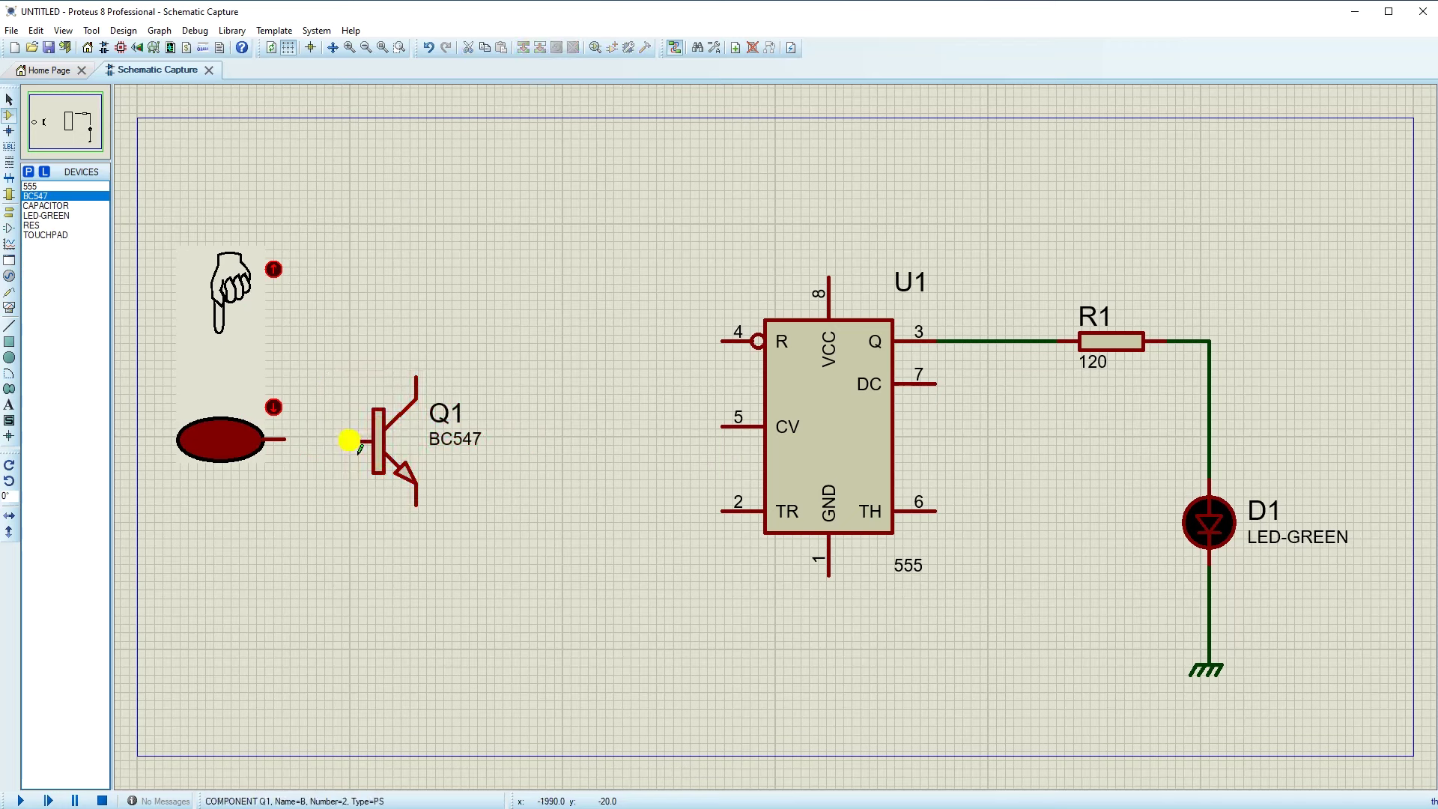
click(286, 440)
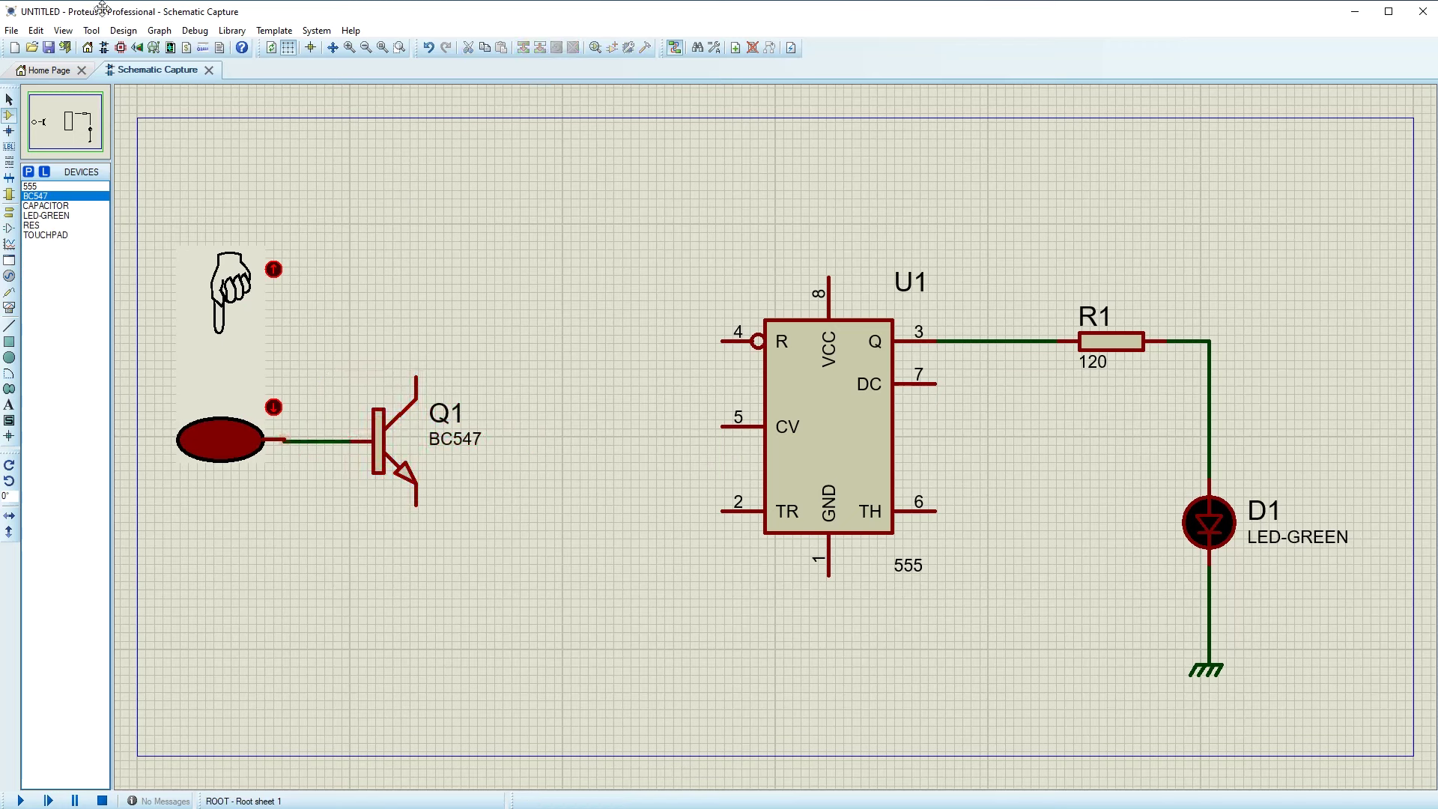
- Set the grid snap to 50th and delete the BC547 transistor from the sheet
click(63, 30)
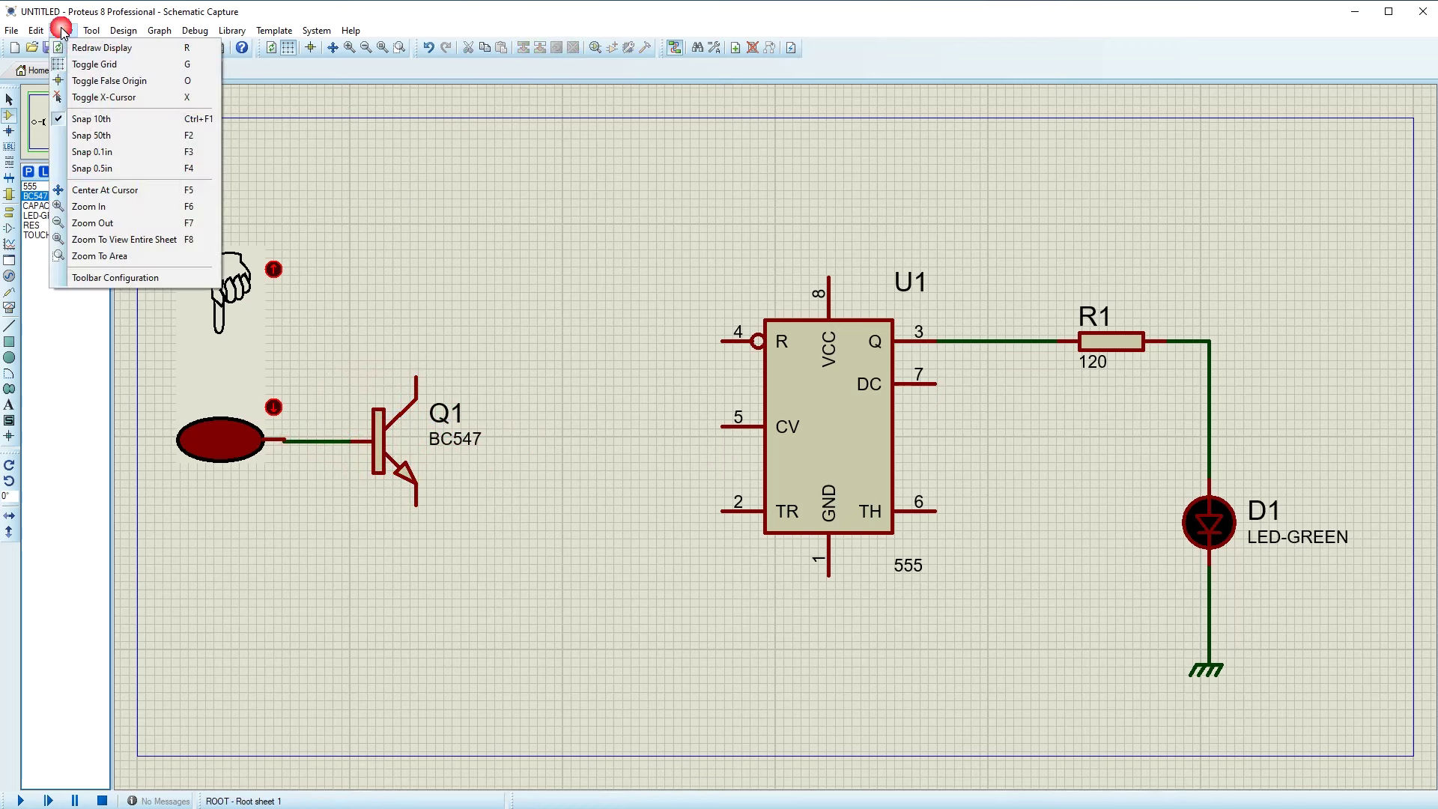
click(83, 135)
right_click(391, 445)
right_click(391, 445)
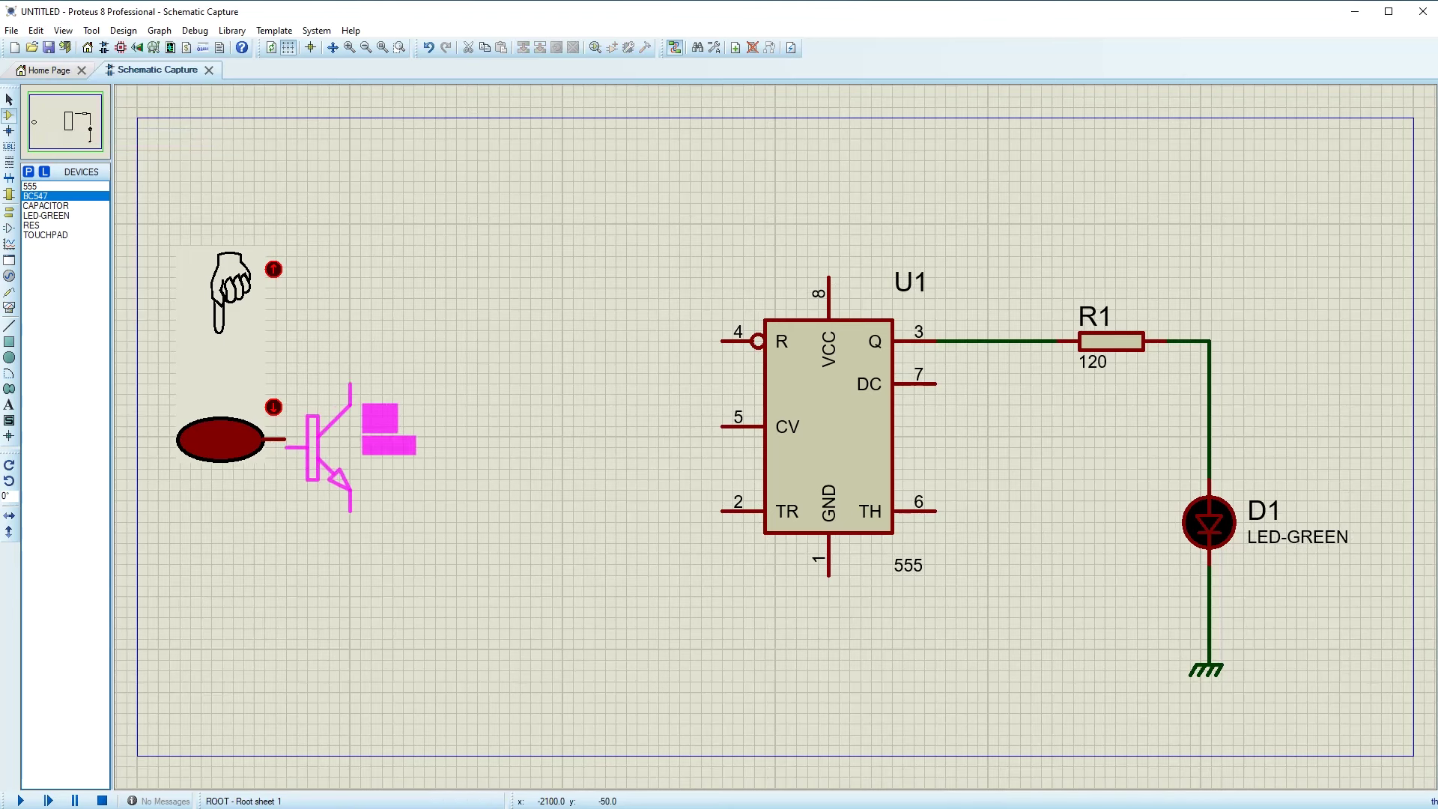
- Delete the existing touchpad and place a new TOUCHPAD near the left edge of the sheet
right_click(257, 427)
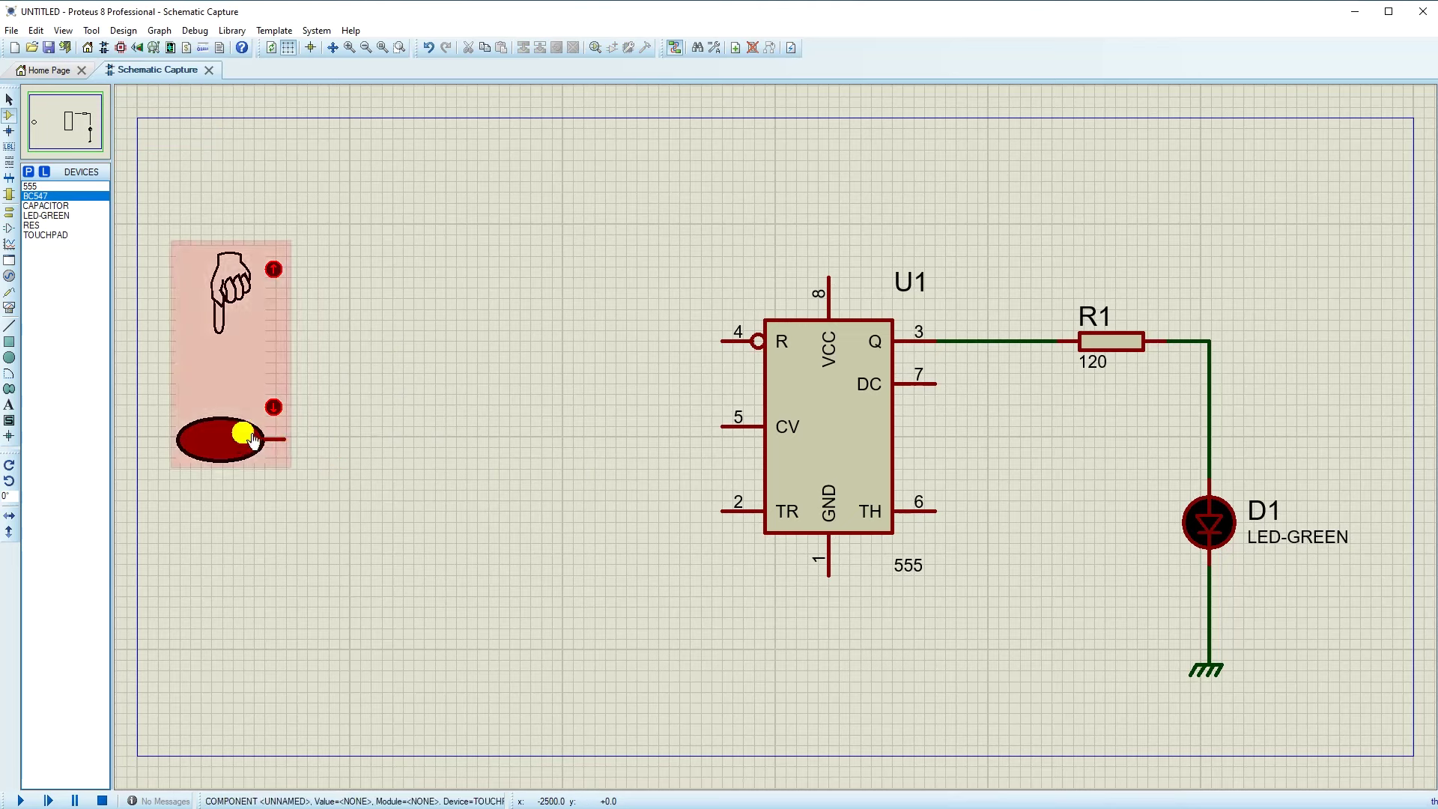
right_click(250, 430)
click(36, 172)
click(41, 234)
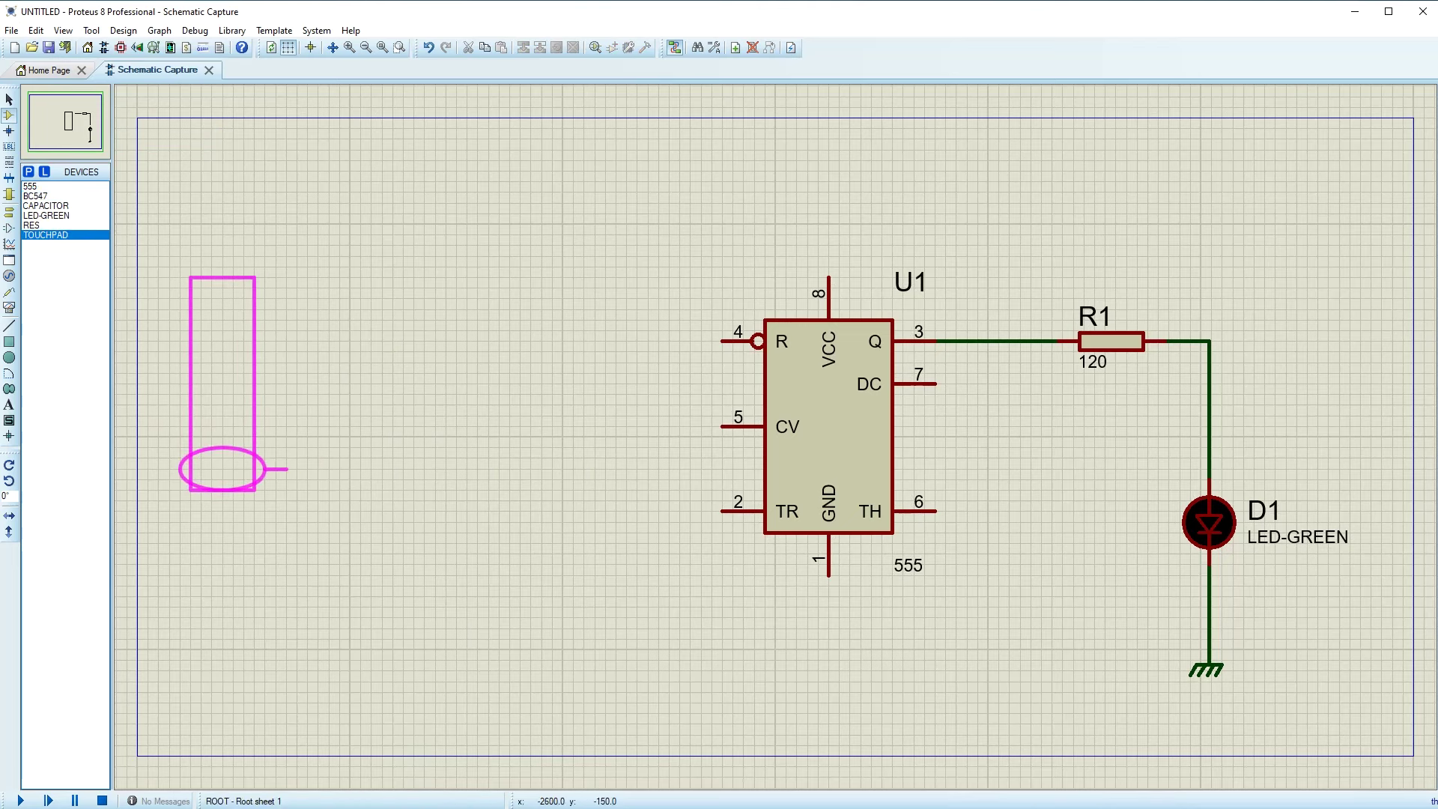
click(229, 382)
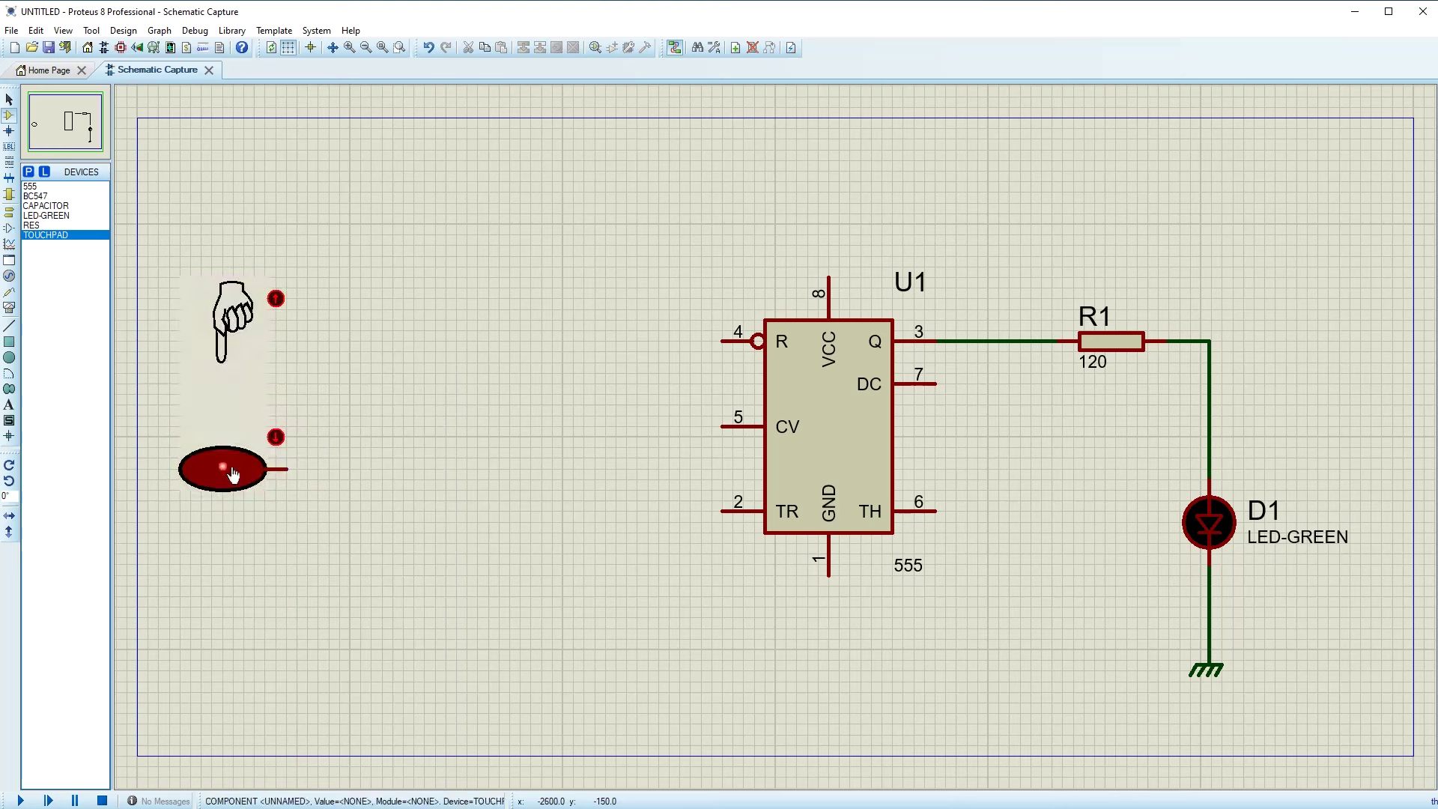
- Place a BC547 transistor with its base on the touchpad's output pin and move it right to leave a connecting wire
click(34, 196)
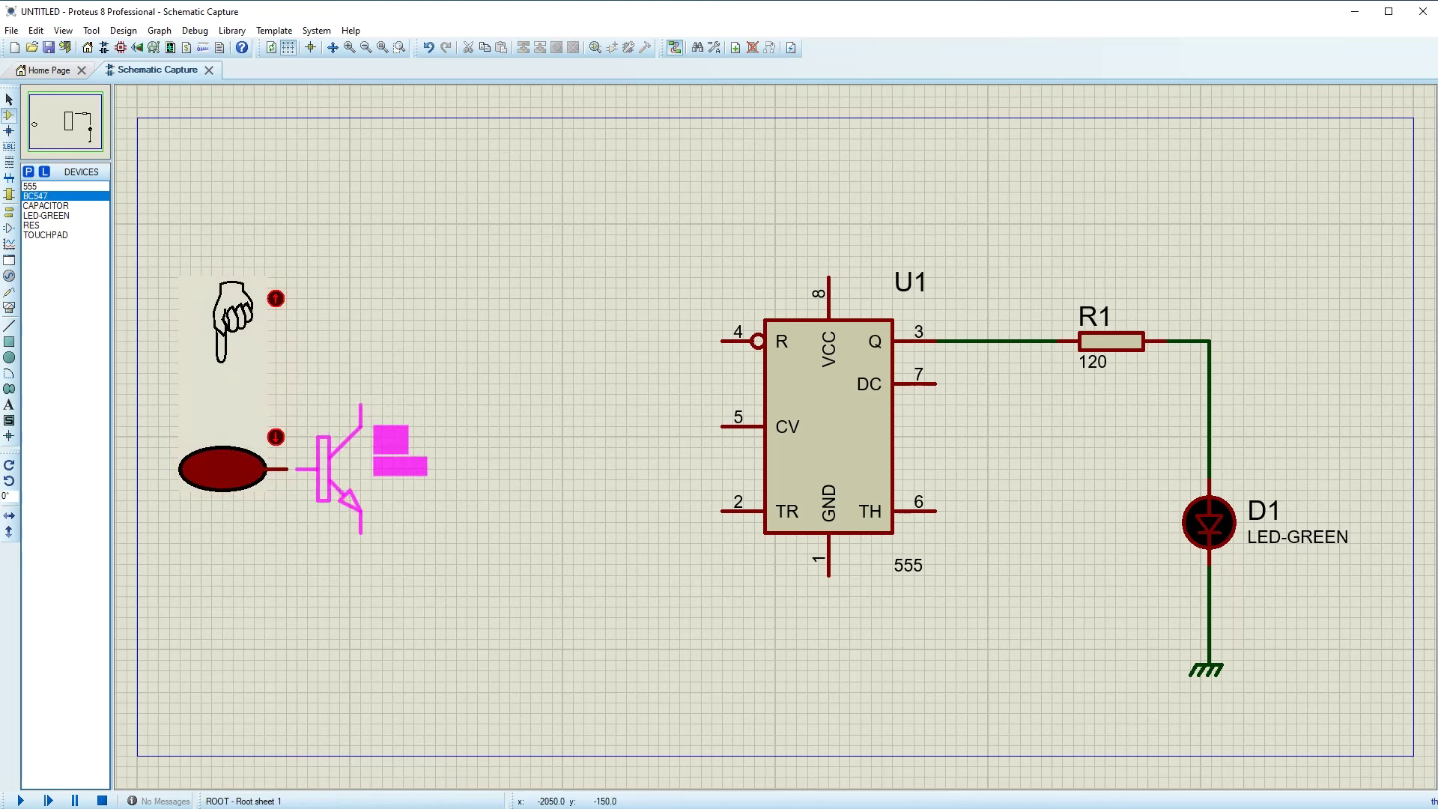
click(322, 468)
drag(330, 474, 415, 474)
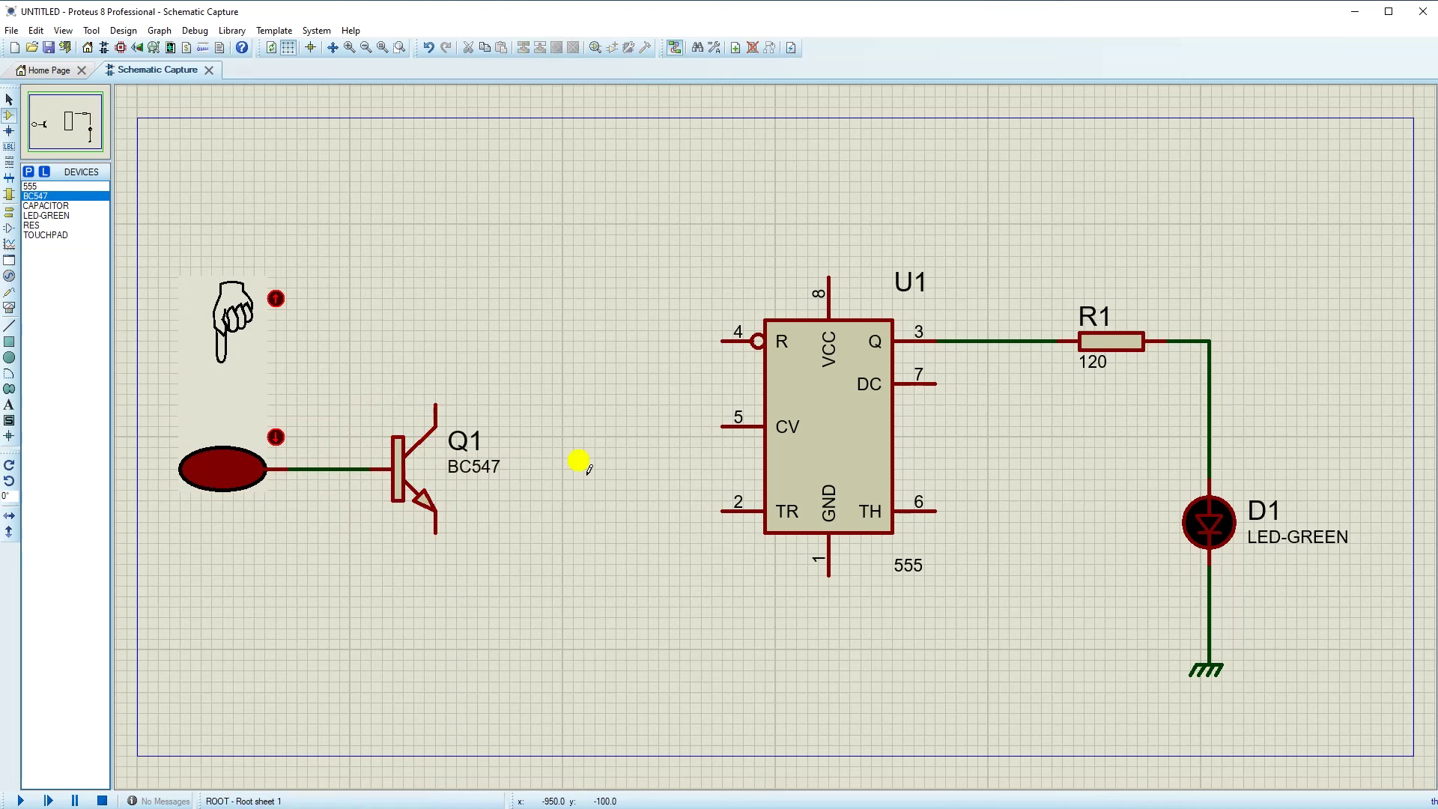
- Place a resistor rotated 90° on the BC547's collector and move it up to leave a wire between them
click(30, 225)
click(507, 238)
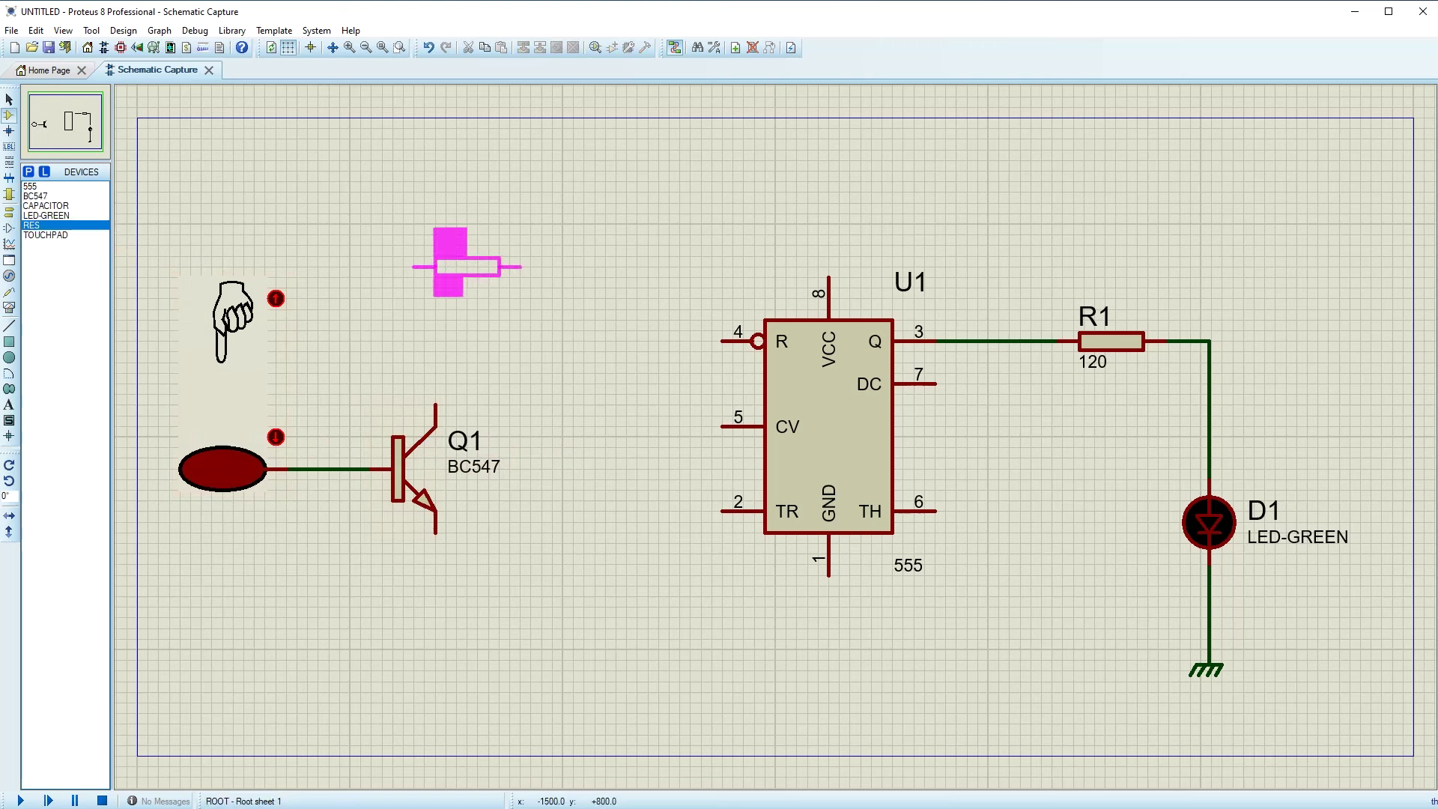
key(KP_Add)
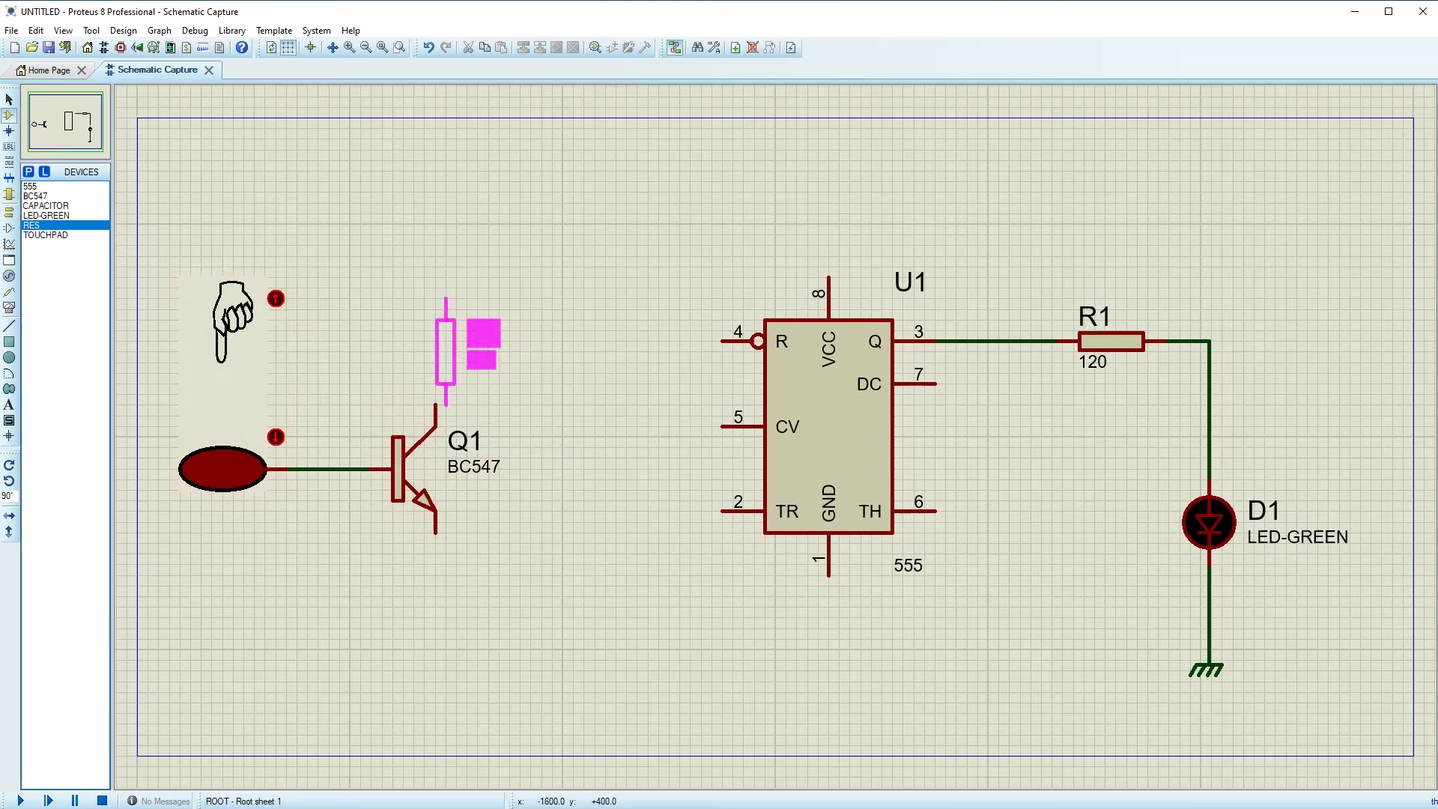
click(435, 352)
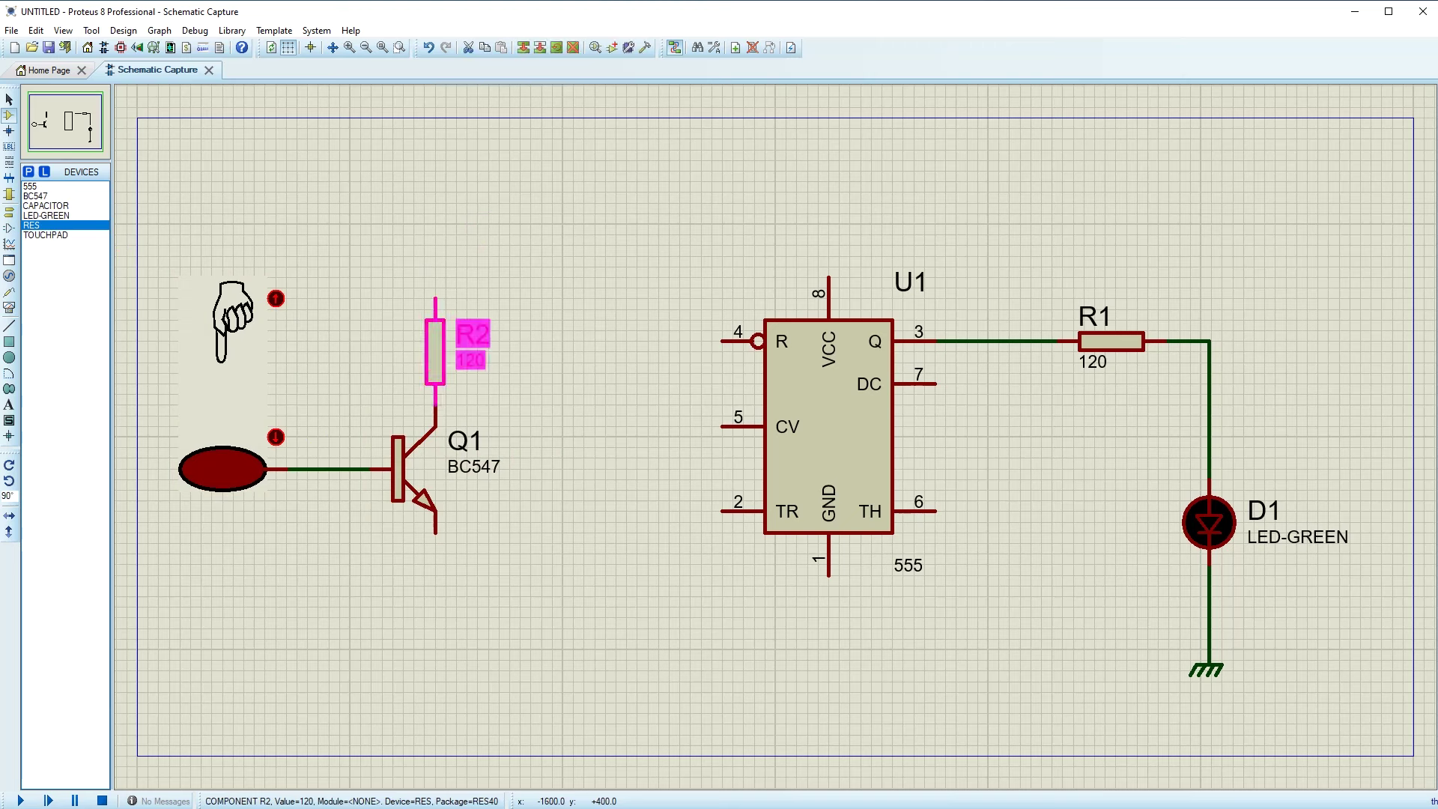
drag(435, 279, 435, 277)
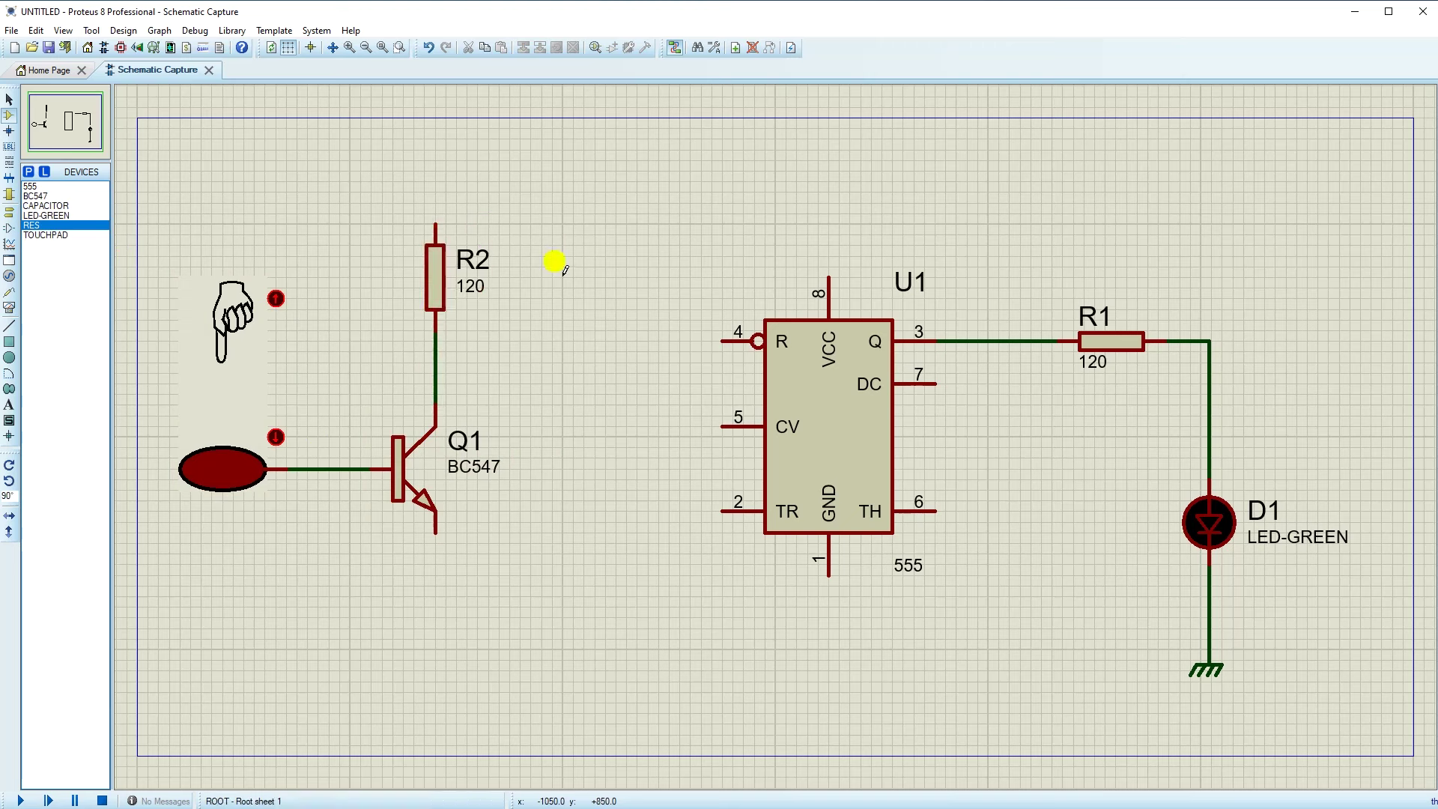
- Place a vertically oriented capacitor between the BC547 transistor and the 555 timer, below the timer's trigger pin
click(45, 207)
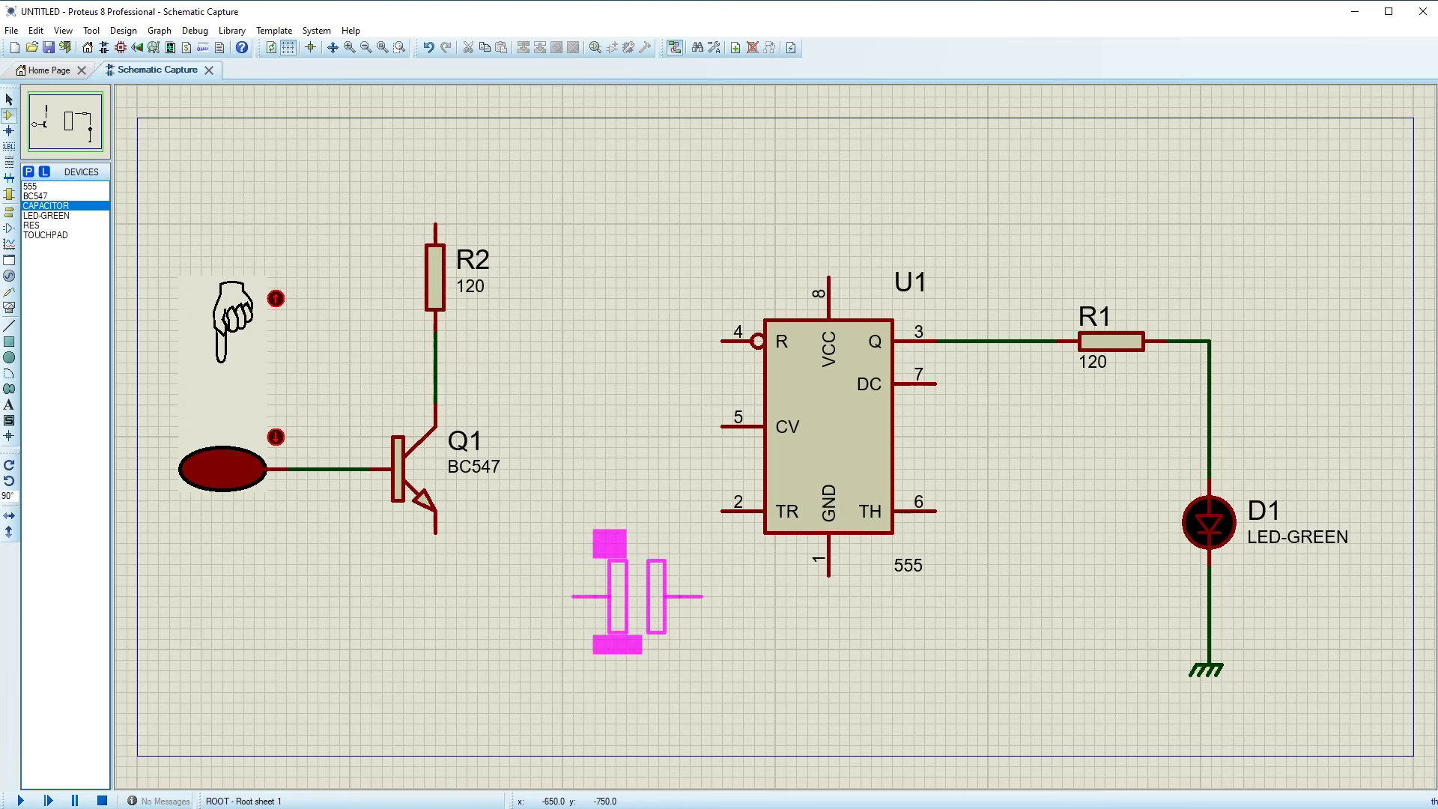
key(KP_Add)
click(642, 598)
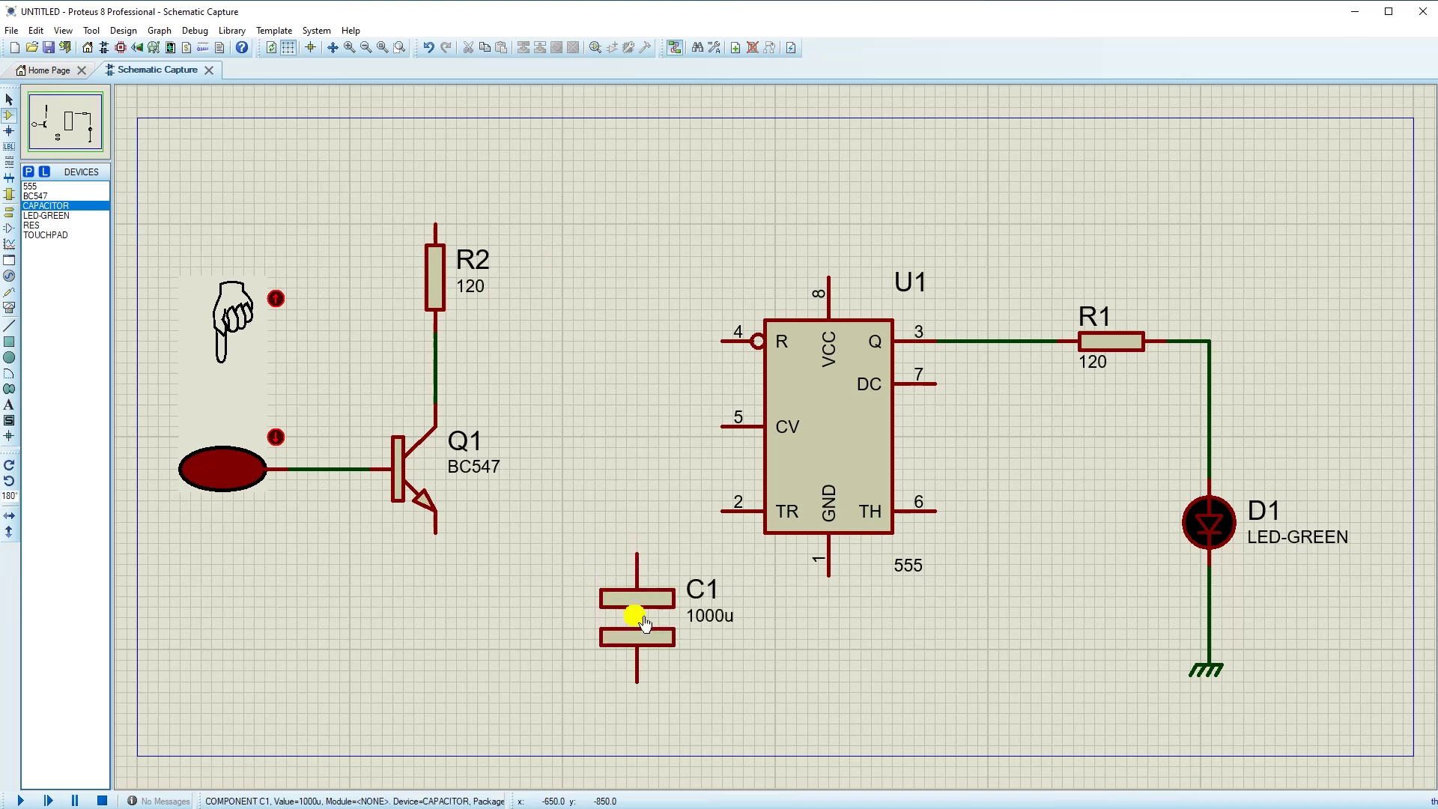
drag(651, 606, 630, 626)
- Move the 555 timer, R1, the green LED and its ground up together to the upper part of the sheet
drag(680, 203, 1393, 746)
drag(817, 382, 817, 296)
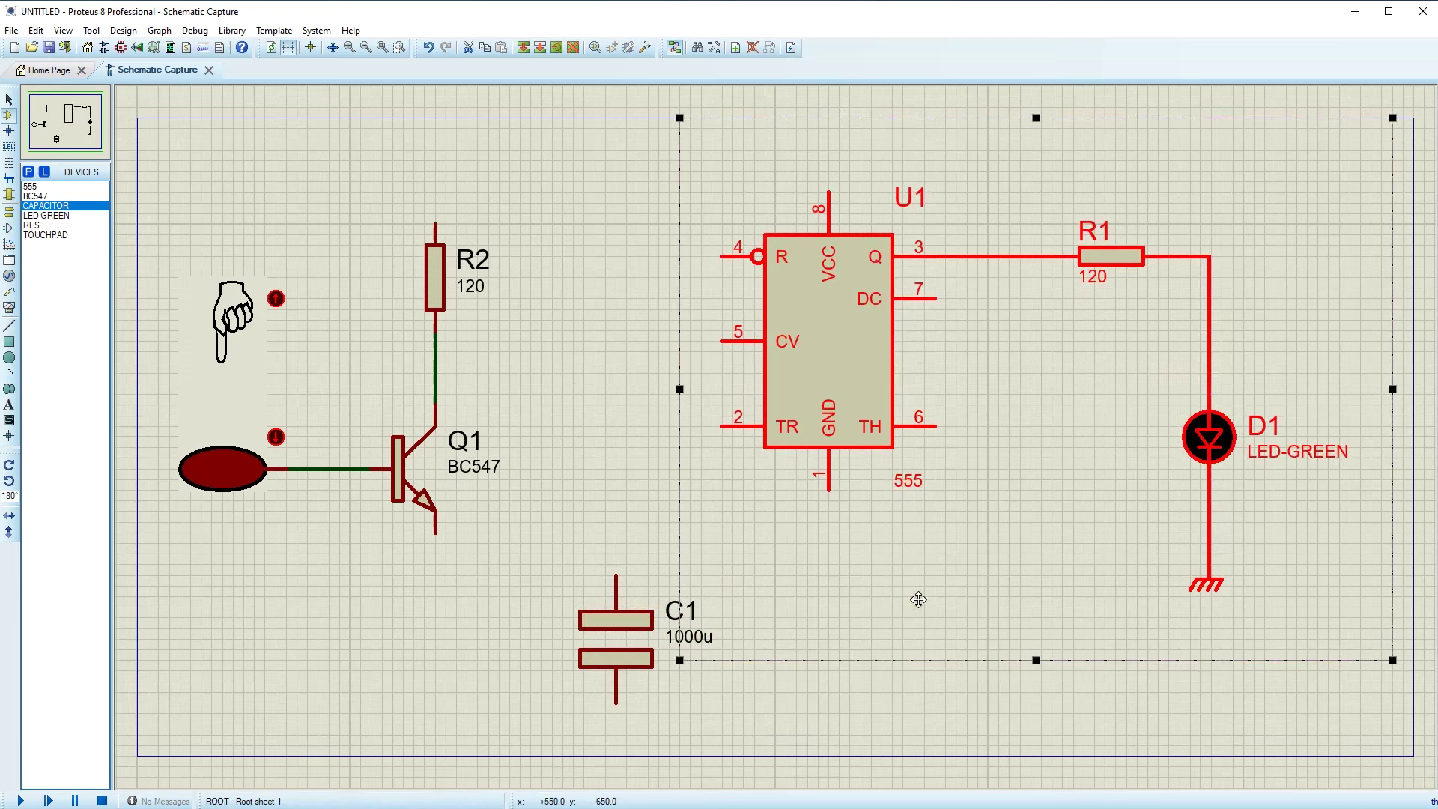
click(935, 732)
- Move capacitor C1 up and place a second vertical capacitor level with it between the 555 timer and the LED branch
drag(621, 633, 620, 558)
click(858, 673)
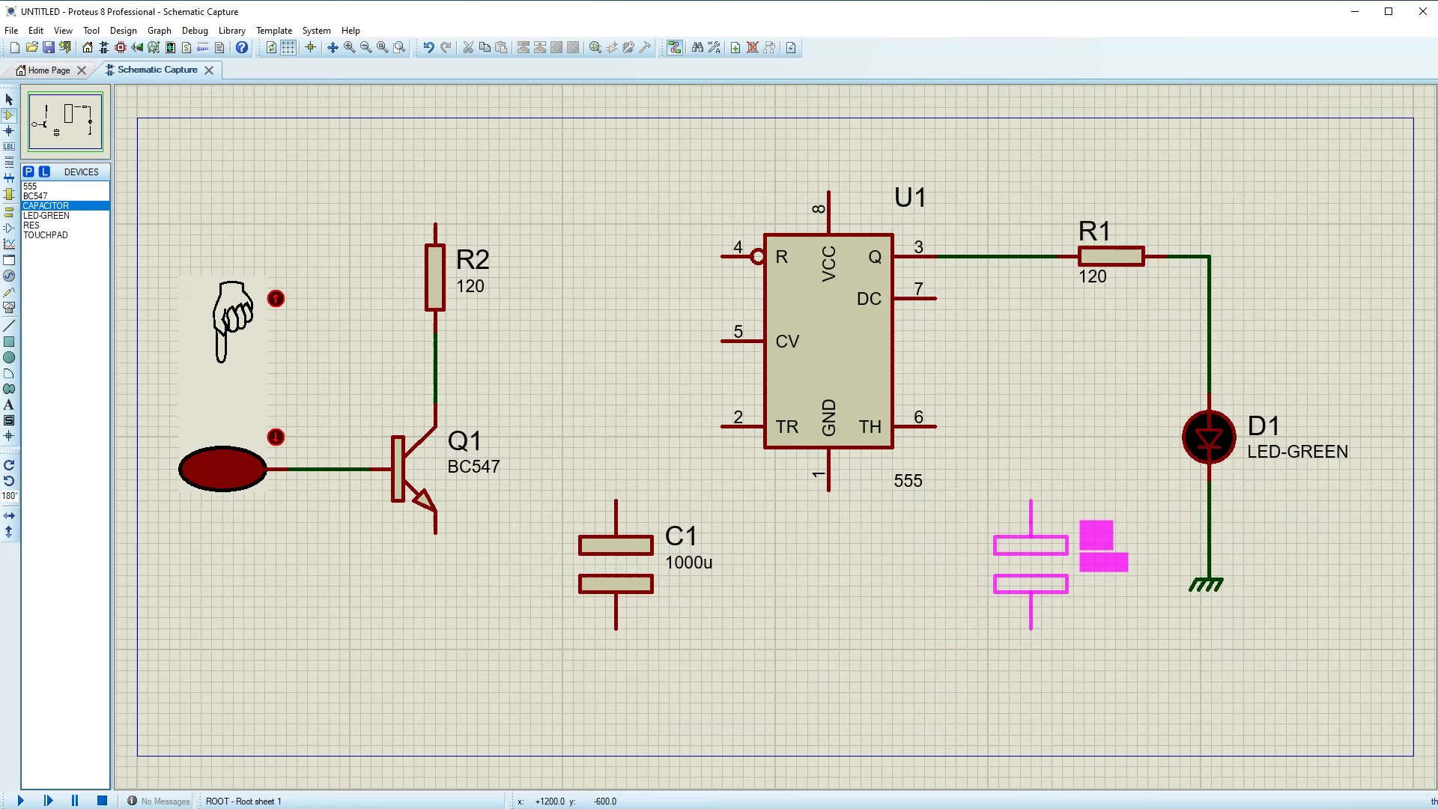
click(1031, 564)
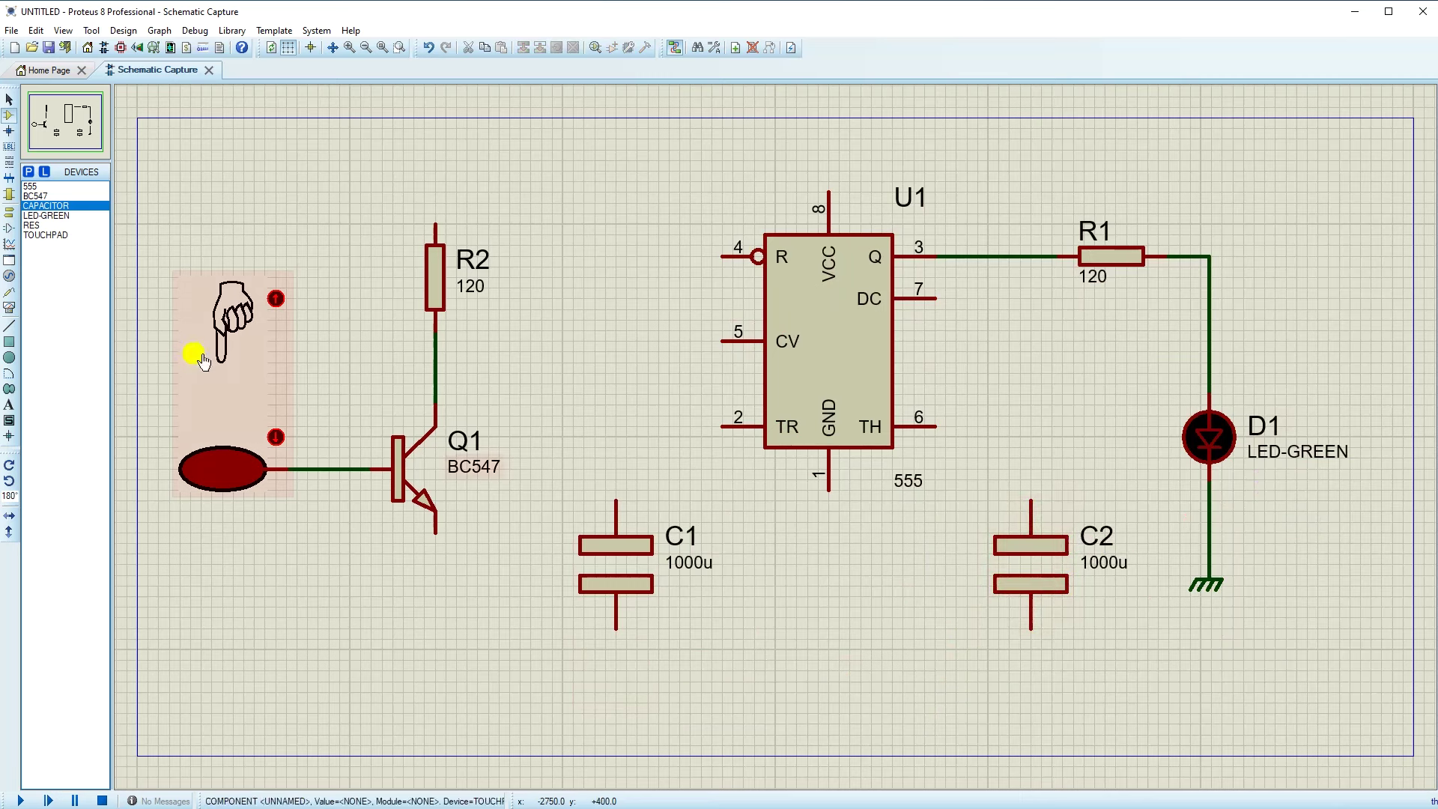
- Attach a CHASSIS ground terminal to C1's lower pin and move it down to leave a connecting wire
click(9, 215)
click(41, 244)
click(616, 715)
right_click(627, 718)
click(636, 421)
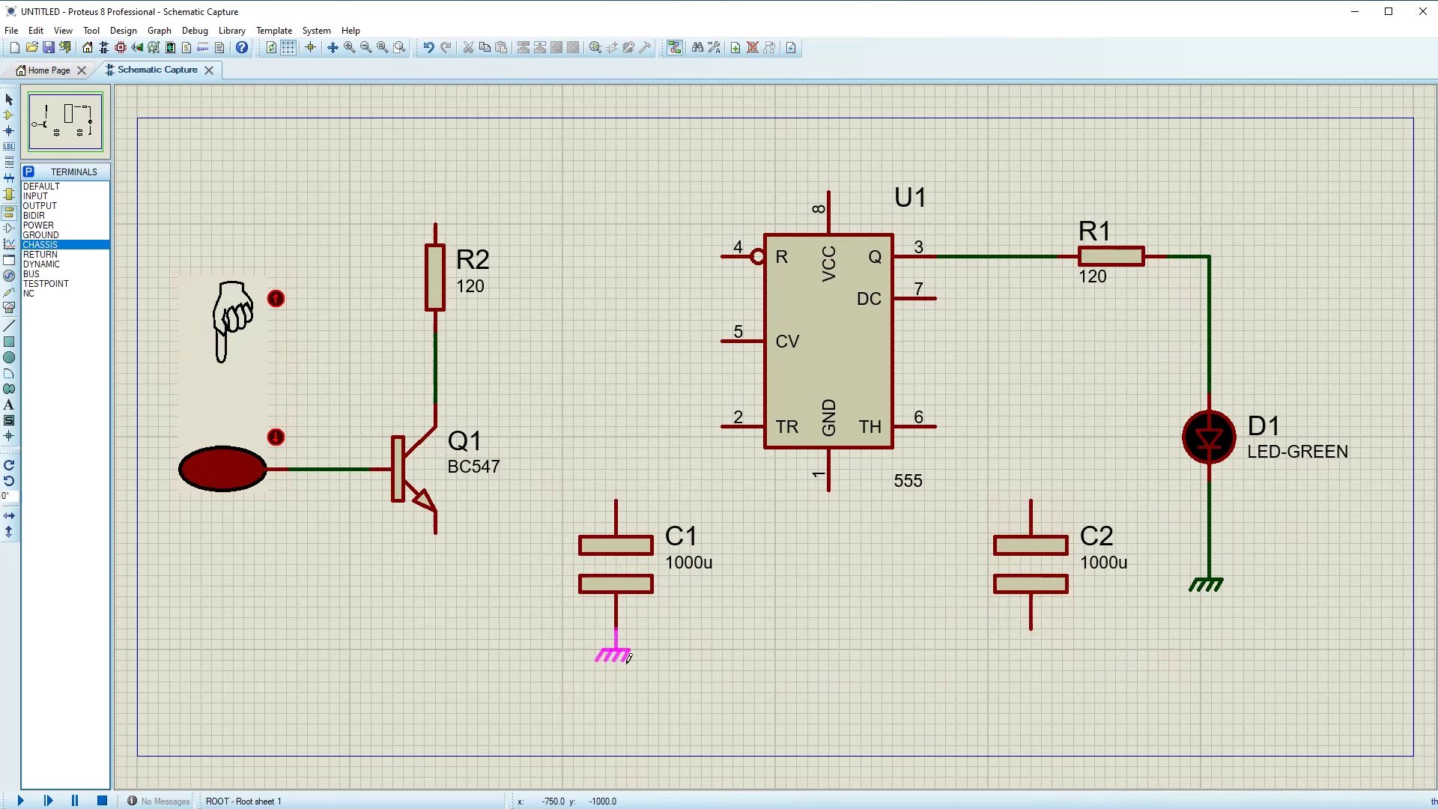
click(614, 654)
click(614, 708)
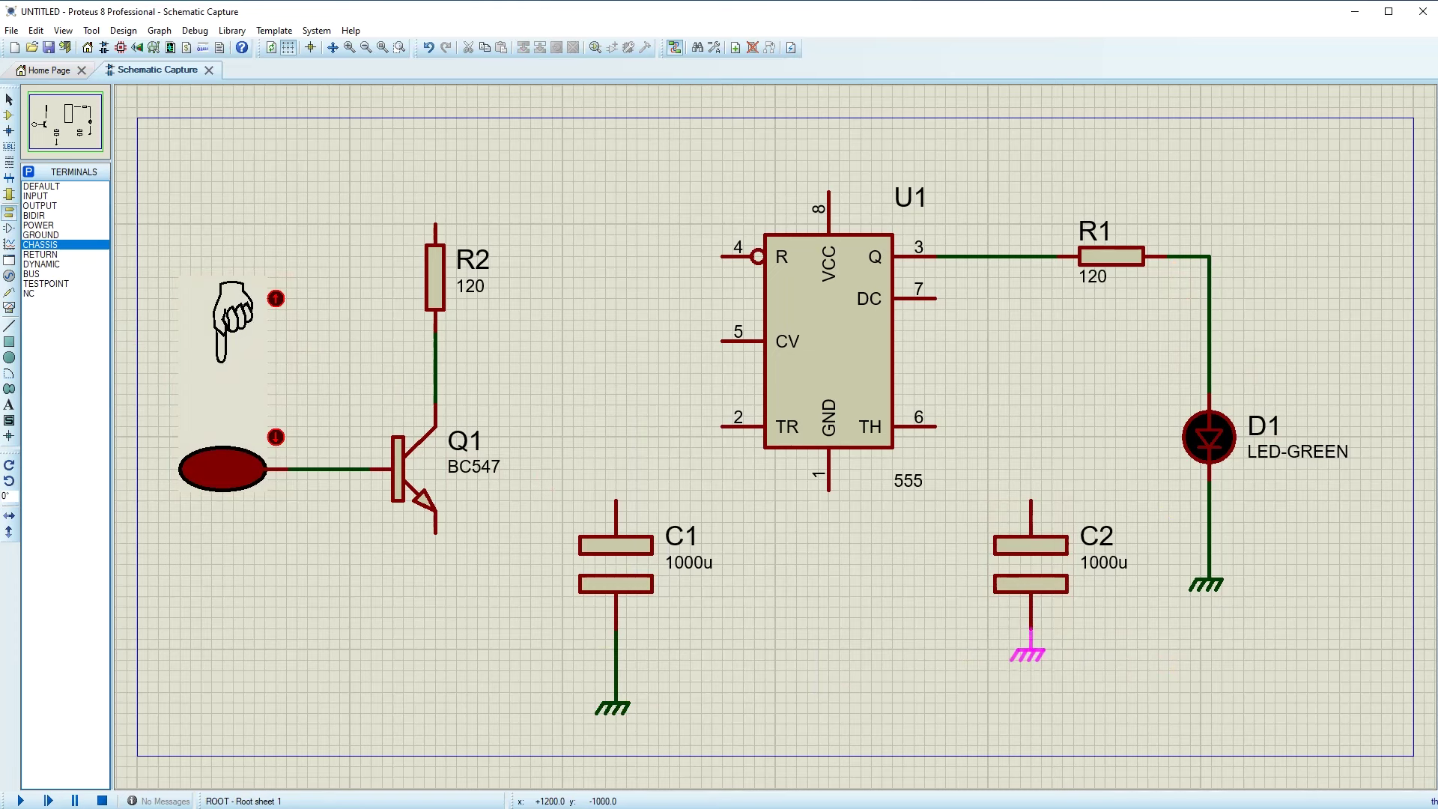
- Attach a CHASSIS ground to C2's lower pin on a short wire and lower the LED's ground to about the same level
click(1031, 644)
click(1031, 699)
click(1208, 588)
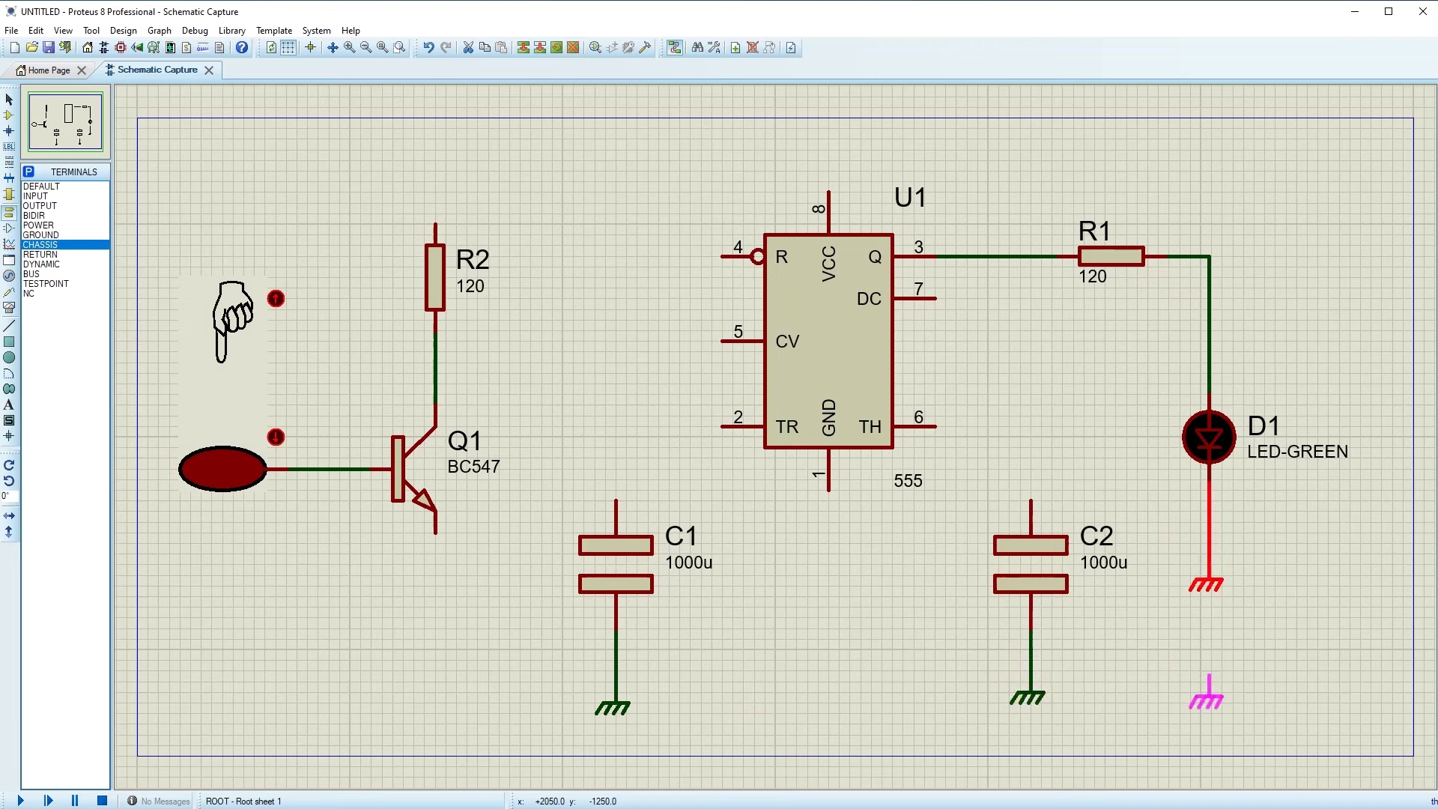
click(1207, 698)
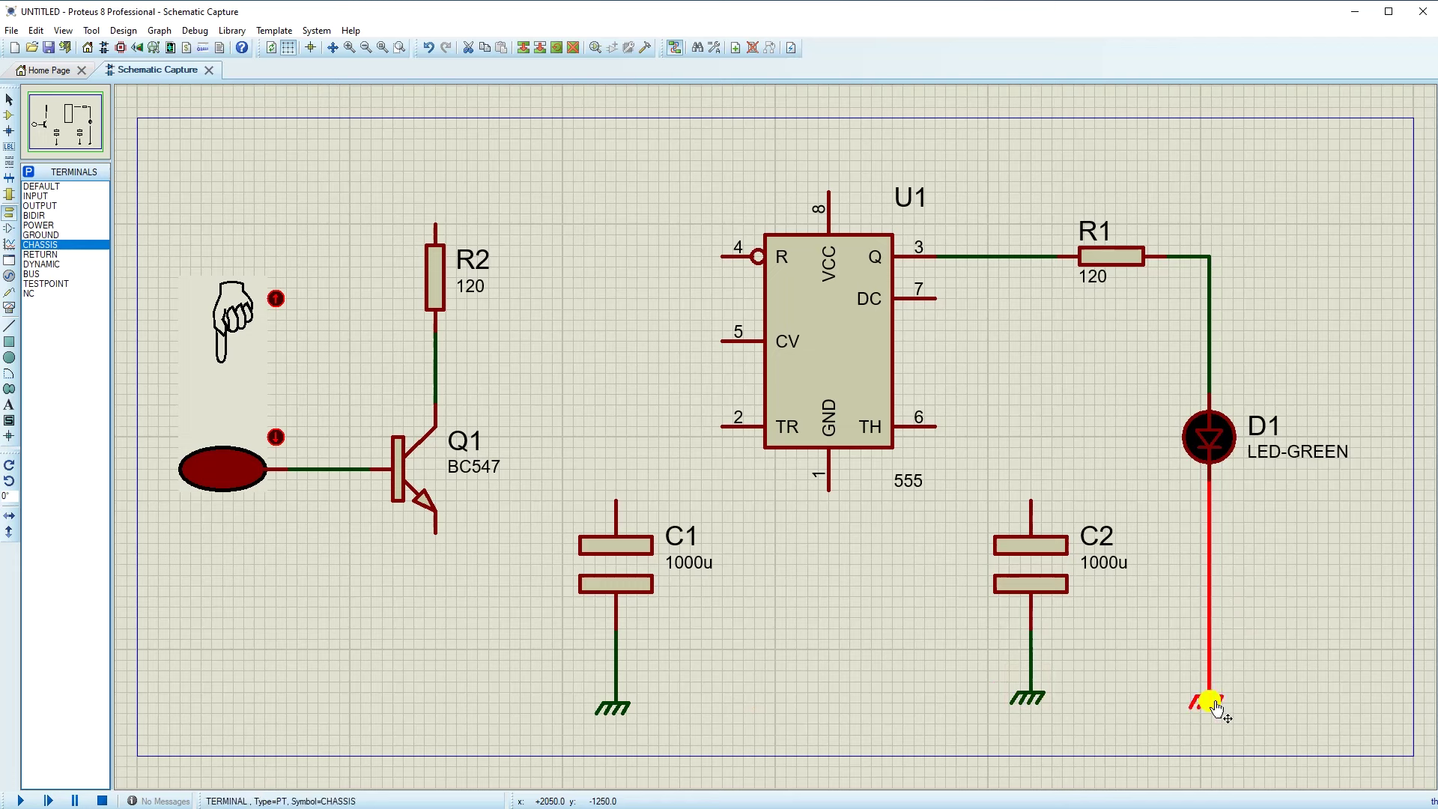
- Wire C2's upper pin to the 555's DC pin 7 and connect TH pin 6 to that wire
click(1031, 503)
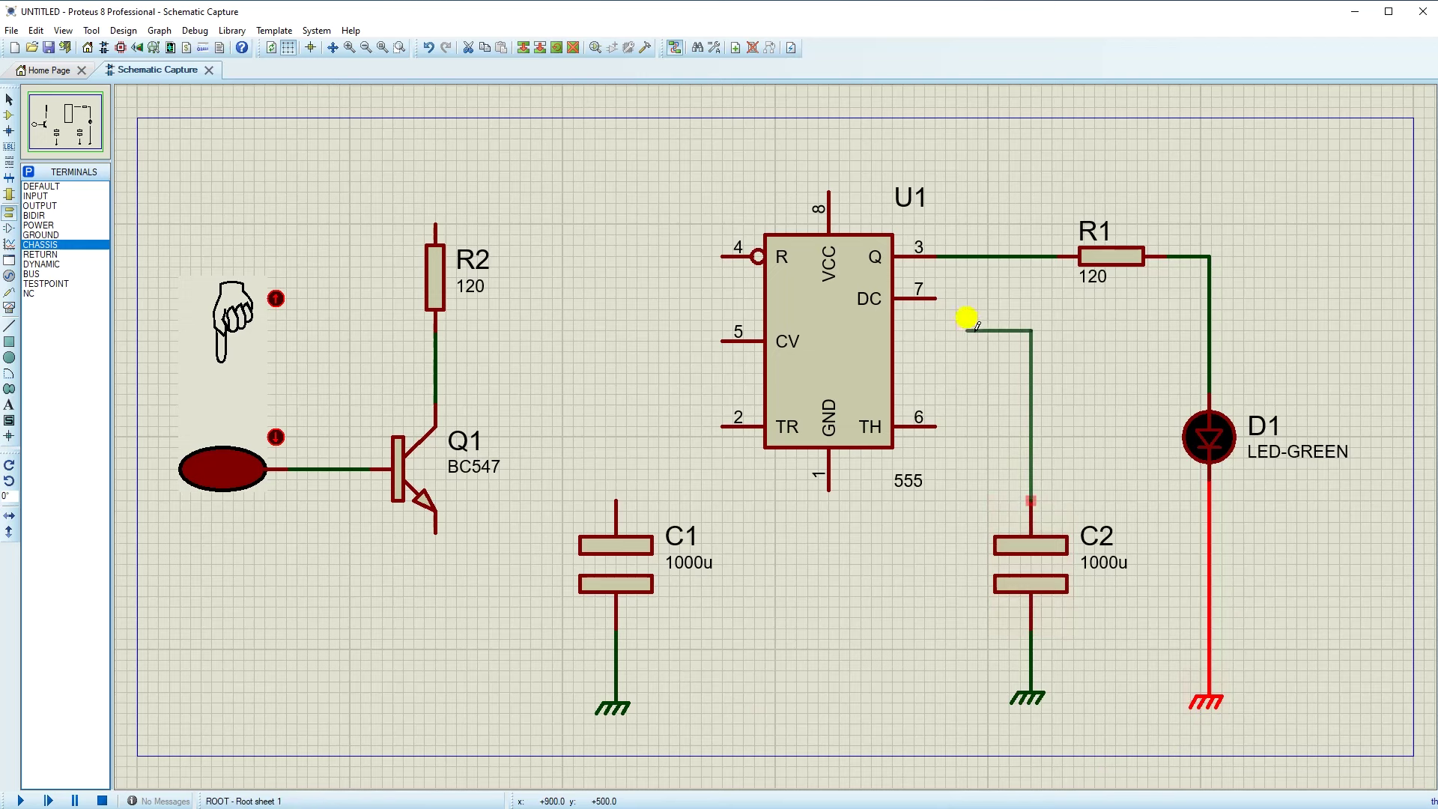
click(936, 298)
click(936, 426)
click(1031, 426)
click(1031, 429)
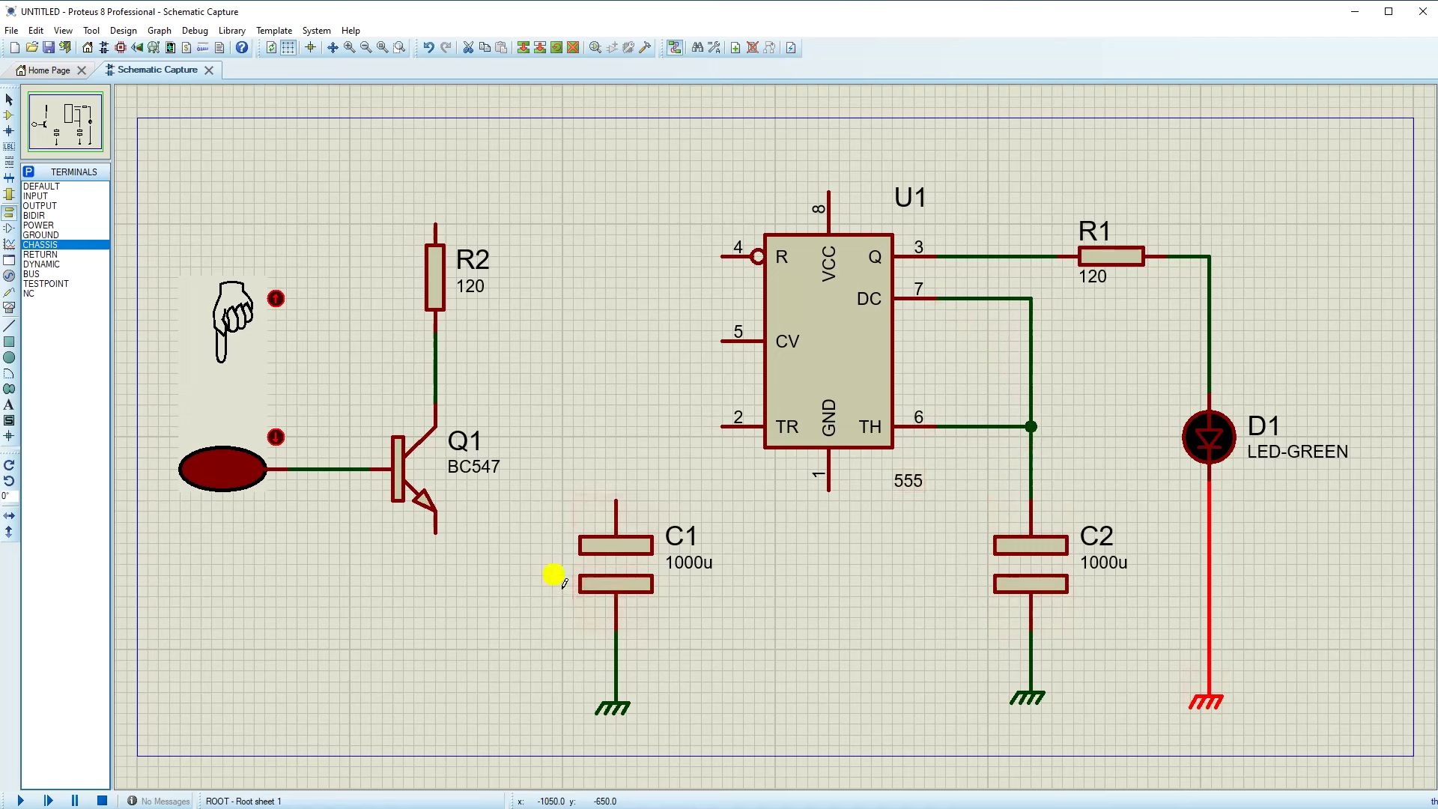
- Wire the 555's CV pin 5 to C1's upper pin and its TR pin 2 to the junction between R2 and the BC547's collector
click(723, 341)
click(615, 500)
click(724, 426)
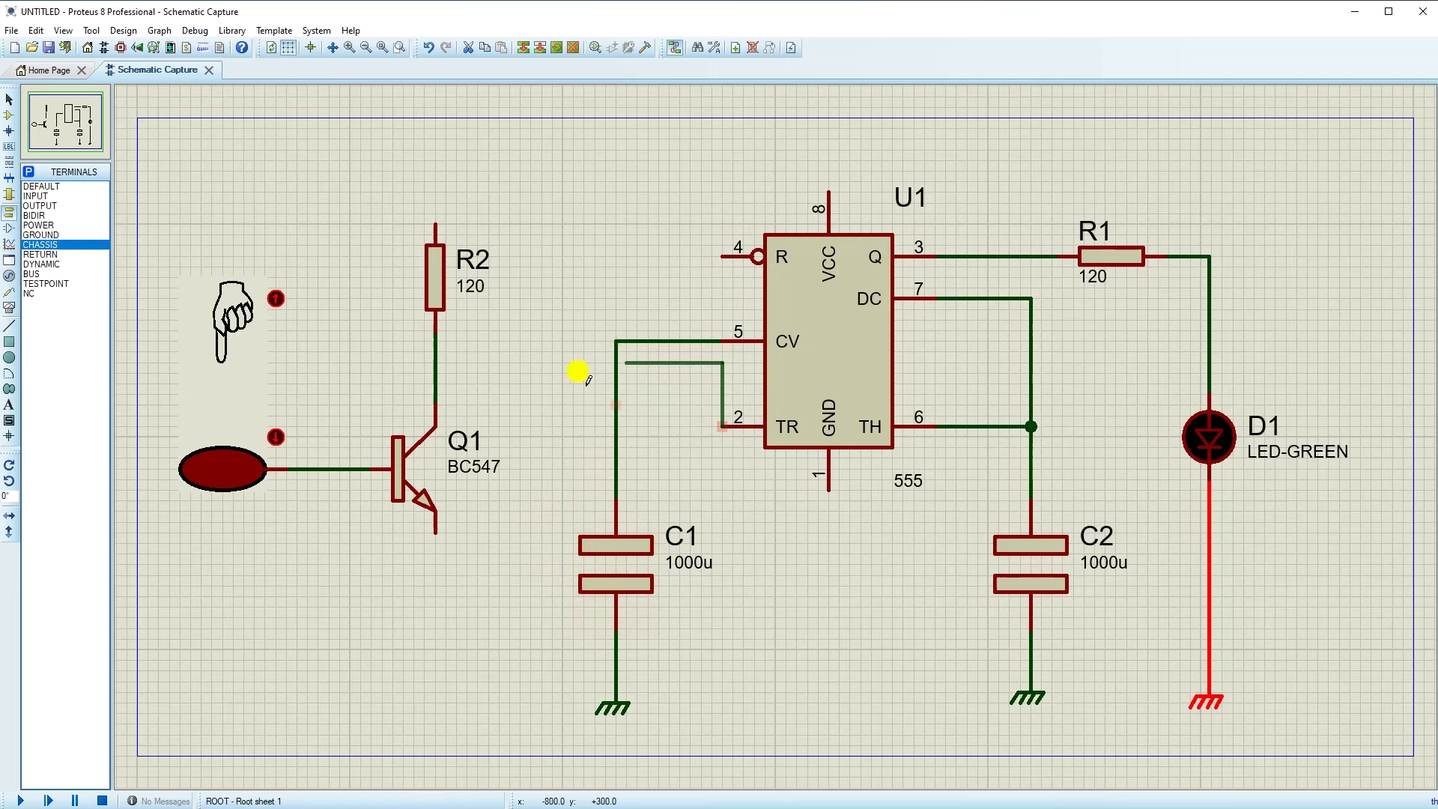
click(435, 384)
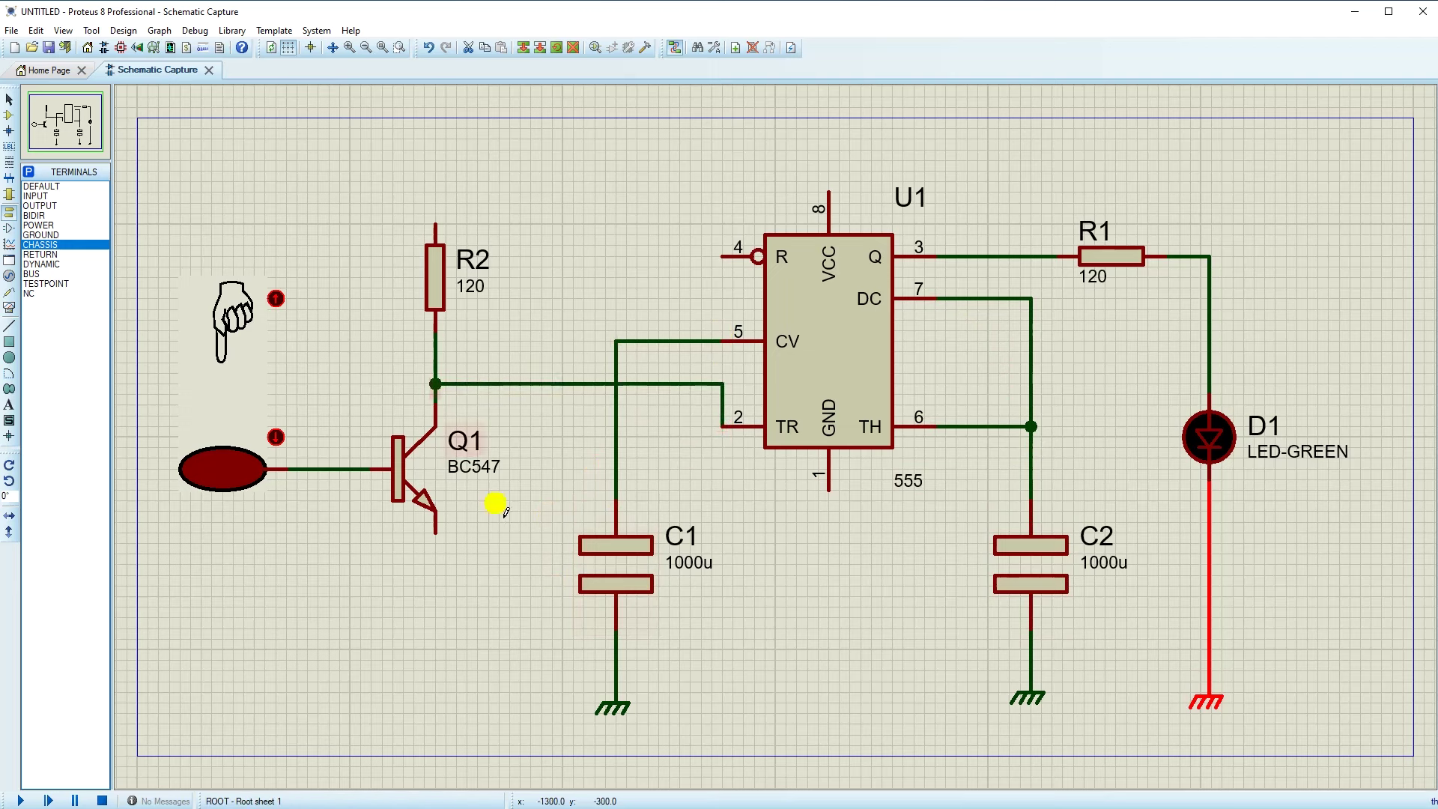
- Move the touchpad, Q1 and R2 down to straighten the trigger wire, and ground Q1's emitter with a lowered CHASSIS terminal
drag(137, 150, 500, 586)
drag(423, 495, 417, 541)
click(799, 591)
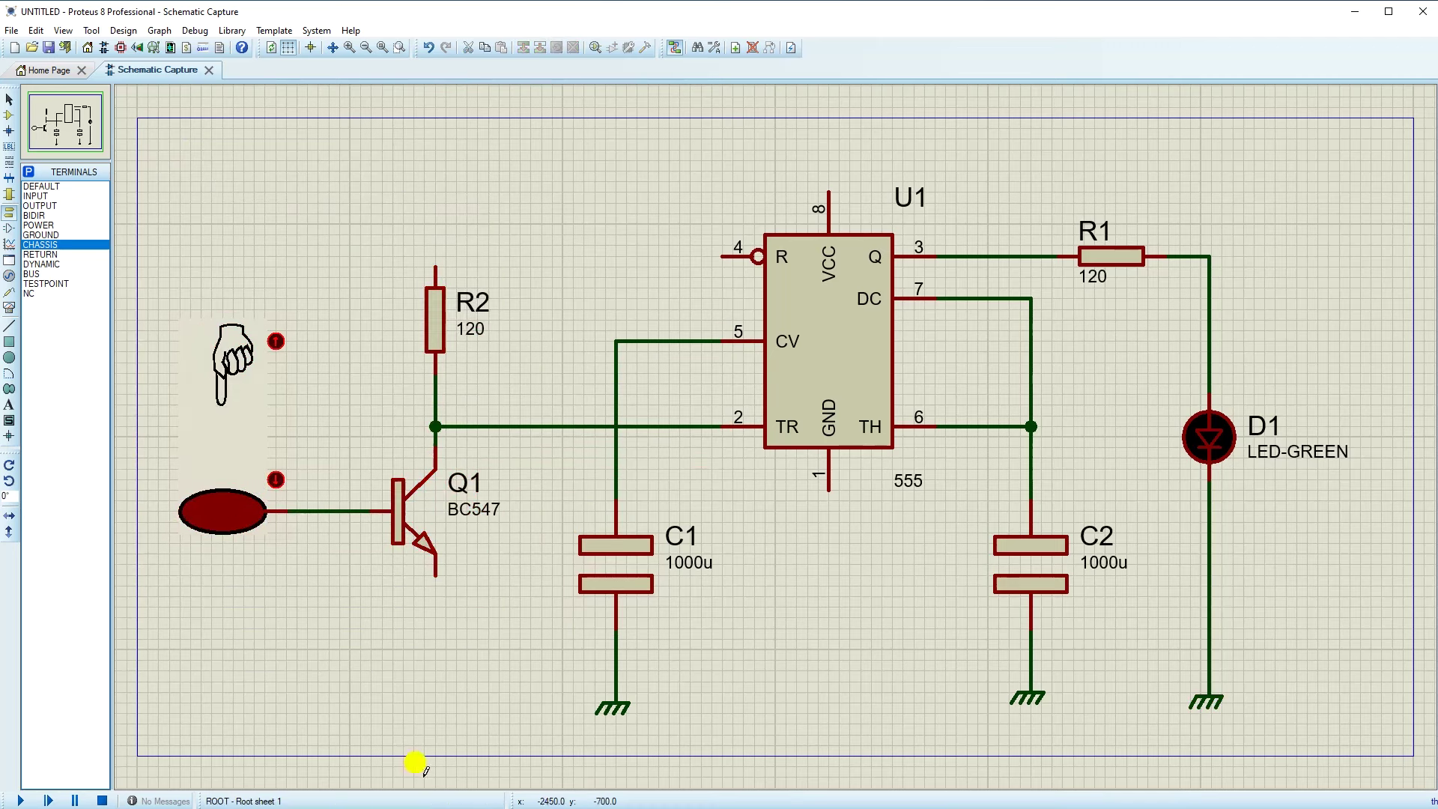
click(435, 593)
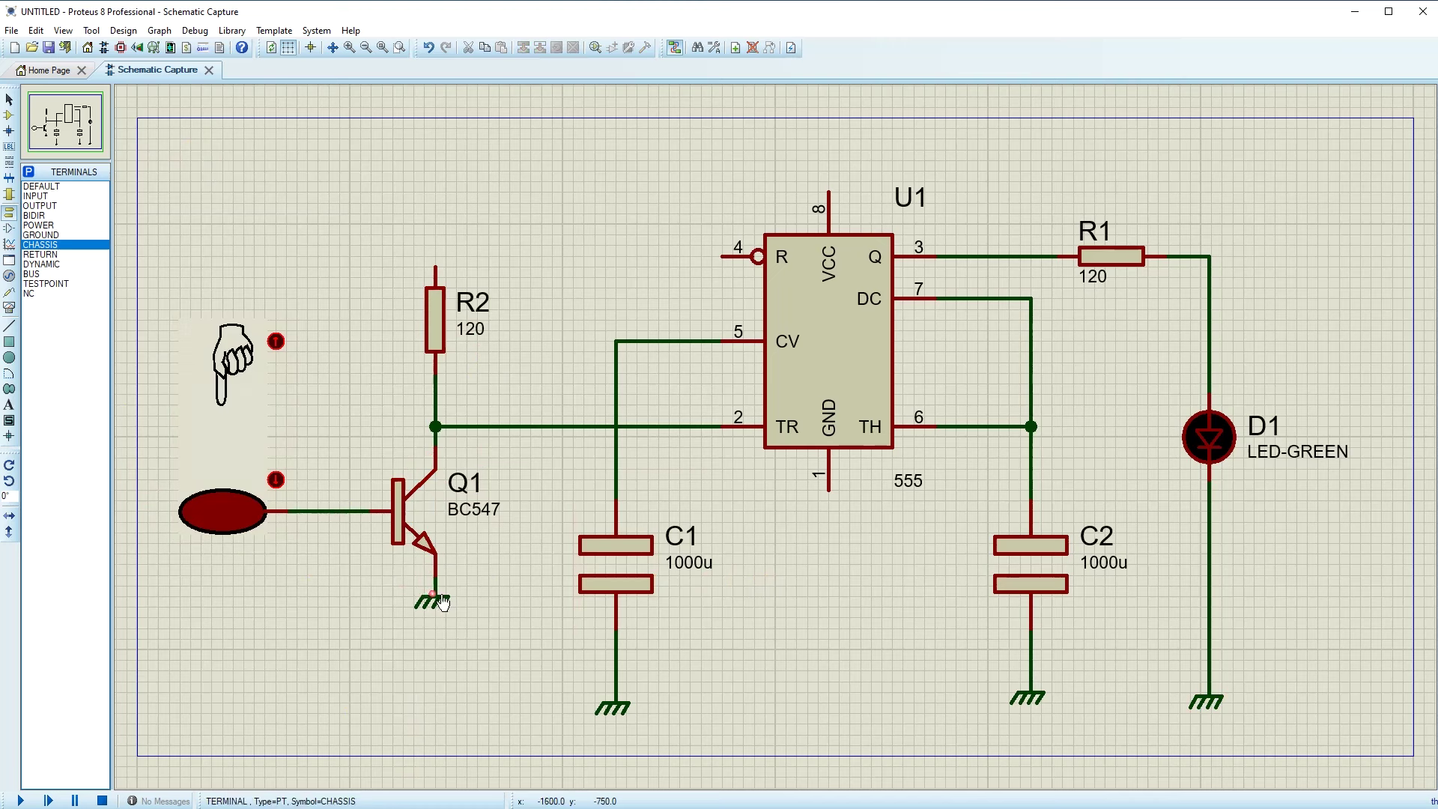
click(433, 716)
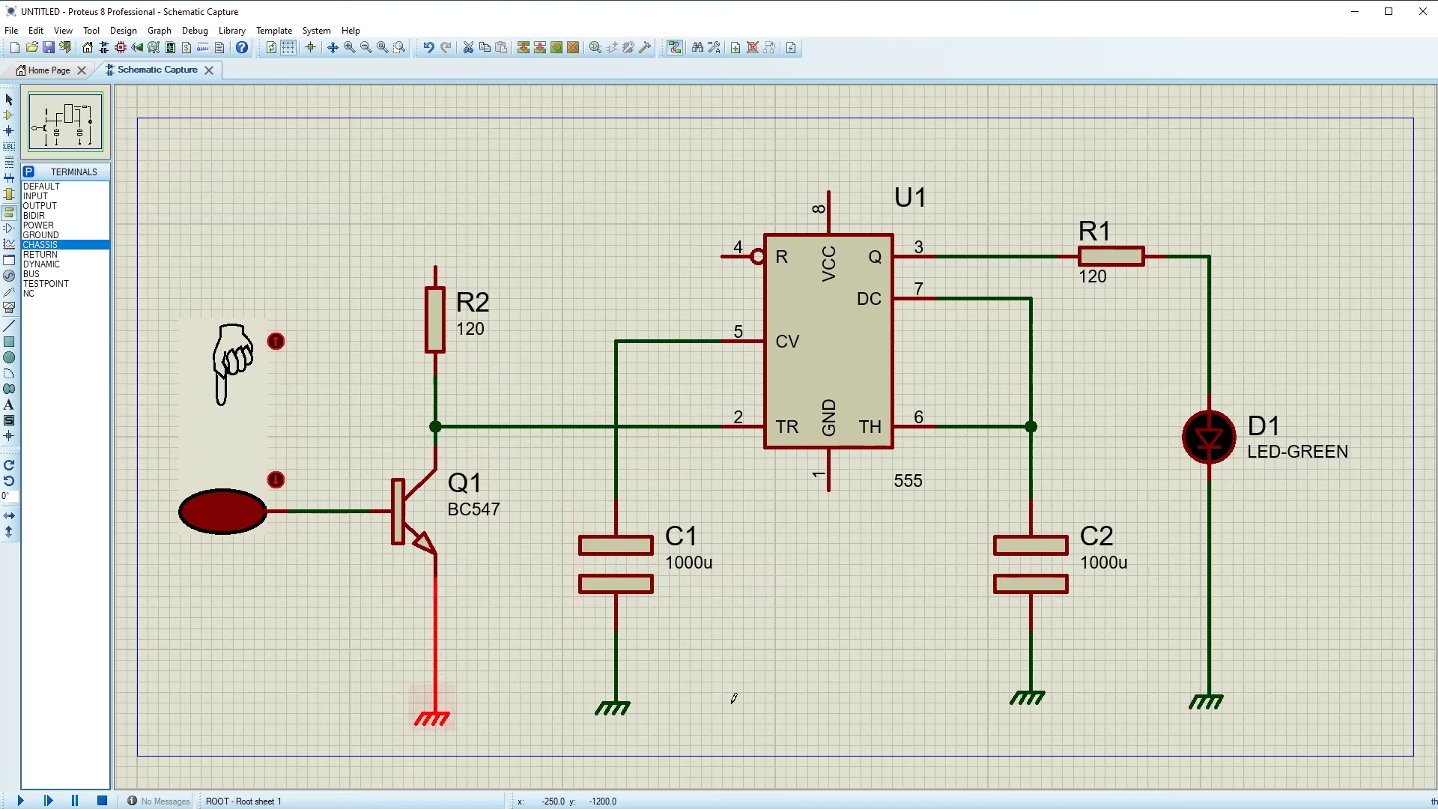
- Wire R2's upper end to the 555's VCC pin, and connect reset pin 4 and the pin 7 node to that line
click(435, 269)
click(830, 188)
click(721, 256)
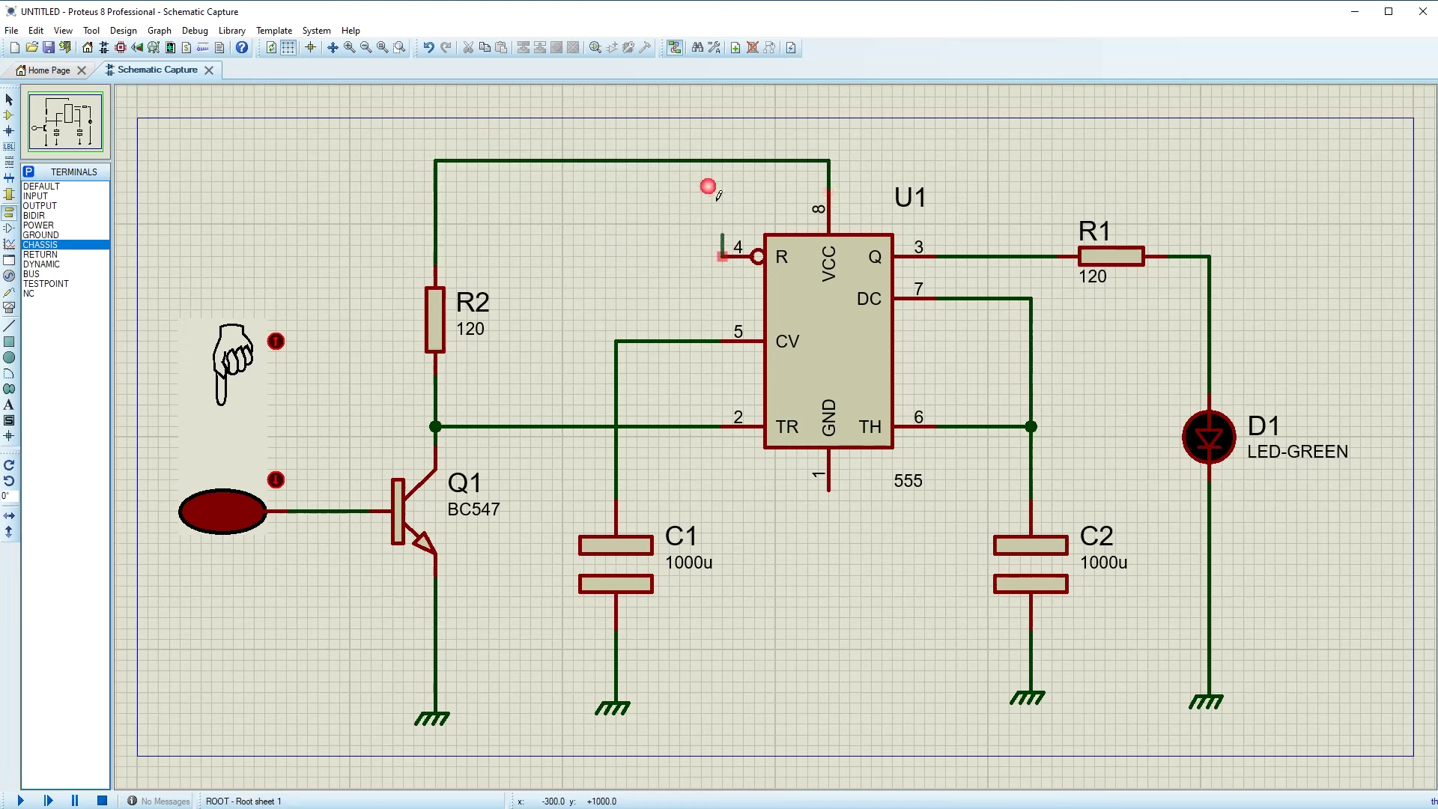
click(722, 160)
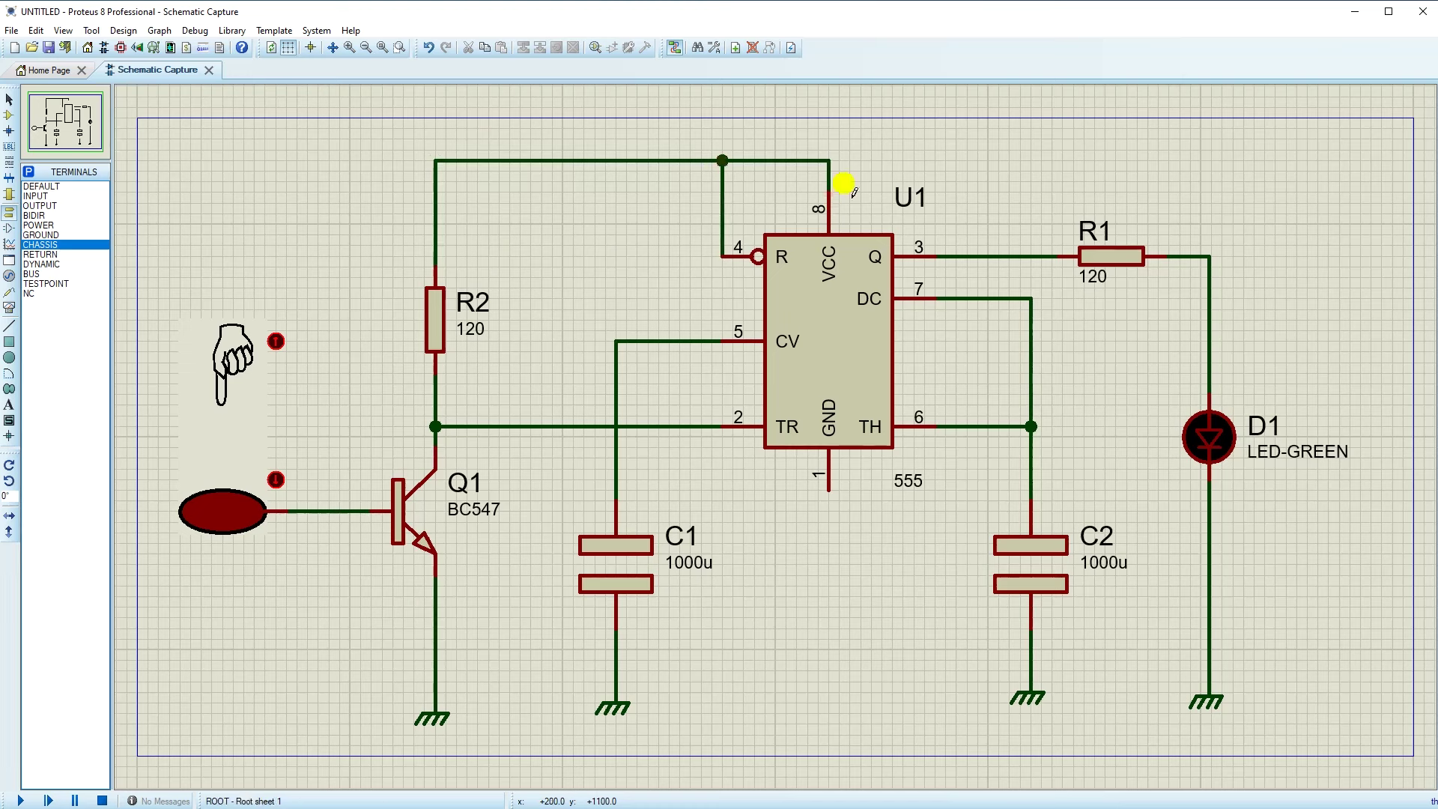
click(829, 160)
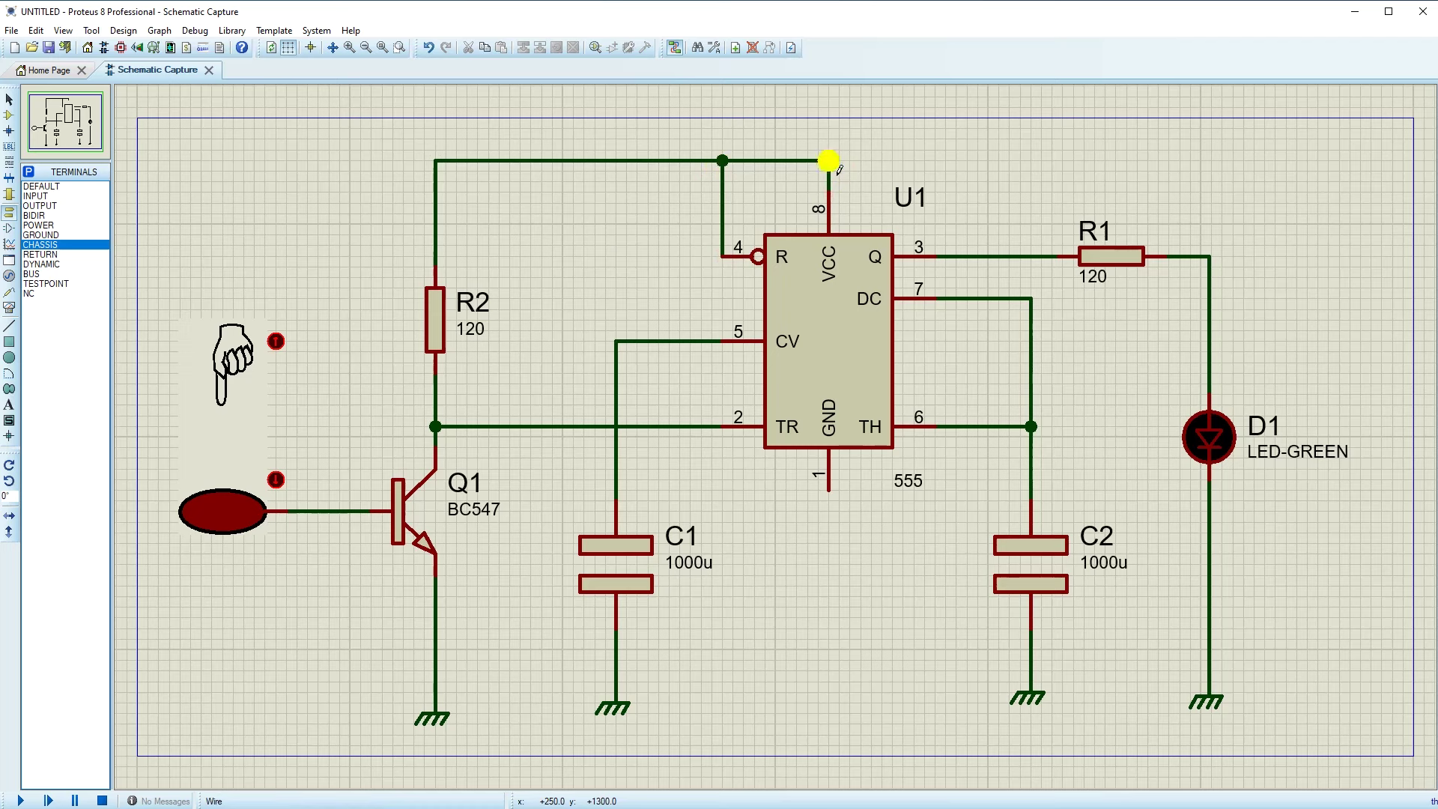
click(1031, 301)
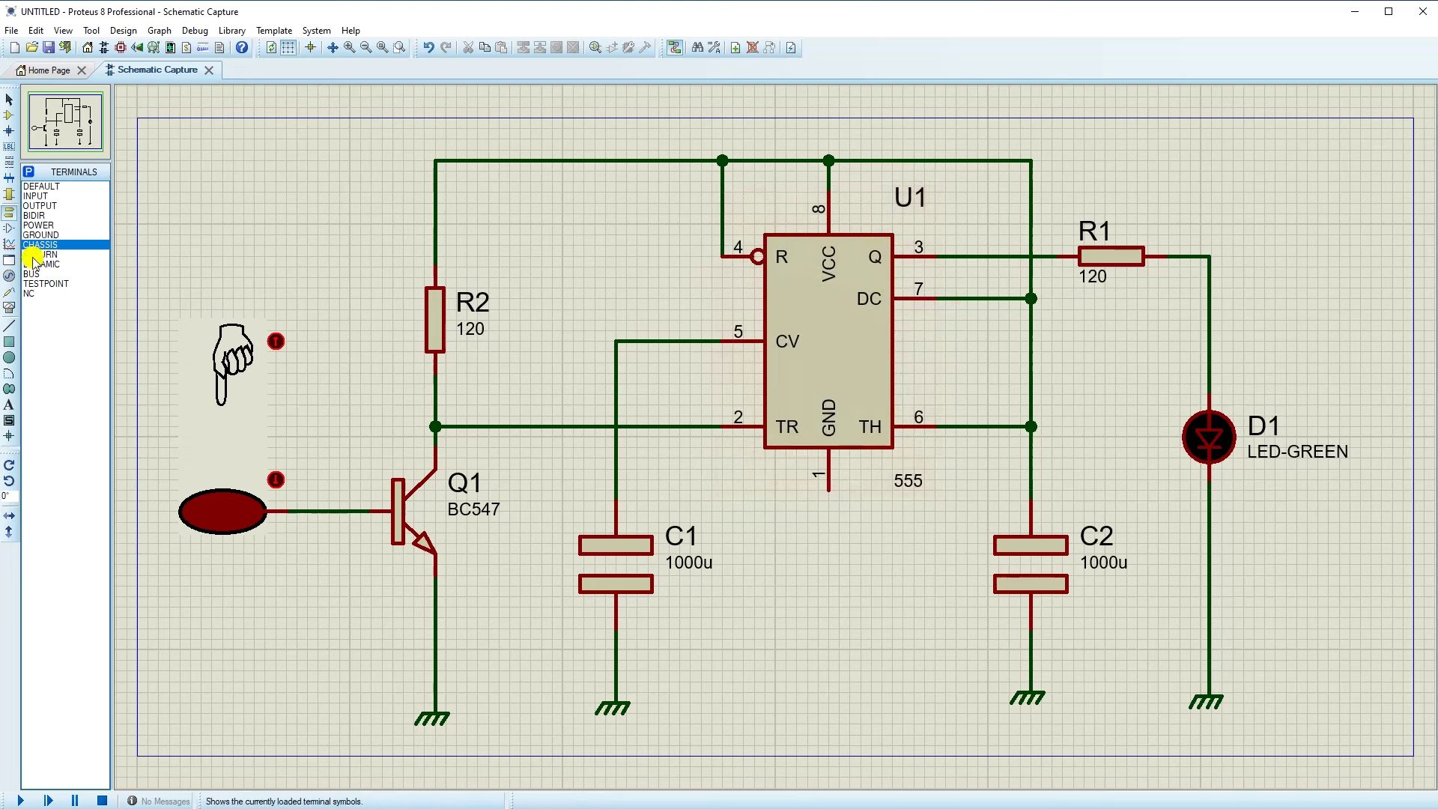
- Insert a horizontal resistor into the top wire between the VCC junction and the pin 7 node, and move the U1 label clear of it
click(9, 115)
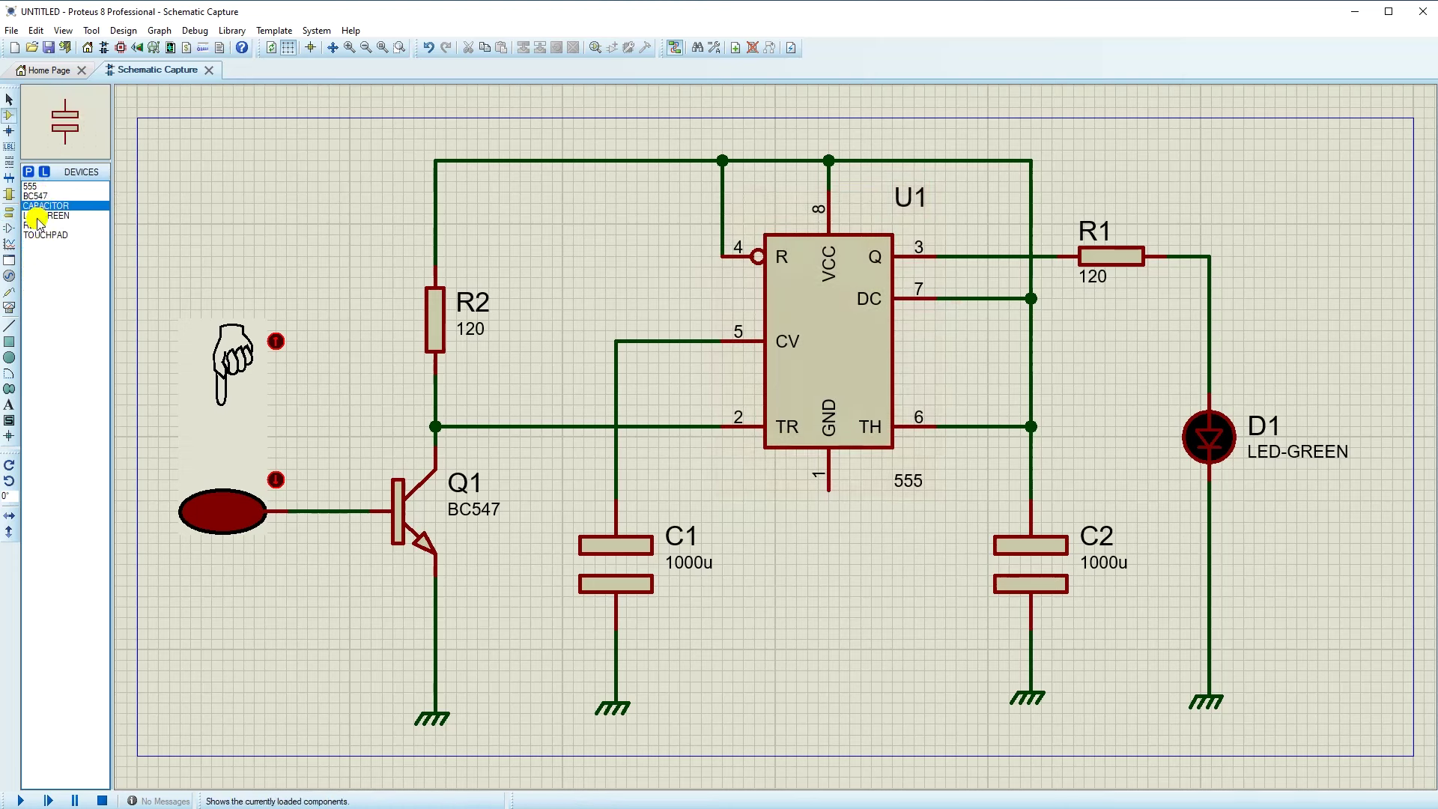
click(36, 224)
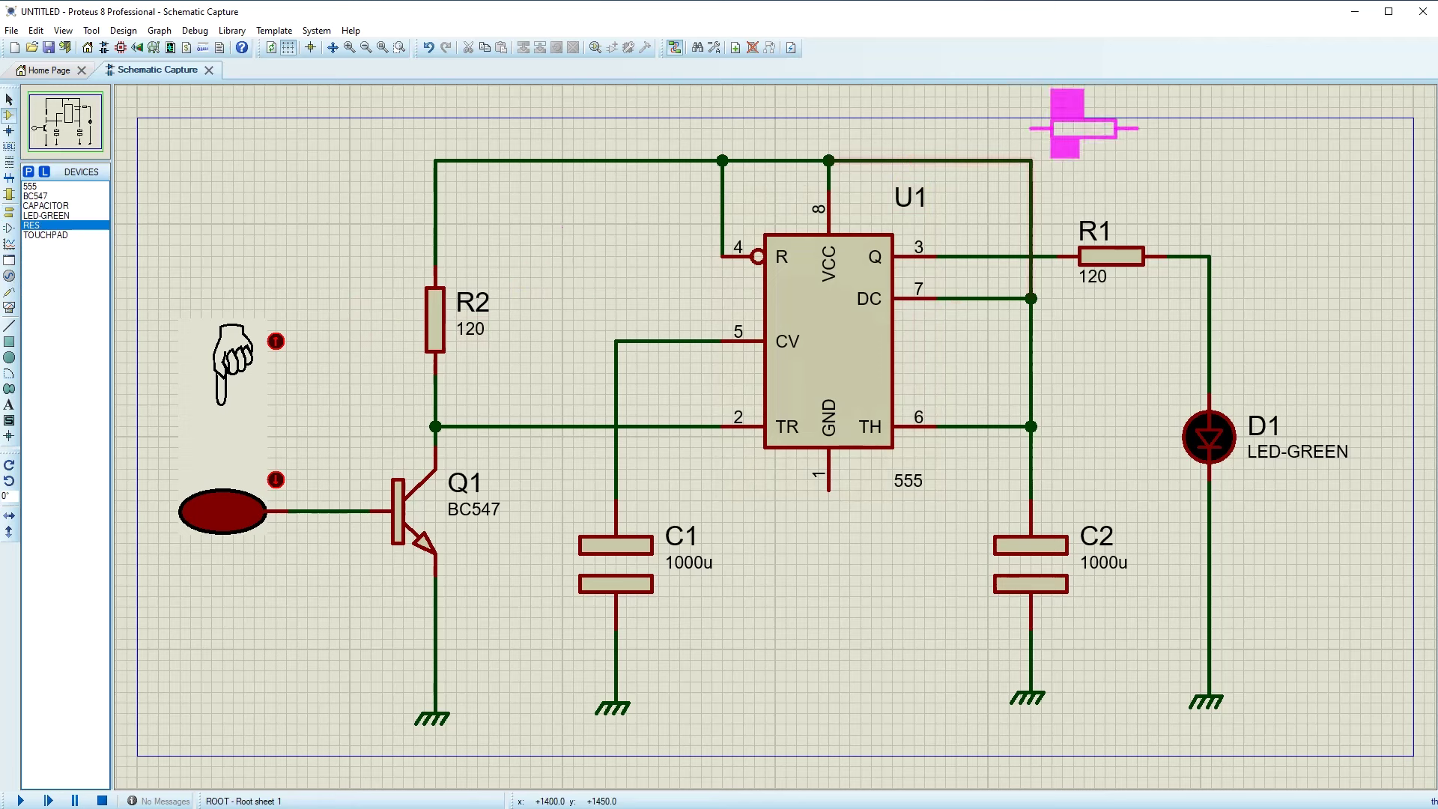
click(947, 170)
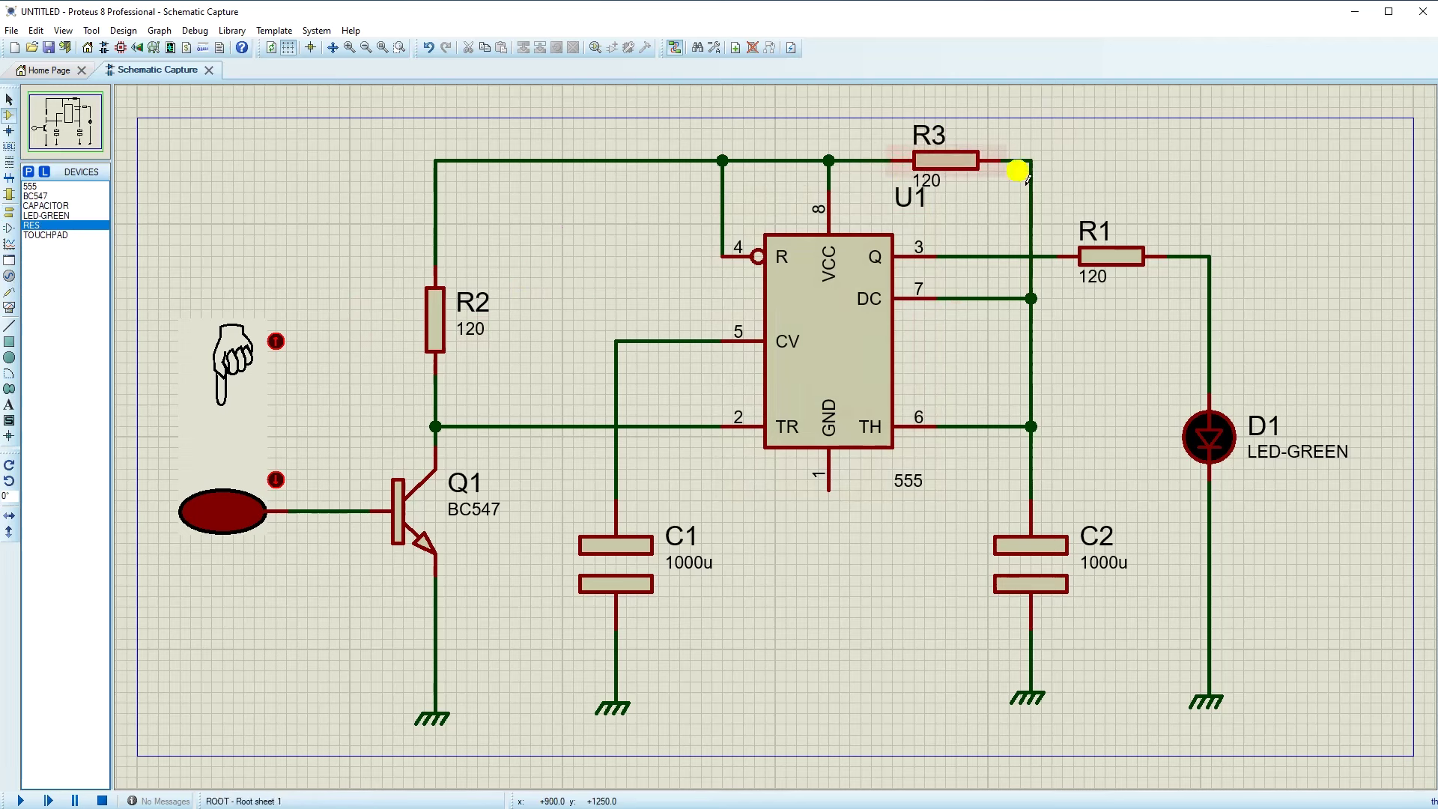
click(922, 207)
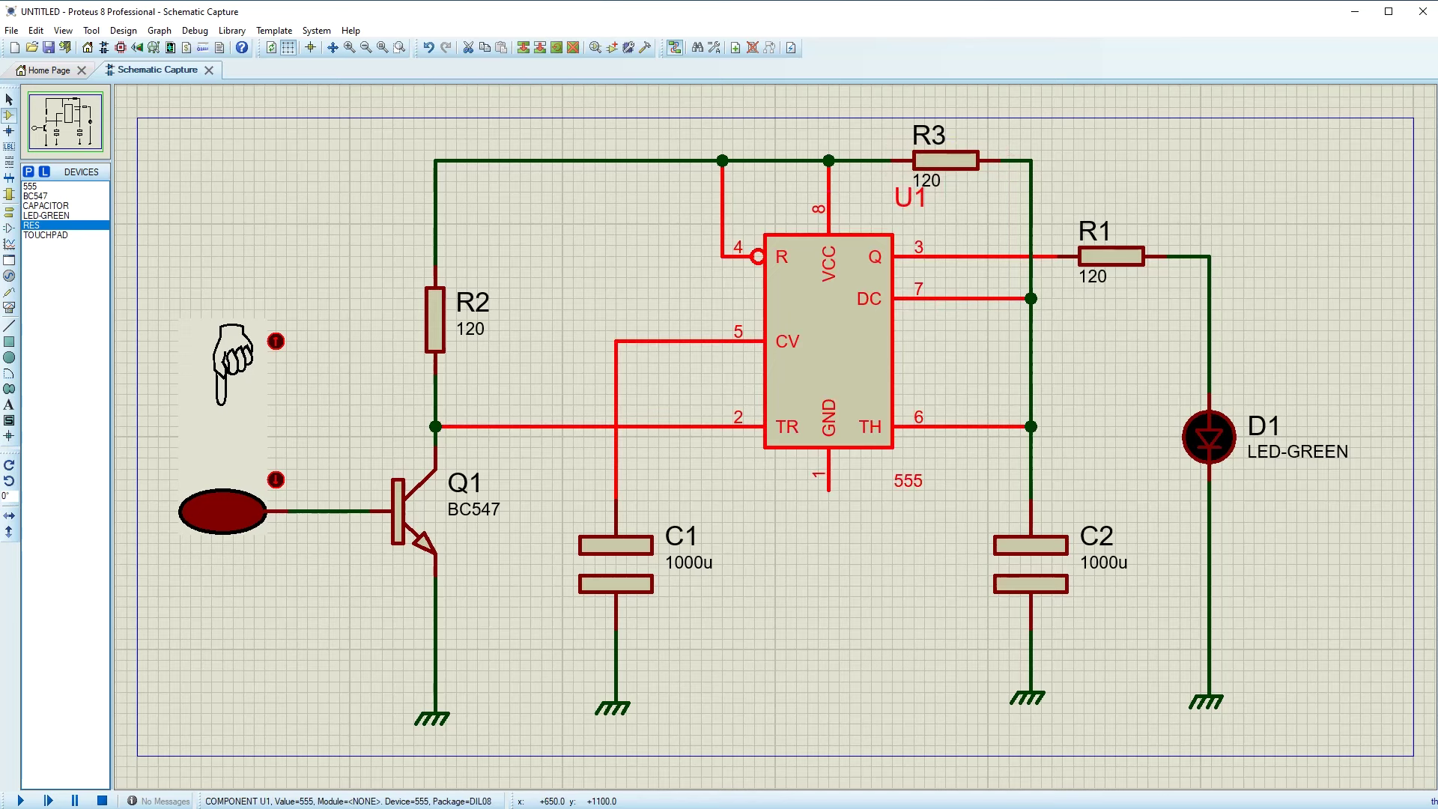
- Set the resistance of R3 to 100k
double_click(939, 184)
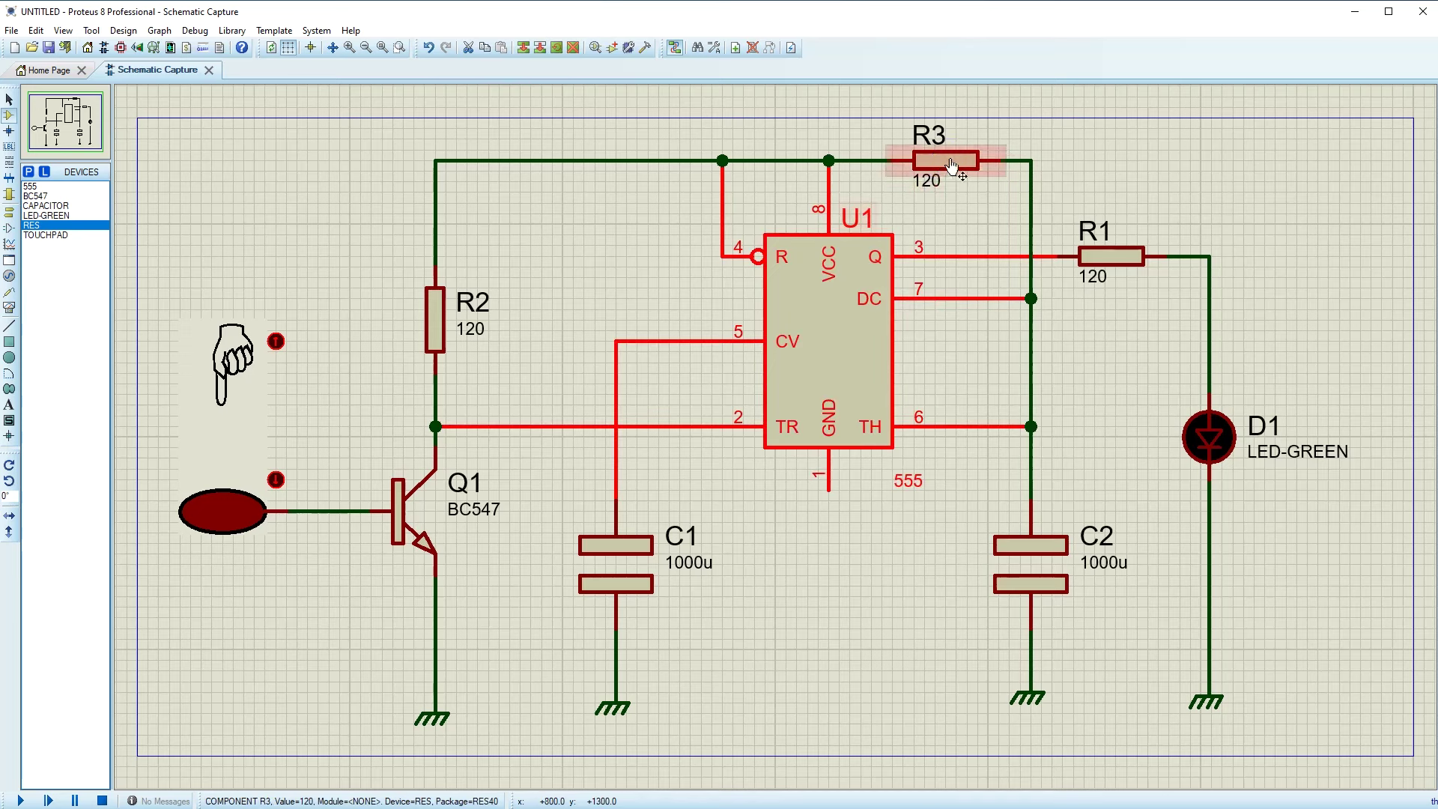
click(658, 322)
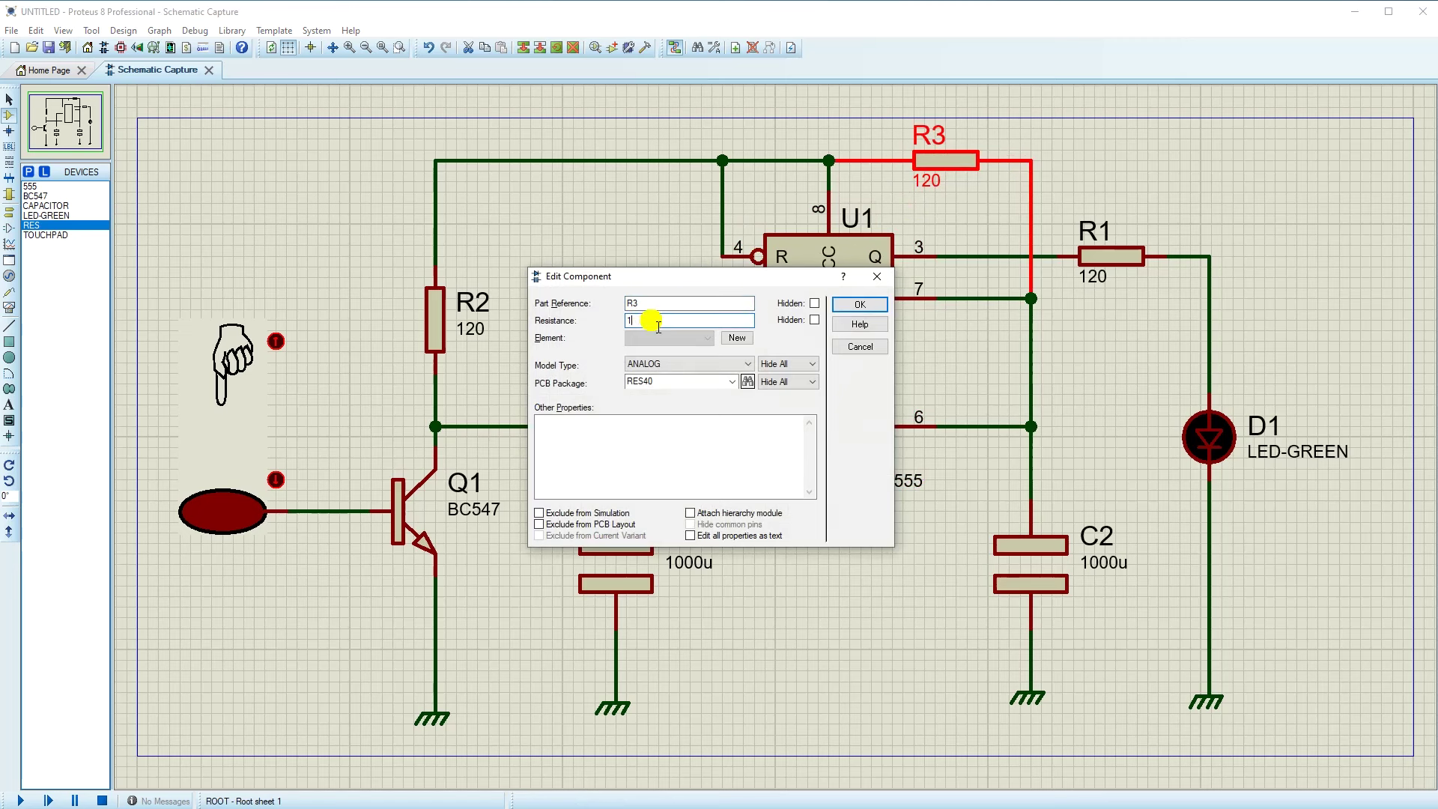
text(100k)
key(Return)
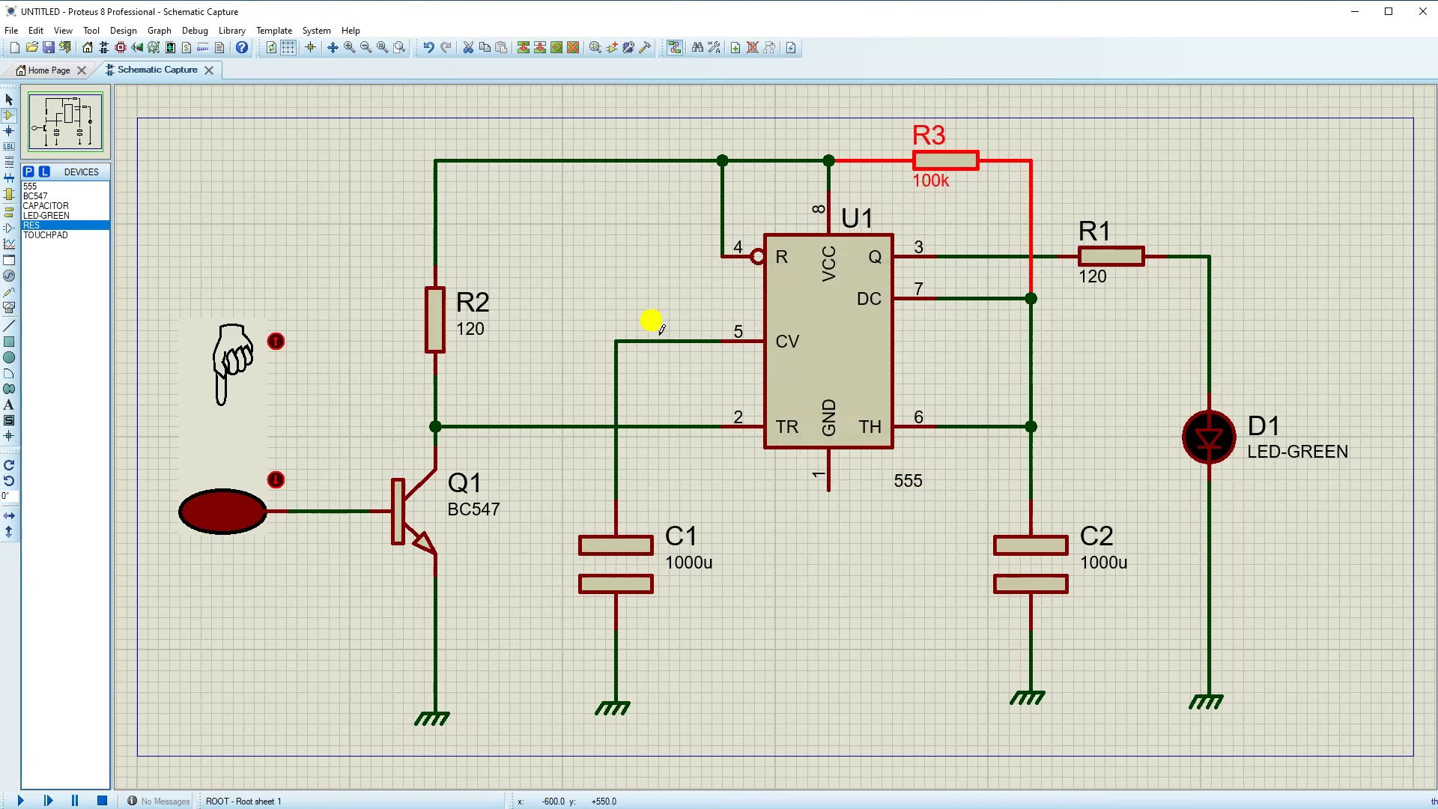
- Set the capacitance of C2 to 10u and of C1 to 10n
double_click(1040, 583)
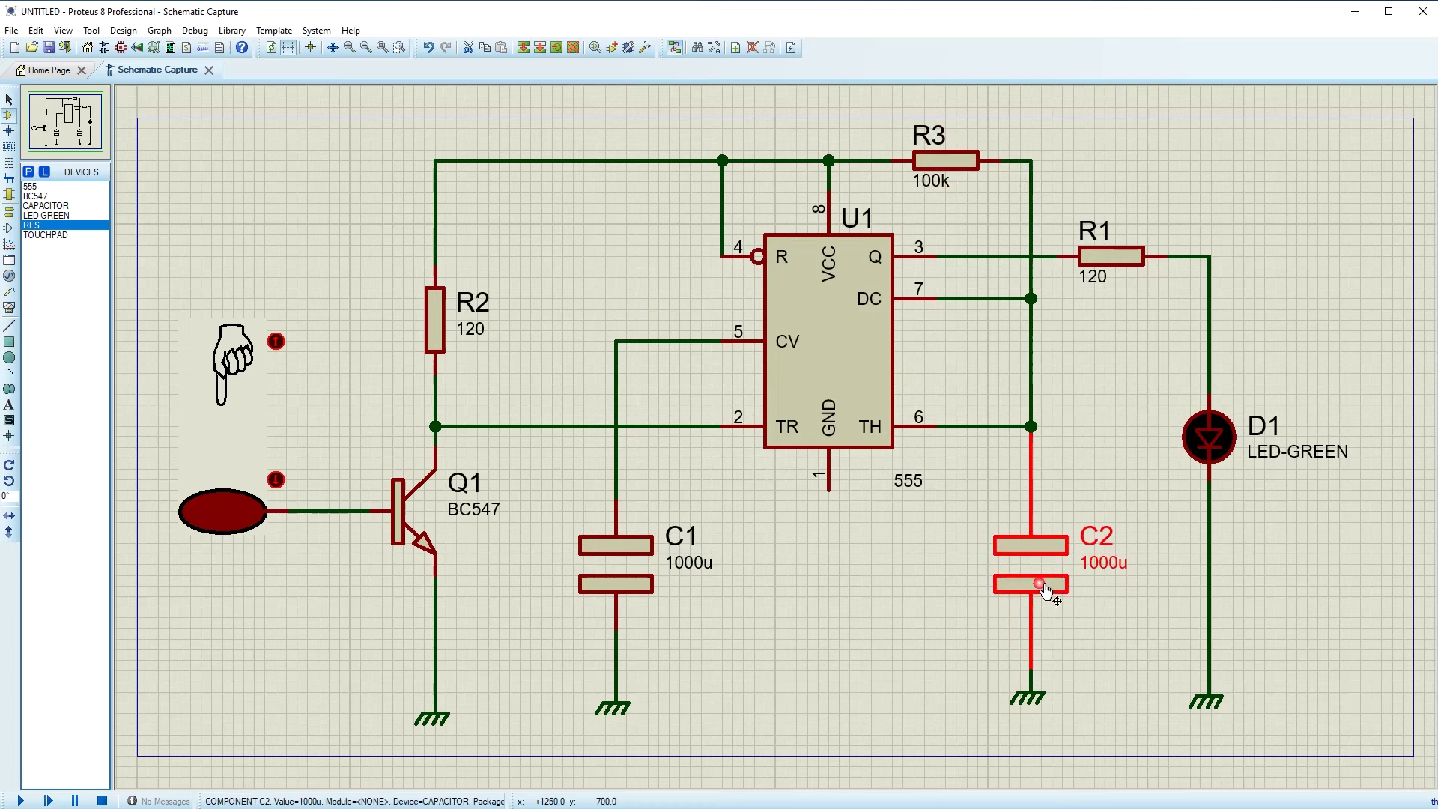
click(642, 322)
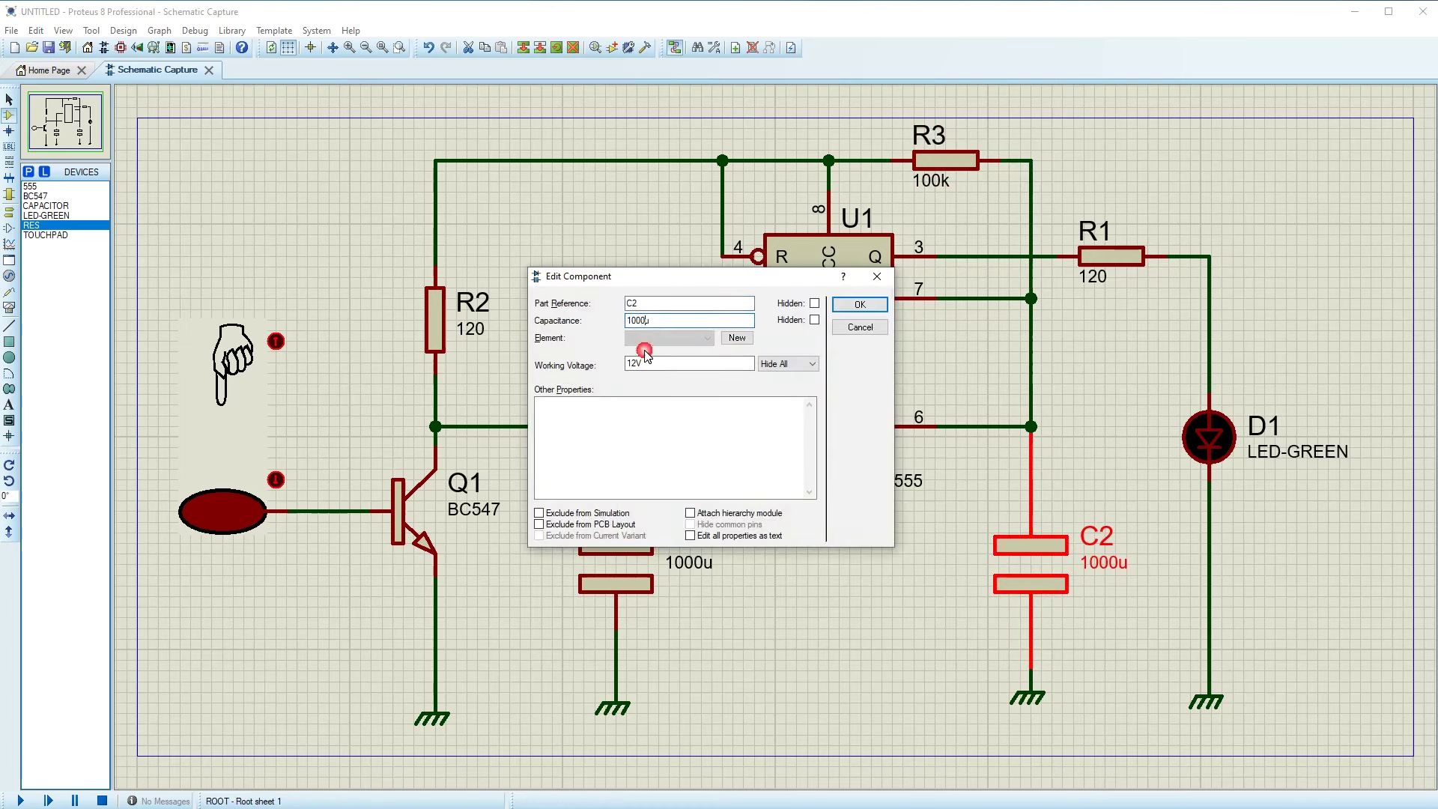
click(860, 305)
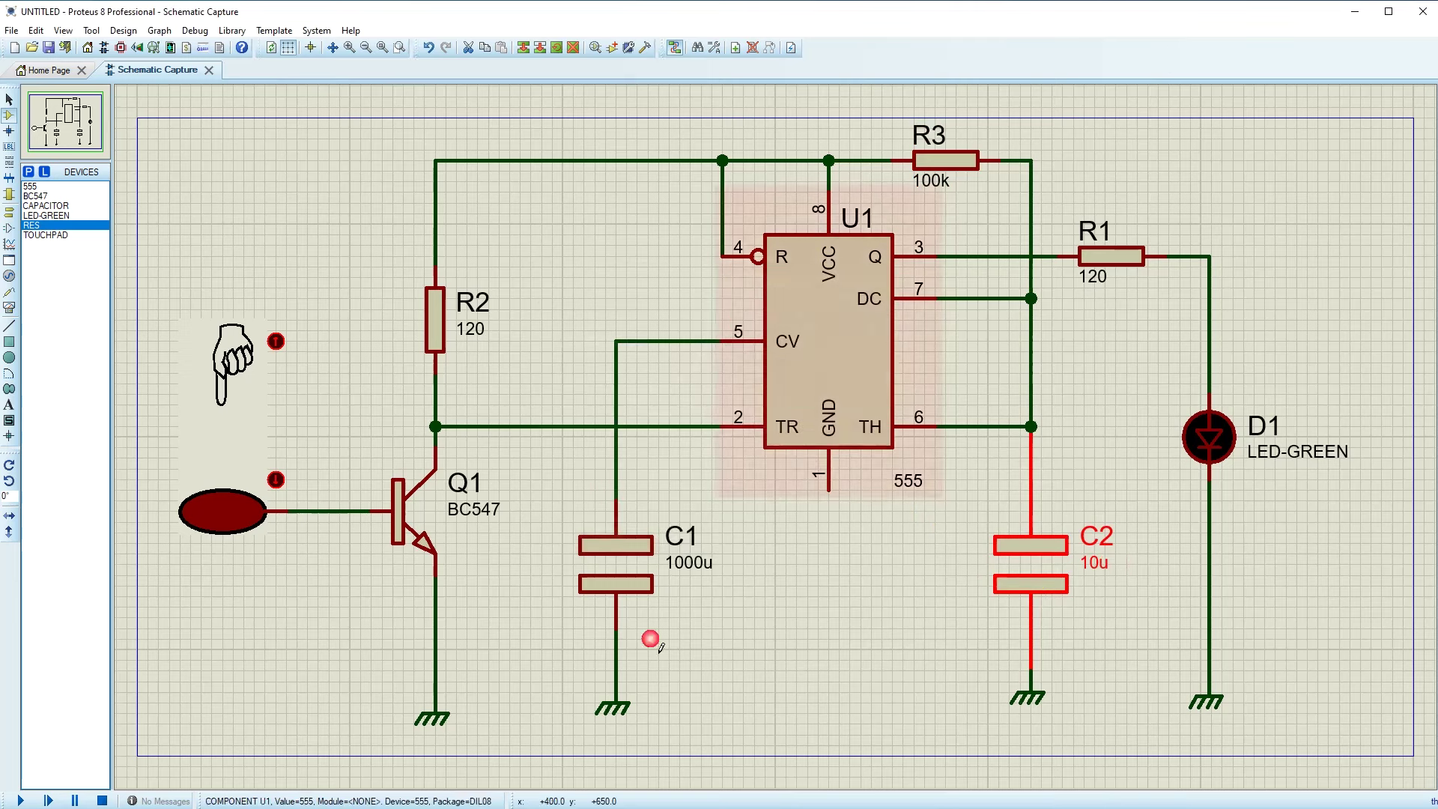
double_click(633, 562)
drag(659, 321, 635, 321)
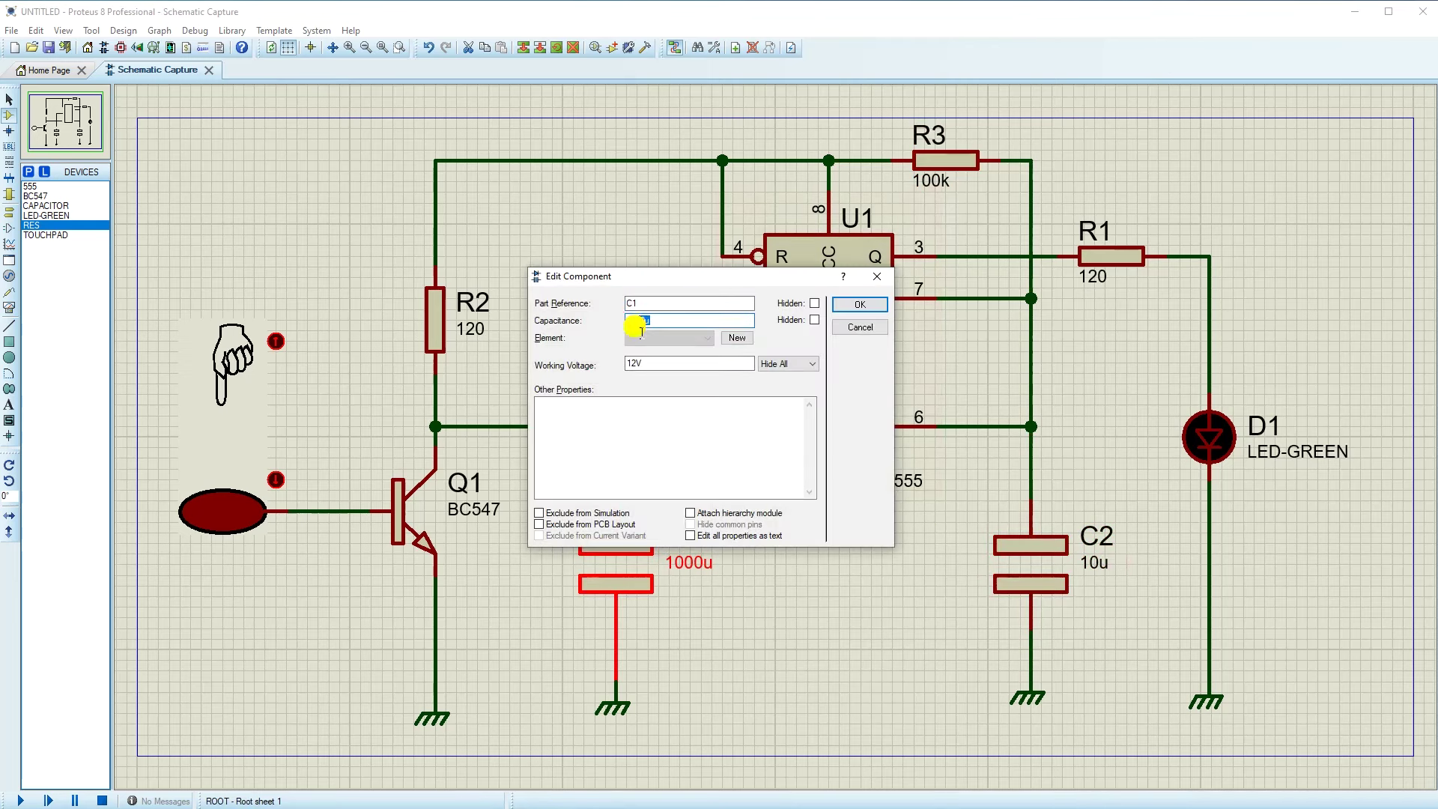
key(Return)
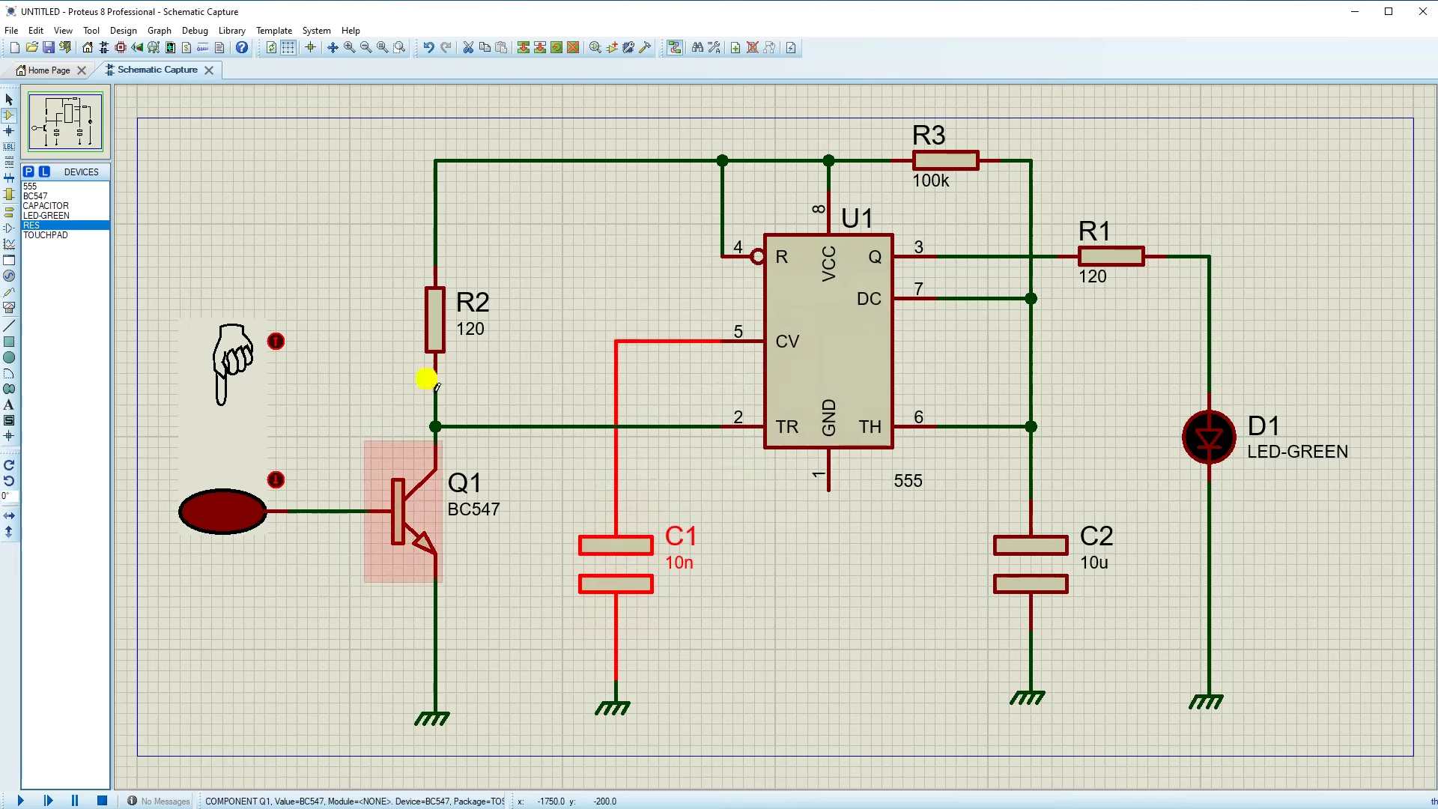
- Set the resistance of R2 to 10k
double_click(442, 324)
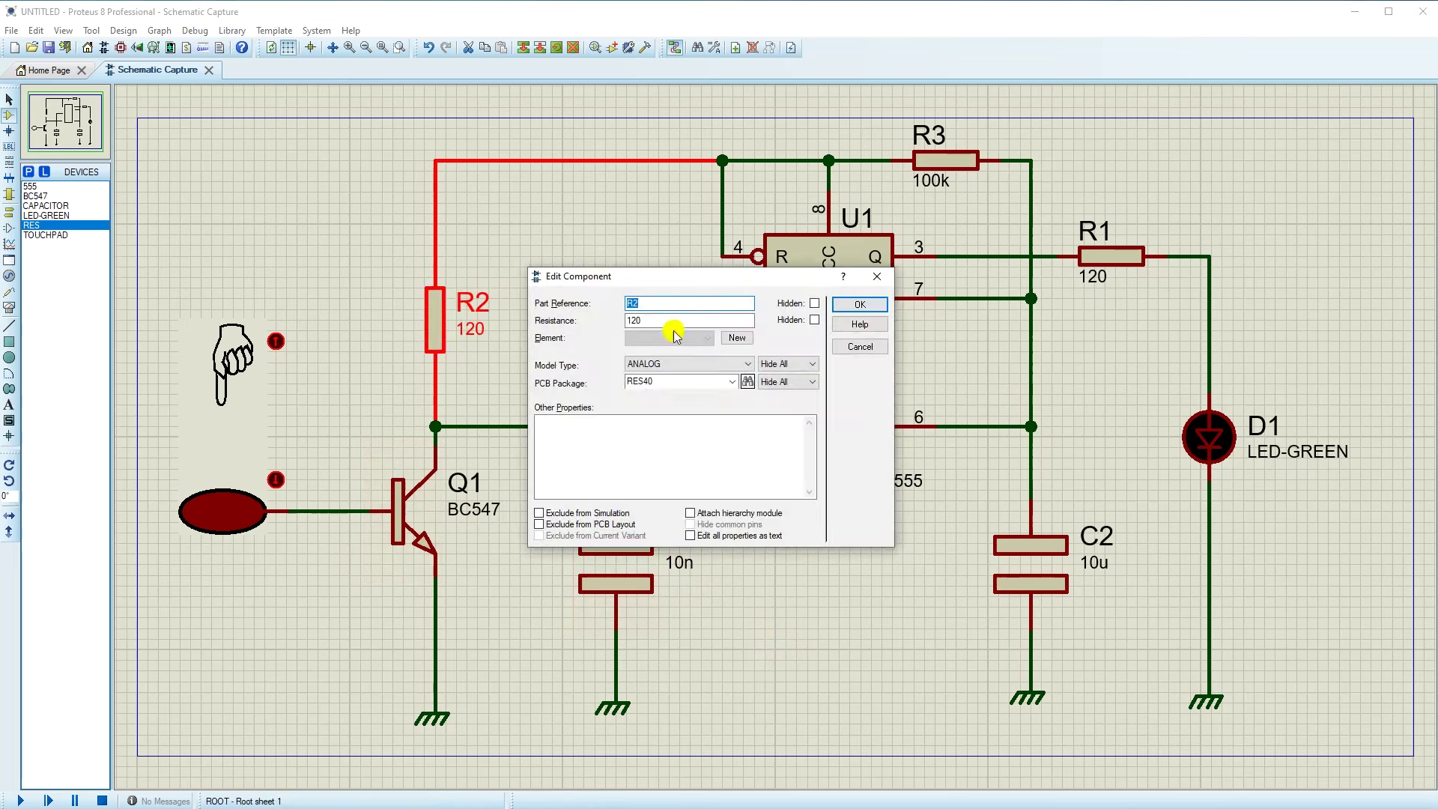
key(Tab)
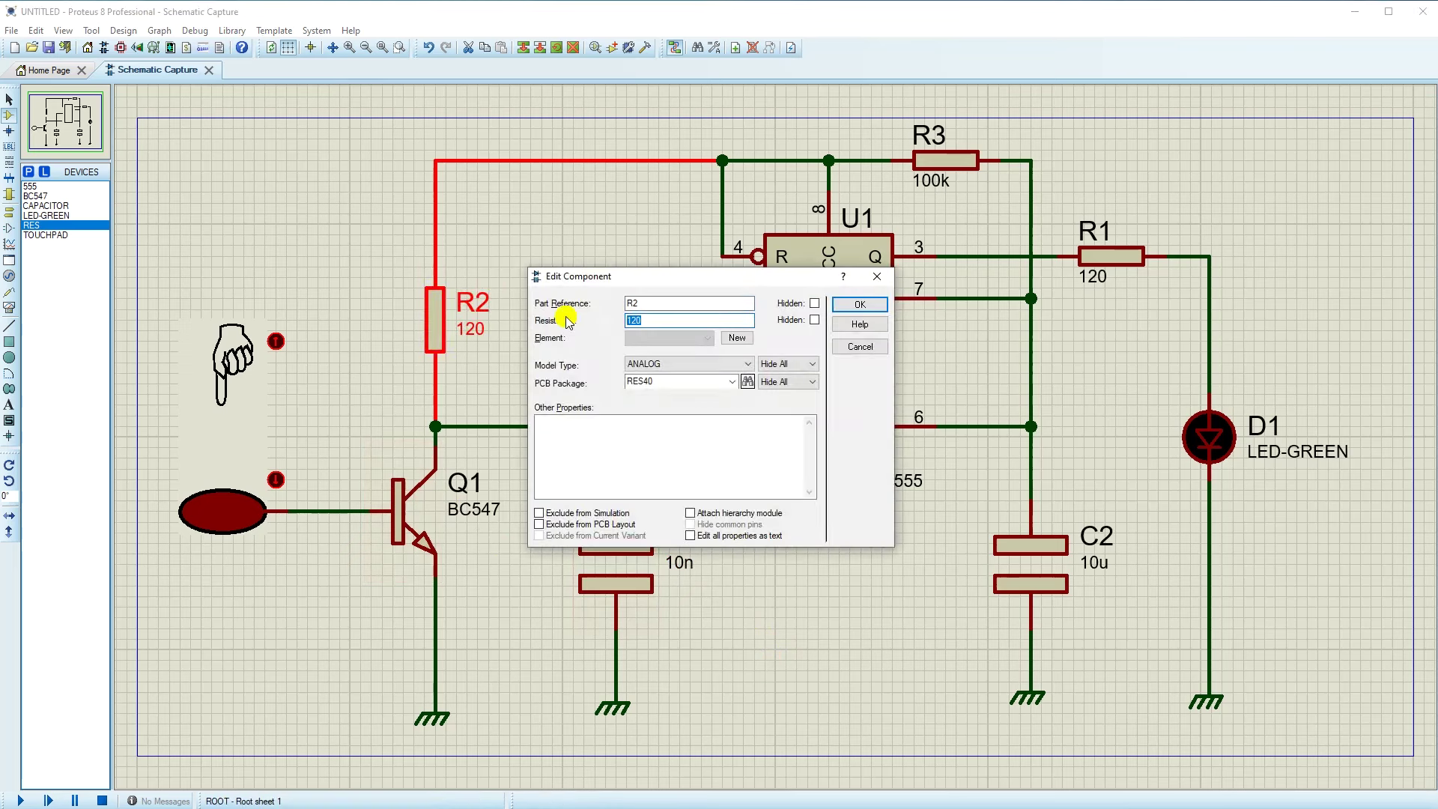
text(10k)
key(Return)
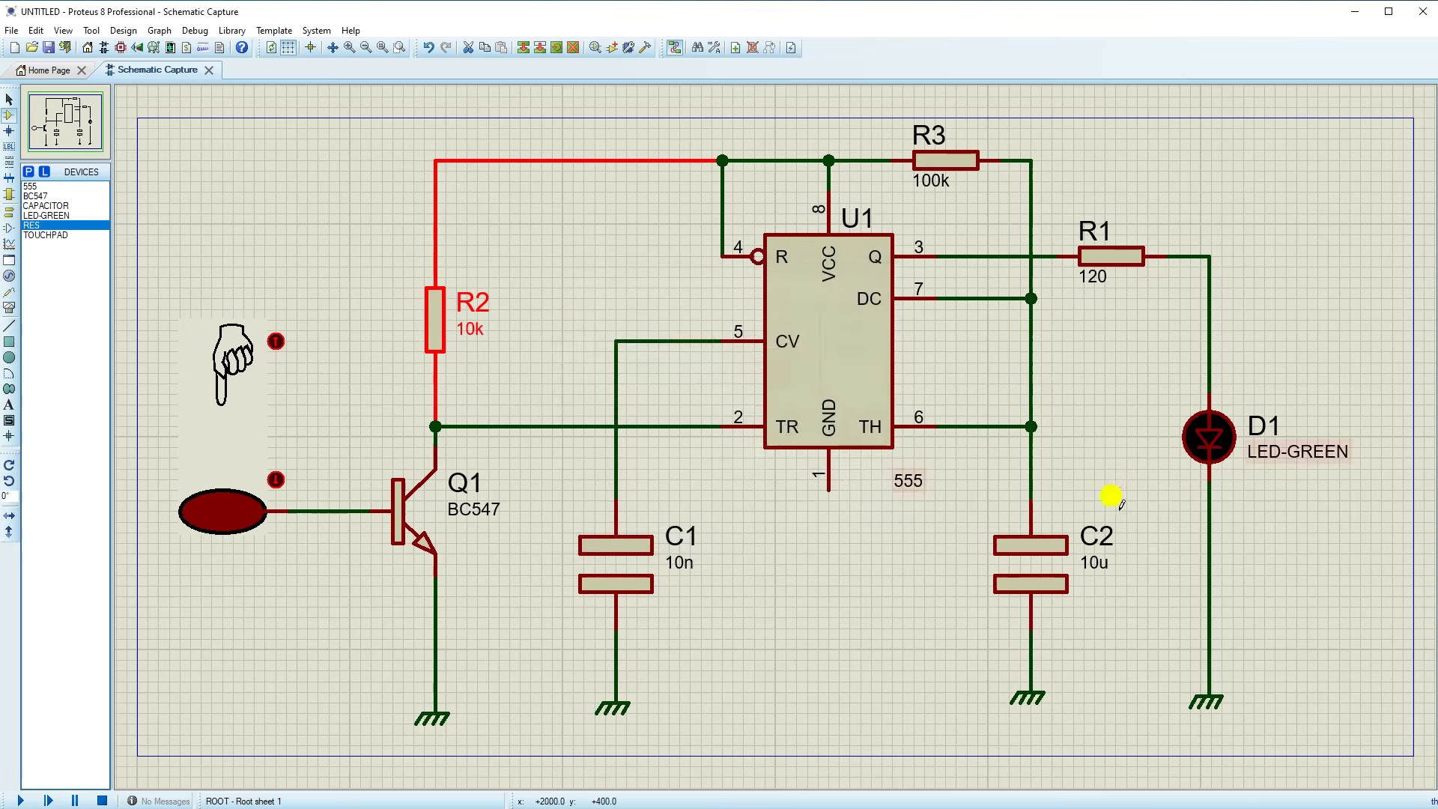
- Try to move D1 down its branch and line it up with the chassis terminal below
drag(1184, 472, 1184, 600)
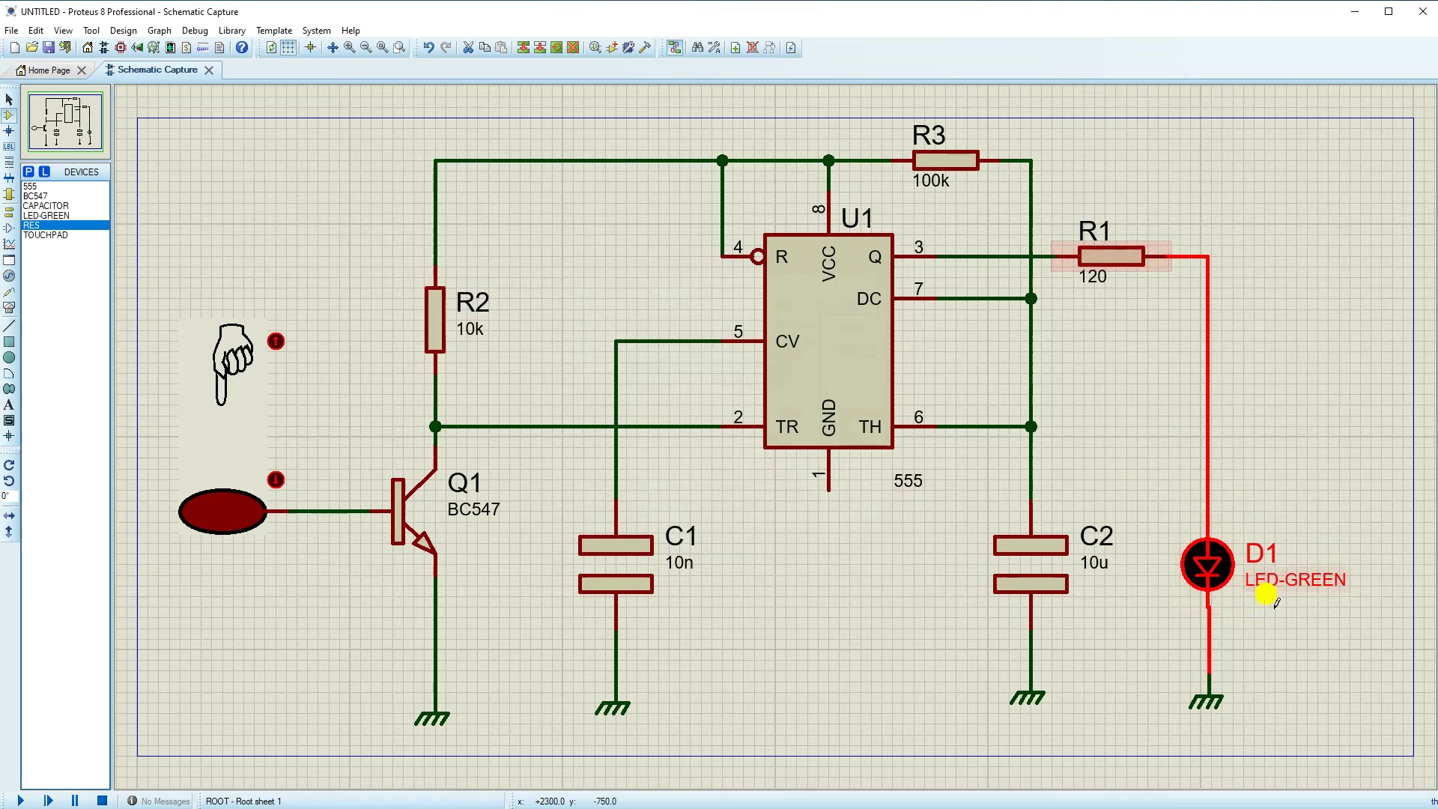
scroll(1273, 600, up, 2)
mouse_move(704, 411)
mouse_down()
mouse_move(728, 413)
mouse_move(703, 386)
mouse_up()
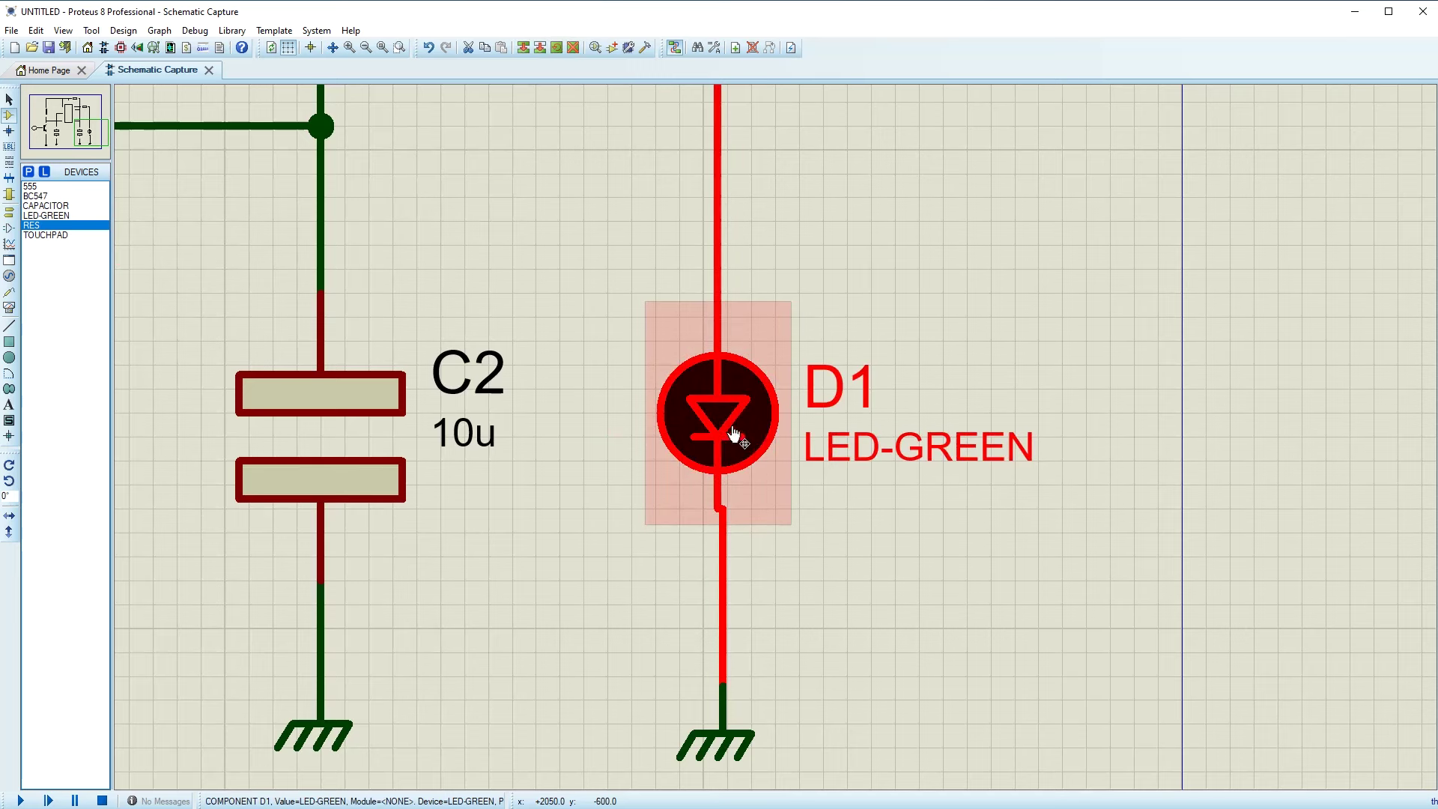
- Delete D1 with its wires and place a new LED-GREEN above the free chassis terminal
key(Delete)
click(33, 225)
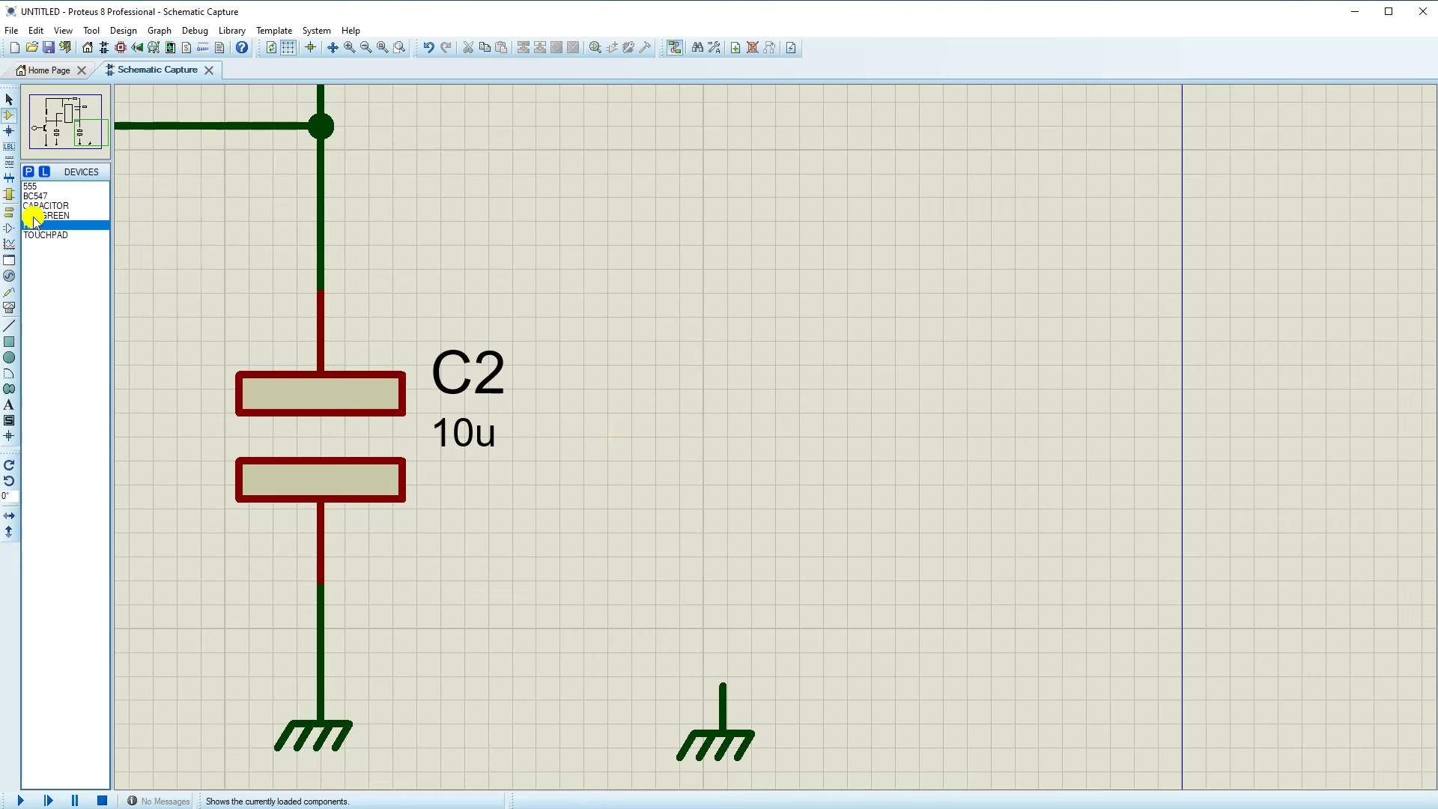
click(33, 215)
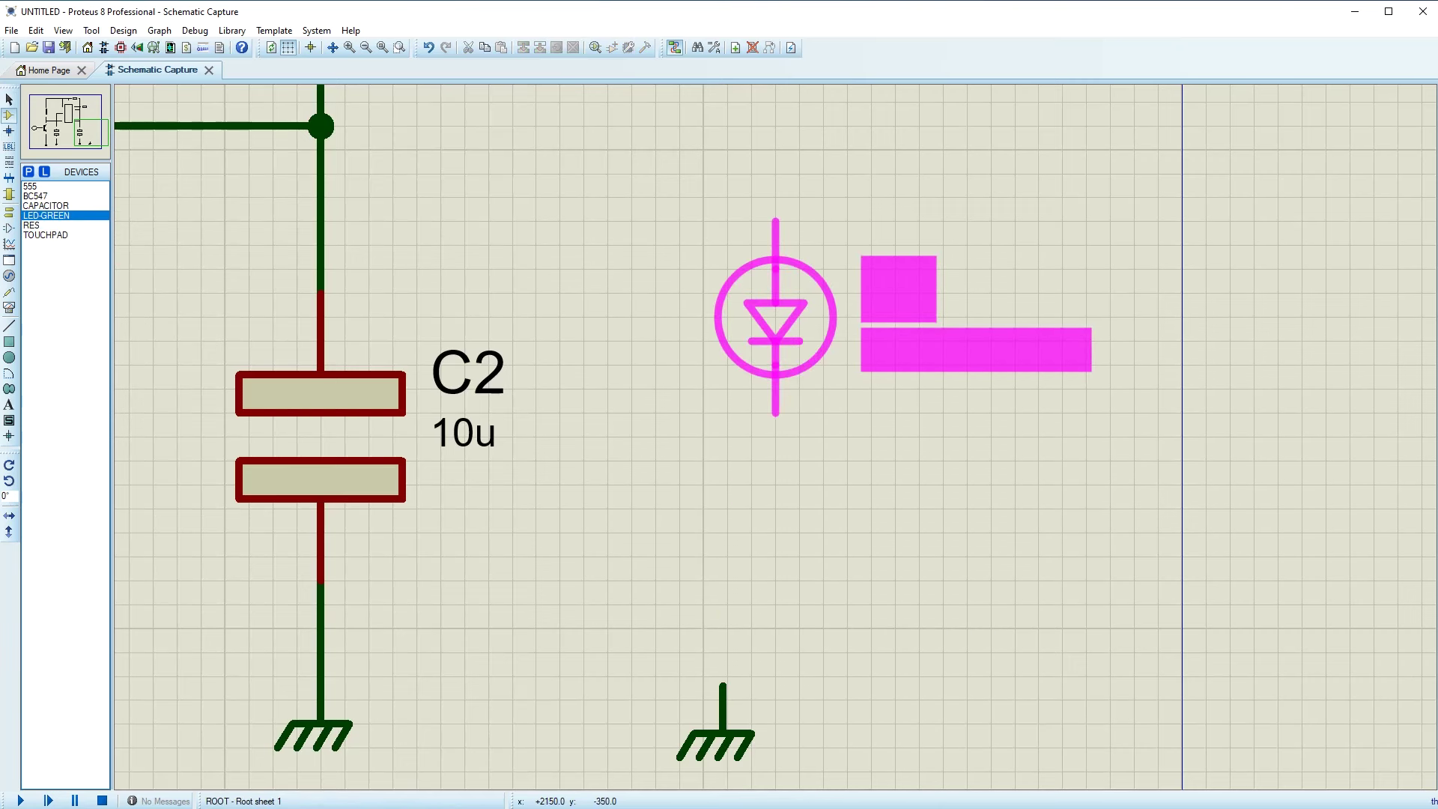
click(775, 314)
scroll(776, 315, down, 3)
- Rotate R1 clockwise to vertical and move it down and outward, beyond the pin 3 wire's original end
click(721, 300)
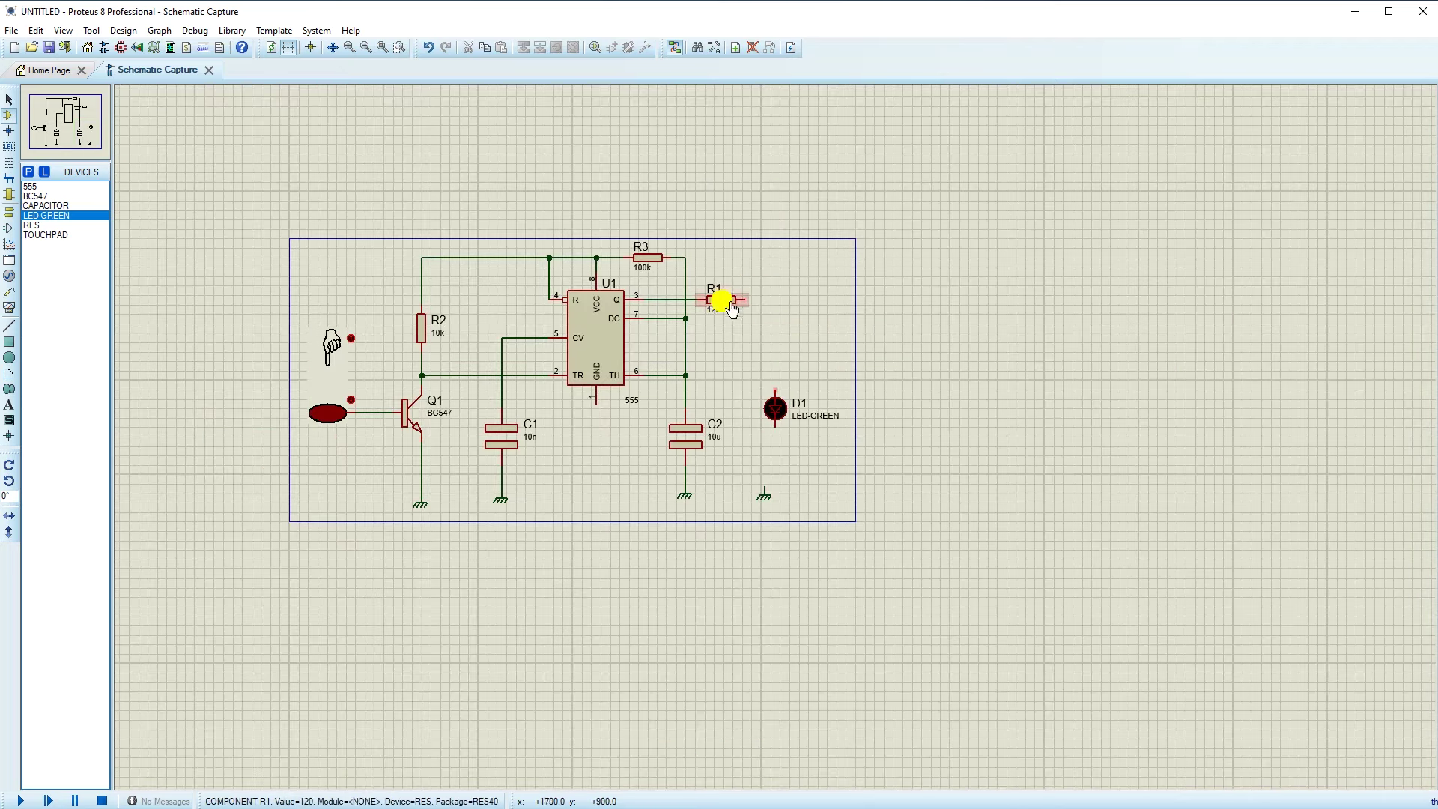
scroll(732, 310, up, 2)
right_click(775, 438)
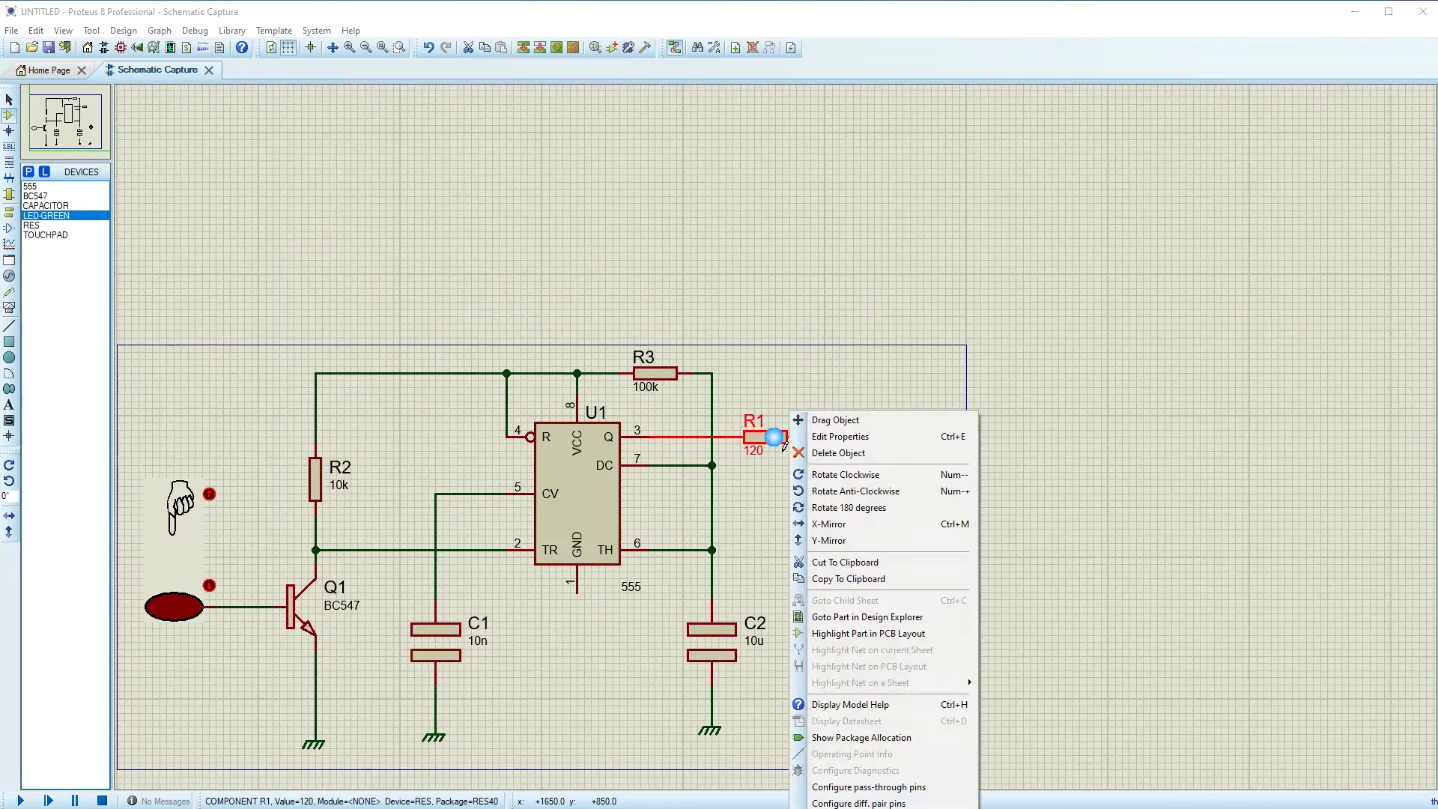
click(828, 475)
click(772, 443)
drag(774, 448, 849, 529)
- Place D1 directly beneath R1 and connect its anode to R1's lower end
click(915, 577)
click(846, 576)
click(847, 554)
- Wire D1's cathode to the chassis terminal and shift the terminal sideways to straighten the wire
click(831, 719)
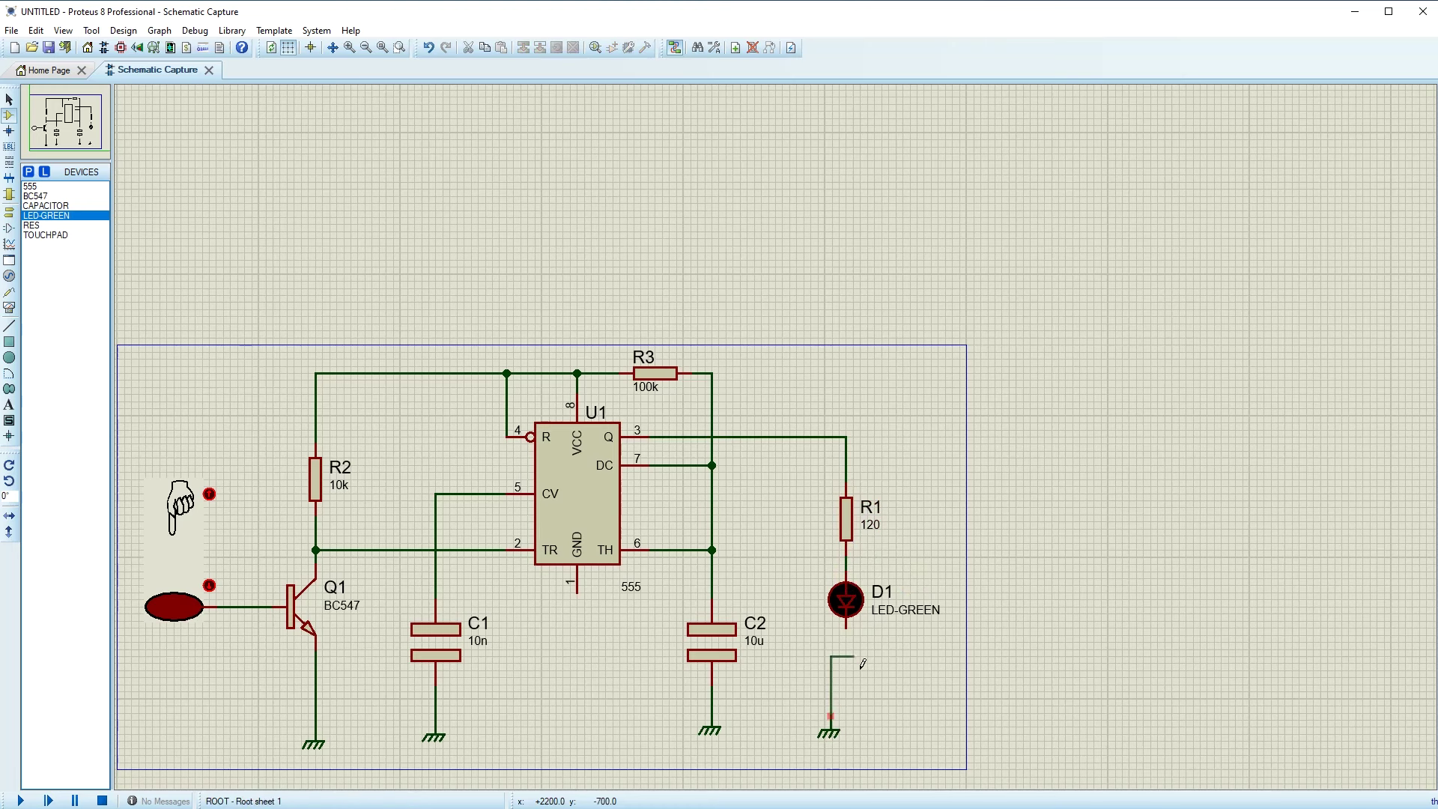
click(846, 628)
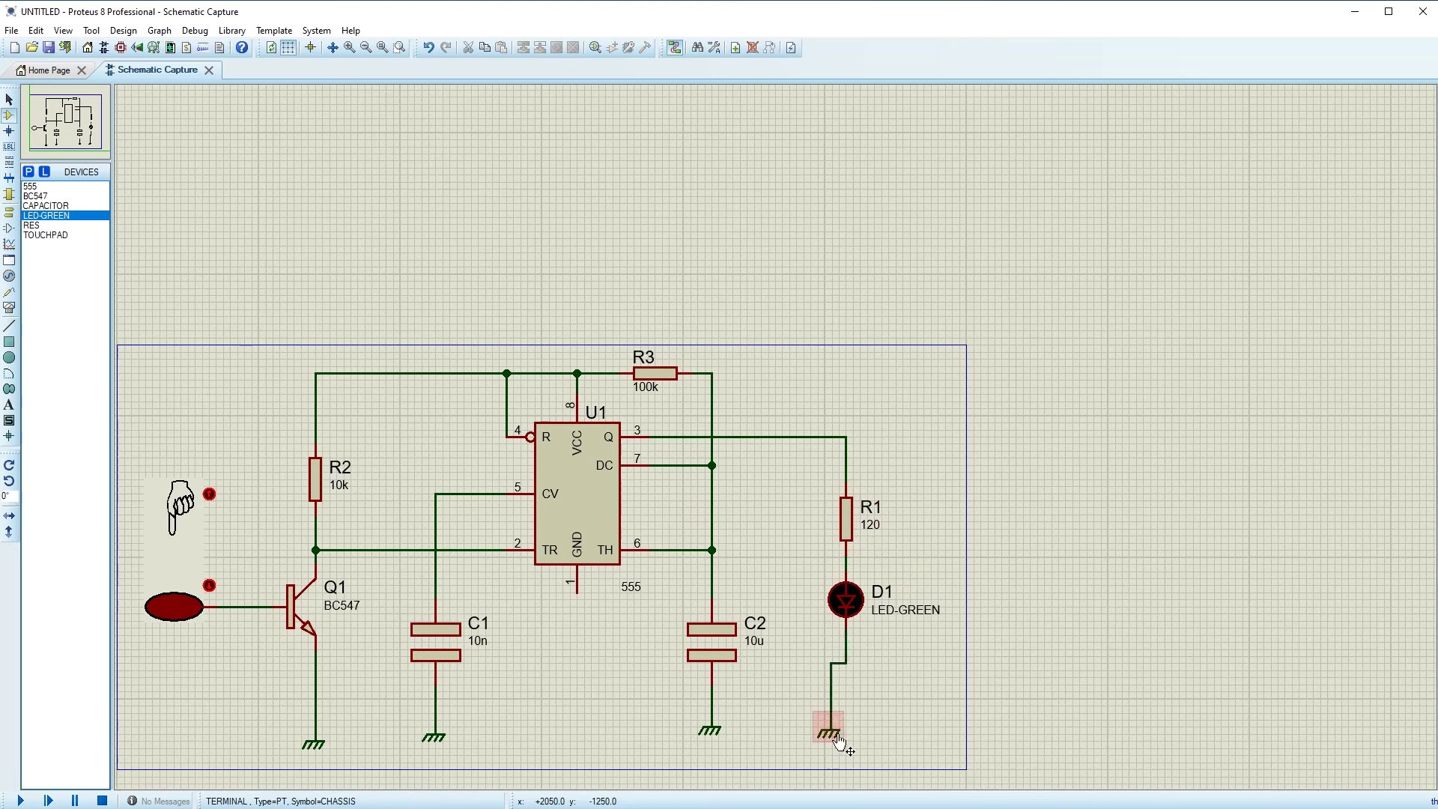
drag(852, 737, 867, 737)
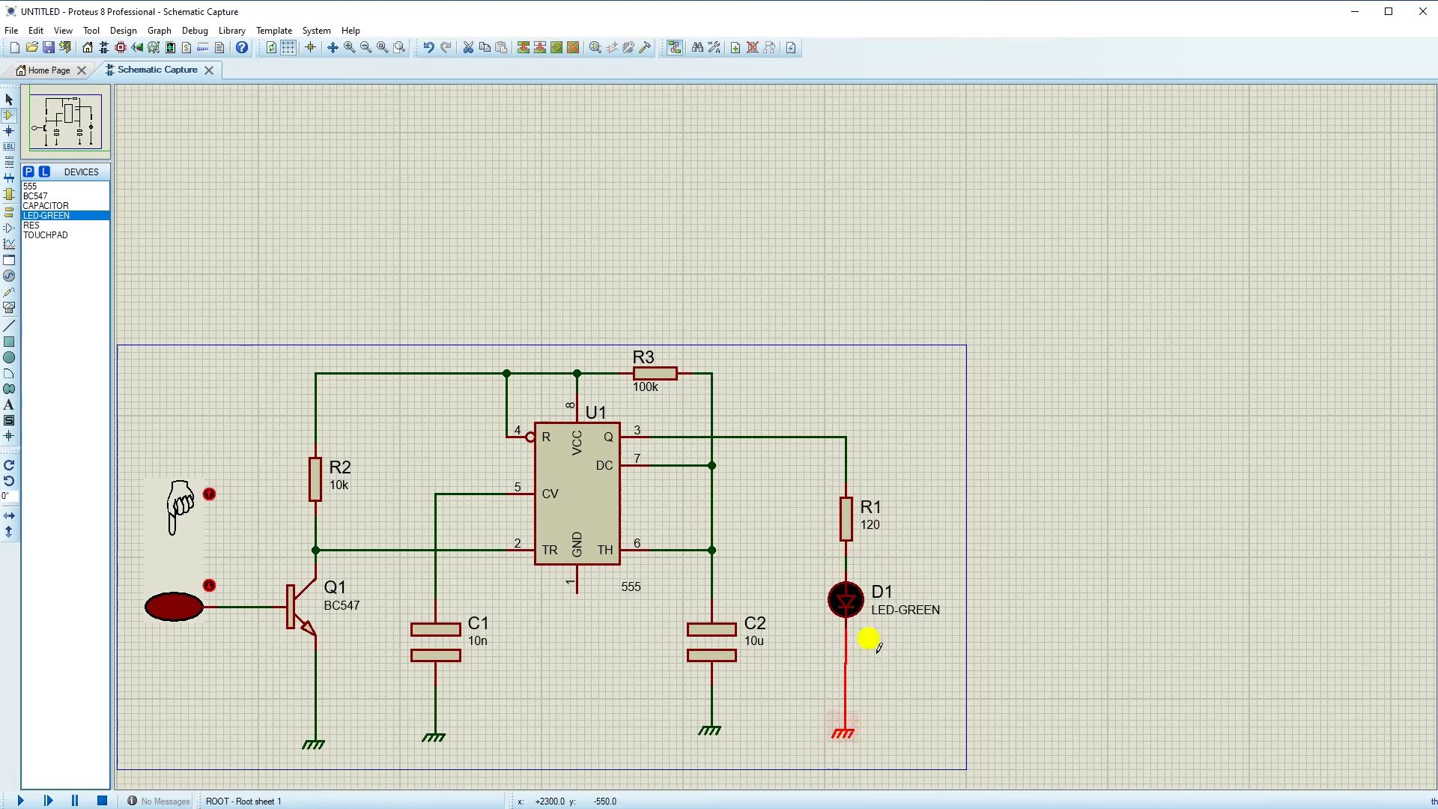
- Replace D1's ground with a new CHASSIS terminal pulled straight down from the cathode, and spread R1 and D1 further apart
scroll(867, 636, up, 1)
key(Delete)
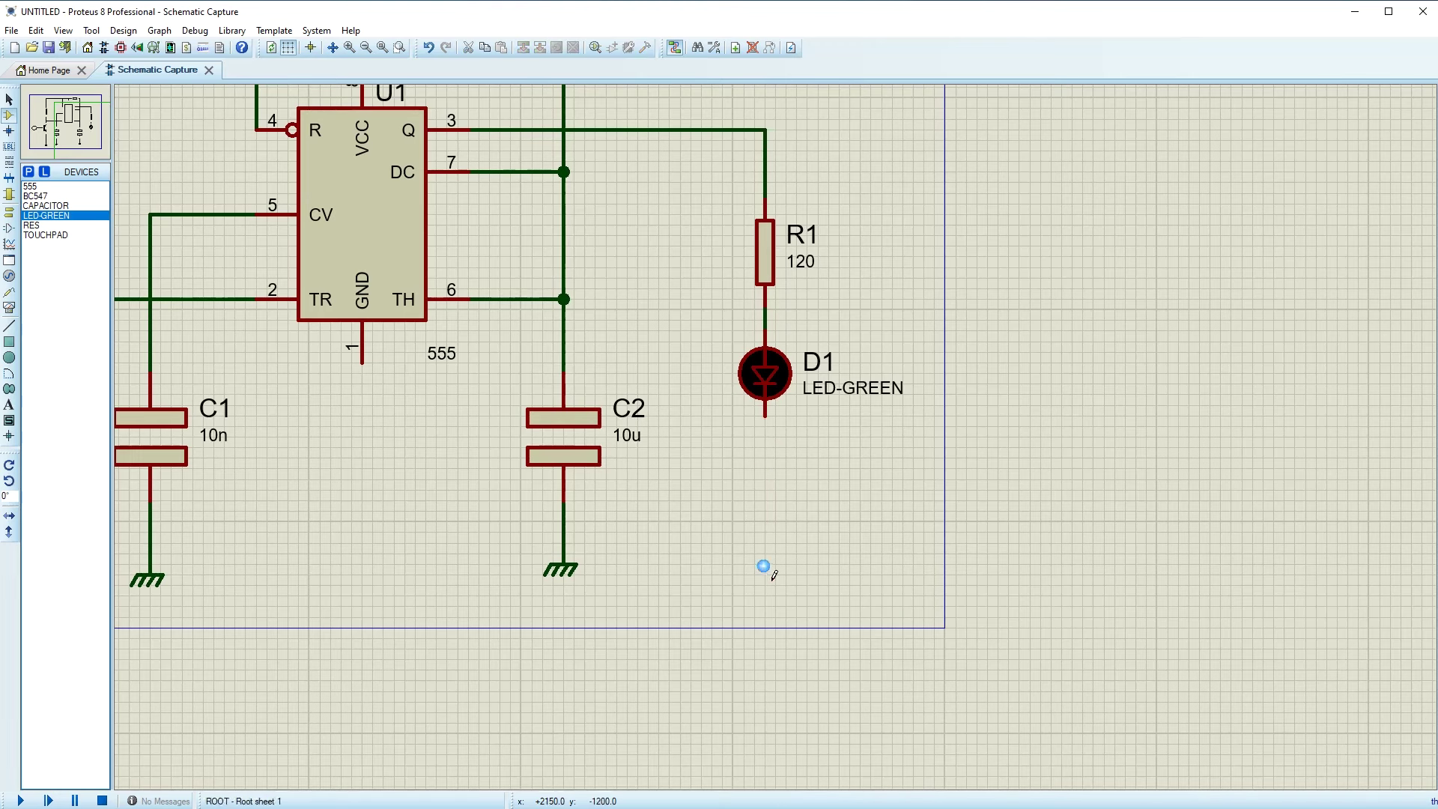
click(8, 217)
click(31, 245)
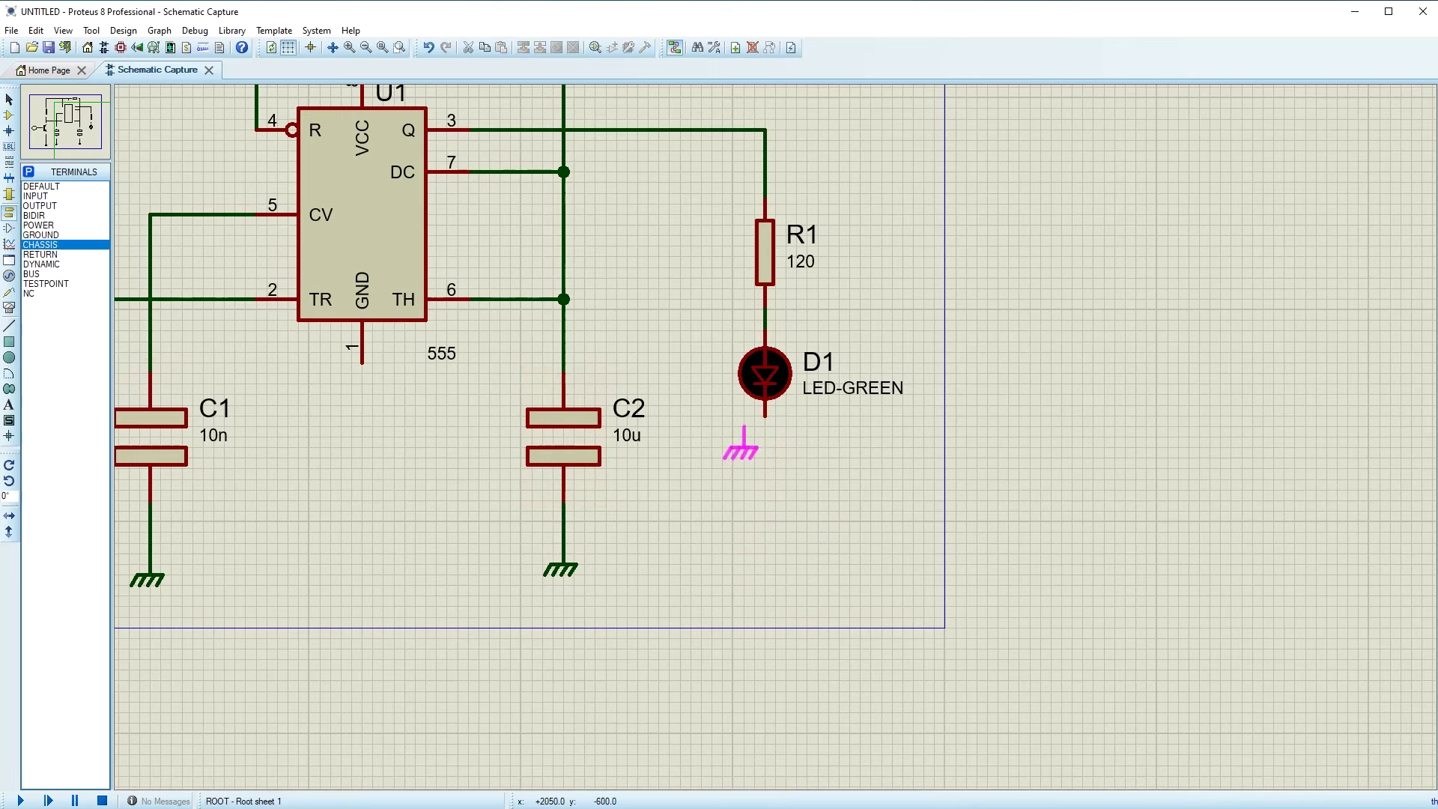
click(774, 447)
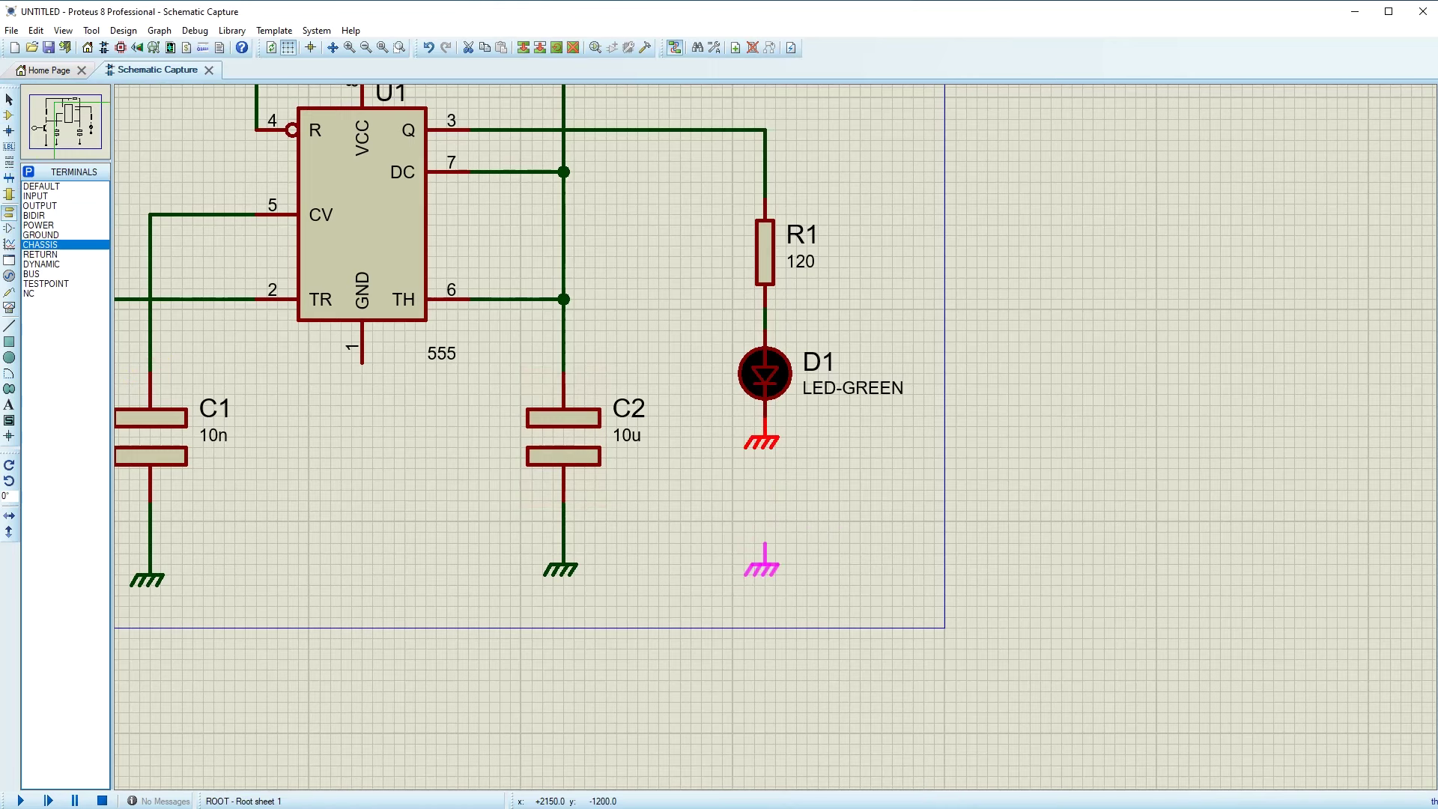
drag(774, 555, 774, 558)
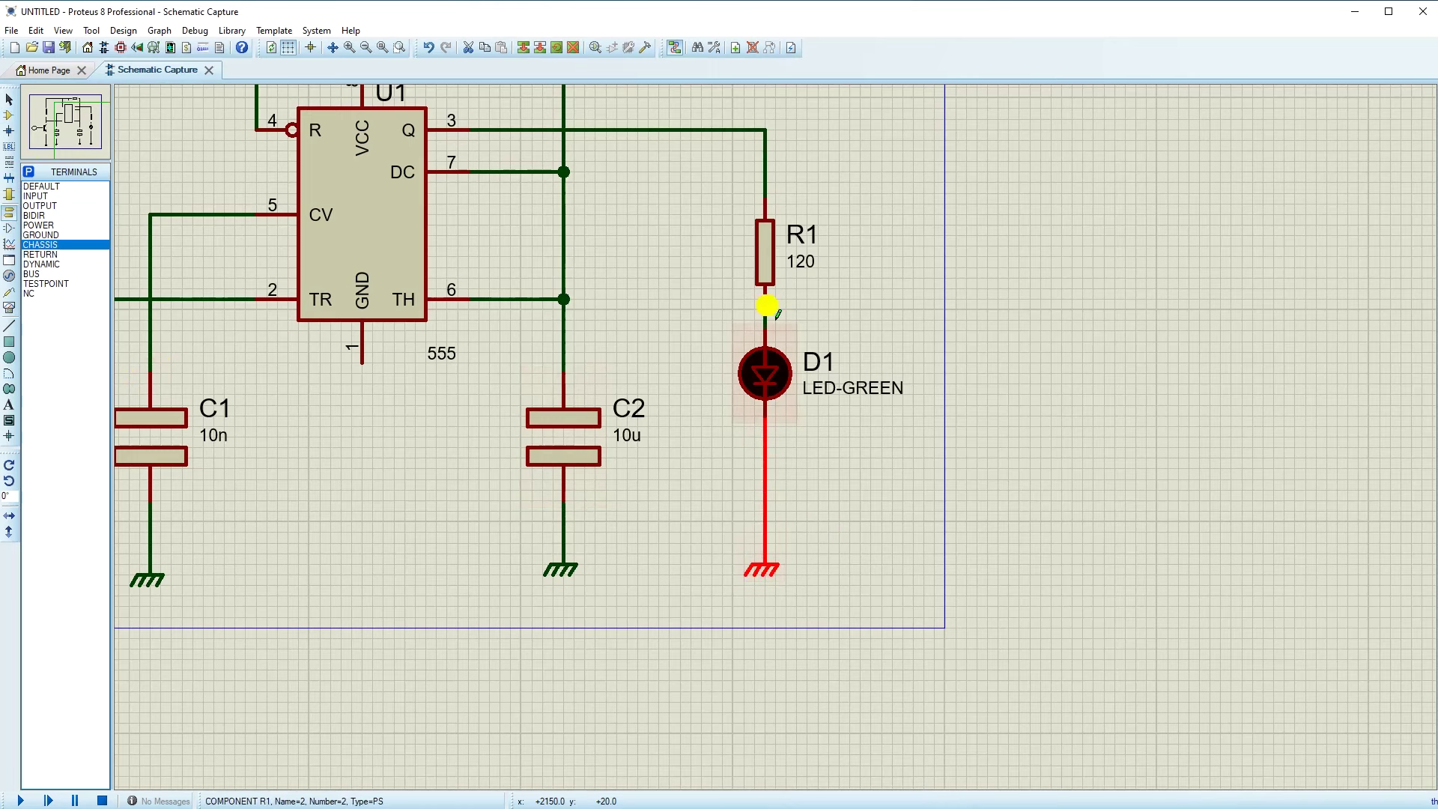
drag(777, 375, 777, 417)
drag(777, 252, 778, 231)
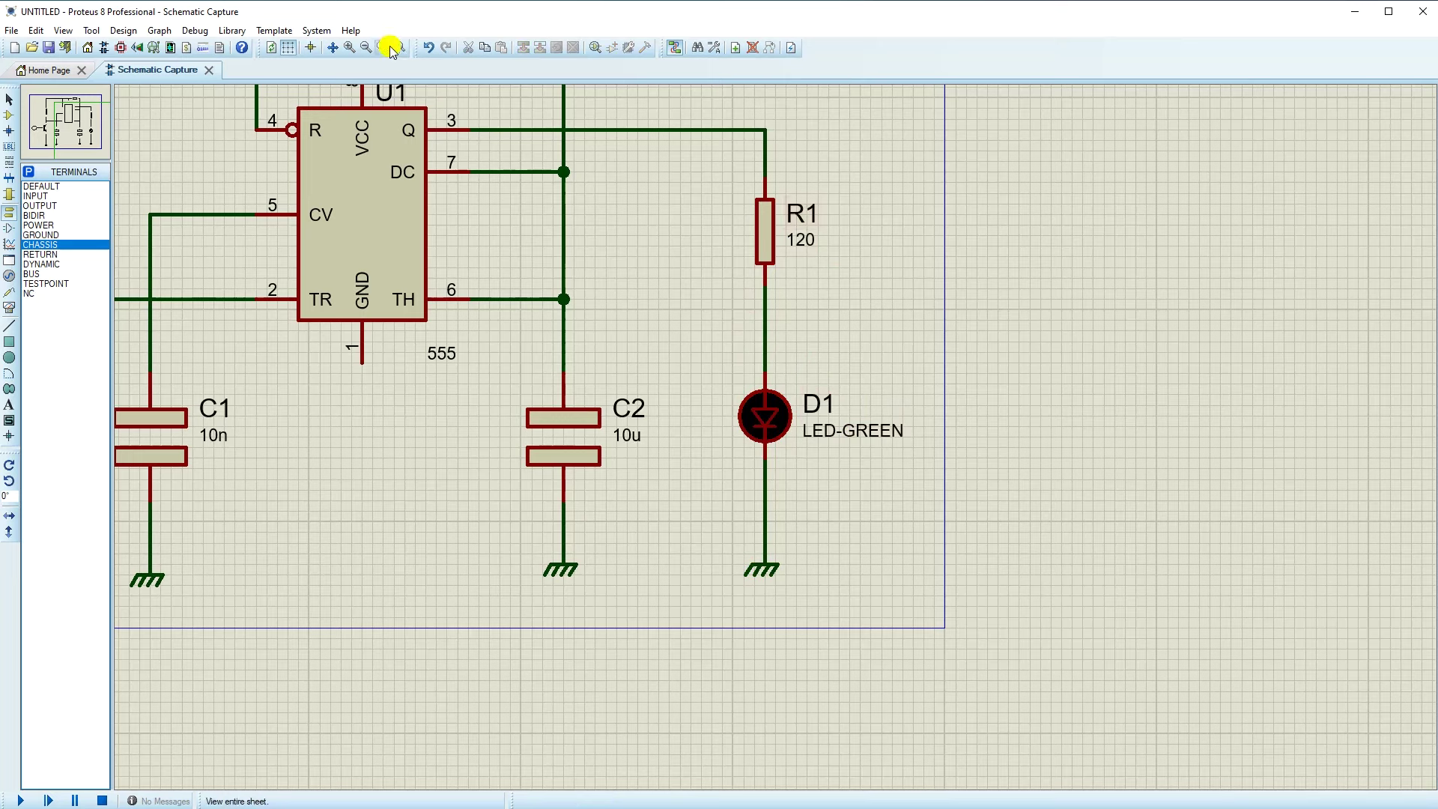
- Ground the 555's pin 1 with a CHASSIS terminal lowered level with the other grounds
click(383, 47)
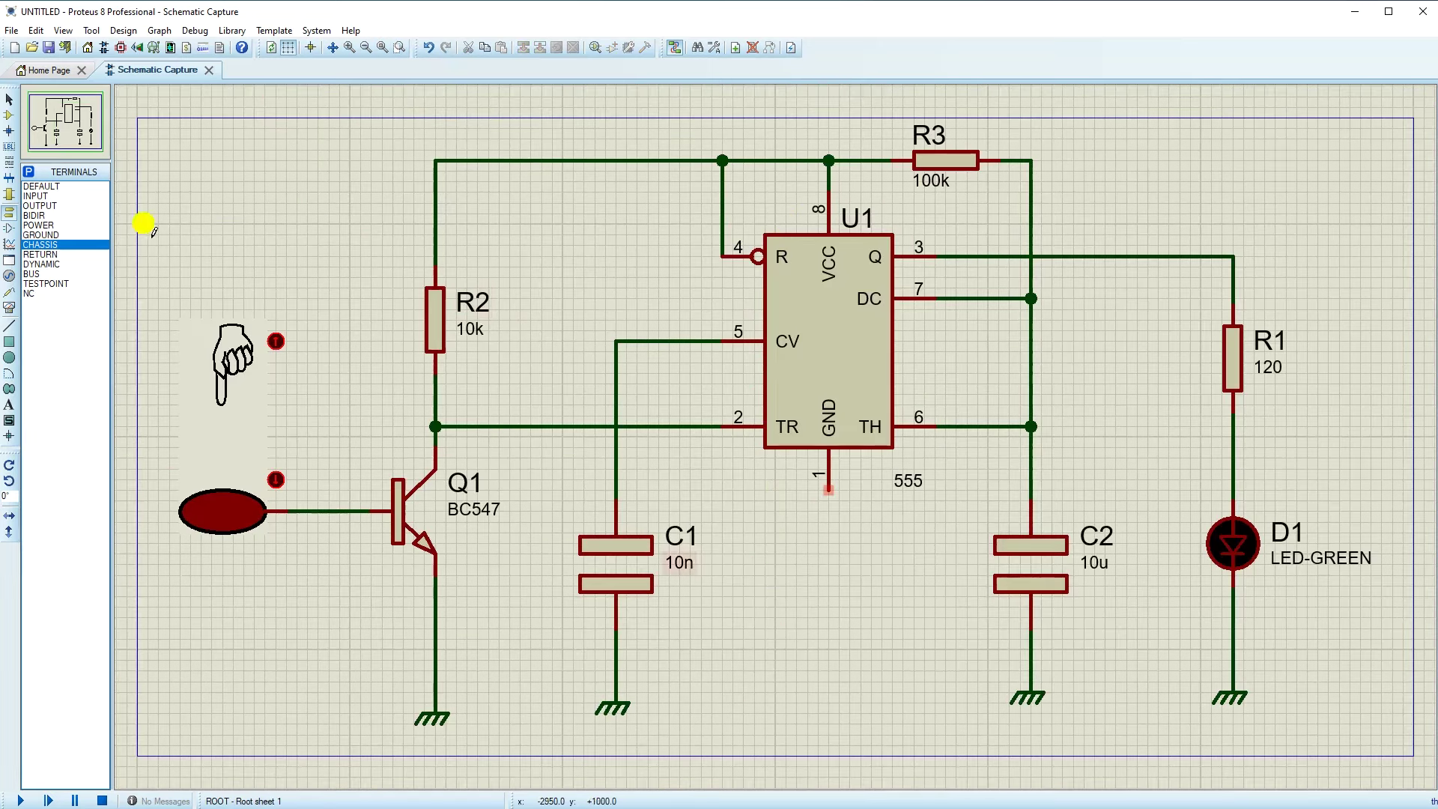
click(827, 516)
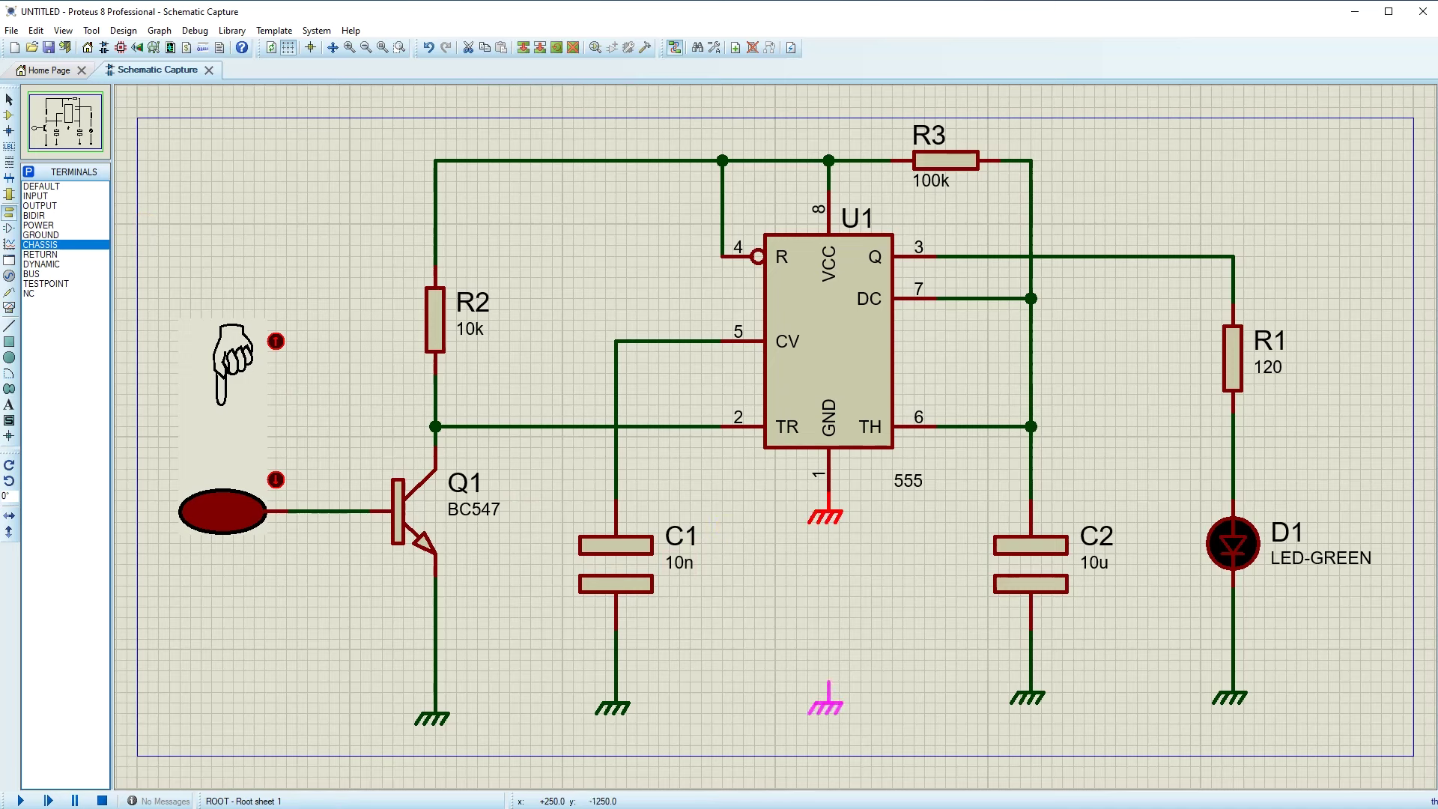
click(827, 697)
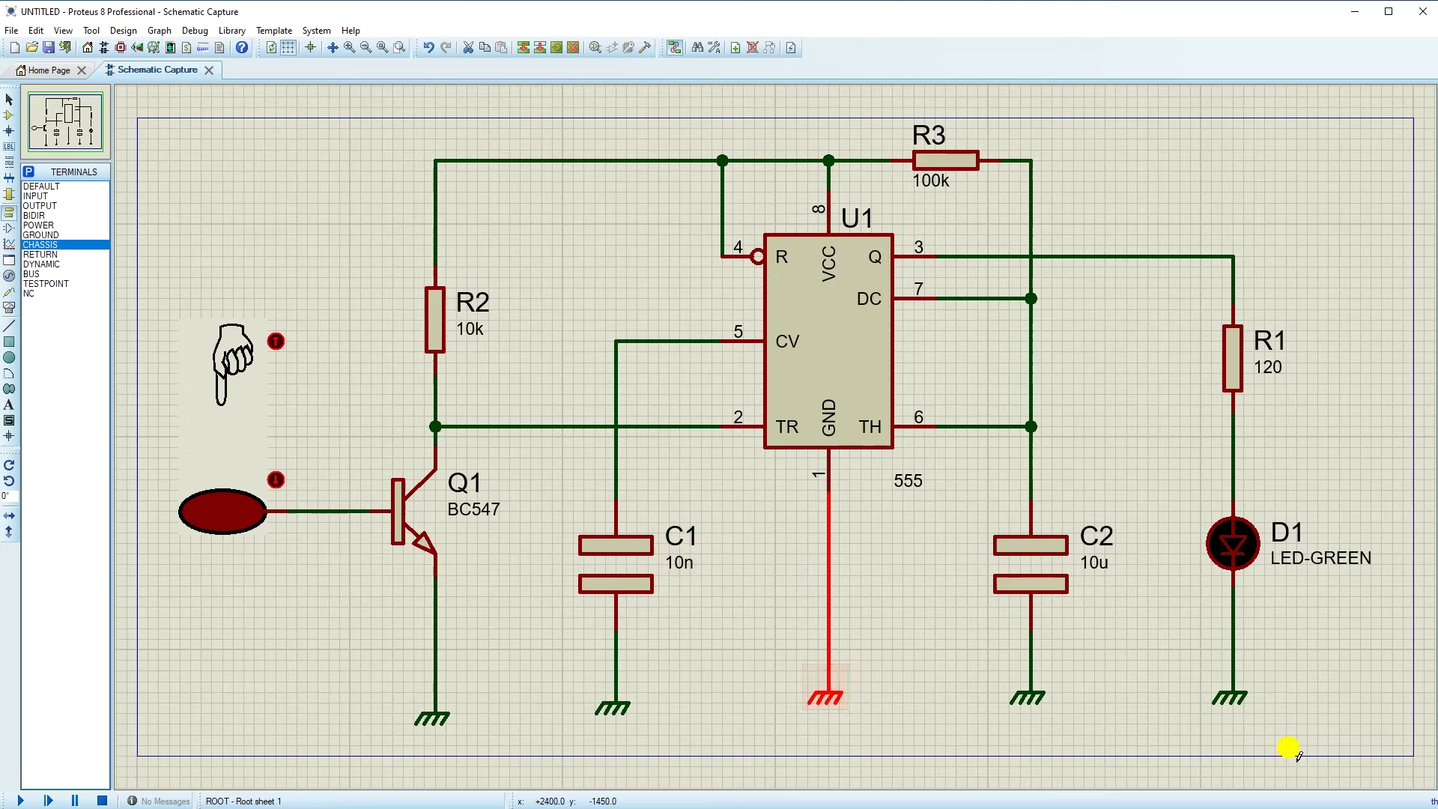
- Raise the whole row of ground terminals together, and shift the entire circuit down within the sheet border
drag(1297, 735, 361, 650)
drag(435, 721, 459, 686)
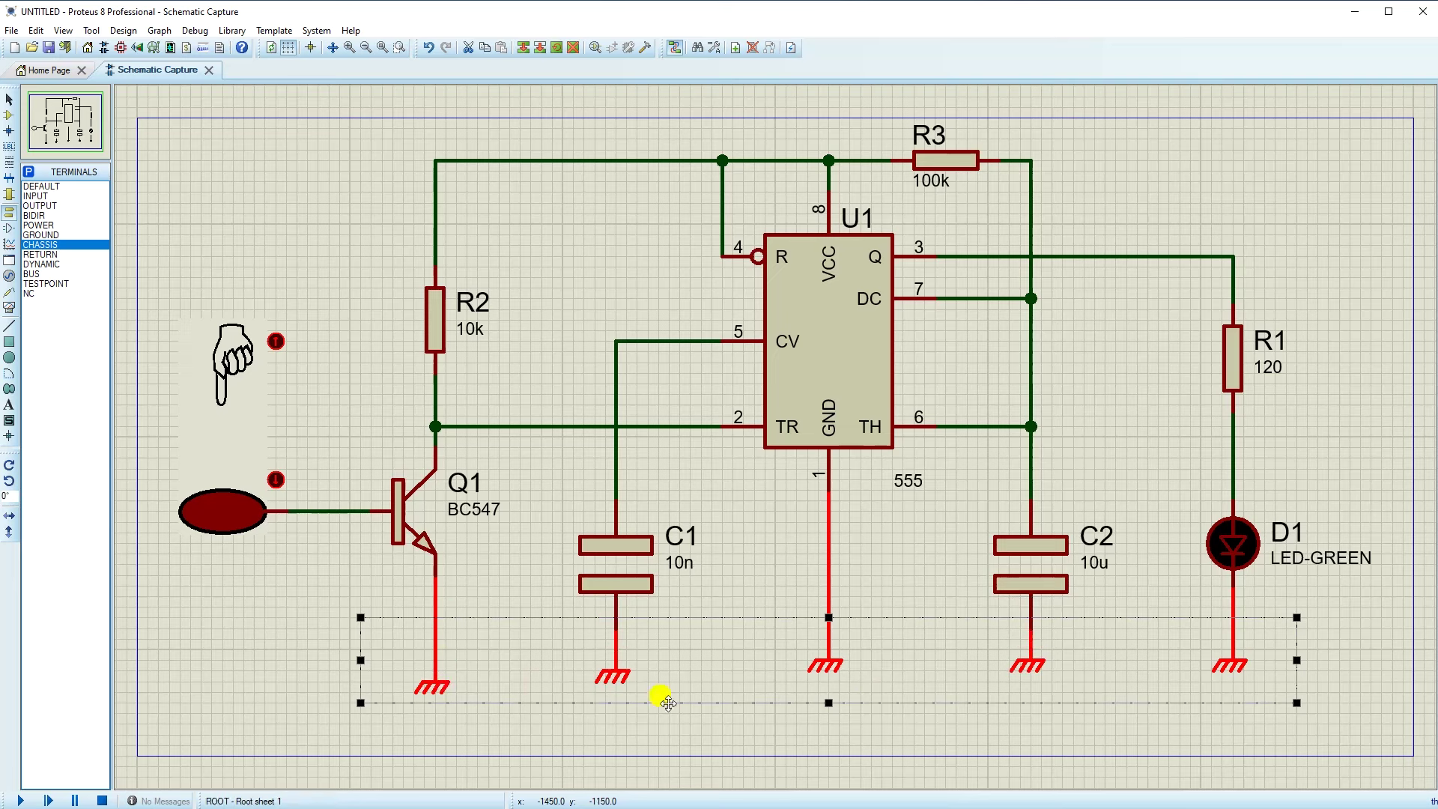
scroll(692, 704, down, 1)
drag(322, 182, 1116, 663)
drag(841, 466, 841, 494)
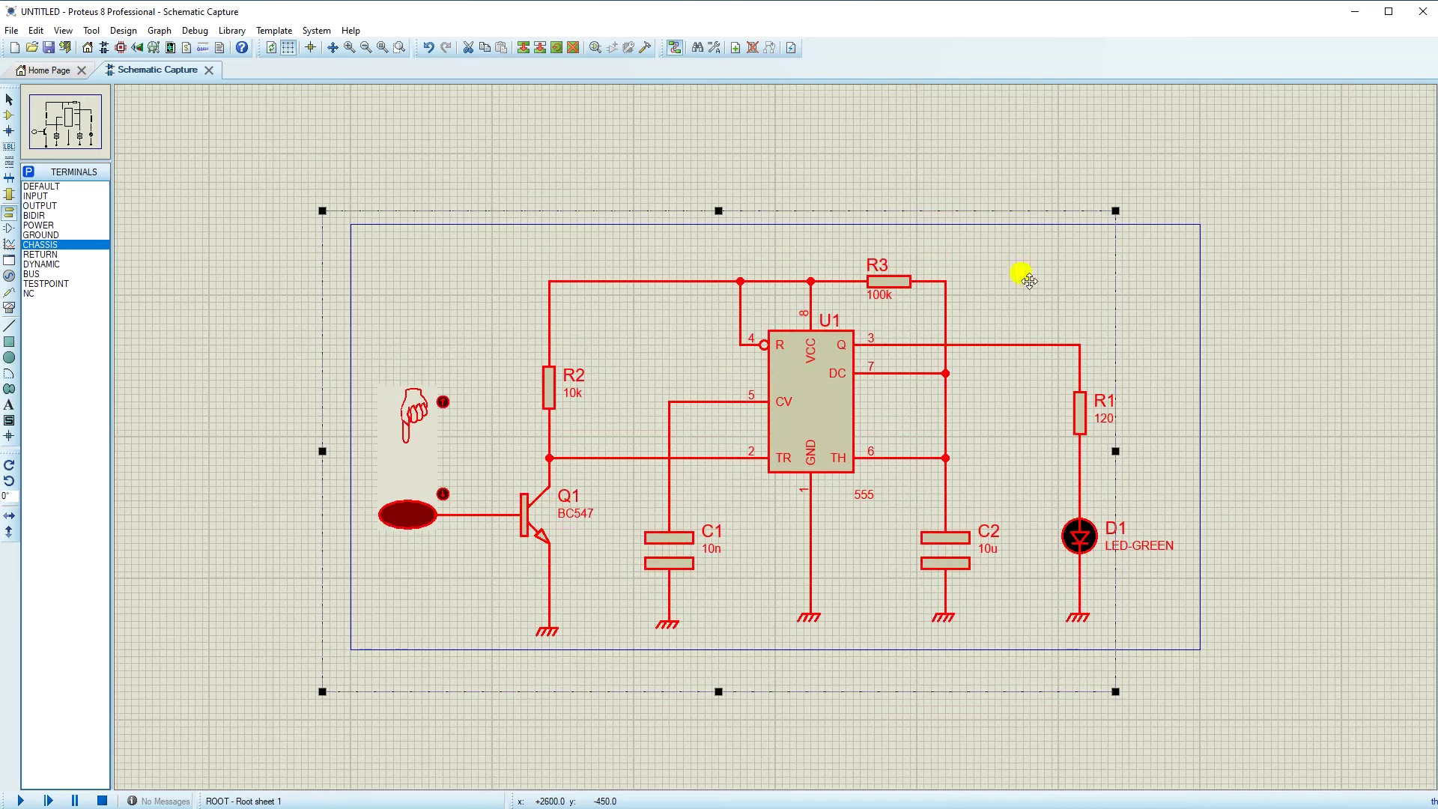
click(382, 47)
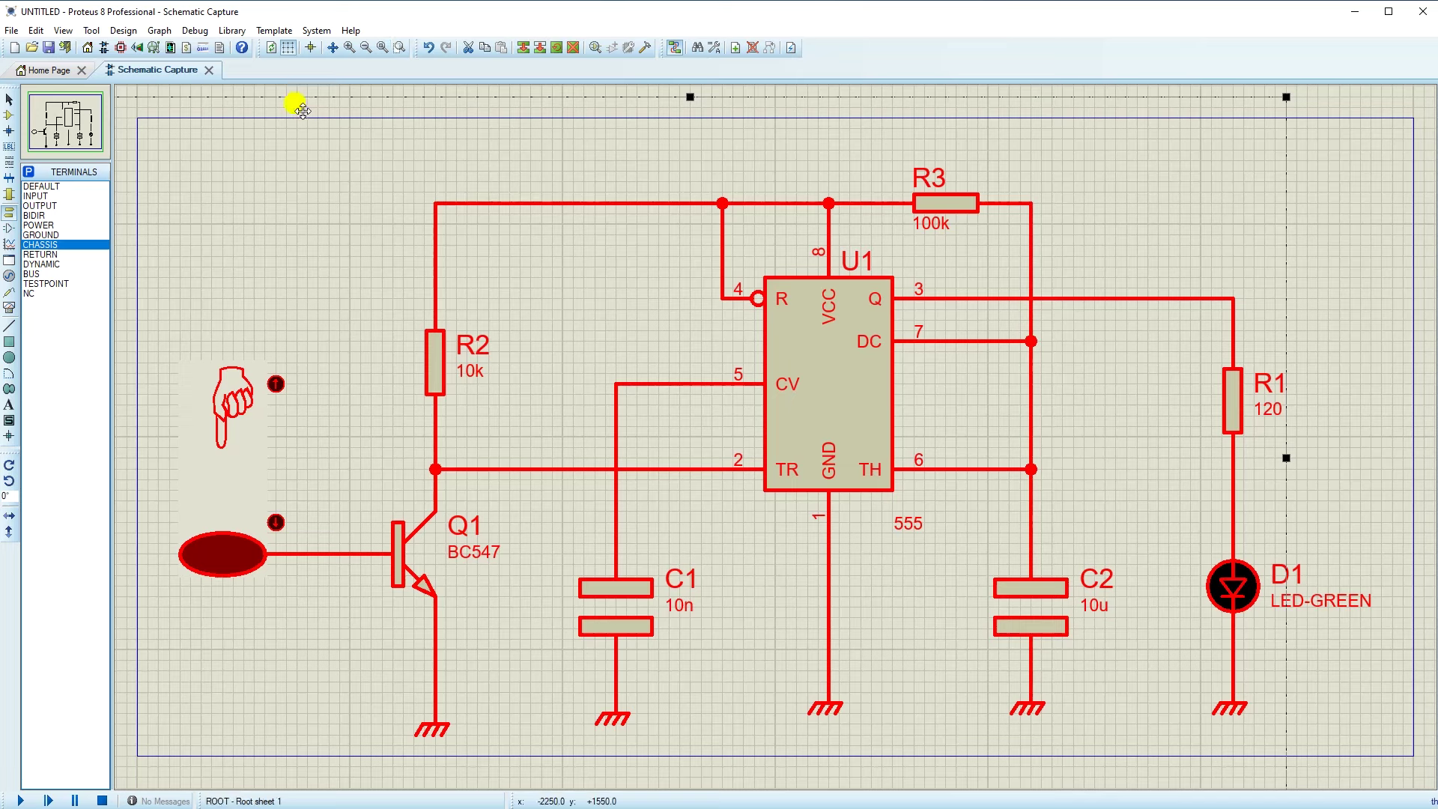
scroll(529, 243, down, 1)
click(407, 144)
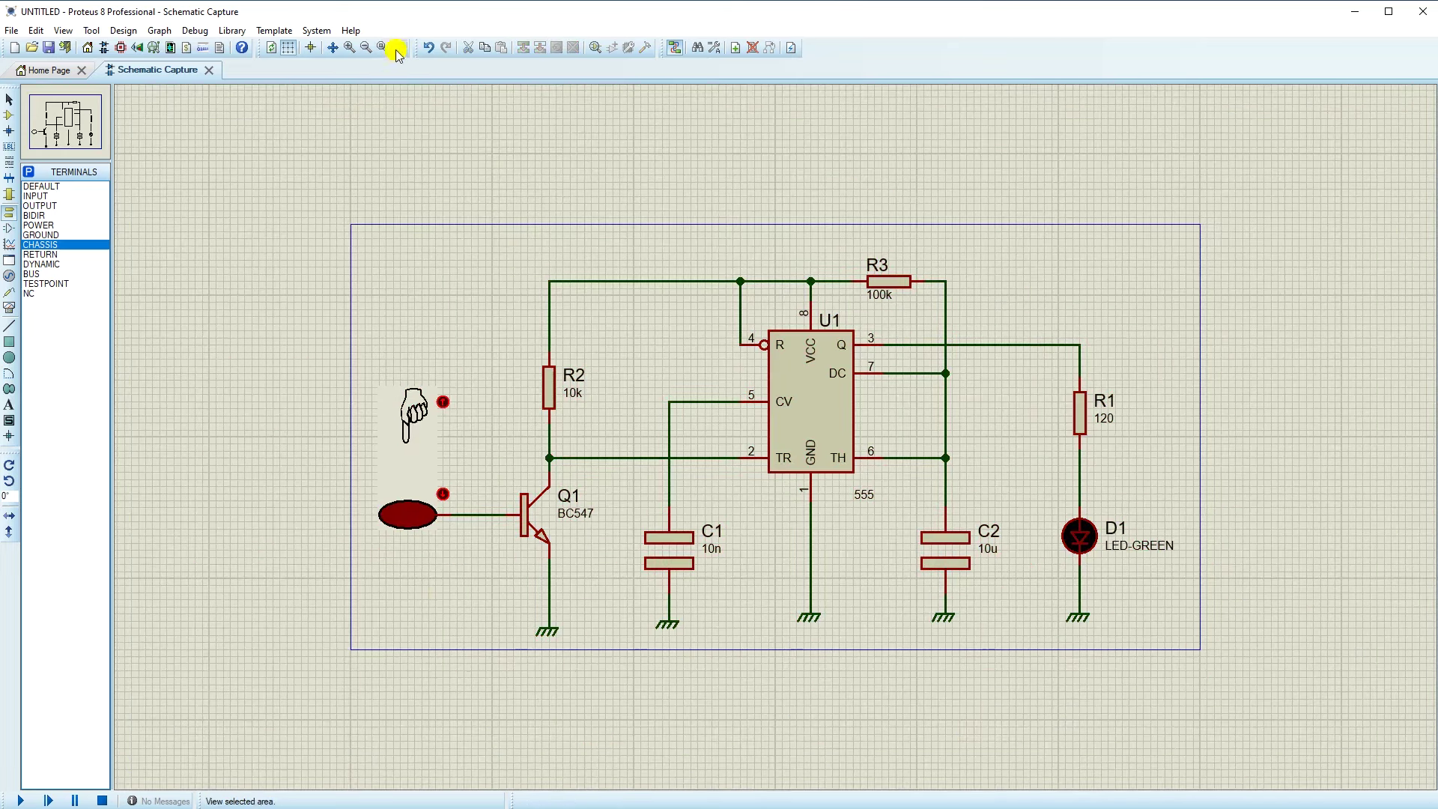
- Place a POWER terminal on the supply line's corner above R2 and label it VCC
click(387, 49)
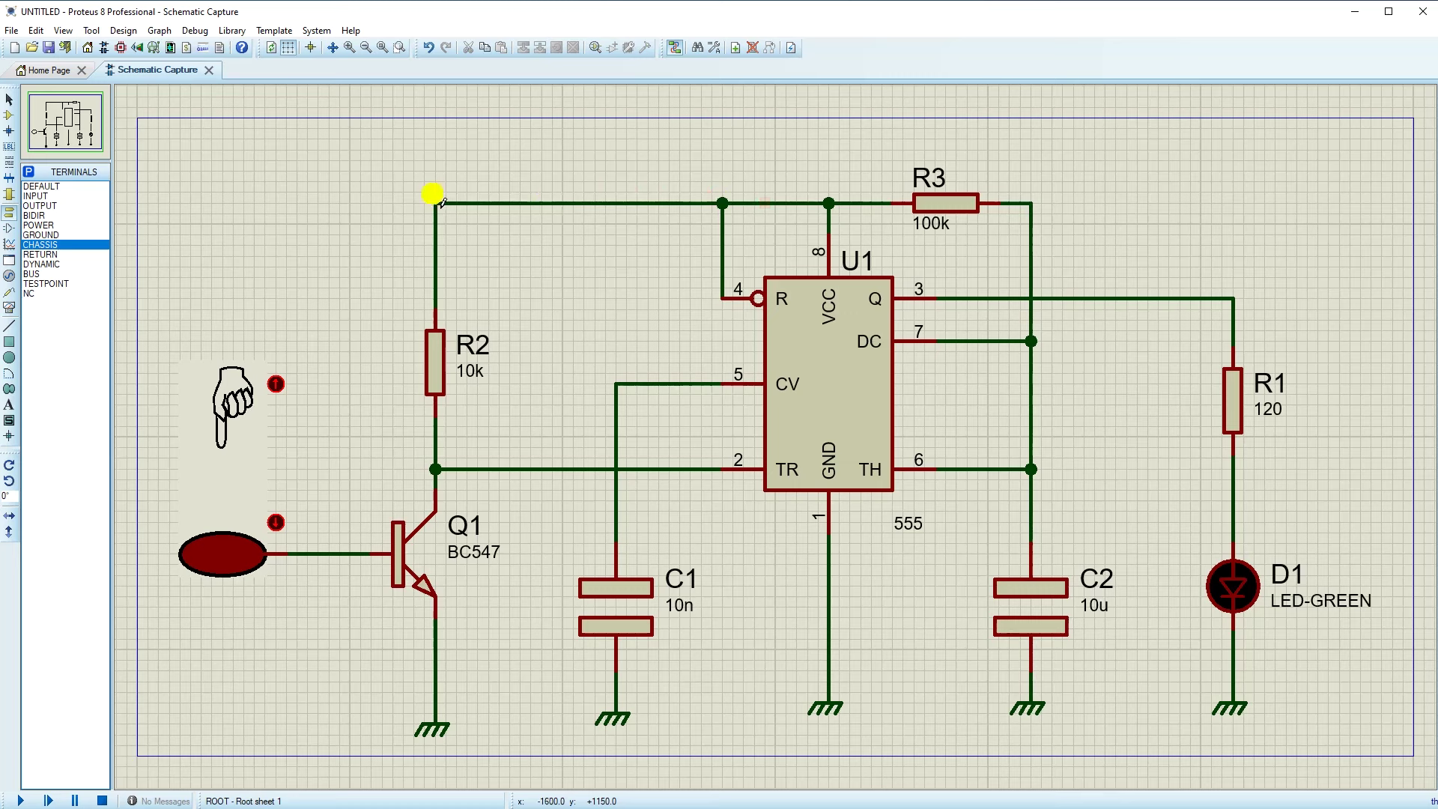
click(36, 227)
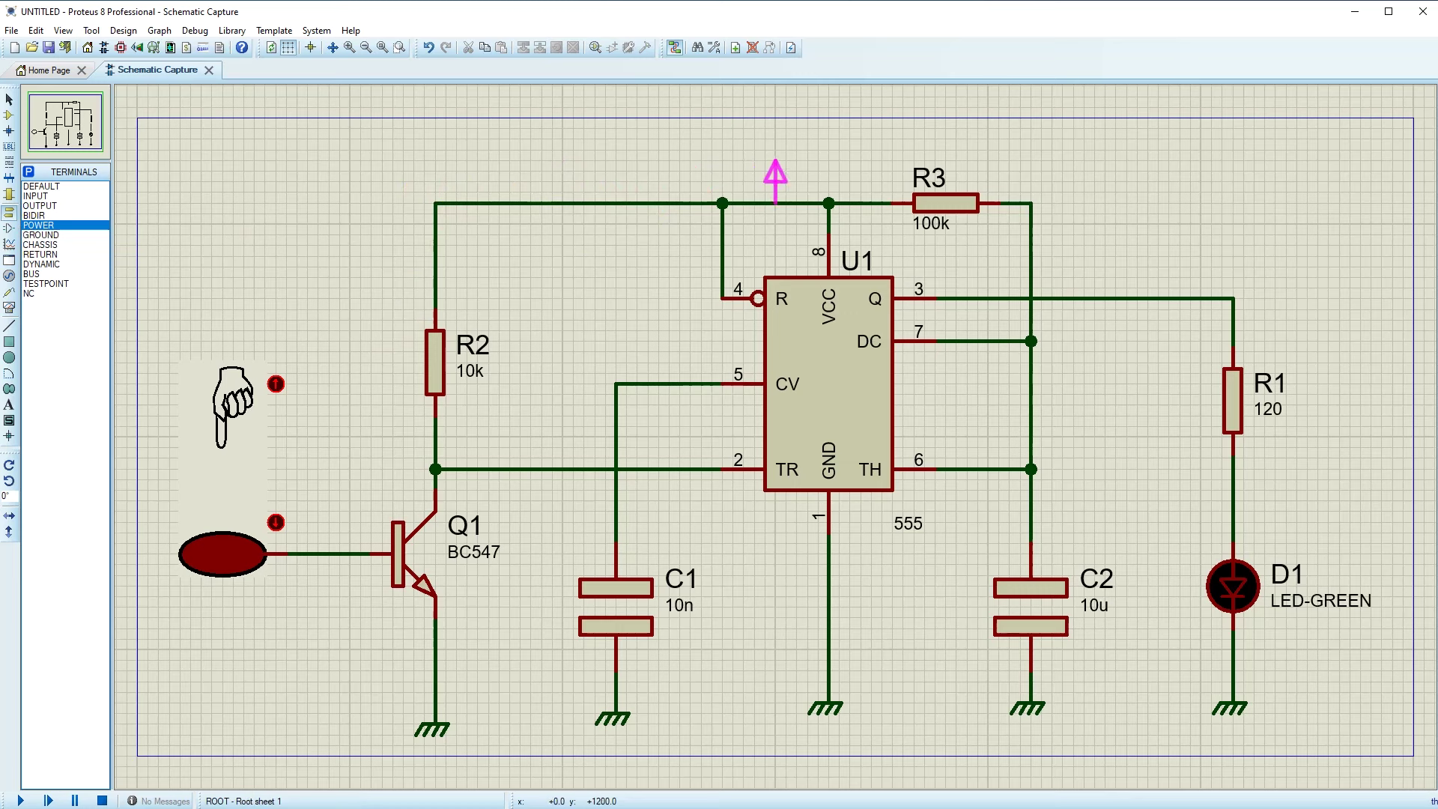
click(435, 184)
double_click(435, 176)
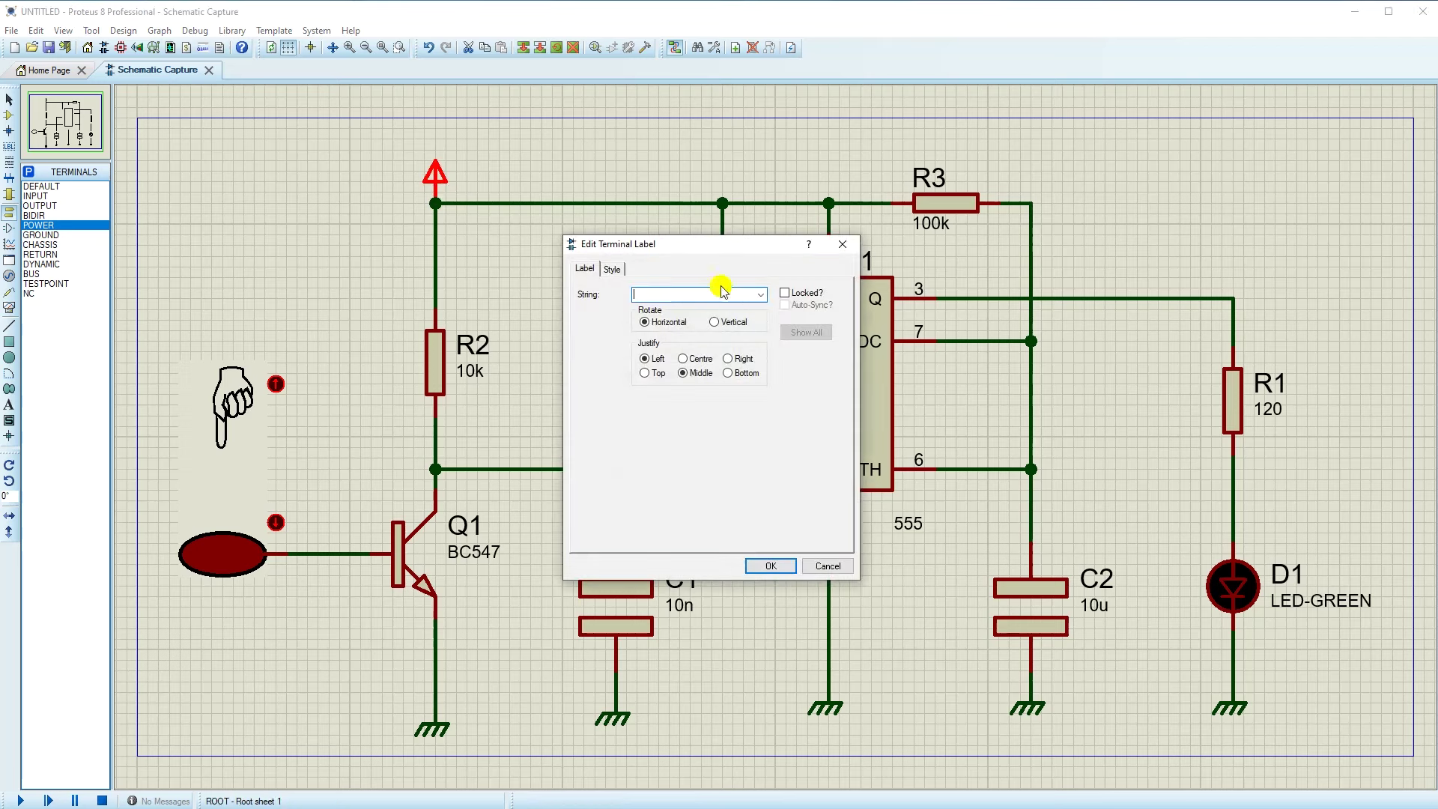
click(761, 295)
click(705, 330)
click(773, 565)
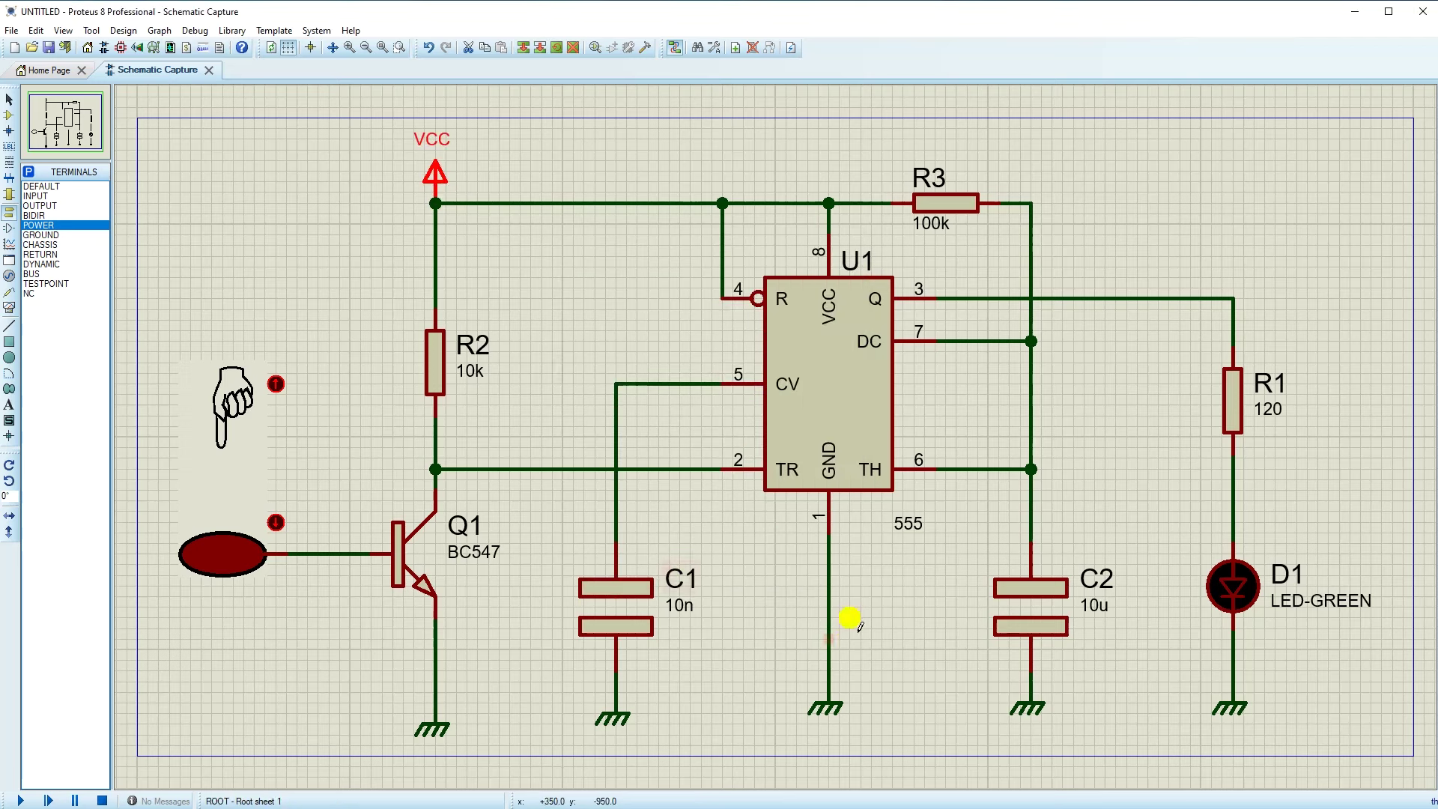
- Delete the wire from reset pin 4 to the supply line and reroute it further out from the 555
right_click(723, 249)
right_click(723, 248)
click(724, 299)
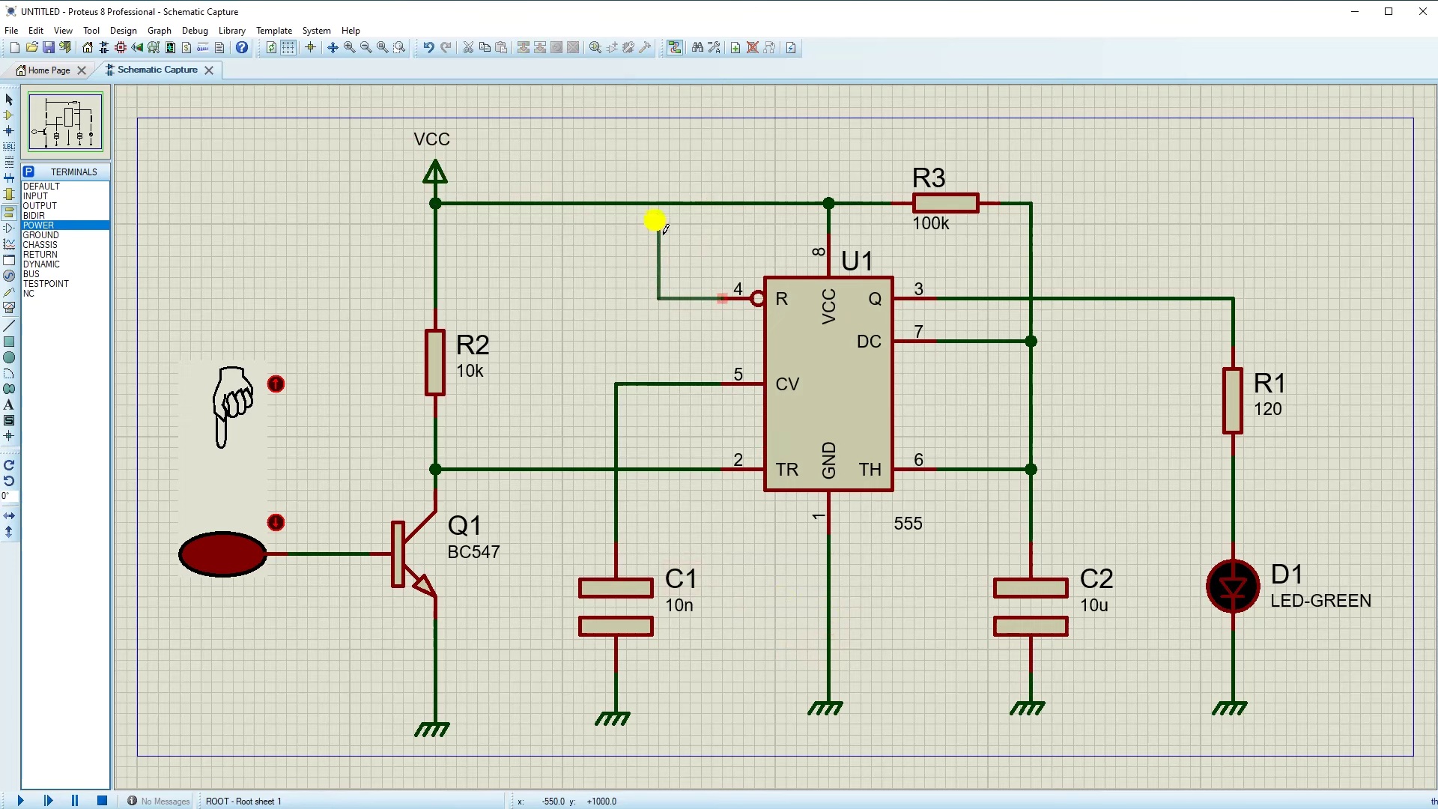
click(657, 205)
- Move capacitor C1, its ground and its wire toward the 555, in line with the reset pin 4 wire
drag(552, 363, 679, 766)
drag(650, 585, 693, 585)
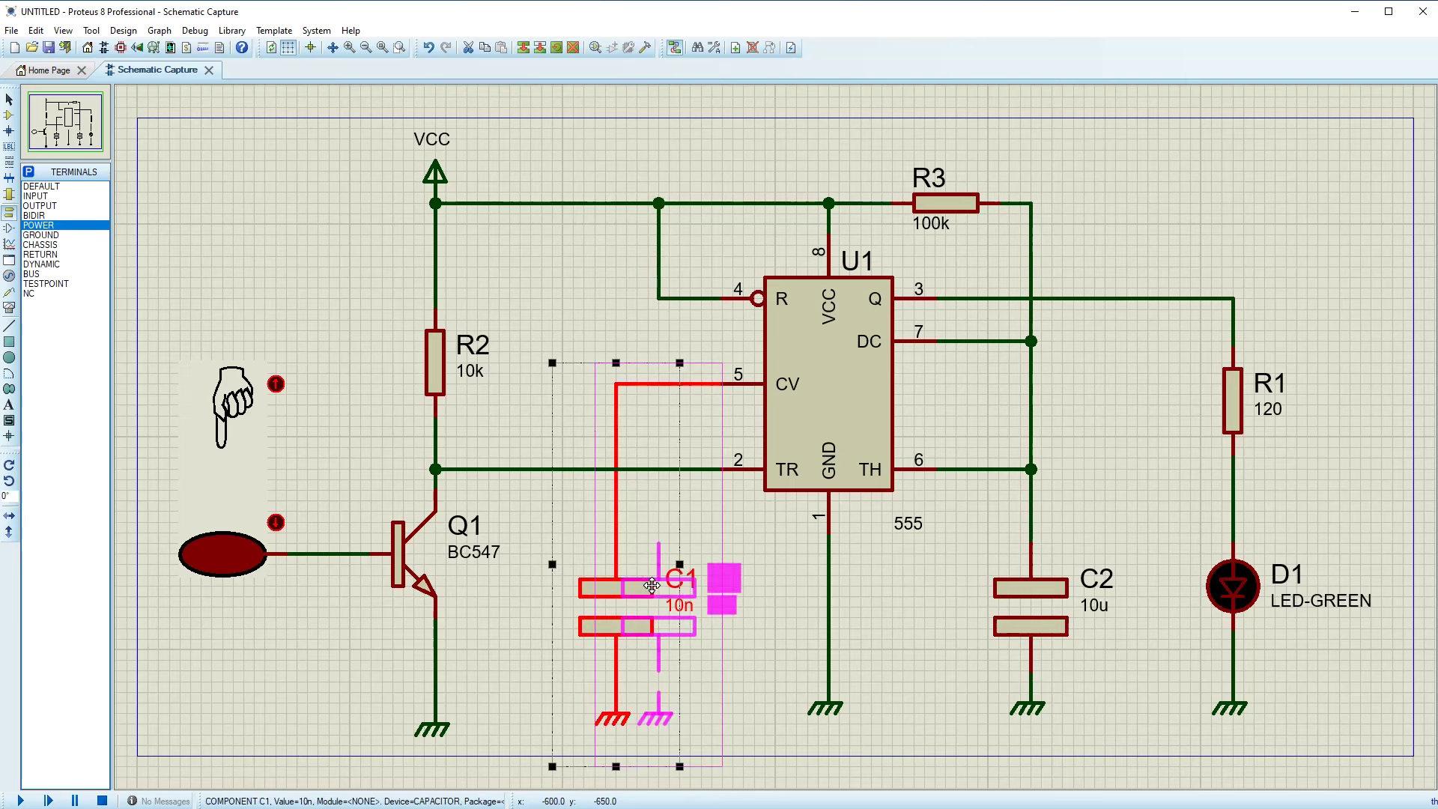
click(484, 265)
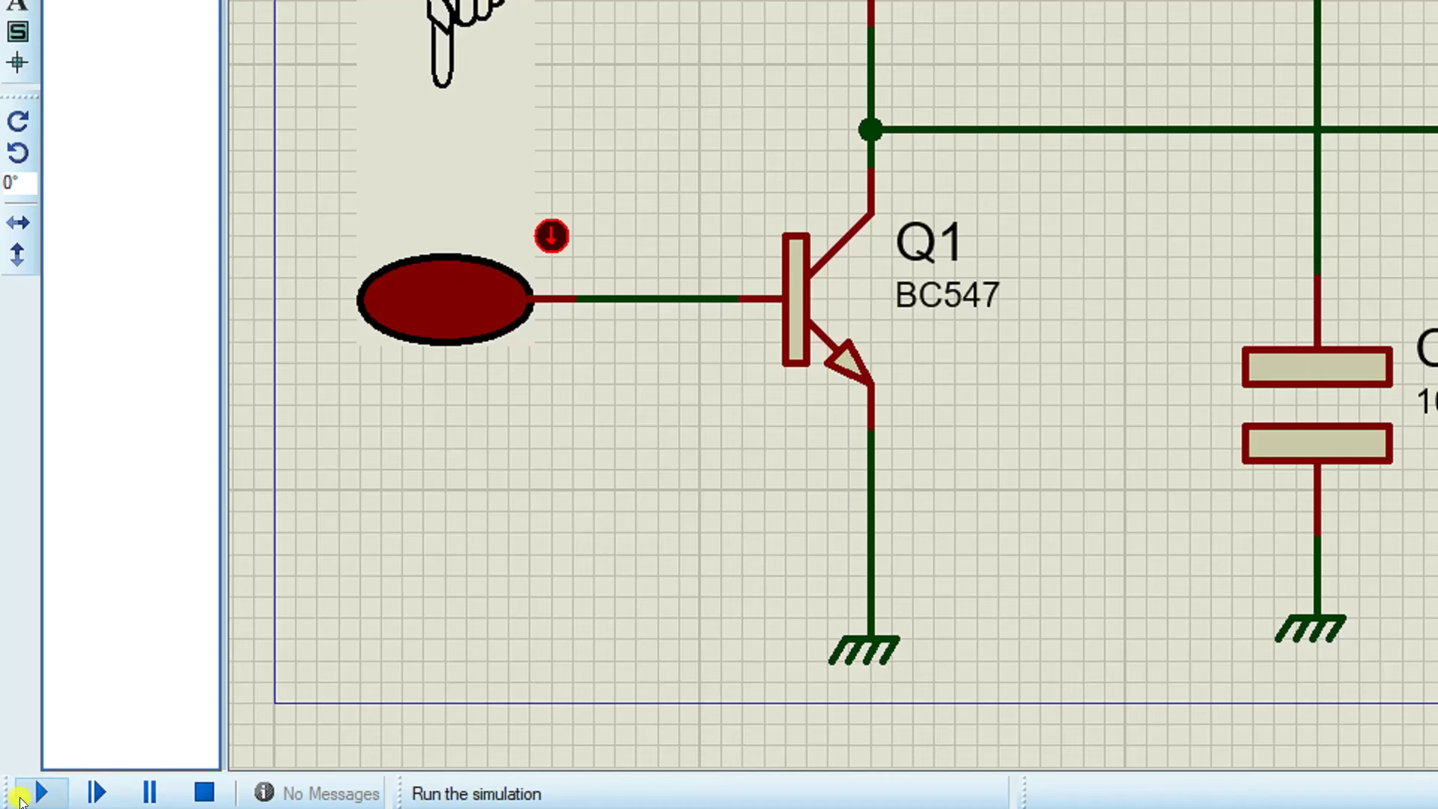
- Run the simulation and test the touchpad by lowering the finger onto it, lifting it off and lowering it again
click(37, 796)
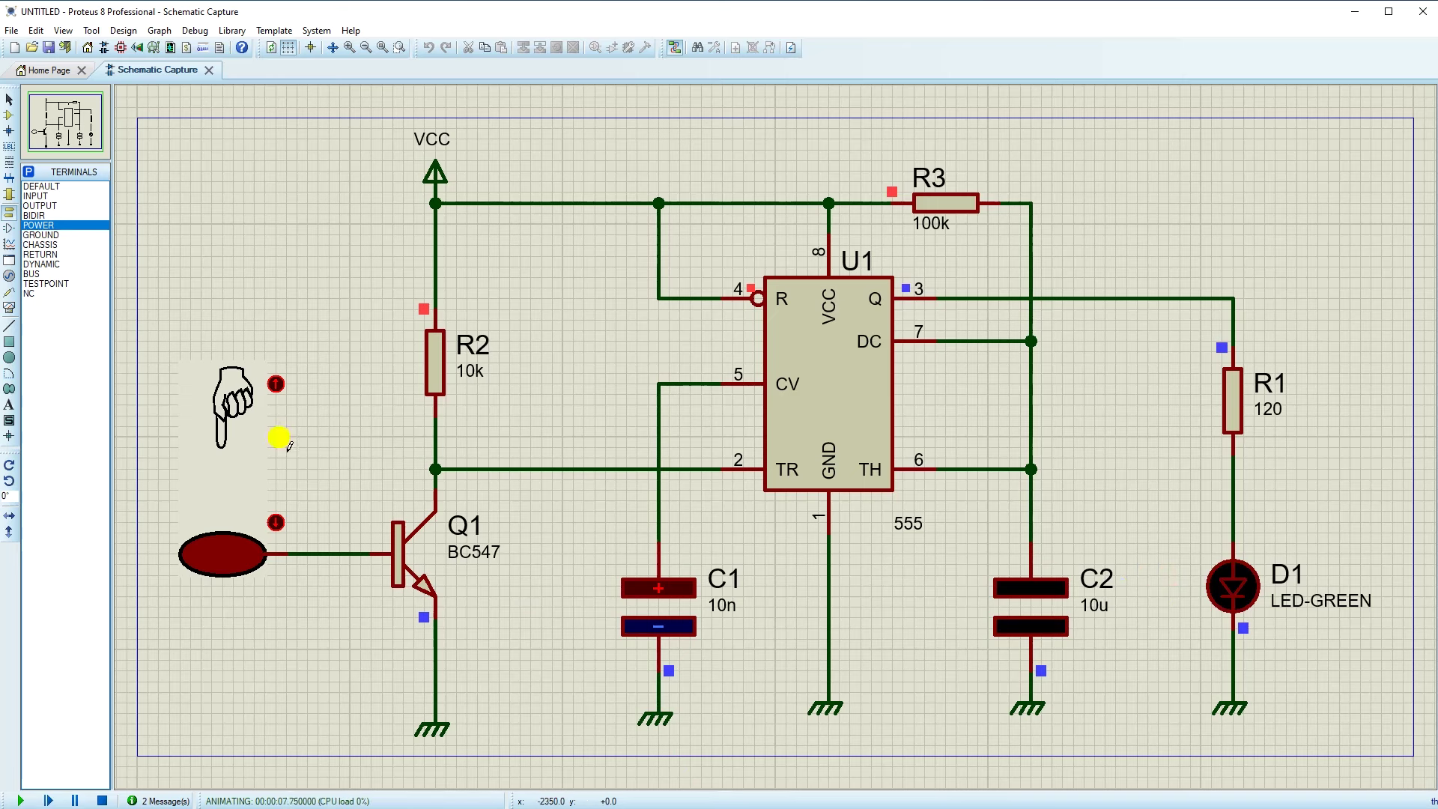
click(285, 527)
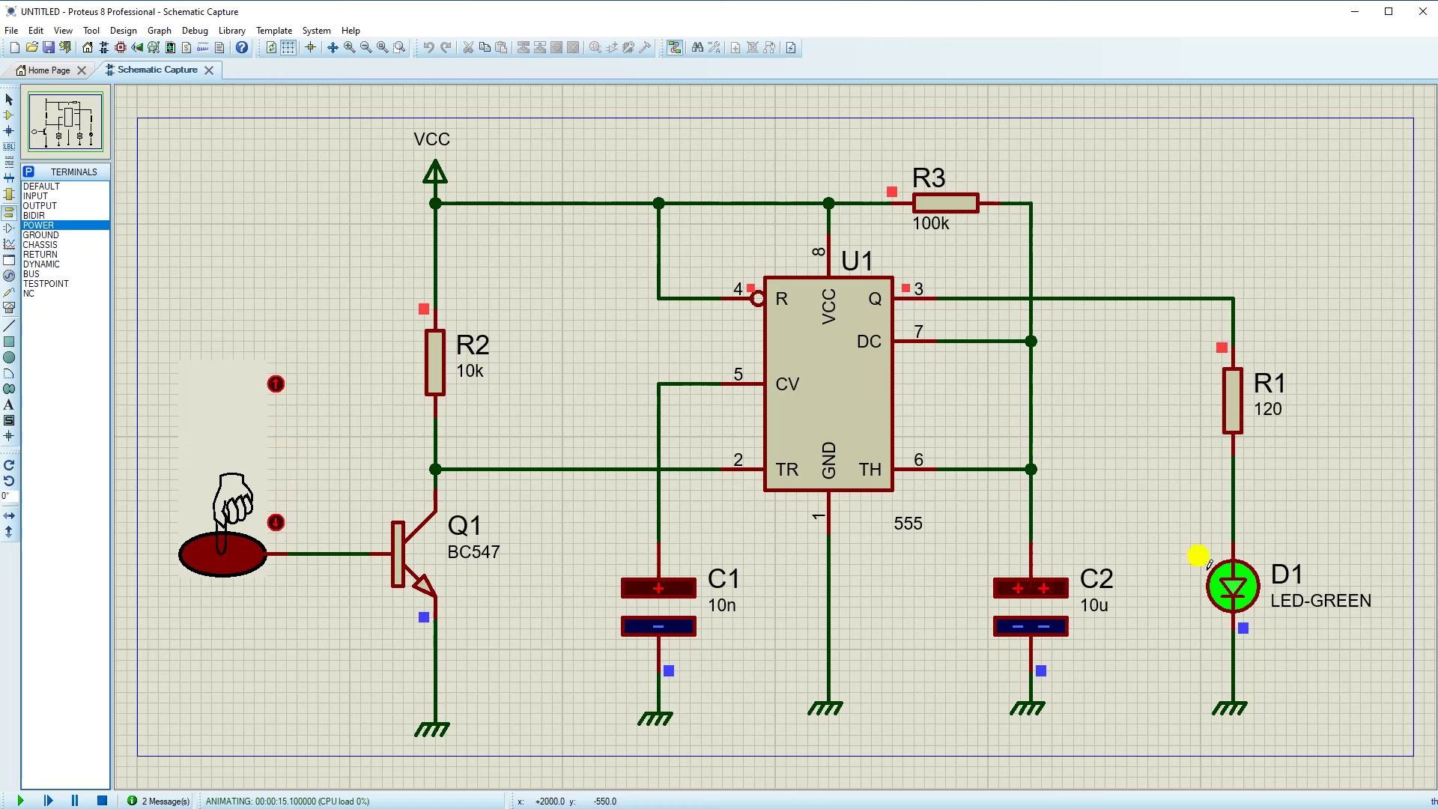
click(277, 384)
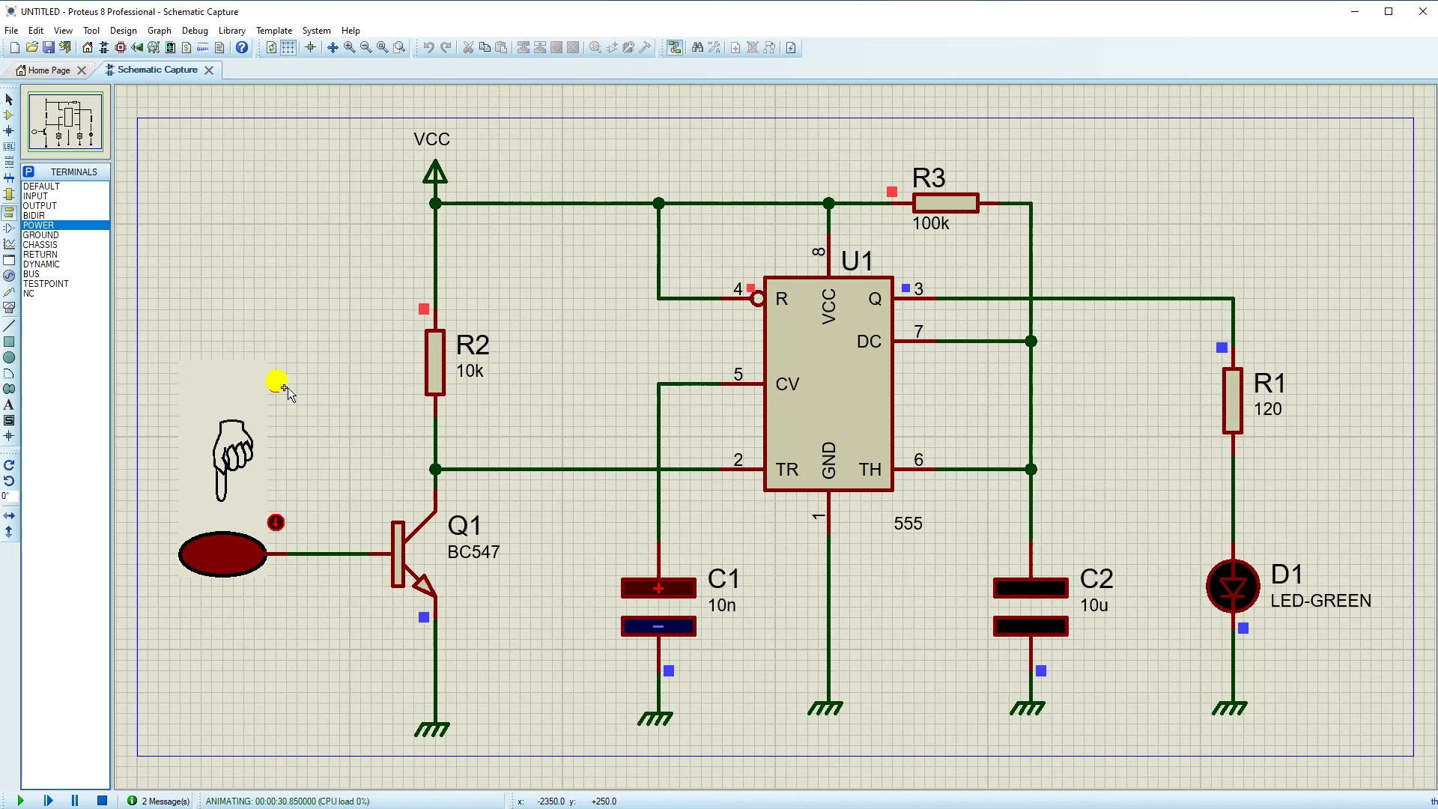
click(277, 523)
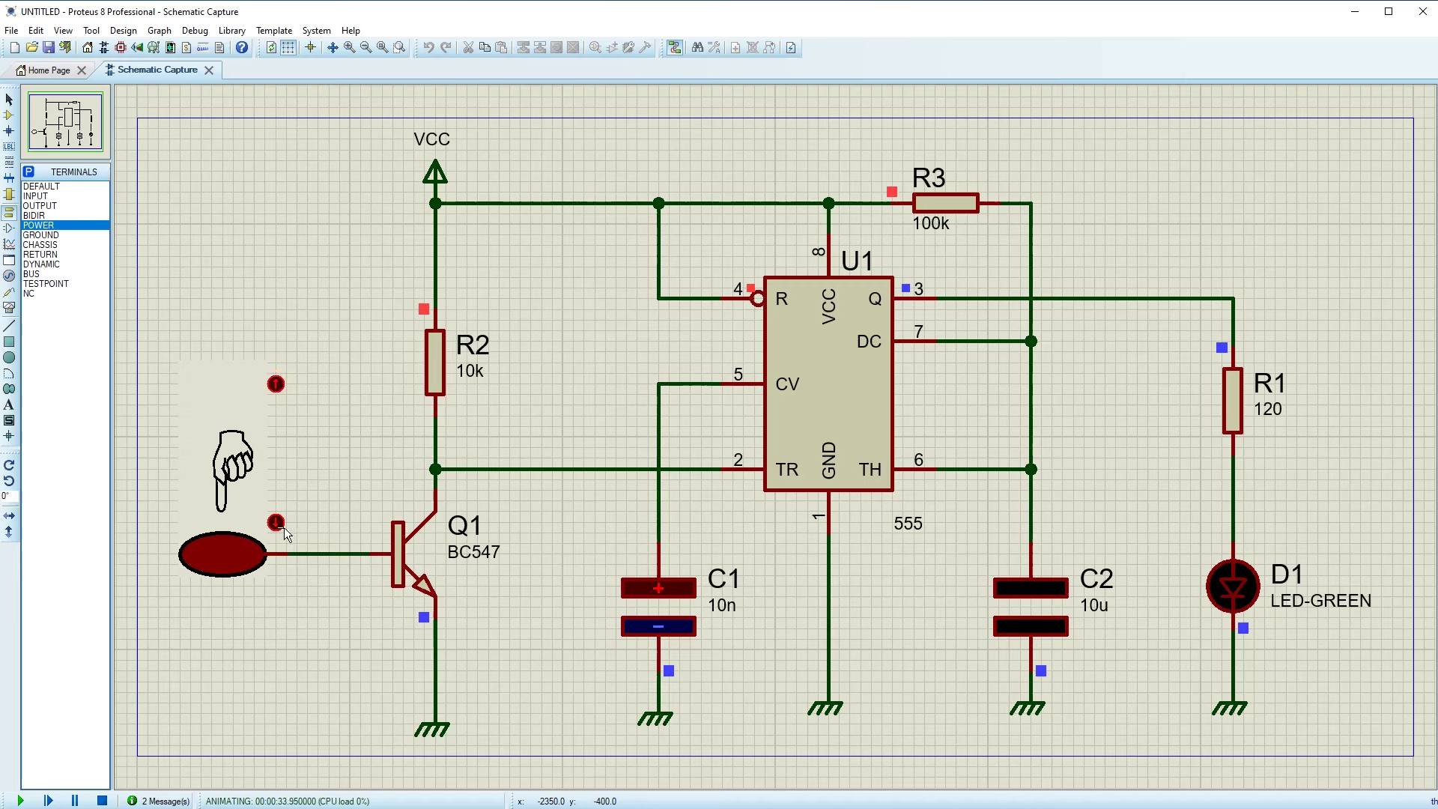
click(283, 526)
- Repeat the touch test by lifting and lowering the finger over the touchpad twice more, and stop the simulation
click(278, 390)
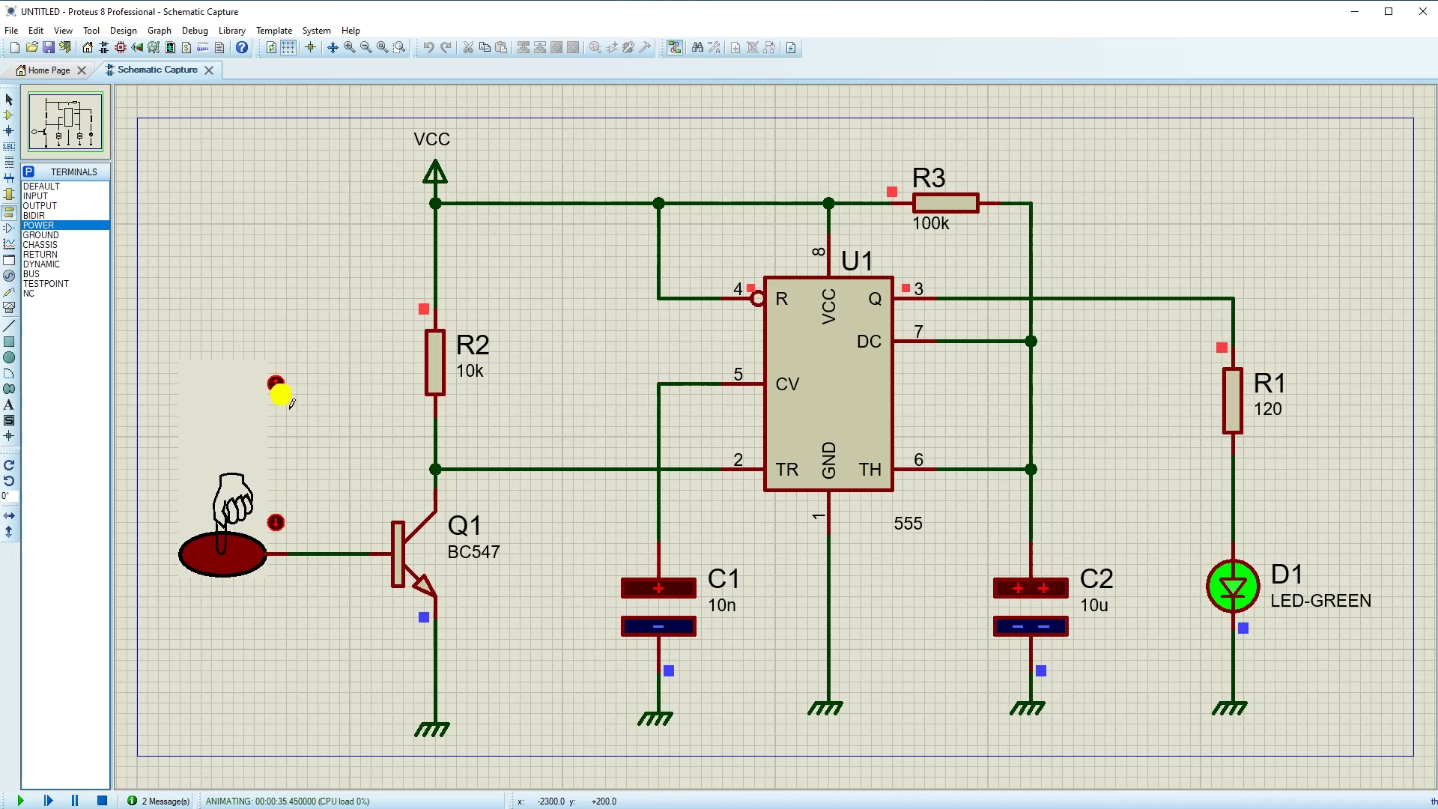
click(284, 397)
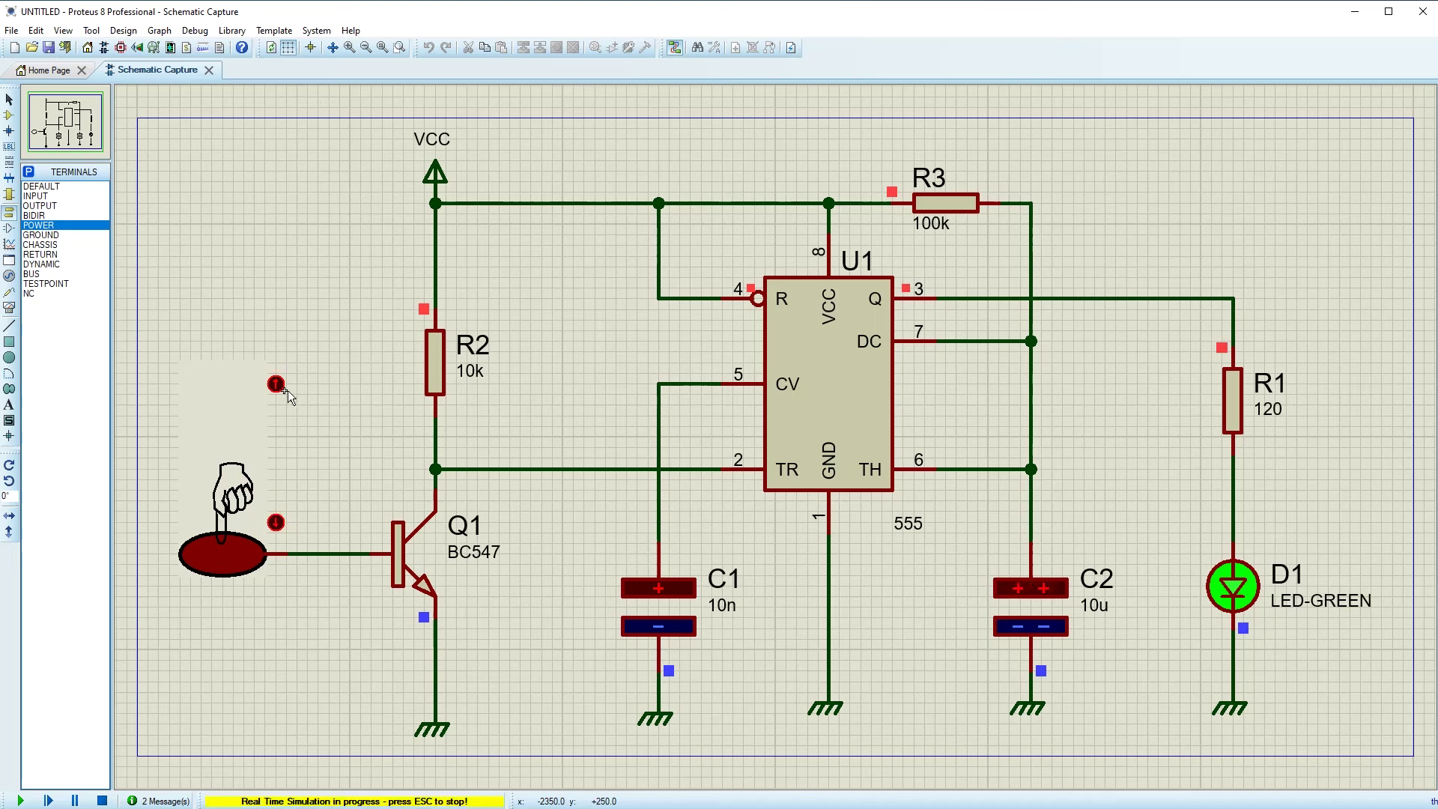
click(282, 514)
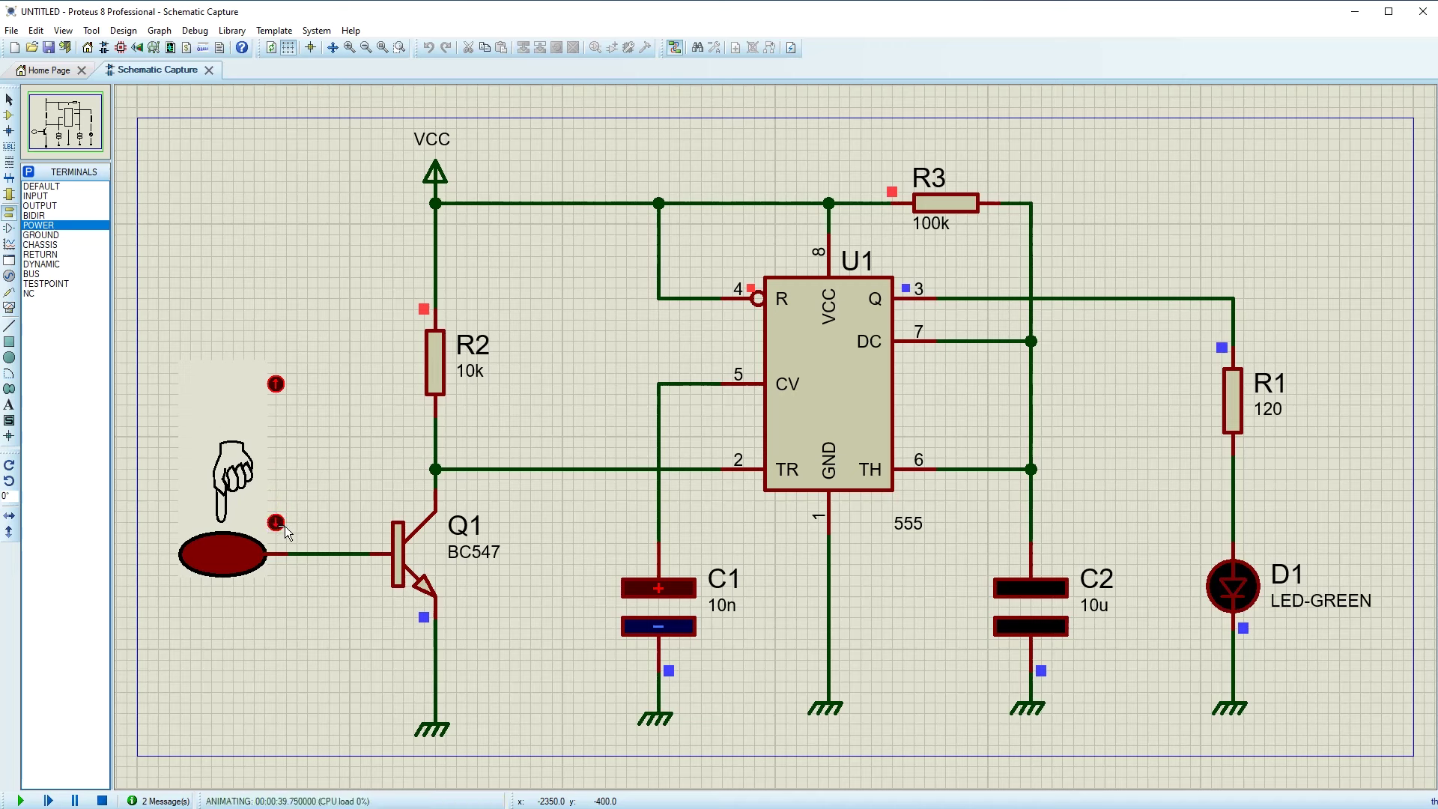
click(278, 384)
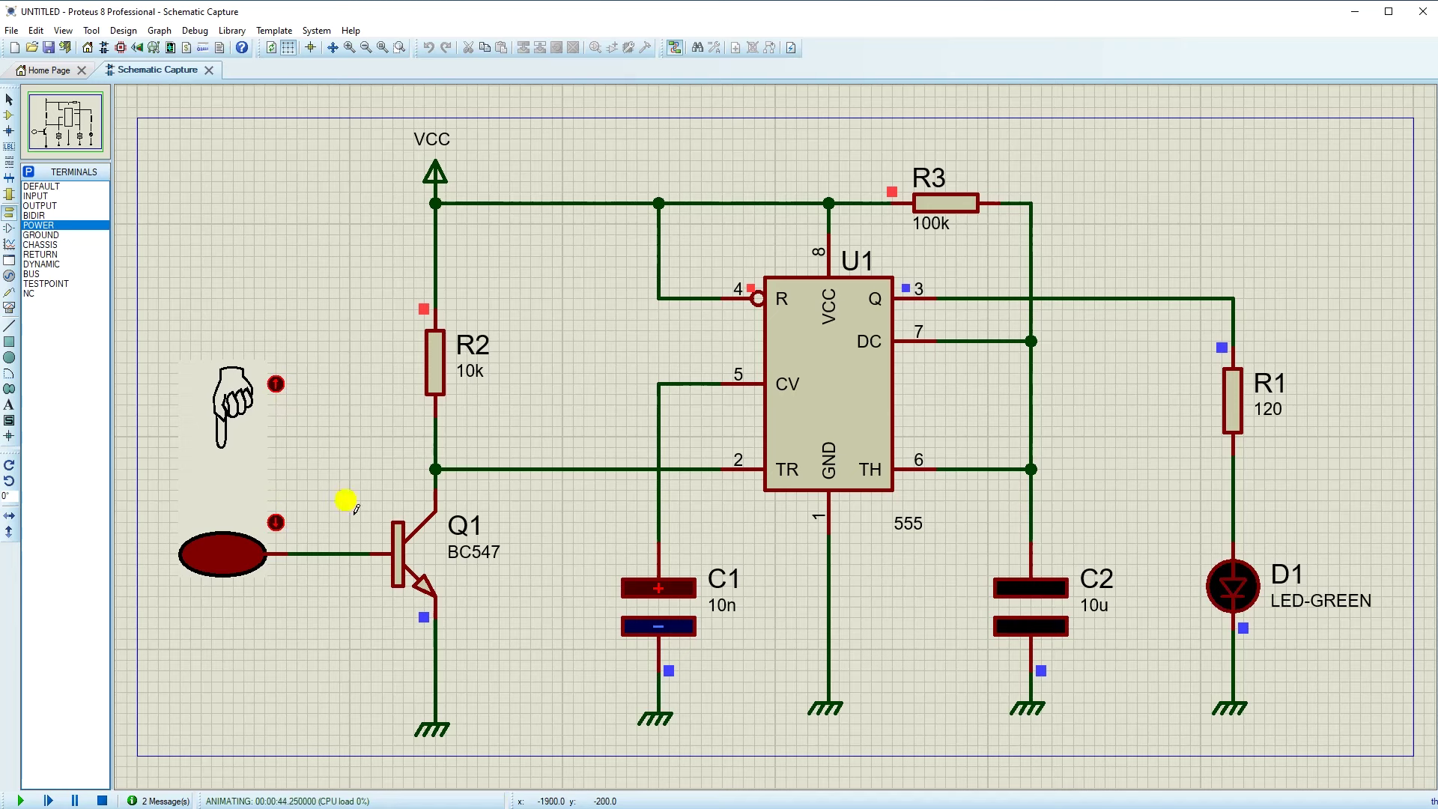
click(276, 520)
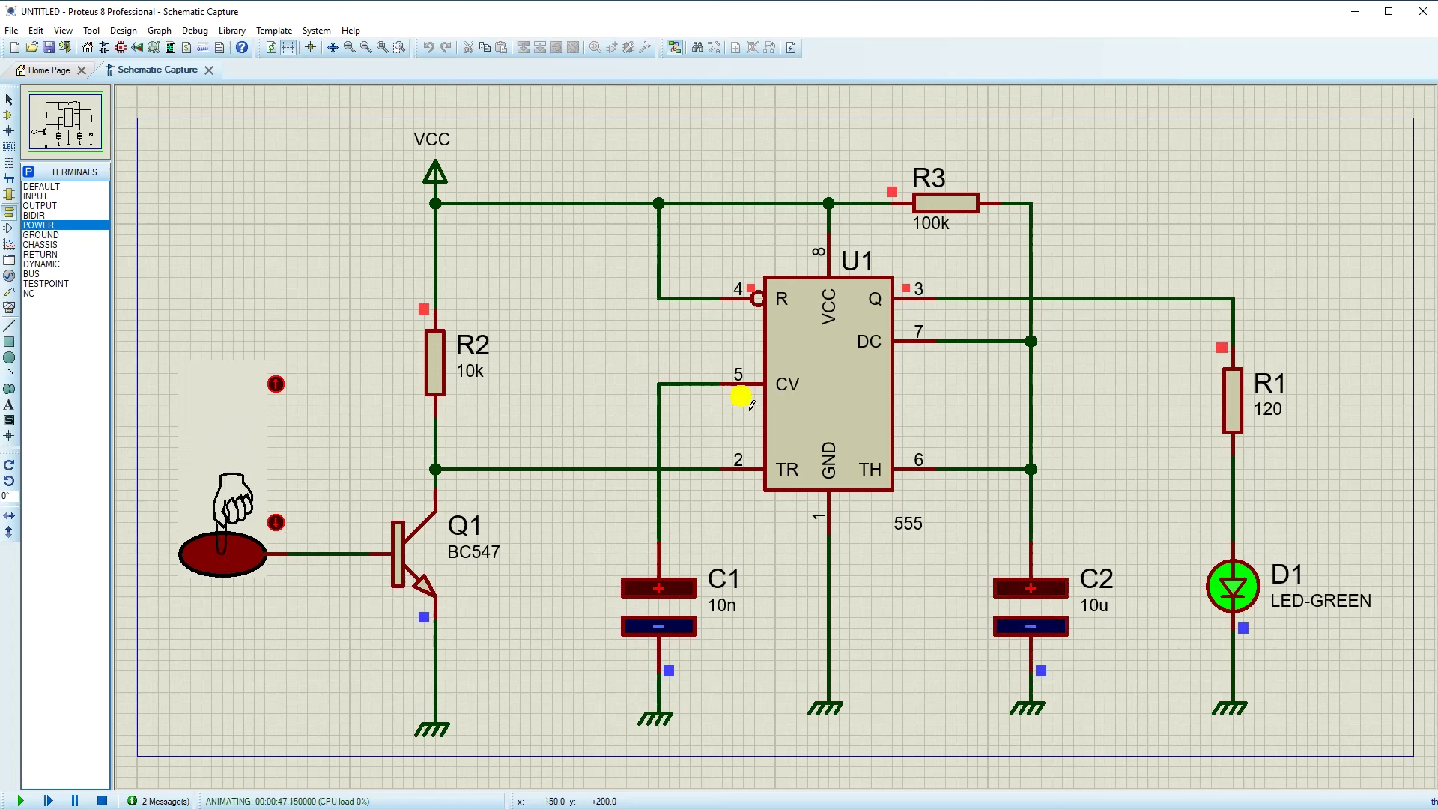
click(47, 801)
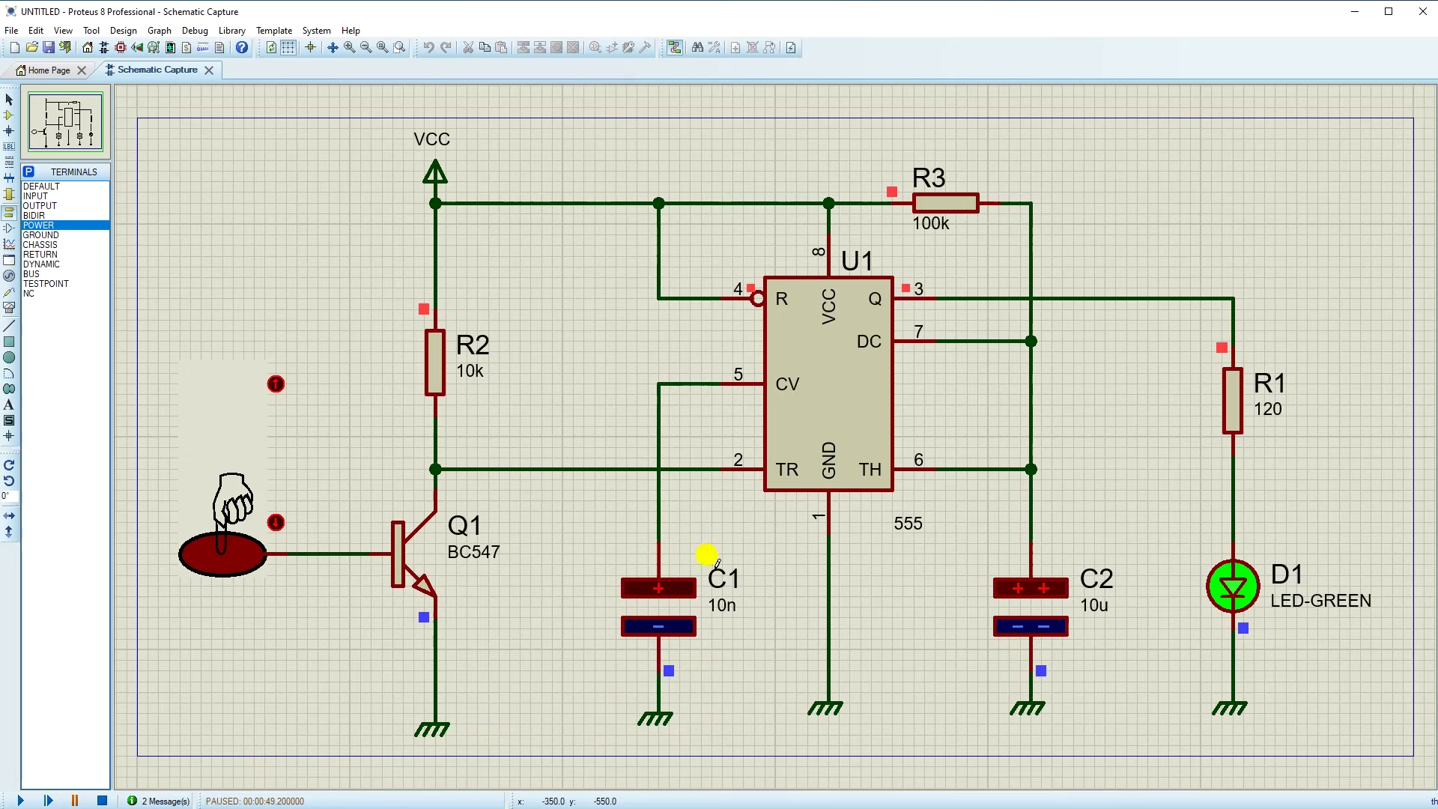
click(104, 801)
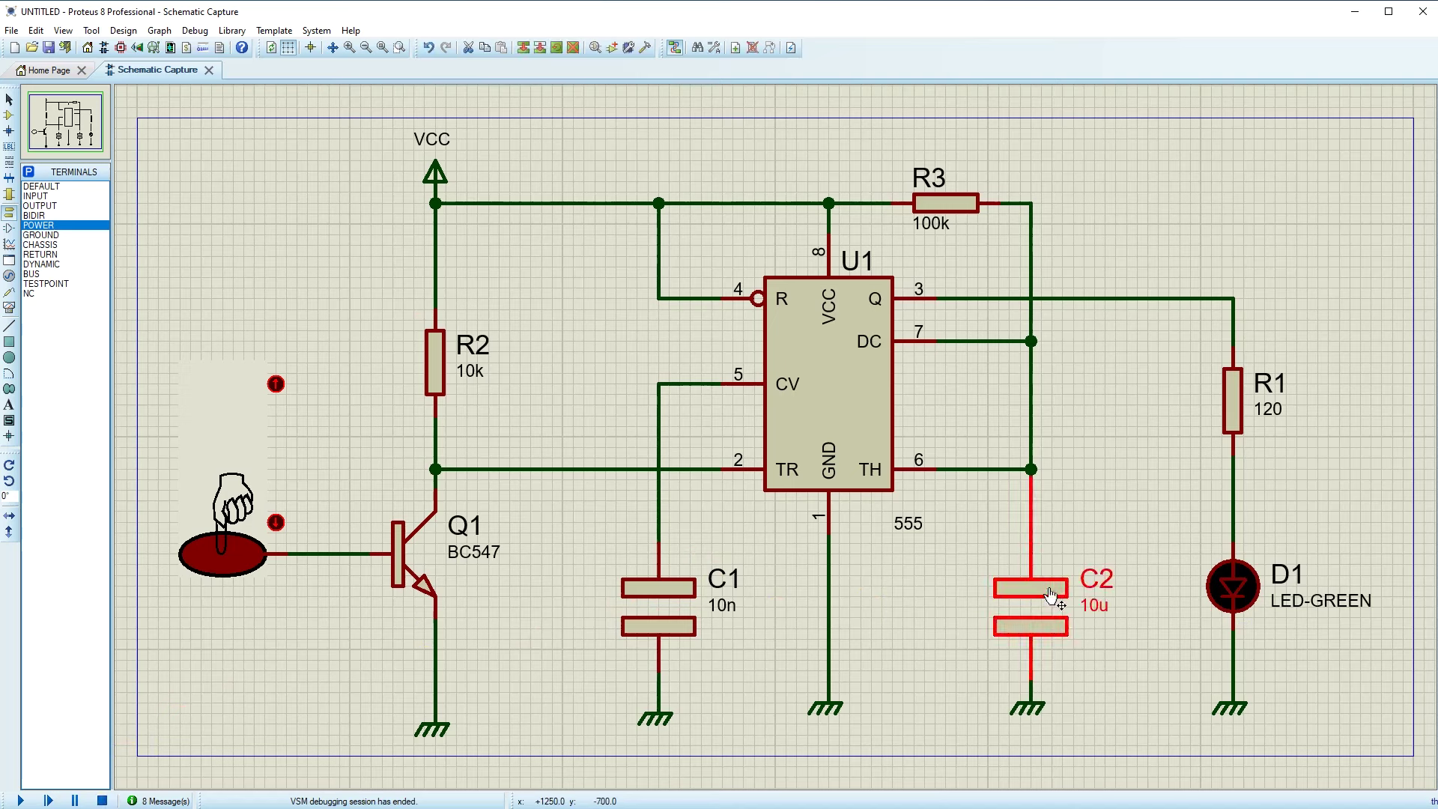
- Set the capacitance of C2 to 100u
double_click(1052, 596)
click(642, 320)
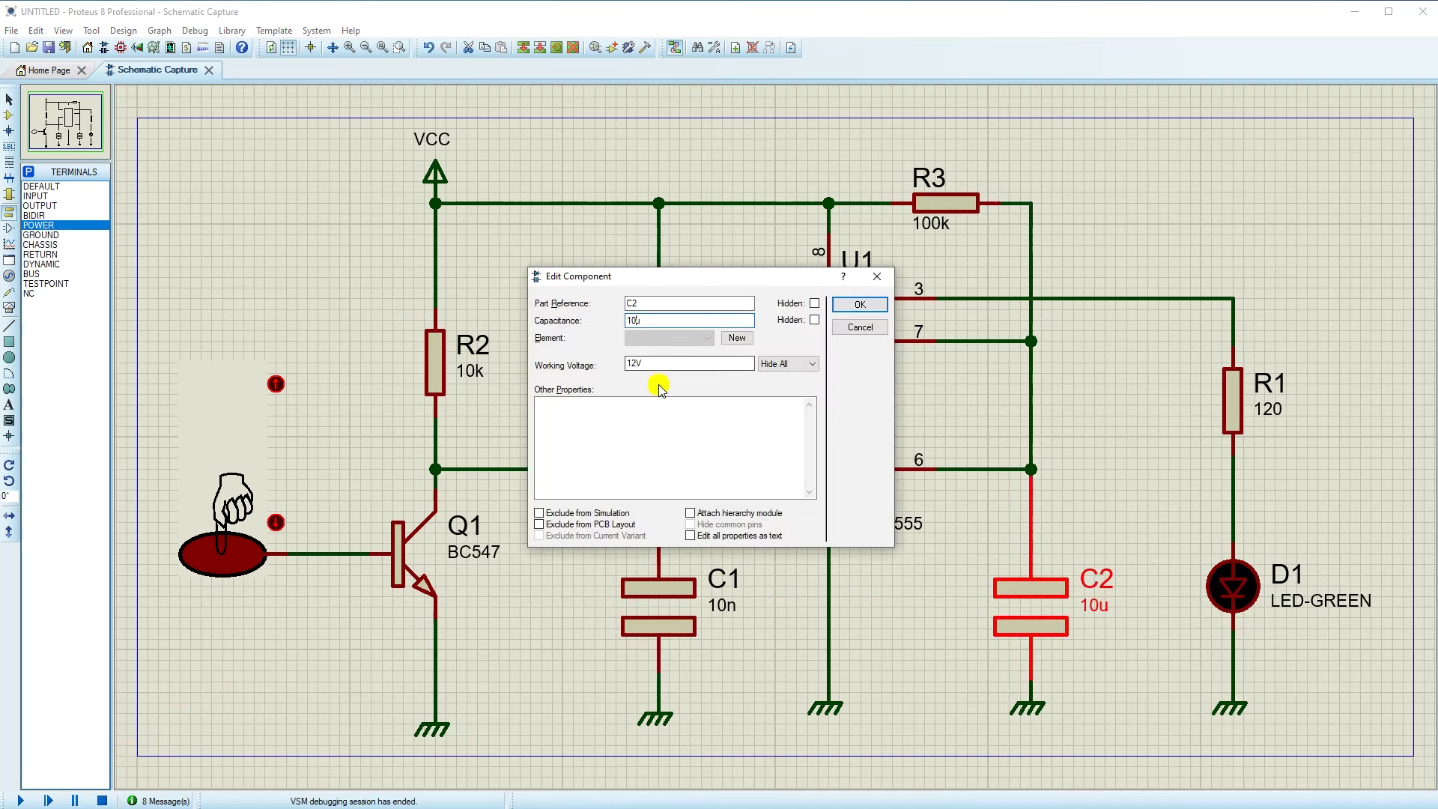
text(0)
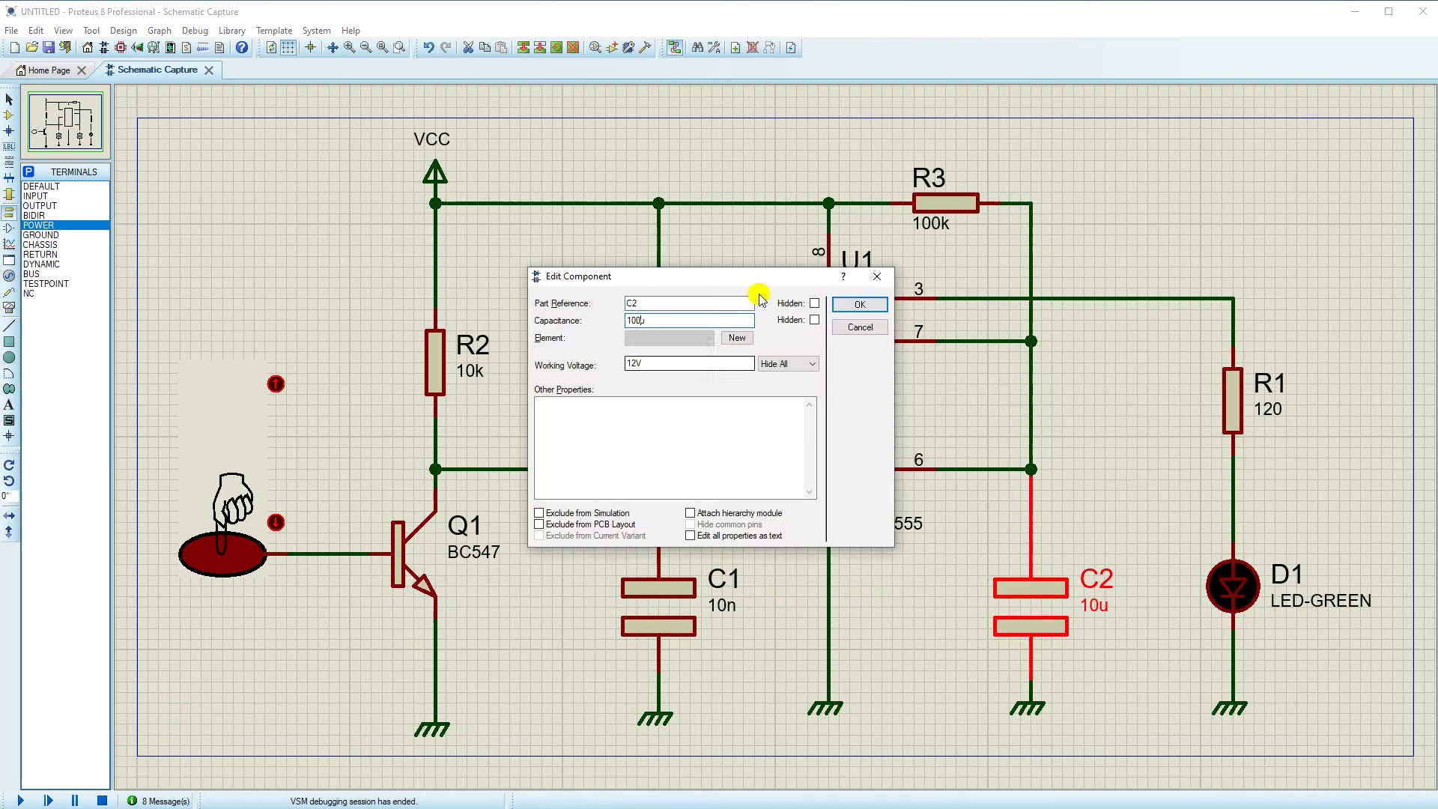
click(863, 307)
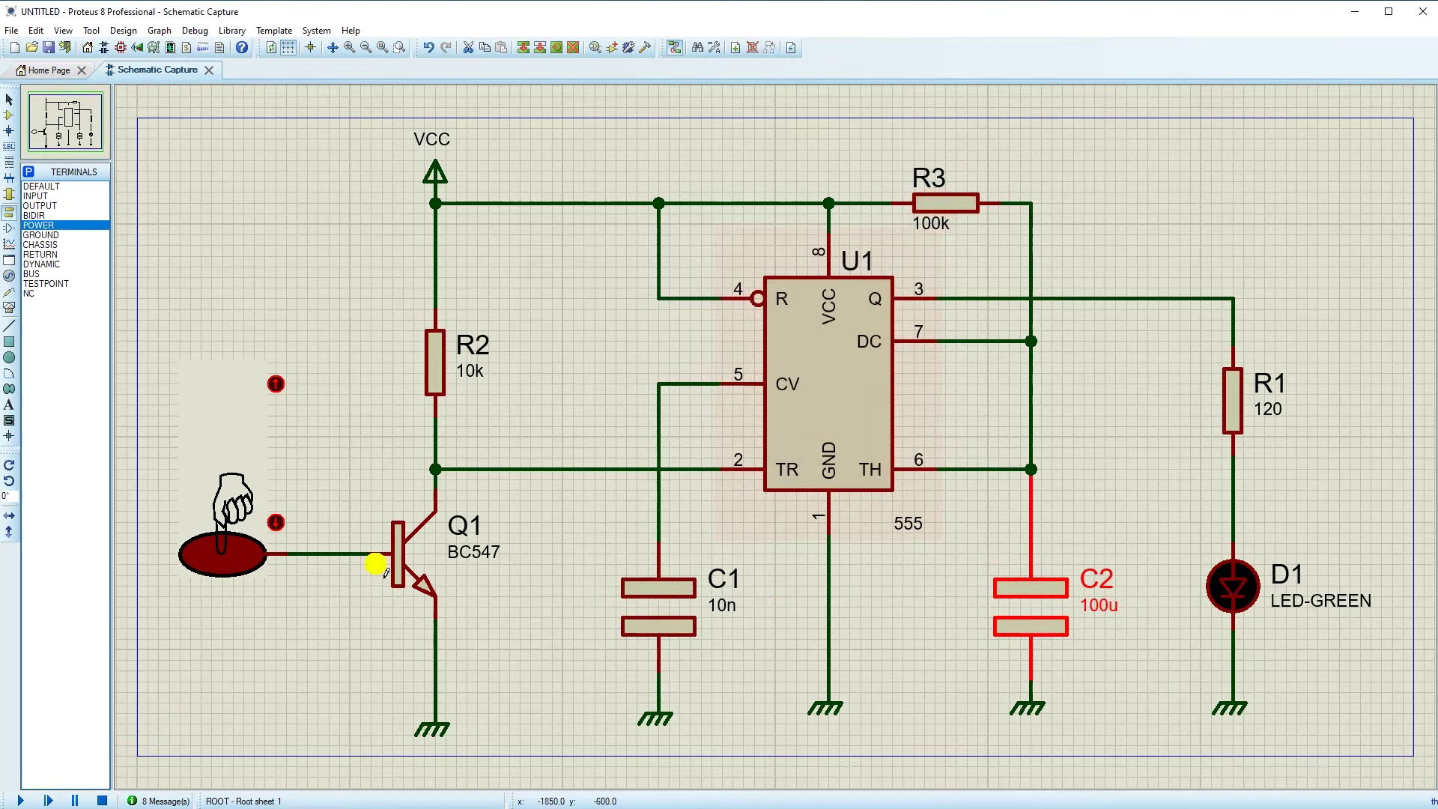
- Simulate the circuit with C2 at 100u, lift the finger and lower it back onto the touchpad, and stop the simulation
click(21, 801)
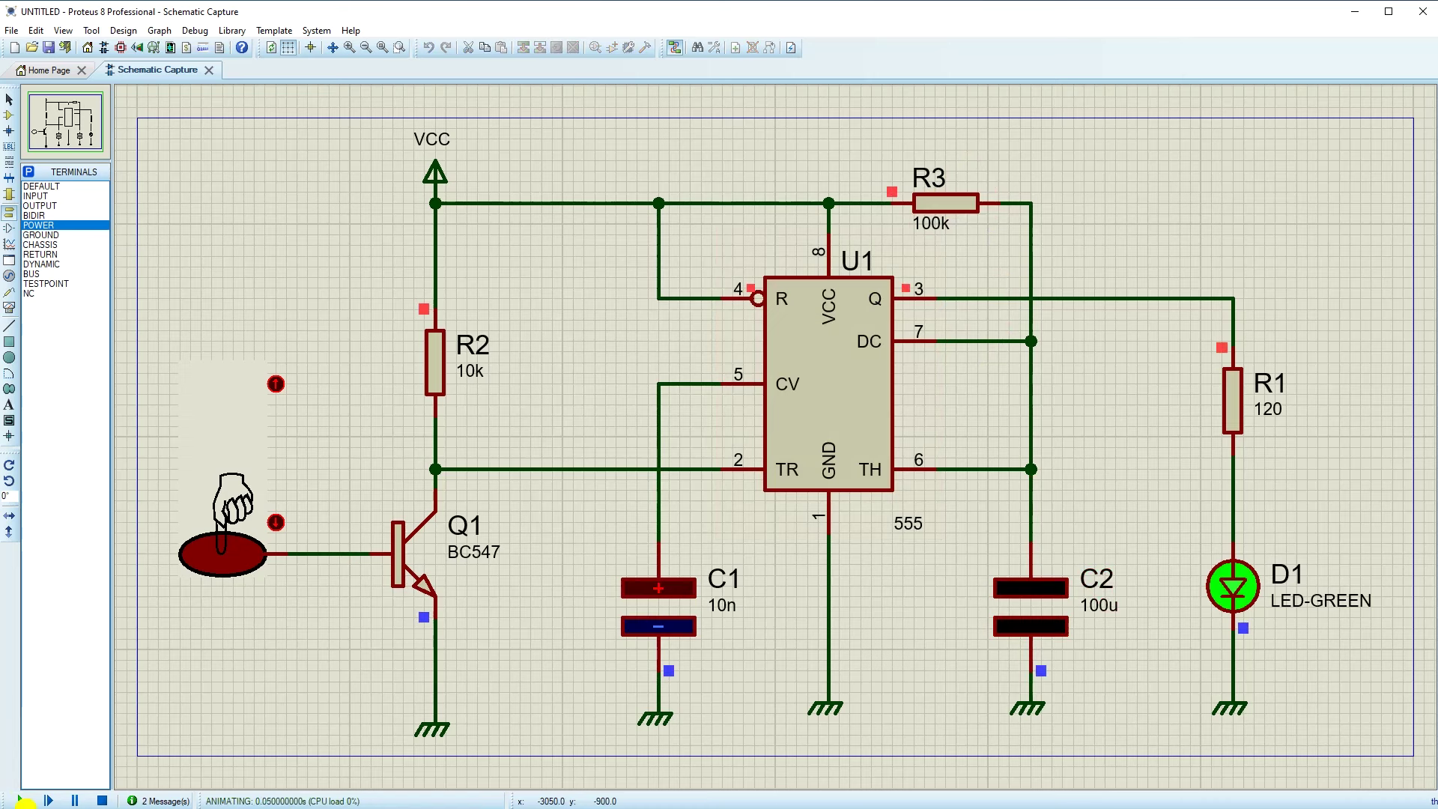
click(276, 385)
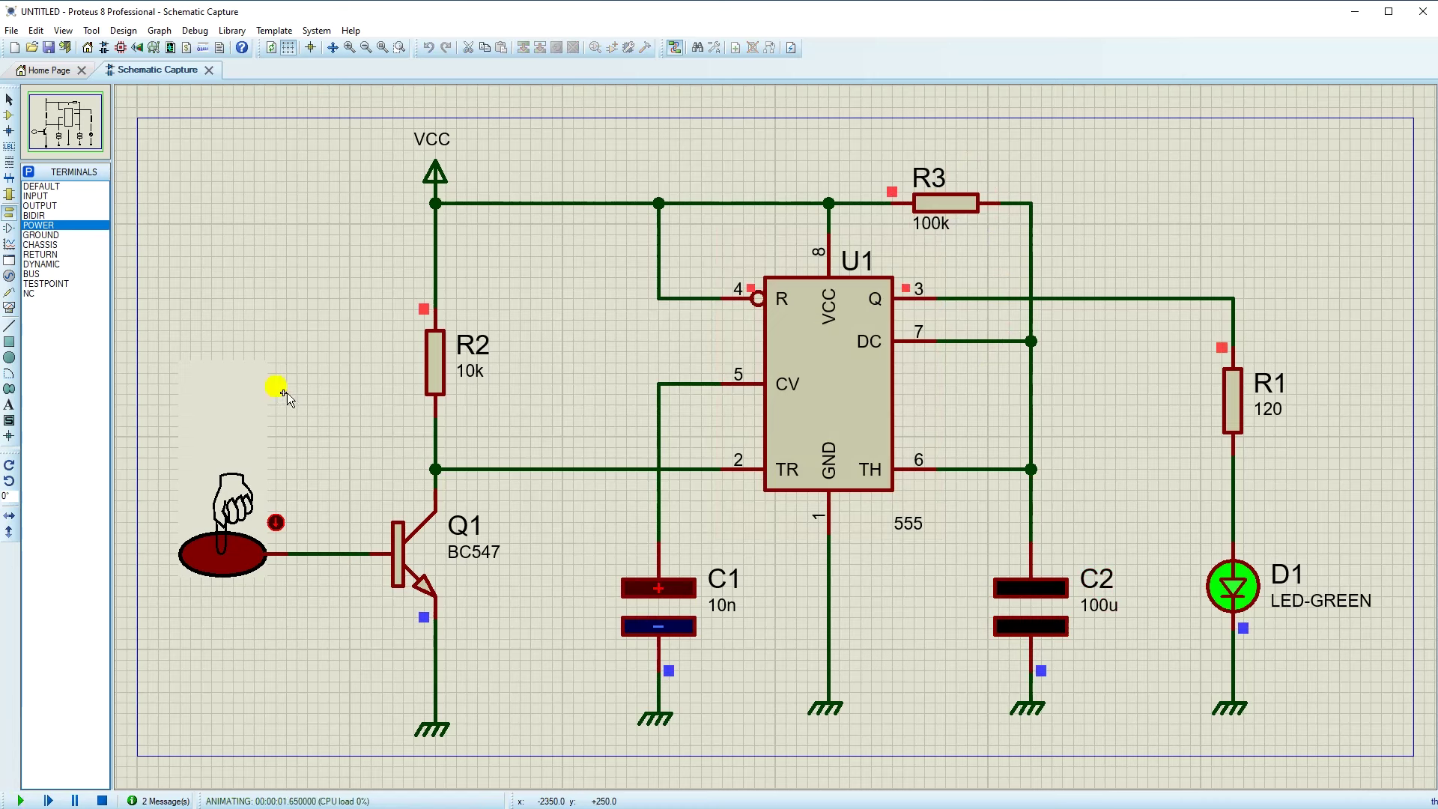
click(275, 524)
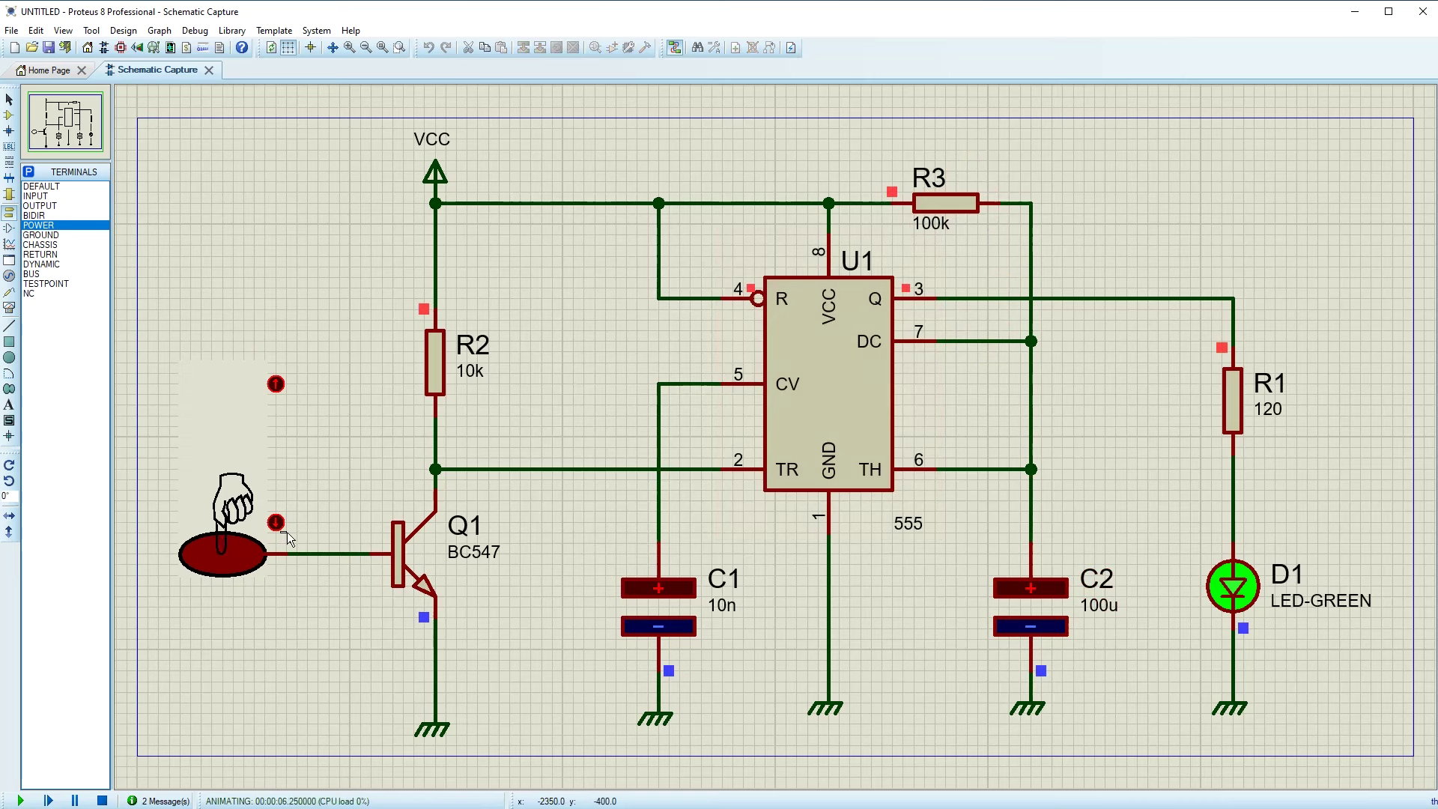
click(102, 799)
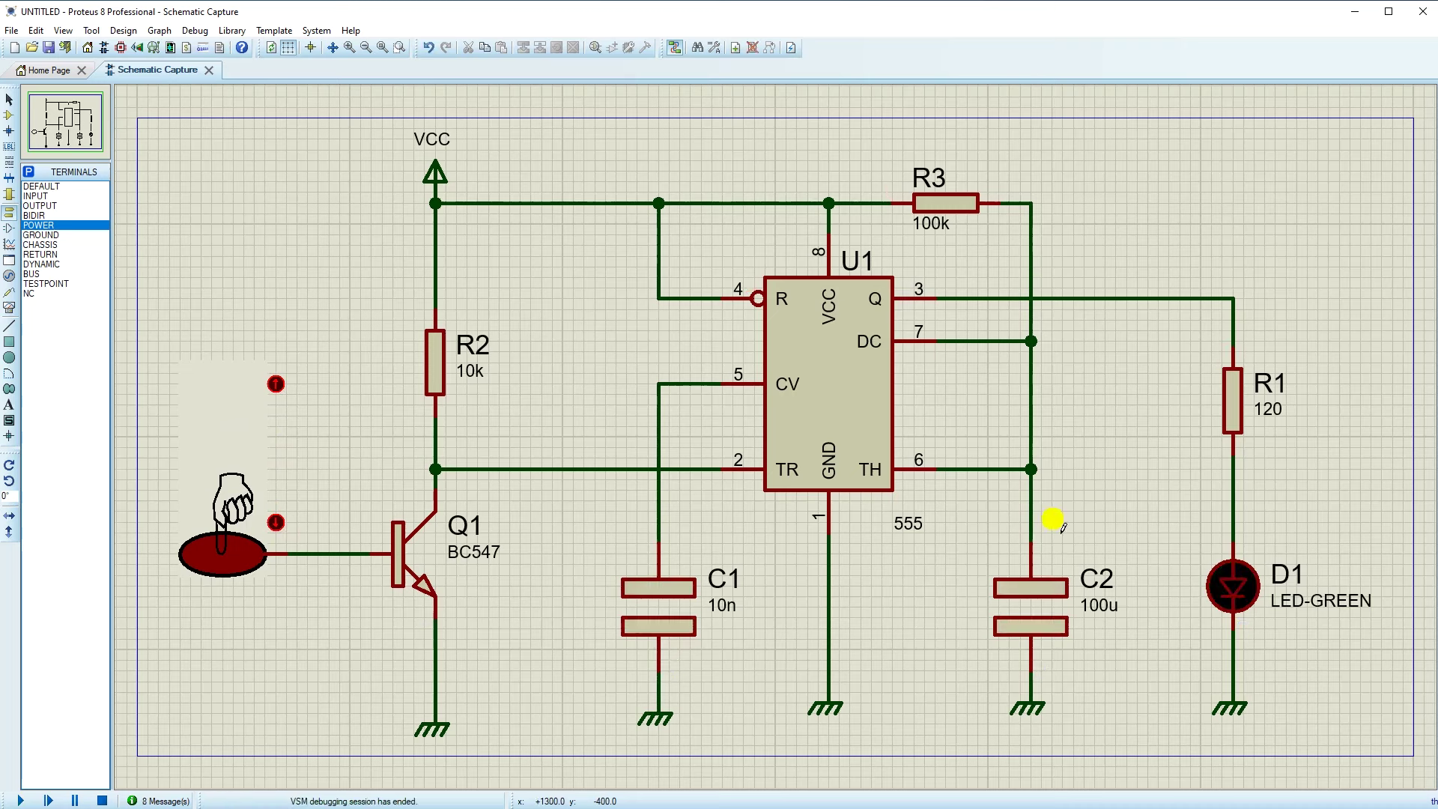
- Set the resistance of R3 to 10k
double_click(951, 204)
click(642, 322)
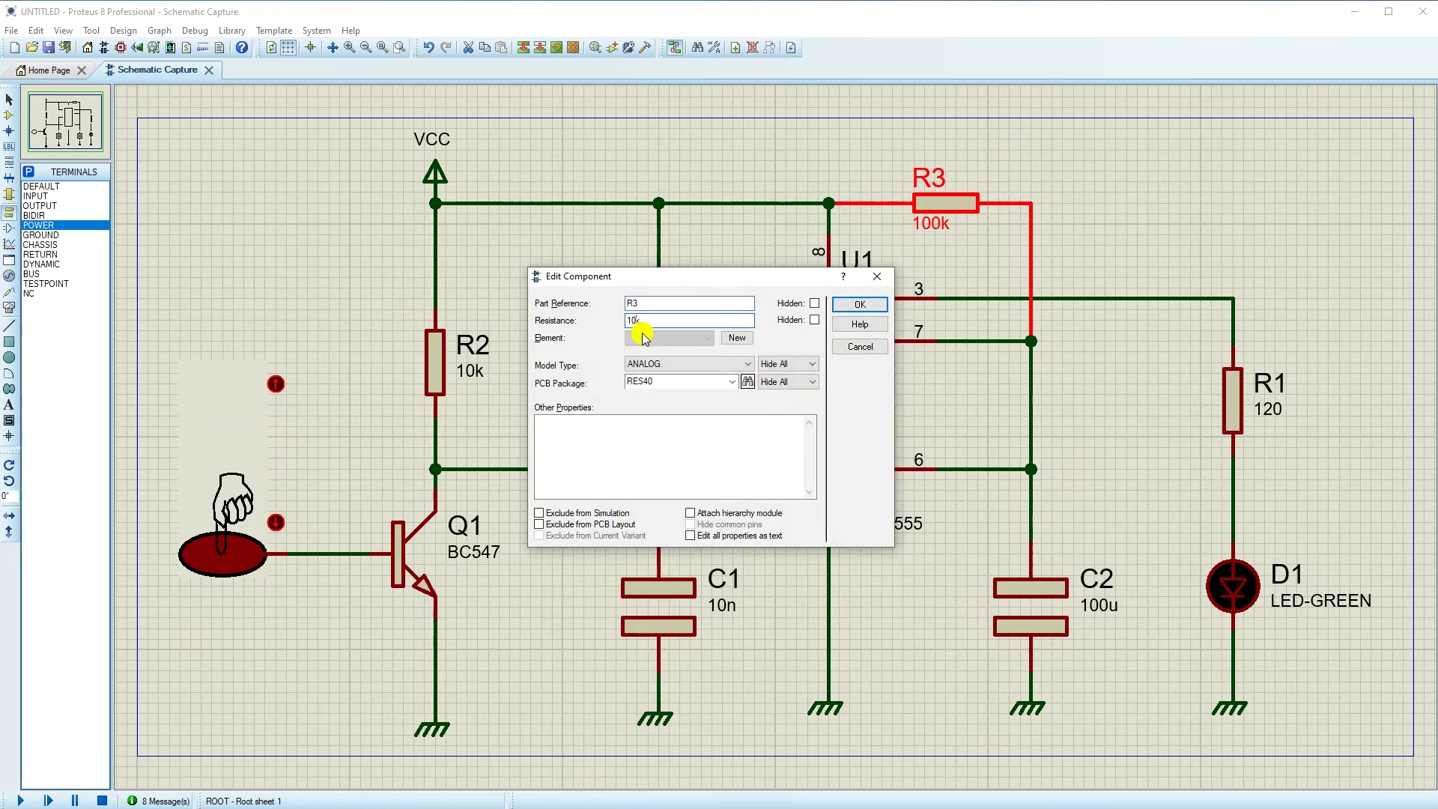
click(860, 304)
- Simulate the circuit with R3 at 10k, lift the finger off the touchpad, check R3 and C2, and stop the simulation
click(20, 801)
click(276, 385)
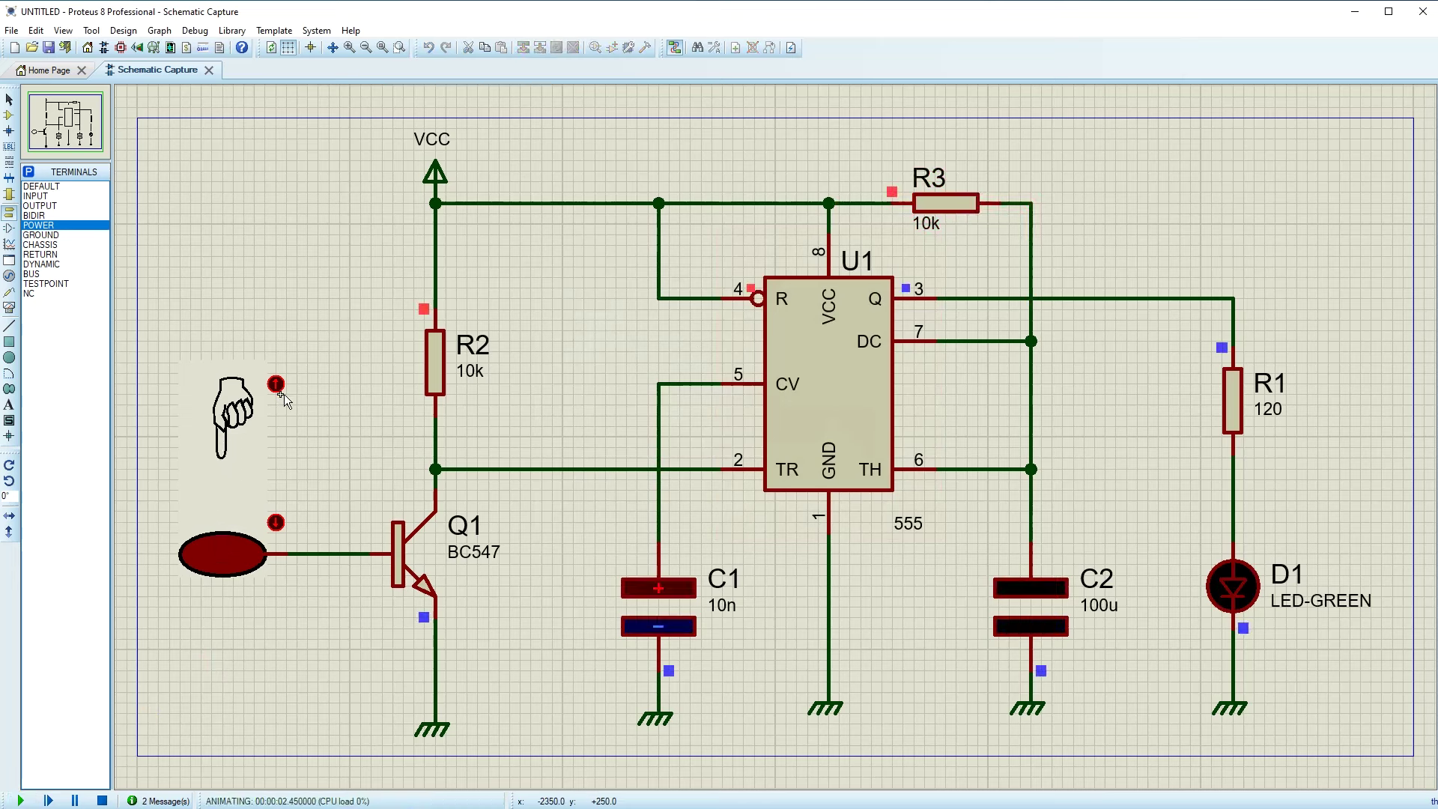
click(931, 192)
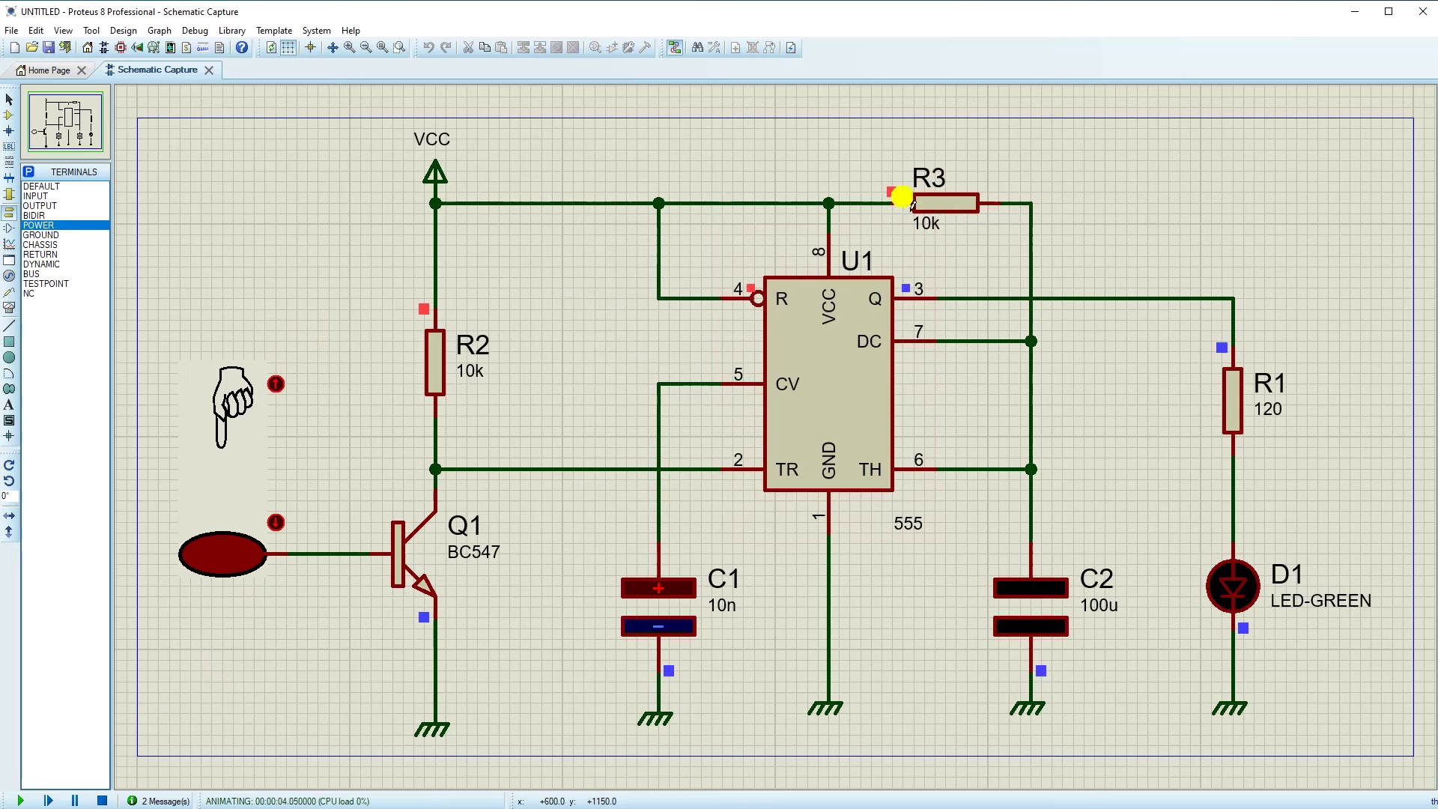
click(1040, 630)
click(103, 801)
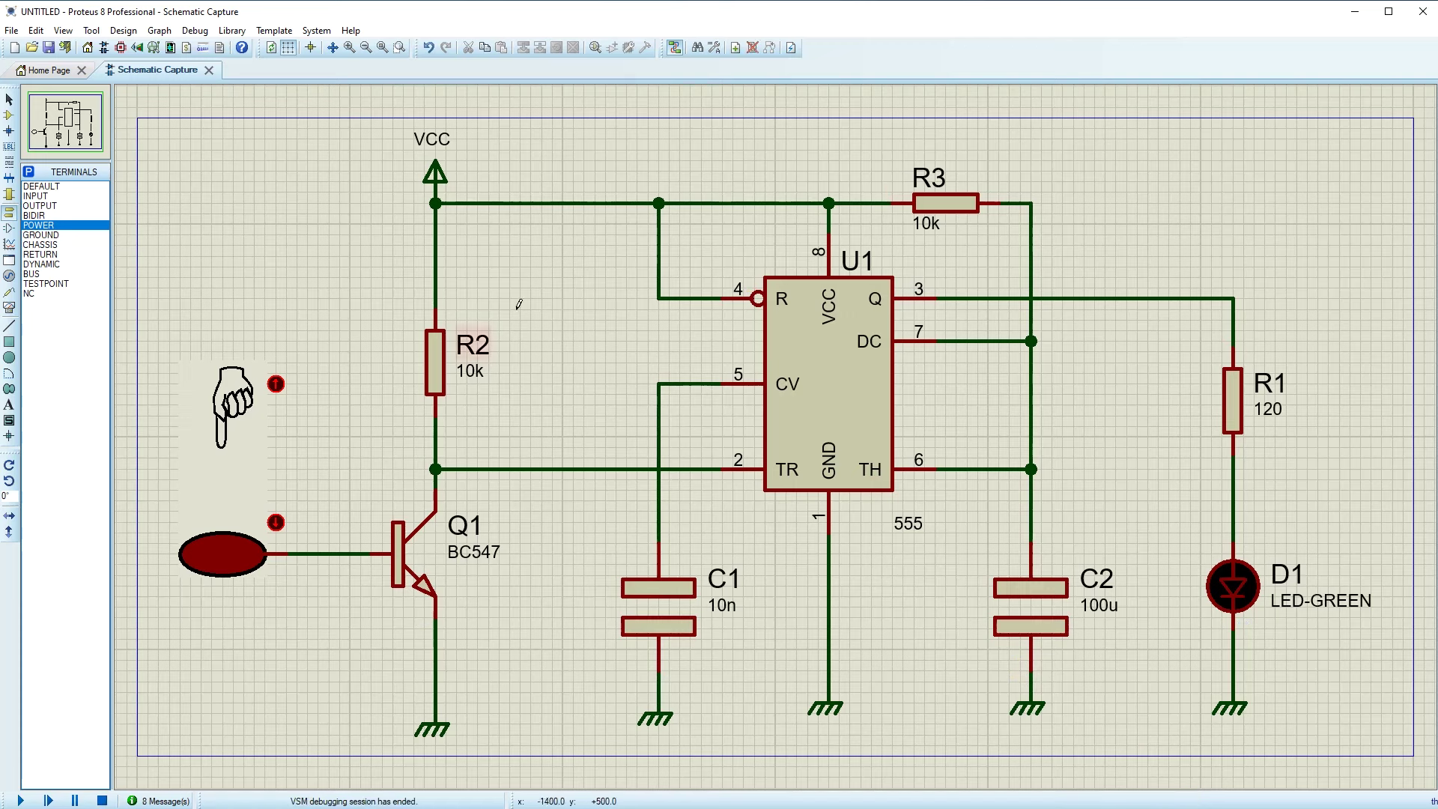
- Move C1, its ground and the vertical wire to reset pin 4 together slightly away from the 555, toward Q1
drag(596, 161, 758, 709)
drag(678, 586, 646, 587)
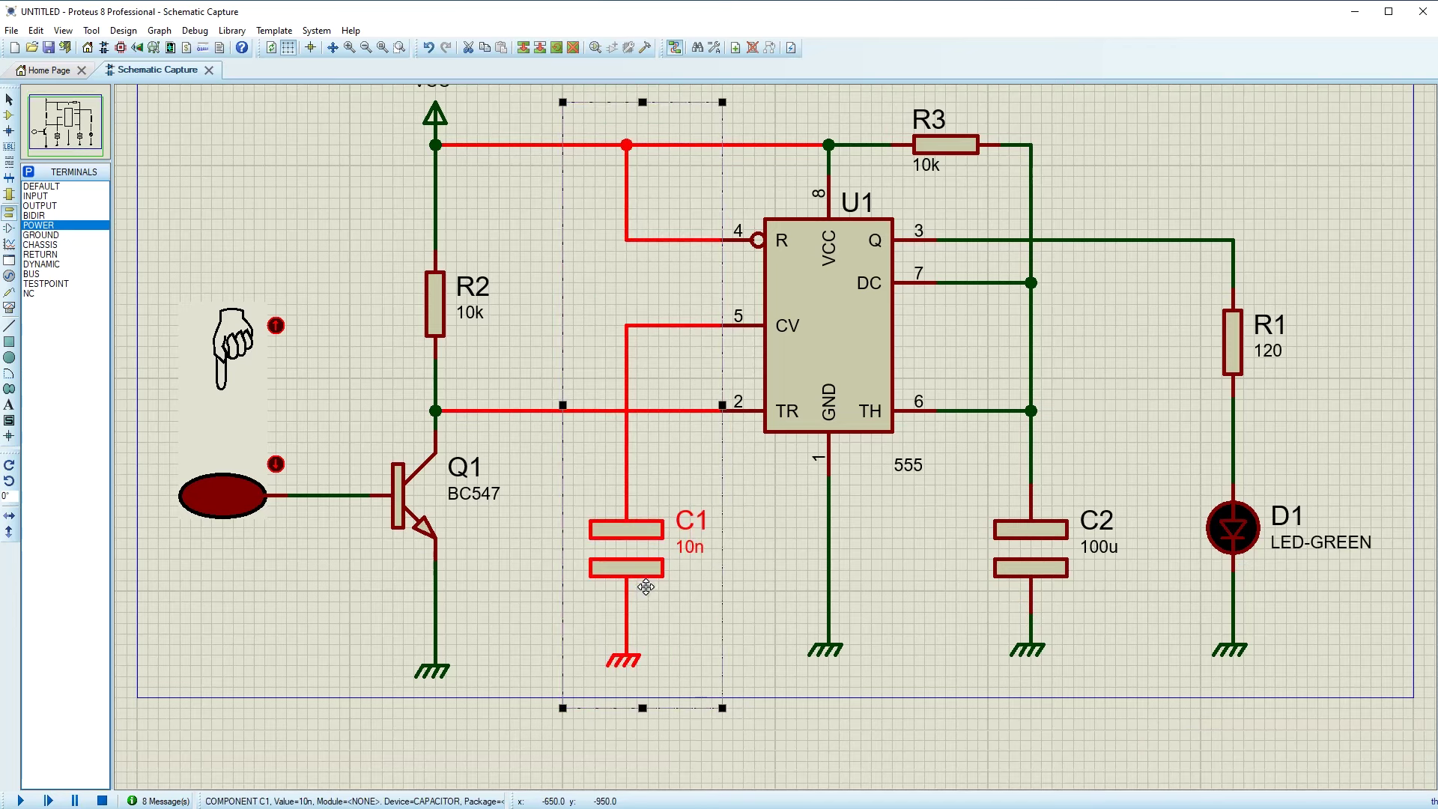
click(382, 47)
click(276, 218)
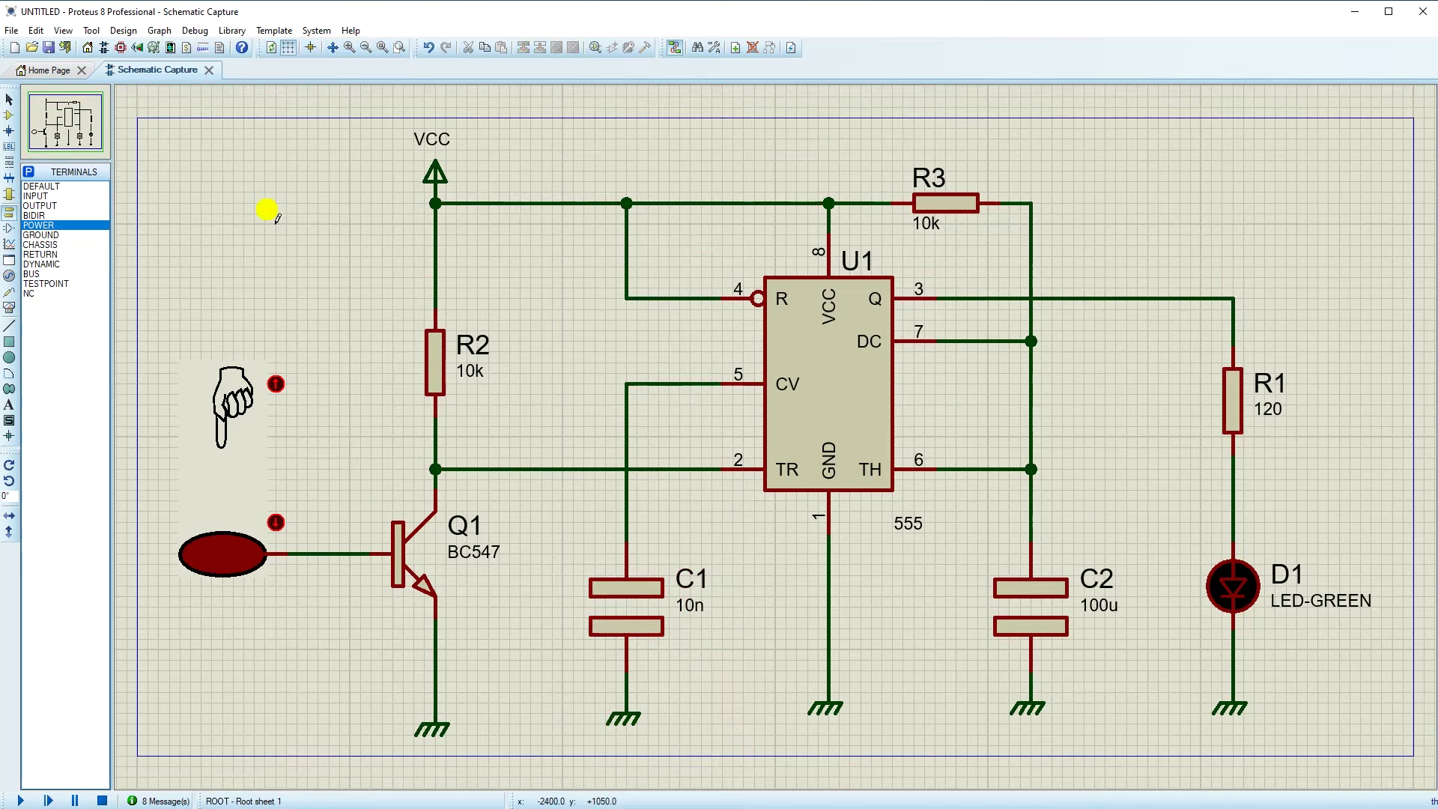
- Run the simulation, lower the finger onto the touchpad, lift it, lower it again, and stop the simulation
click(21, 800)
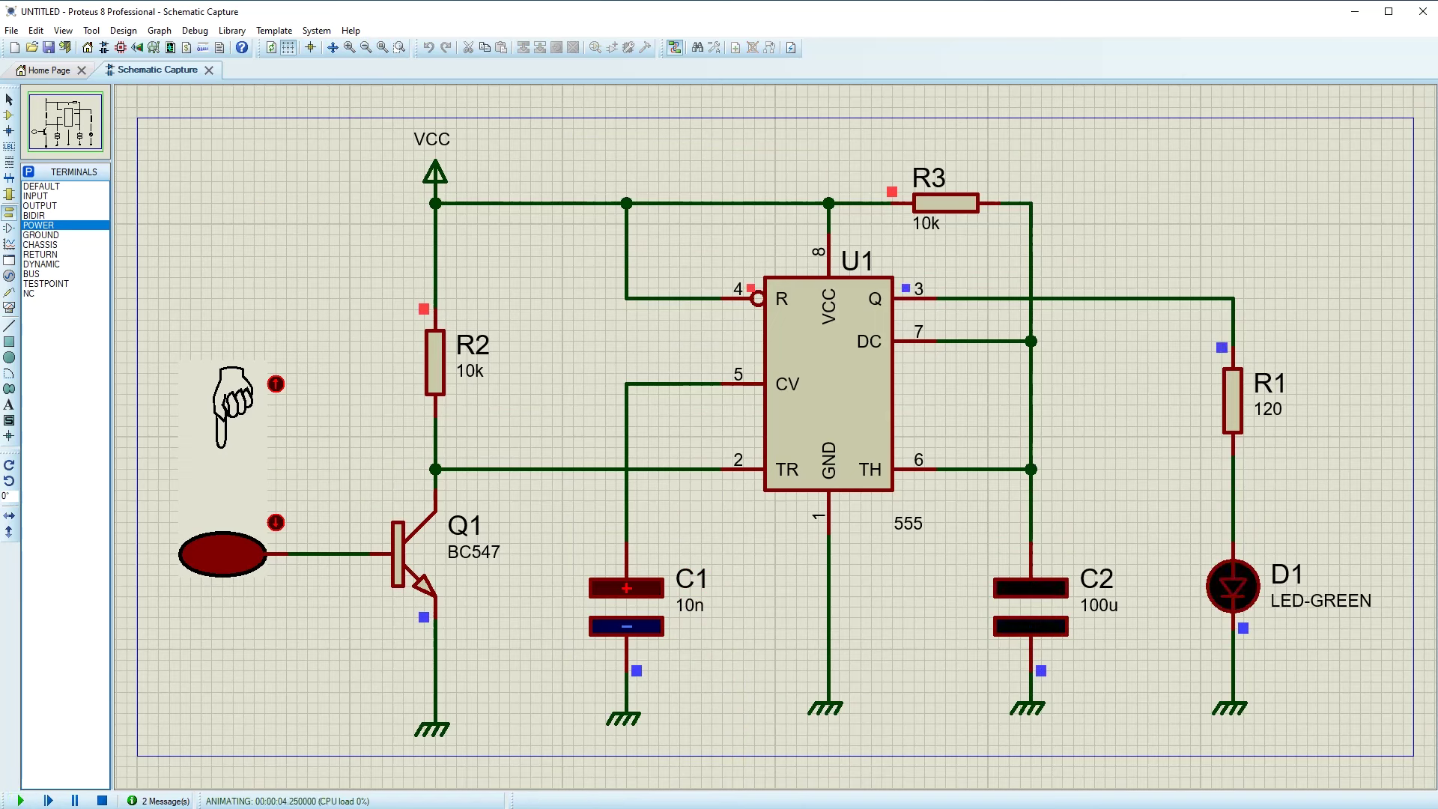
click(283, 526)
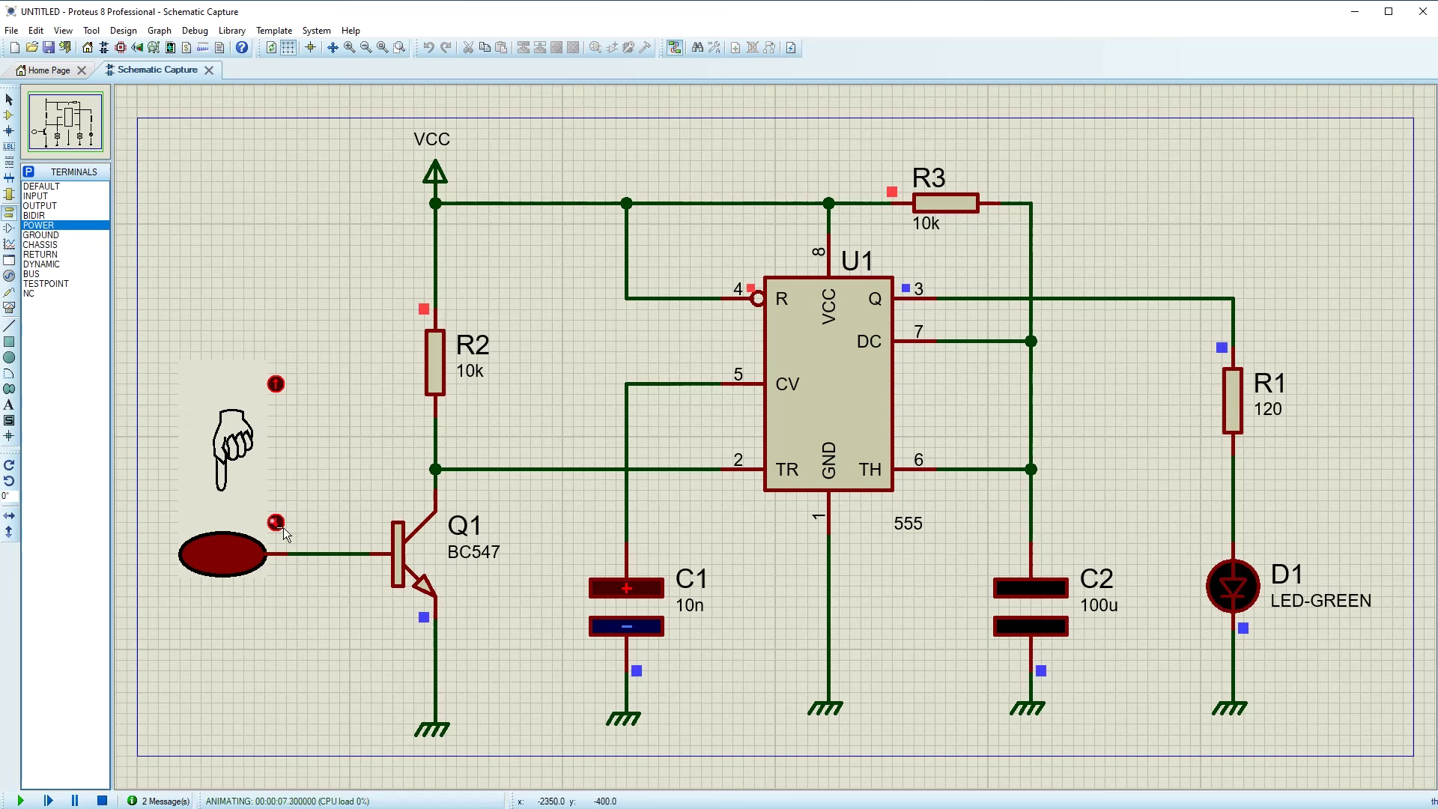
click(283, 527)
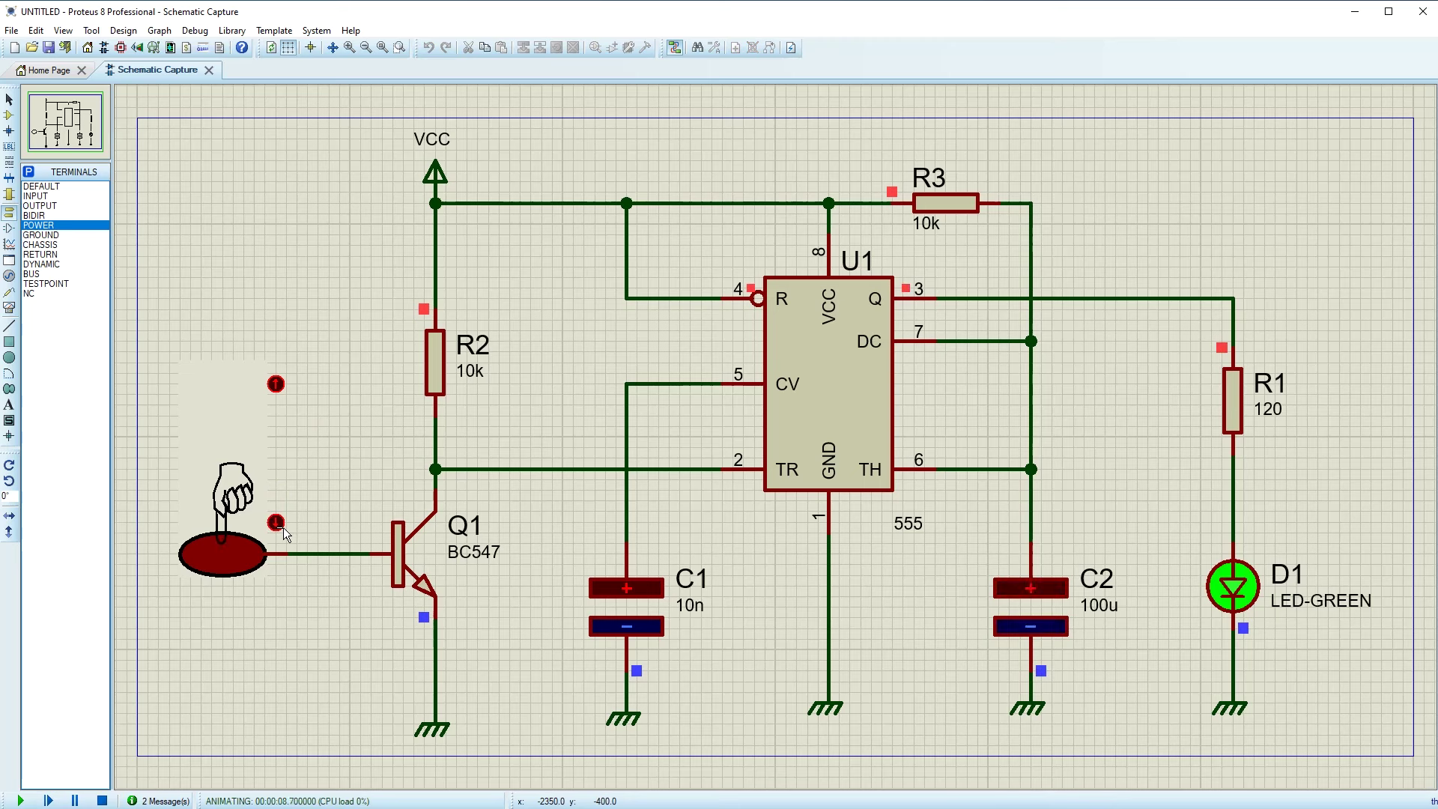
click(282, 388)
click(271, 520)
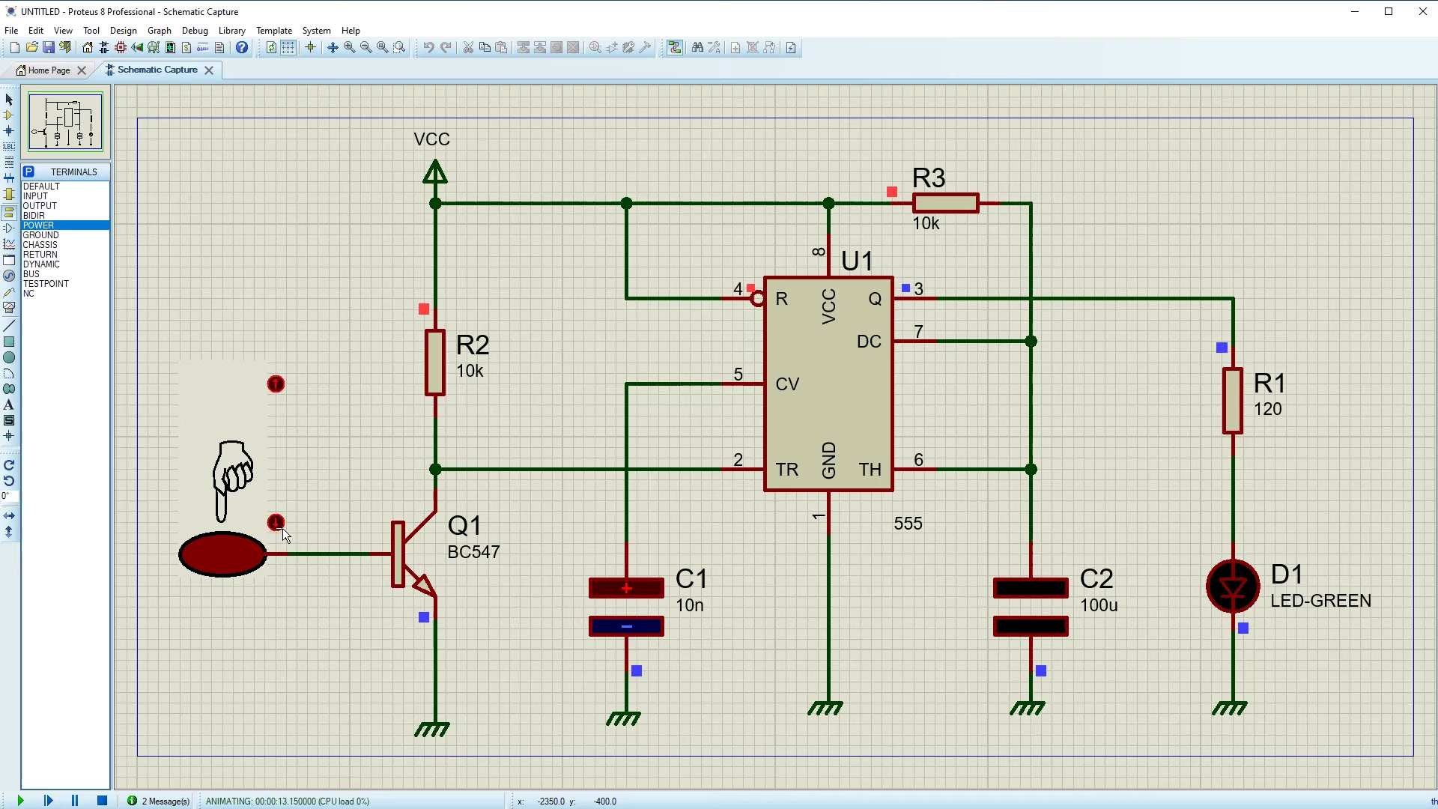
click(105, 801)
- Move the VCC terminal out beyond R2, rotate it anti-clockwise and align it with the horizontal supply line
drag(439, 181, 324, 182)
right_click(324, 181)
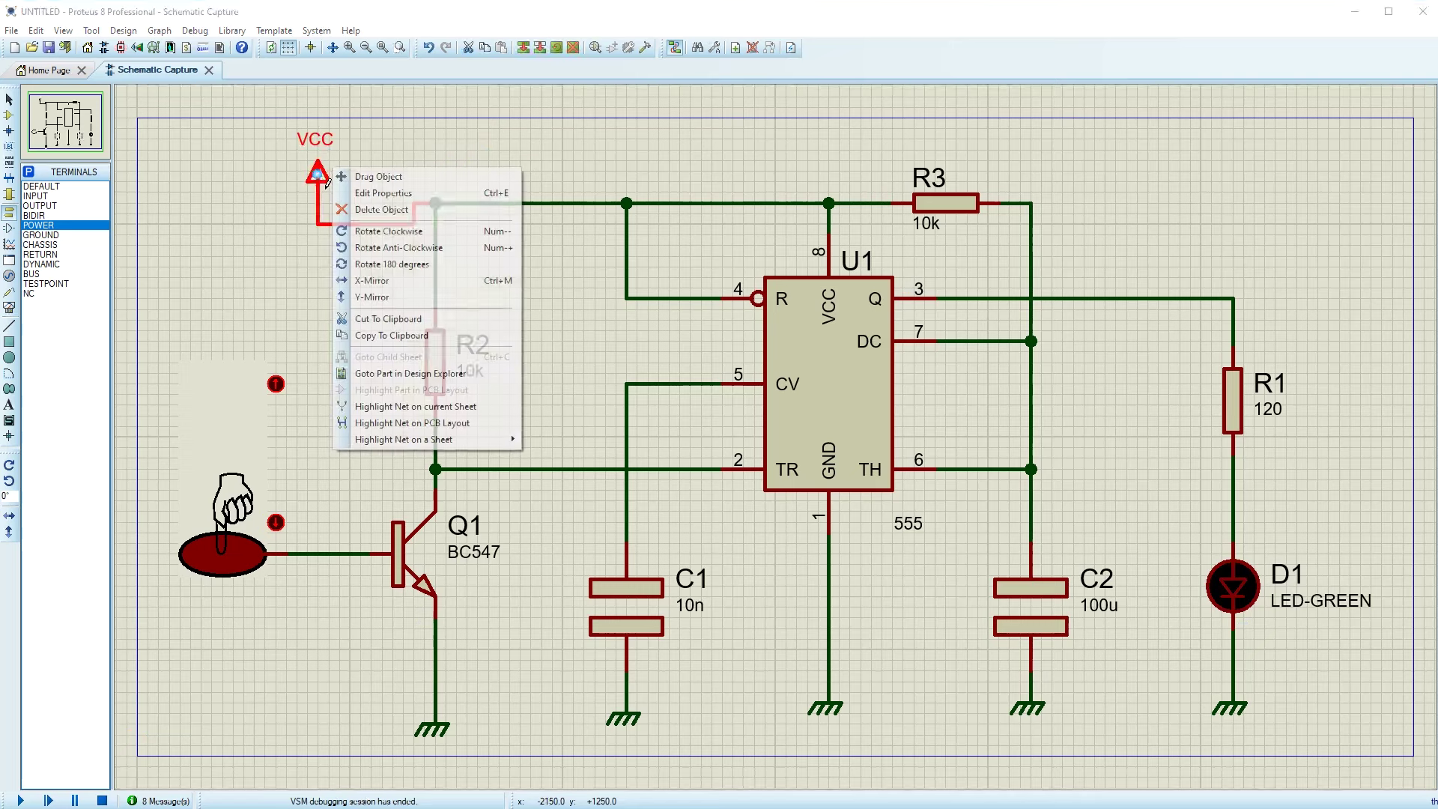
click(376, 251)
drag(314, 193, 314, 208)
- Raise the supply line together with the VCC terminal and R3, further above the 555
drag(201, 128, 1095, 287)
drag(963, 201, 963, 169)
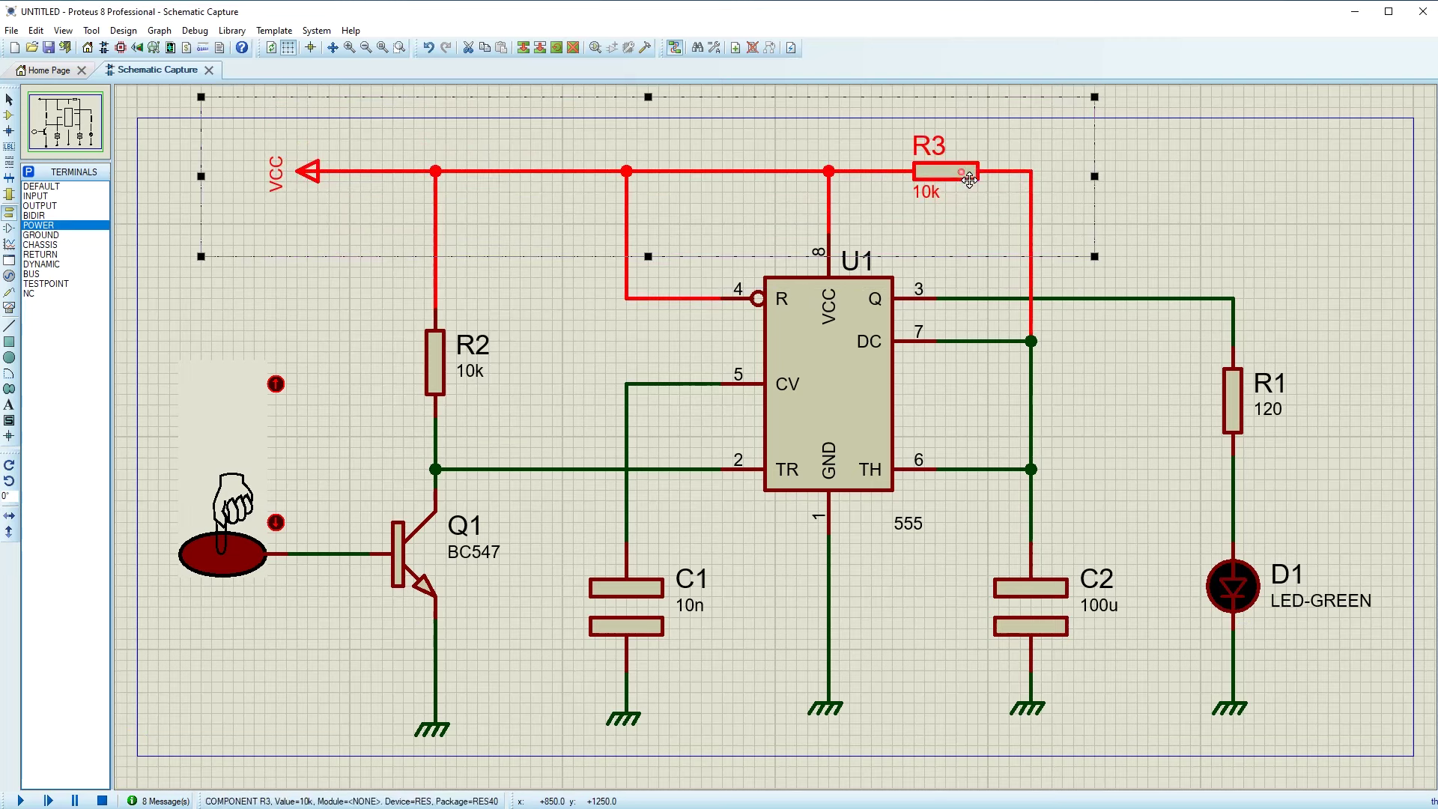
click(1199, 216)
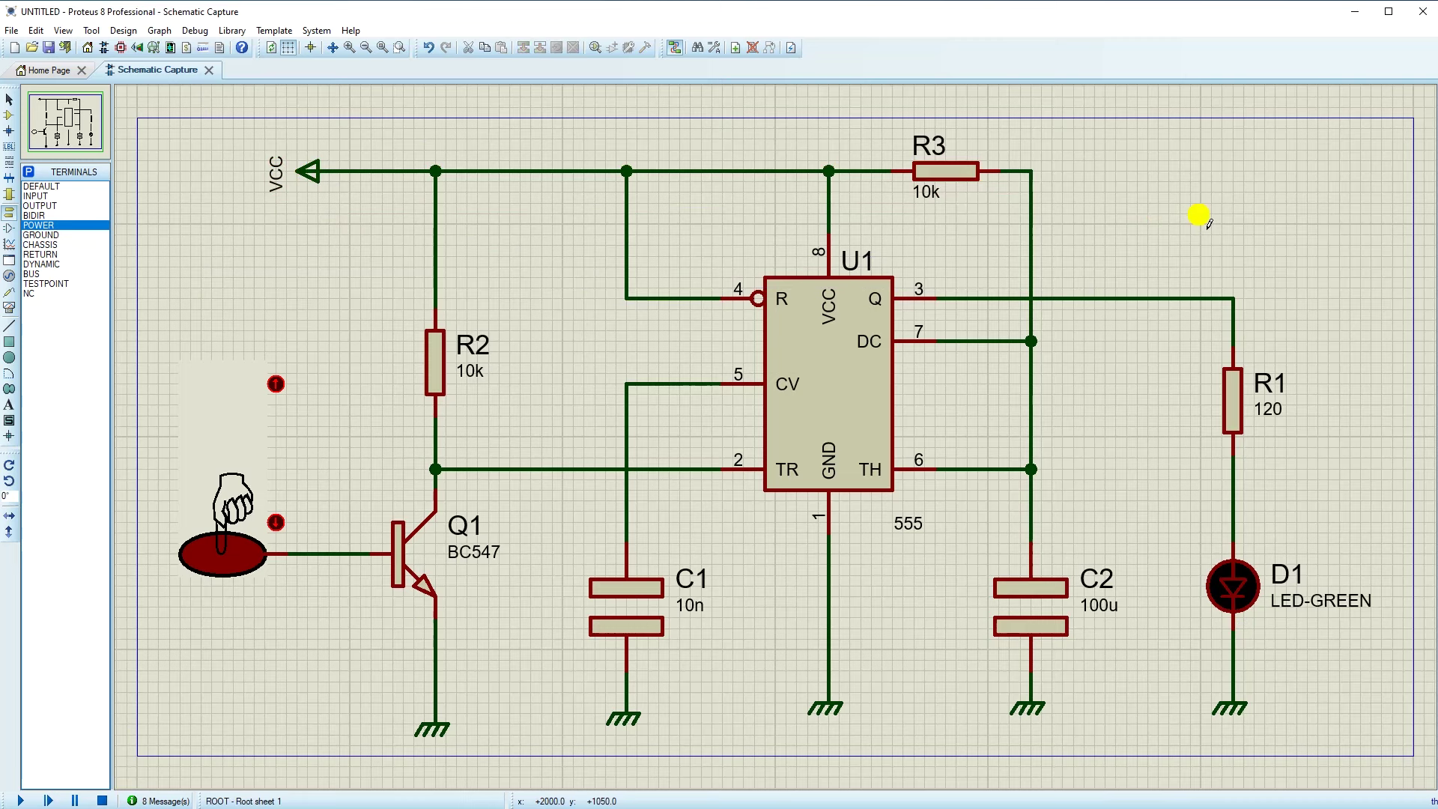
- Move R3, C2, its ground and their connecting vertical wire together away from the 555, toward the LED branch
drag(998, 143, 1149, 745)
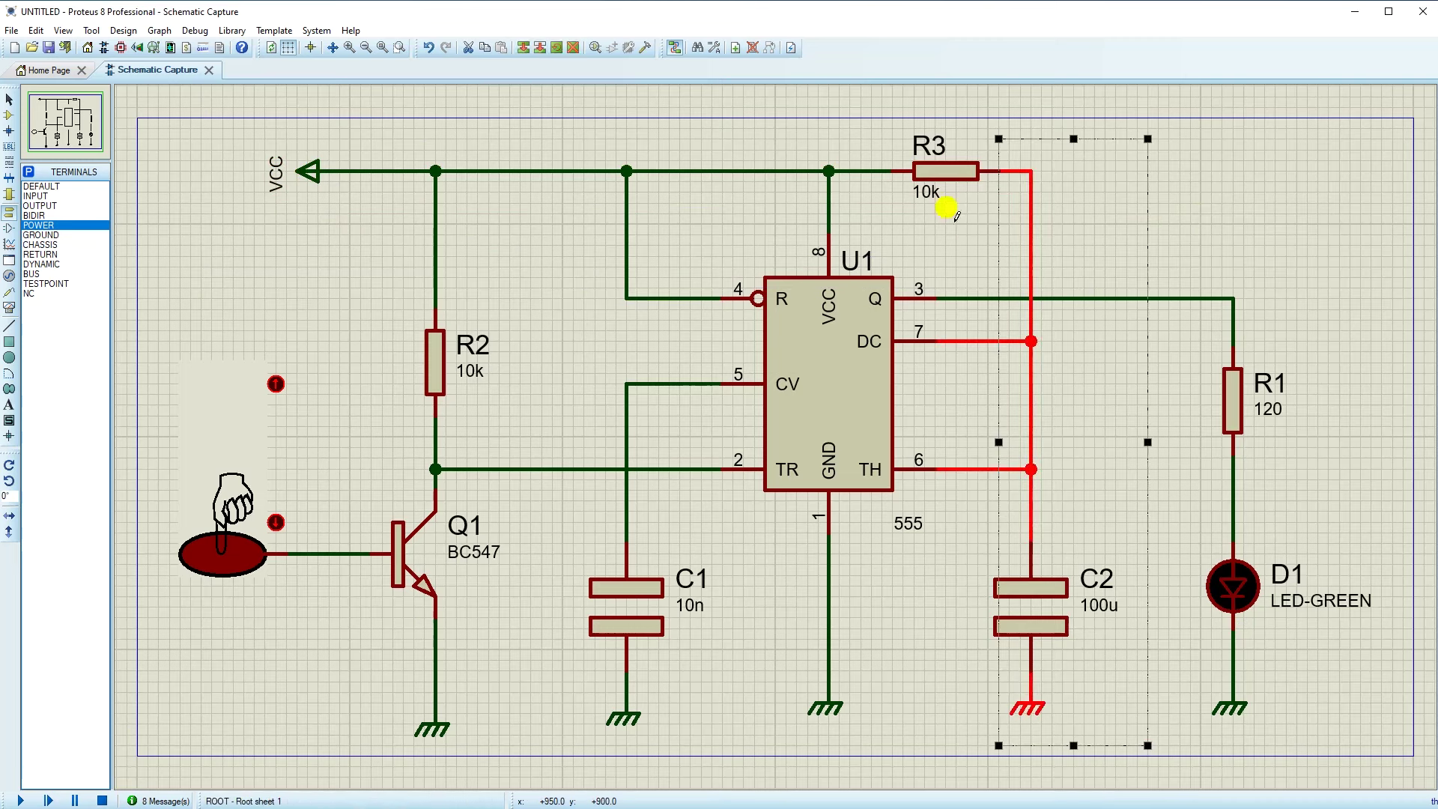
click(888, 106)
drag(893, 107, 1159, 767)
drag(1035, 610, 1068, 608)
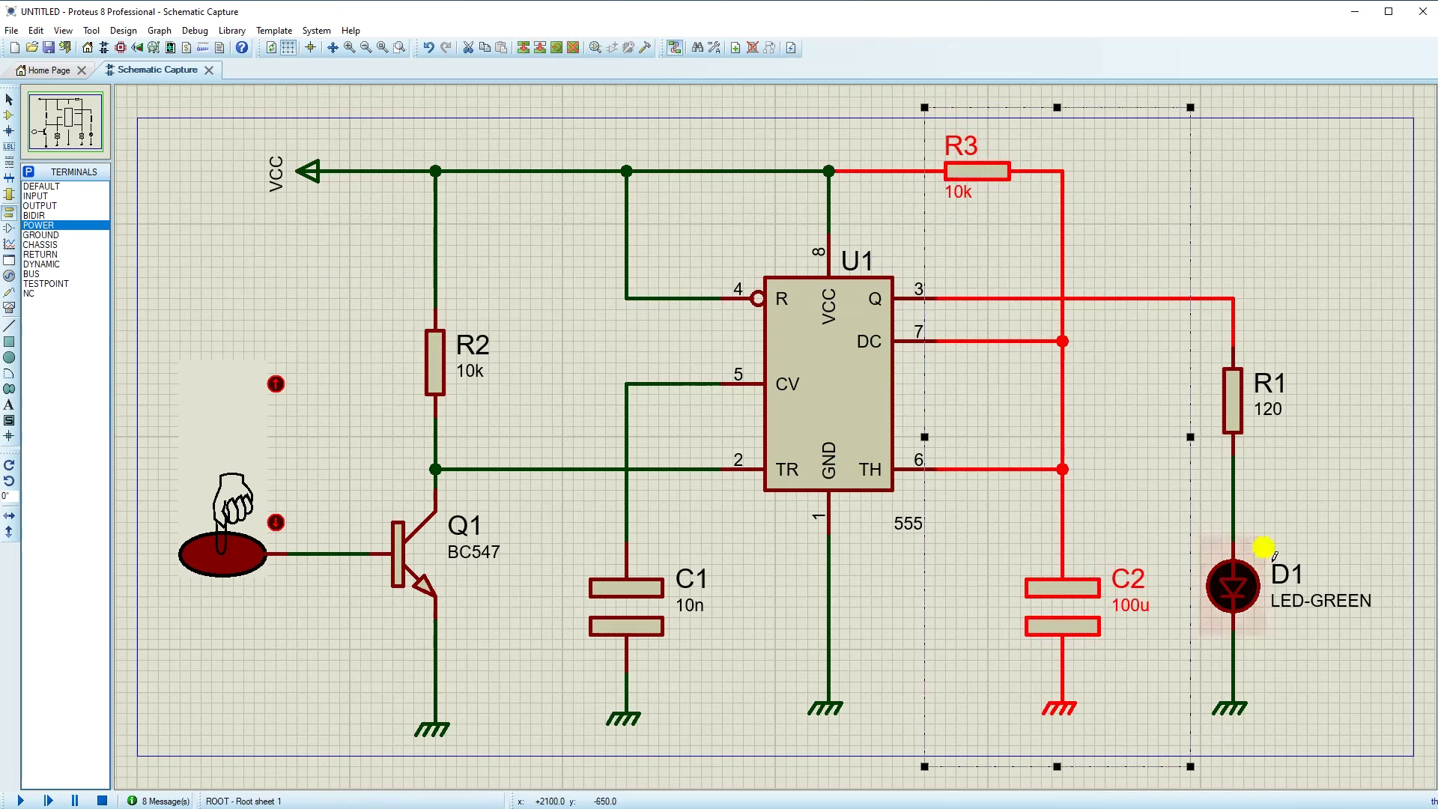
- Deselect the moved parts, run the simulation, lift and lower the finger on the touchpad twice, and stop the simulation
click(1316, 362)
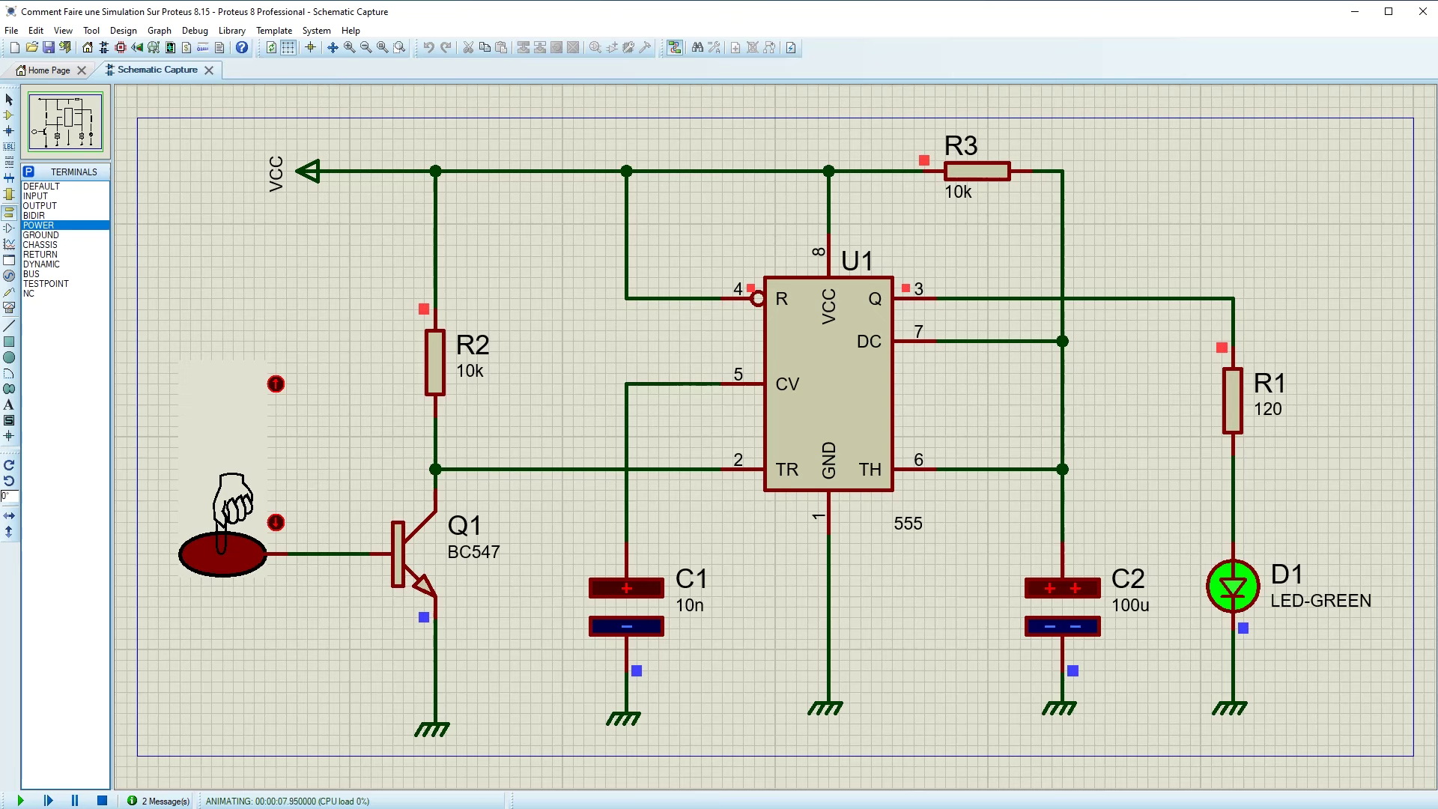
click(278, 383)
click(276, 384)
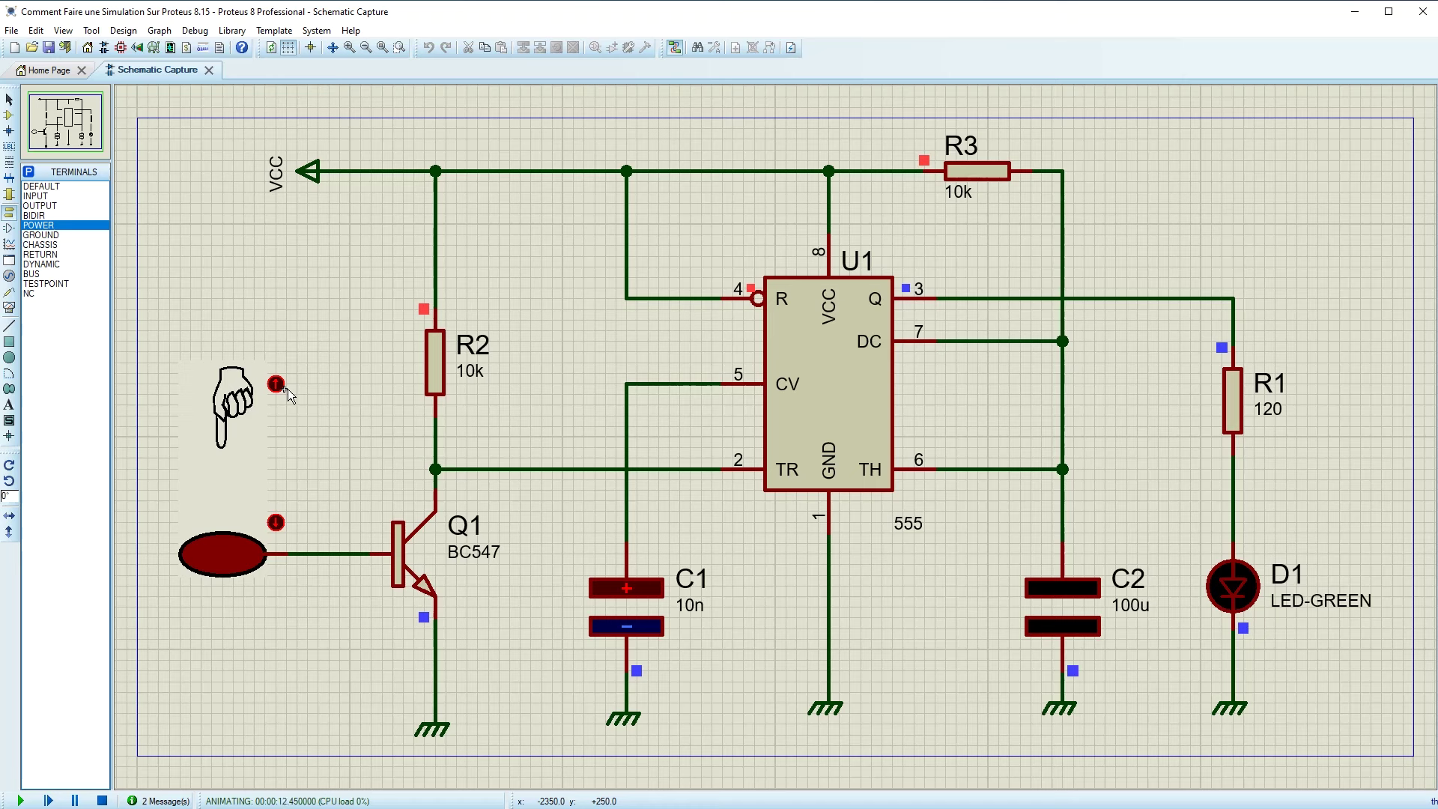
click(283, 529)
click(288, 532)
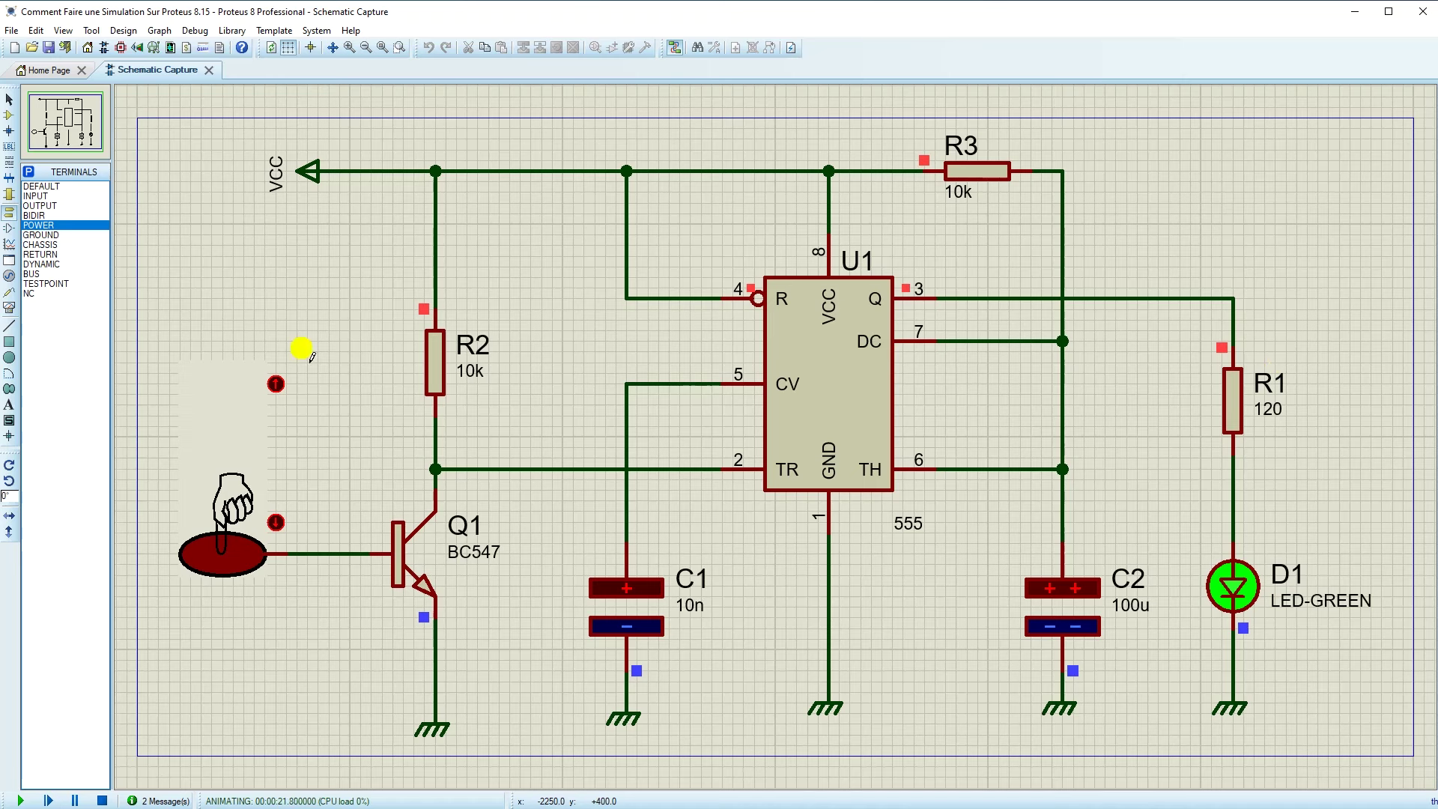
click(277, 385)
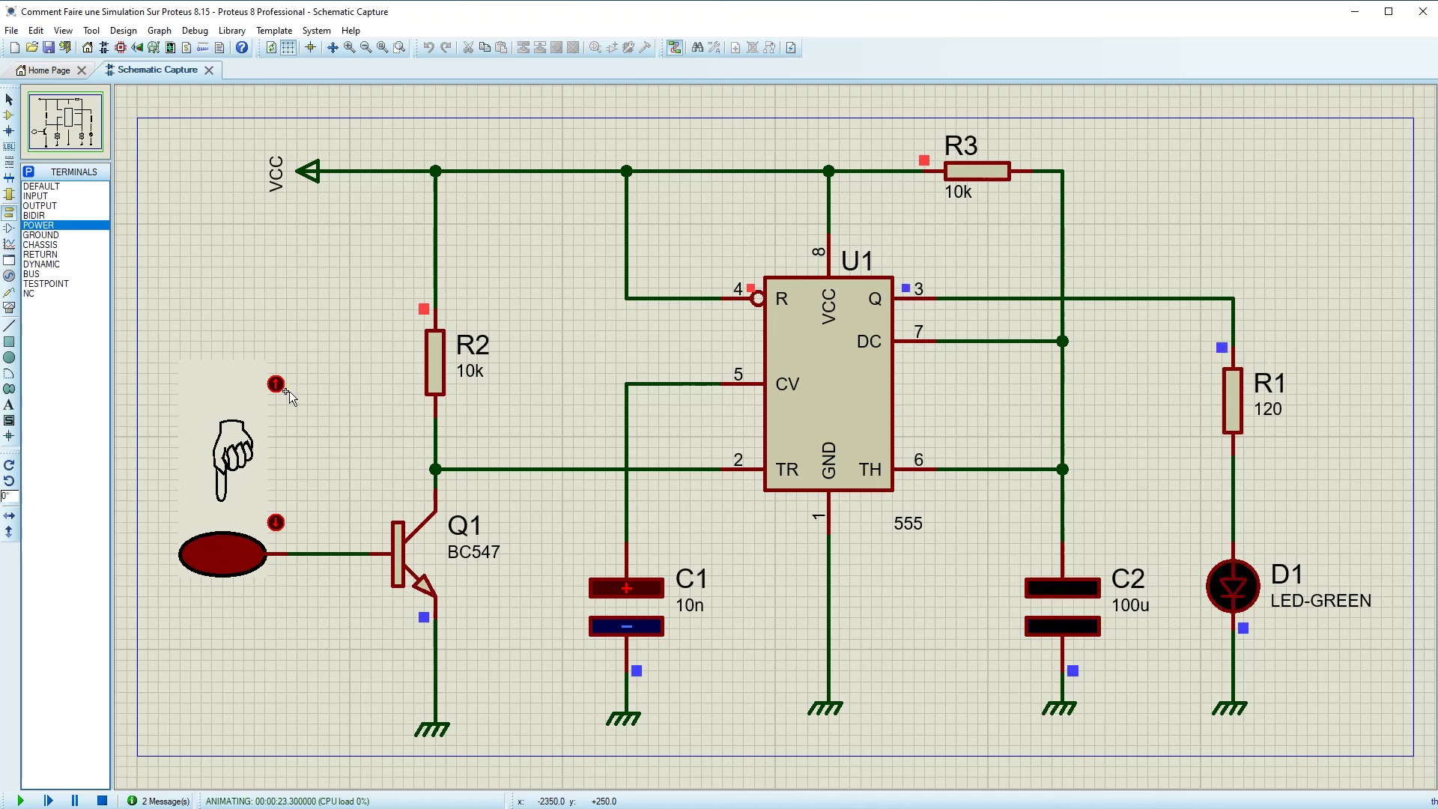
click(285, 528)
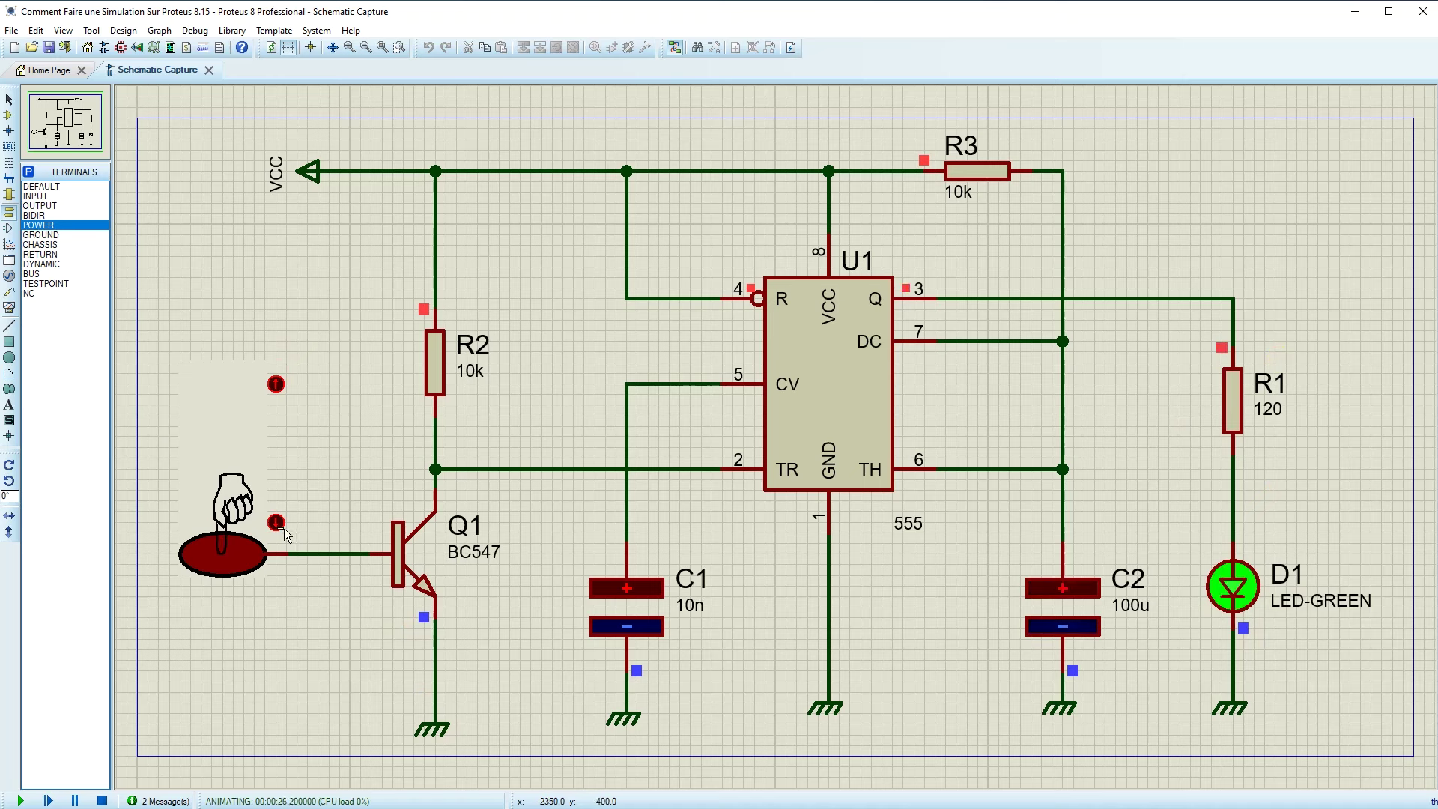
click(278, 523)
click(103, 801)
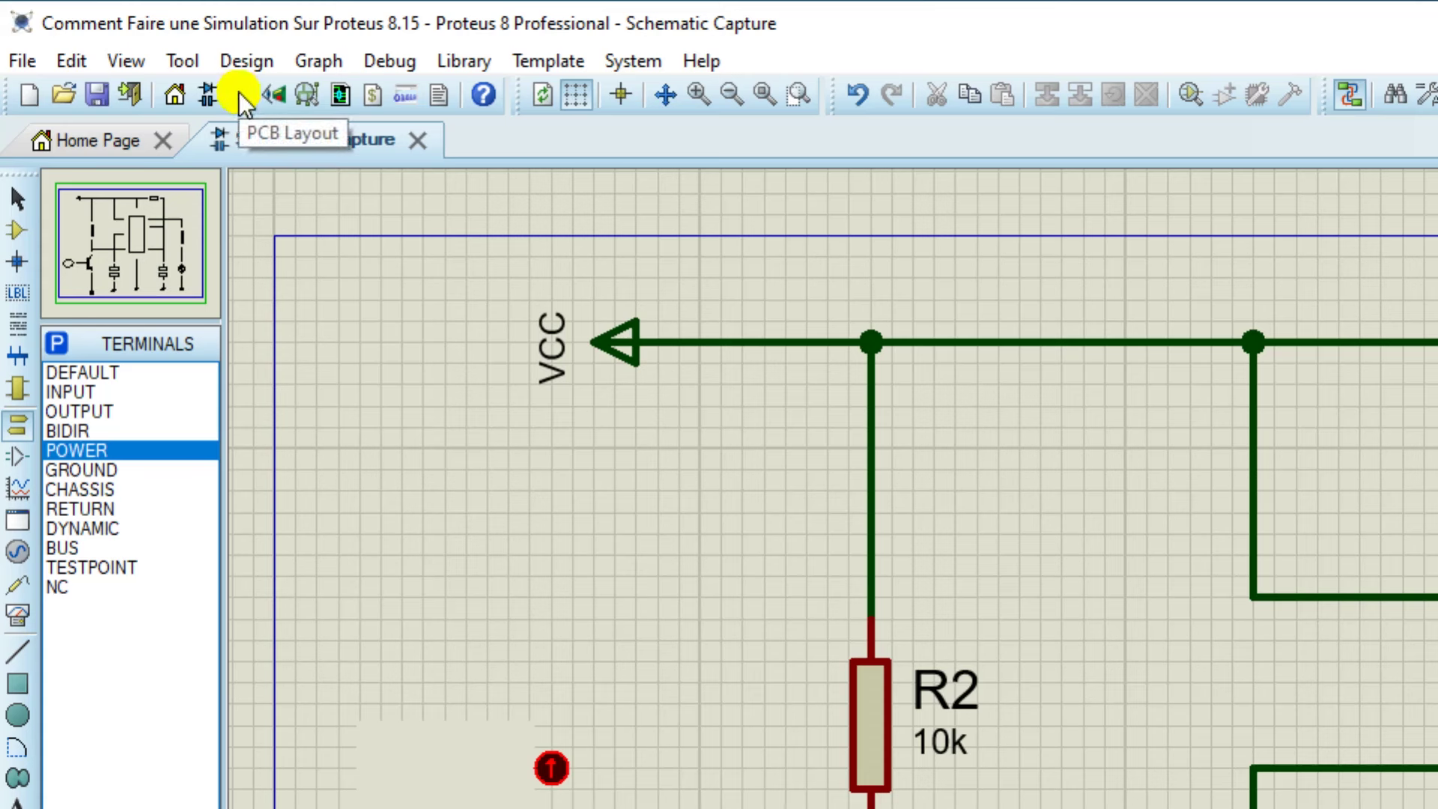
- Open the project's PCB Layout and 3D Visualizer, compare them with the schematic, and return to the PCB layout
click(241, 95)
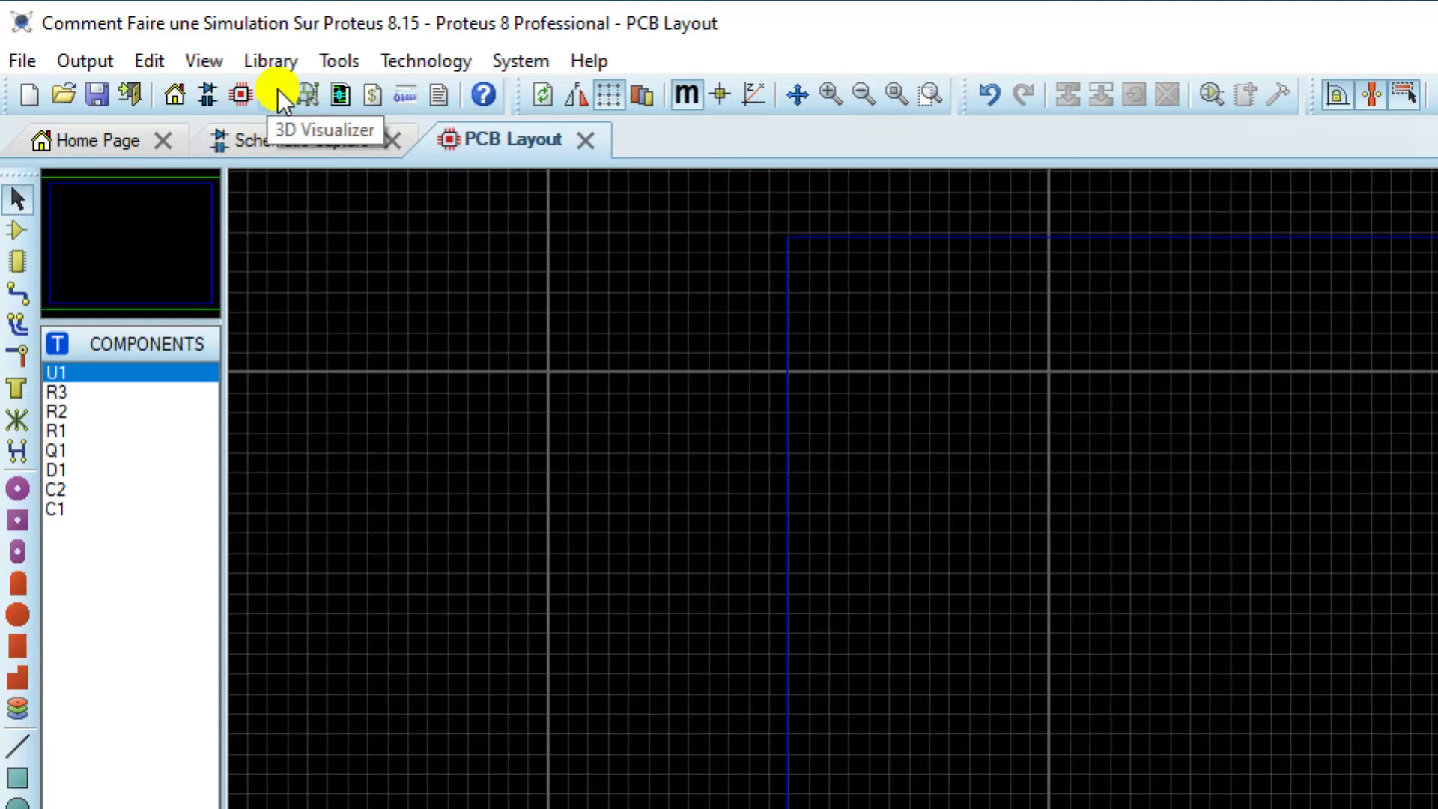
click(277, 94)
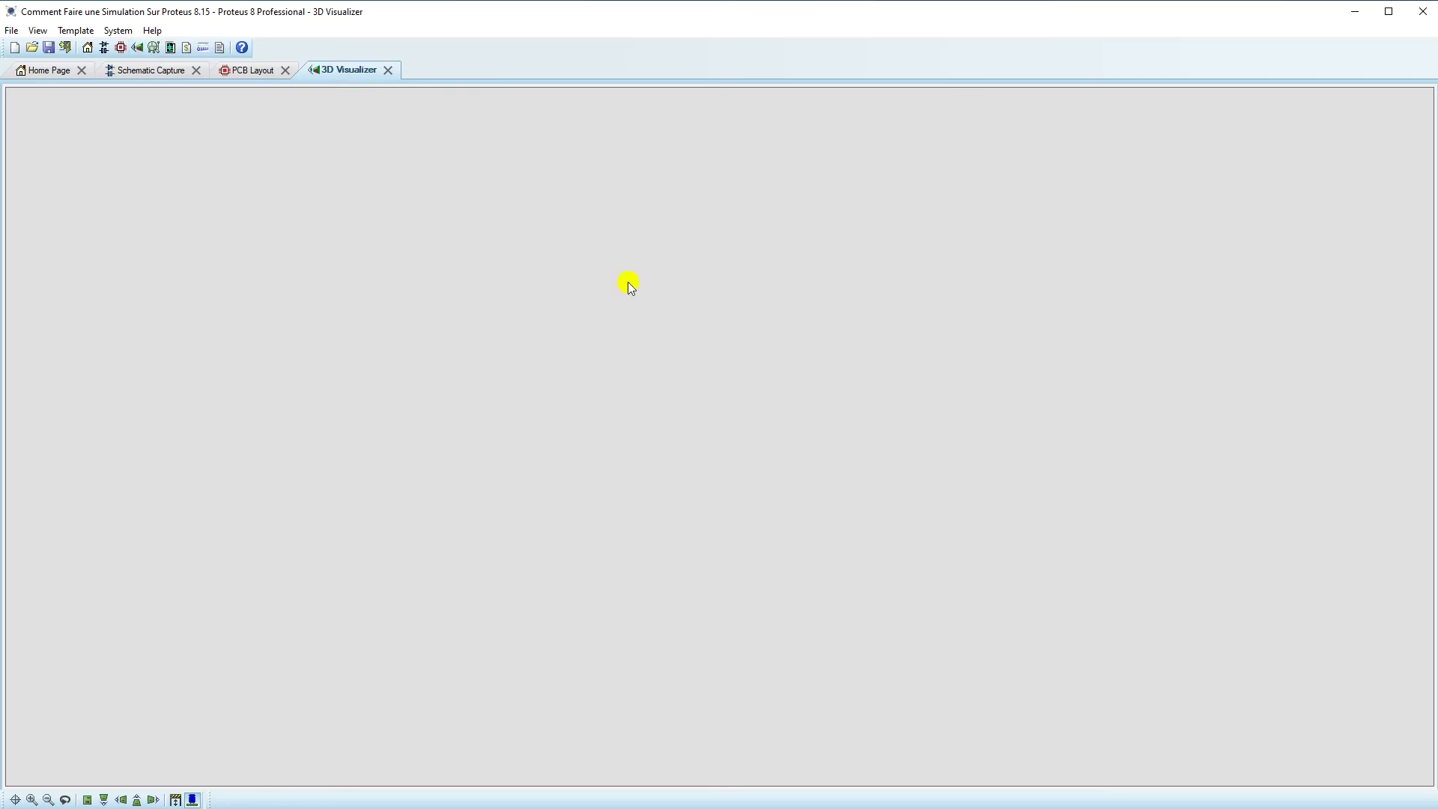
click(246, 72)
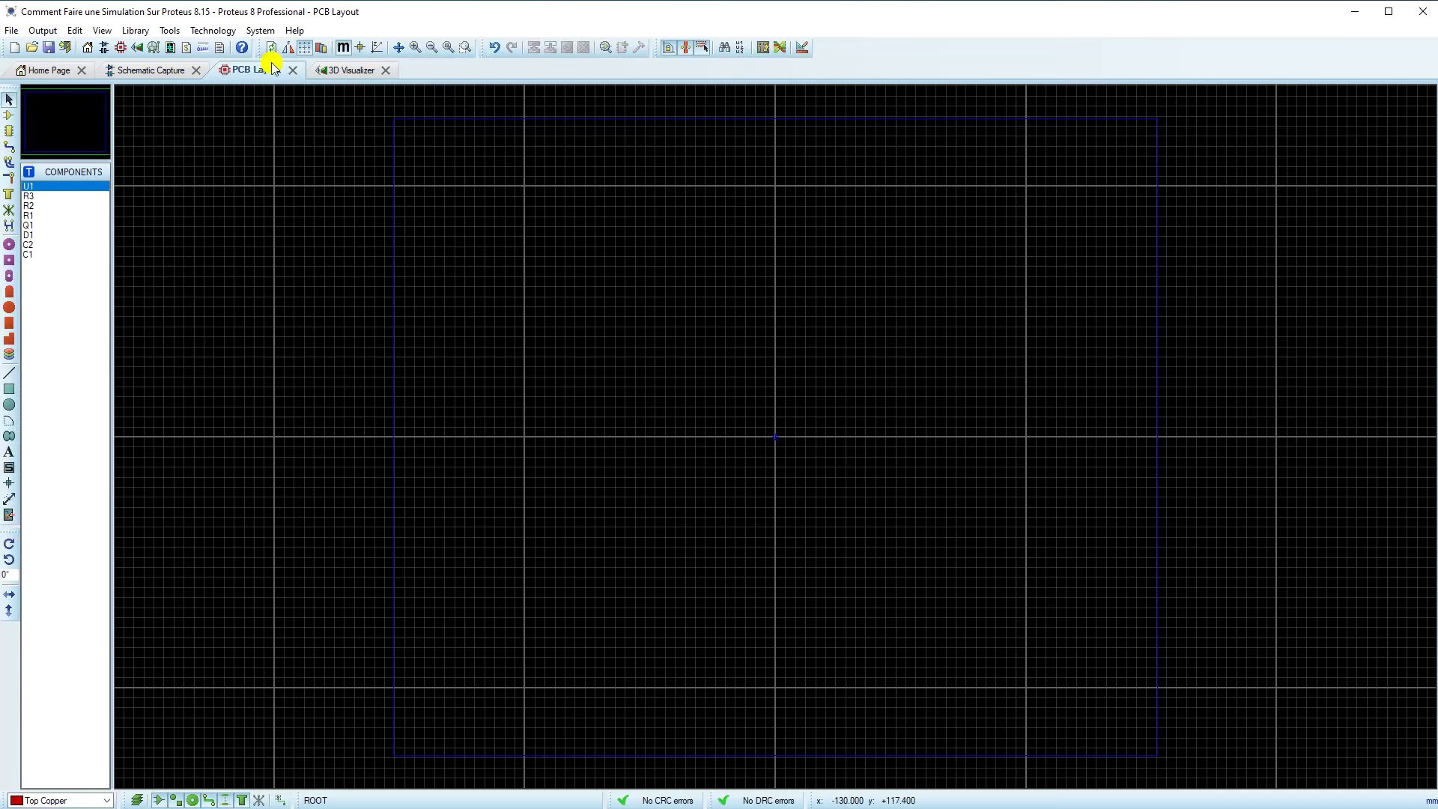
click(138, 72)
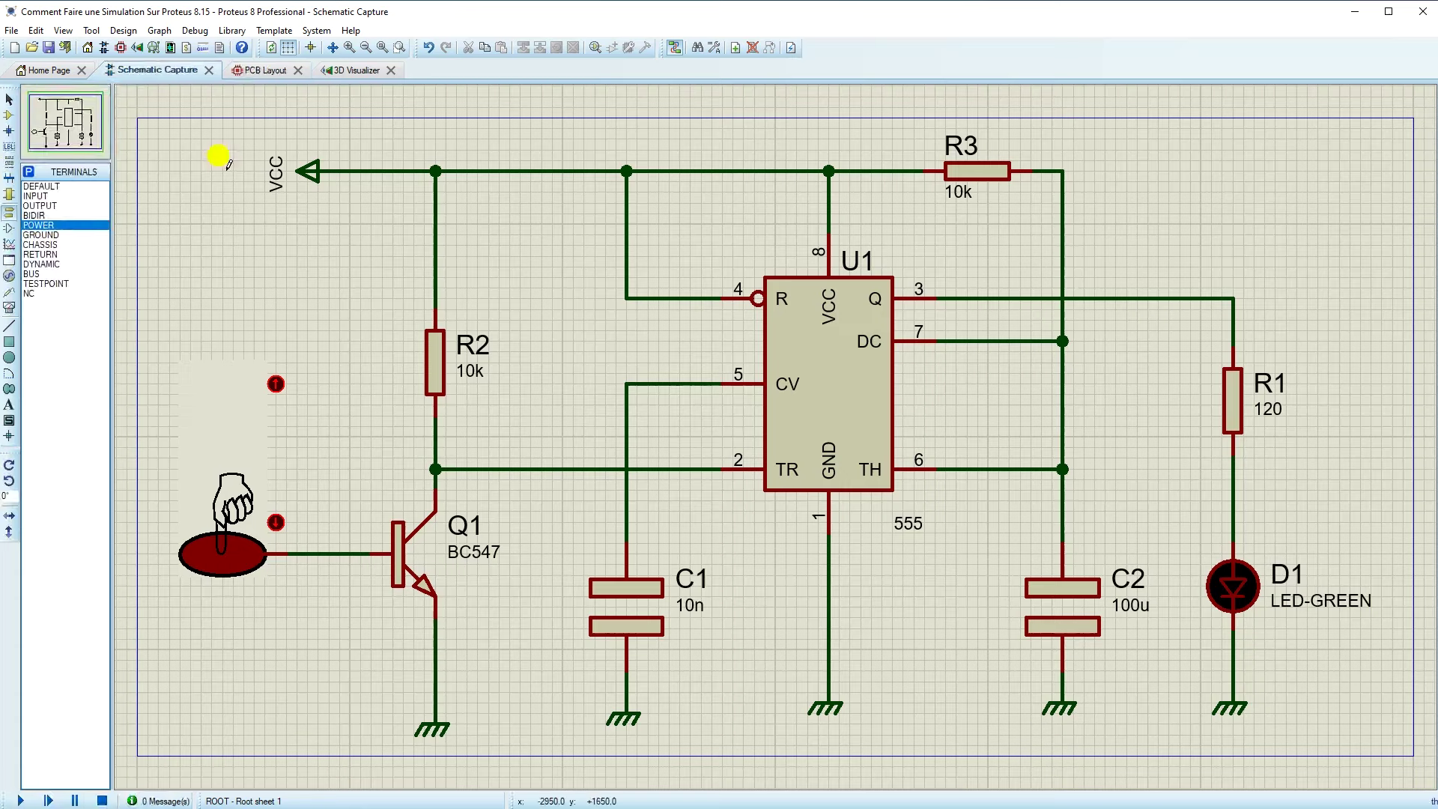
click(260, 71)
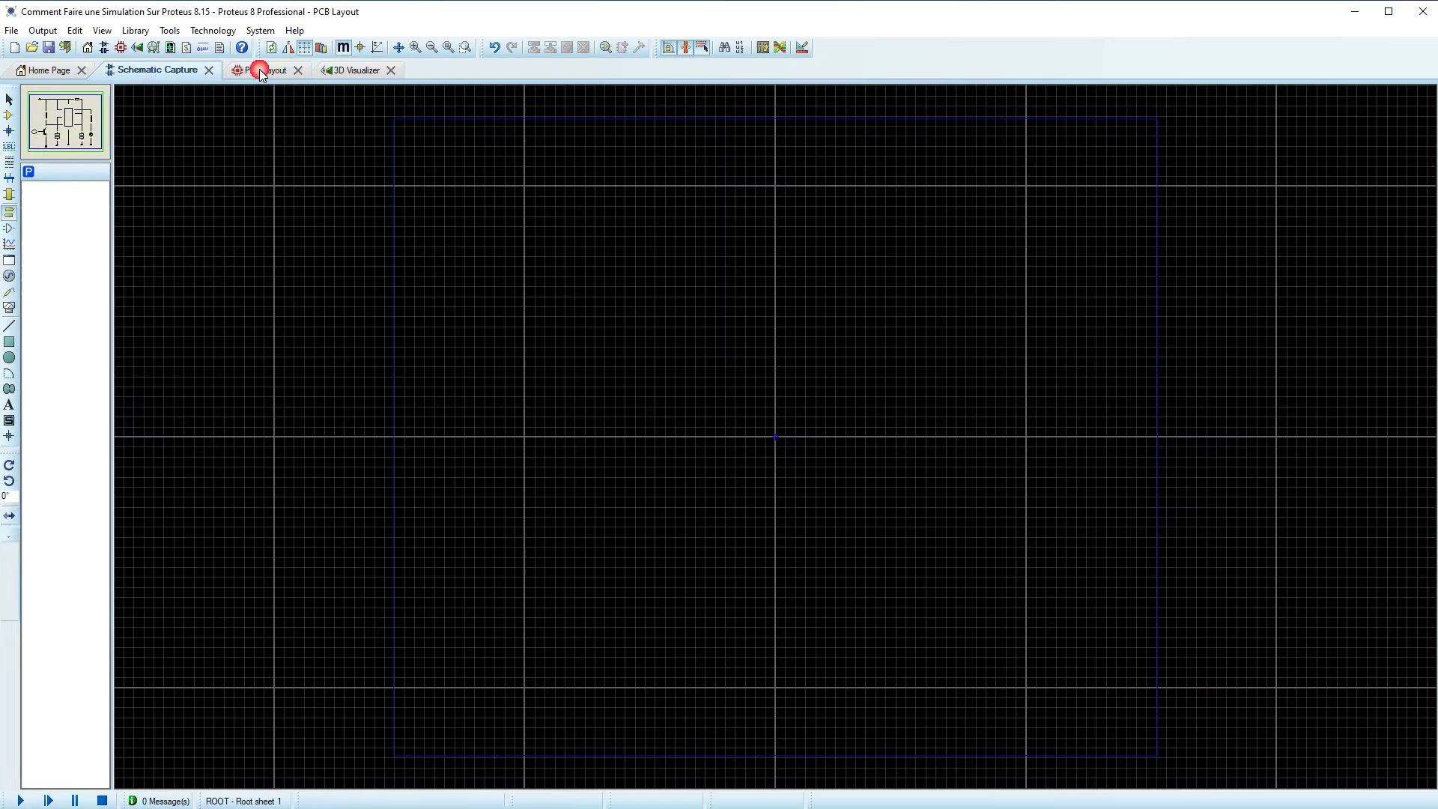
- Name the board PCB TYPON in the board properties and set its maximum width to 3cm and maximum height to 2cm
click(262, 32)
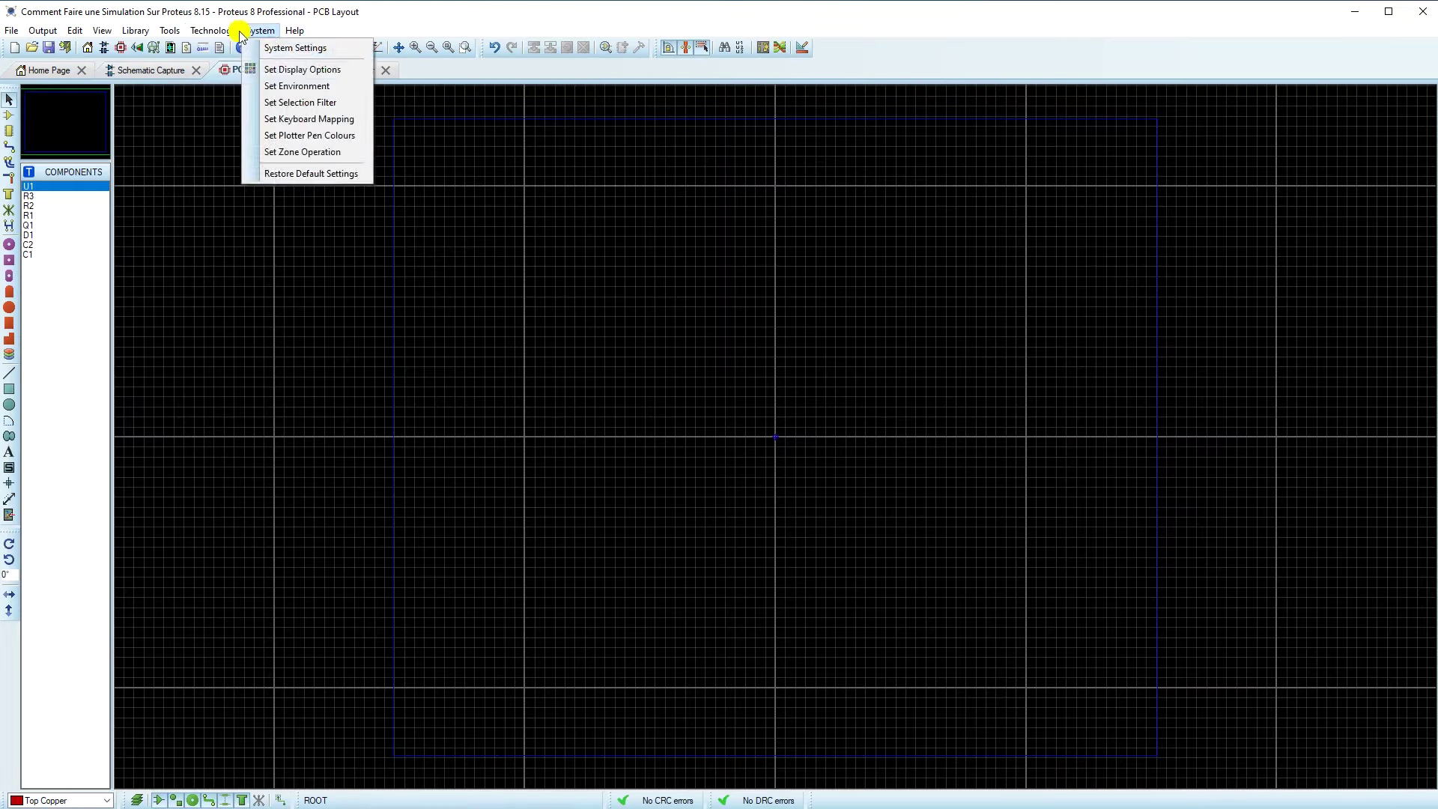
mouse_move(226, 35)
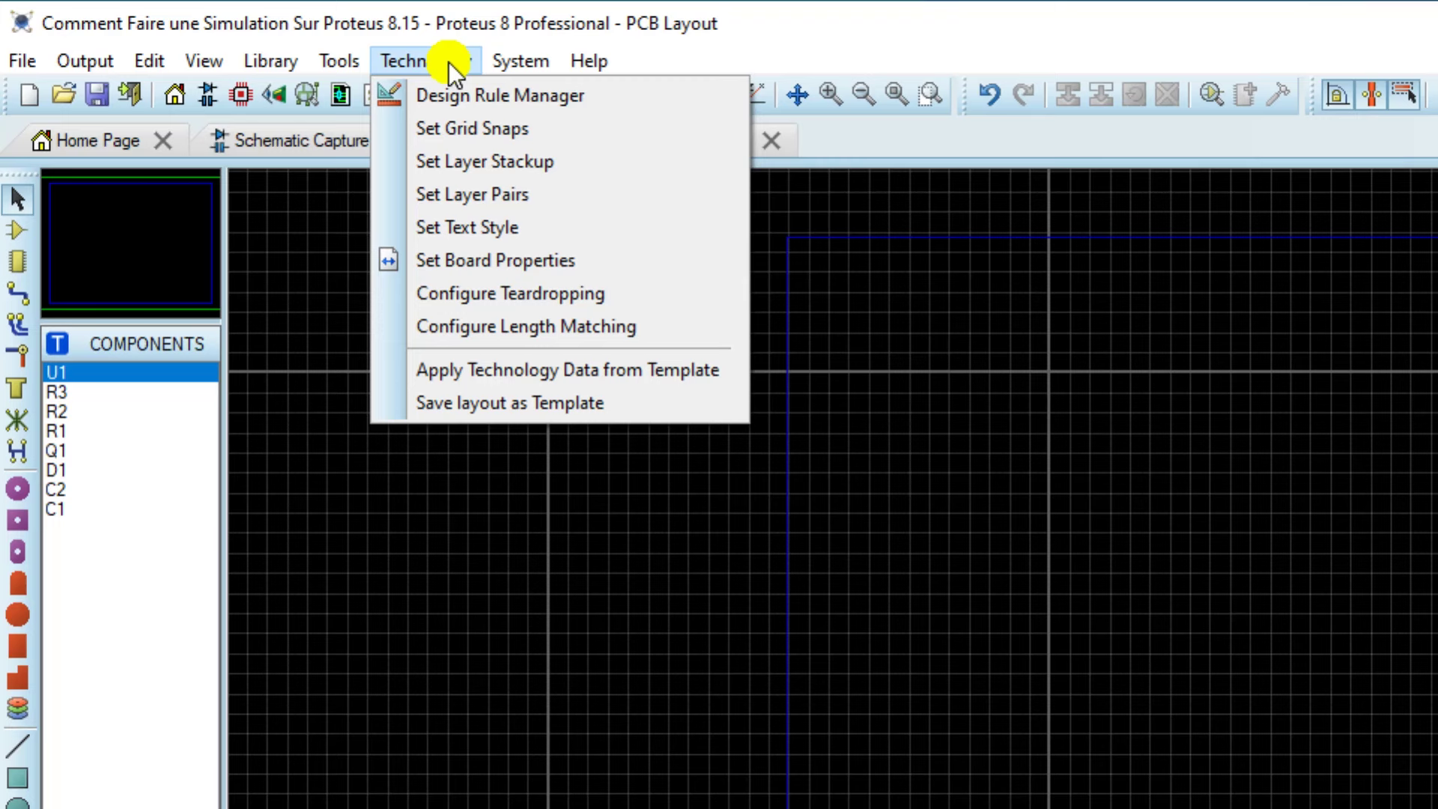
click(459, 260)
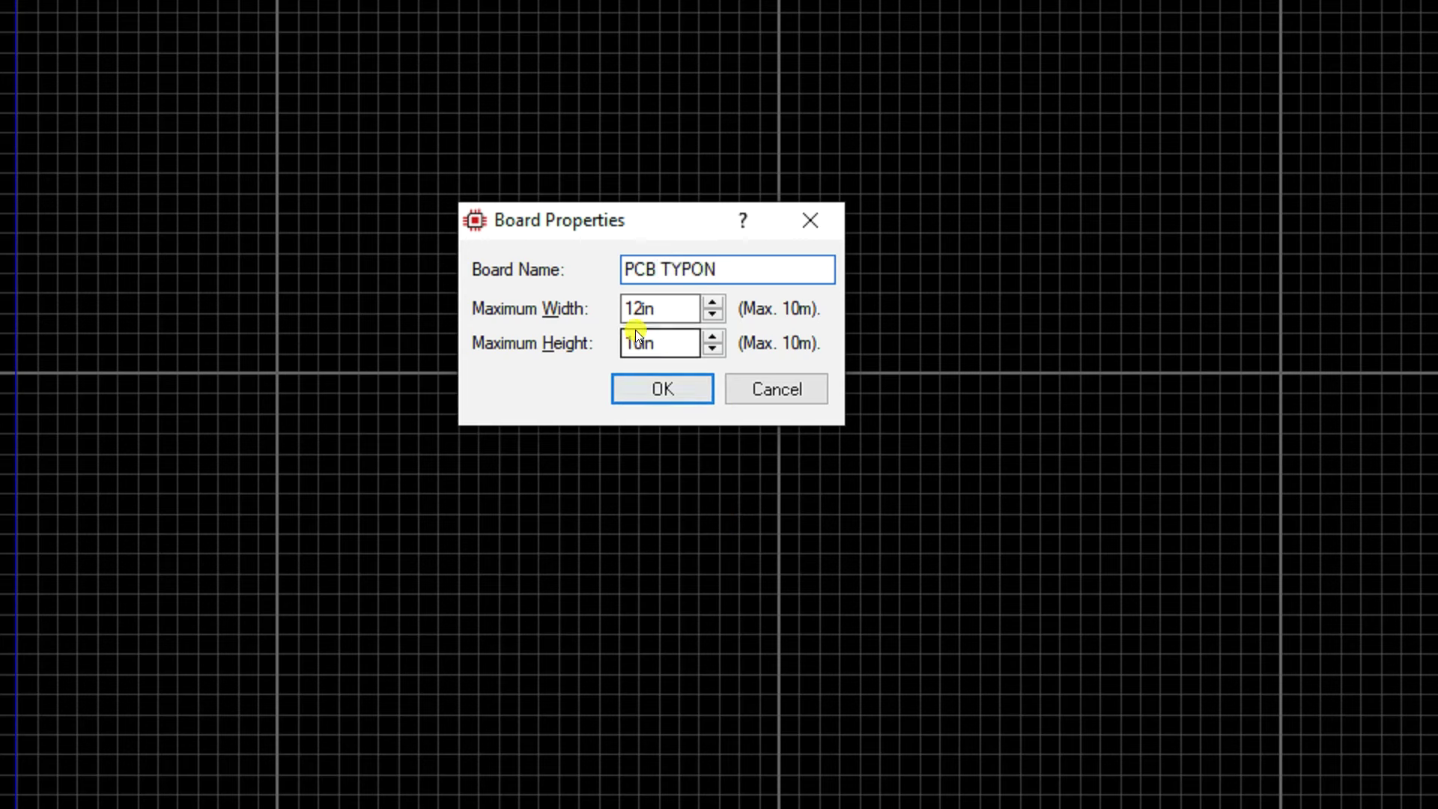
double_click(655, 308)
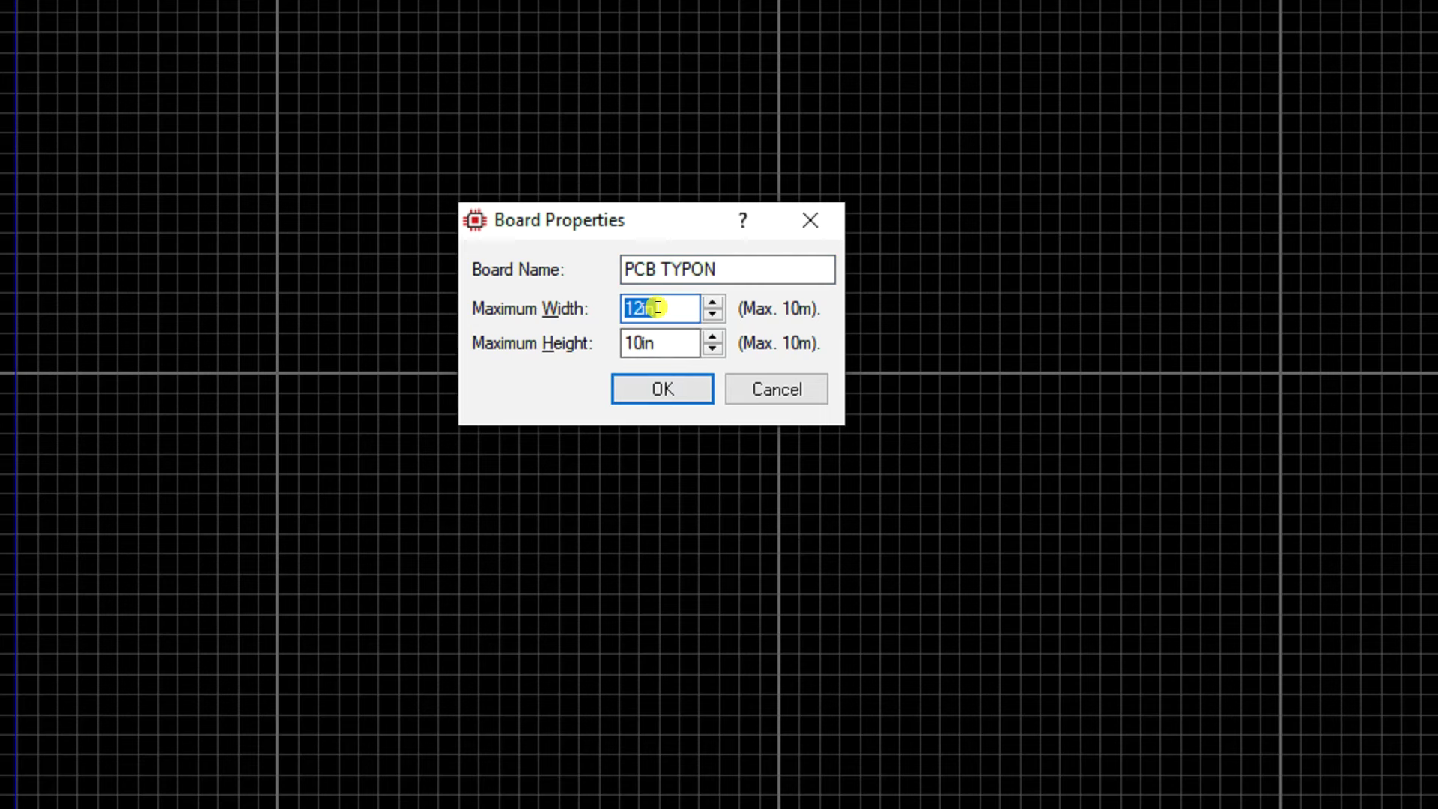
text(3cm)
click(660, 341)
double_click(664, 332)
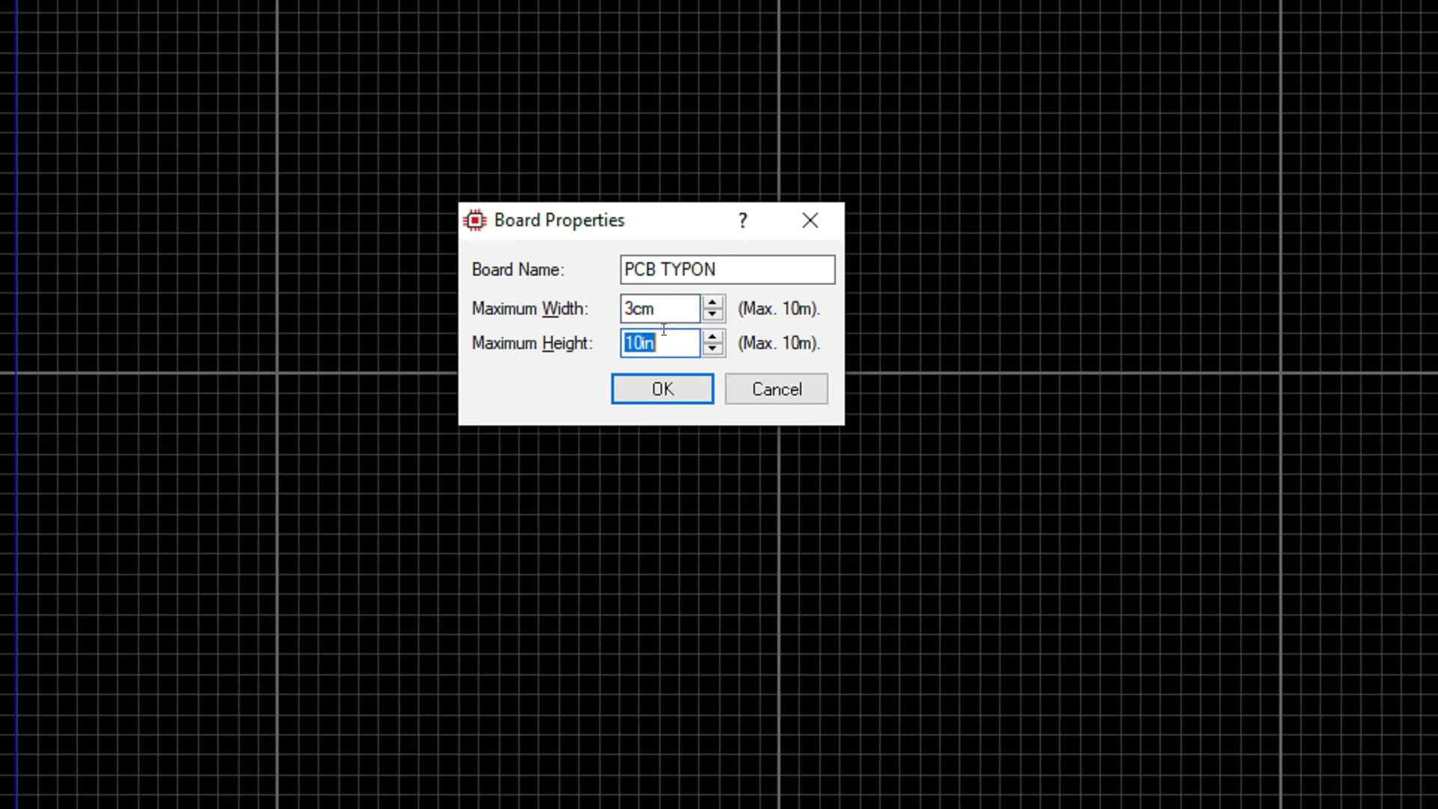
text(2cm)
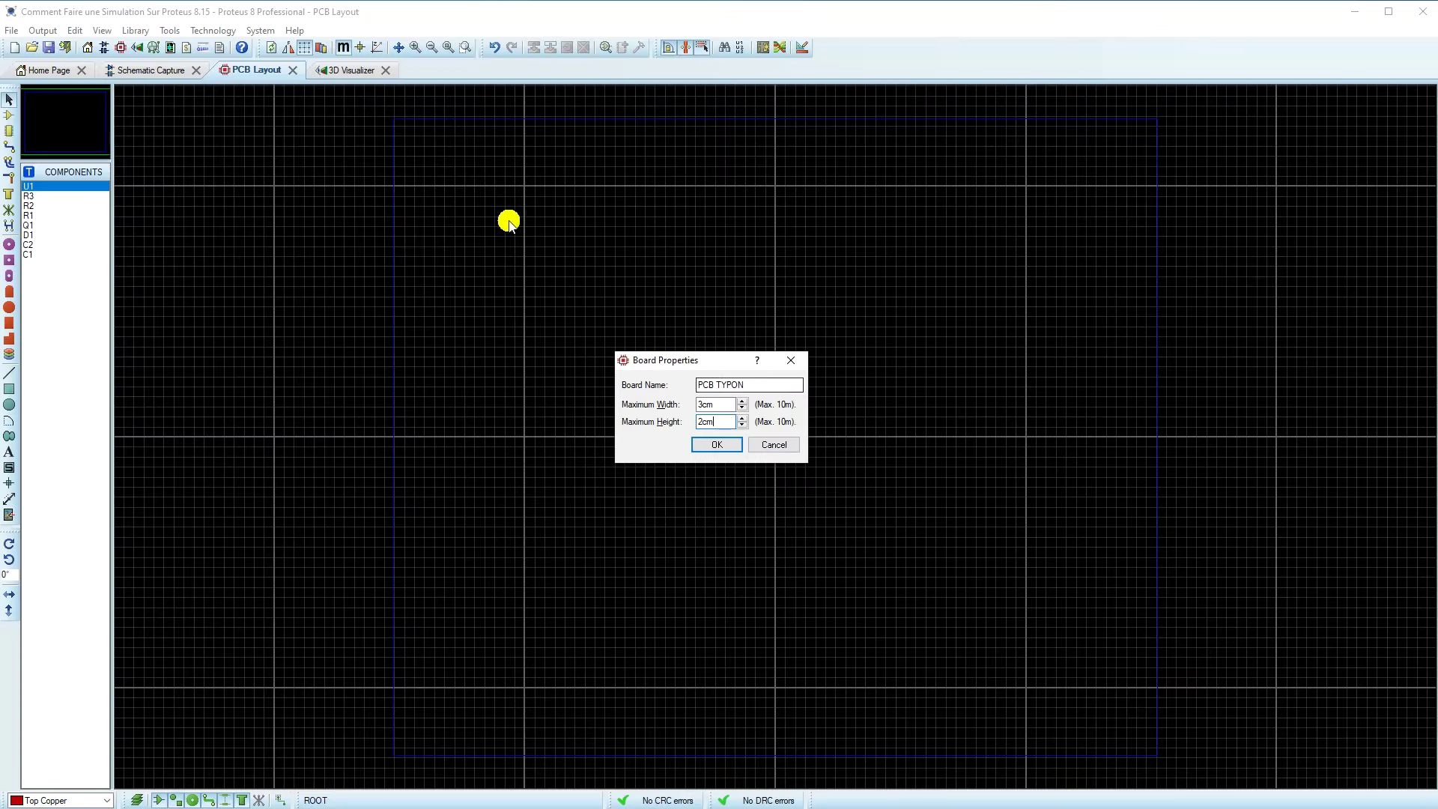
click(718, 445)
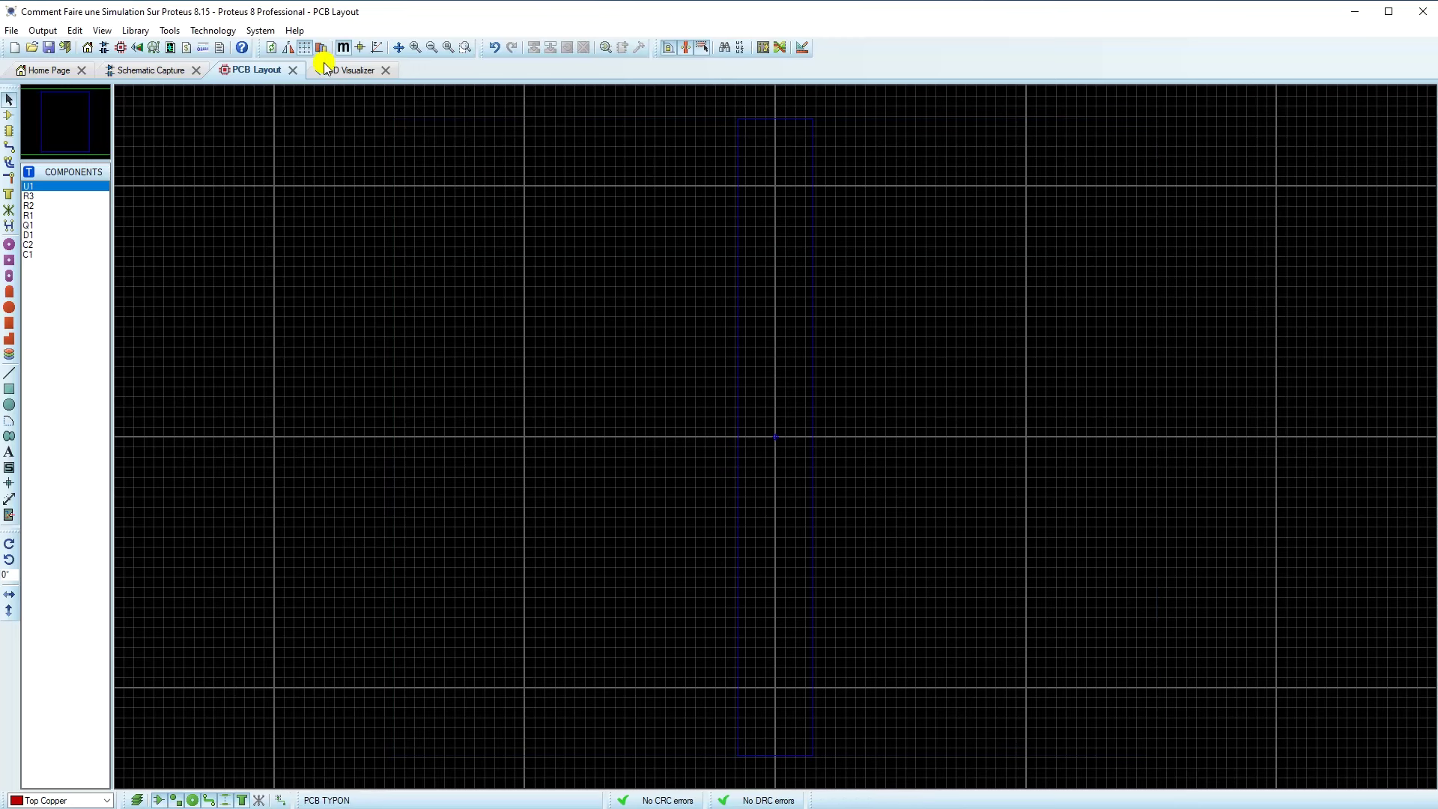
- Set the board's maximum height to 20cm in the board properties
click(251, 31)
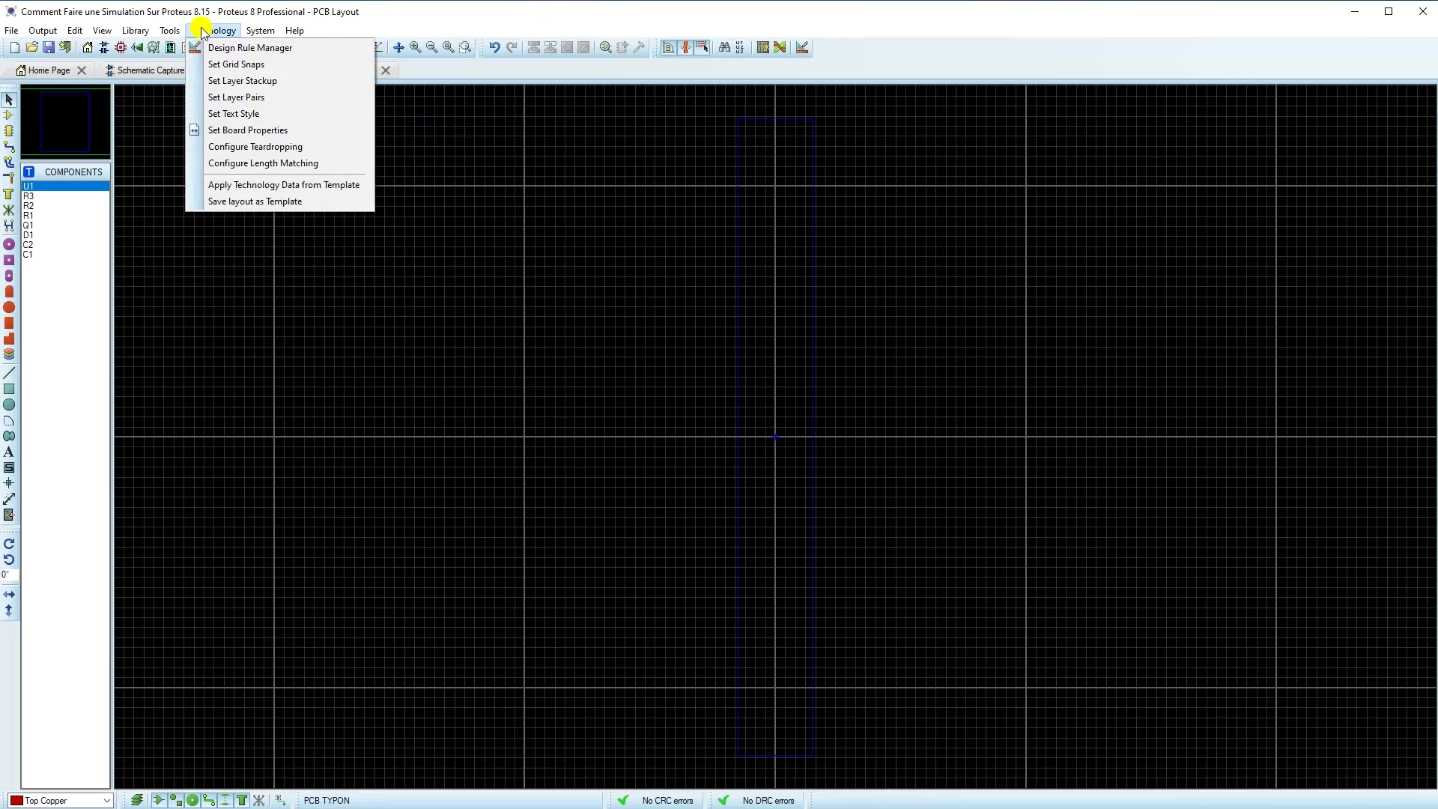
click(228, 130)
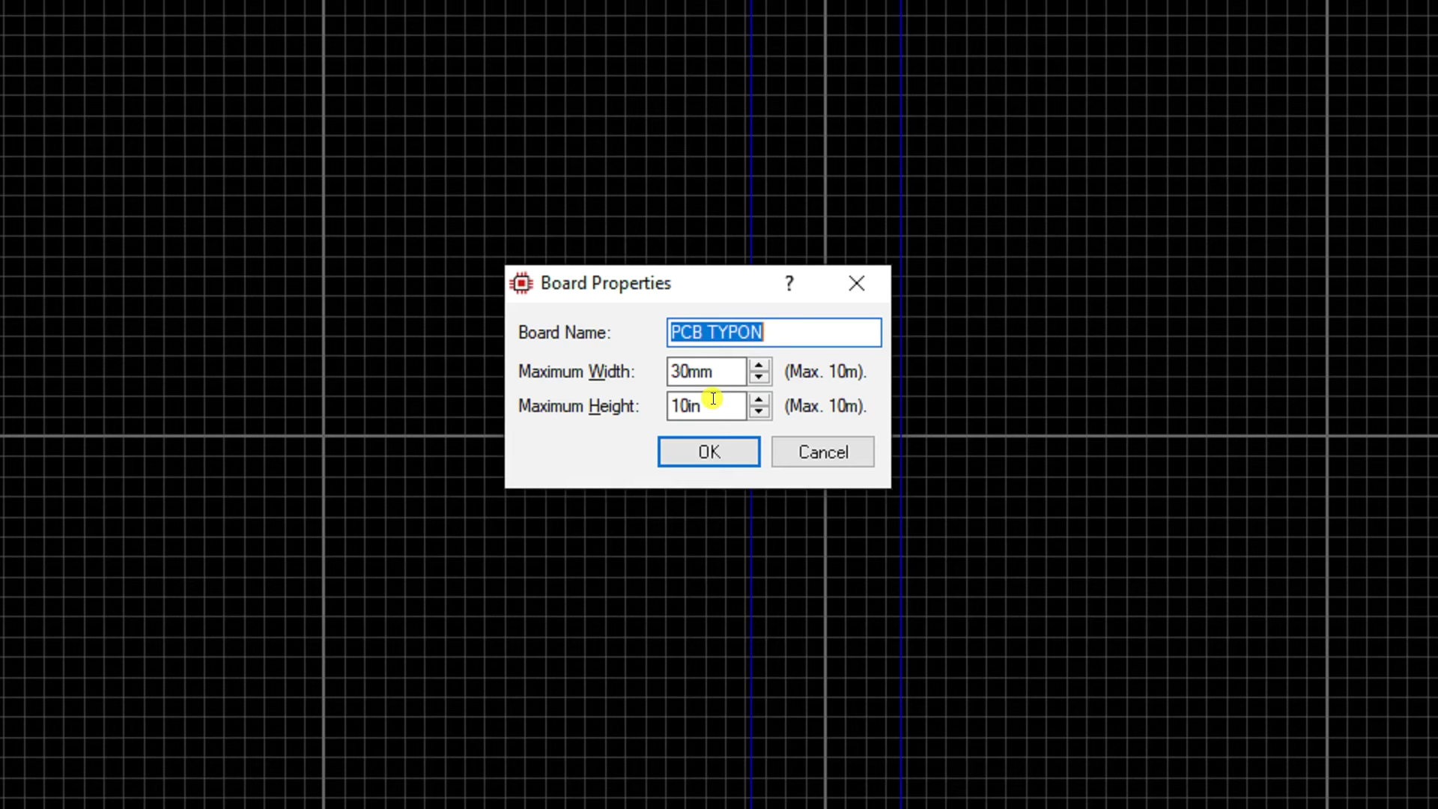
double_click(720, 420)
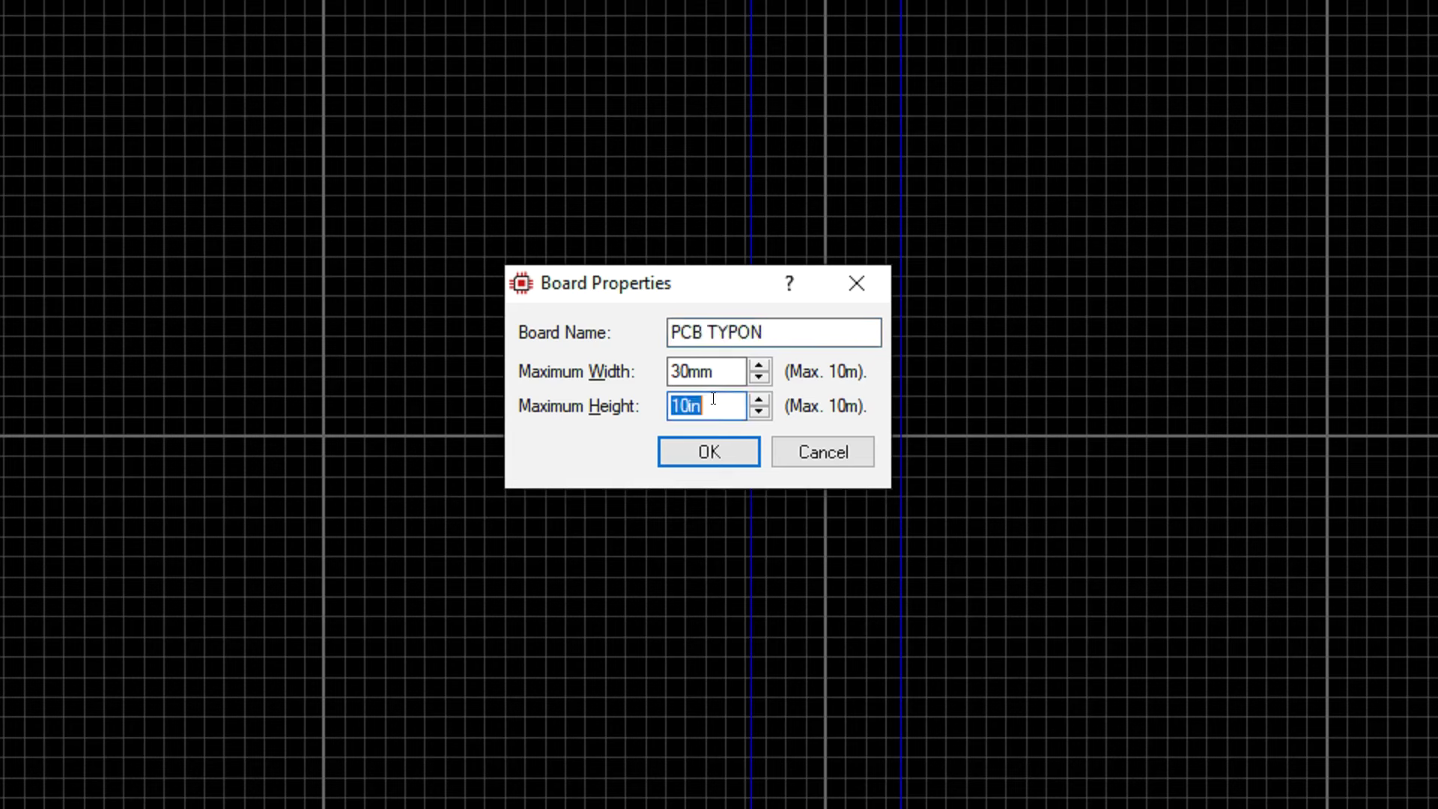
text(20cm)
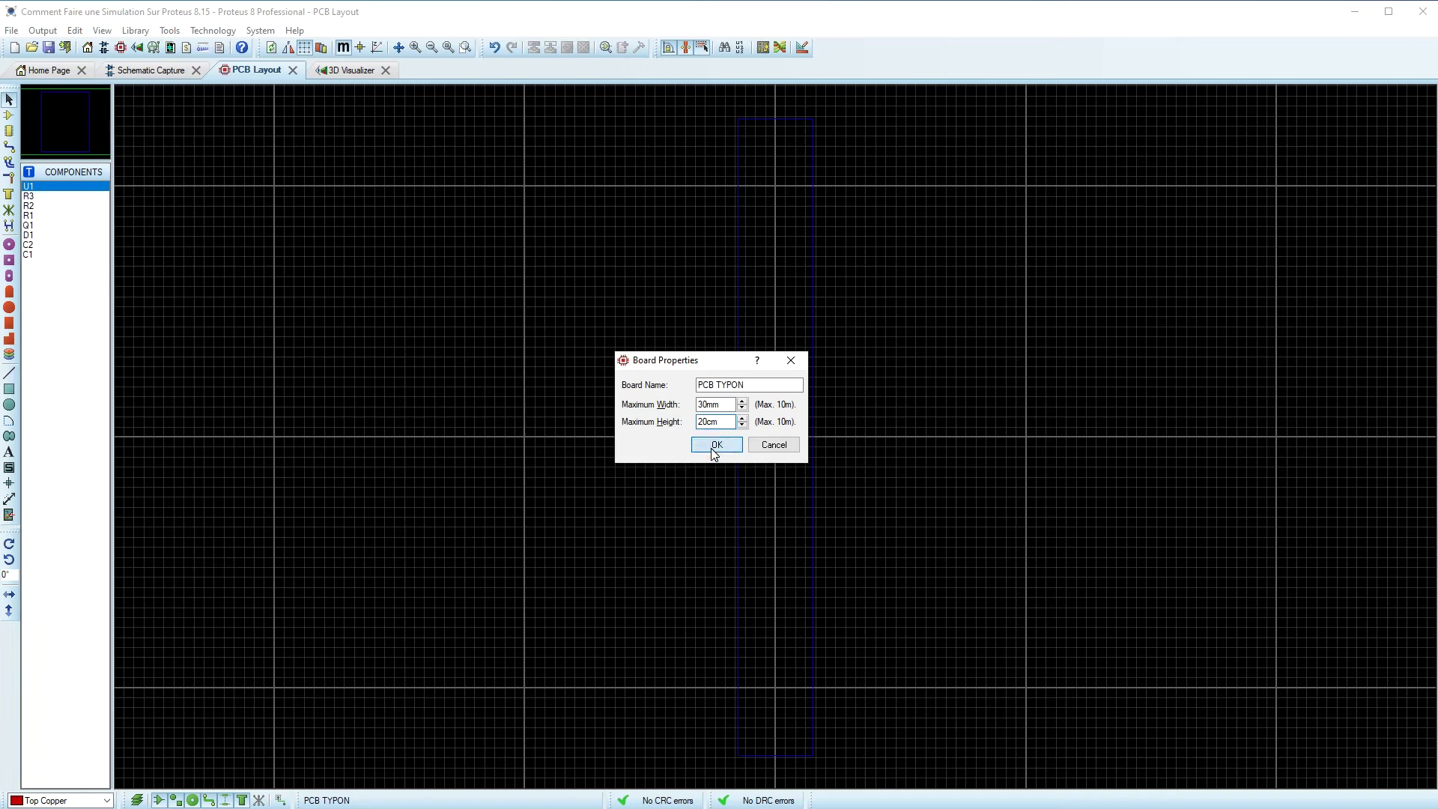
click(701, 456)
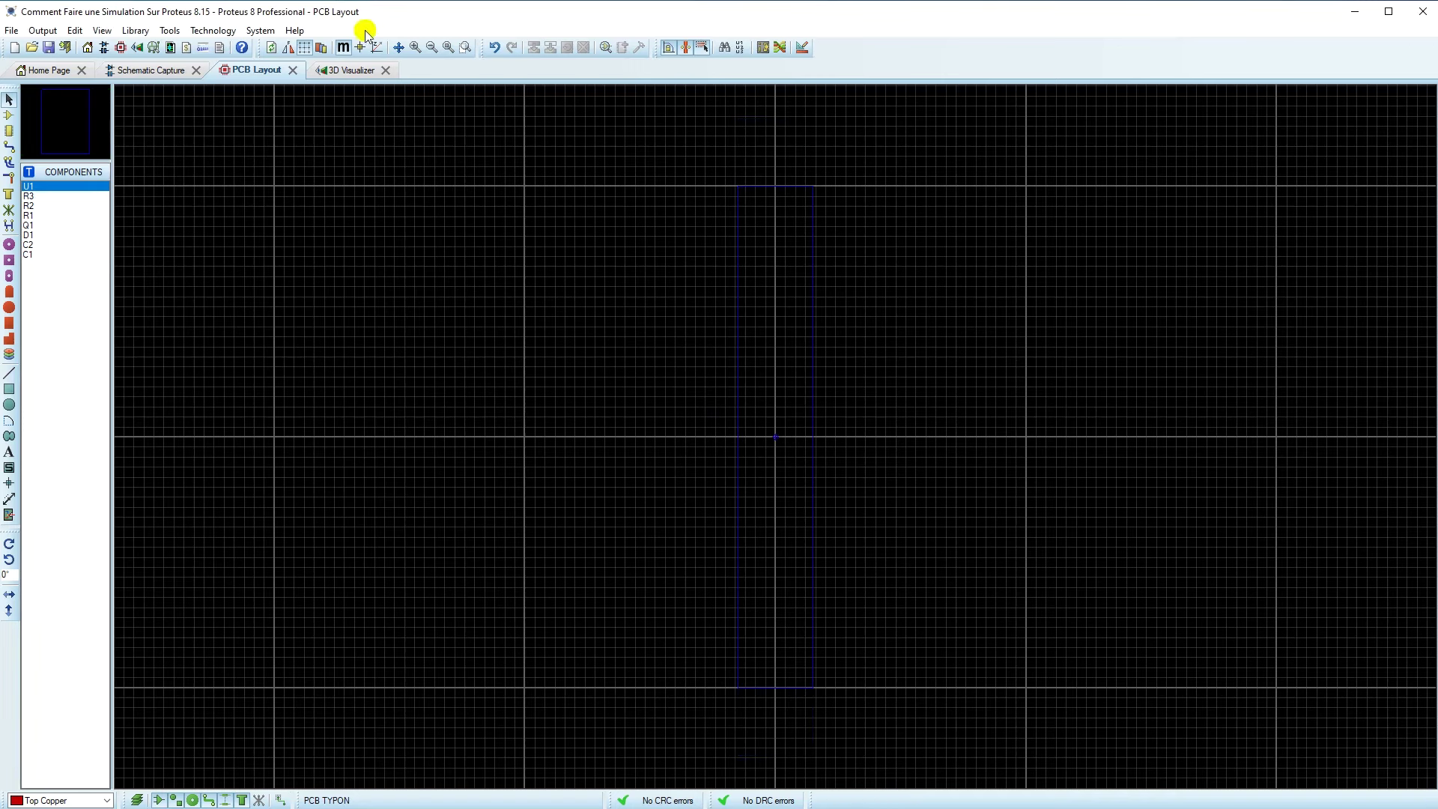
- Try to reduce the board's maximum height by editing its value in the board properties
click(256, 33)
mouse_move(216, 31)
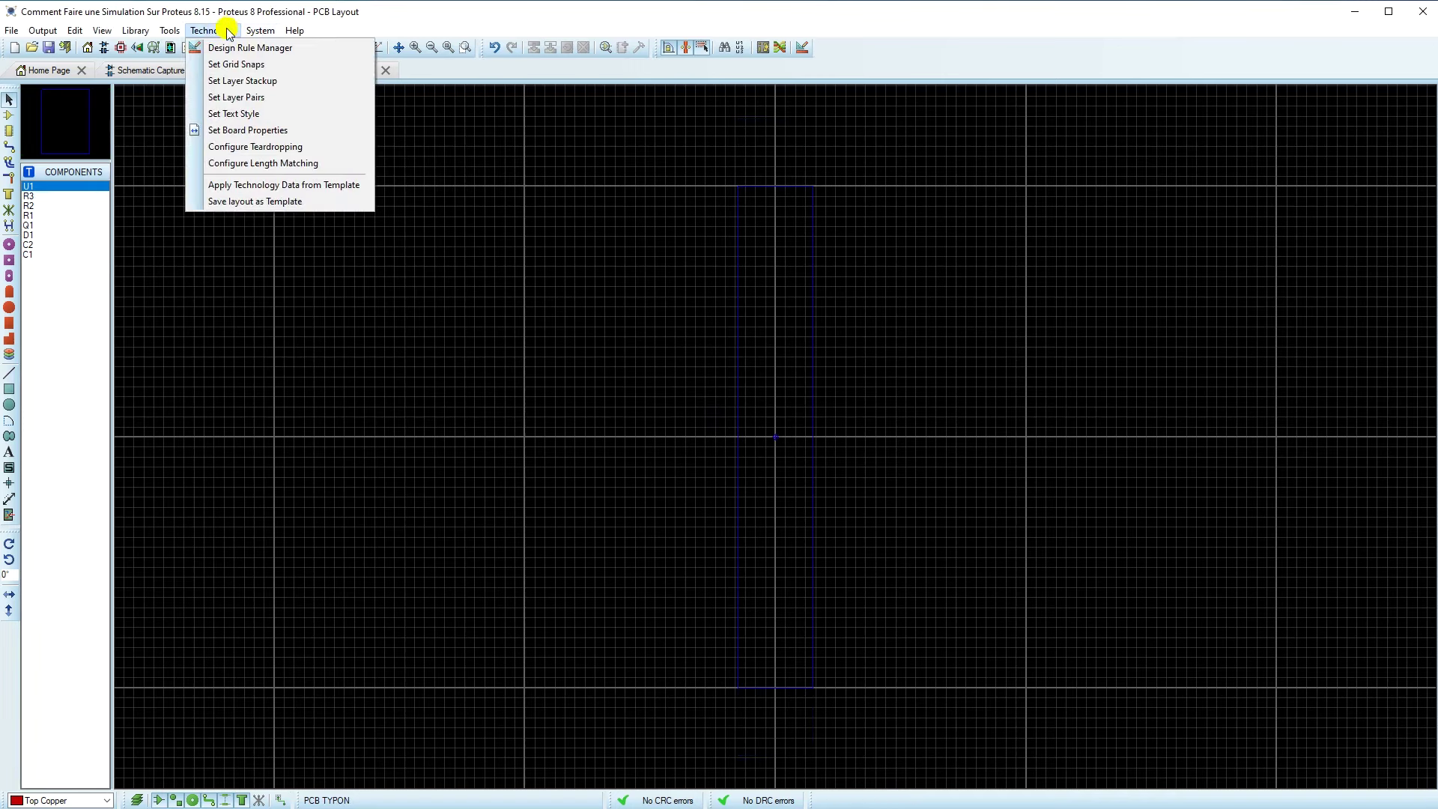
click(226, 132)
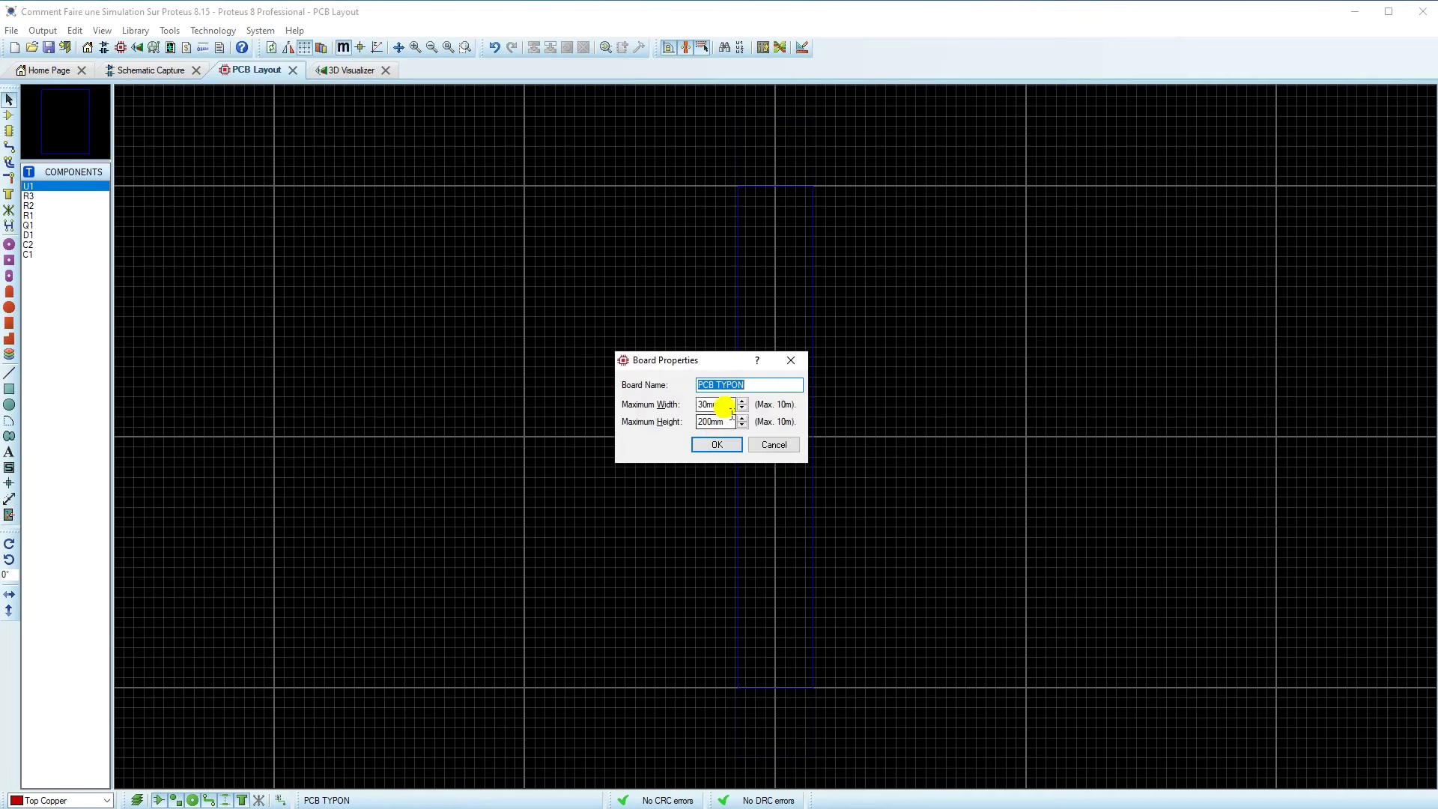
click(706, 422)
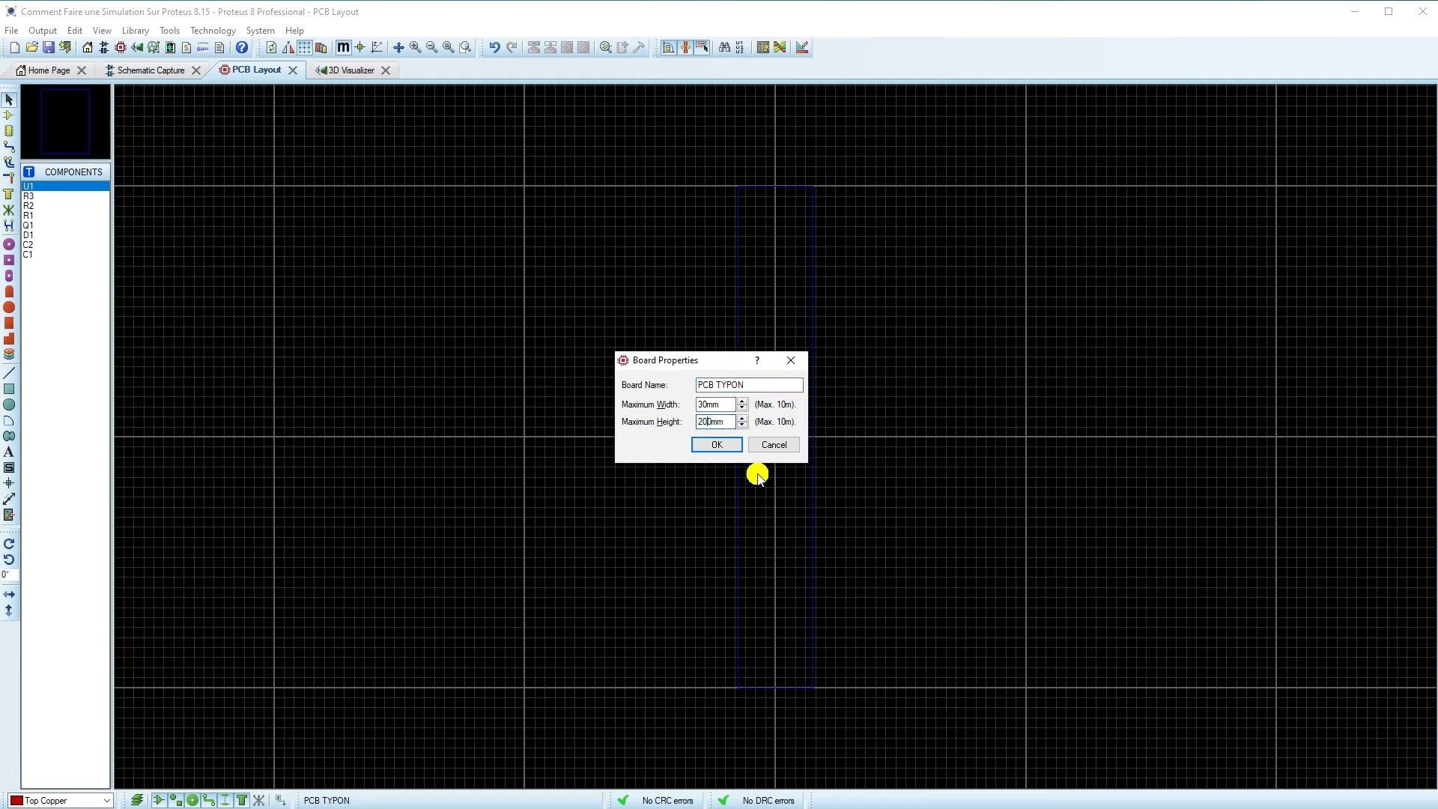
click(708, 421)
text(2)
click(717, 445)
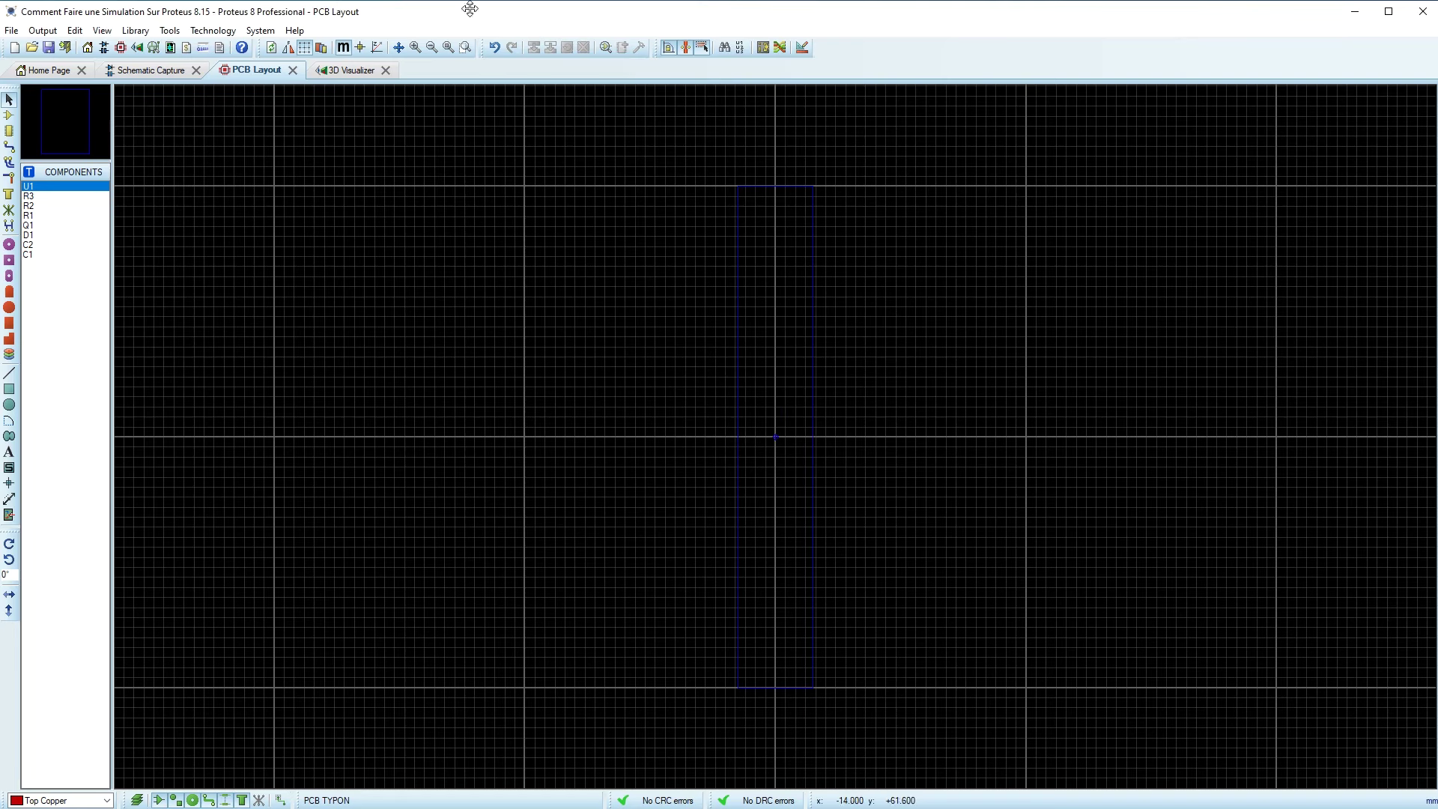
- Set the board's maximum height to 30mm in the board properties and fit the entire board in view
click(213, 30)
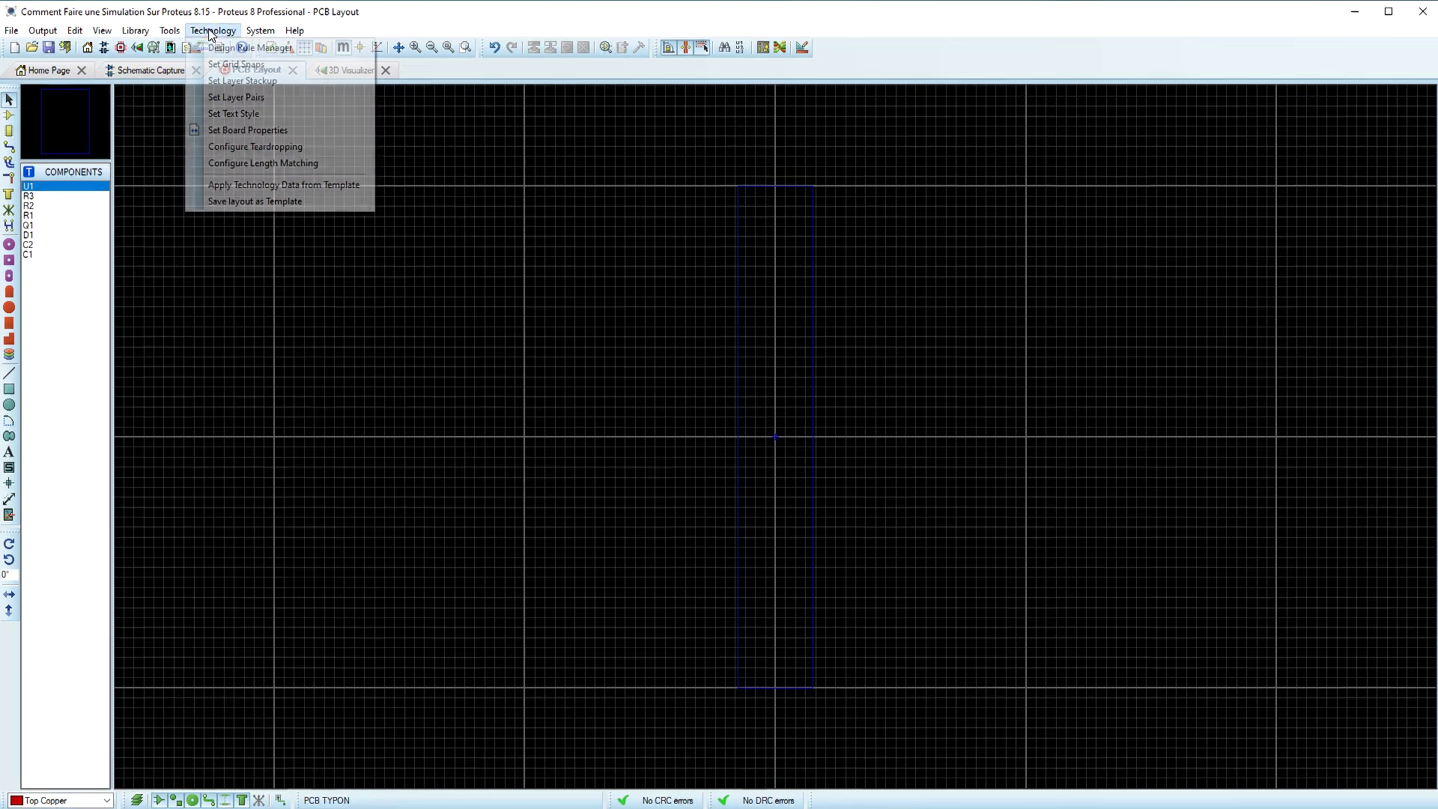
click(218, 136)
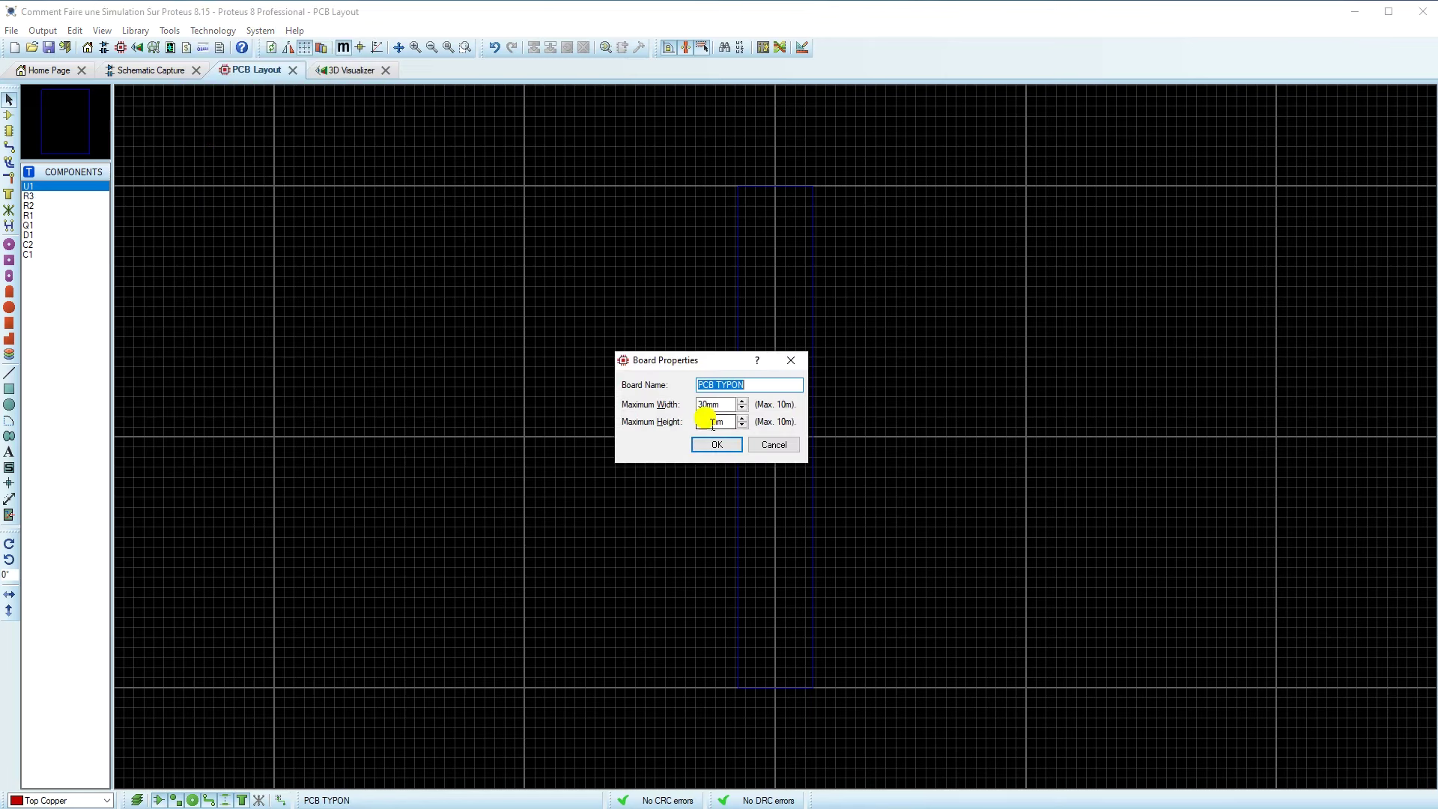
drag(710, 421, 681, 425)
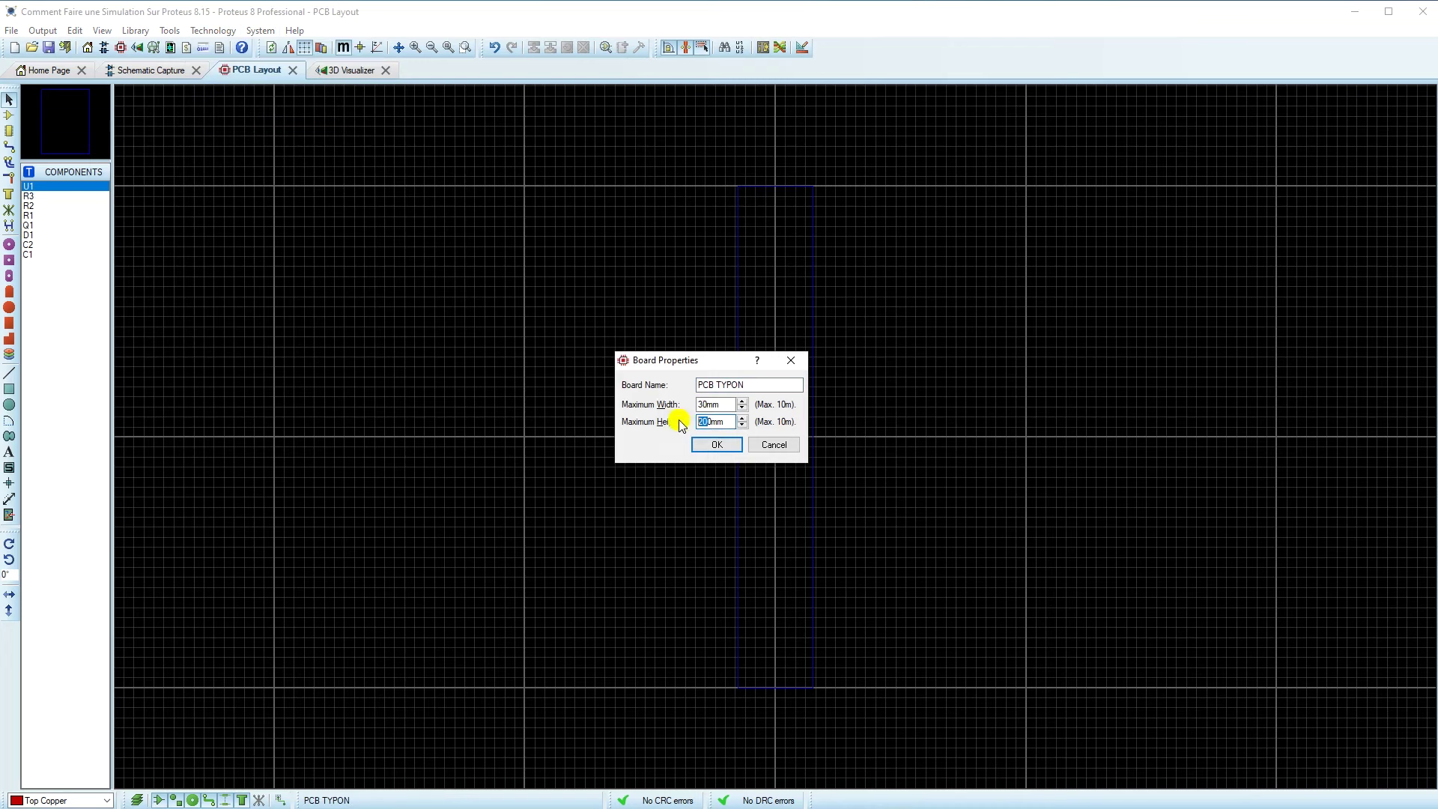
text(3)
click(719, 445)
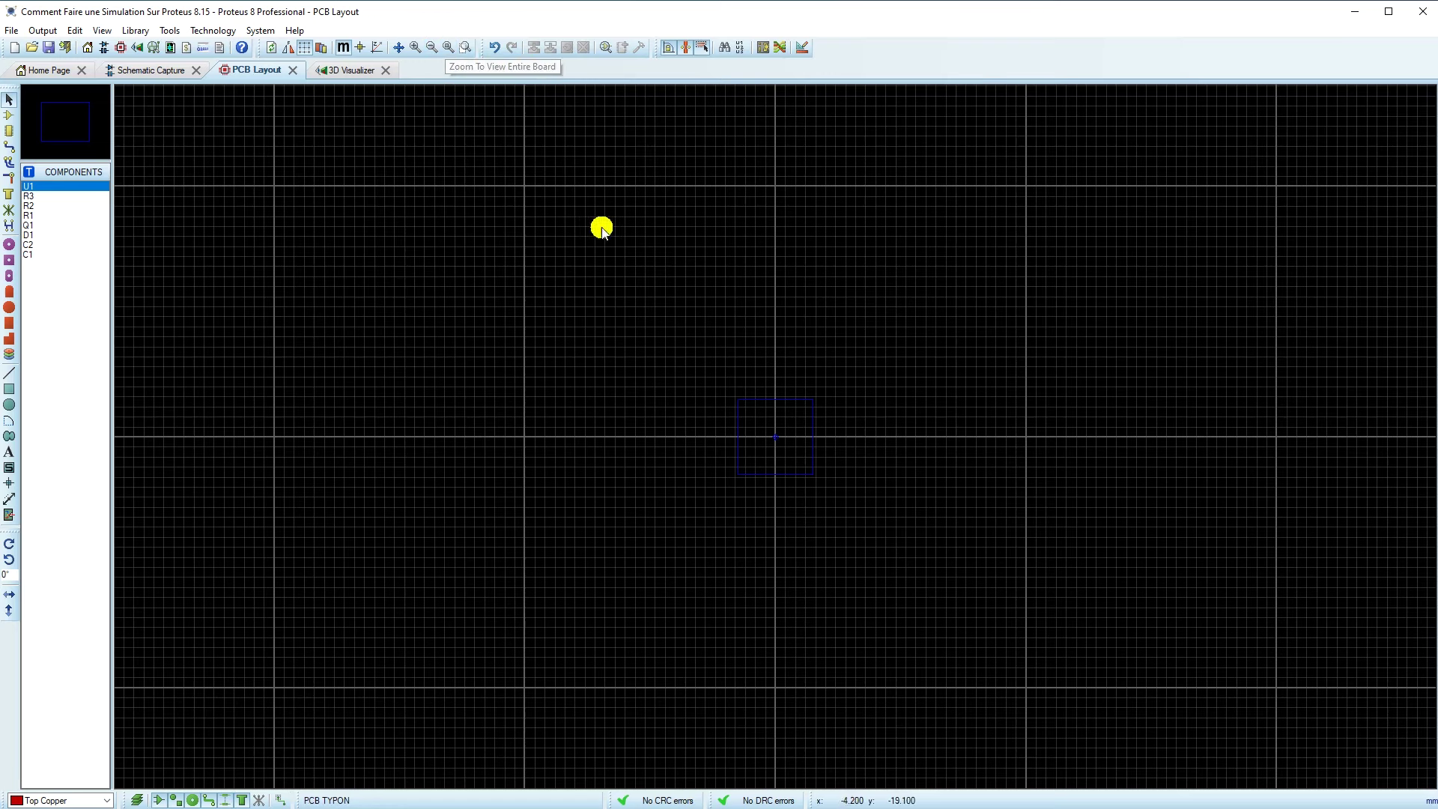
click(449, 47)
click(465, 47)
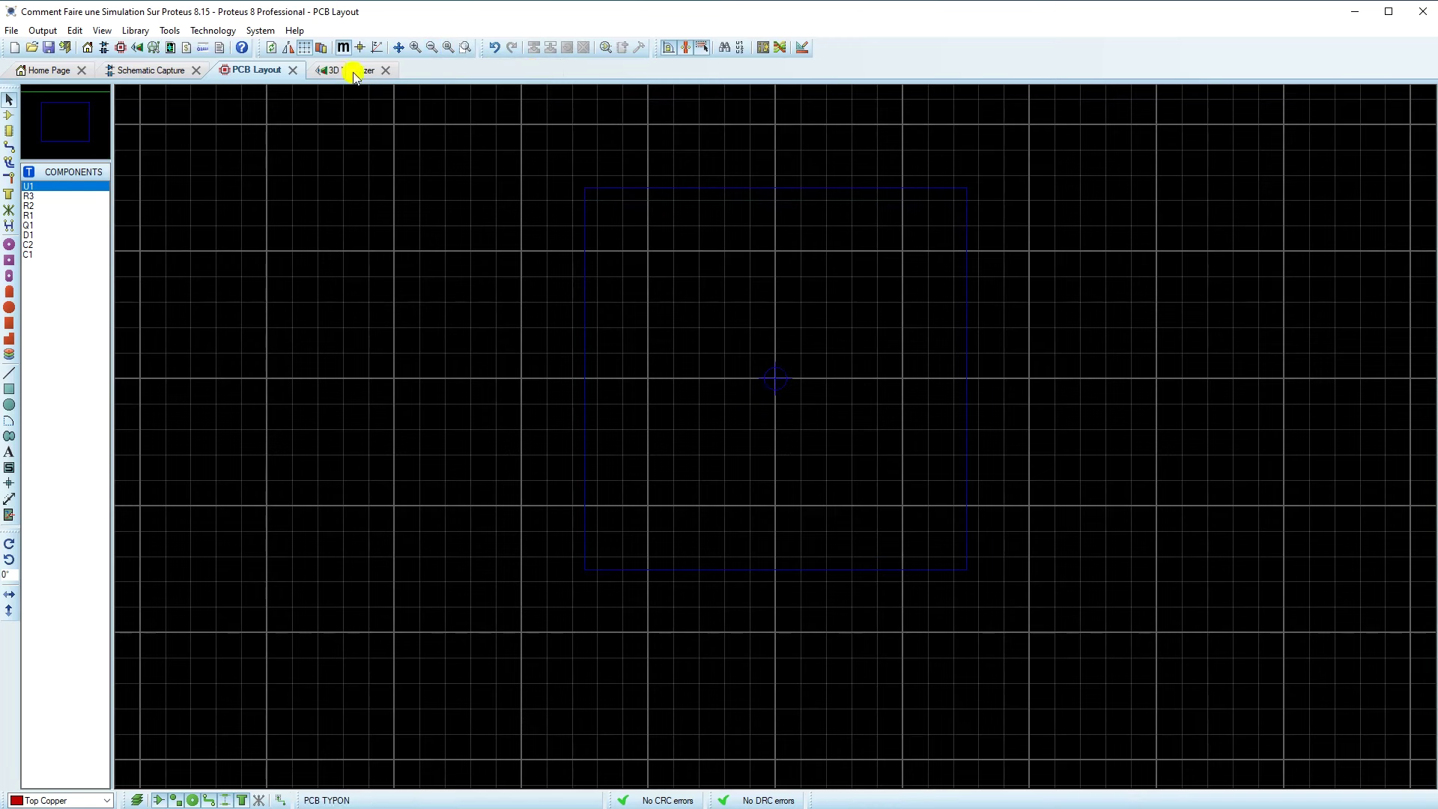
- Set the board's maximum width to 40mm in the board properties
click(269, 35)
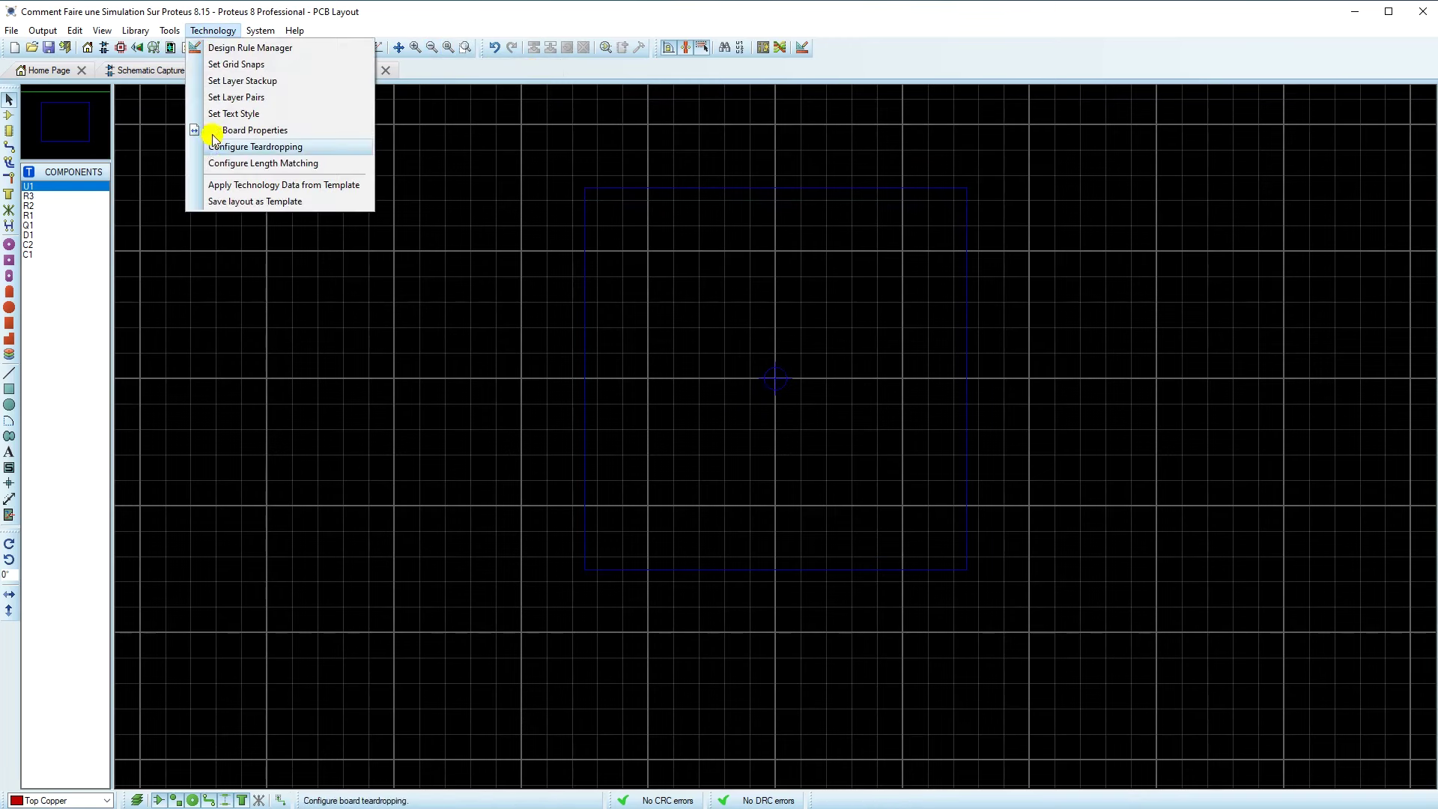
click(217, 129)
click(705, 406)
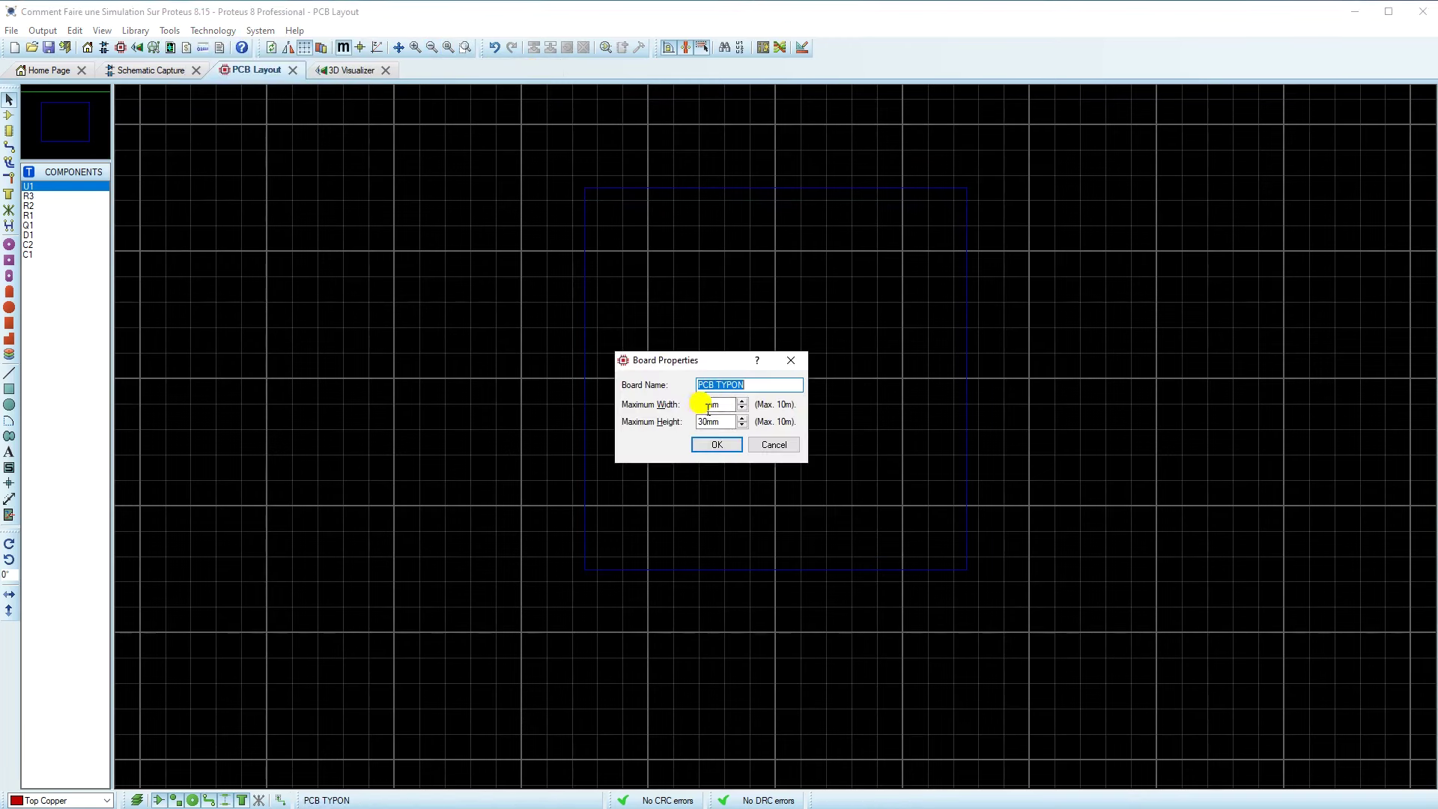
click(705, 411)
text(4)
click(715, 445)
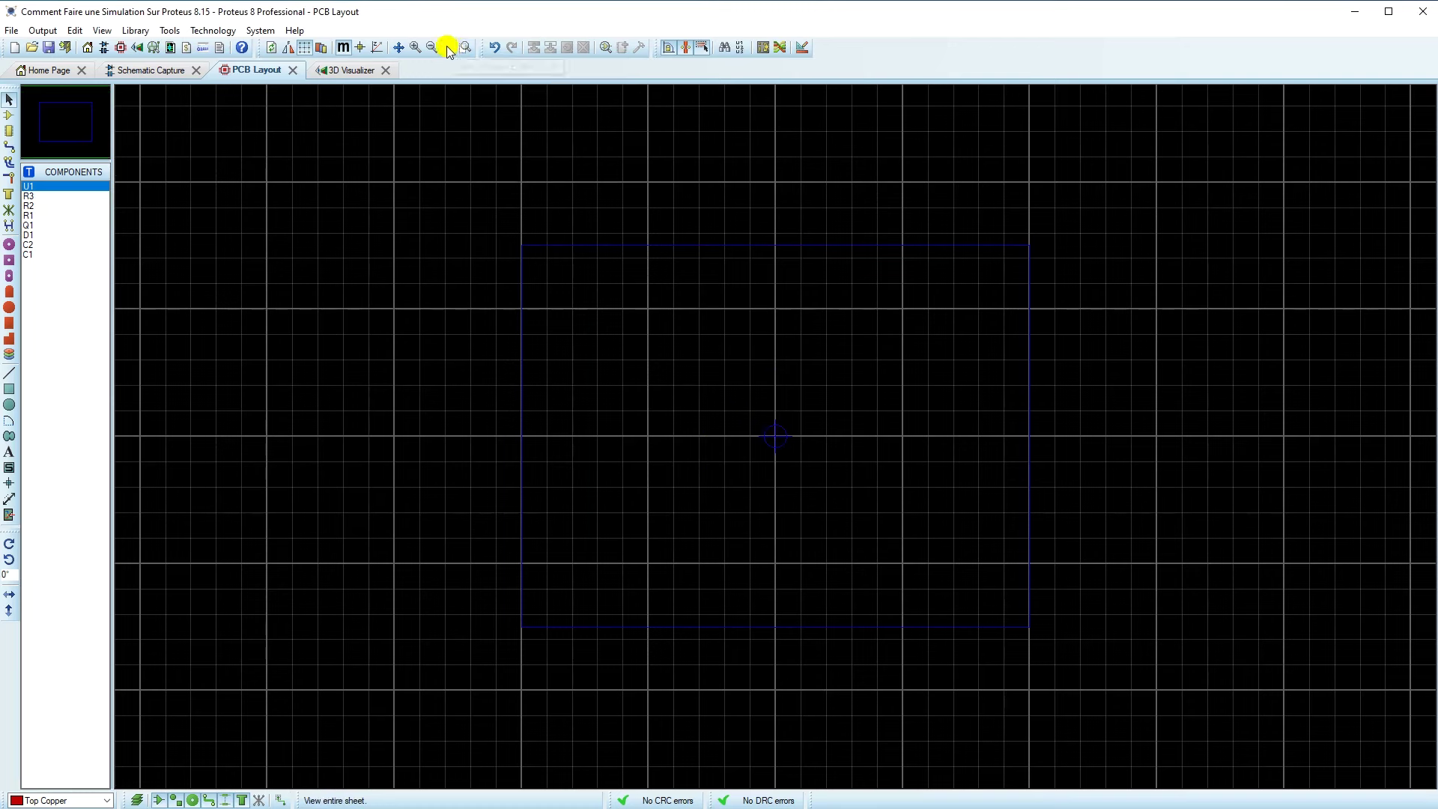
- Zoom in on the PCB board outline and list the circuit components available for placement
click(466, 47)
drag(477, 212, 1068, 648)
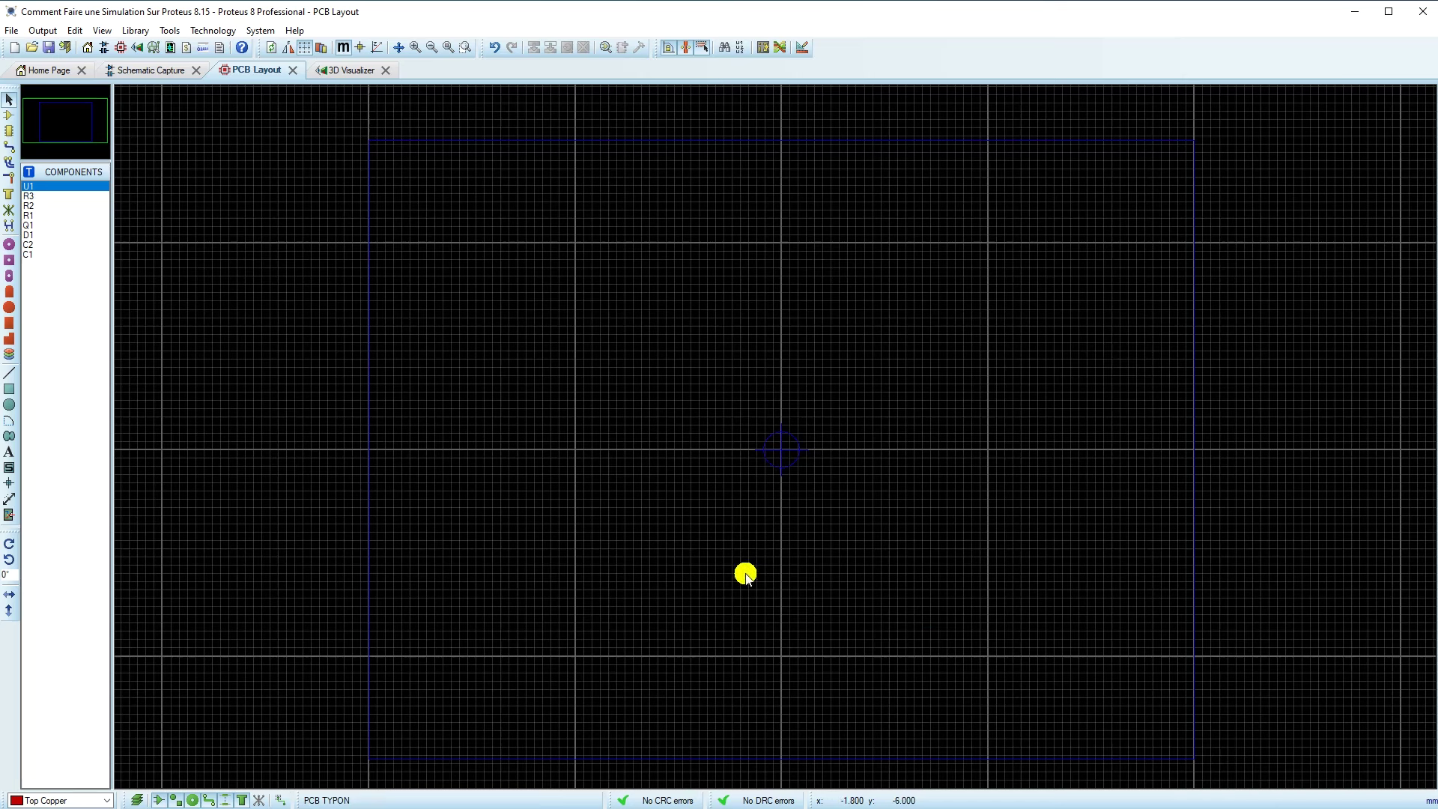
click(145, 72)
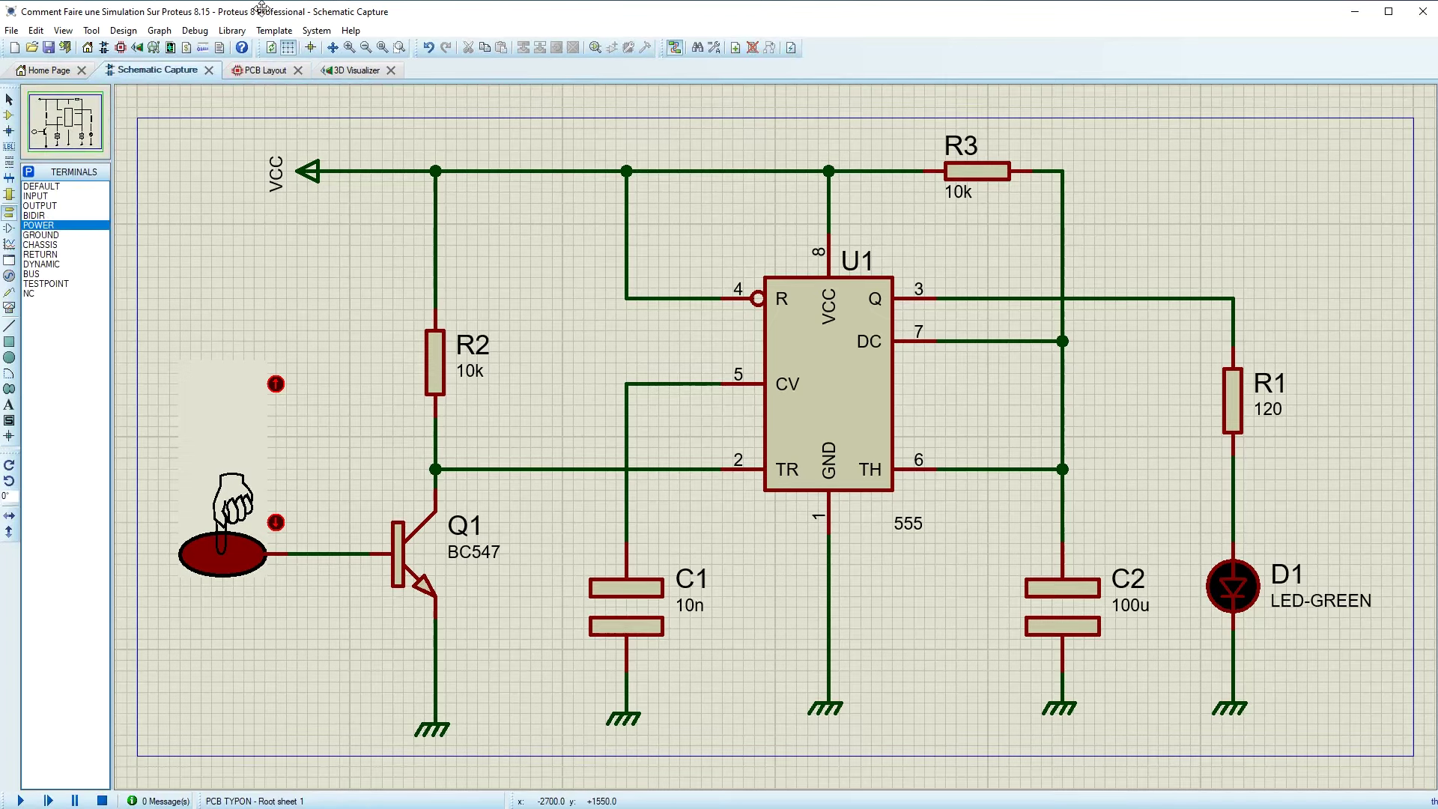
click(266, 72)
click(9, 115)
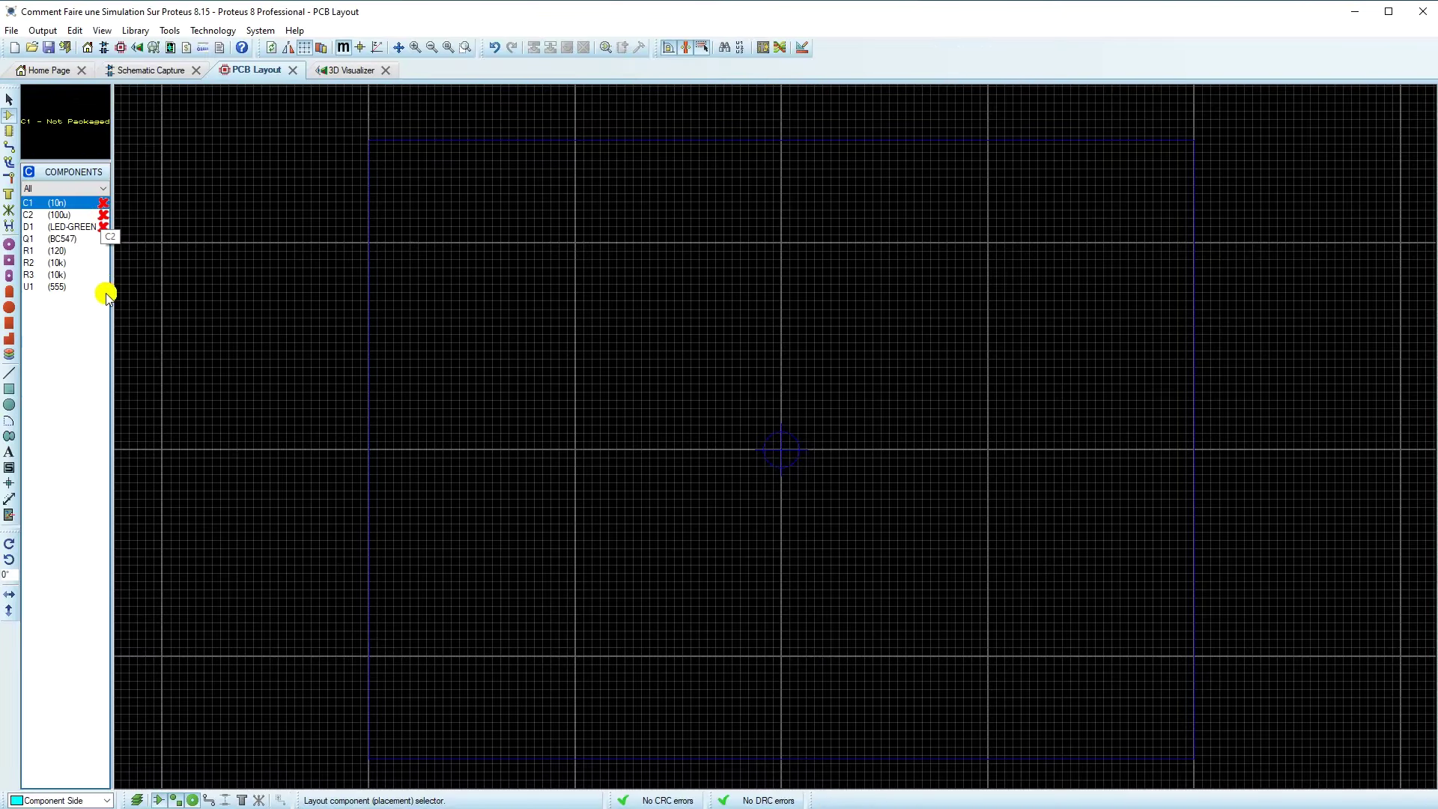
- Inspect capacitor C1's component properties in the schematic
click(144, 72)
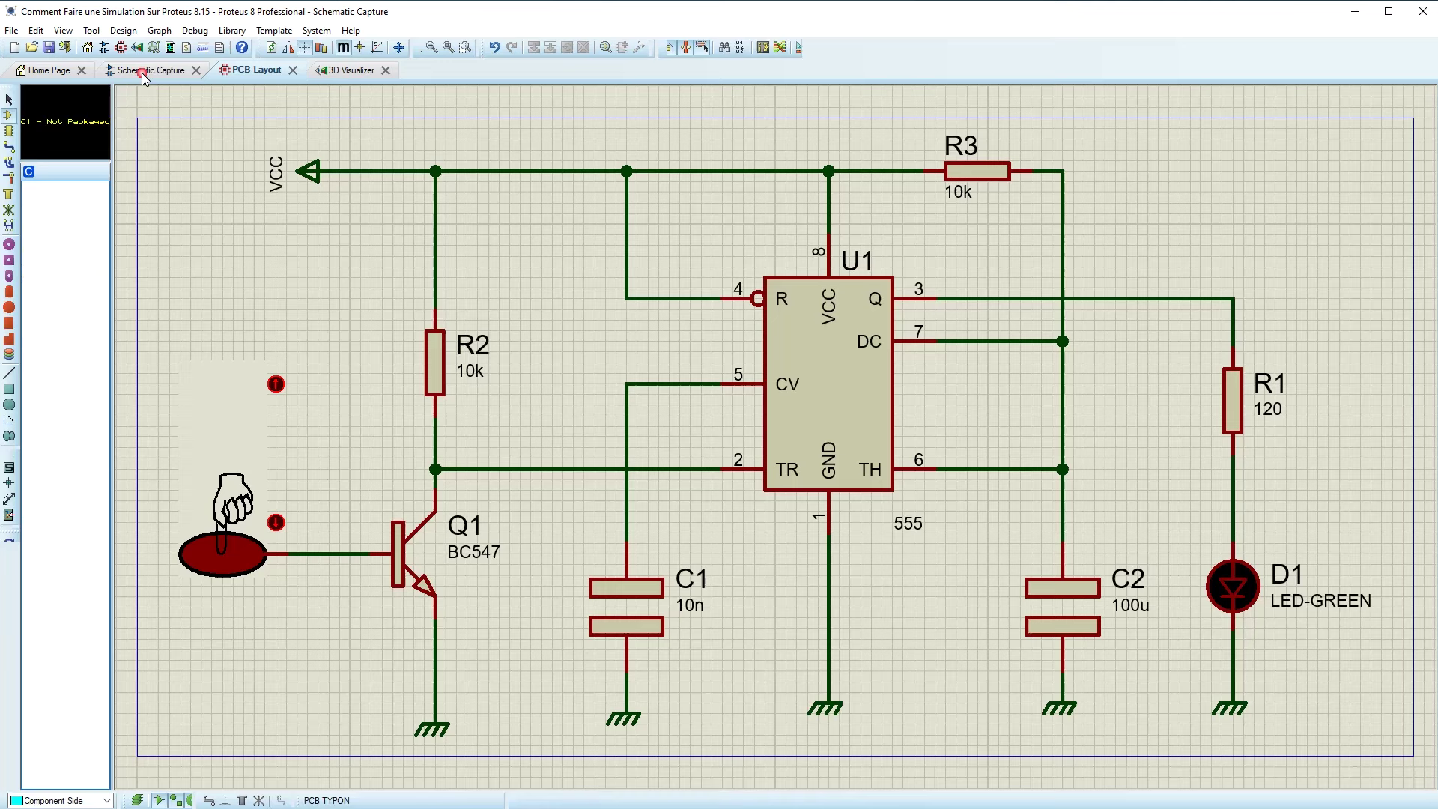
click(637, 588)
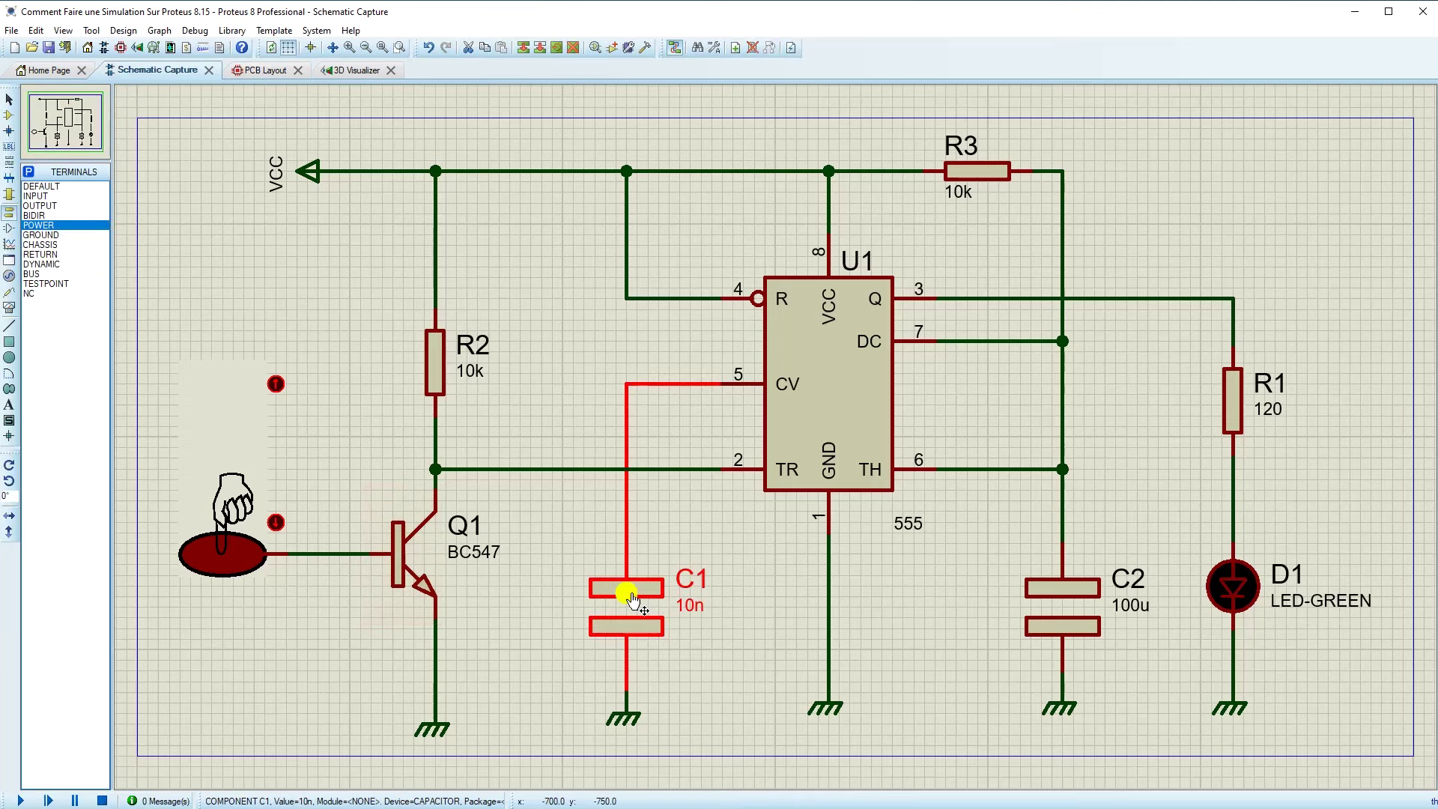
click(628, 596)
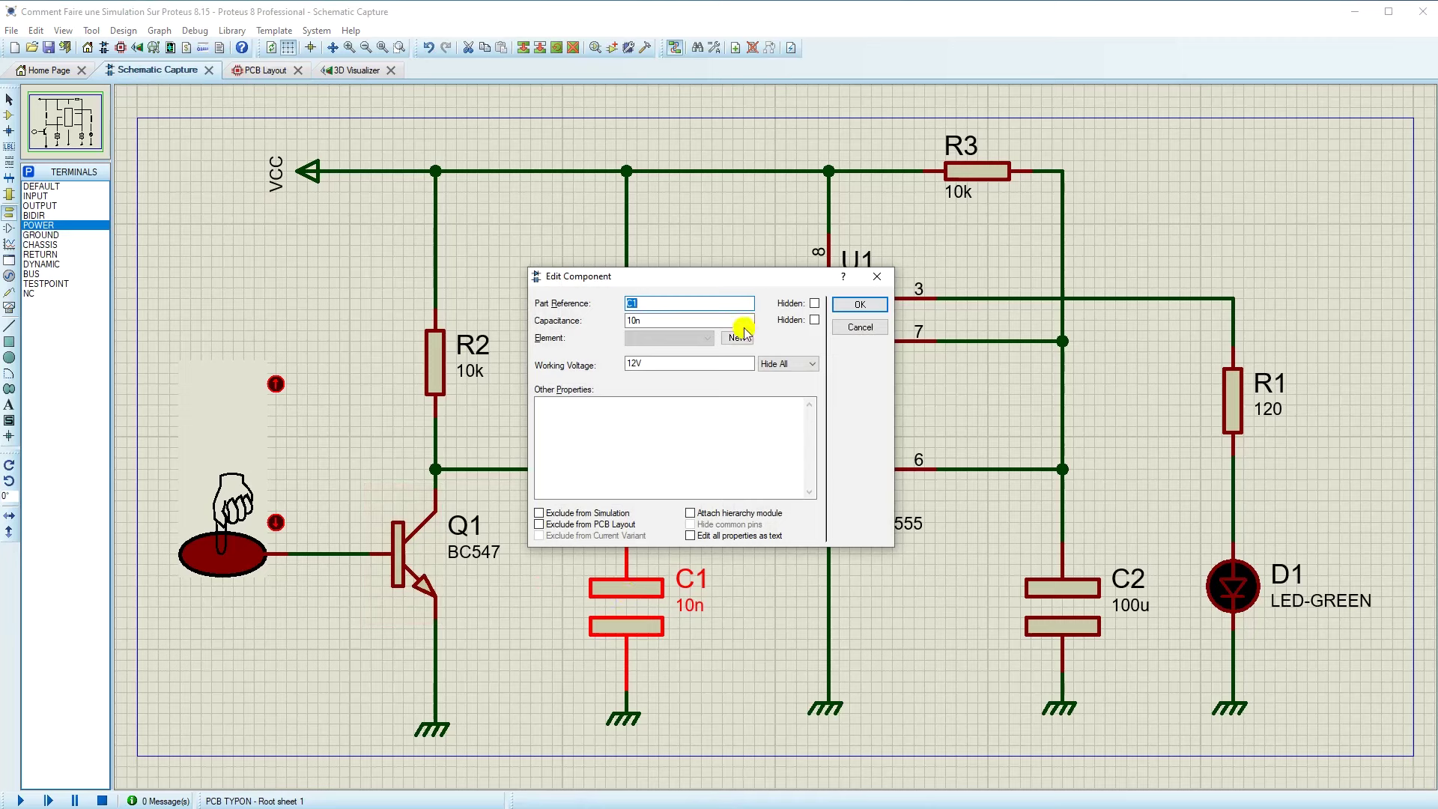
click(858, 311)
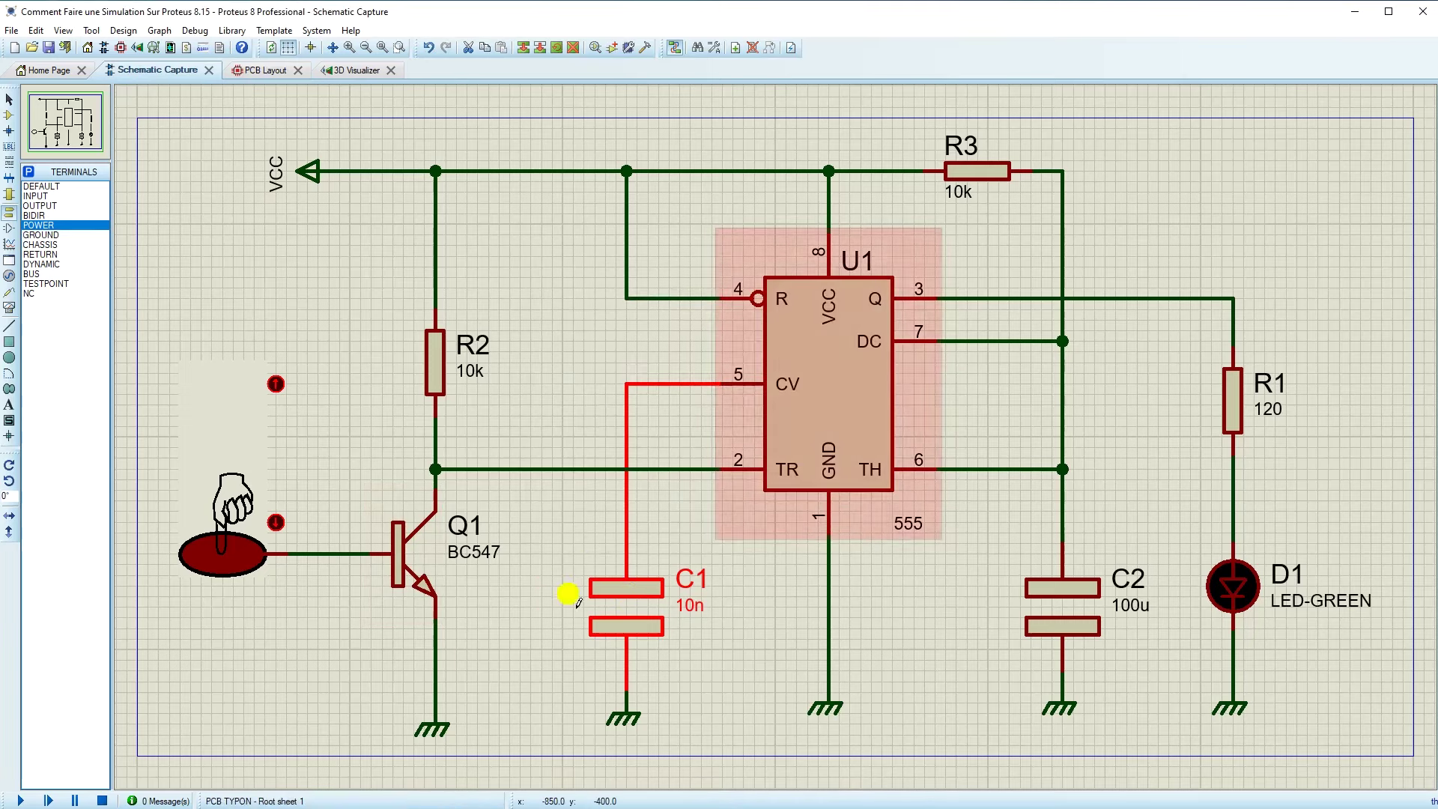
- Use the Packaging Tool on capacitor C1 to search for "cap elec" packages and add ELEC-RAD13
right_click(630, 588)
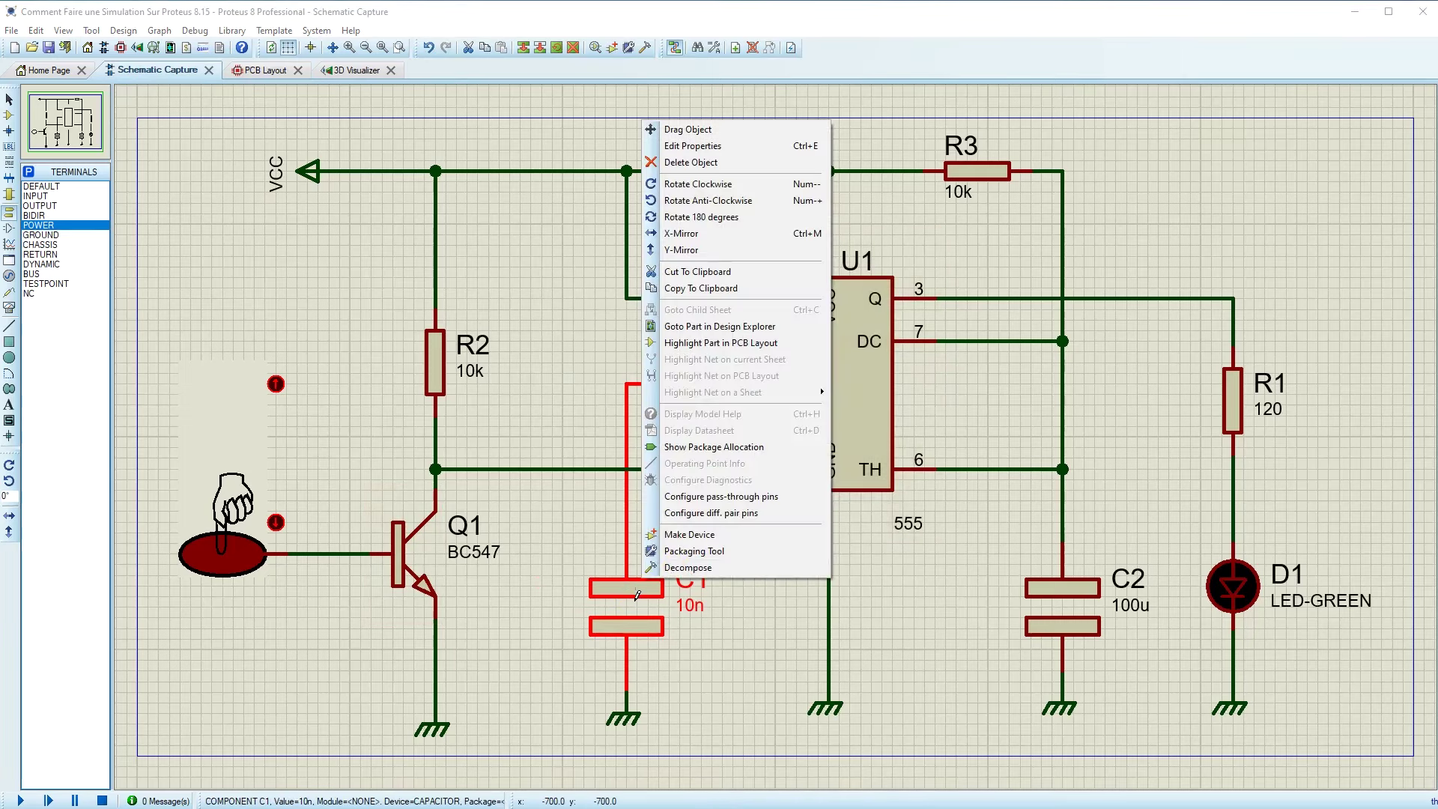
click(684, 551)
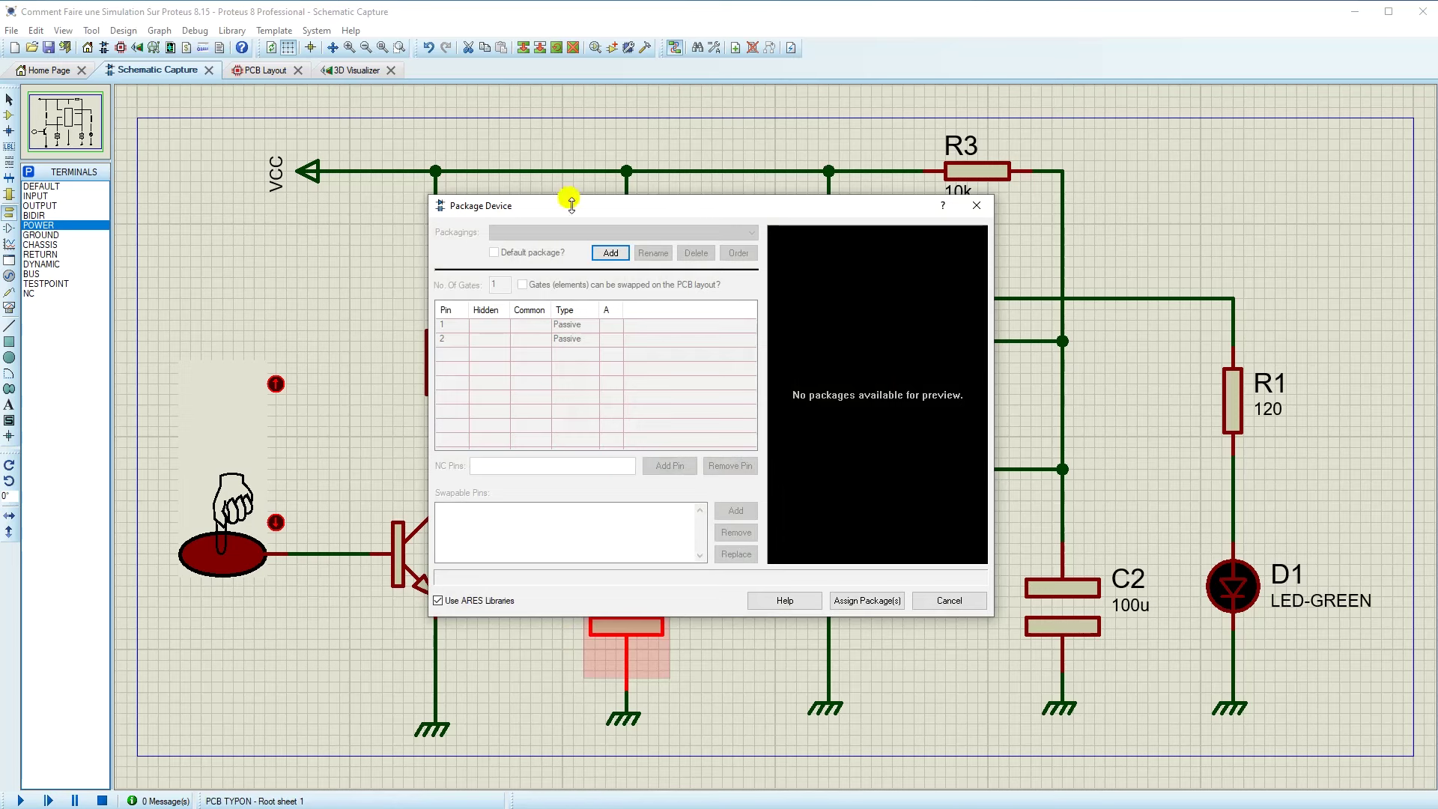
click(611, 253)
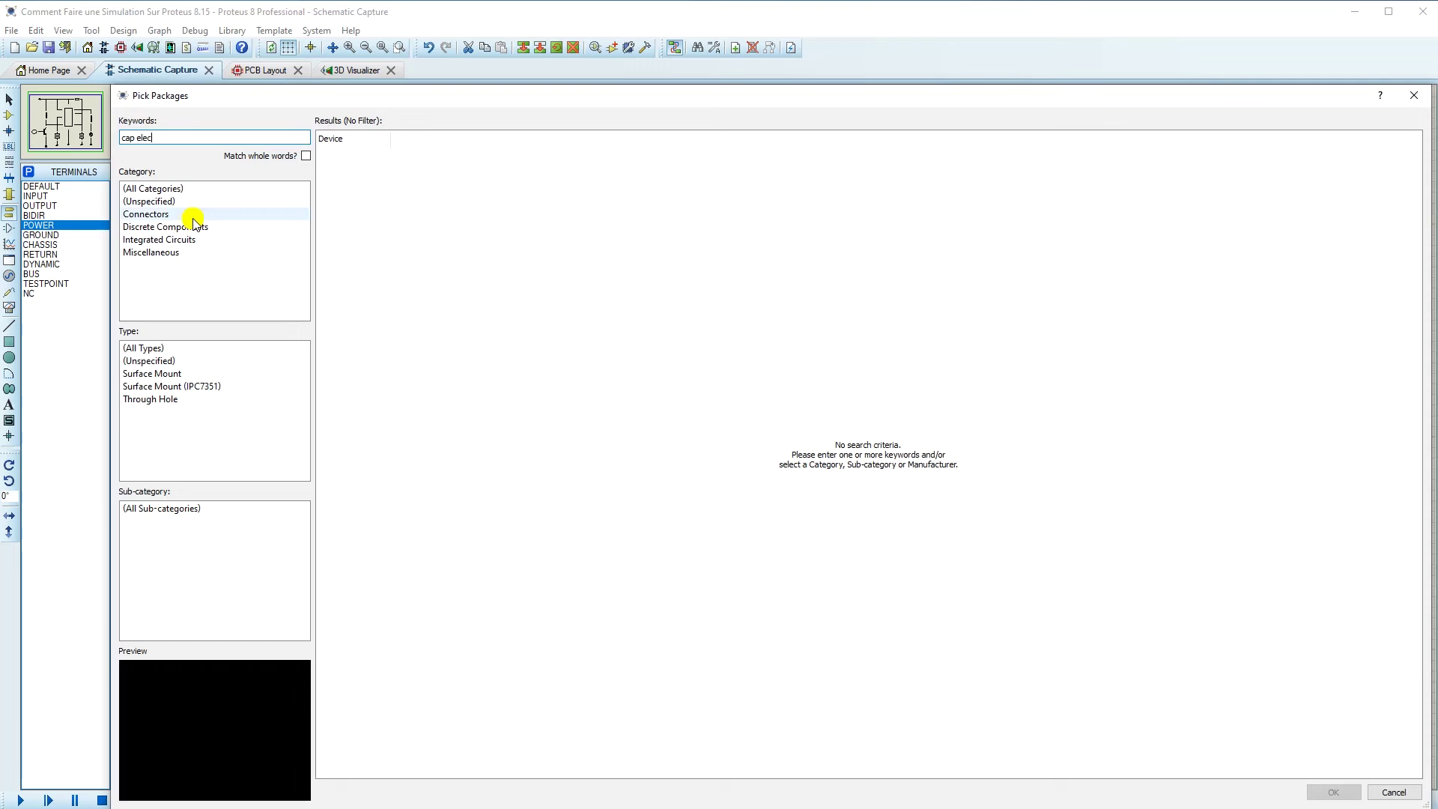
scroll(362, 347, down, 10)
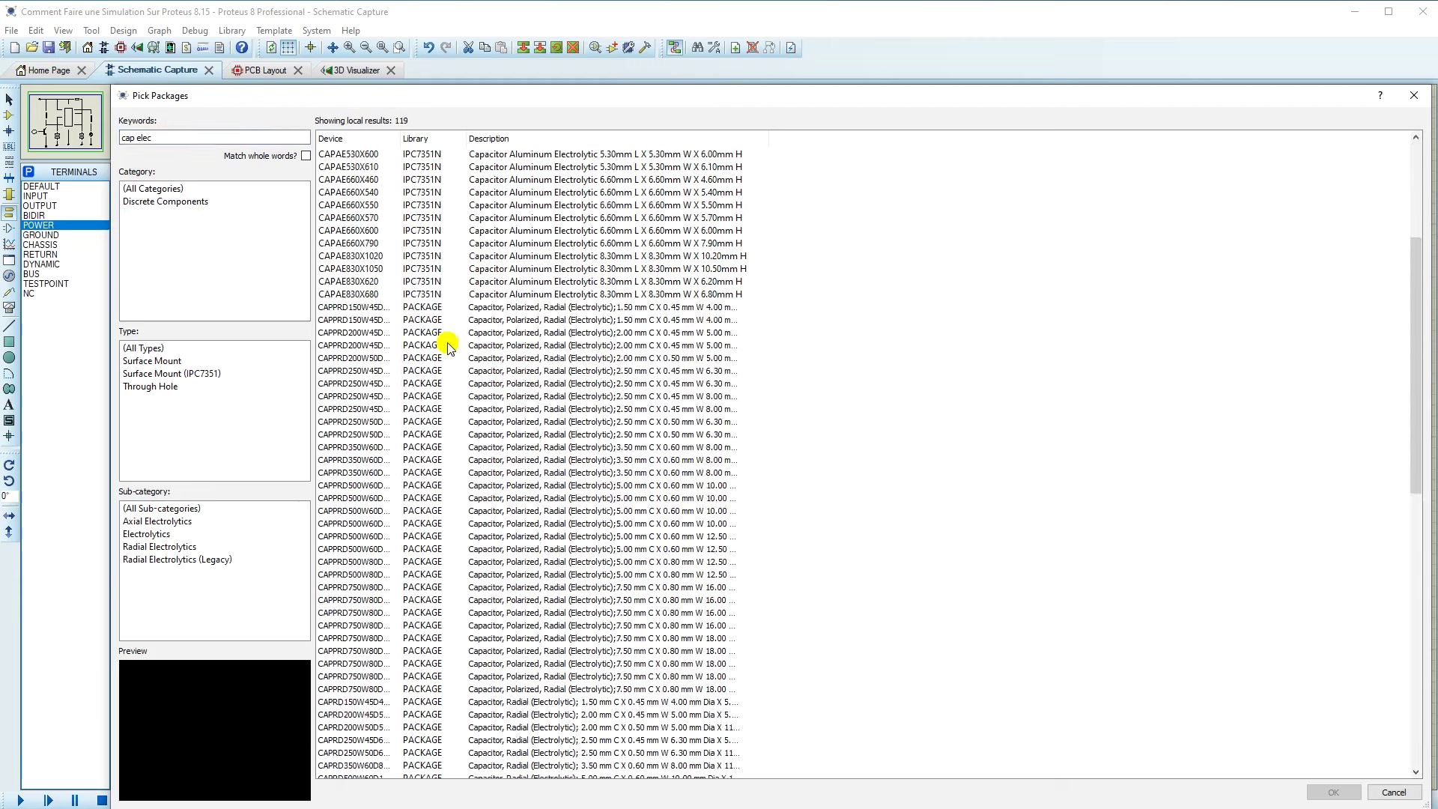
scroll(448, 346, down, 6)
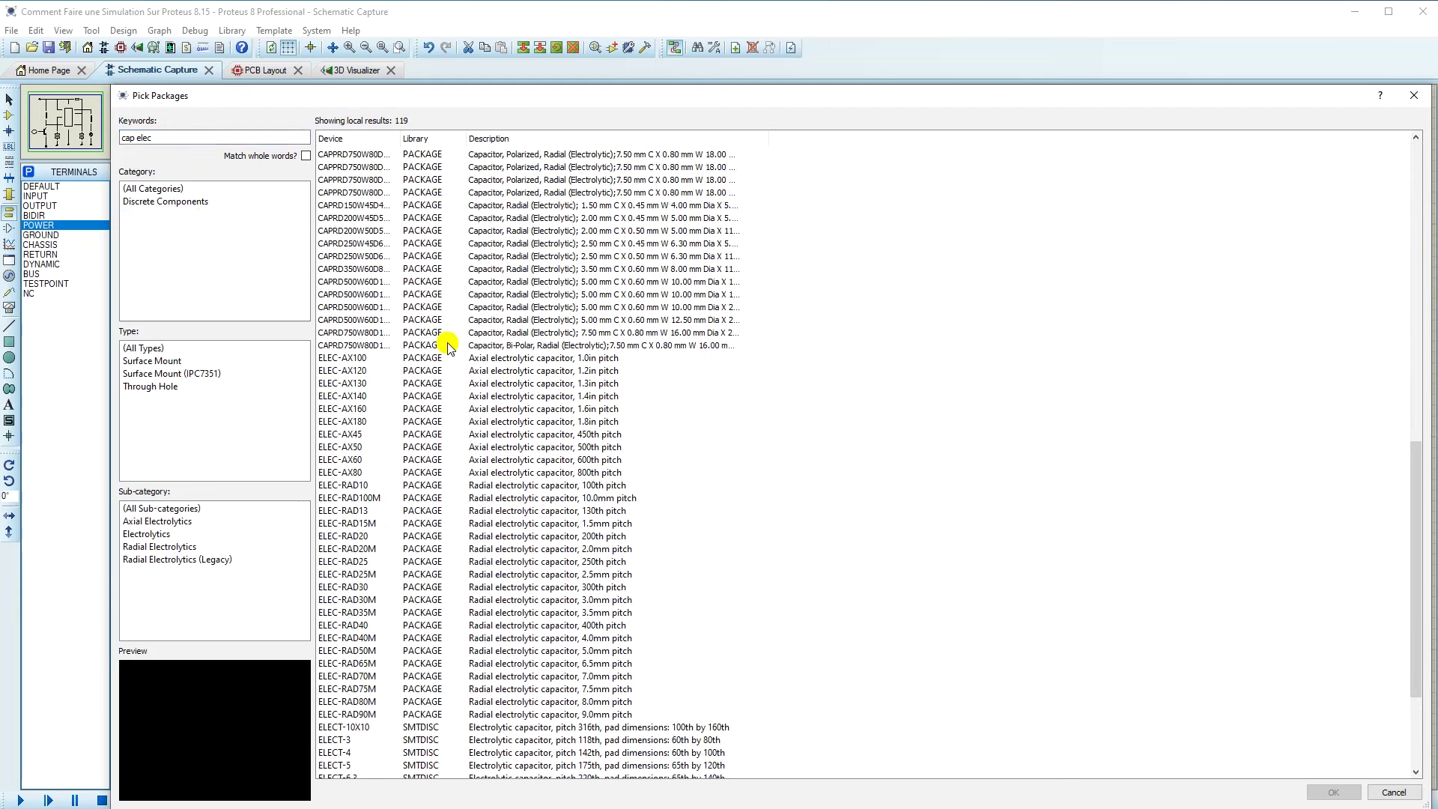
scroll(352, 450, down, 4)
click(360, 436)
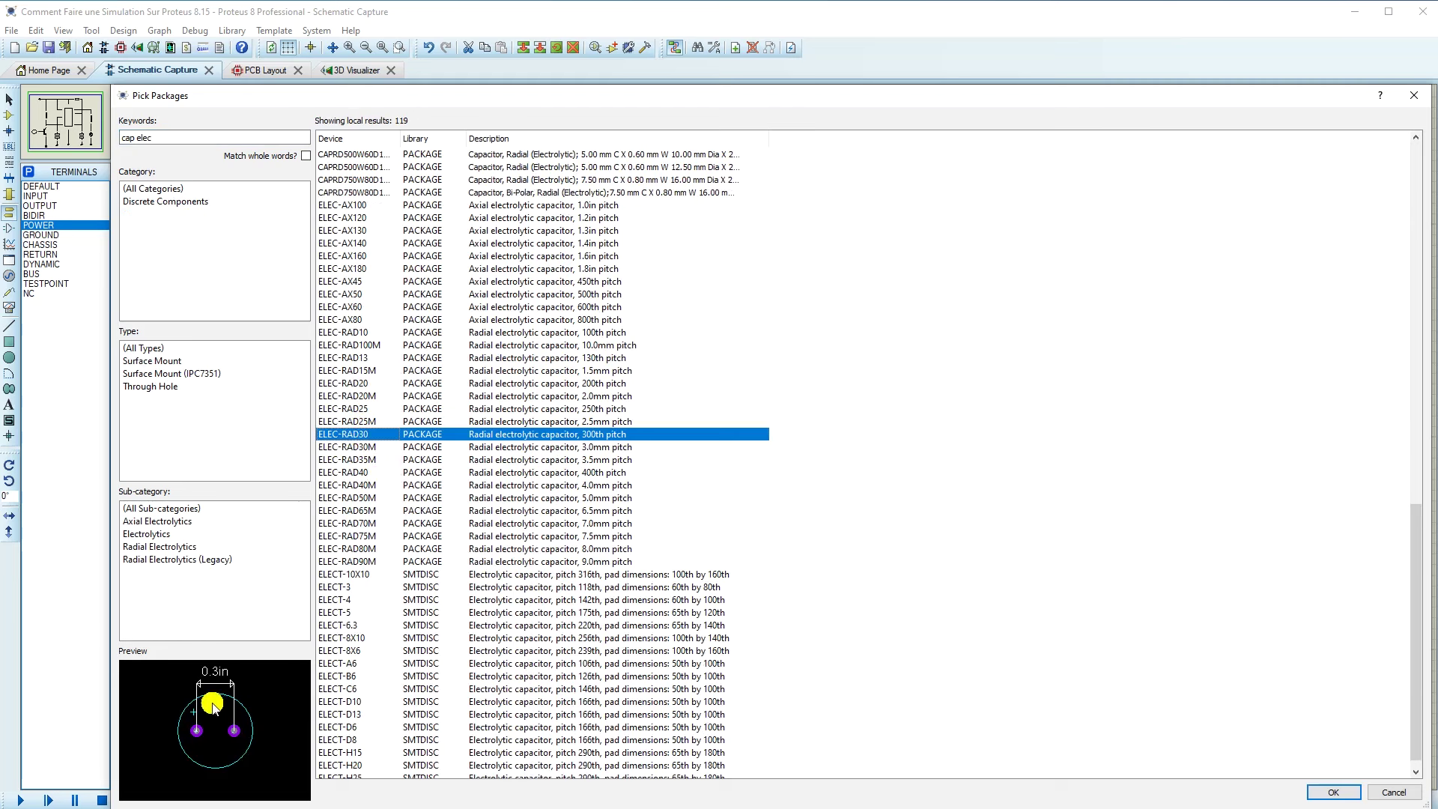
click(364, 360)
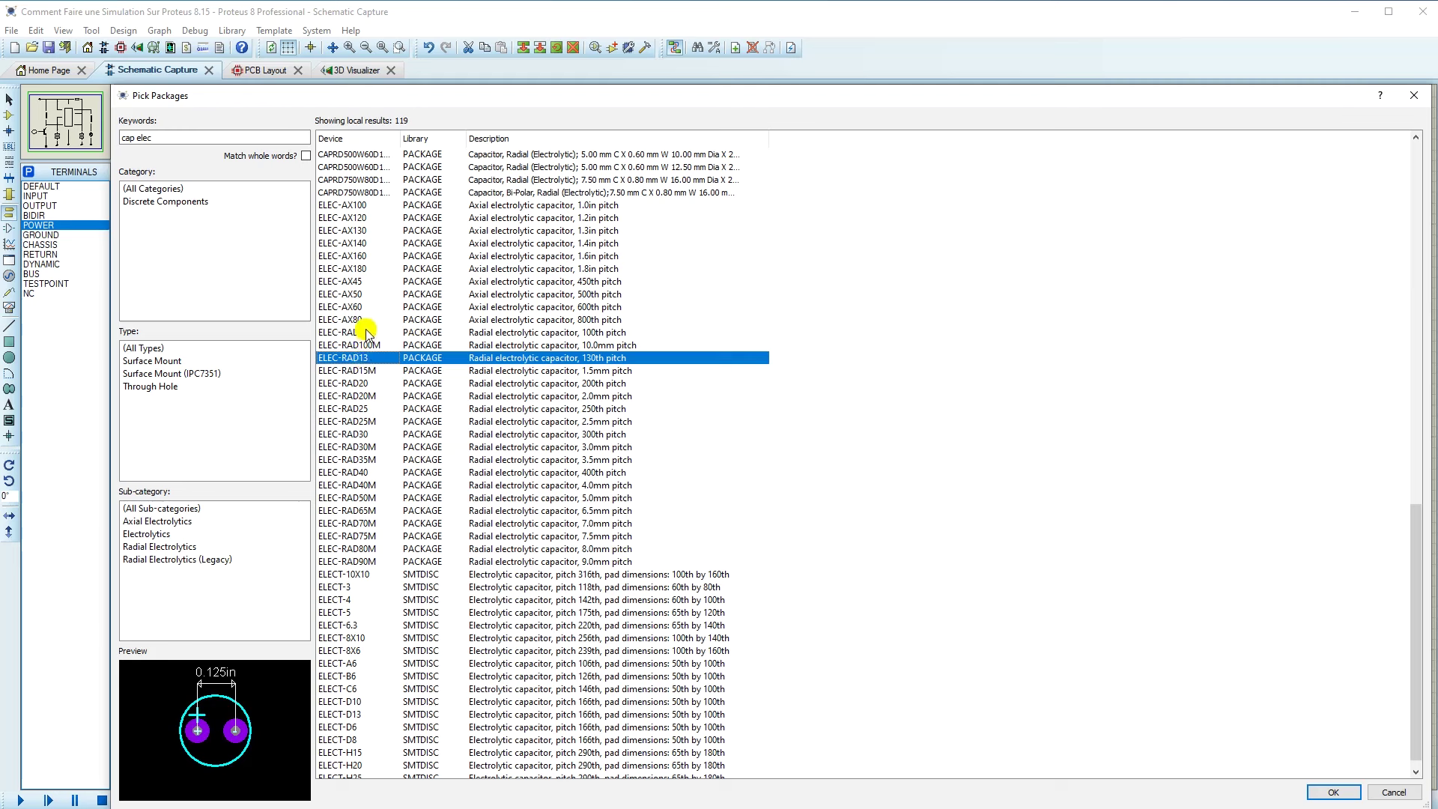
click(367, 332)
click(362, 359)
click(1356, 791)
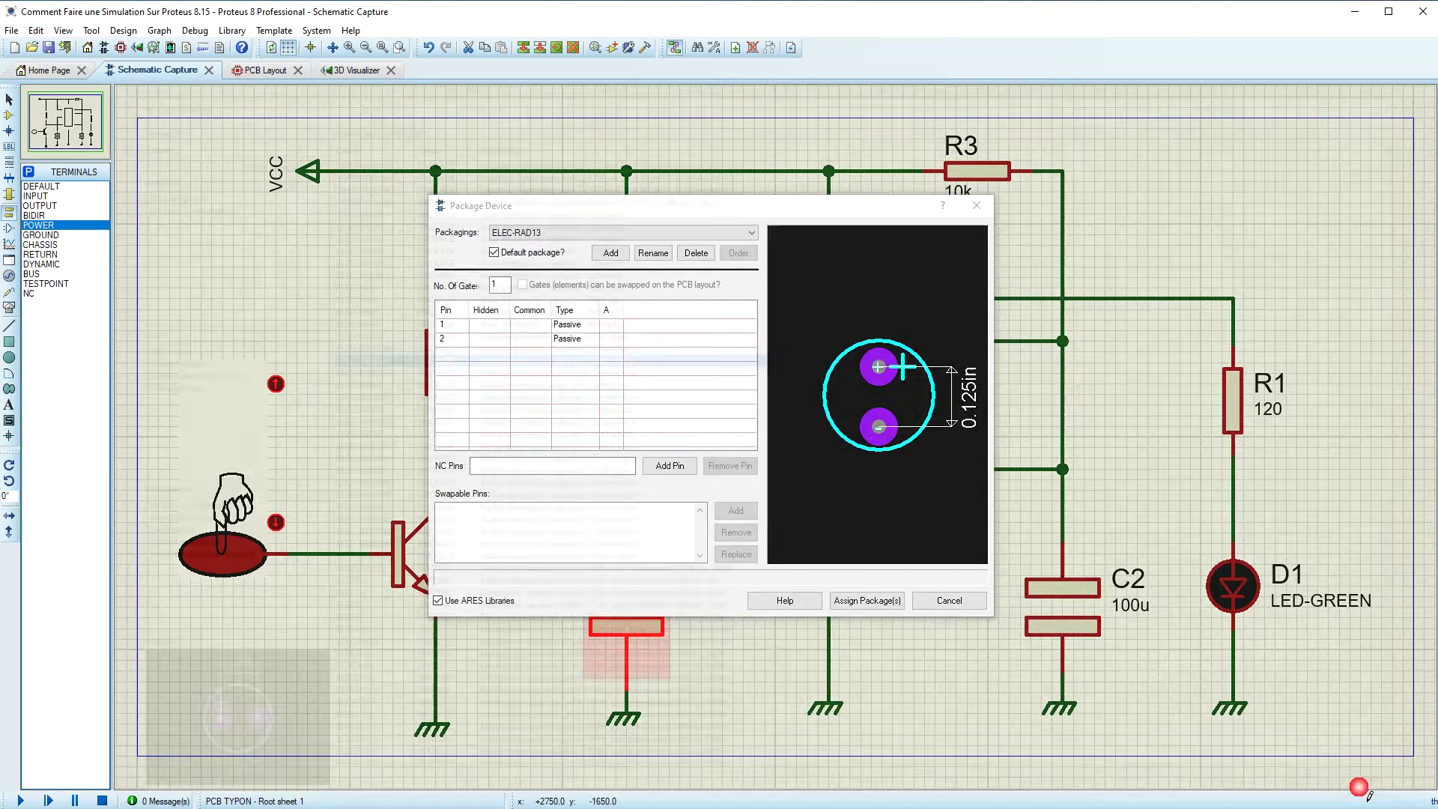
- Map C1's pin 1 to + and pin 2 to -, save the packaged device in USERDVC, and update the design
click(610, 324)
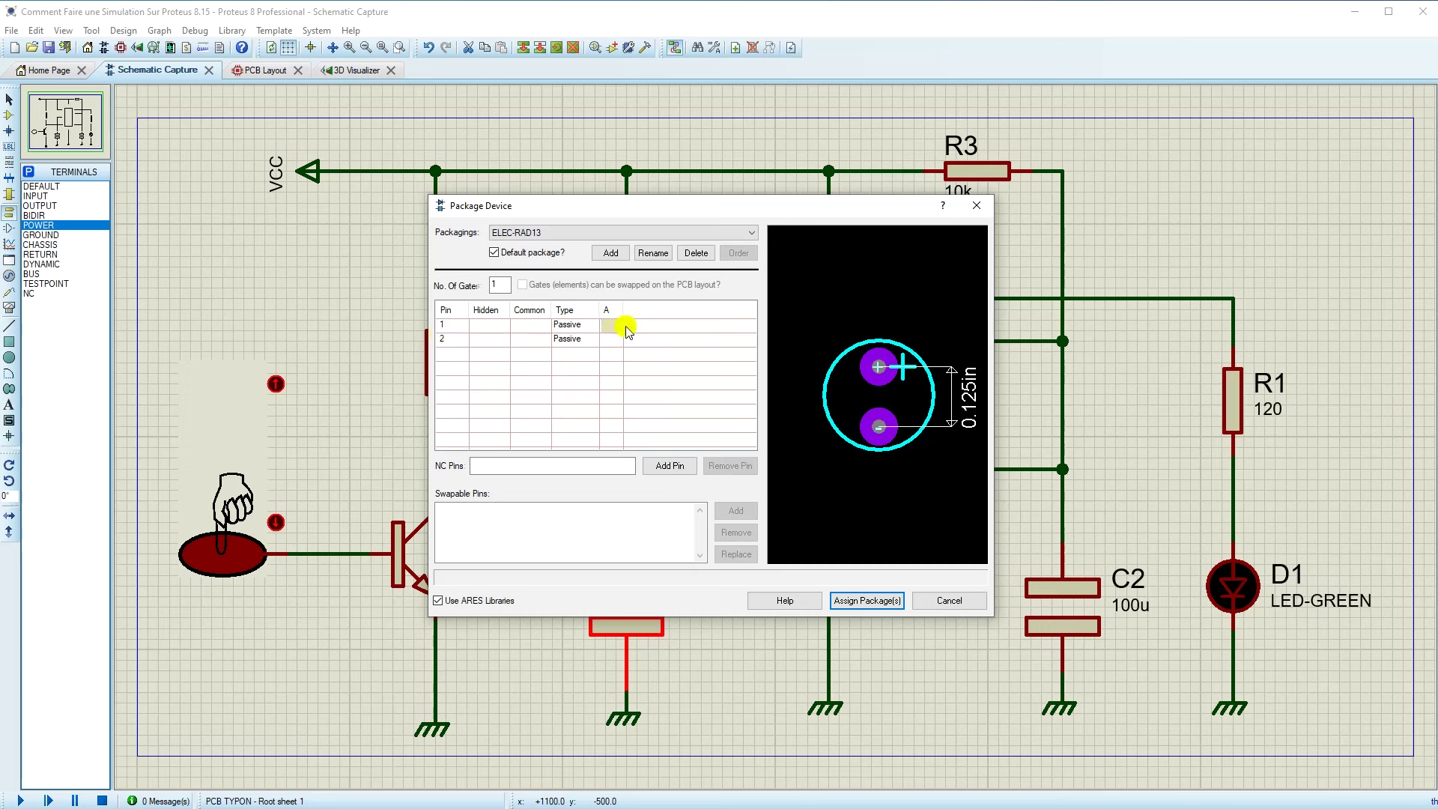
click(878, 367)
click(612, 327)
click(613, 341)
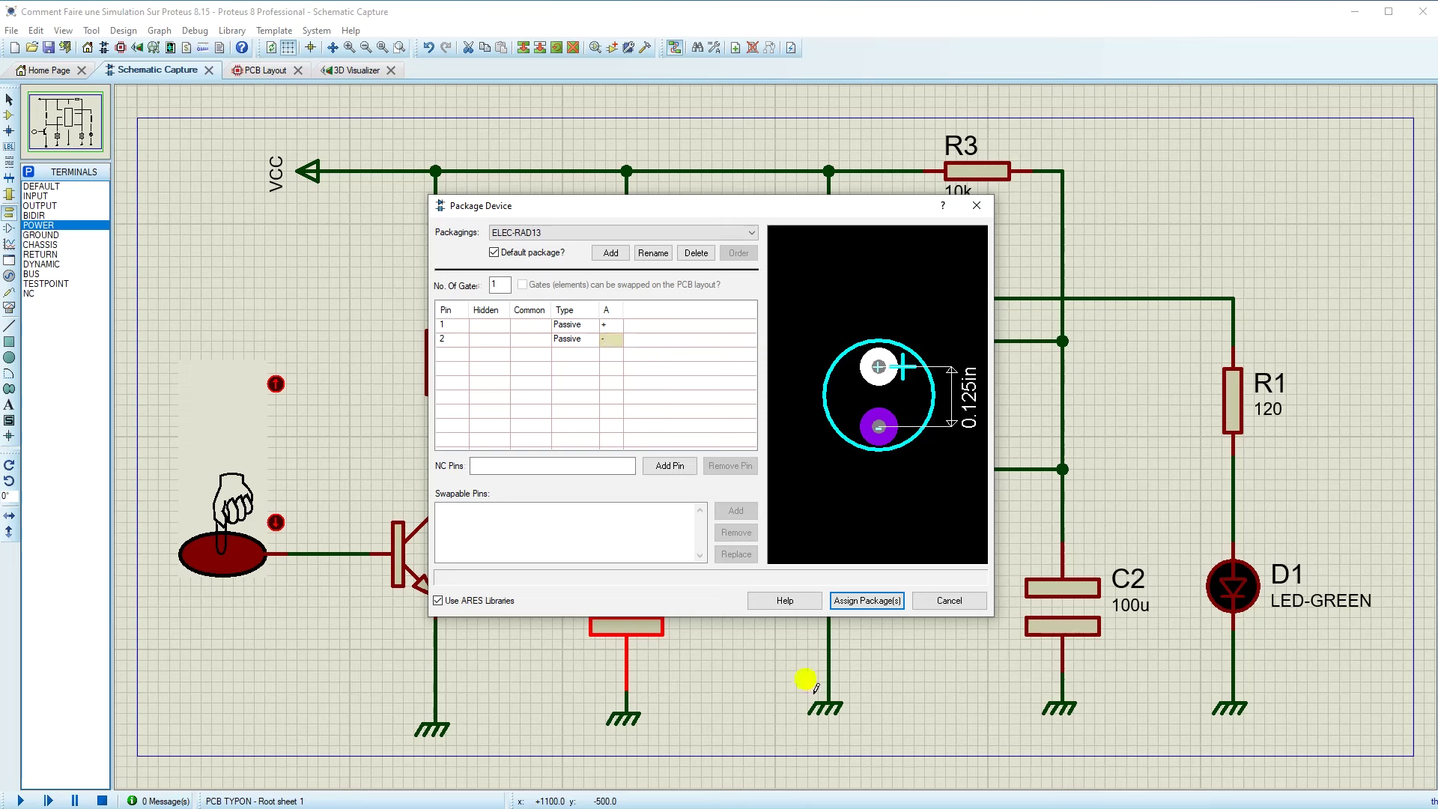
click(869, 601)
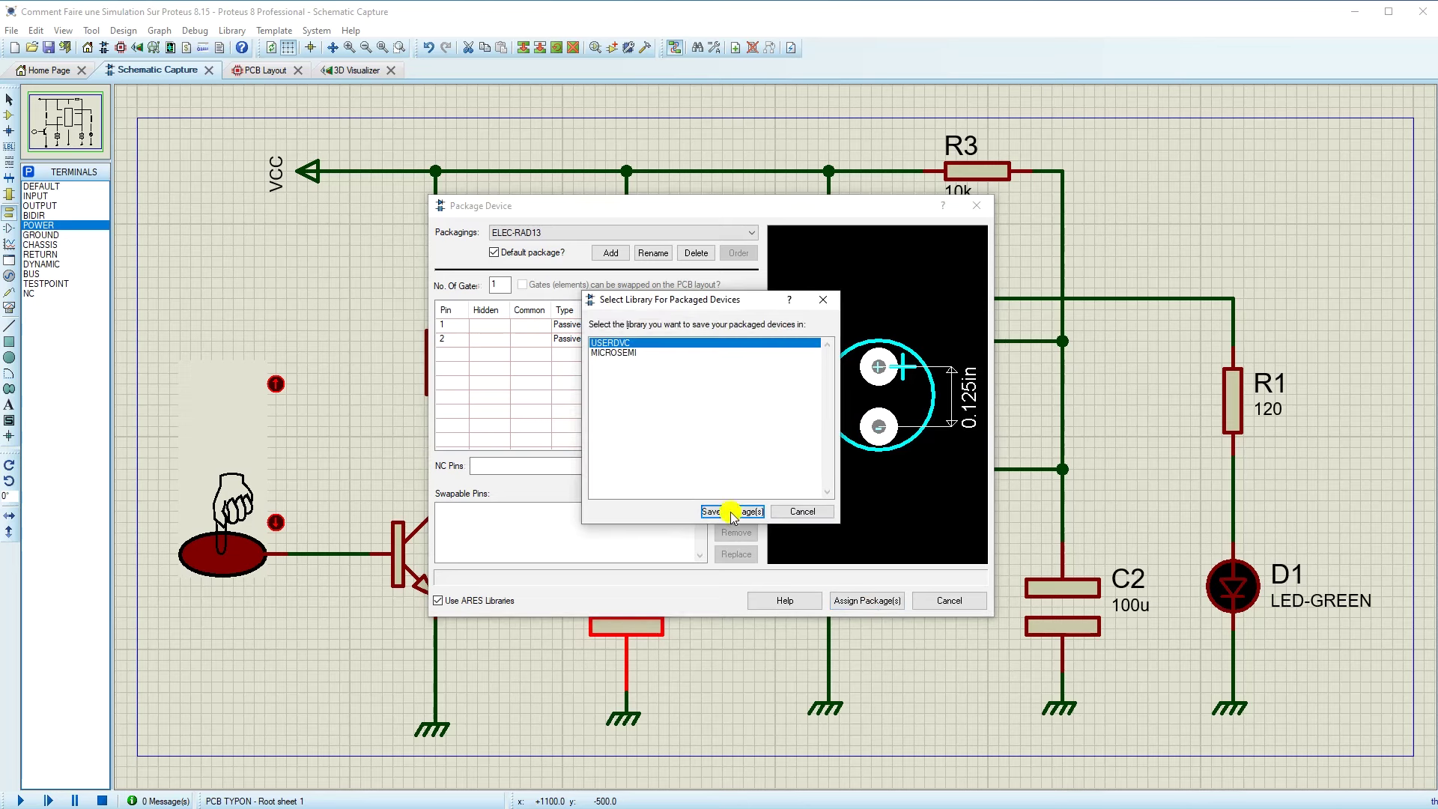
click(733, 511)
click(746, 436)
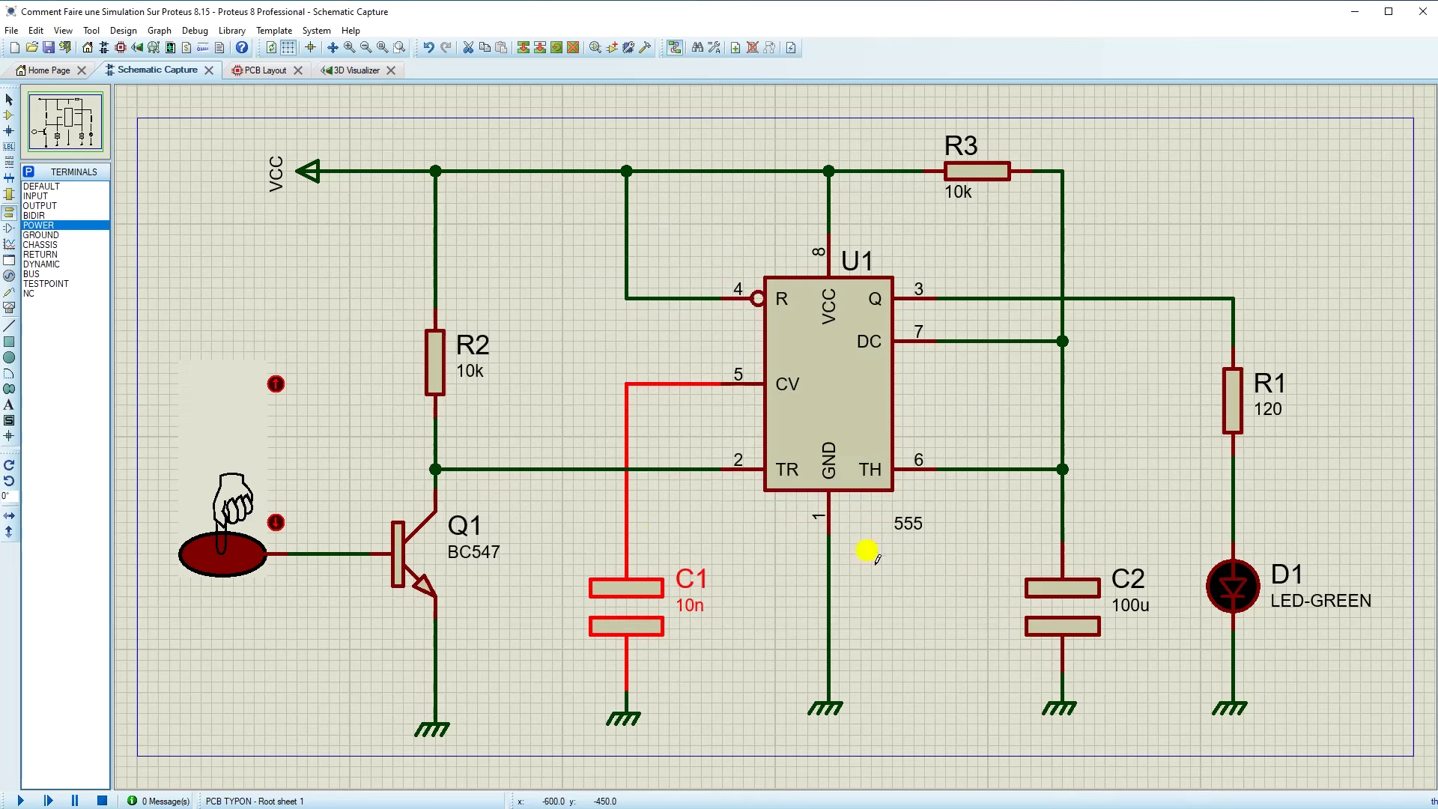
click(259, 70)
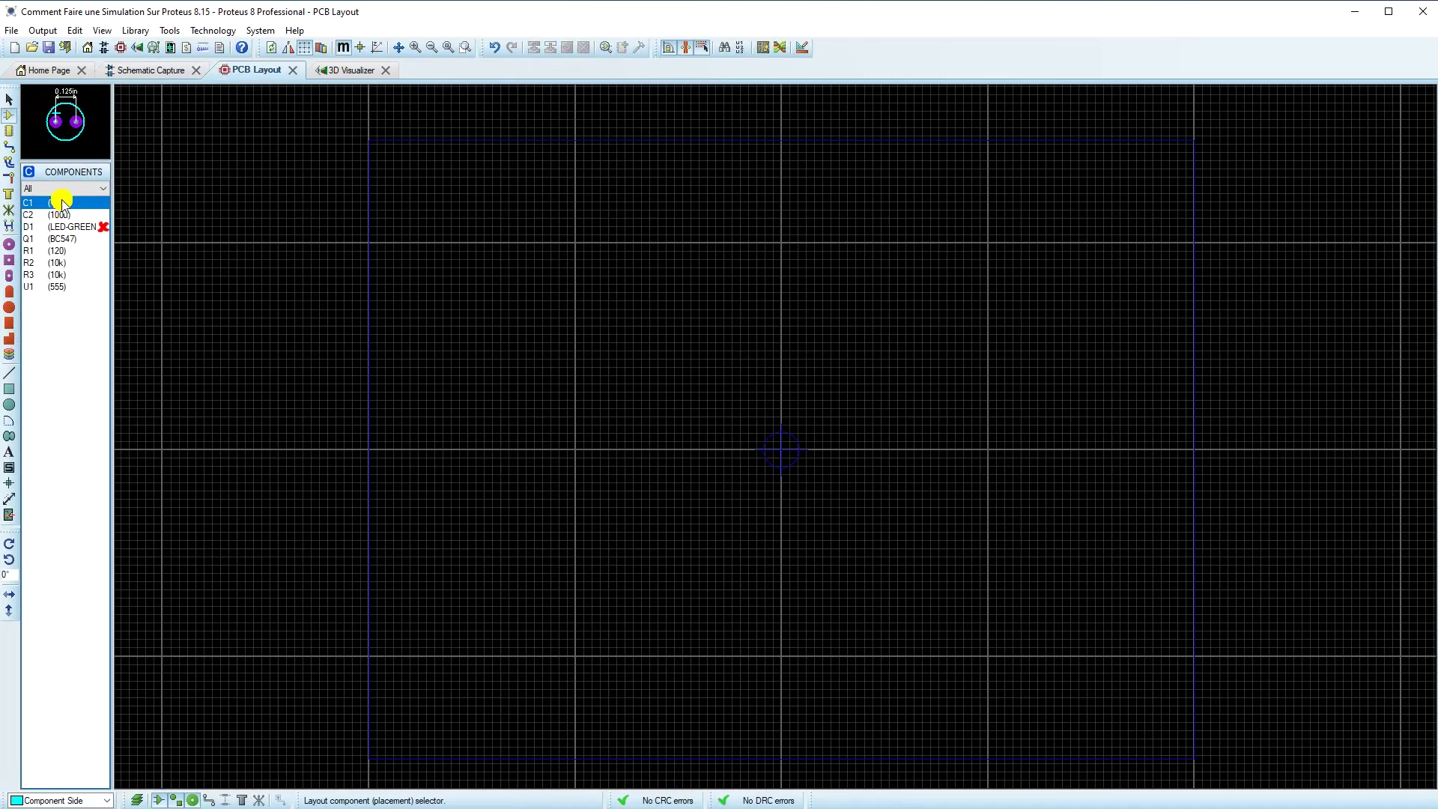
- Use the Packaging Tool on D1 in the schematic to search for "led" packages and add the LED package
click(137, 68)
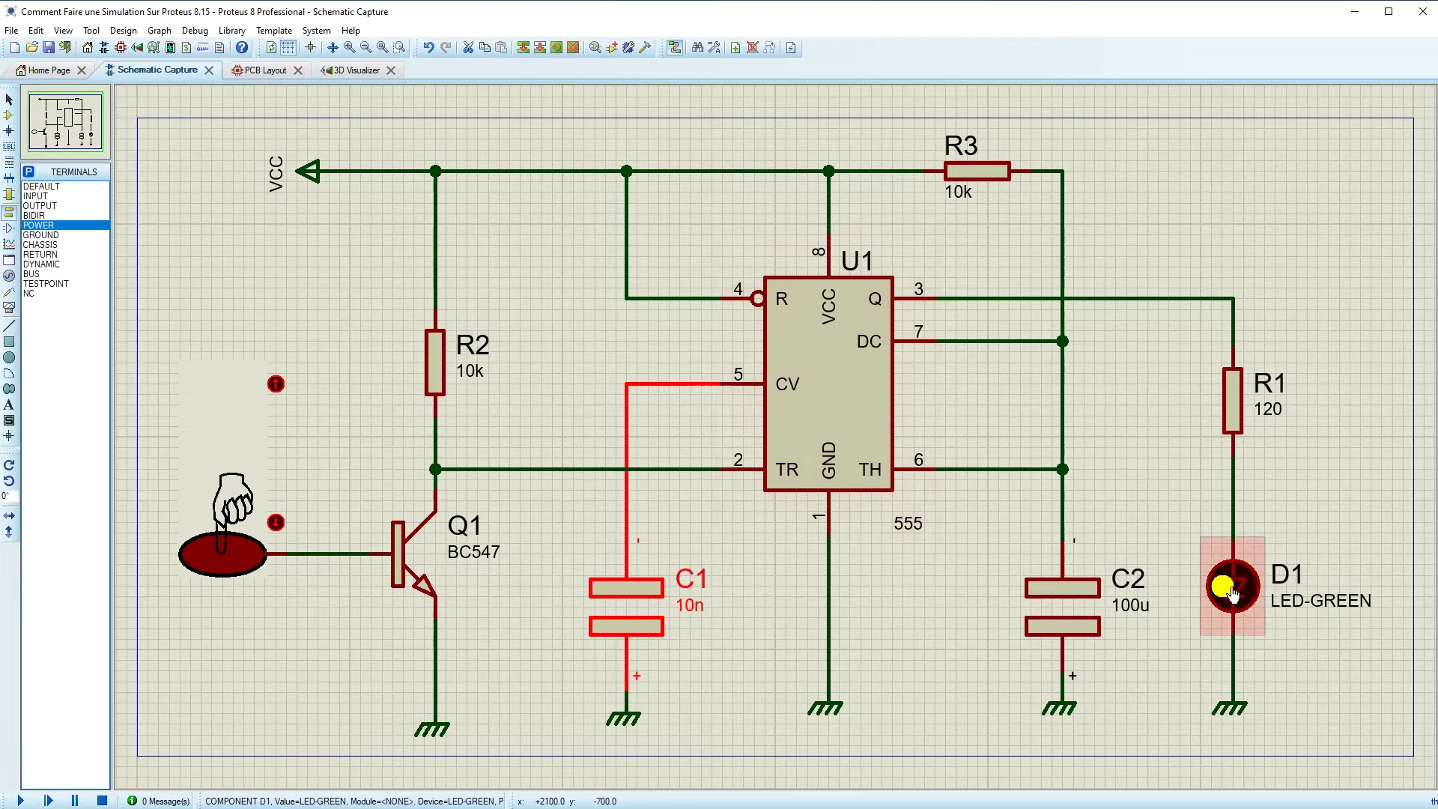
right_click(1234, 591)
click(1266, 553)
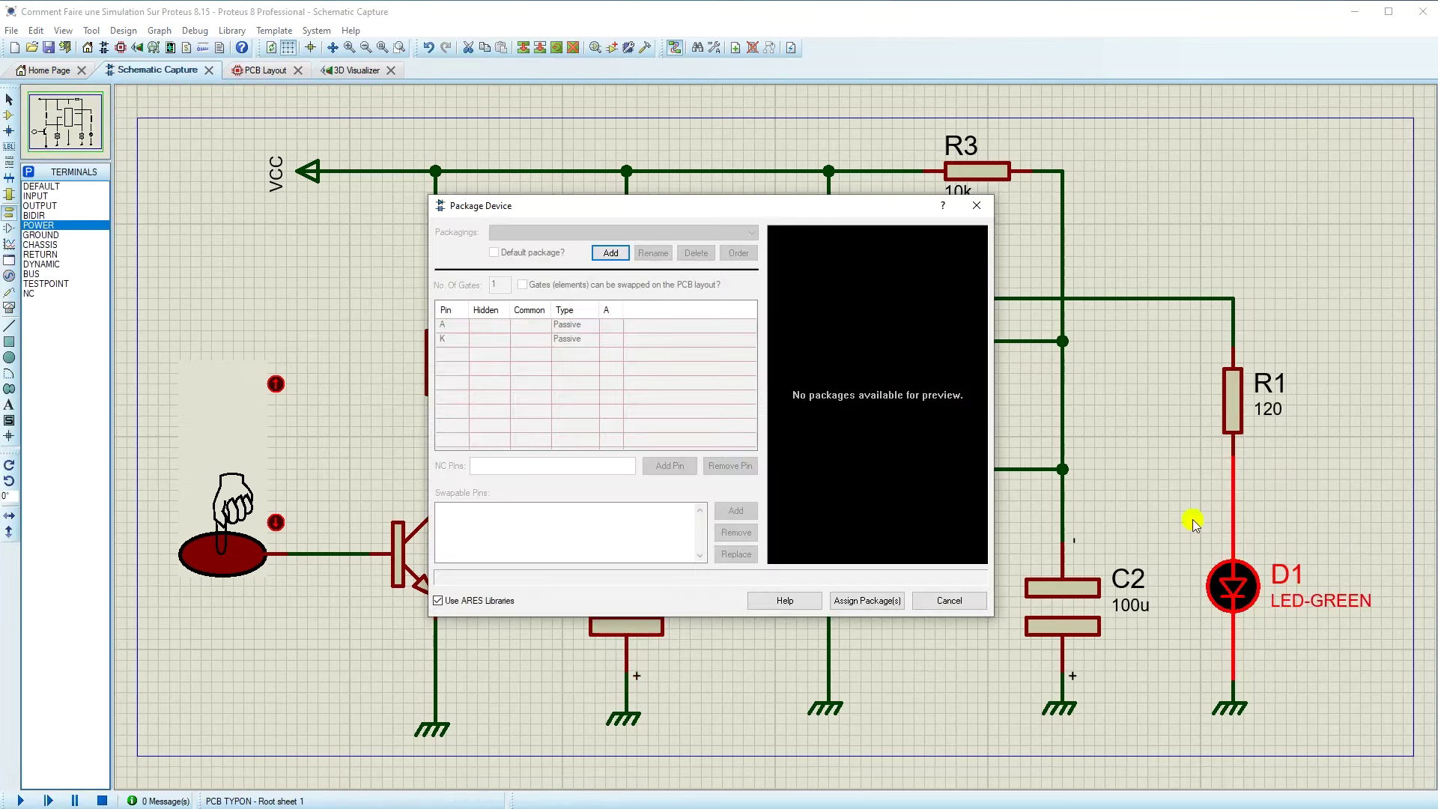
click(611, 252)
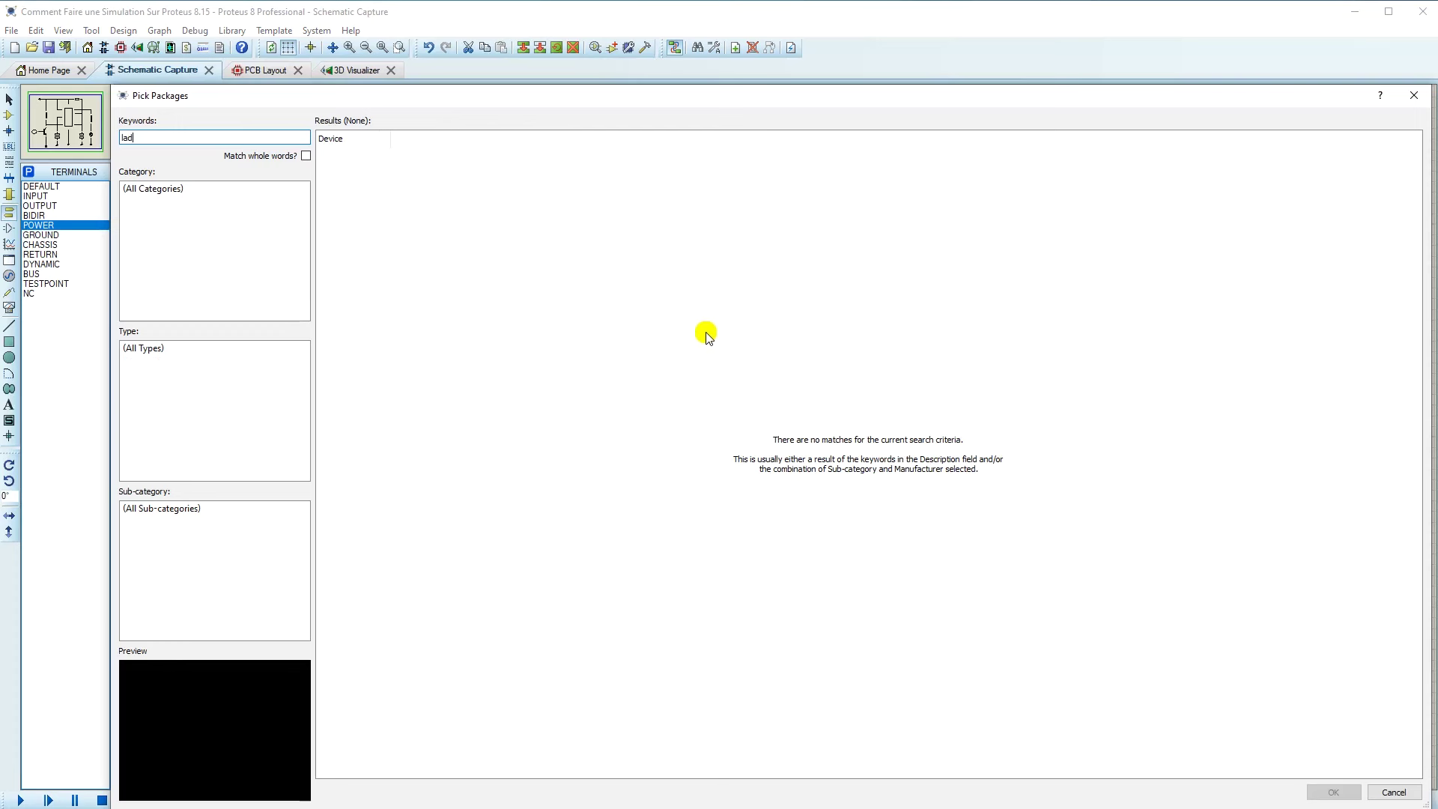
double_click(154, 137)
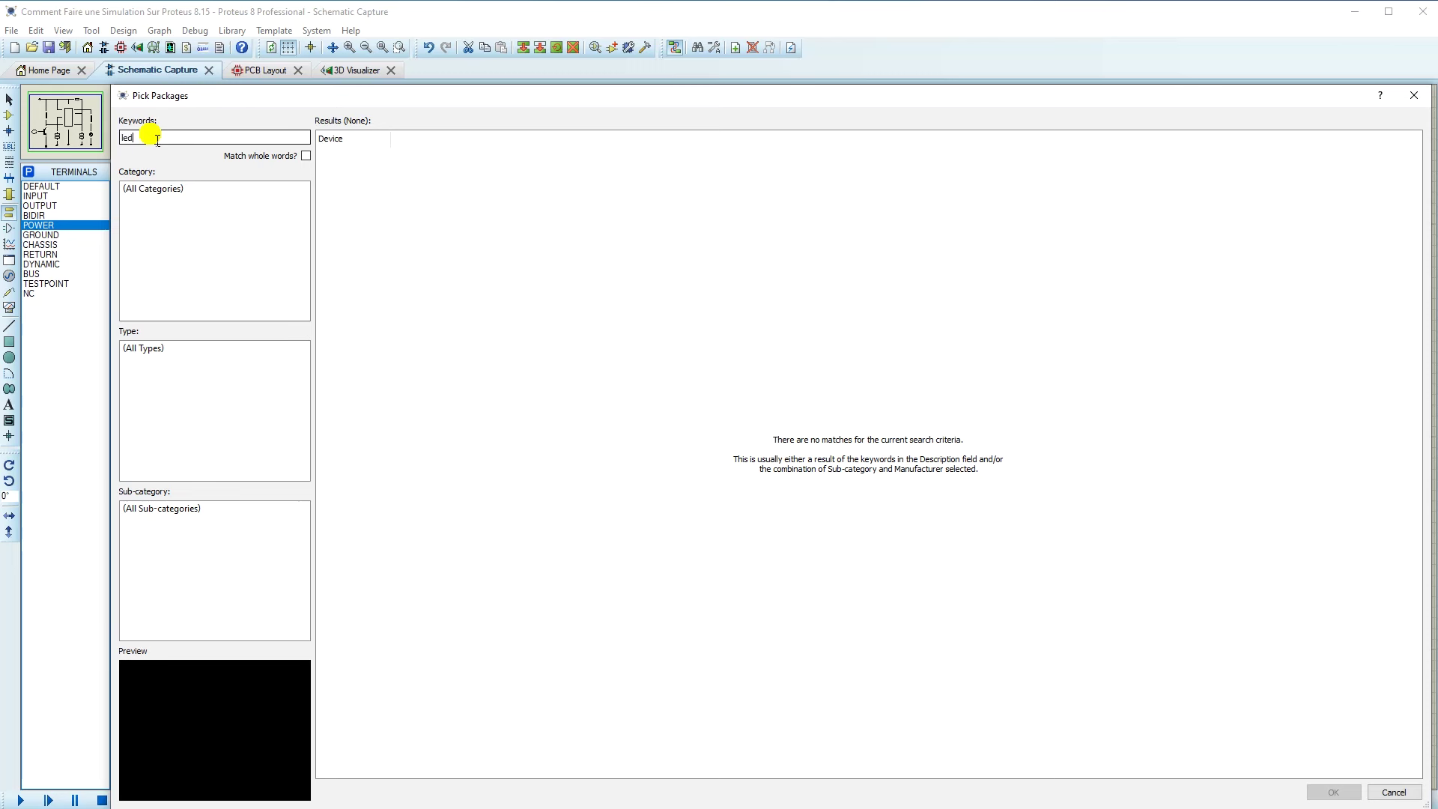
click(336, 209)
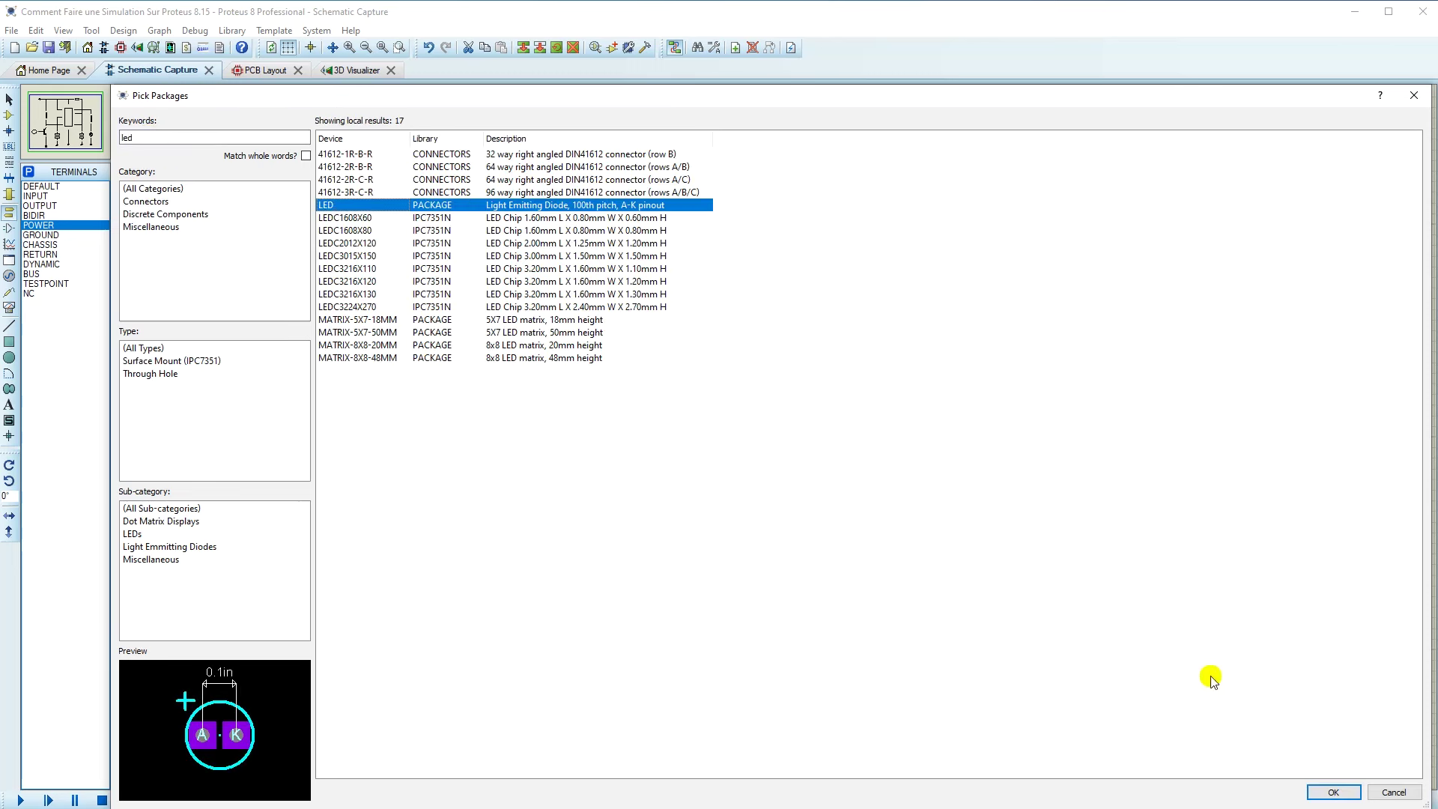
click(1334, 794)
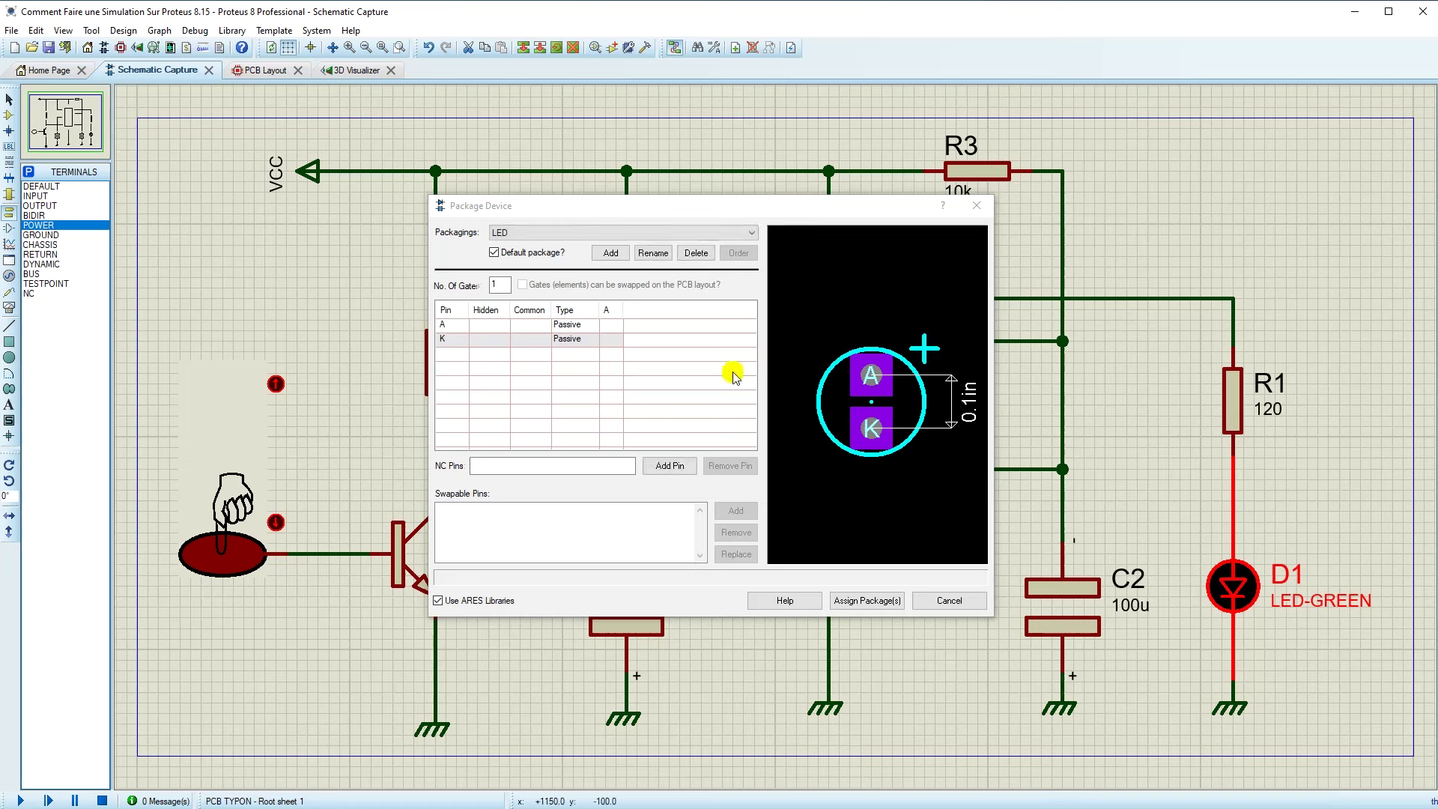
- Map D1's pins A and K to the matching pads, save the packaged device to the library, and update the design
click(465, 325)
click(869, 360)
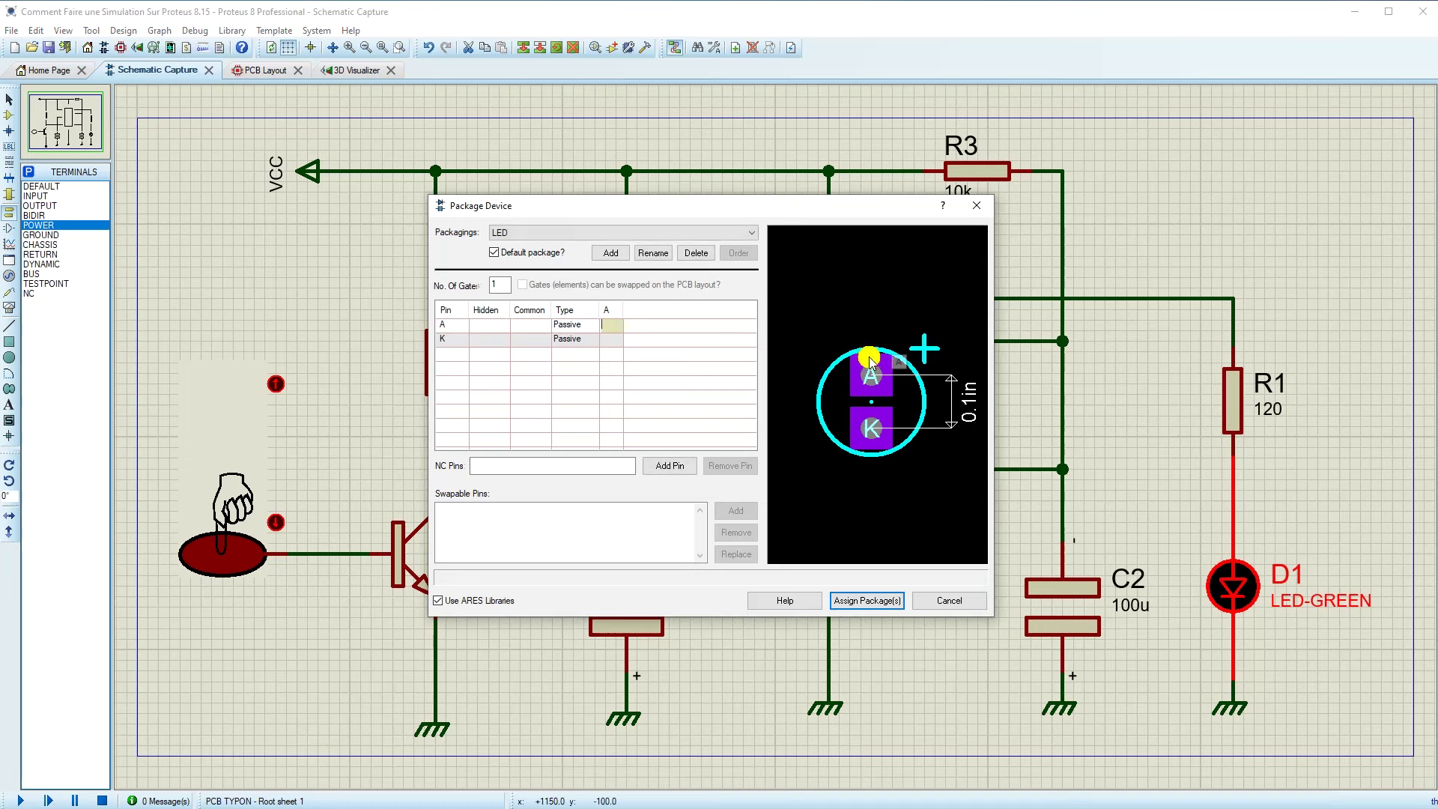
click(872, 428)
click(867, 600)
click(730, 511)
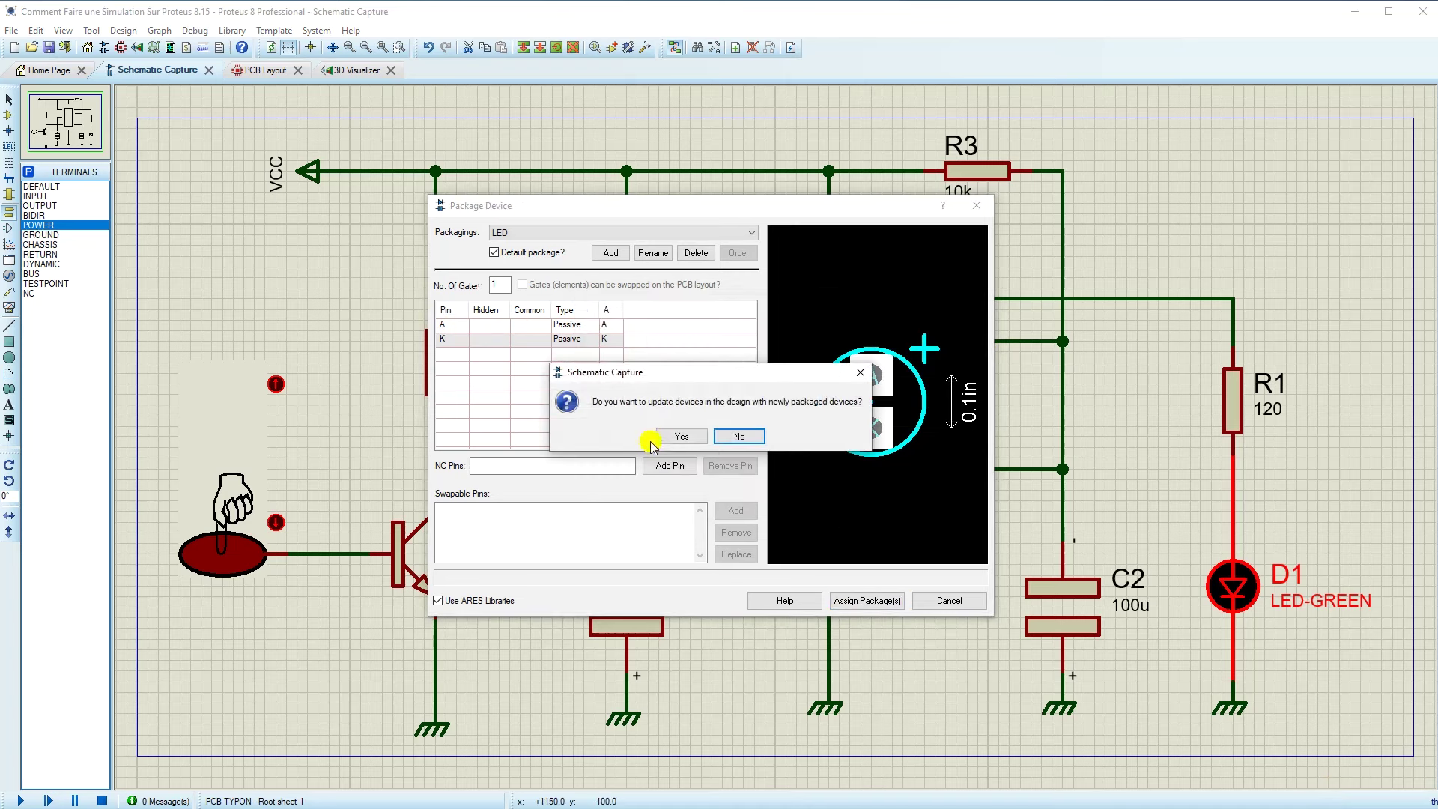
click(678, 441)
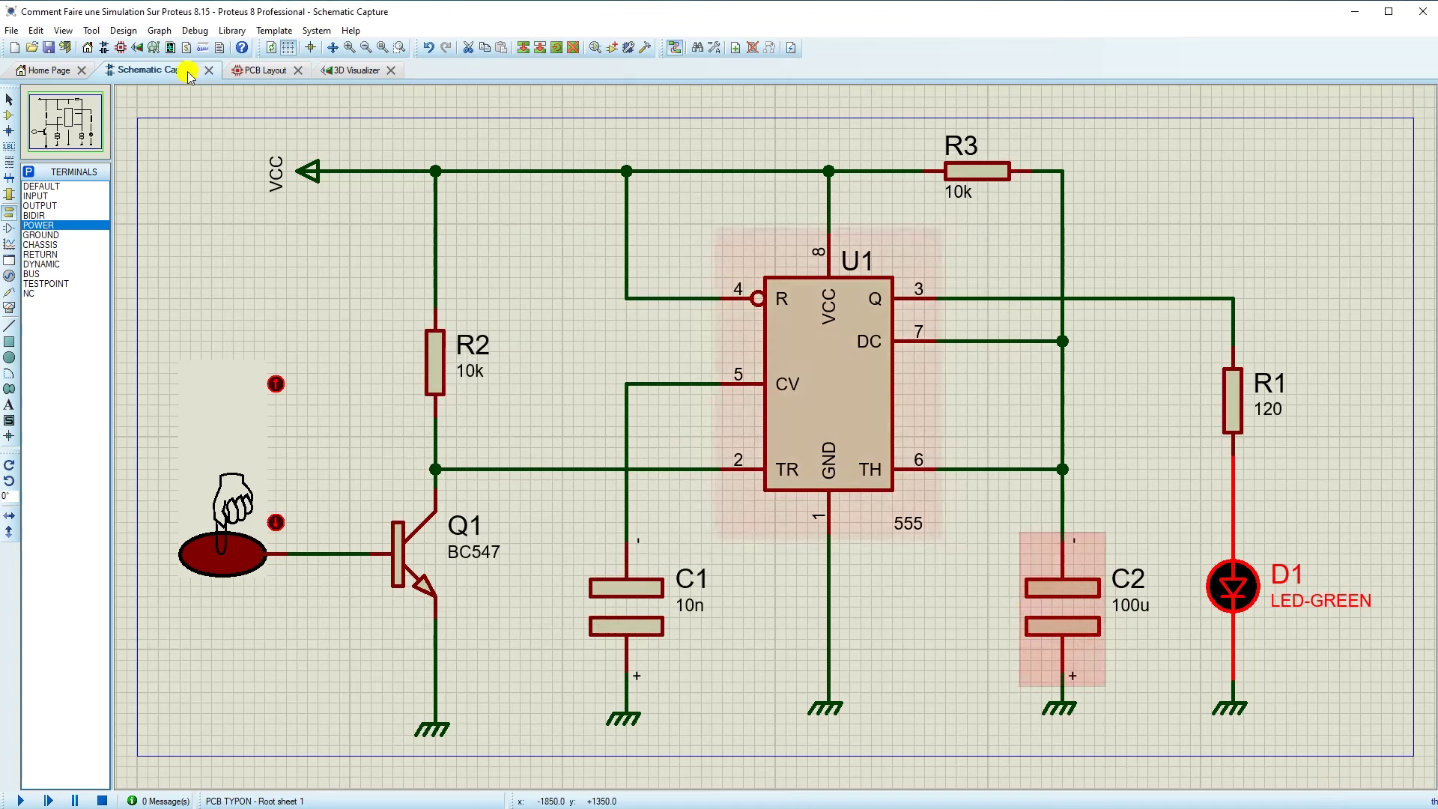
click(257, 75)
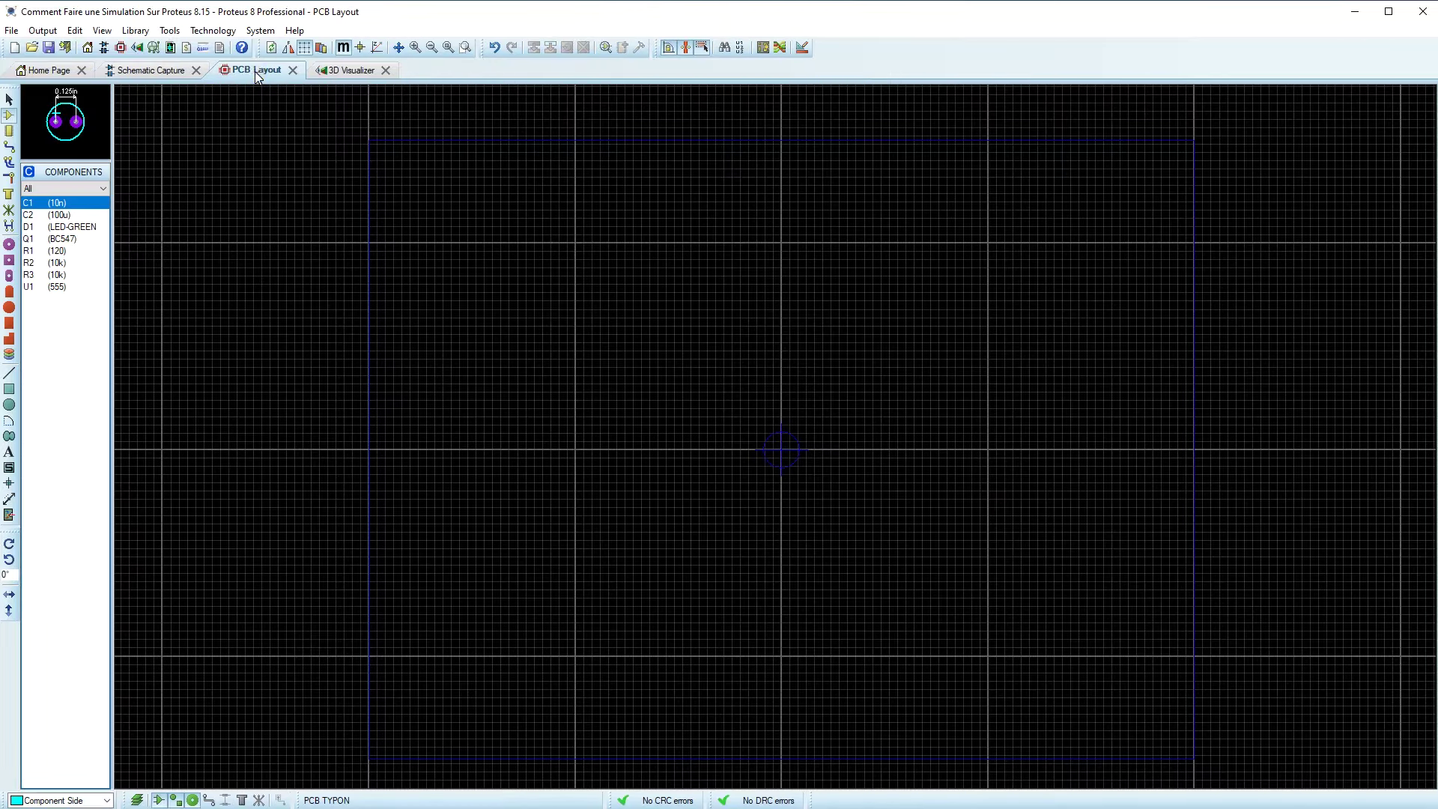
- Check the package and pin assignment of resistor R2 in the schematic with the Packaging Tool, without changing anything
click(162, 73)
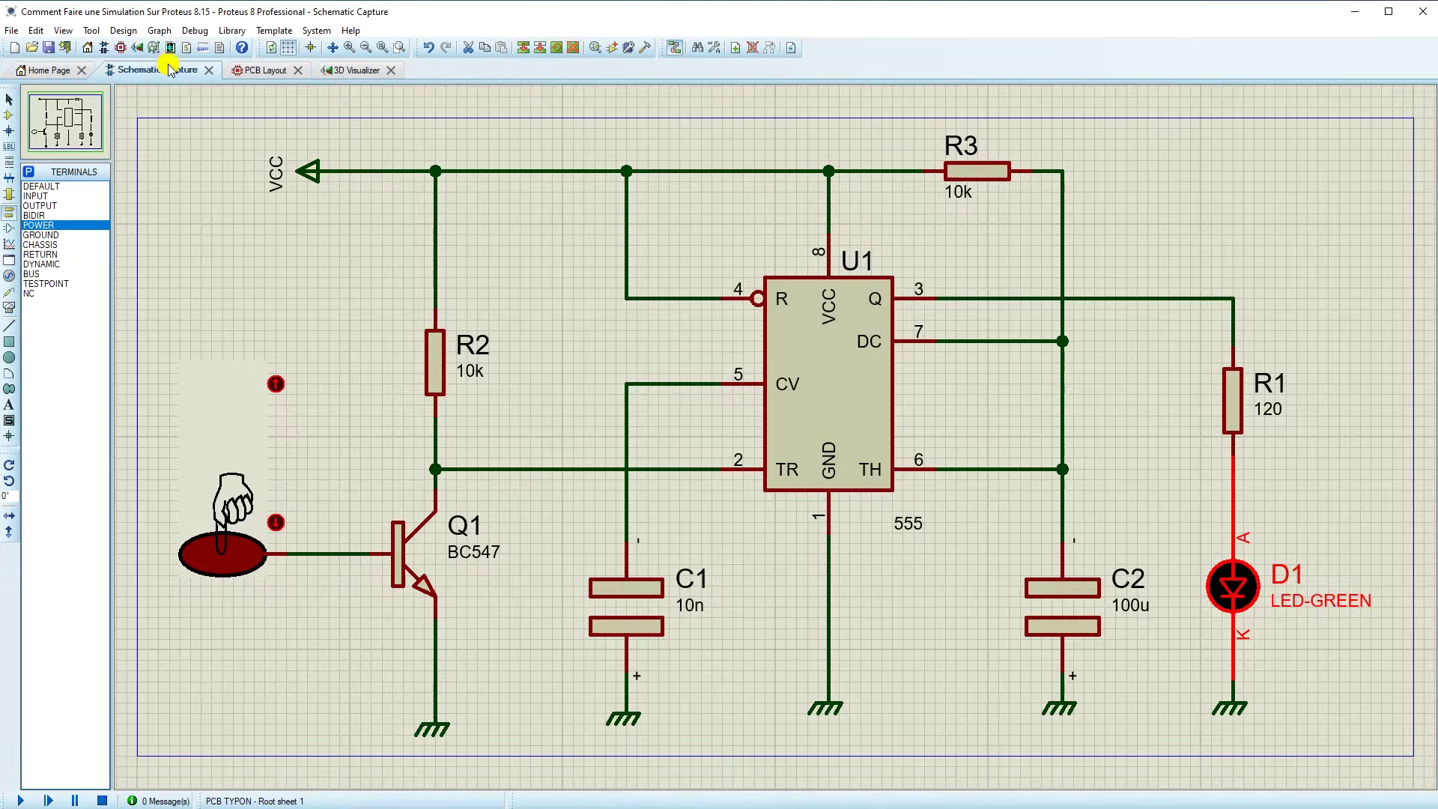
right_click(435, 369)
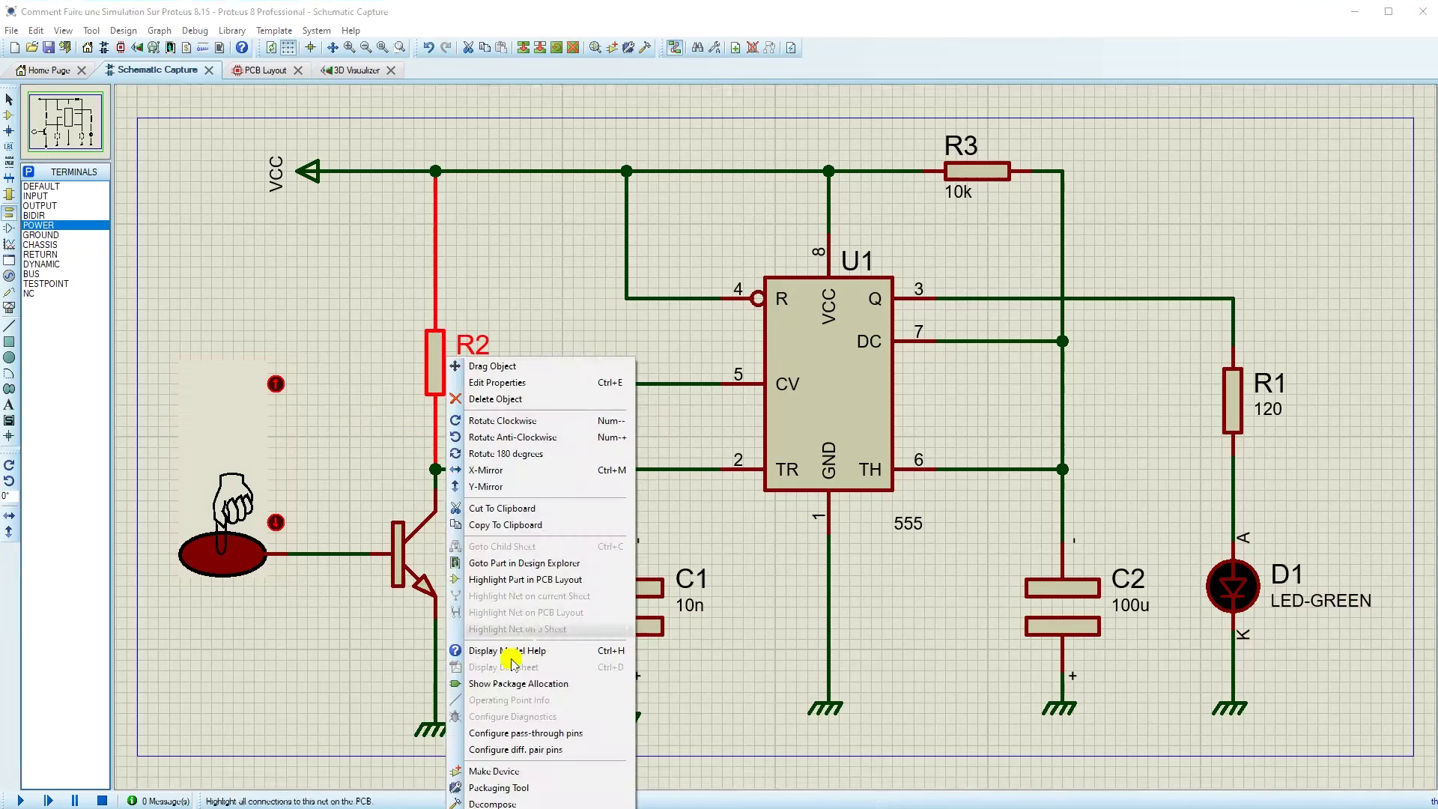
click(504, 788)
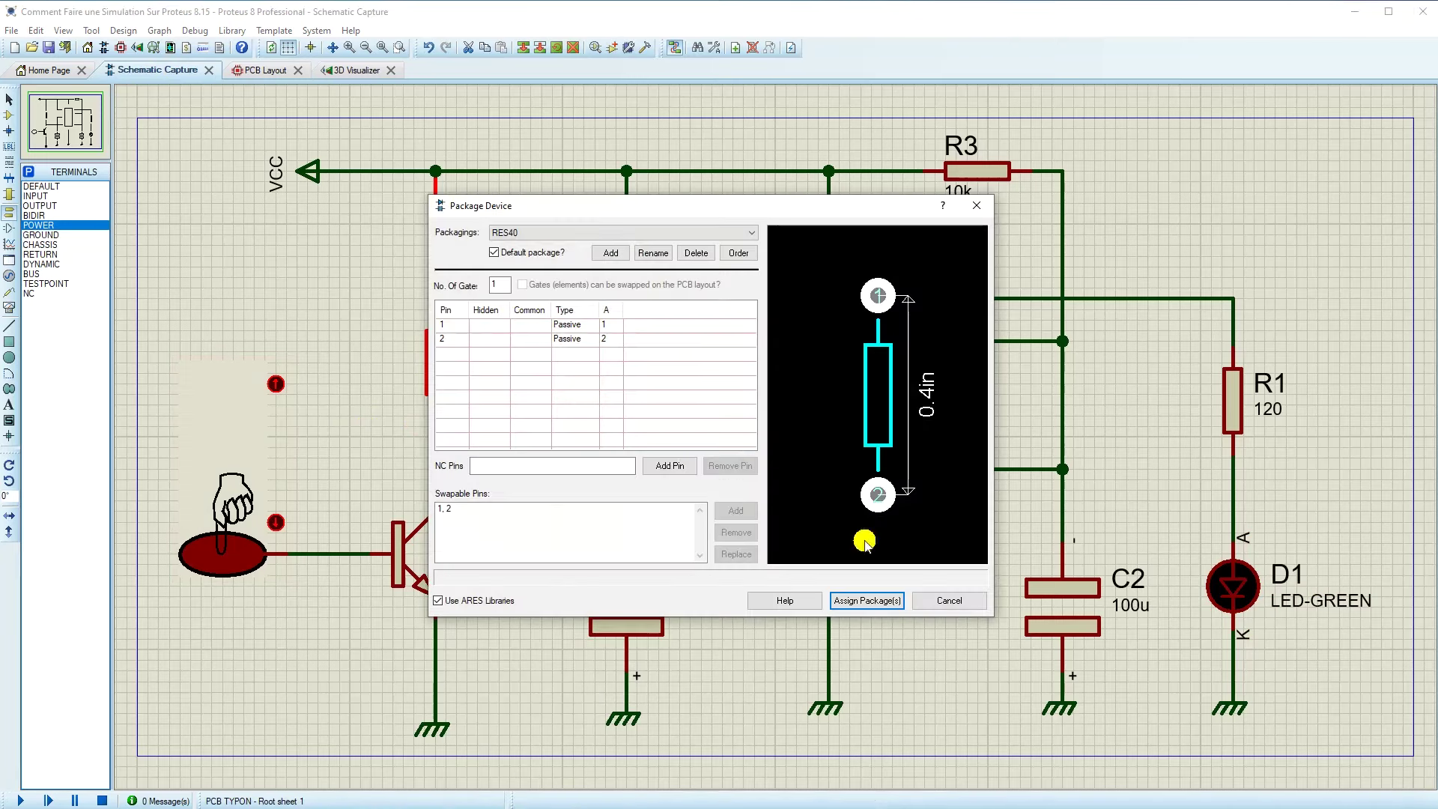
click(977, 205)
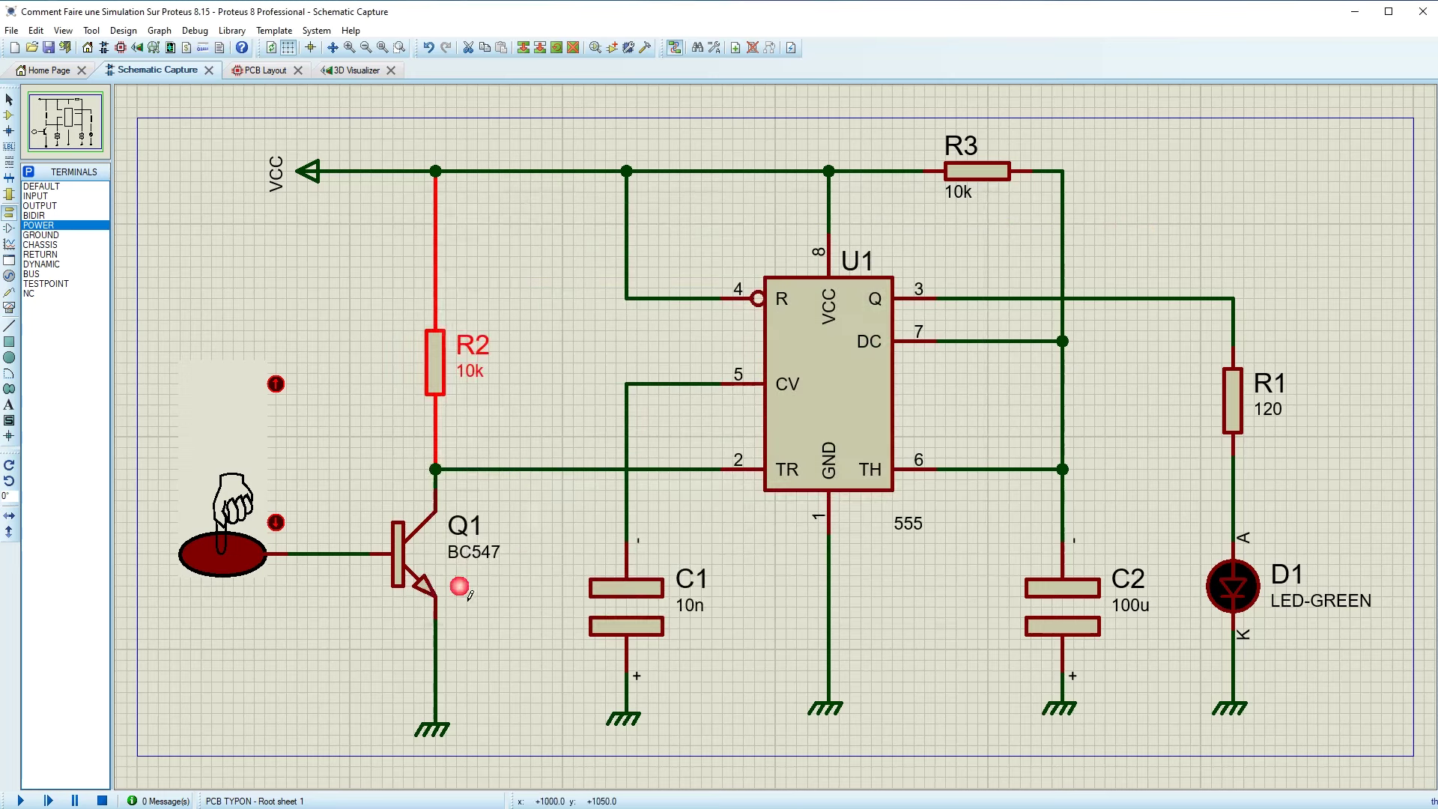
- Inspect transistor Q1's available packagings and pin mapping in the Packaging Tool, leaving its assignment as it is
right_click(442, 574)
click(465, 529)
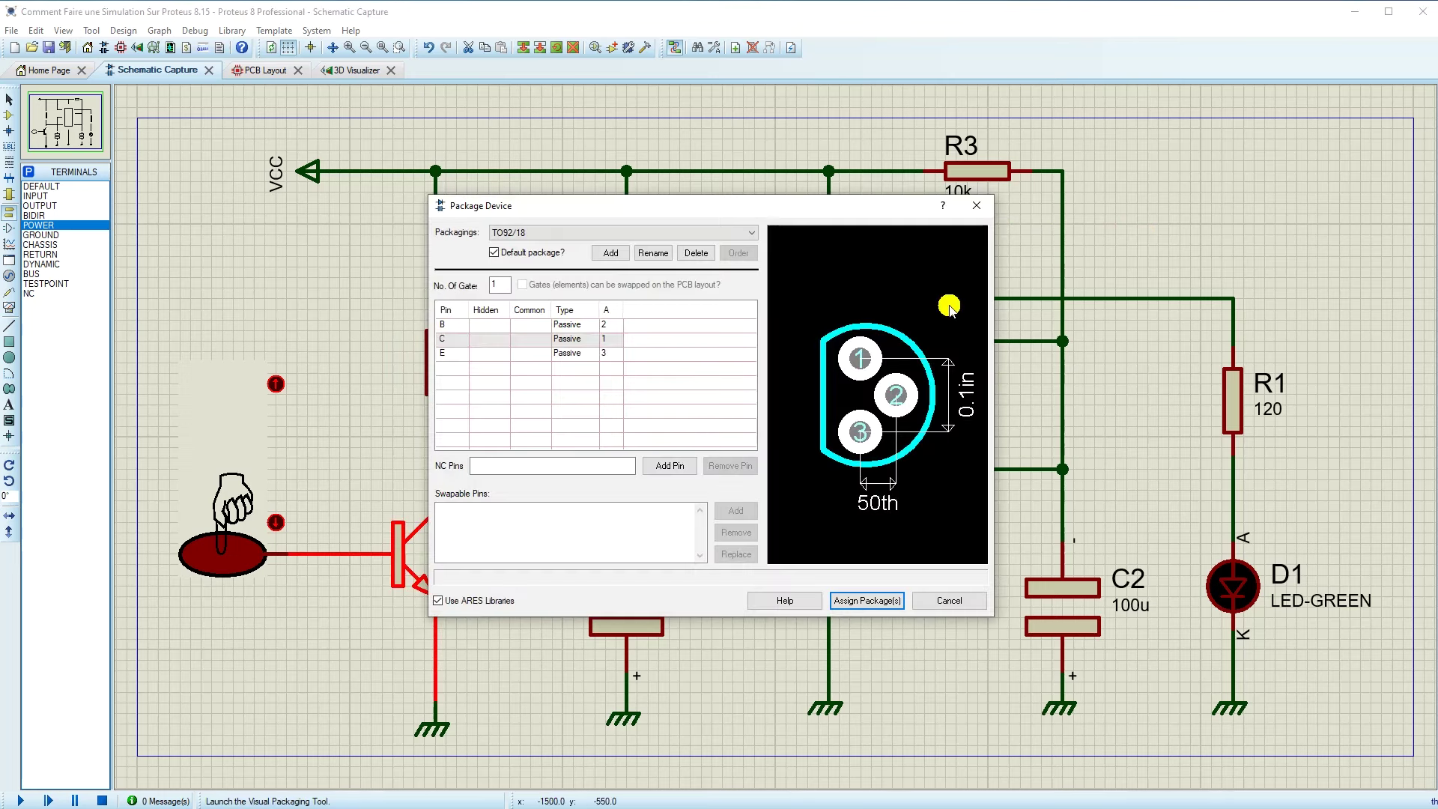
click(752, 232)
click(535, 243)
click(545, 286)
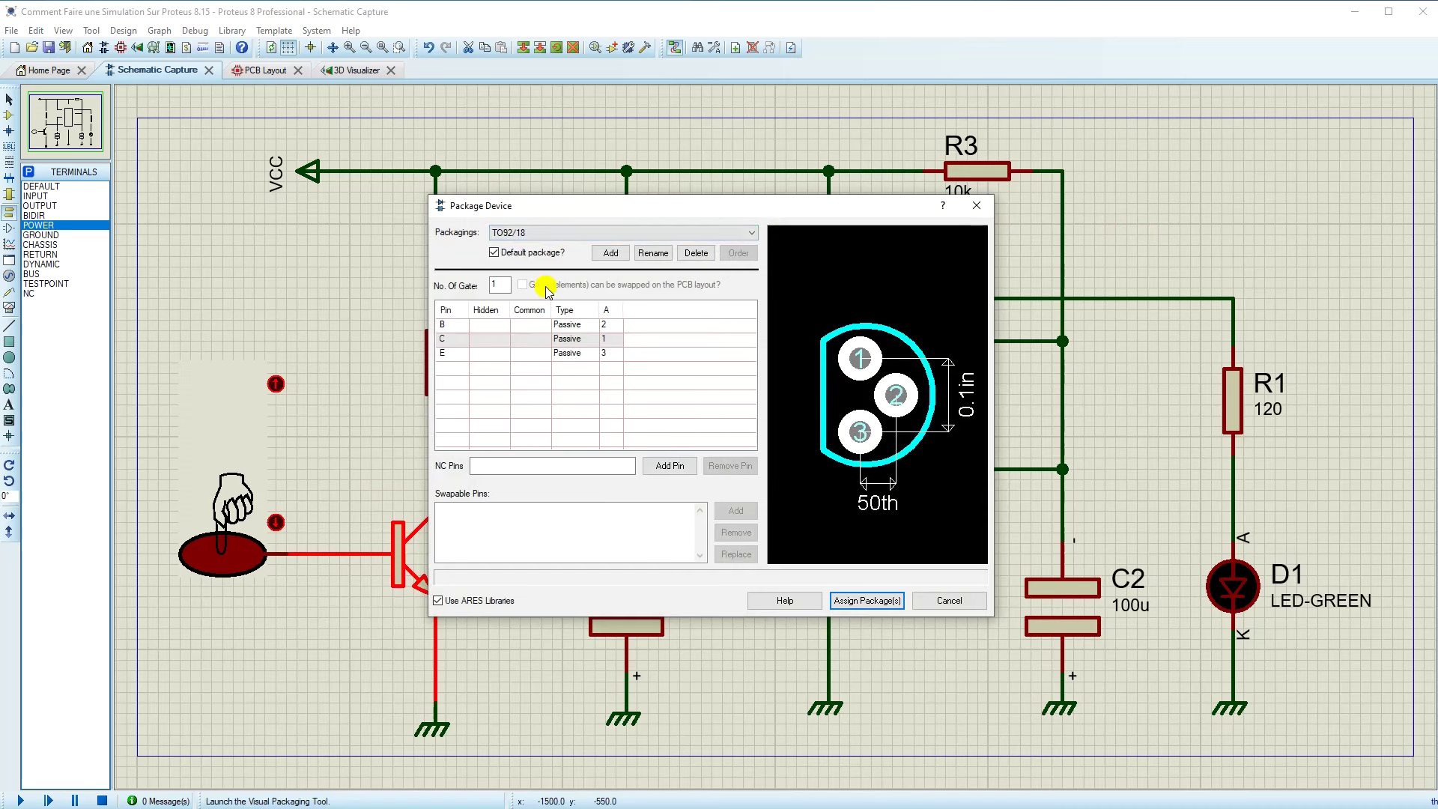
click(976, 206)
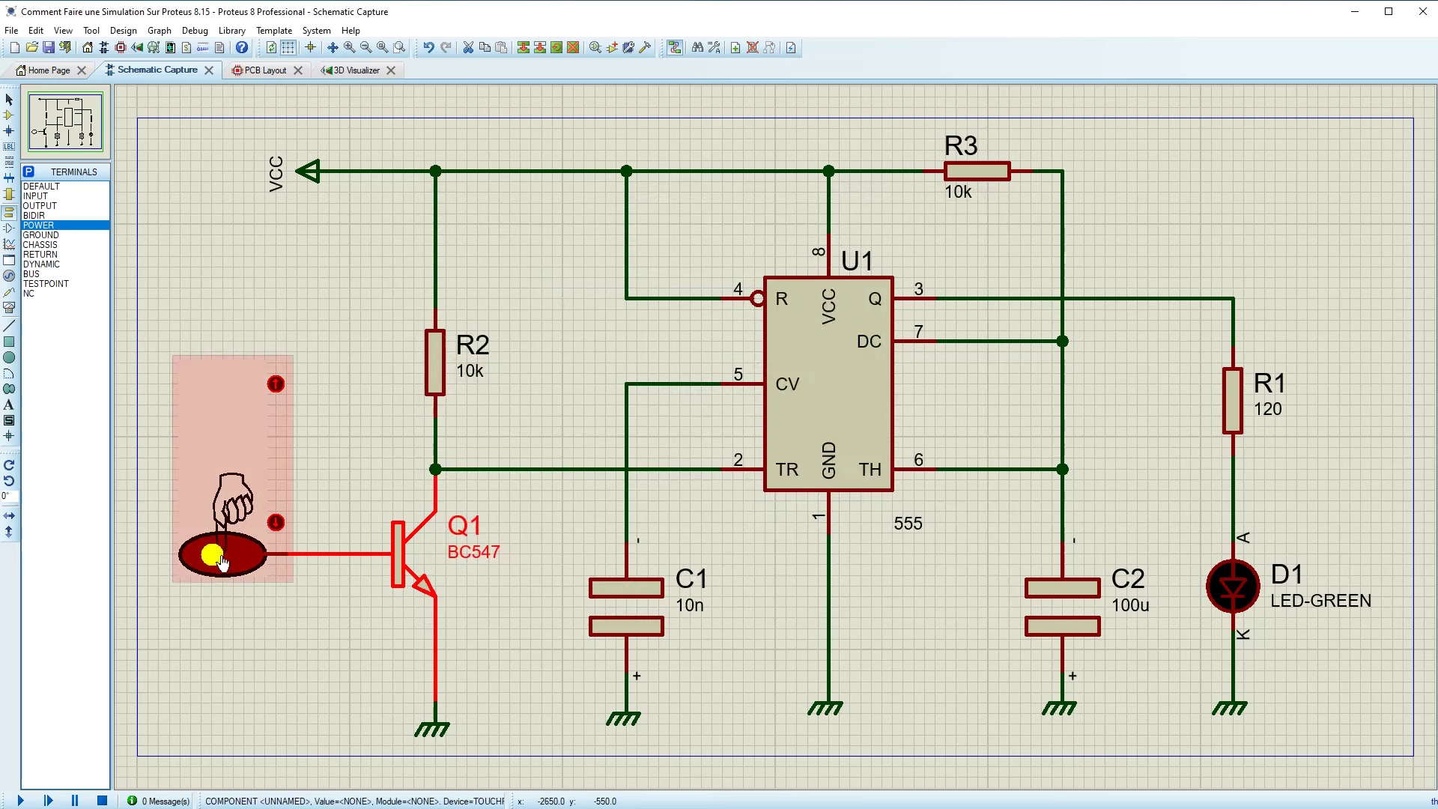
- Assign the DIL08 package to U1 with the Packaging Tool, save the packaged device in USERDVC, and update the design
right_click(872, 396)
click(920, 806)
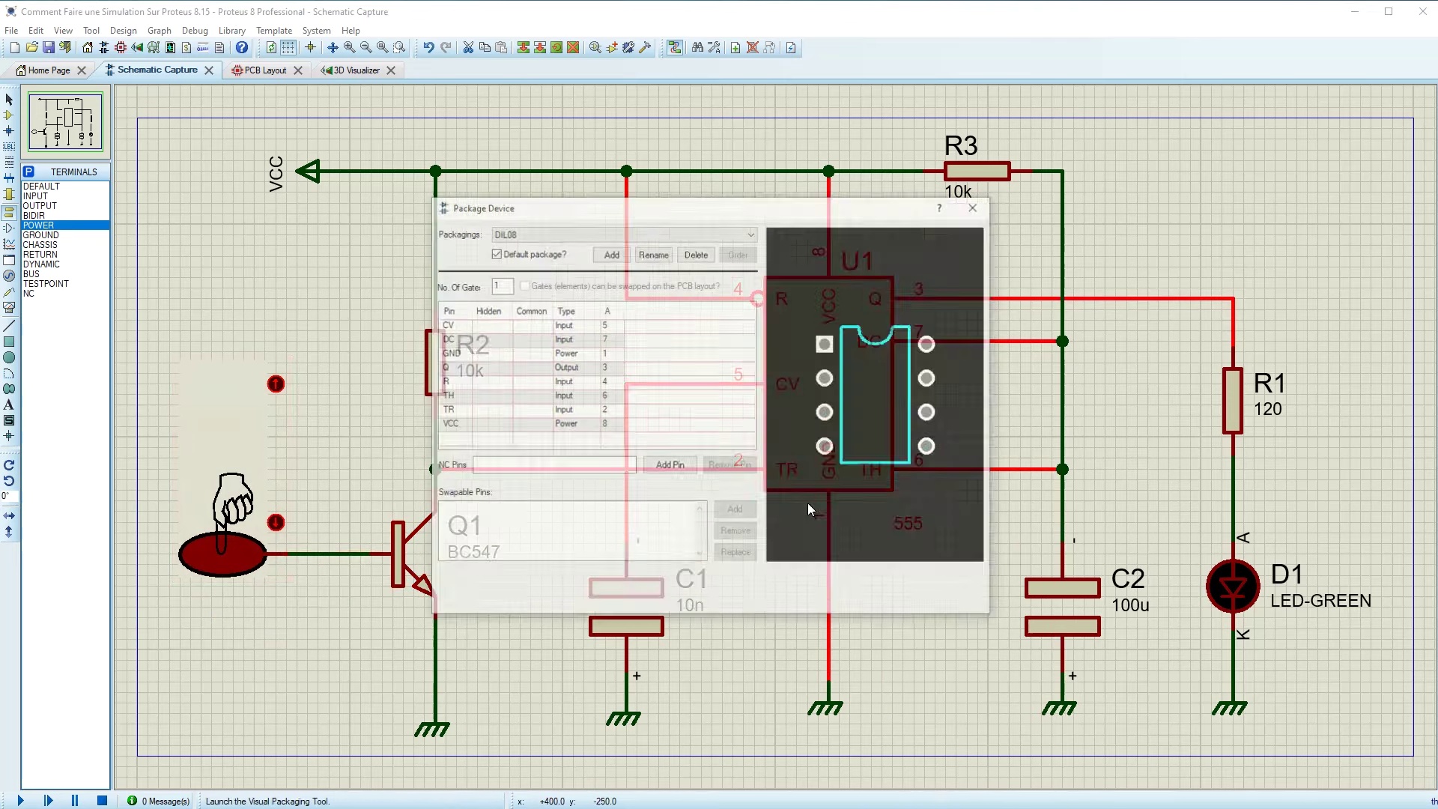
click(866, 600)
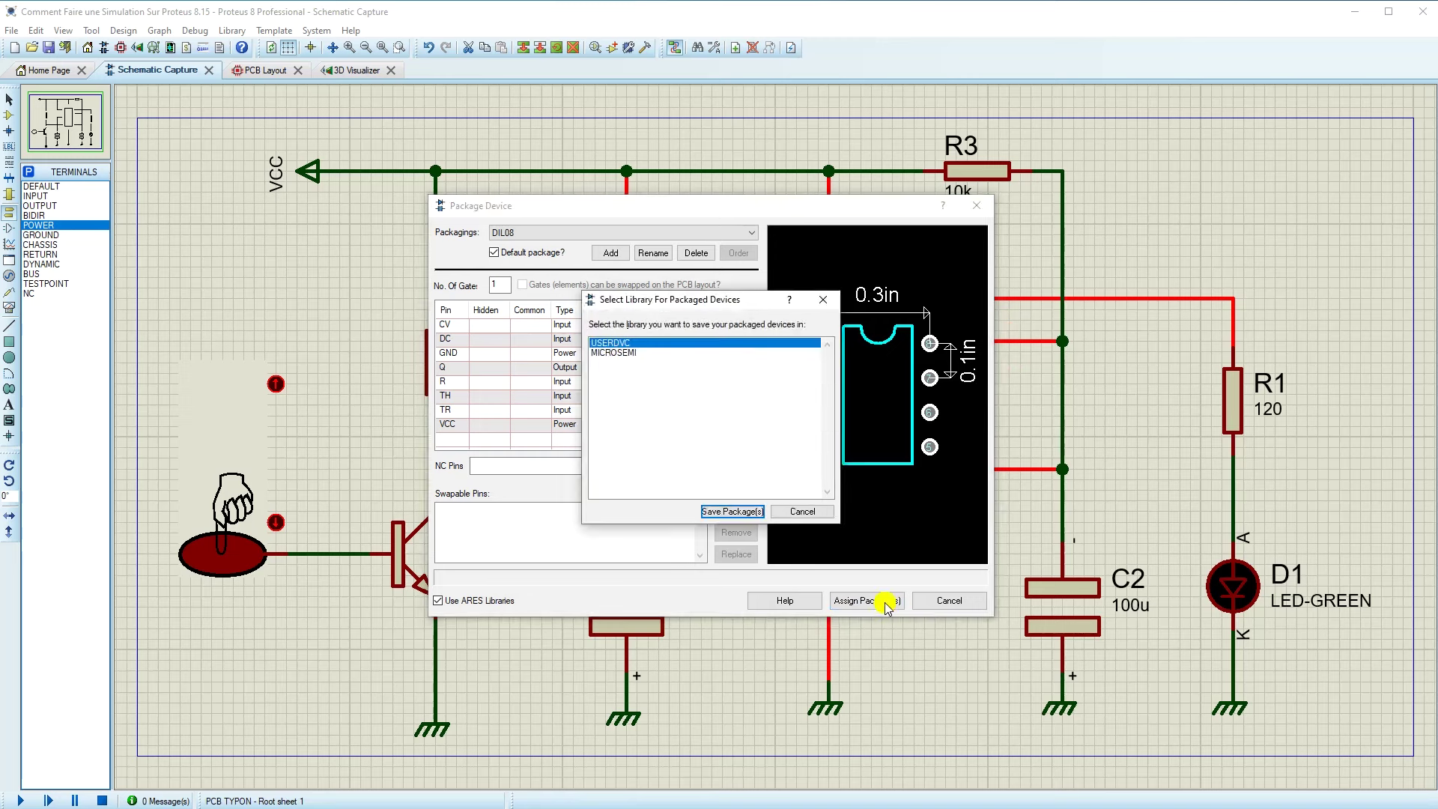
click(715, 504)
click(680, 437)
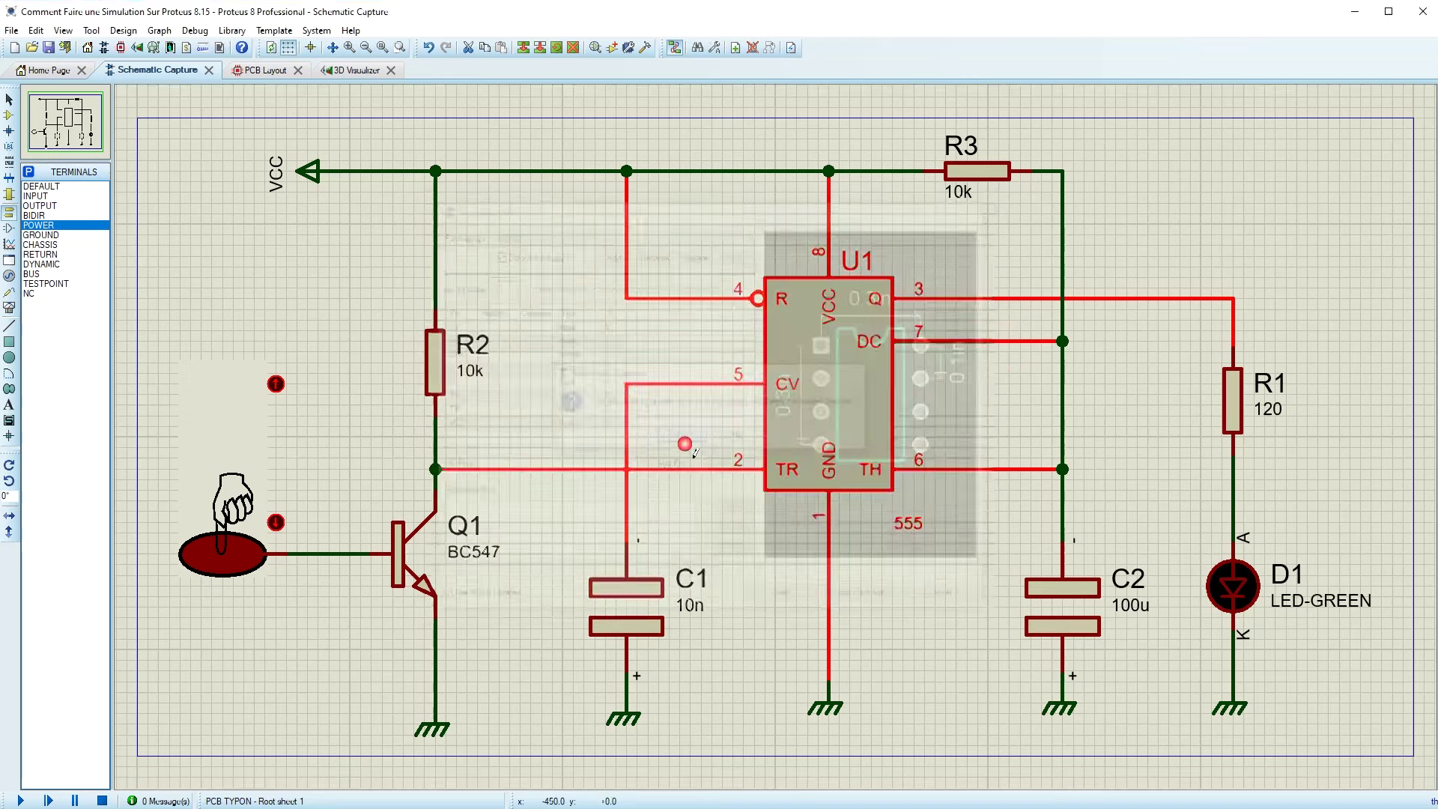
- Place U1 near the centre of the PCB board outline, rotated to 270° with its notch facing up
click(260, 72)
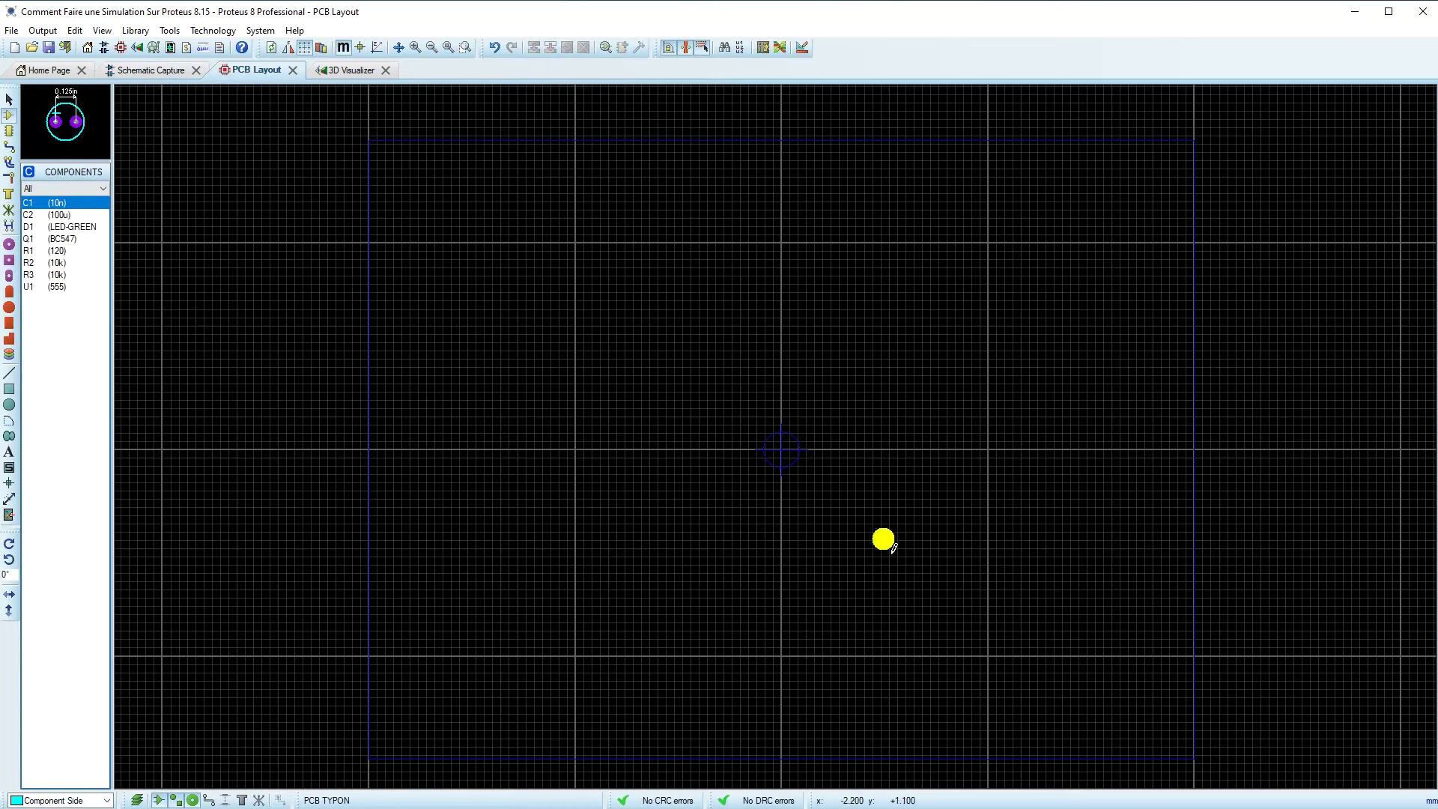
click(57, 287)
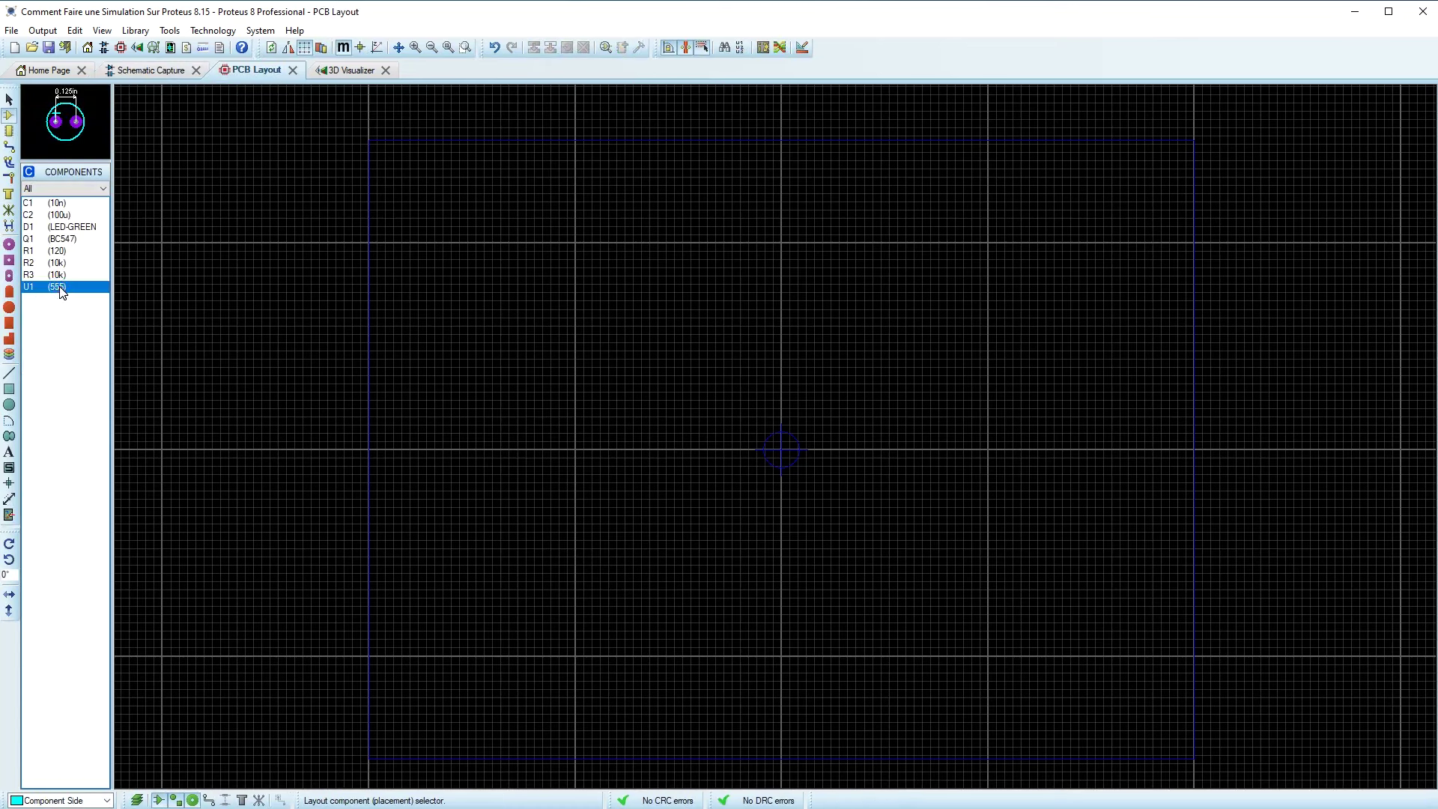
click(749, 384)
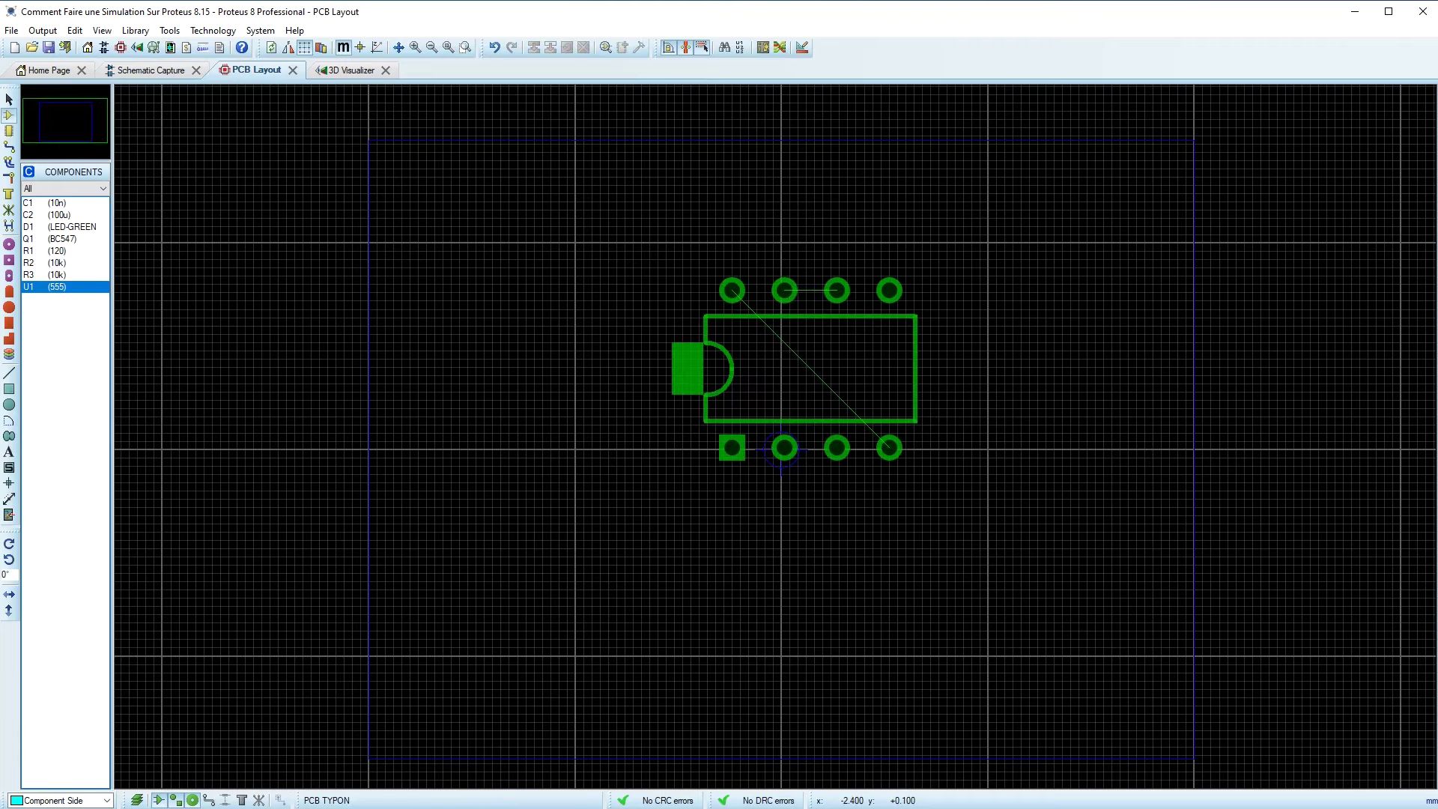
key(KP_Add)
key(KP_Add)
key(KP_Add)
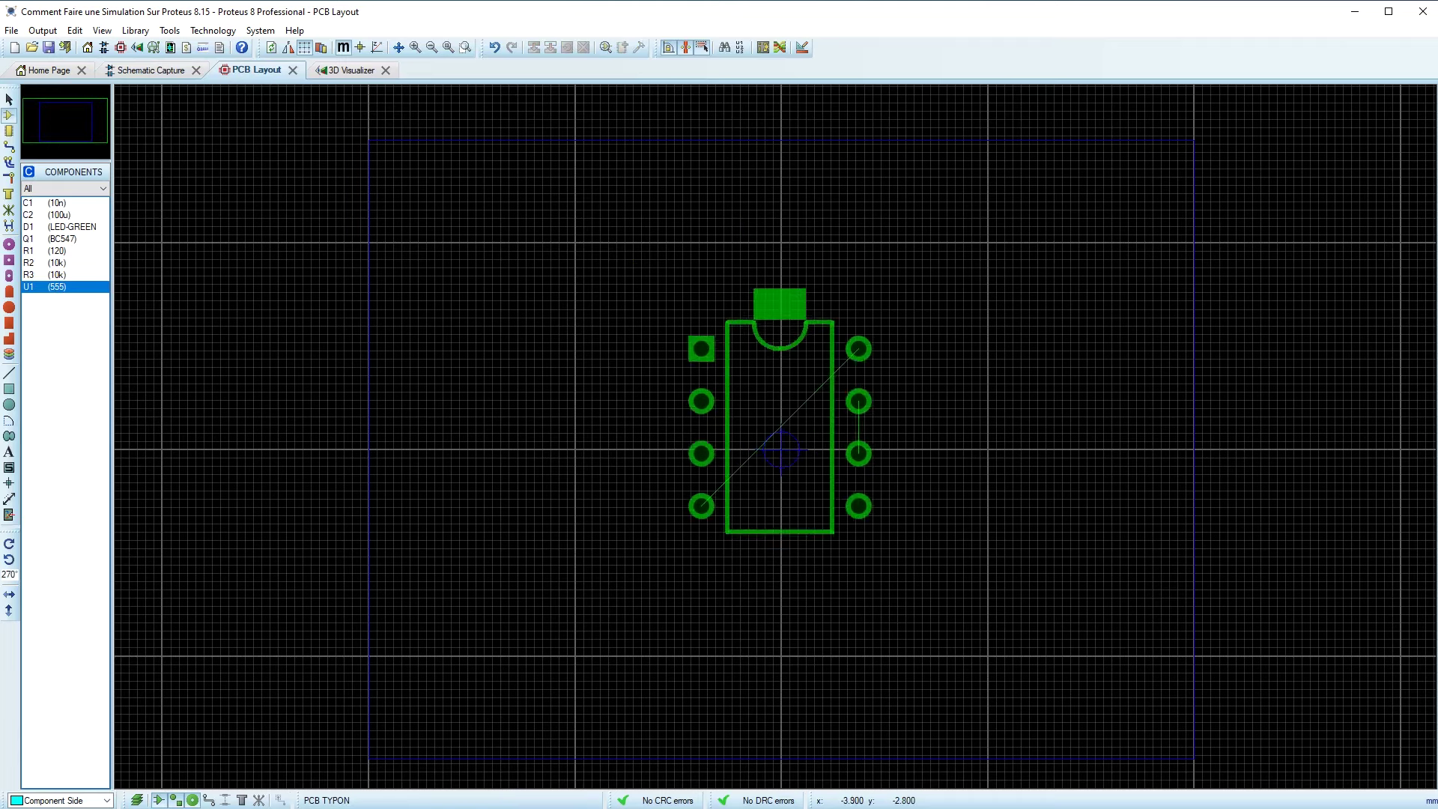
click(751, 517)
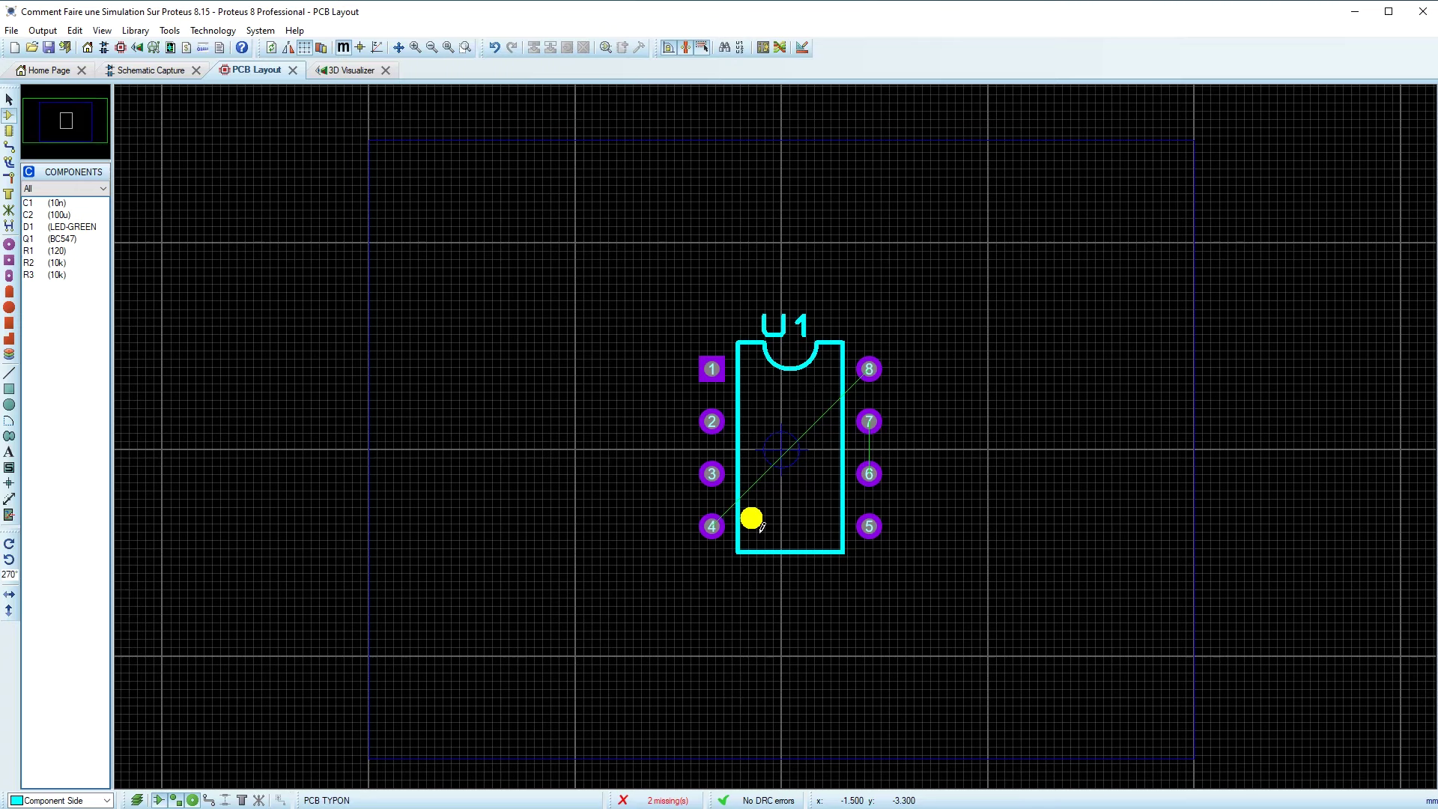
- Review the DIL08 pin mapping of U1 in the schematic with the Packaging Tool
click(152, 70)
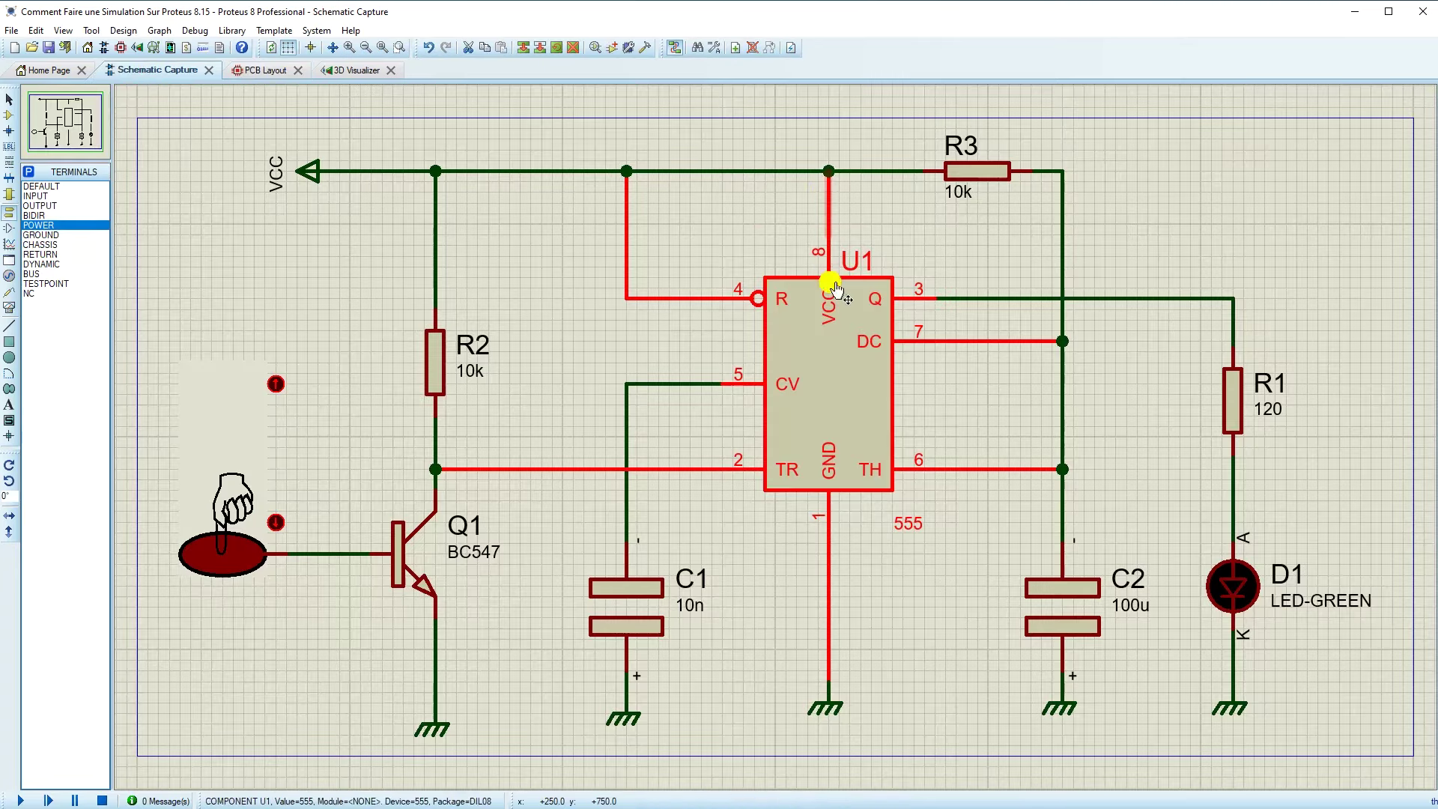
click(990, 586)
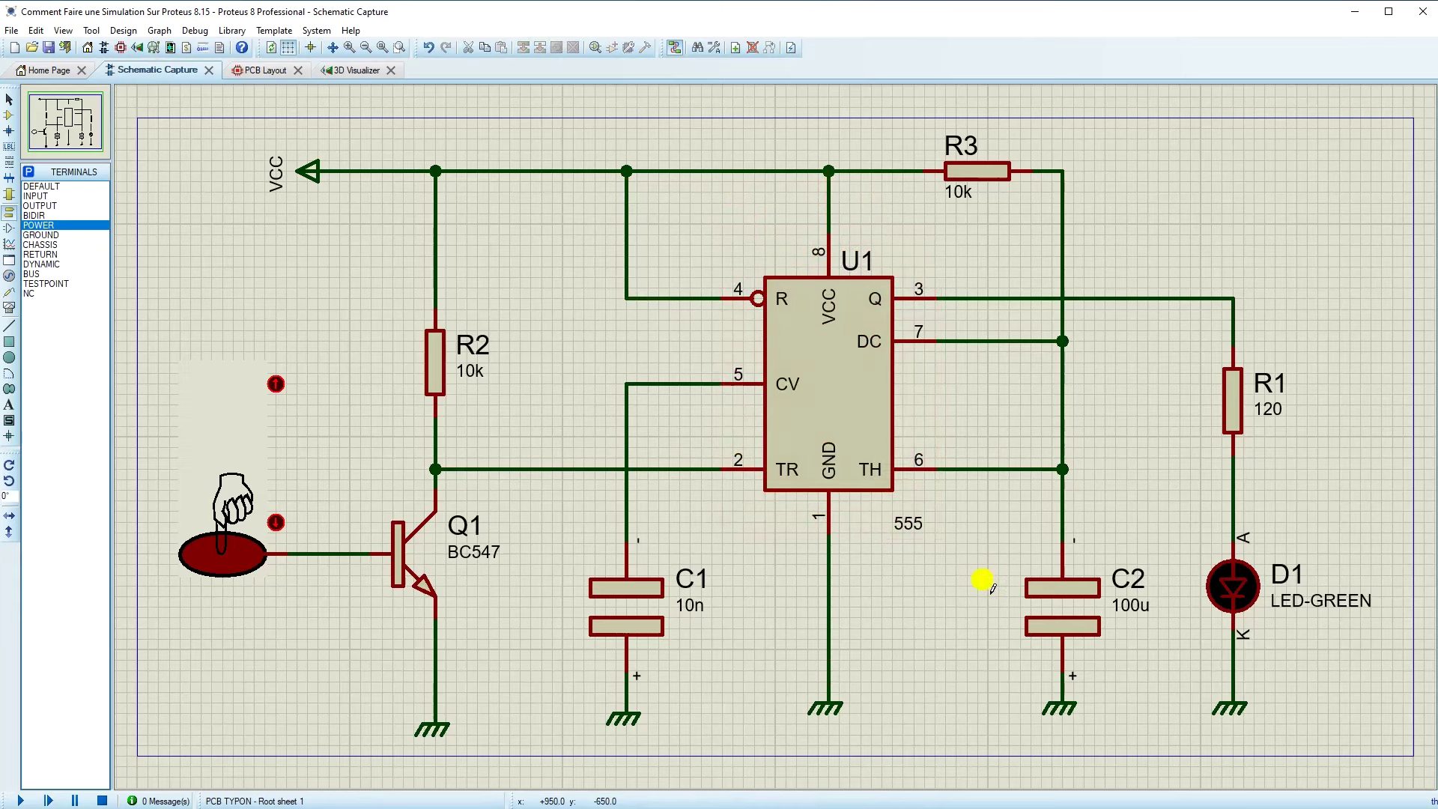
right_click(842, 332)
click(908, 759)
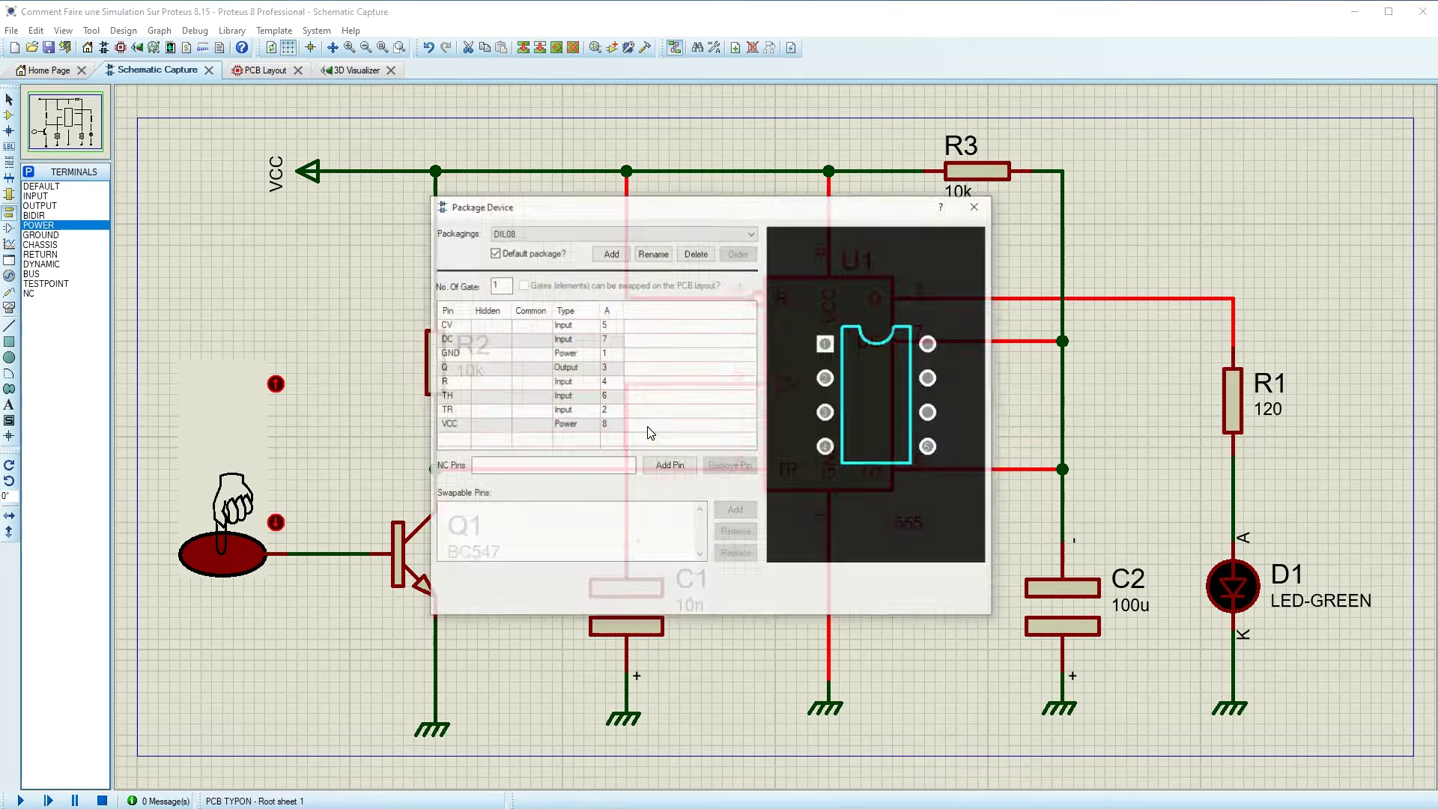
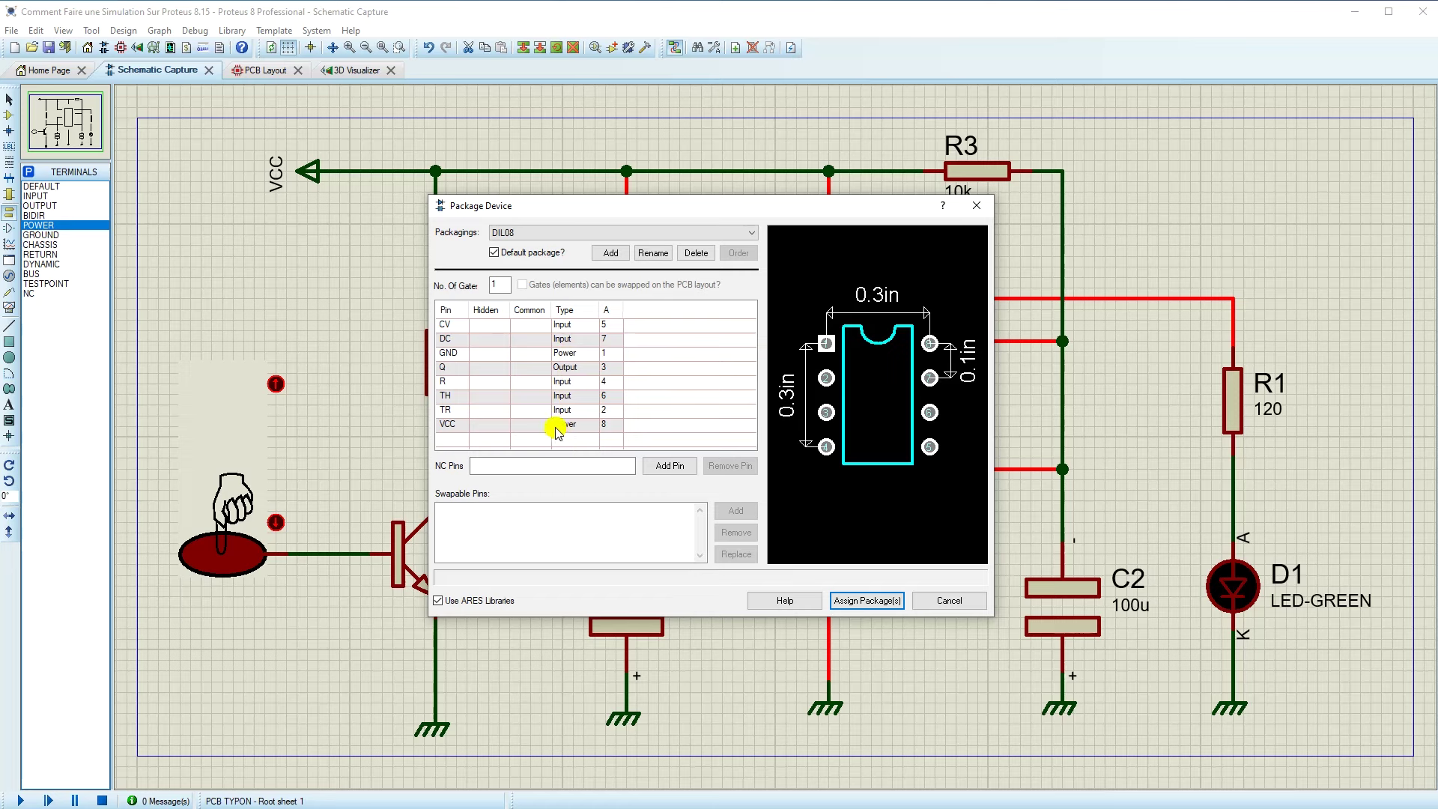
click(979, 203)
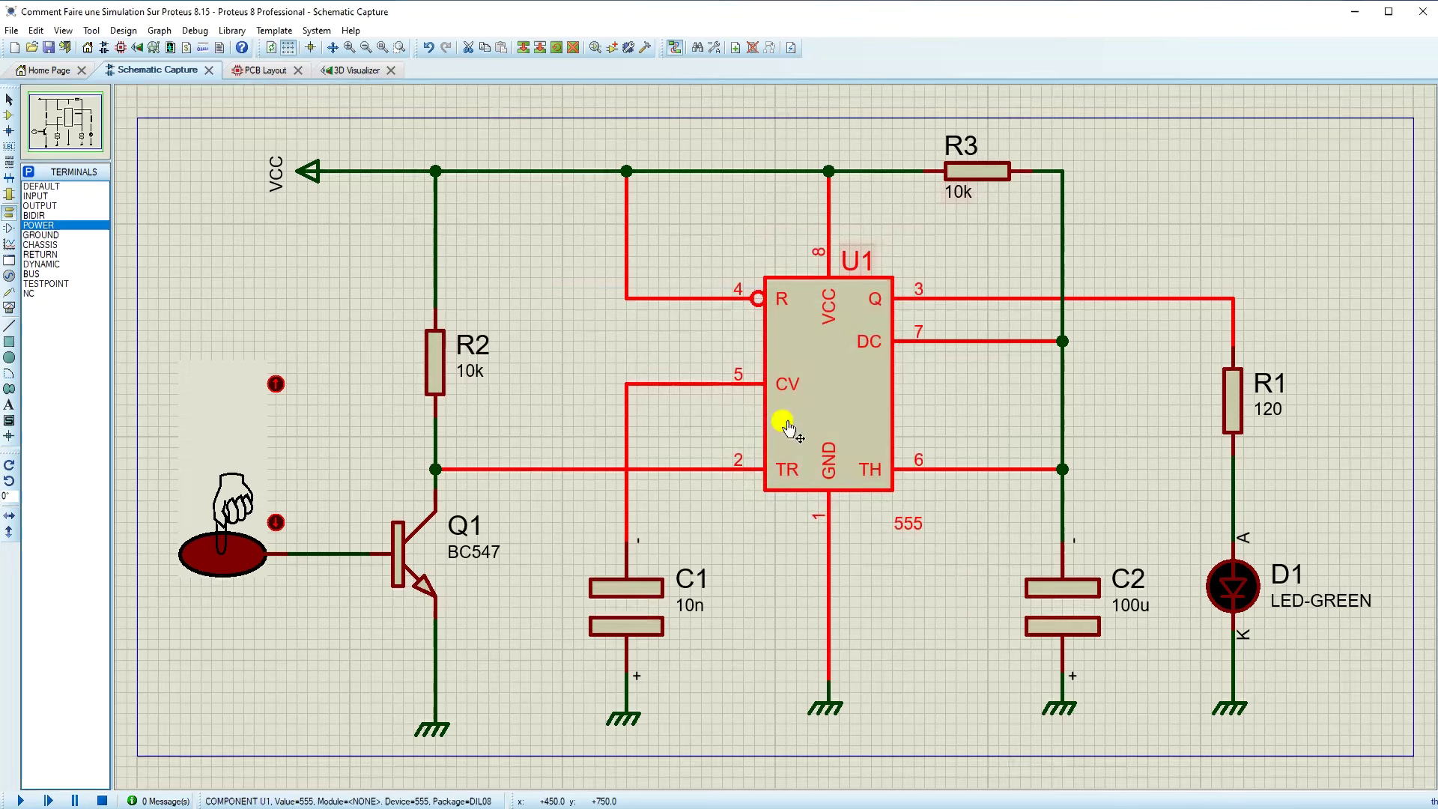
- Compare U1's schematic connections with the layout and place R1 vertically left of U1, with pad 1 level with U1's pin 3
click(253, 72)
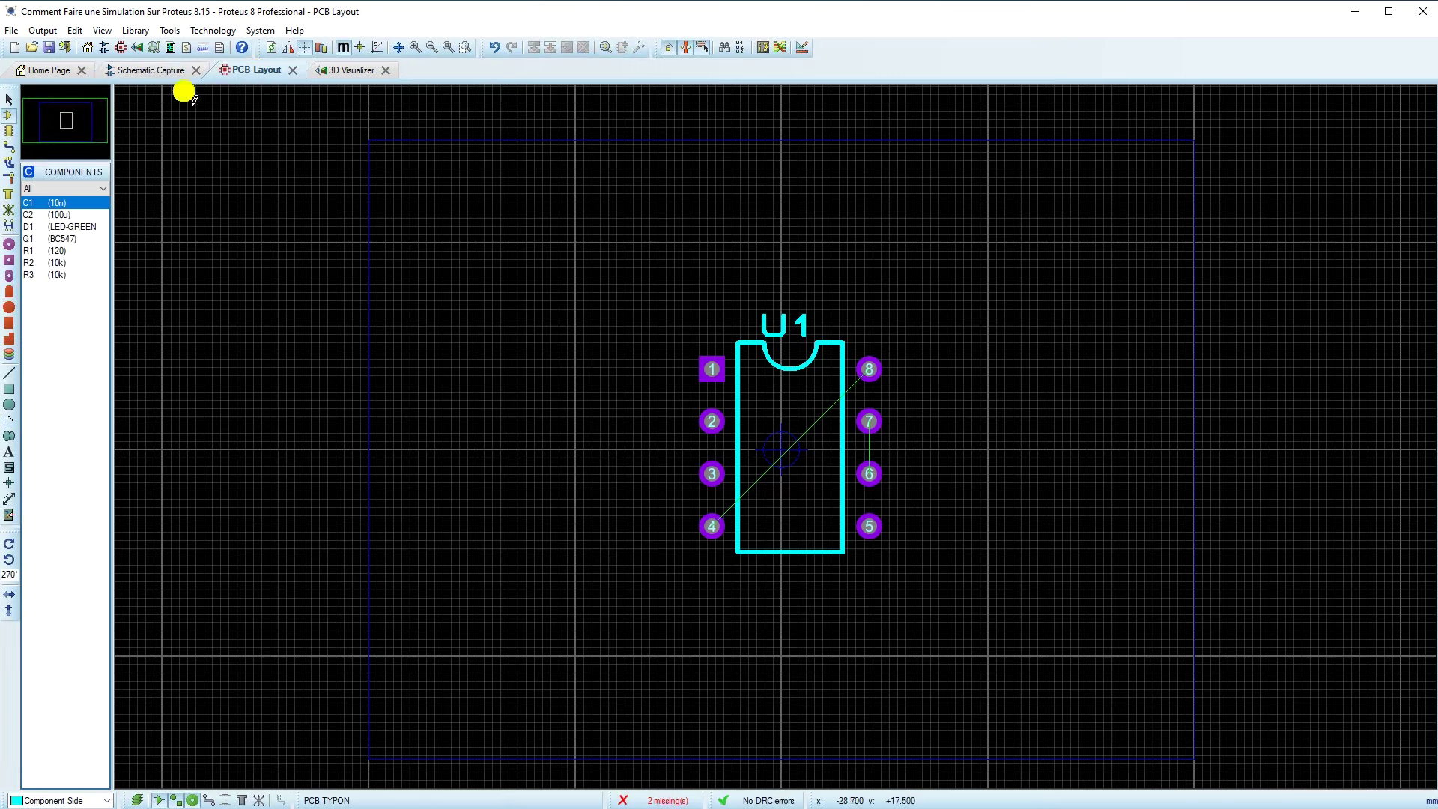
click(153, 70)
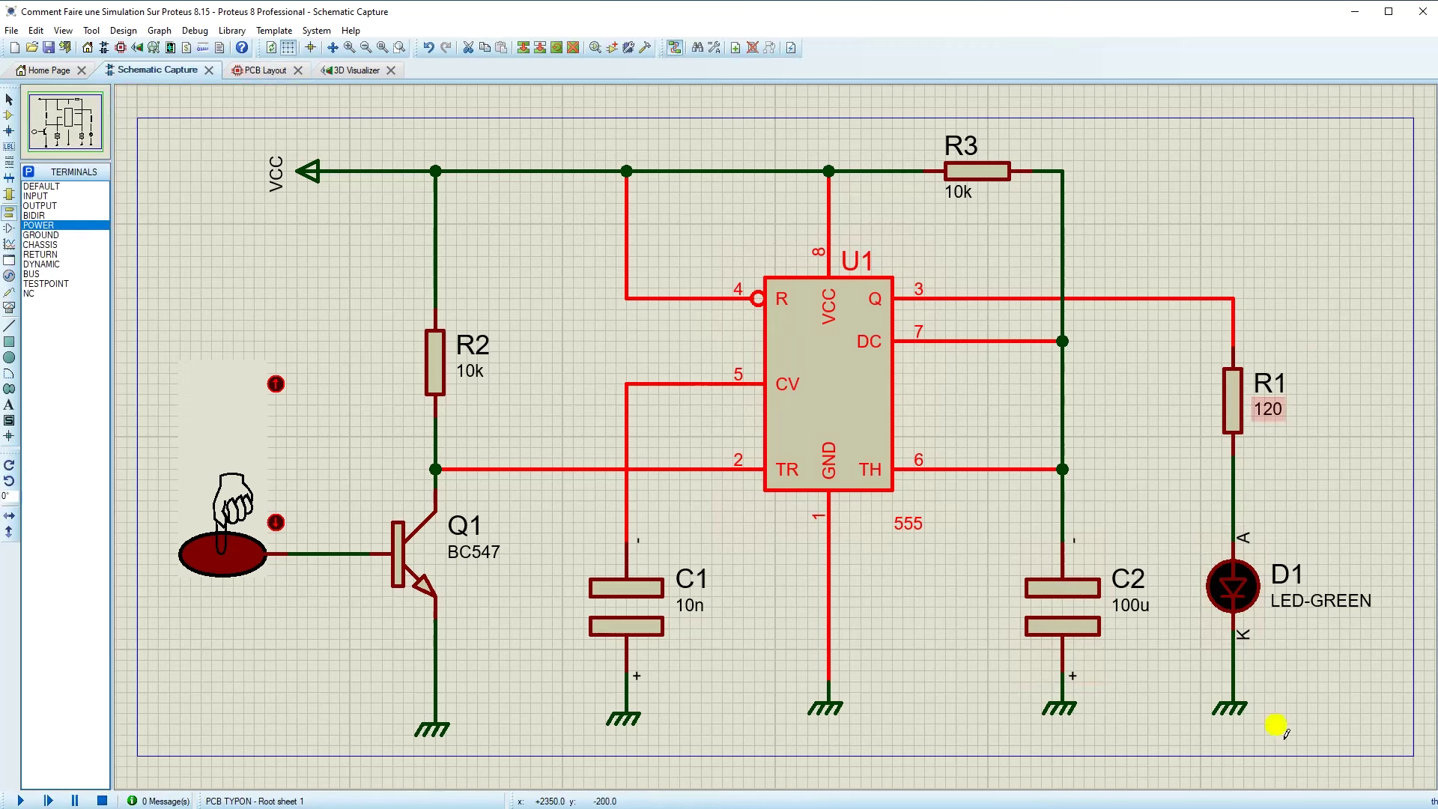
click(262, 70)
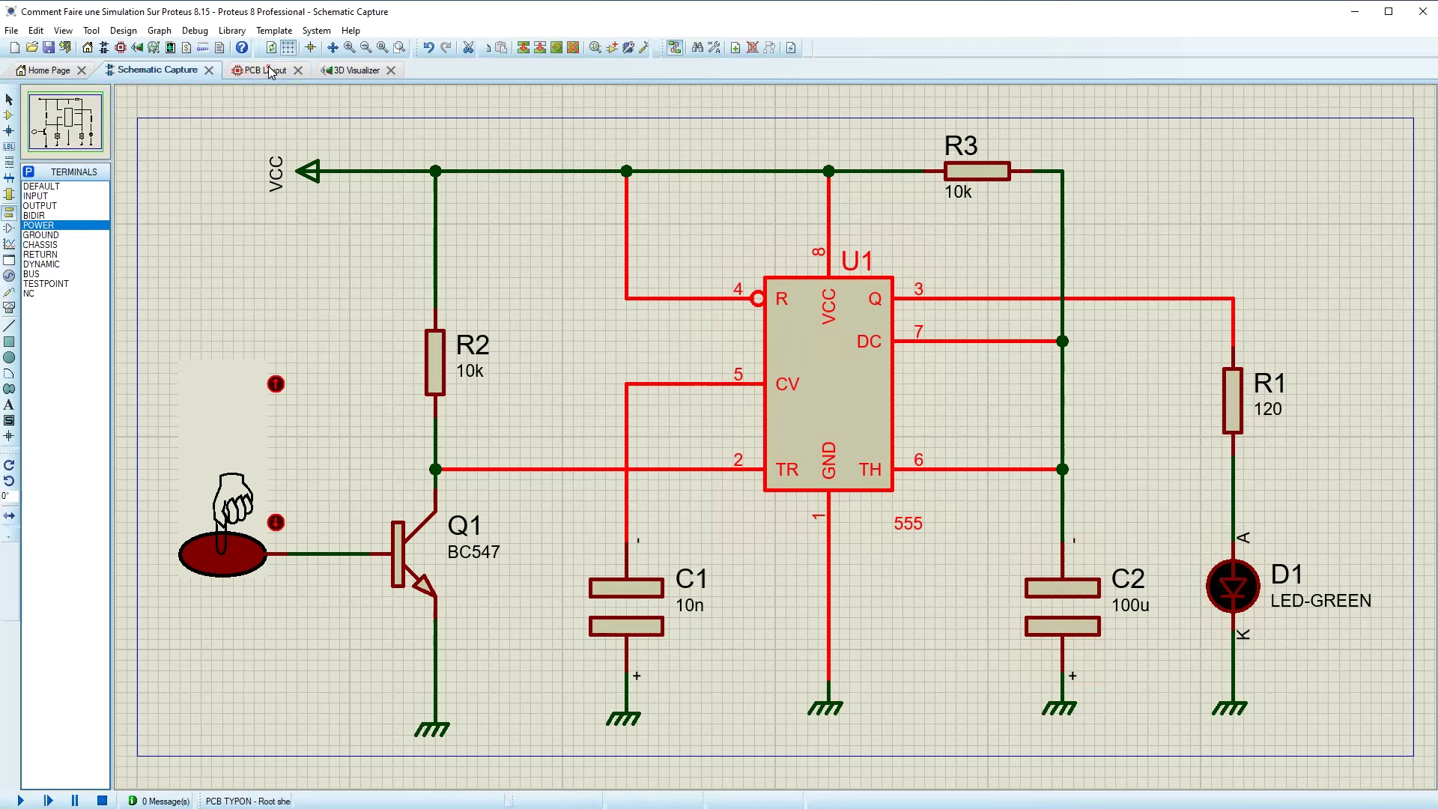
click(36, 254)
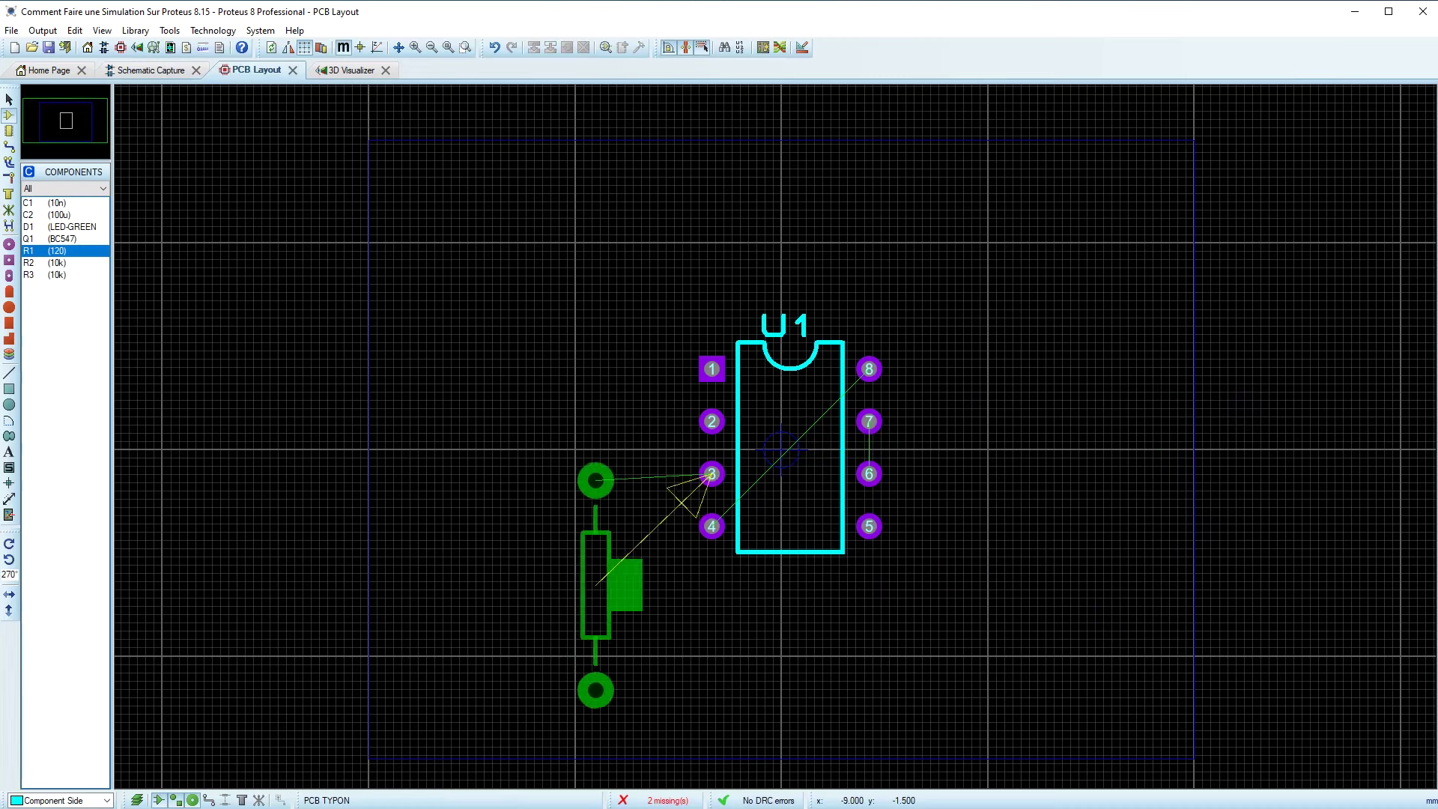
click(600, 477)
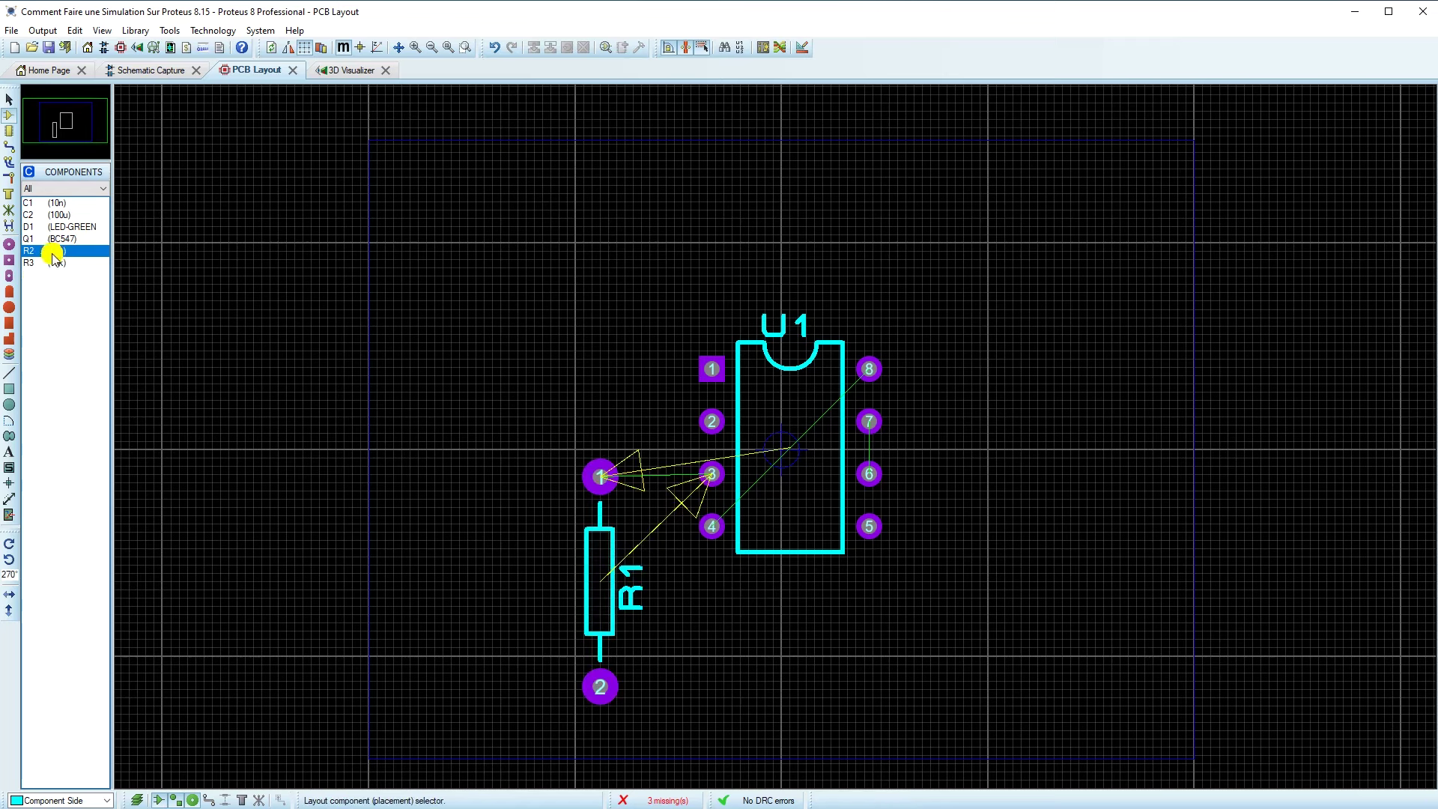
- Place LED D1 on the board to the left of R1, rotated to 90° with pad K above pad A
click(30, 229)
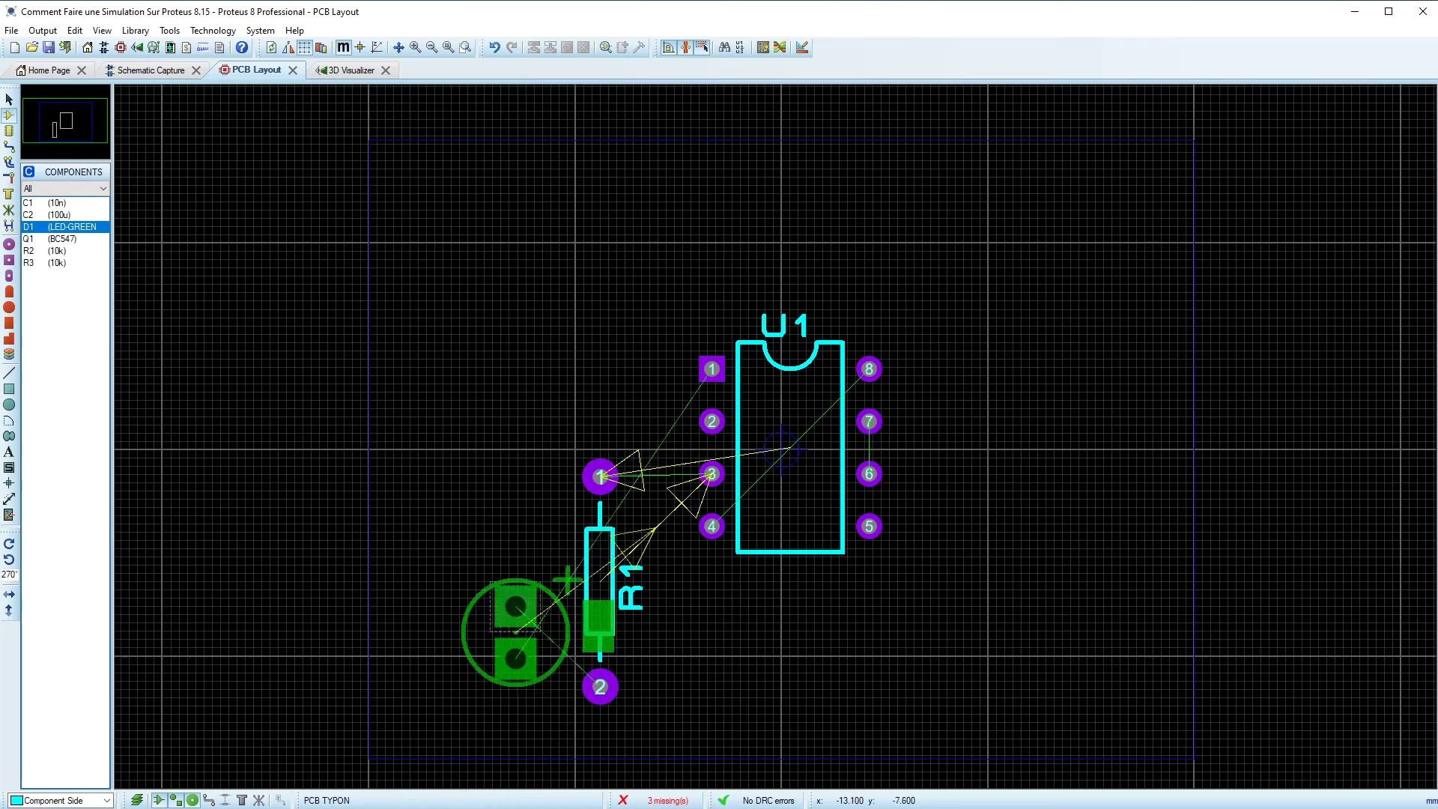
key(KP_Add)
key(KP_Add)
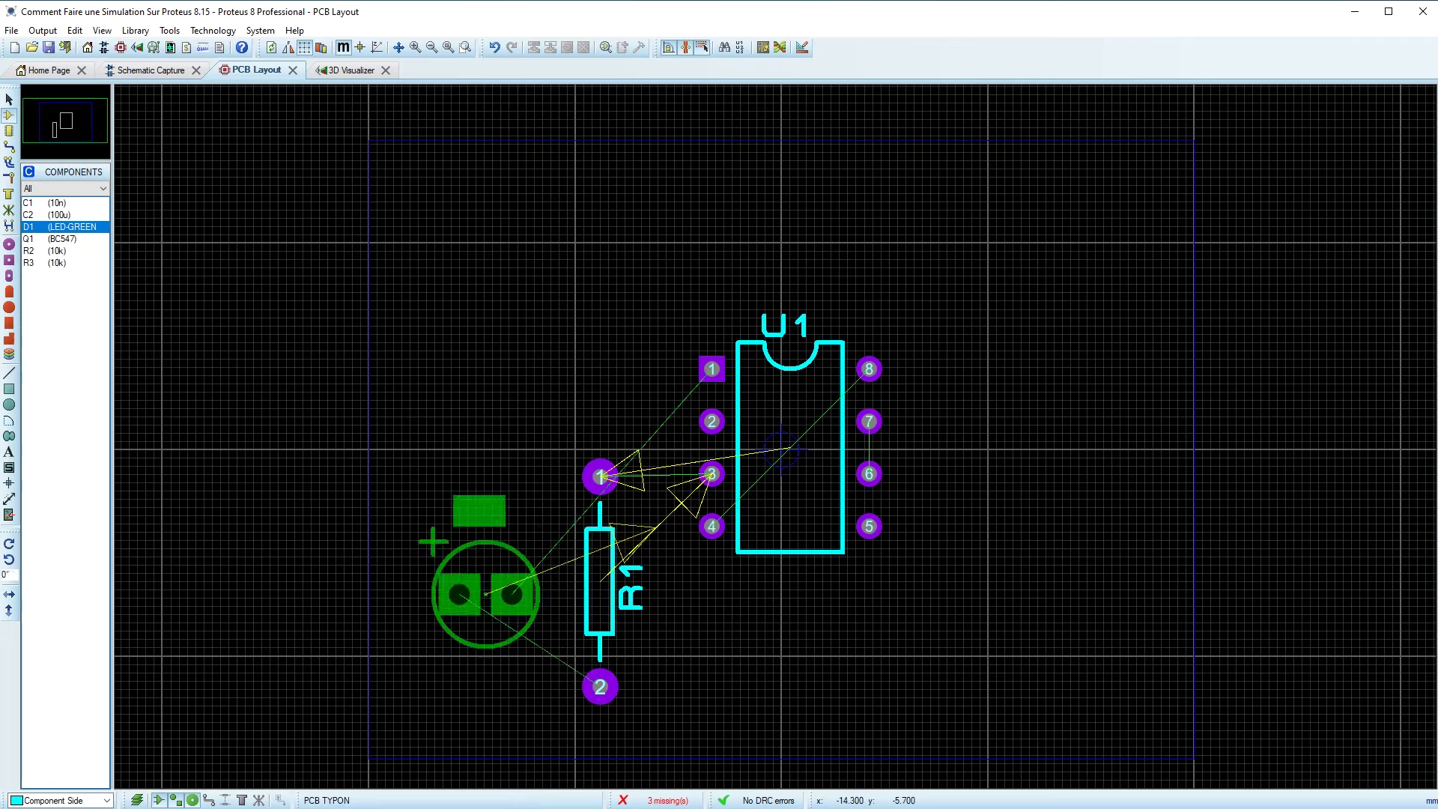
click(497, 560)
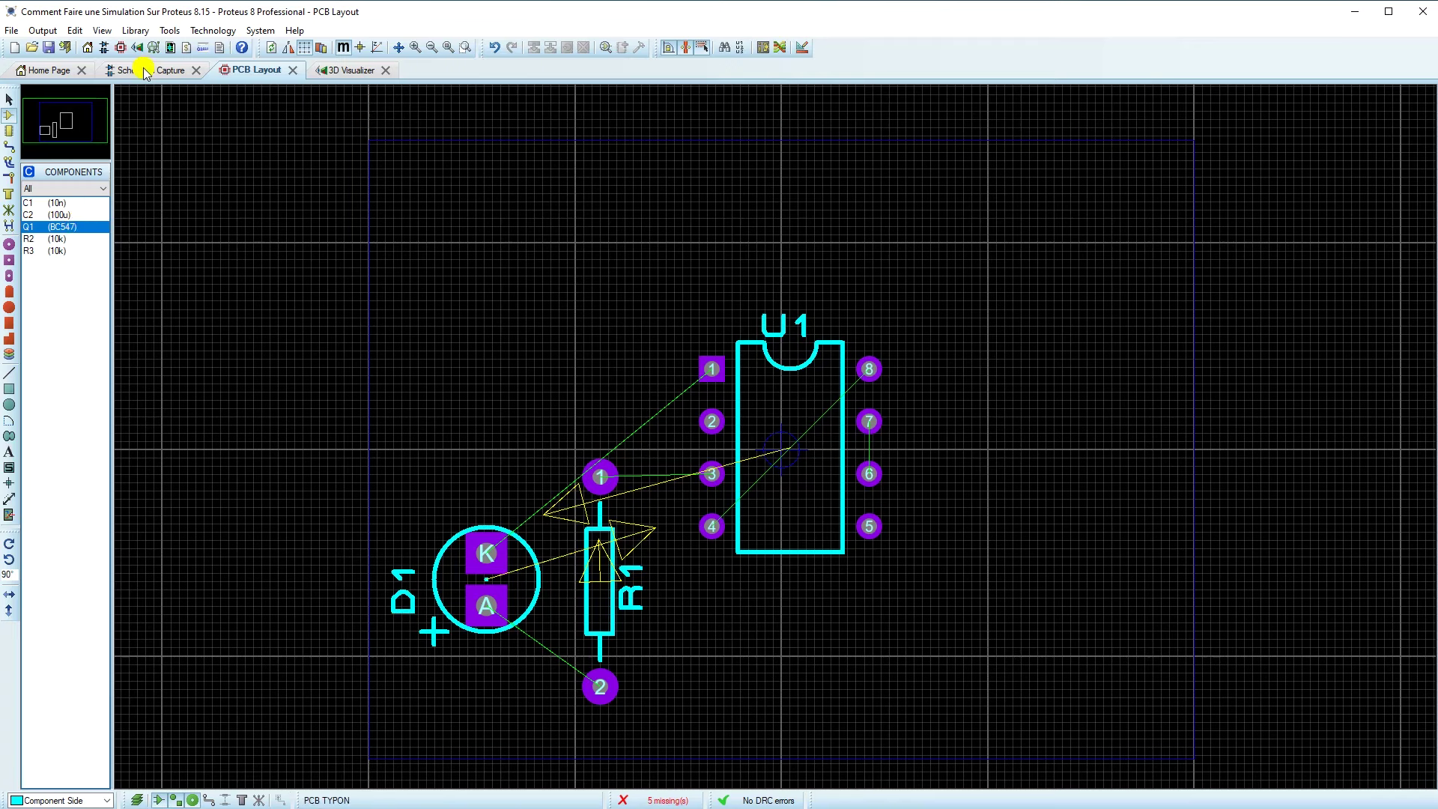
- Consult the schematic and place R3 vertically to the right of U1 at 270°, with pad 1 level with U1's pin 8
click(188, 71)
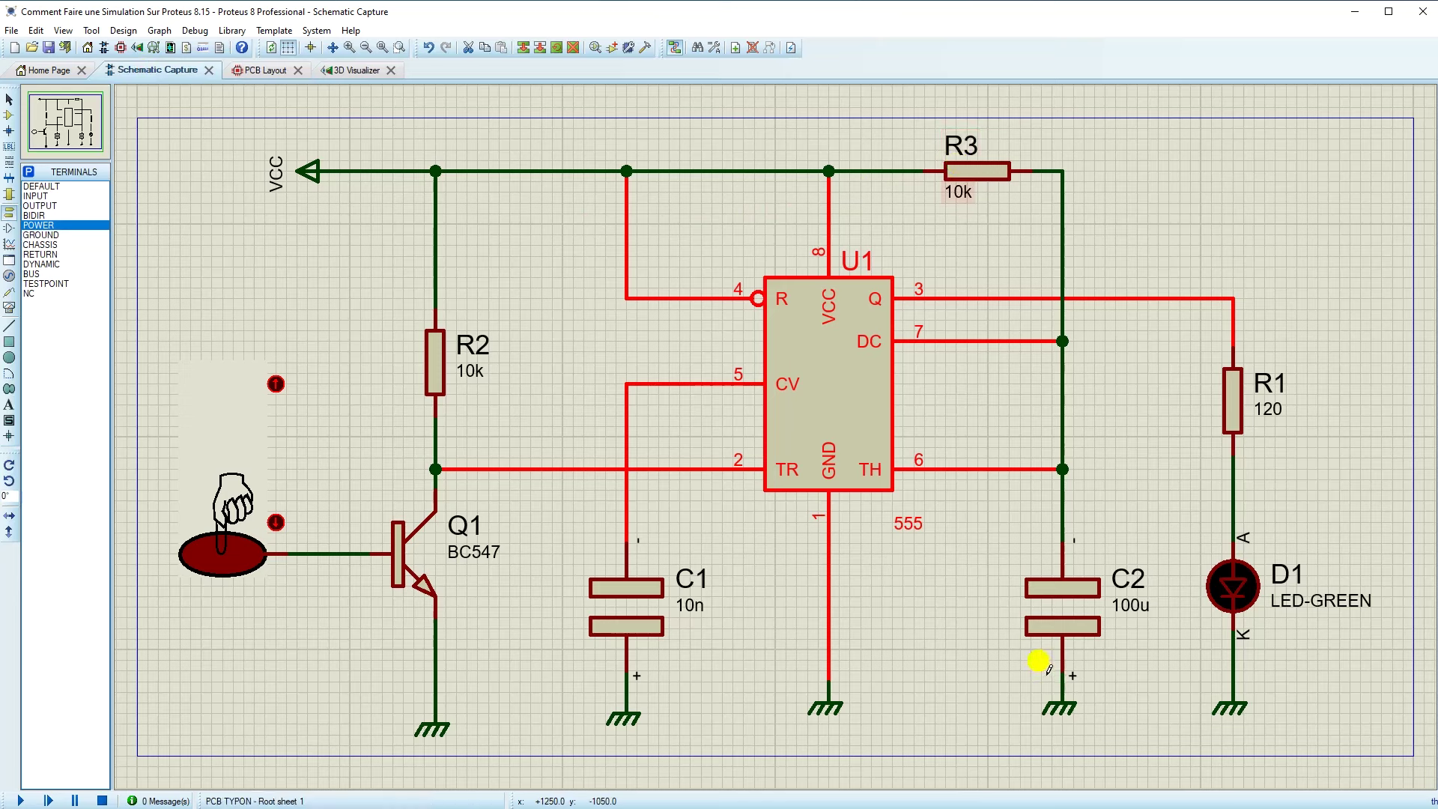
click(258, 70)
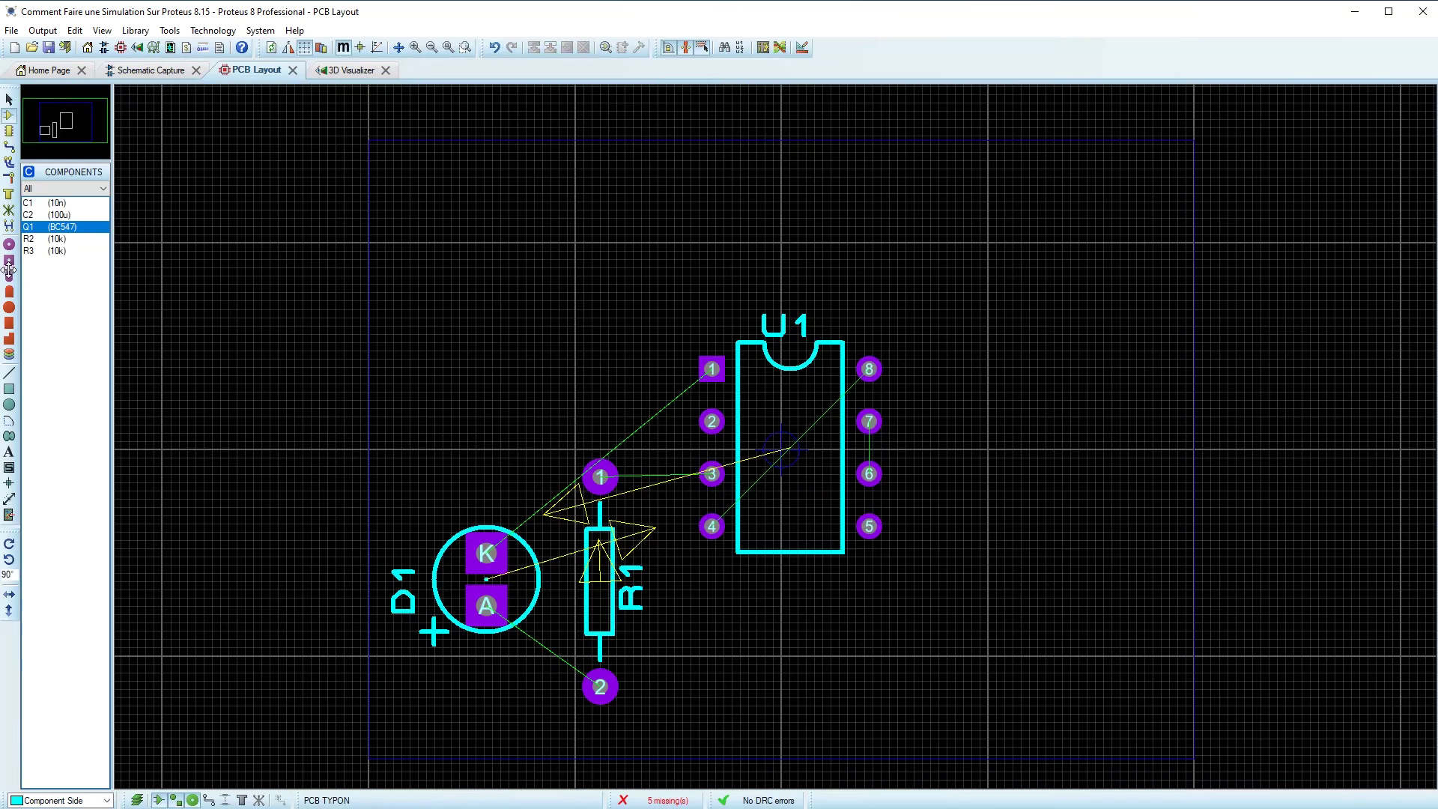
click(31, 250)
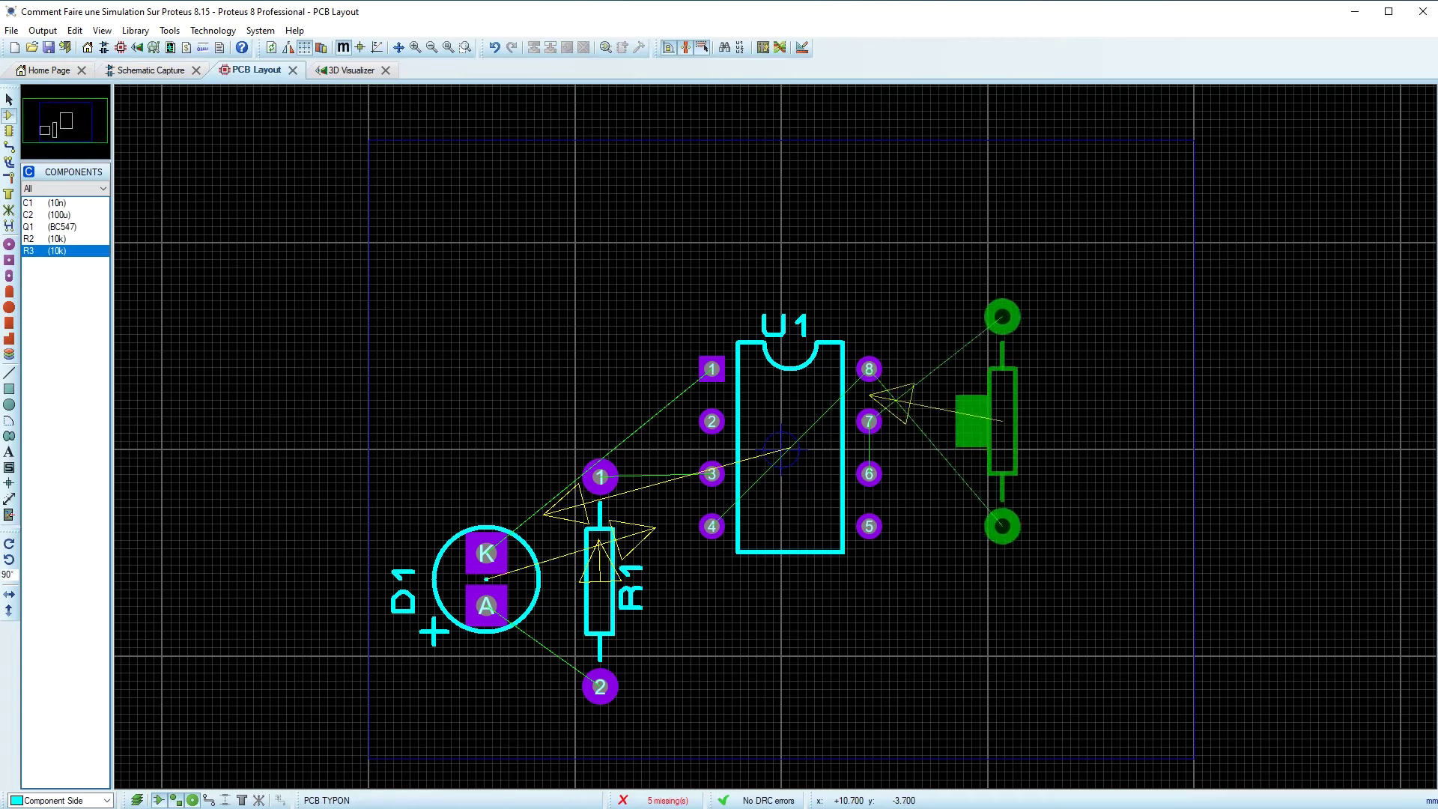
key(KP_Add)
key(KP_Add)
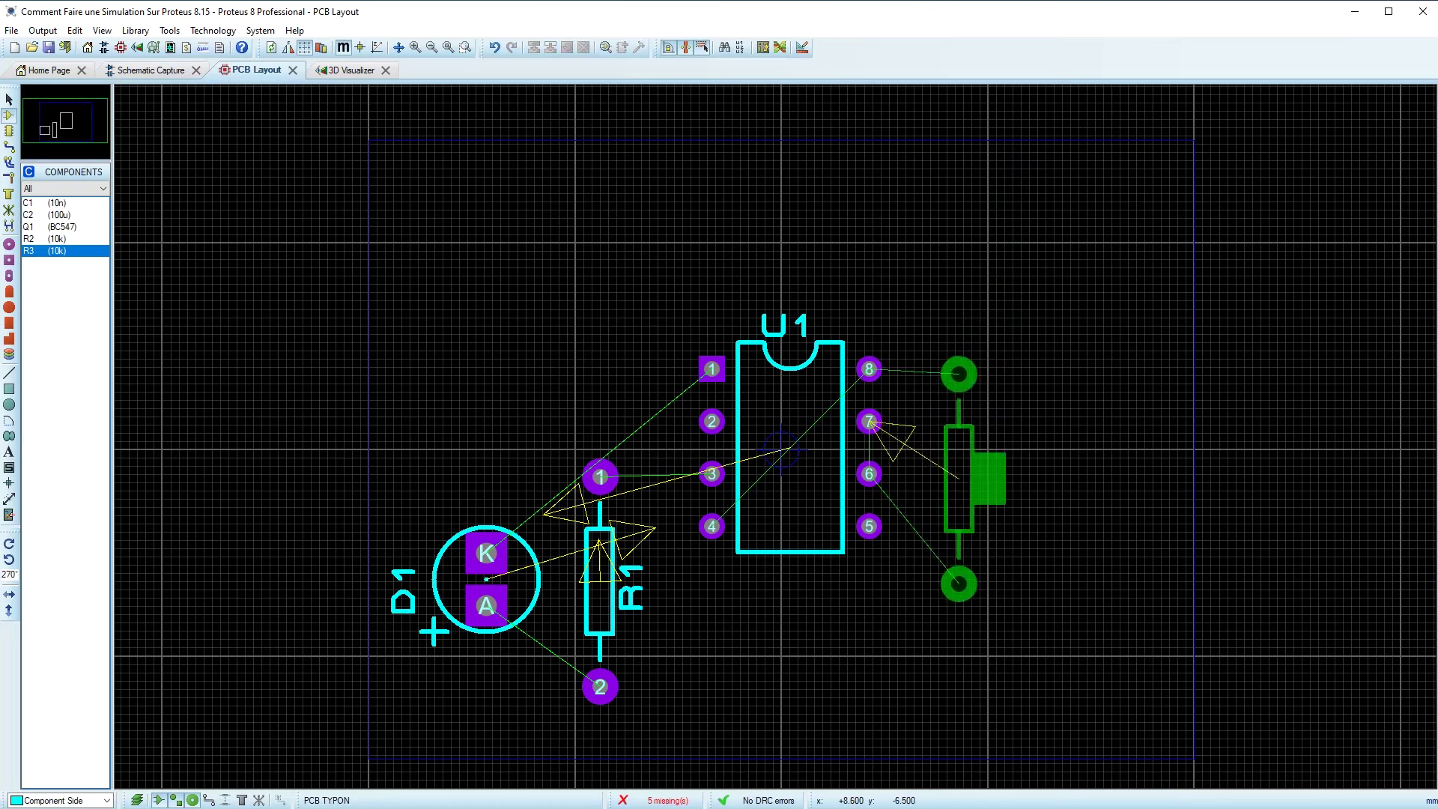
click(958, 581)
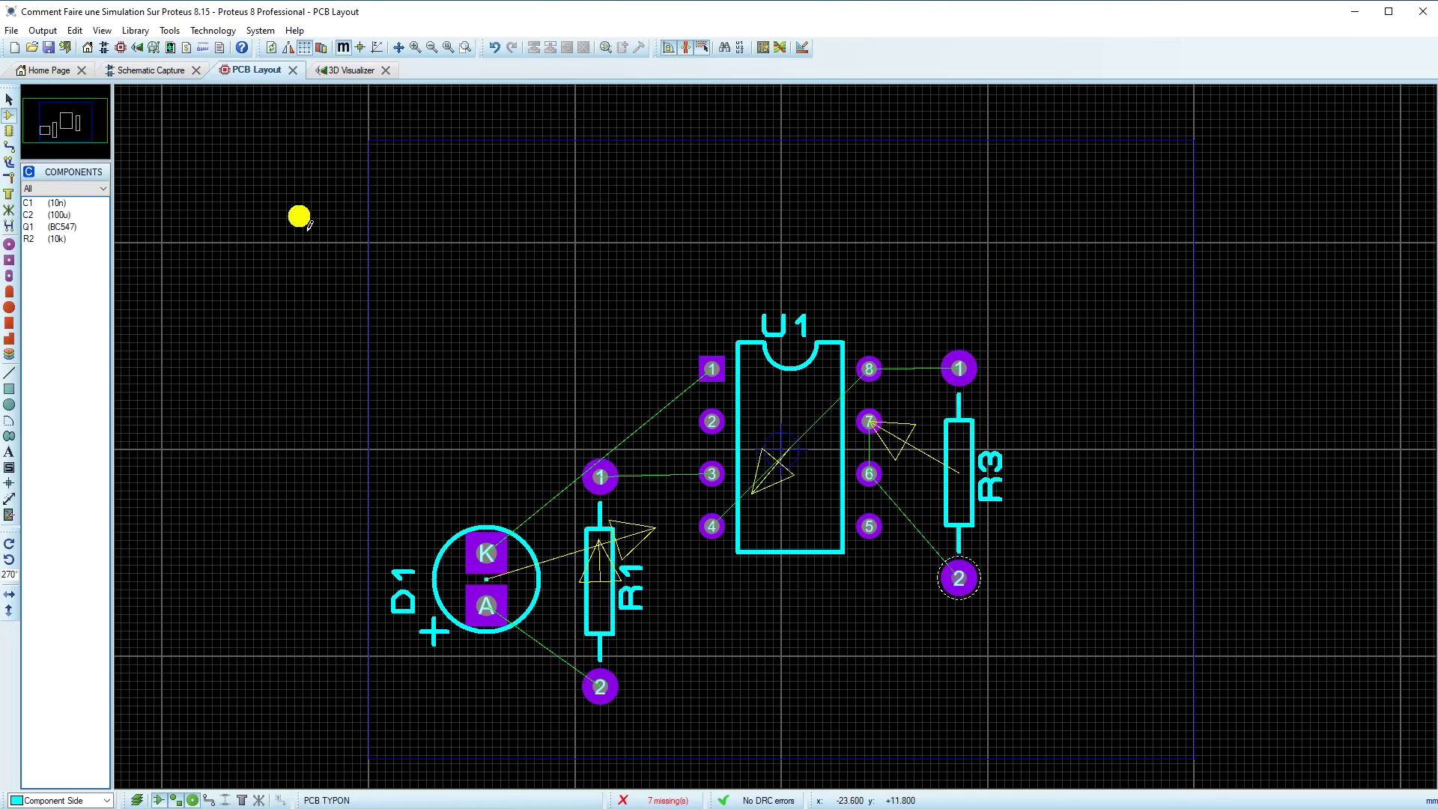
- Place capacitor C2 directly below R3, rotated to 90° so its negative pad faces R3's pad 2
click(37, 217)
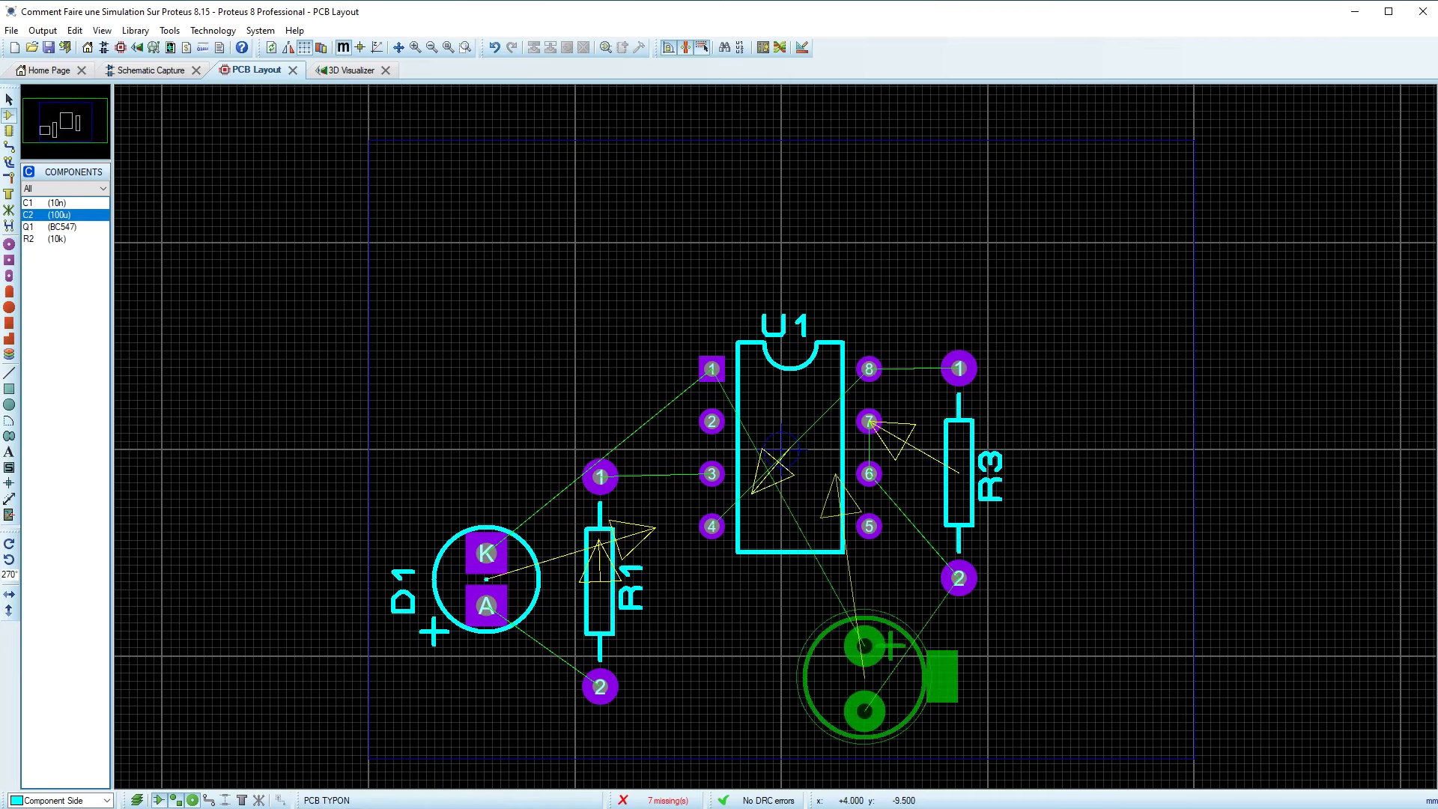
key(KP_Add)
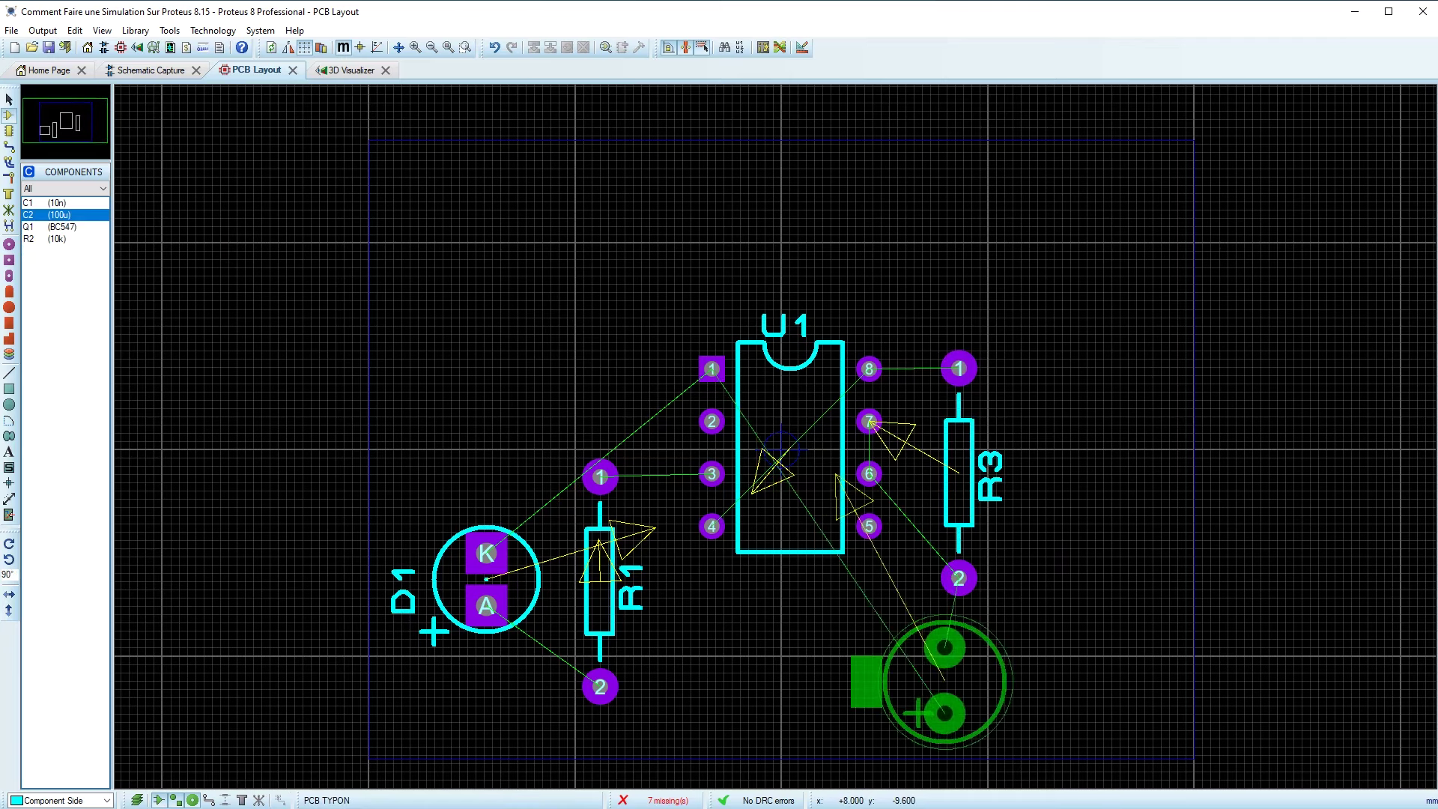
click(959, 675)
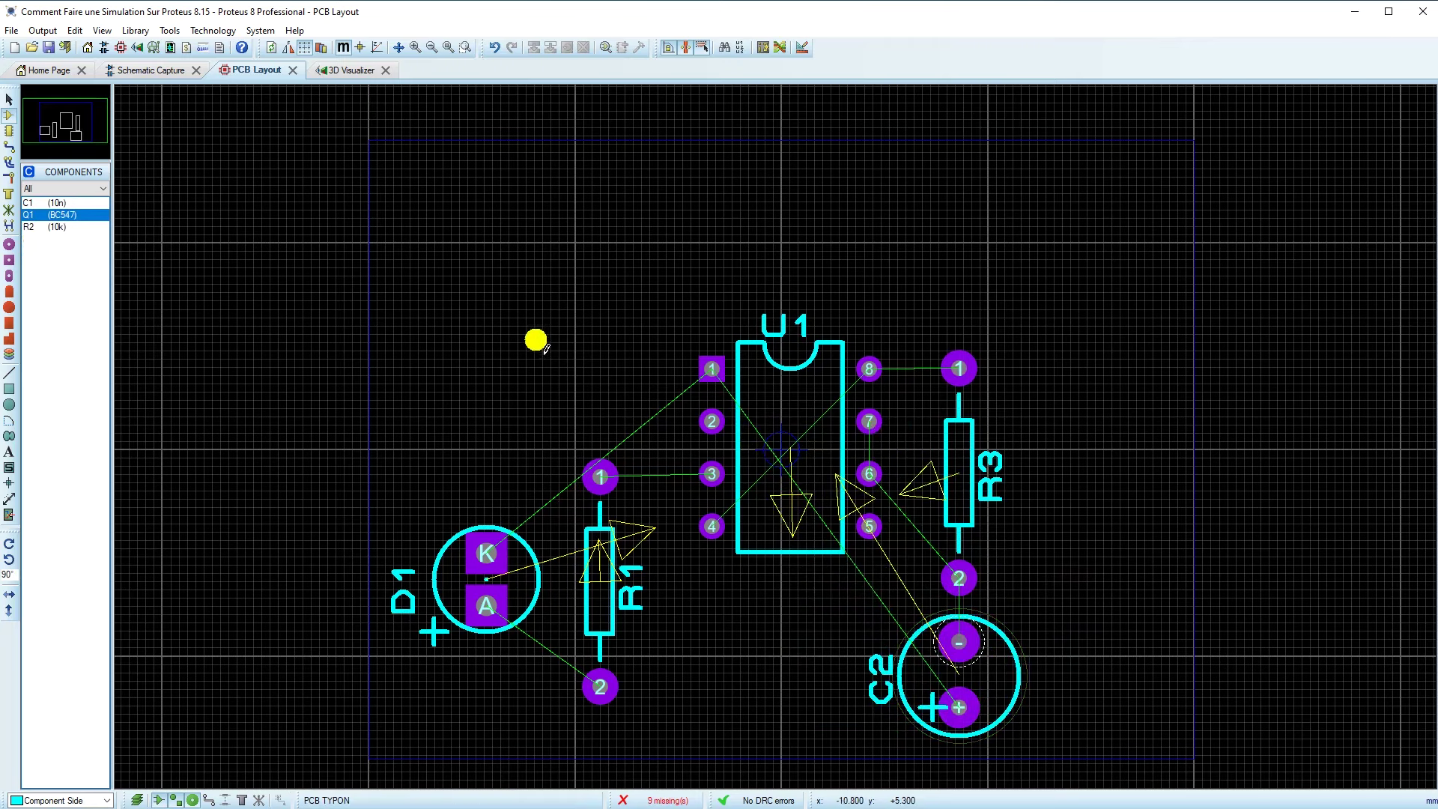
- Check C1 in the schematic, and place capacitor C1 on the PCB below U1, level with C2
click(163, 72)
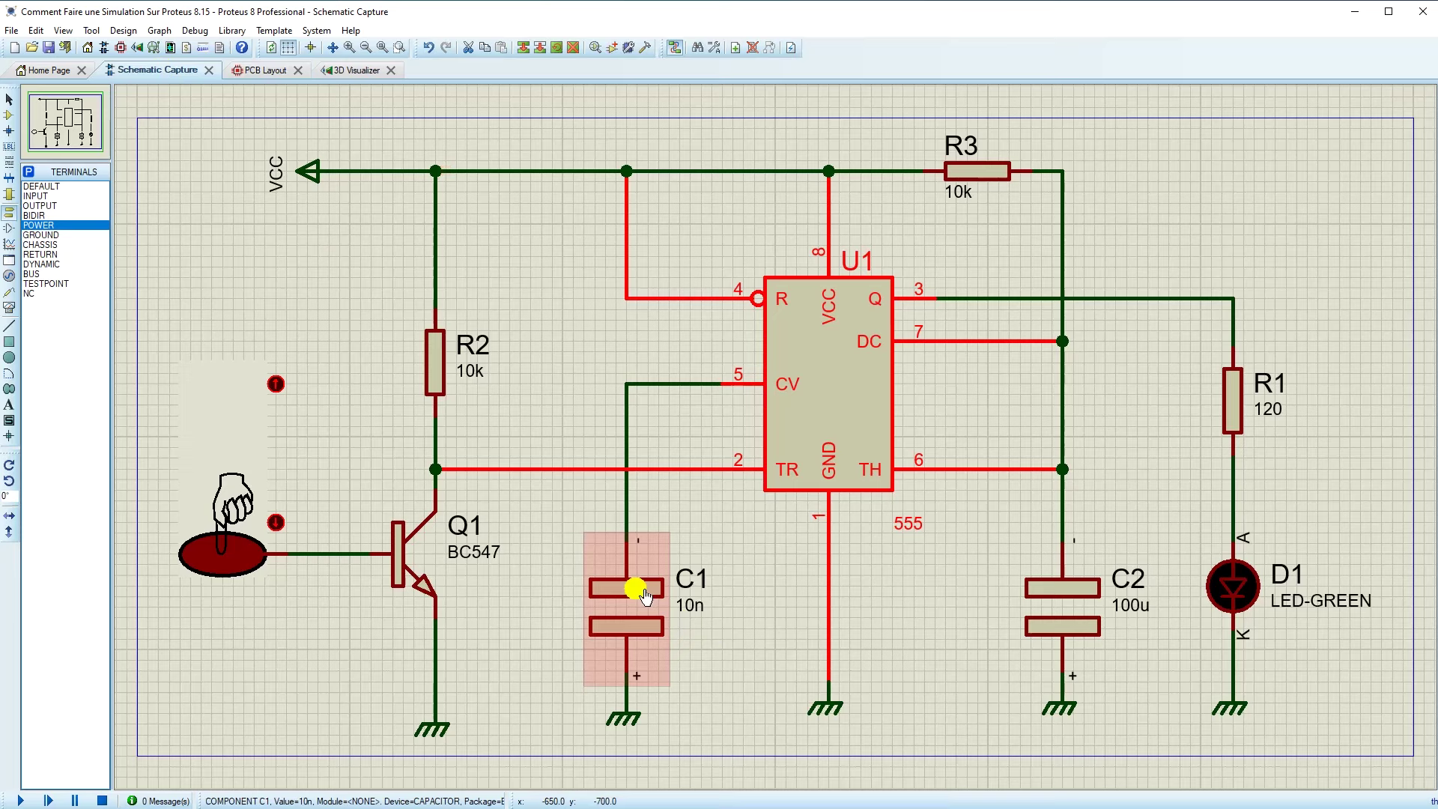
click(268, 75)
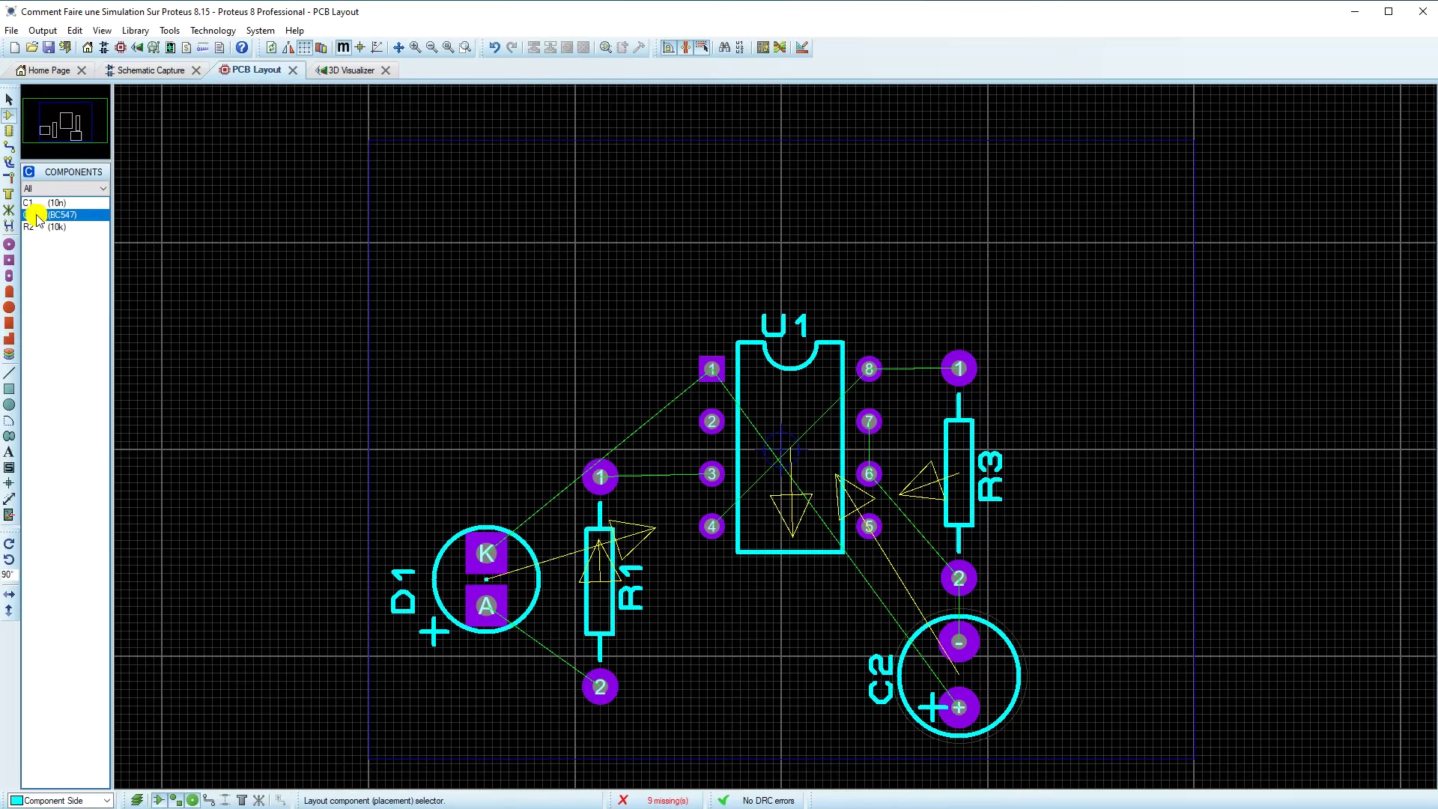
click(35, 216)
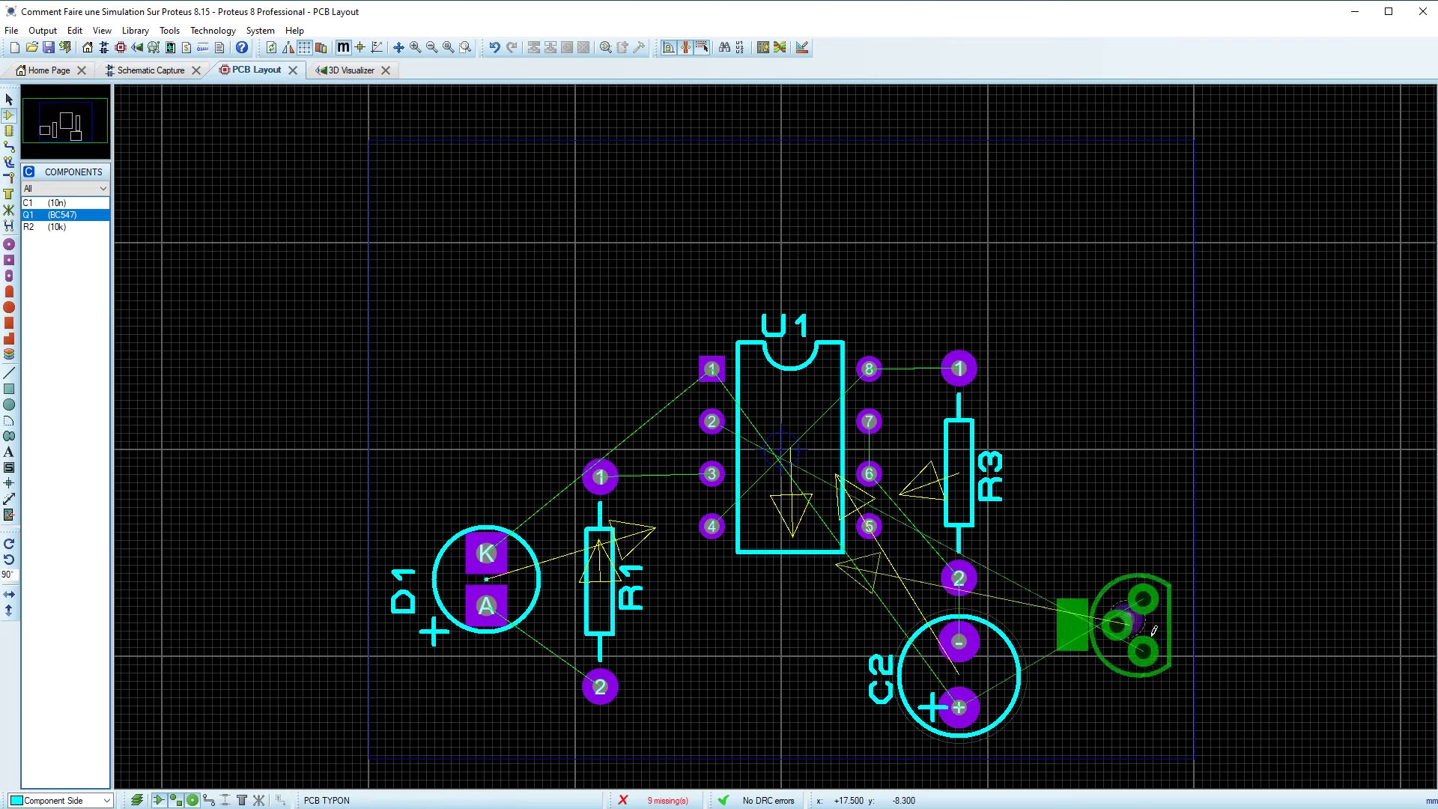
click(51, 204)
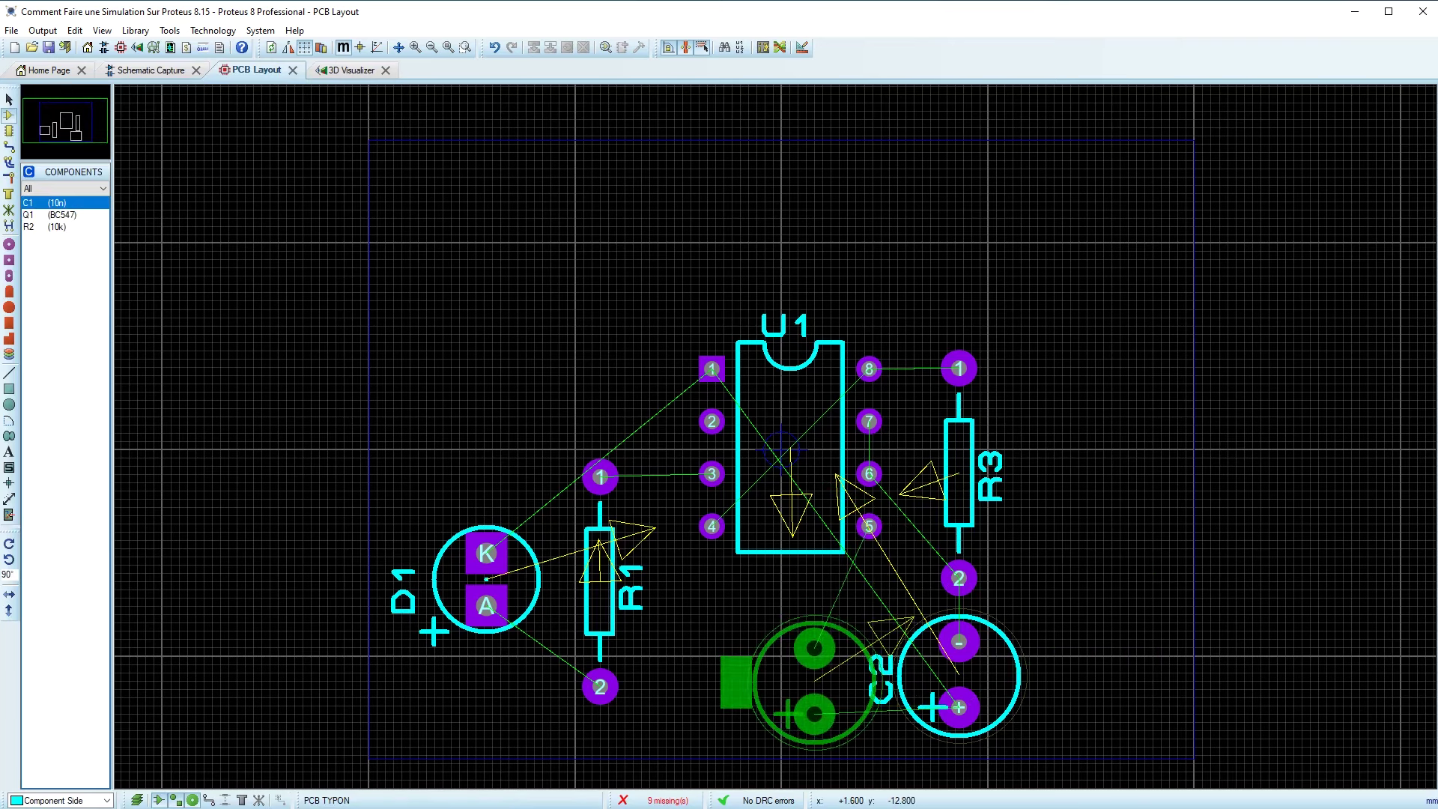
scroll(770, 688, up, 1)
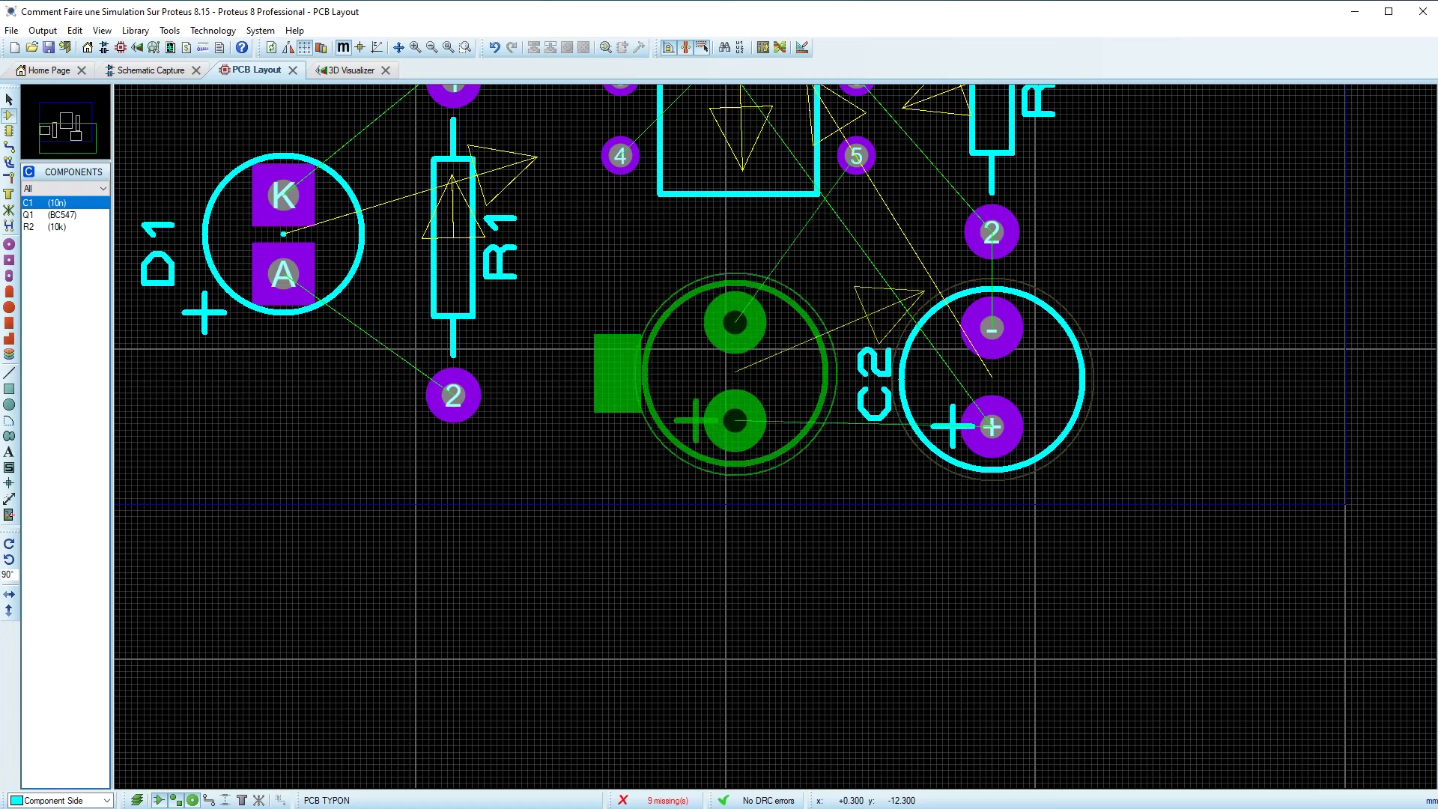
click(733, 379)
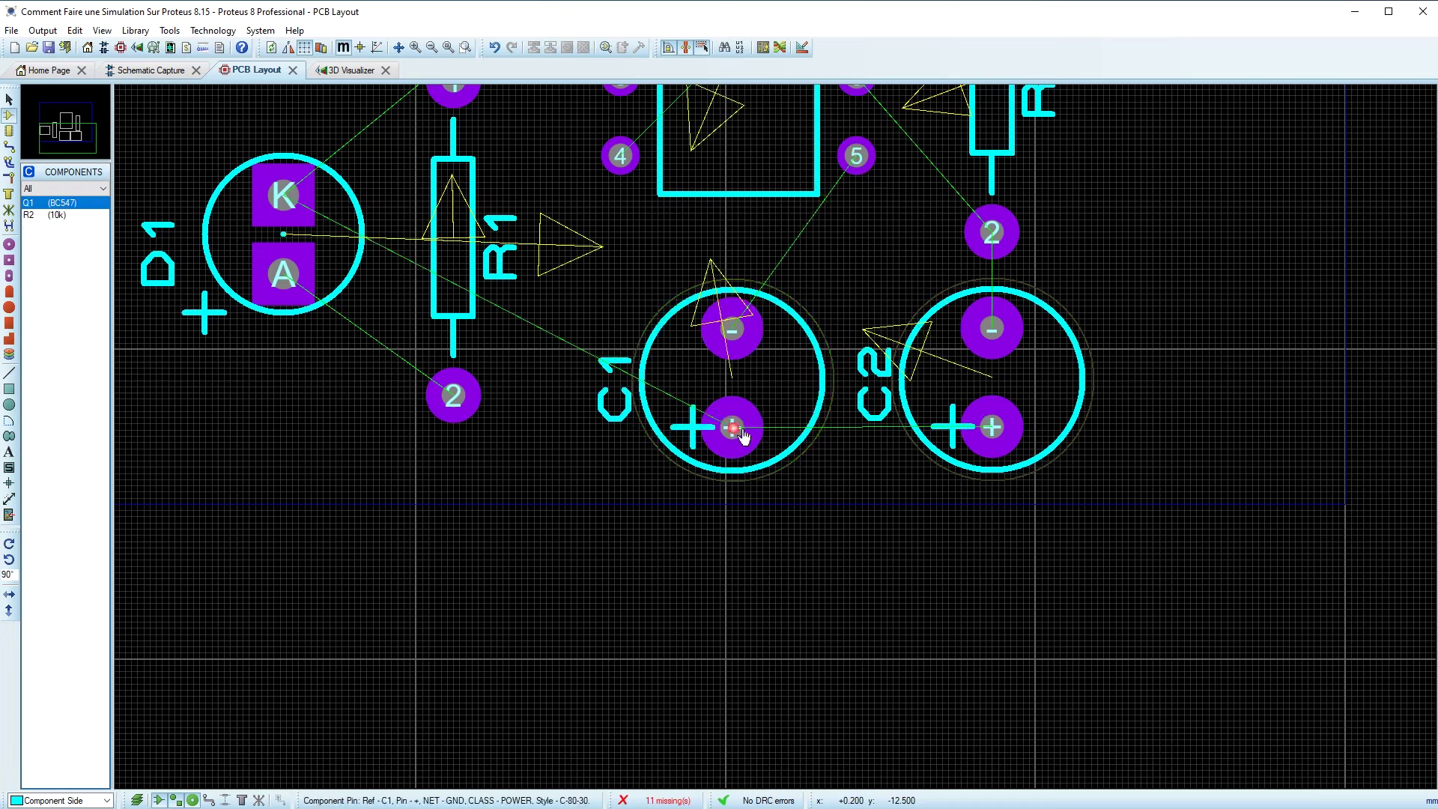
- Inspect the placed components in the 3D view from several angles
scroll(787, 418, down, 3)
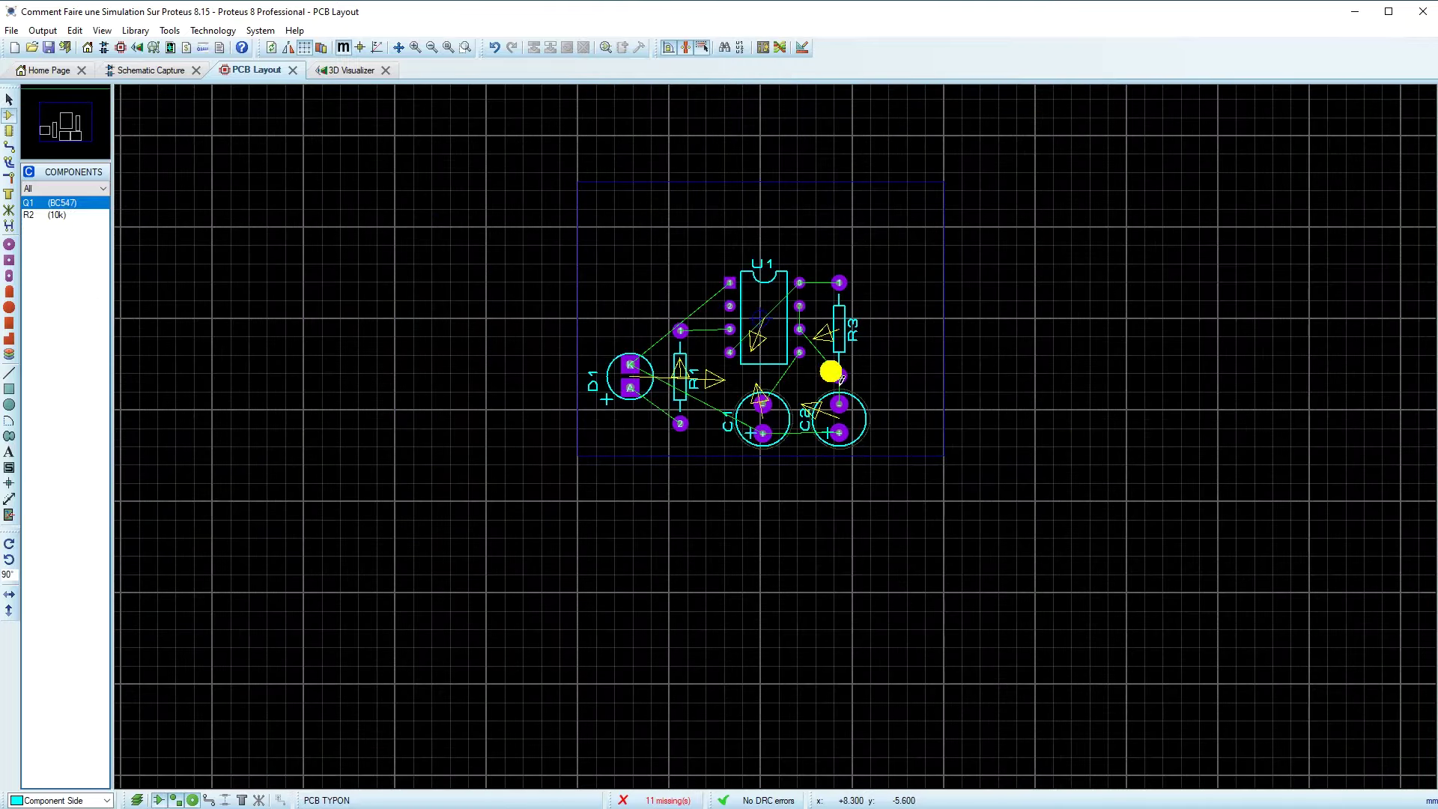
scroll(774, 434, up, 2)
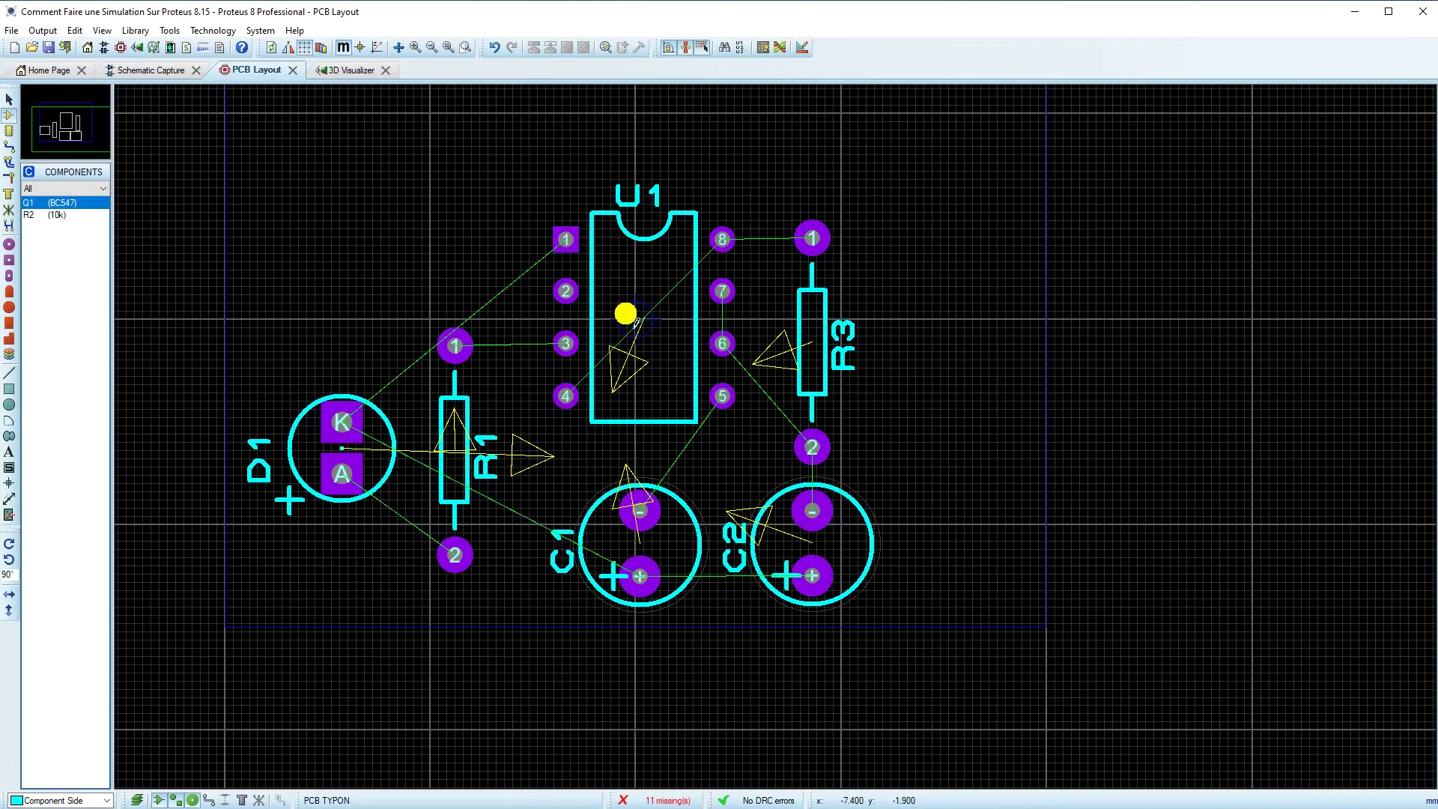
click(351, 73)
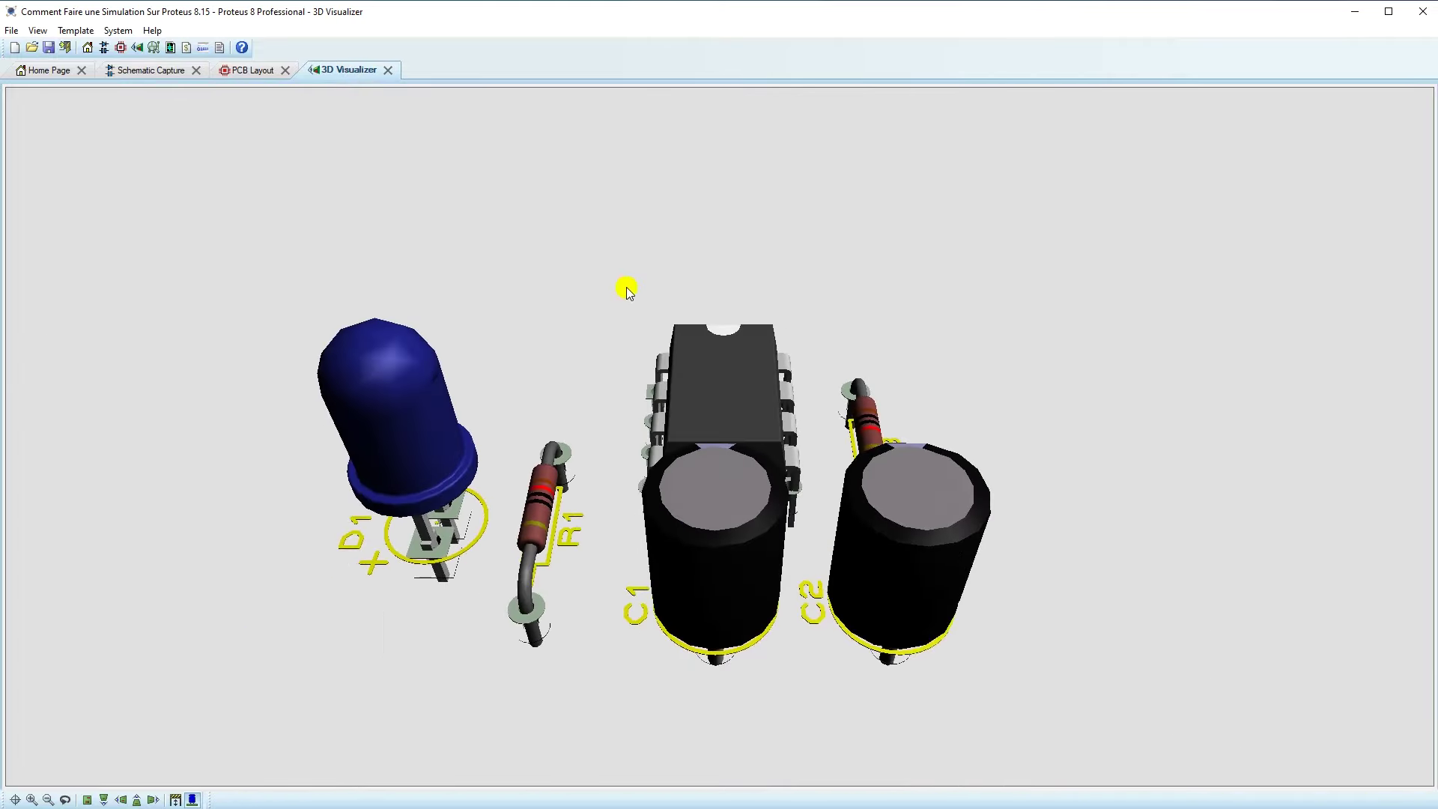
middle_click(629, 287)
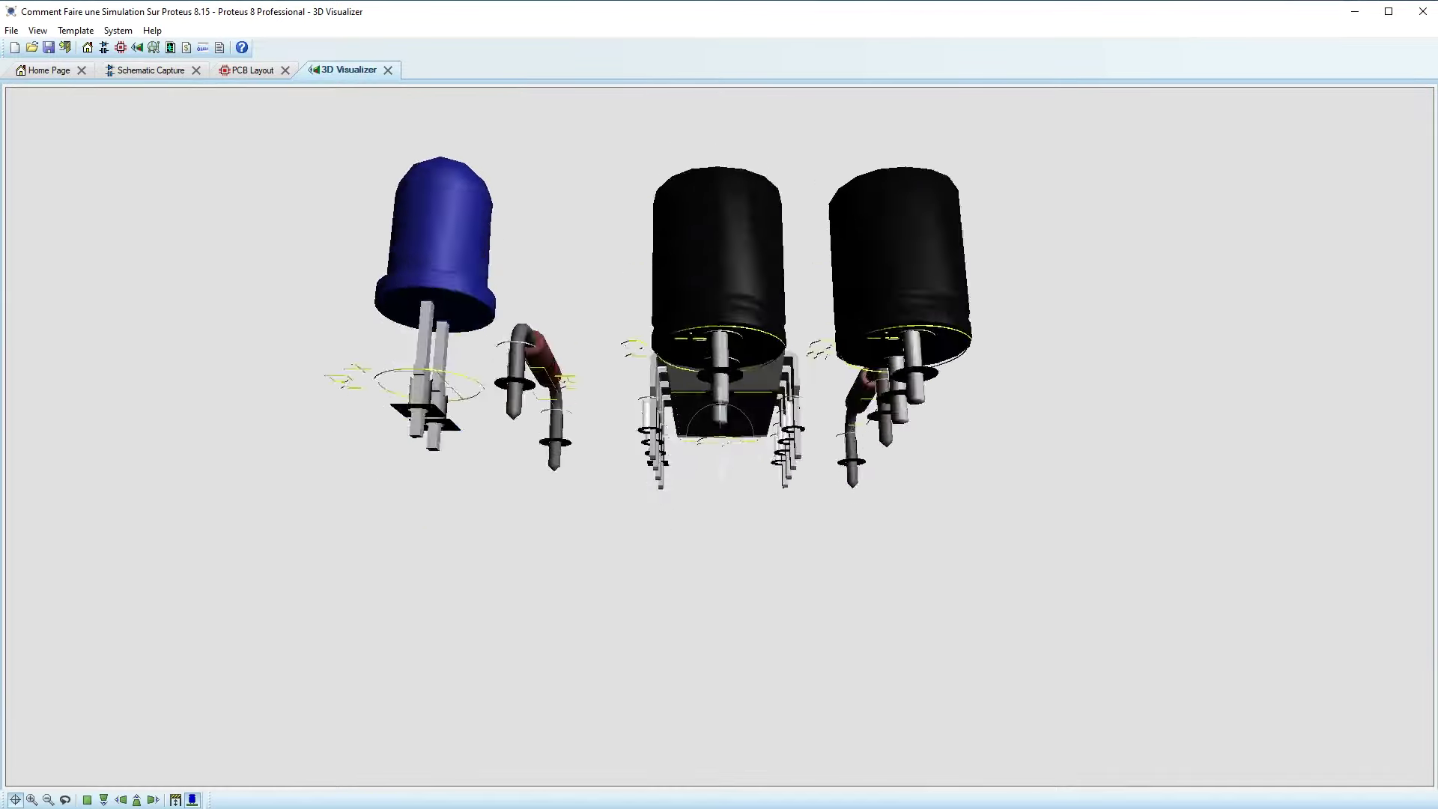
right_click(720, 437)
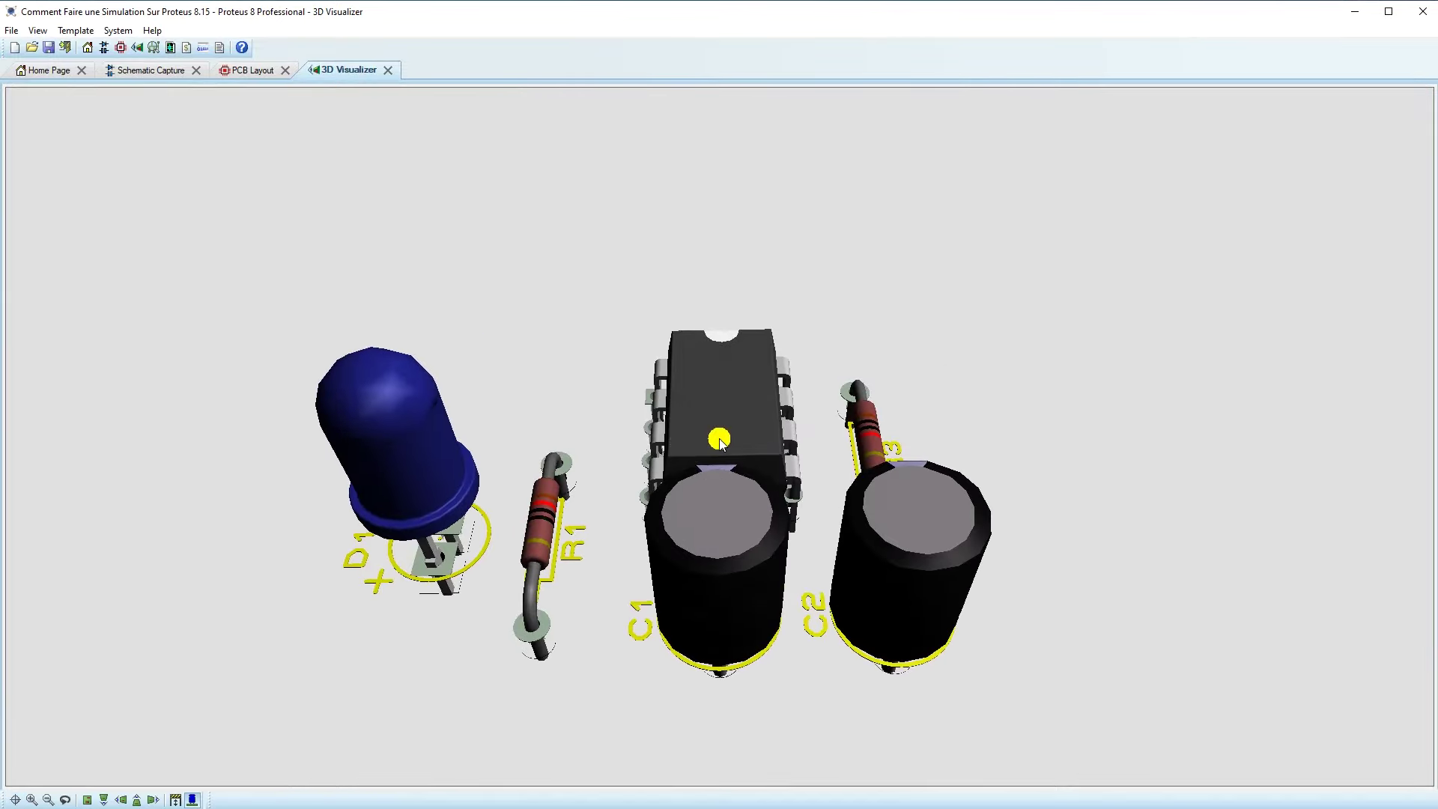
- Place transistor Q1 on the PCB layout to the left of U1, above D1
click(239, 72)
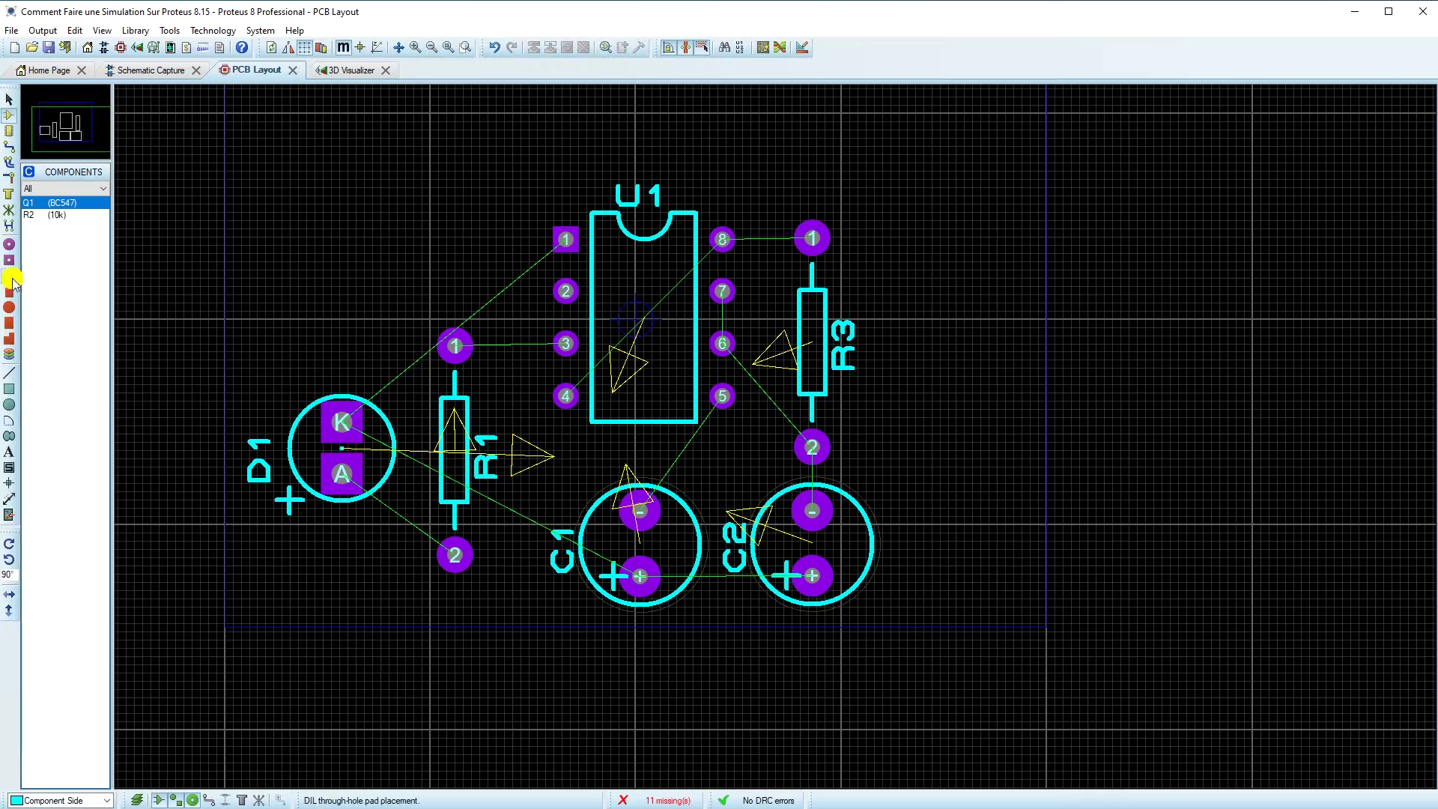
click(30, 203)
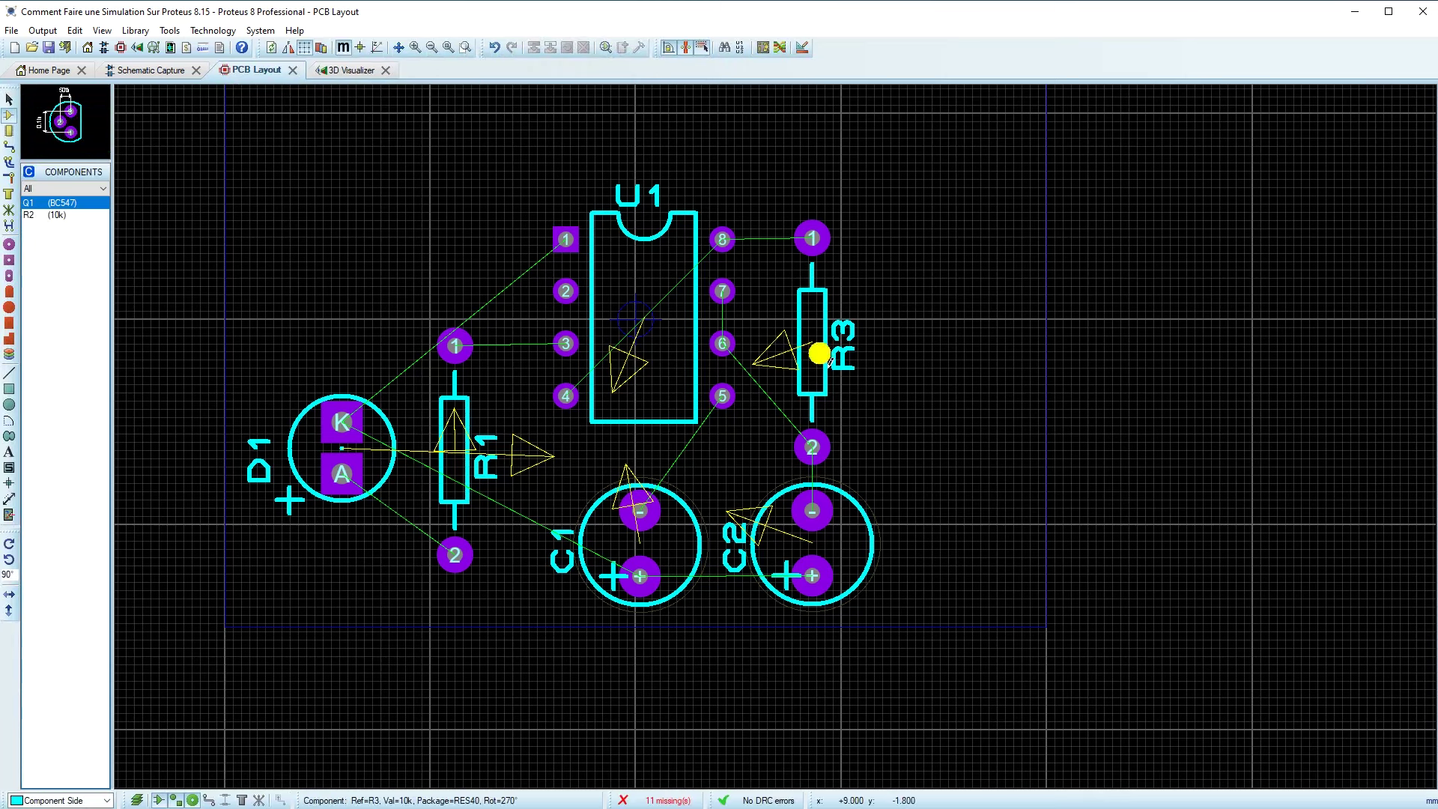
click(982, 367)
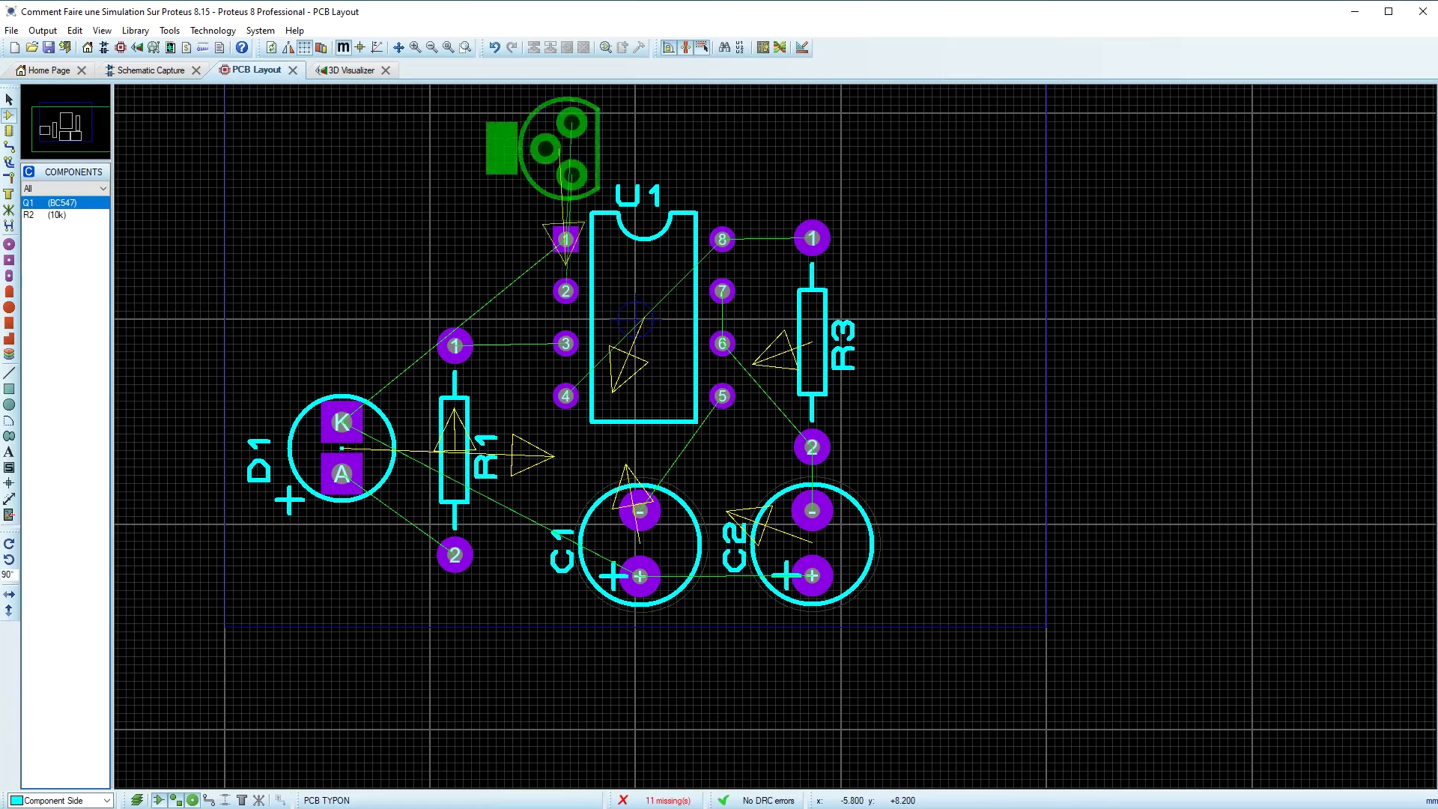
click(341, 210)
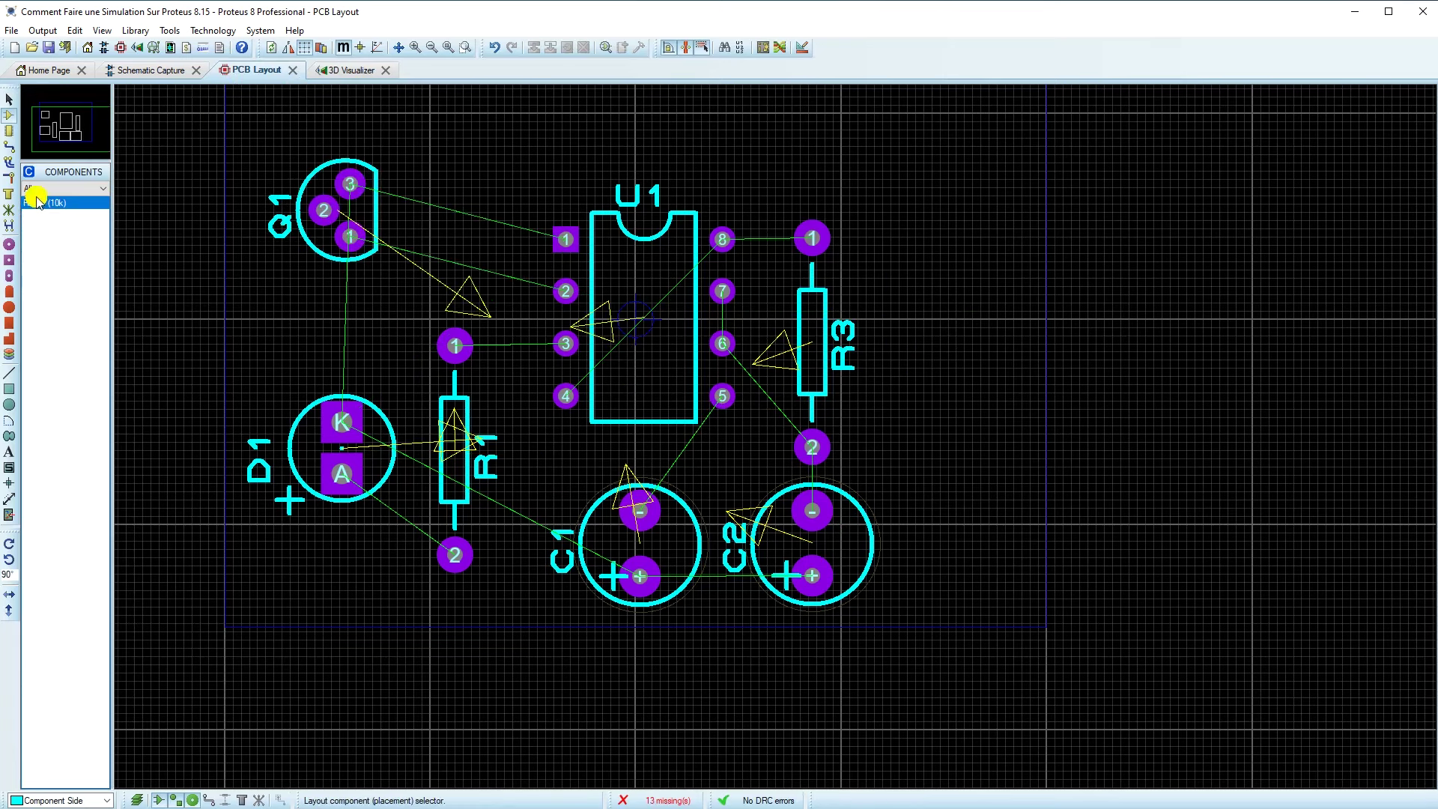
- Rotate resistor R2 to horizontal and place it just above U1, between Q1 and R3
click(495, 179)
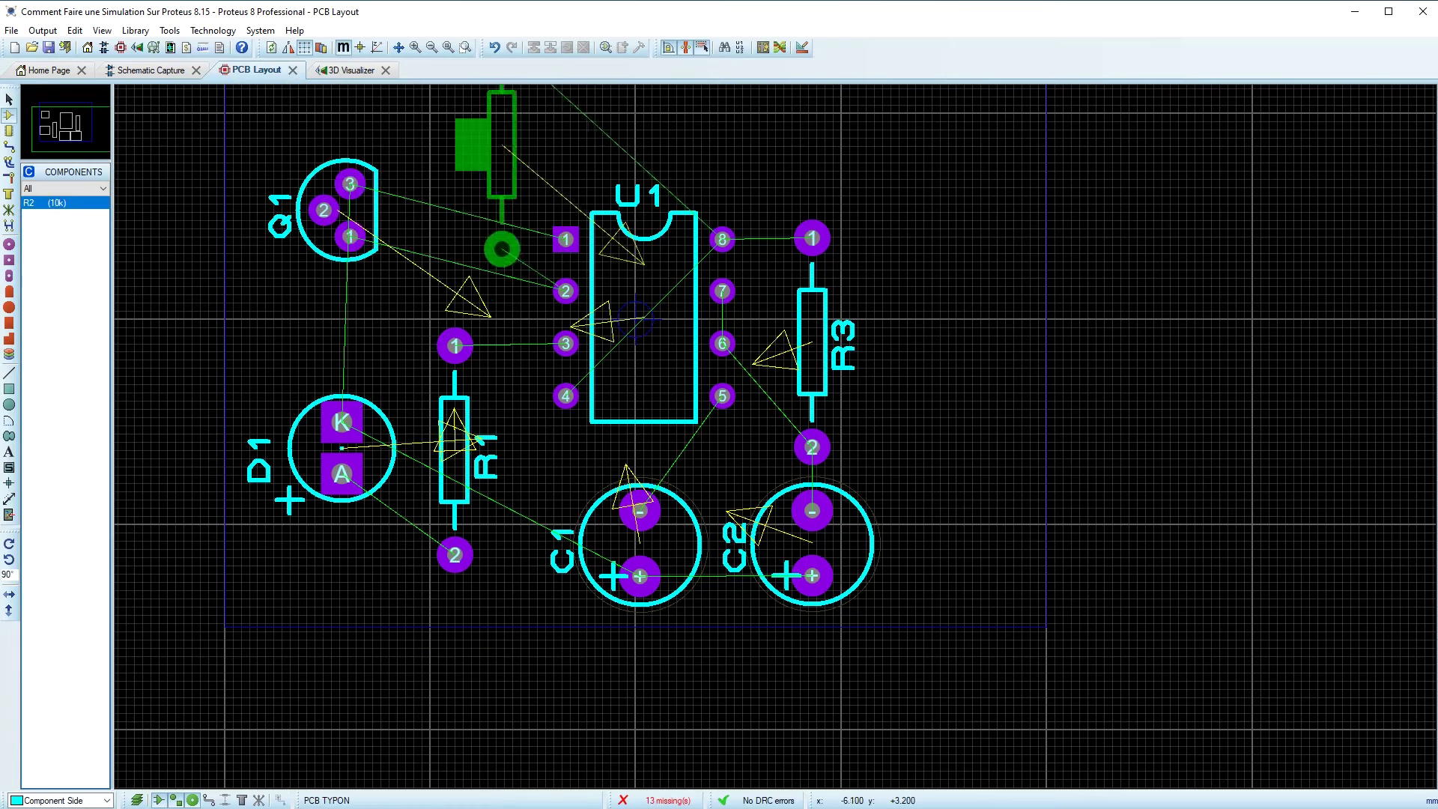
scroll(525, 262, up, 1)
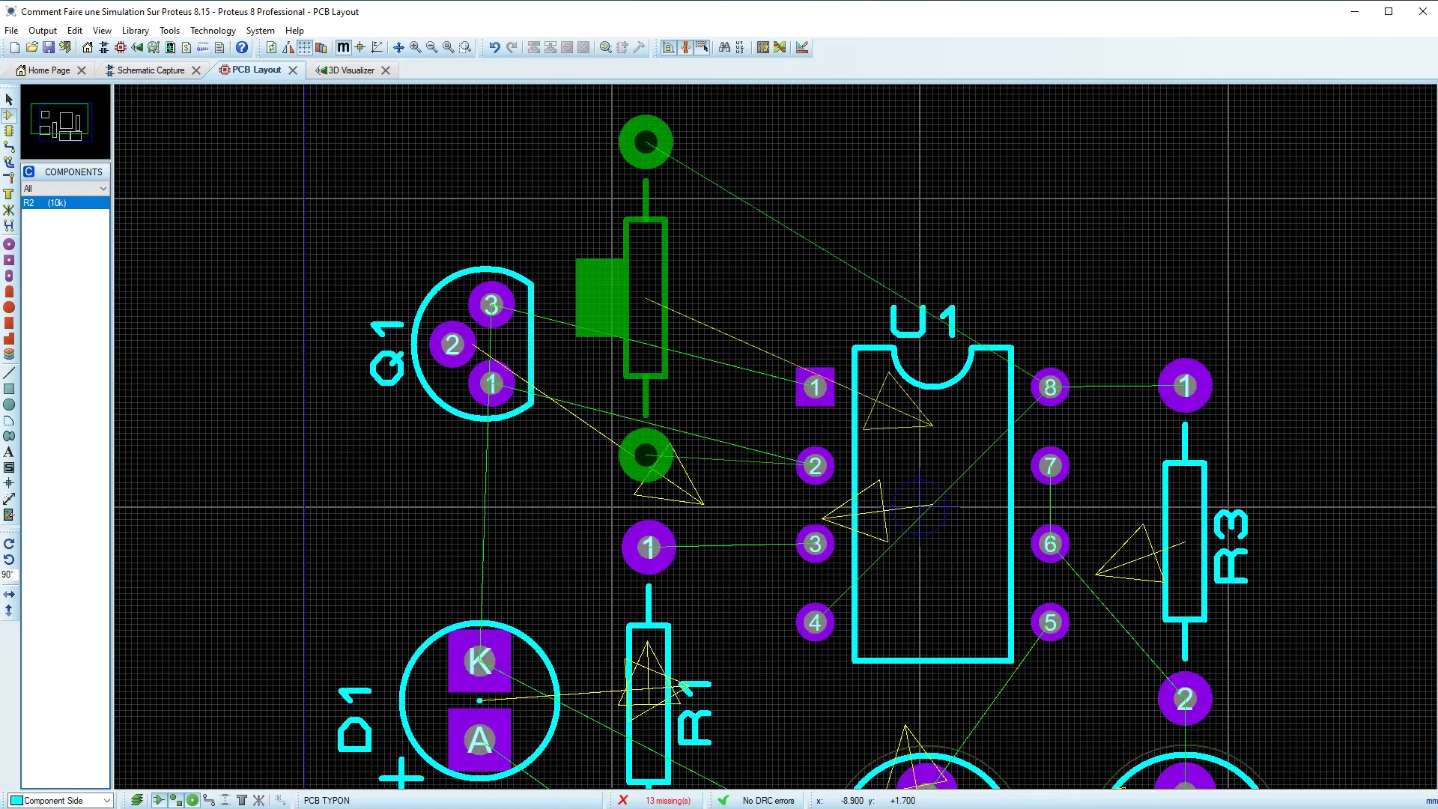
key(KP_Add)
key(KP_Add)
key(KP_Add)
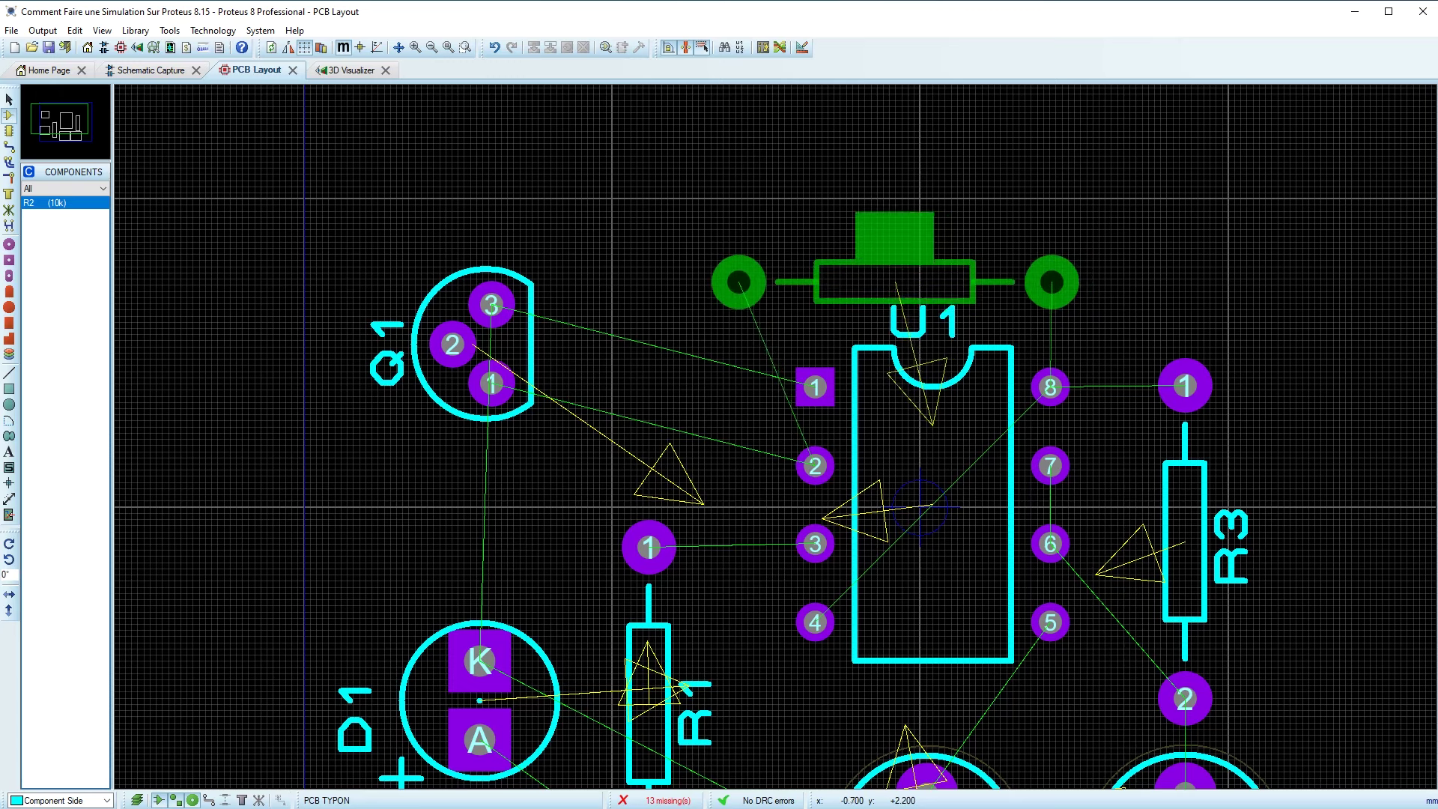
click(891, 429)
- Move Q1 slightly toward R2 and rotate it by 180° so its flat side faces away from U1
drag(530, 413, 560, 406)
key(KP_Add)
key(KP_Add)
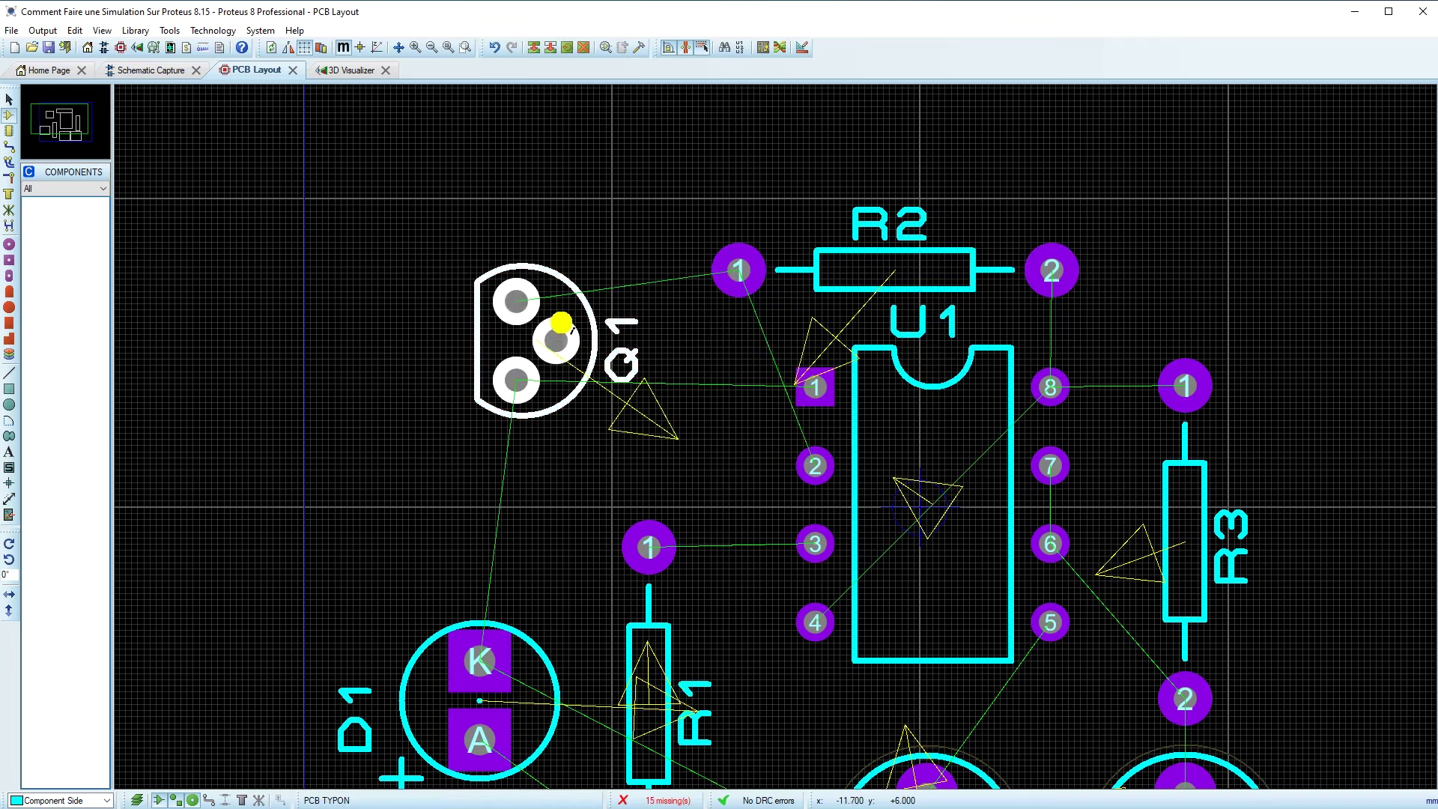
- Try rotating Q1 by another 180°, and restore its previous orientation
click(550, 342)
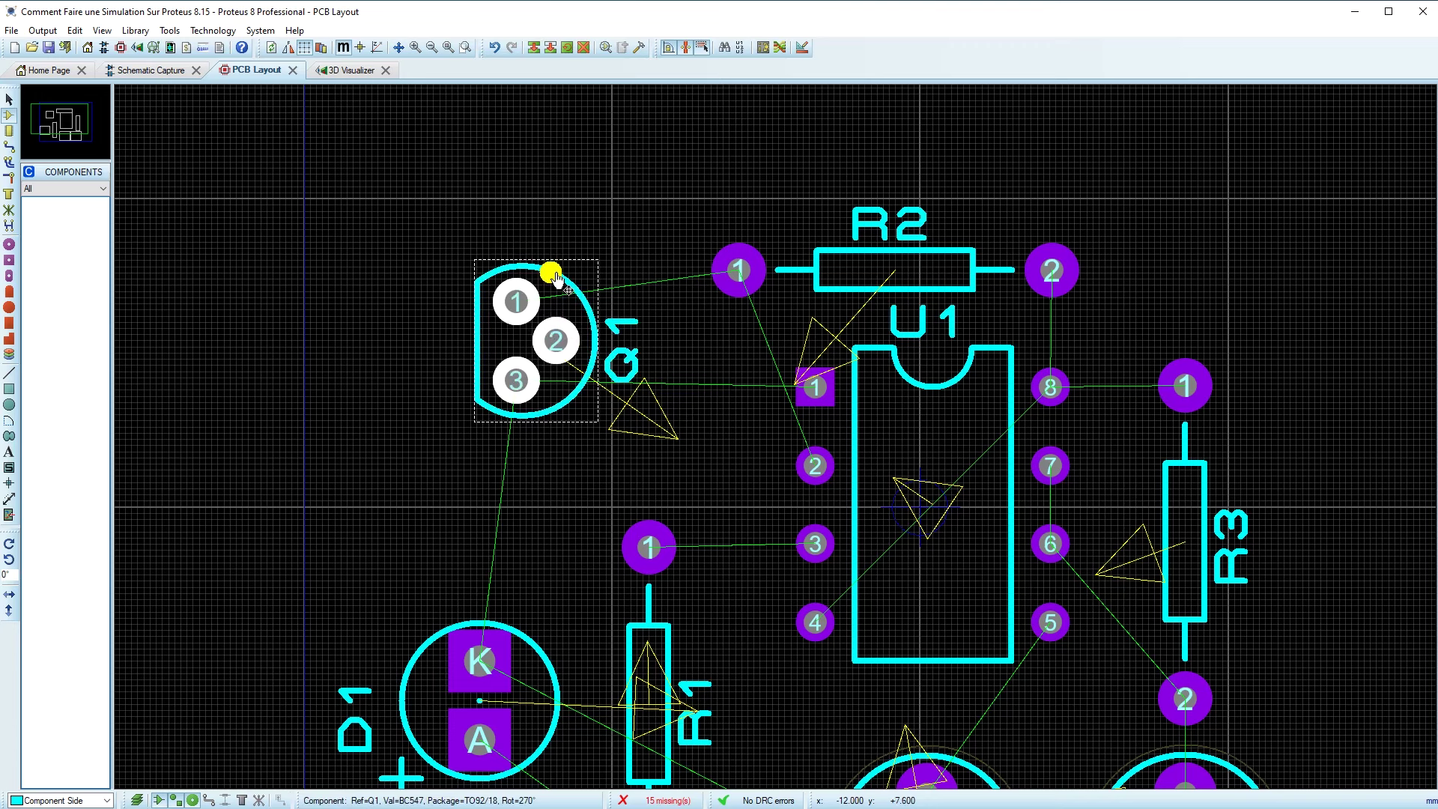
key(KP_Add)
key(KP_Add)
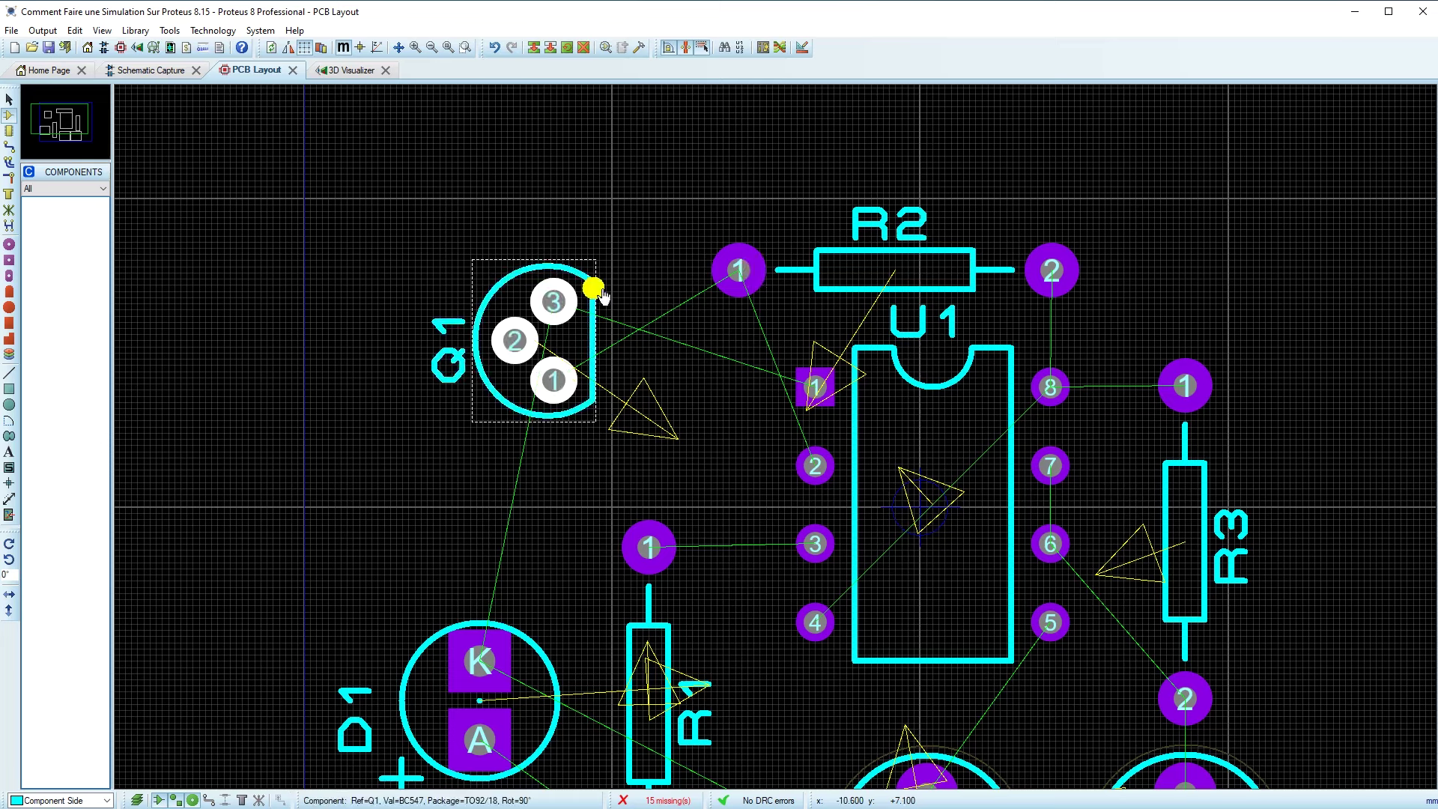
key(KP_Subtract)
key(KP_Subtract)
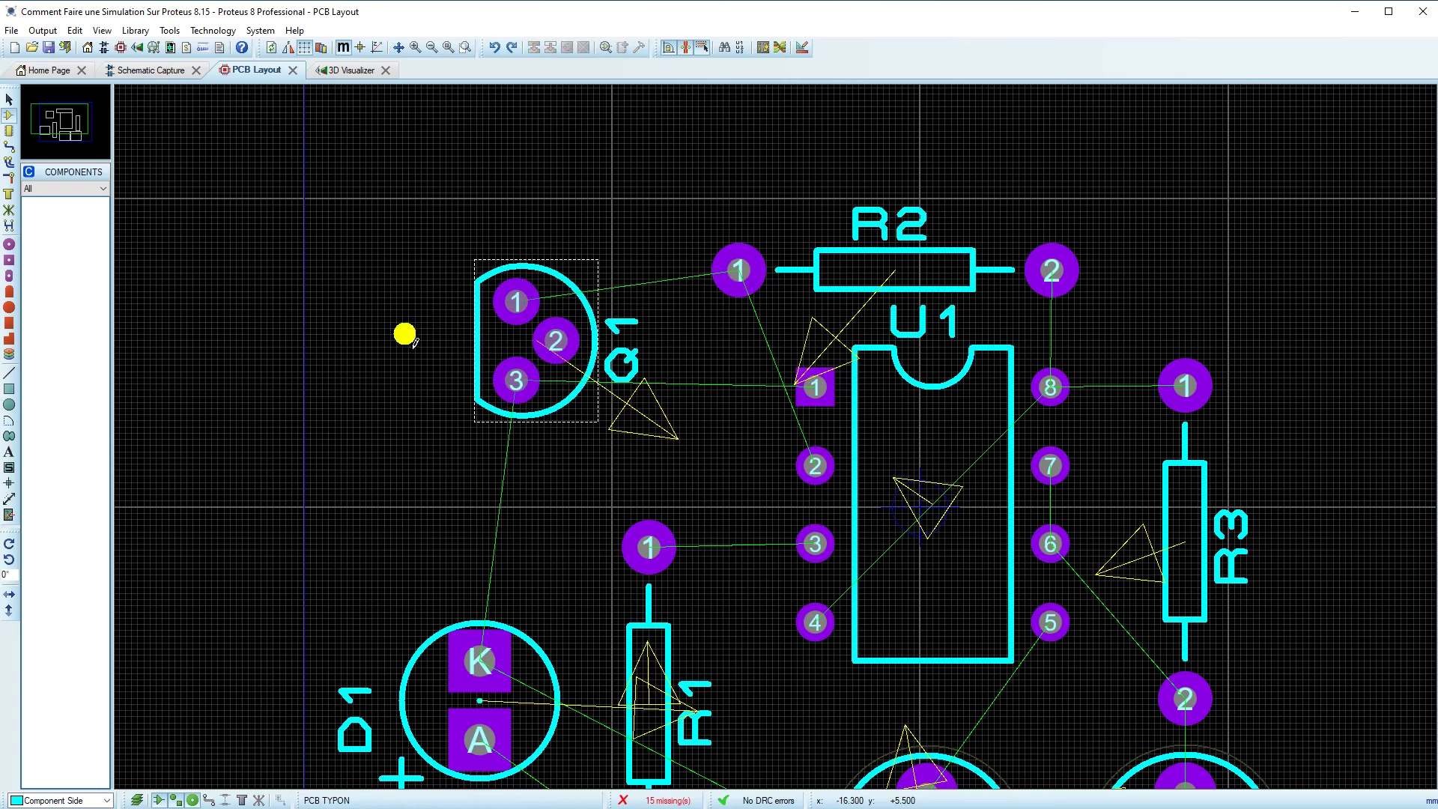
- Move D1 down until its anode is level with R1's lower pad, and shift Q1 up to line up its pin 1 with R2
scroll(587, 347, down, 4)
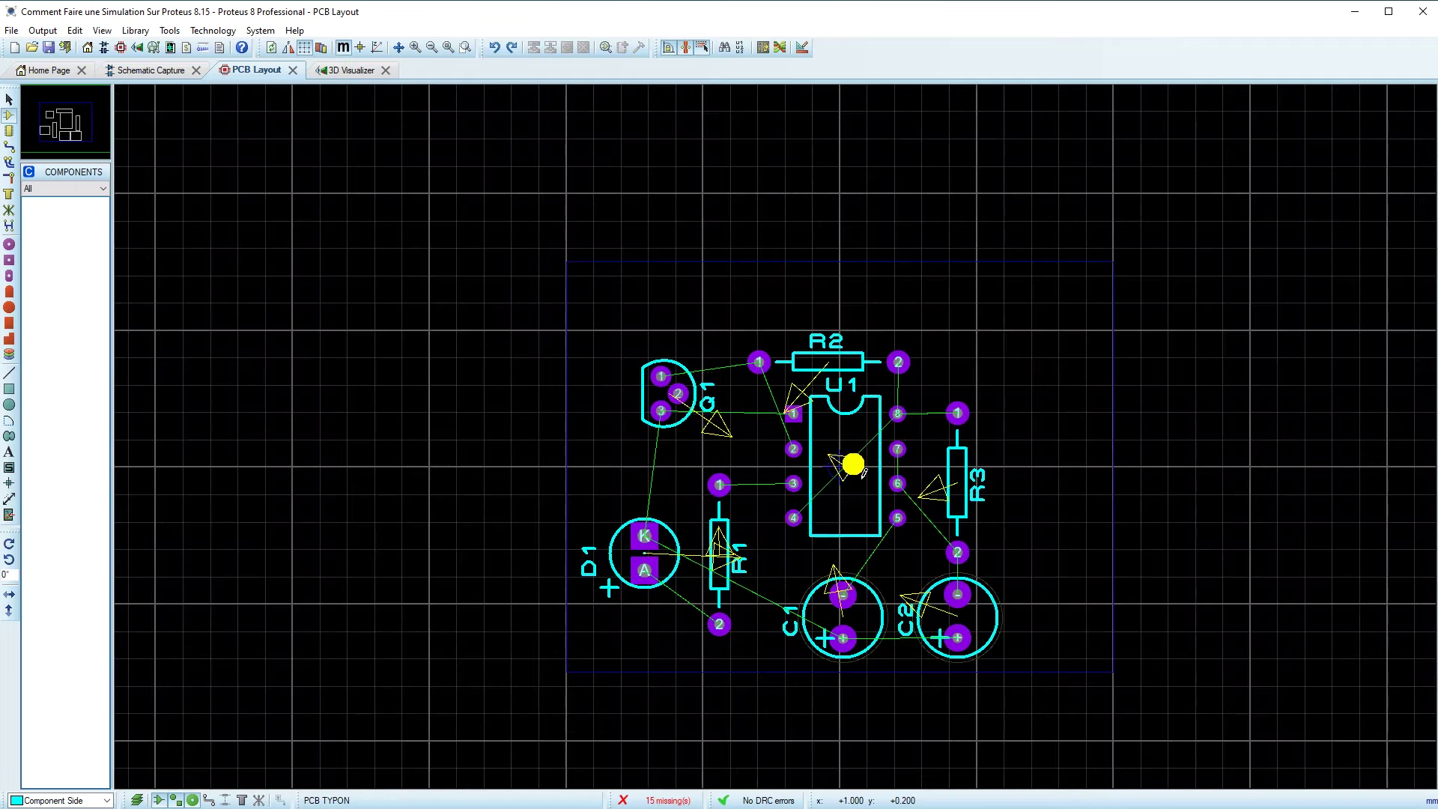
scroll(854, 466, up, 2)
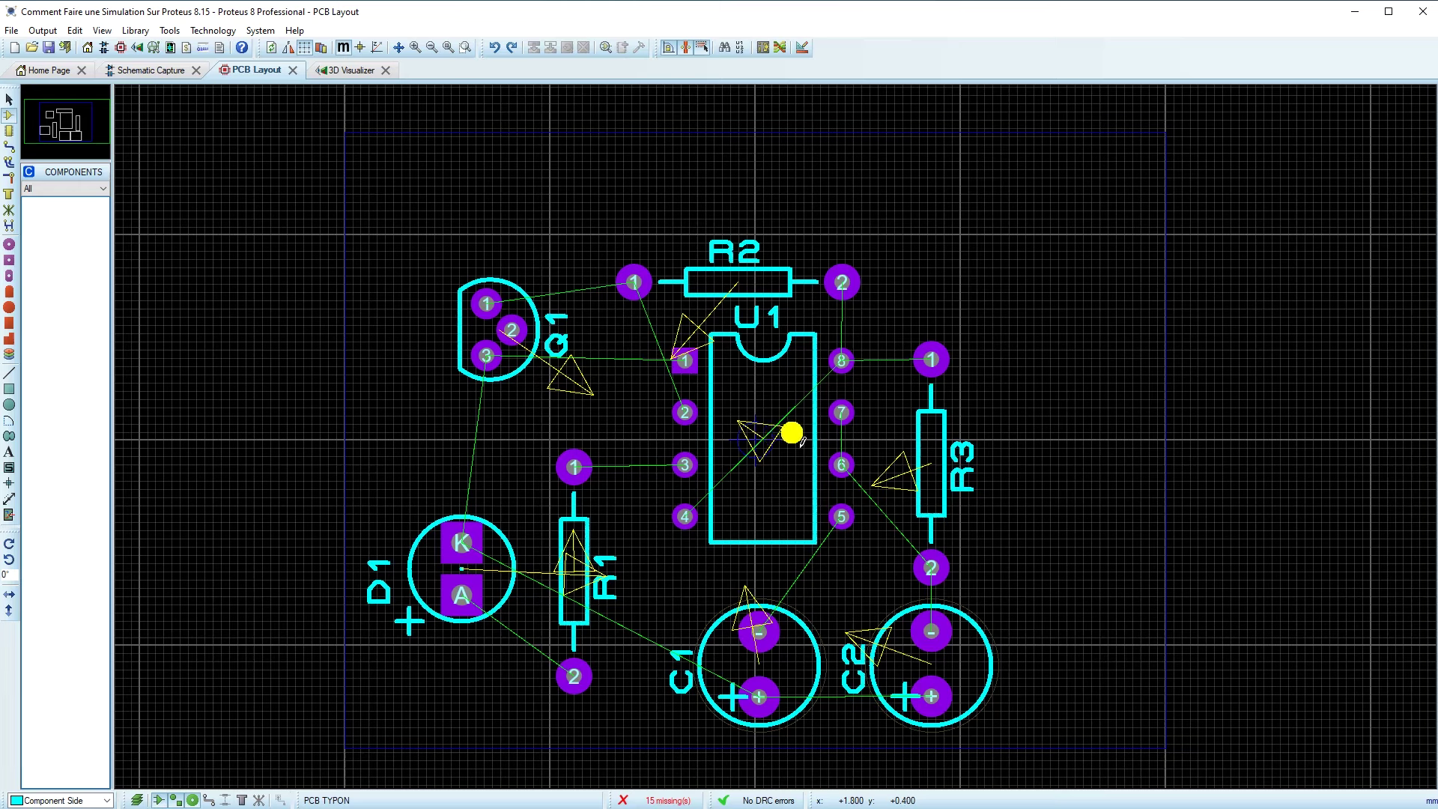
drag(517, 552, 515, 631)
click(509, 378)
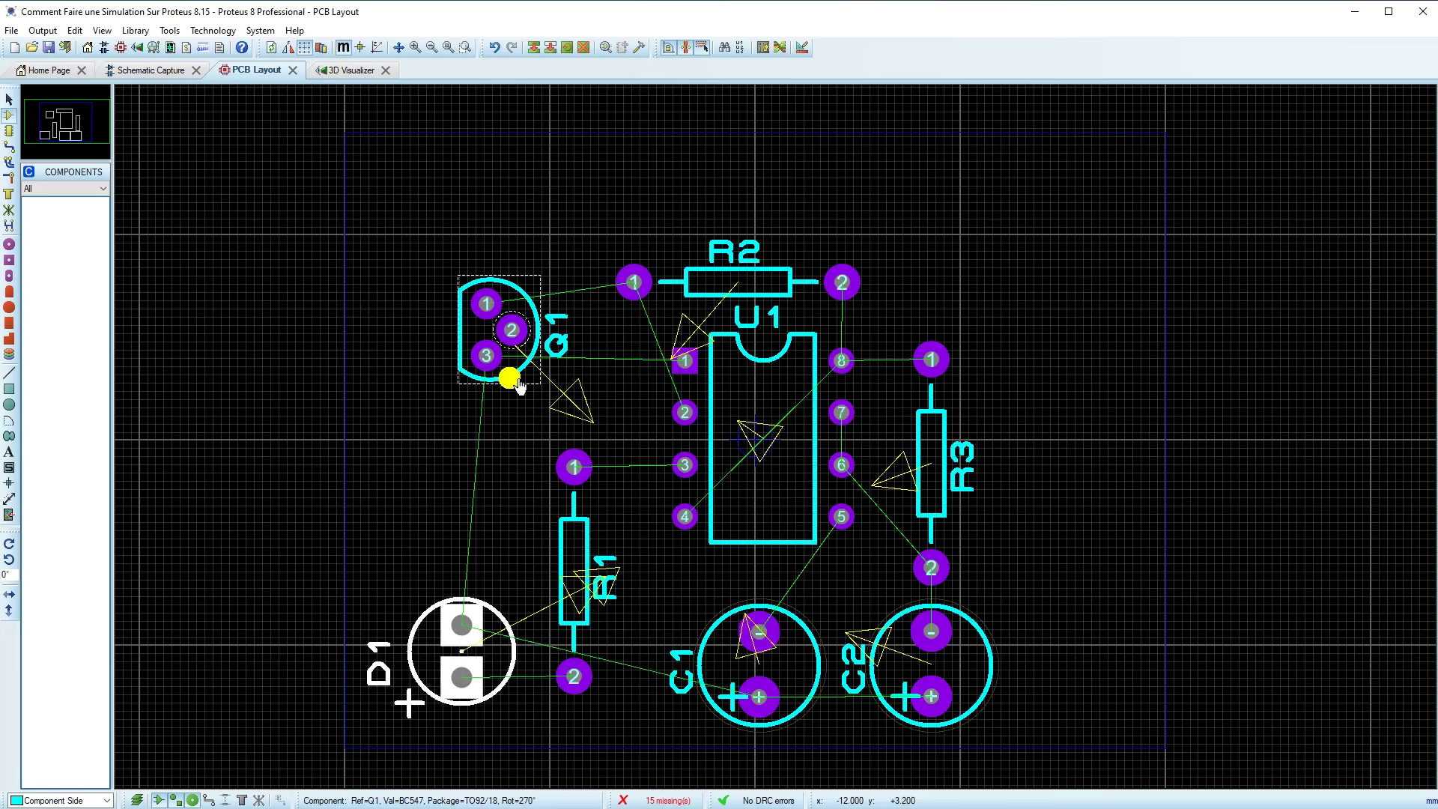
click(510, 378)
drag(511, 377, 504, 353)
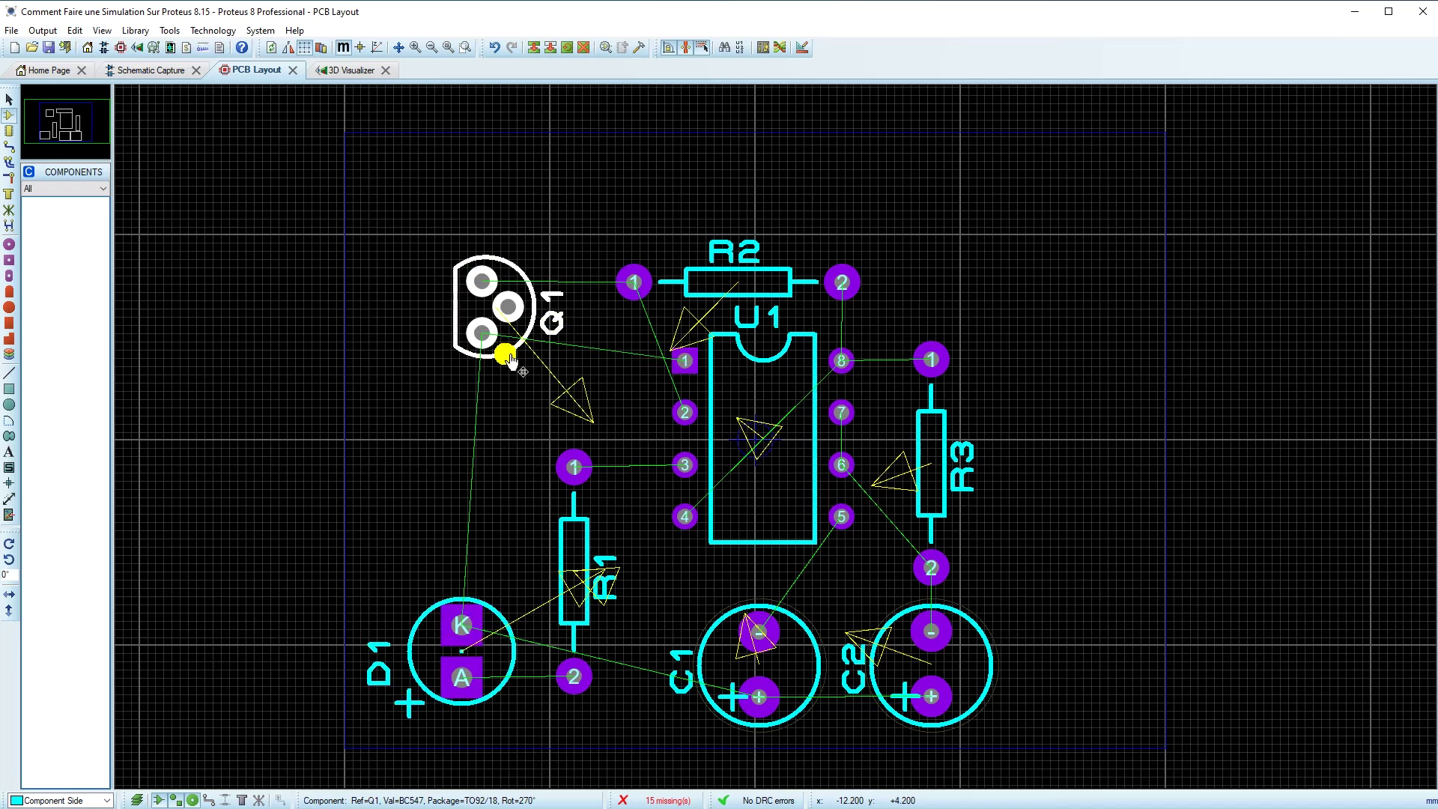
- Check the revised component placement in the 3D view from the top
click(335, 75)
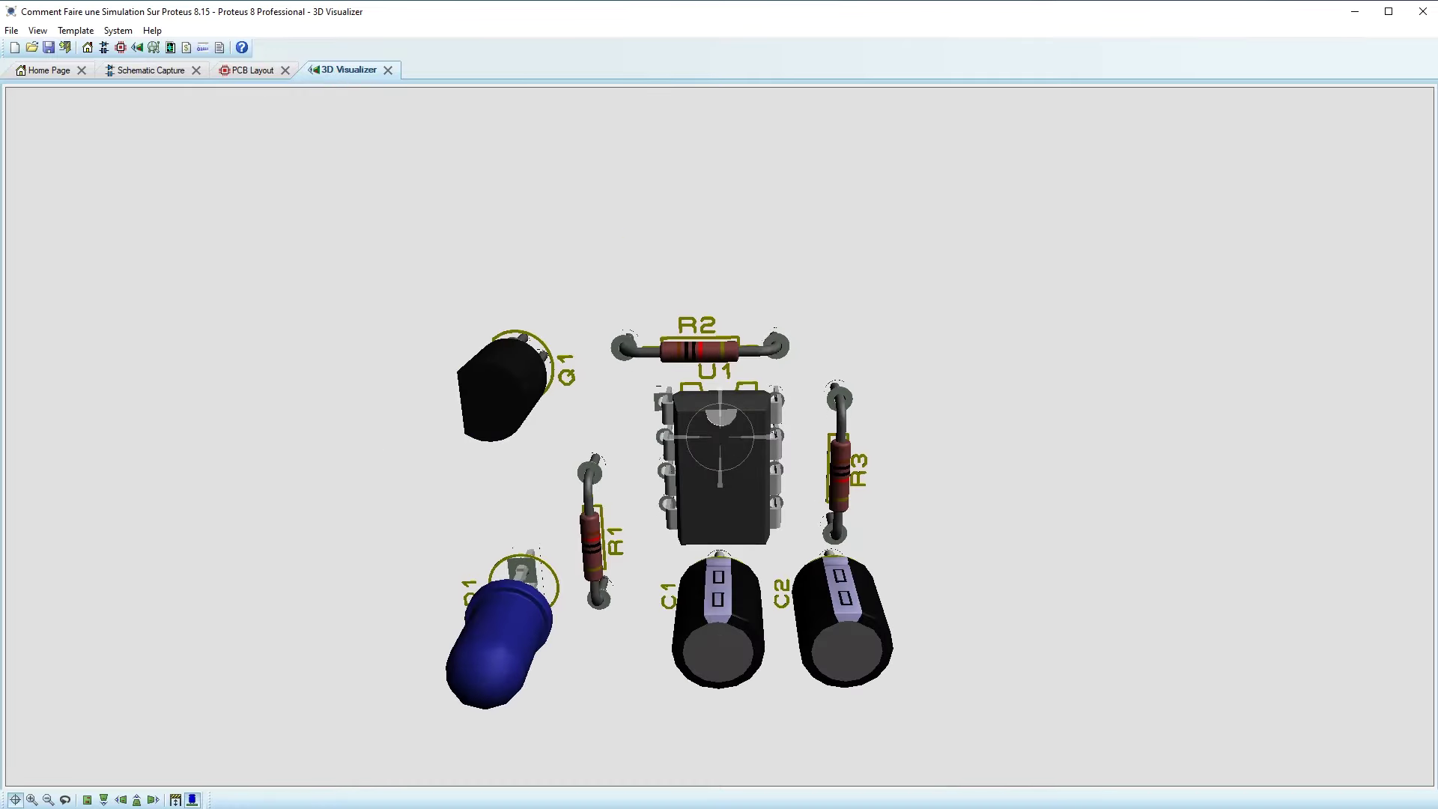
middle_click(721, 439)
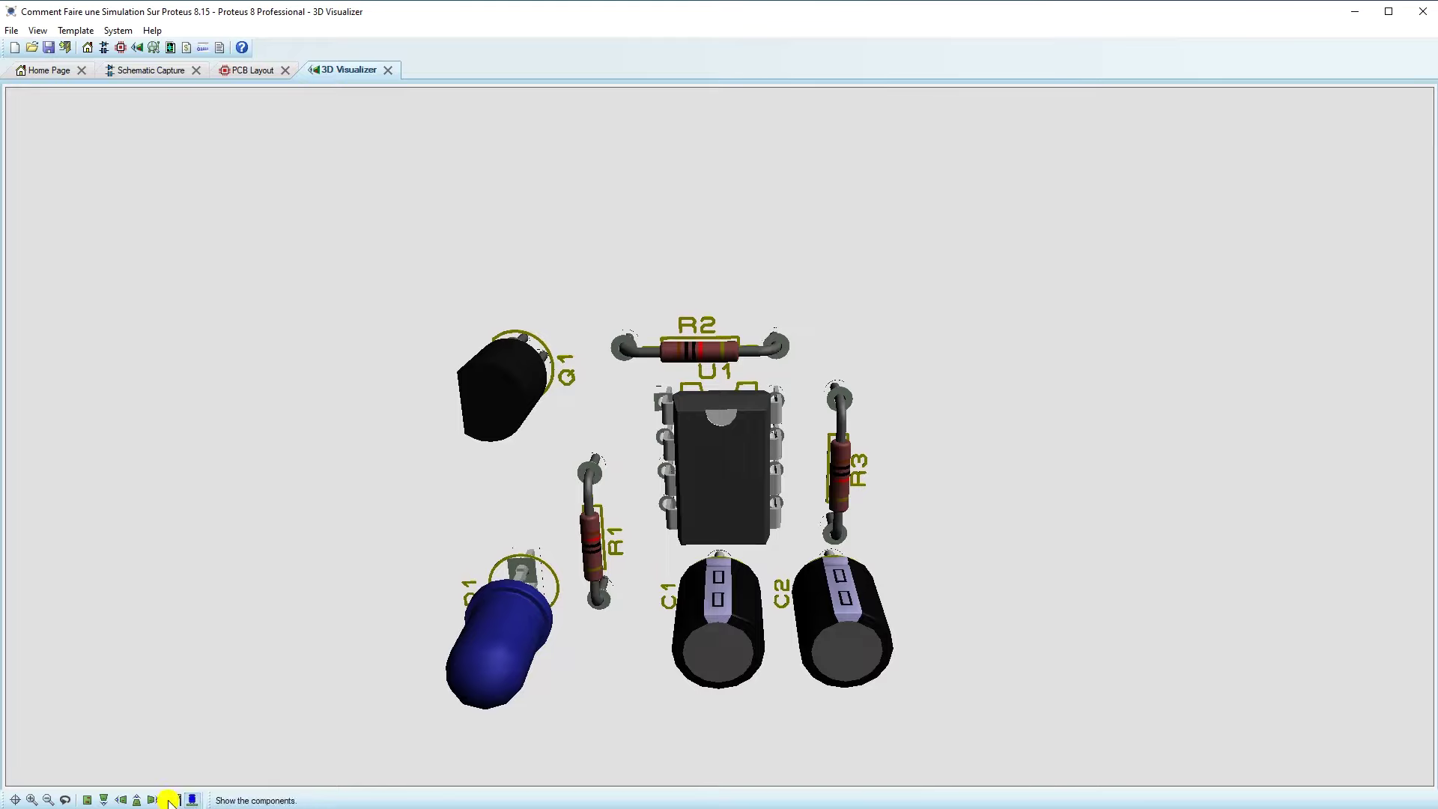
click(86, 800)
scroll(466, 521, down, 4)
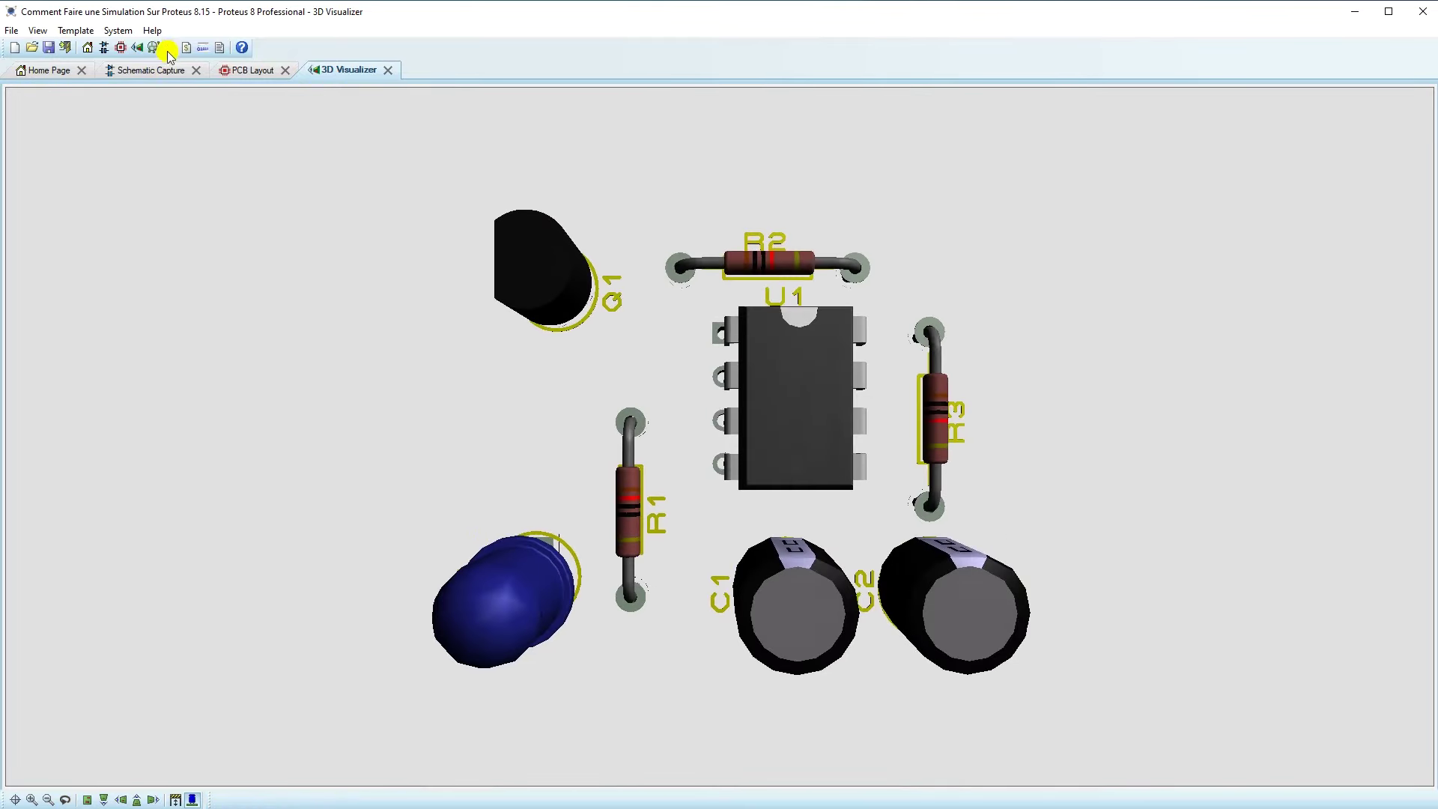
- Draw a rectangle on the Board Edge layer enclosing all the components, from about (-20.1, 10.2) to the work area's lower-right corner
click(244, 72)
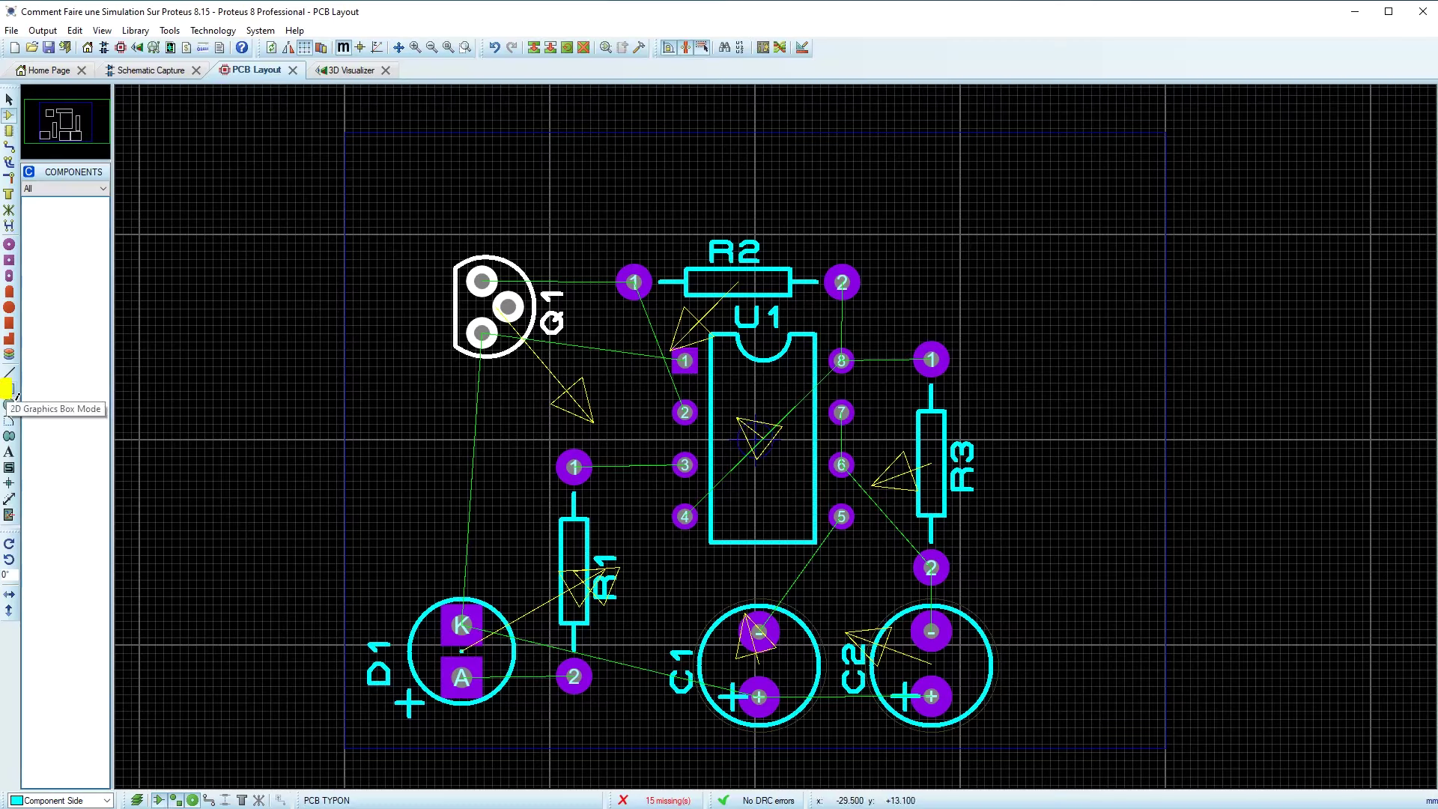
click(18, 405)
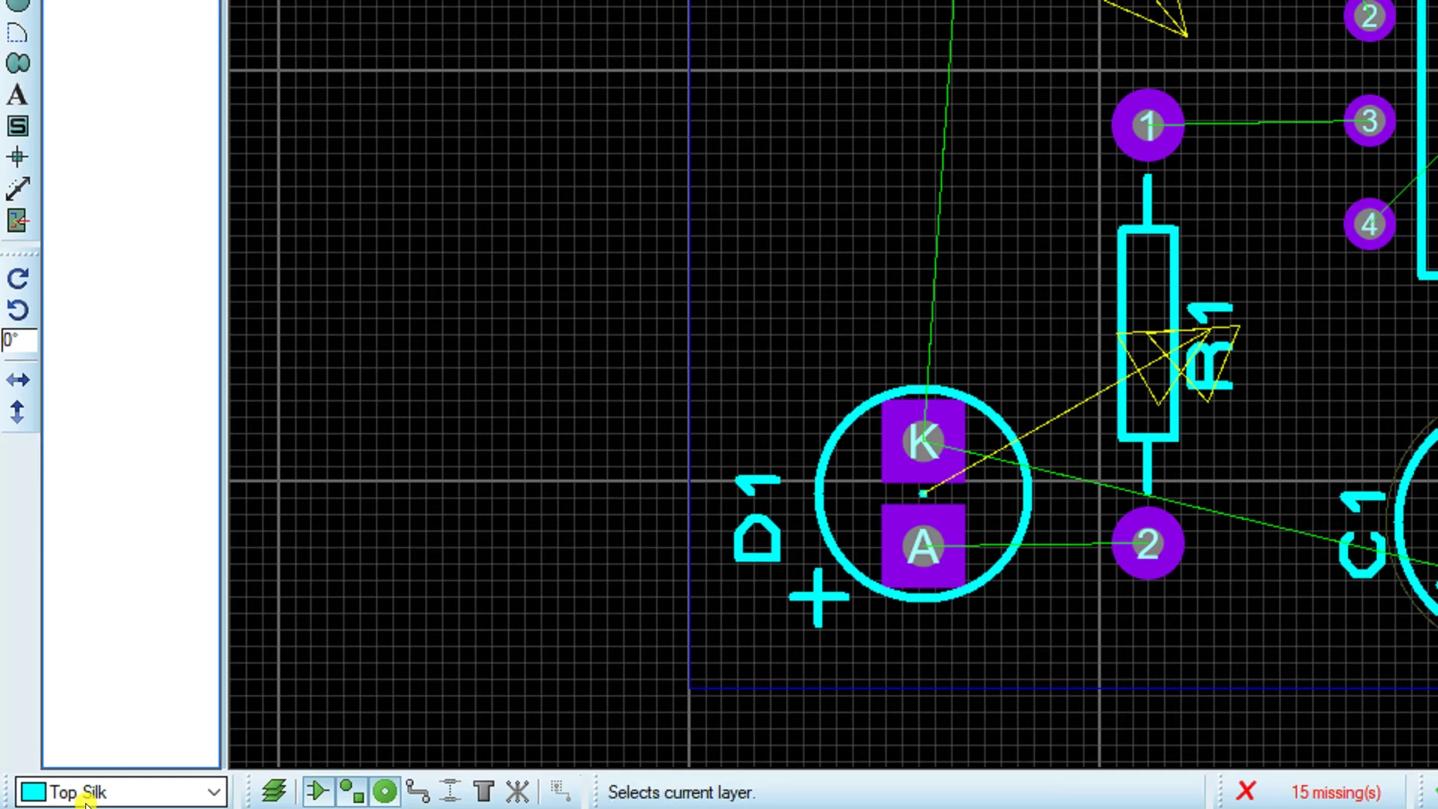
click(86, 794)
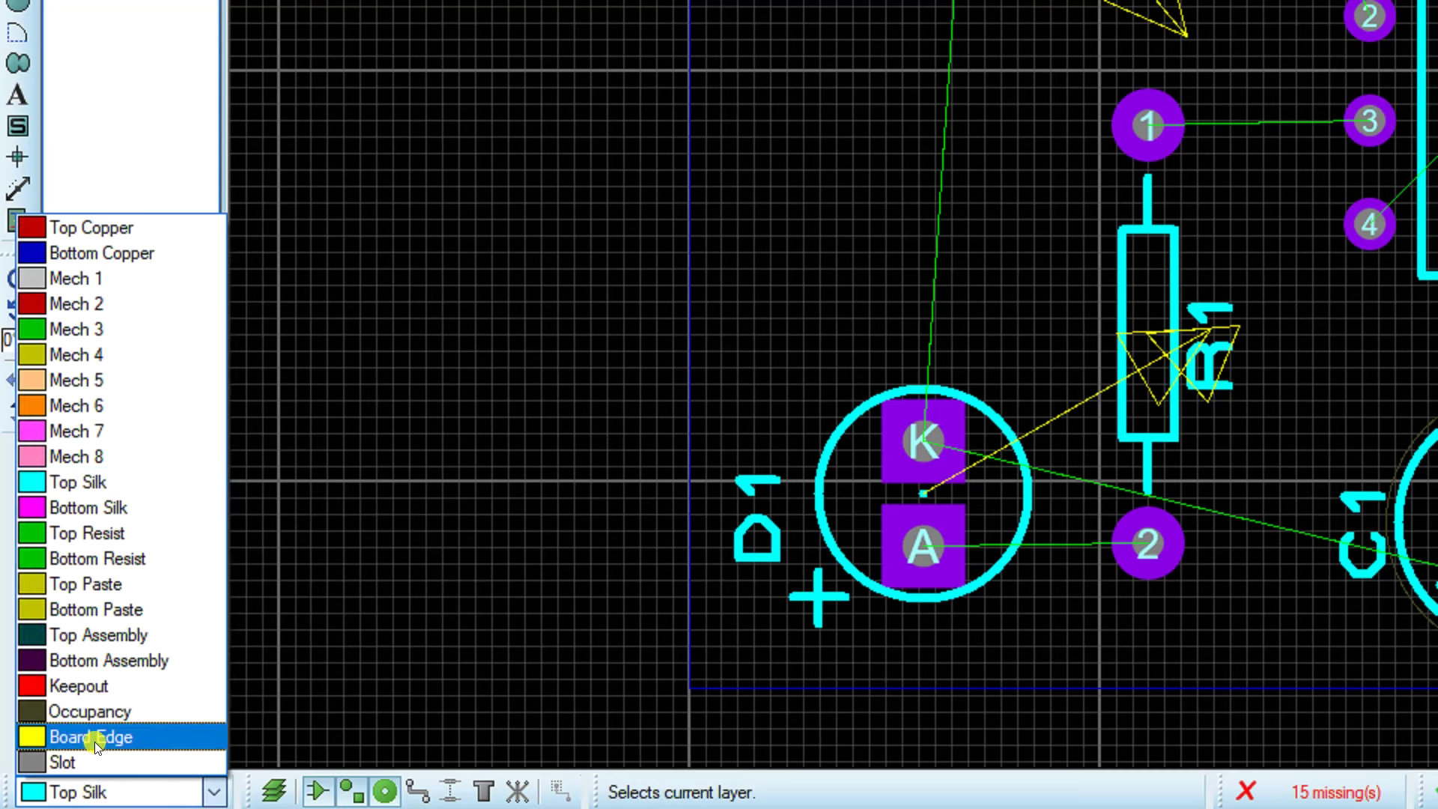
click(94, 742)
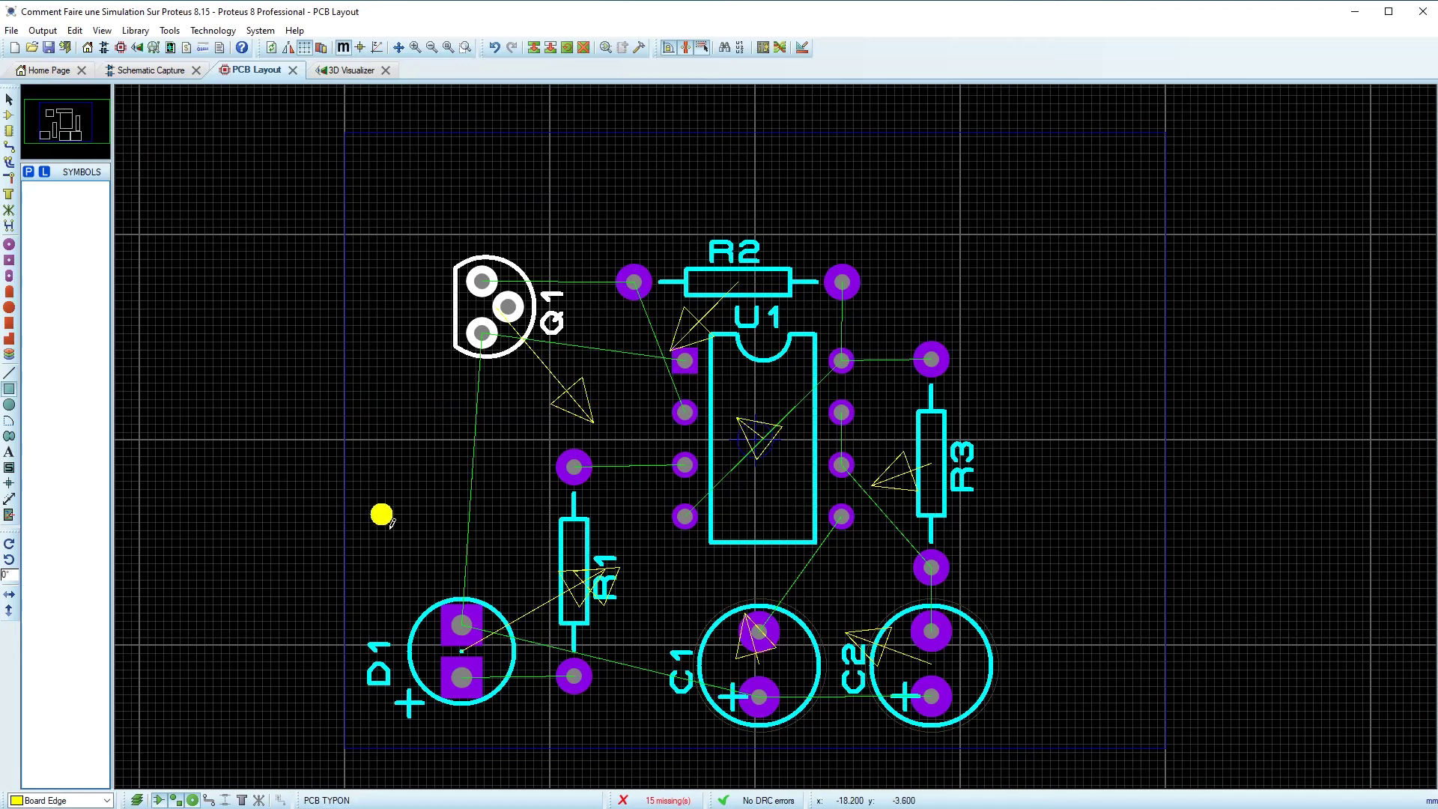
scroll(407, 486, down, 1)
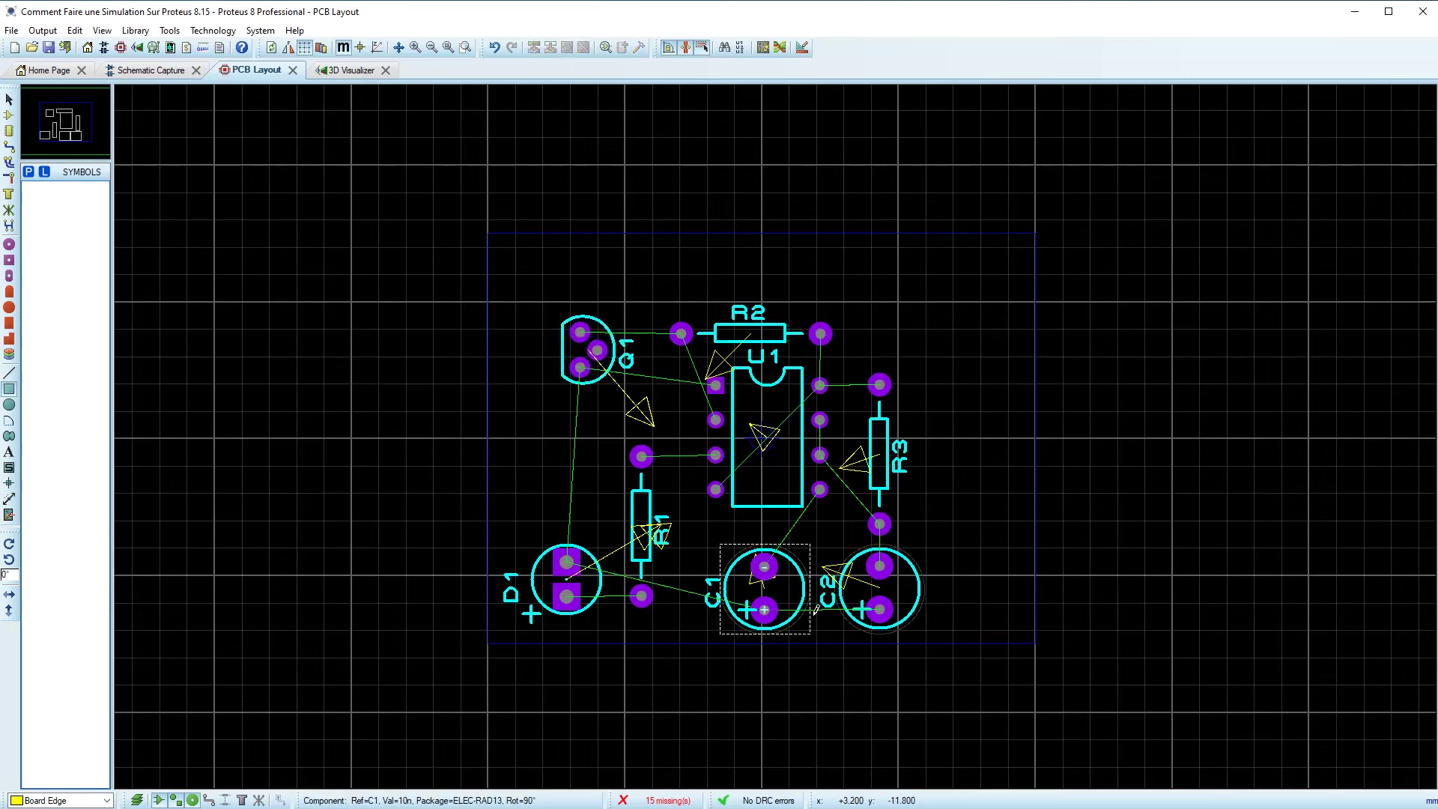
click(489, 300)
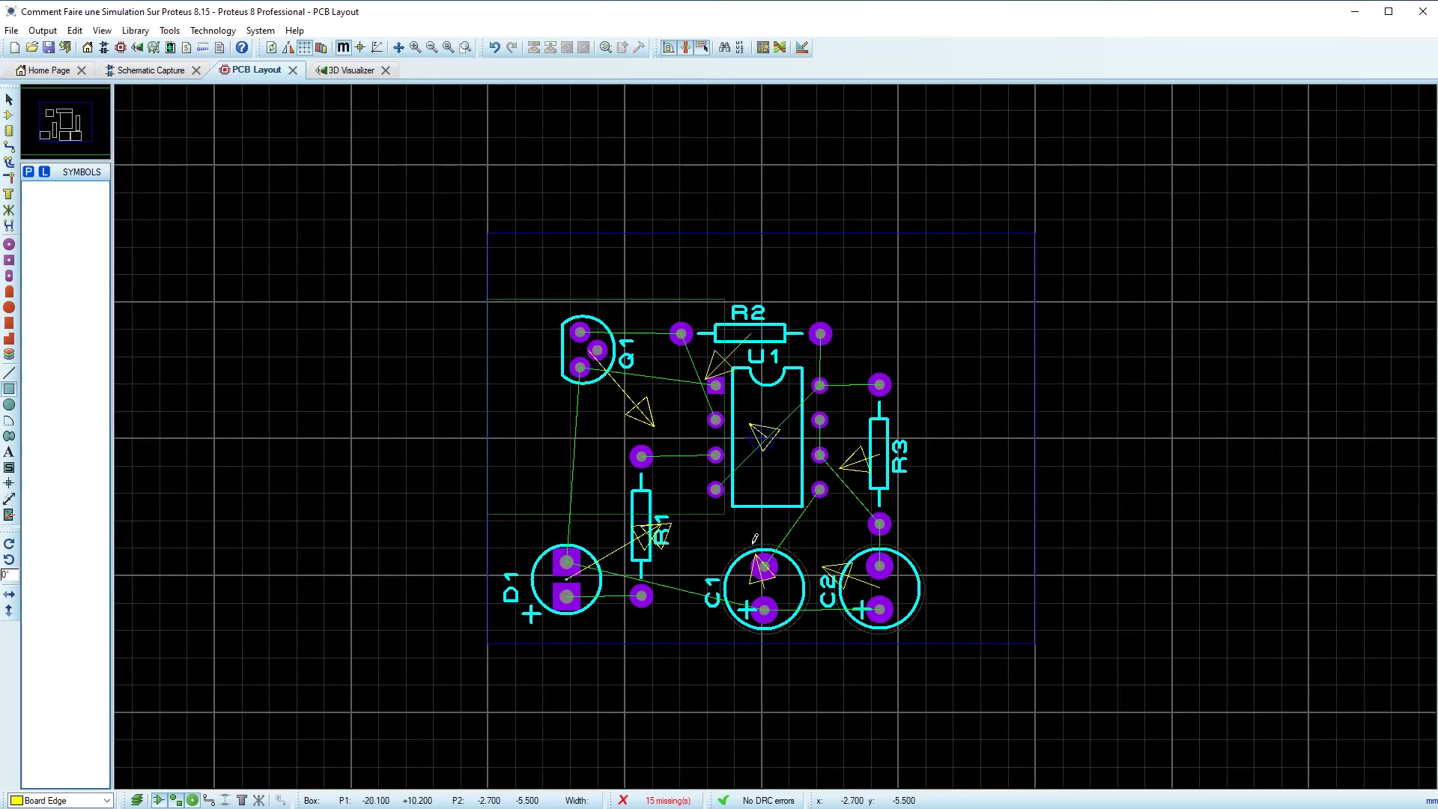
click(1034, 643)
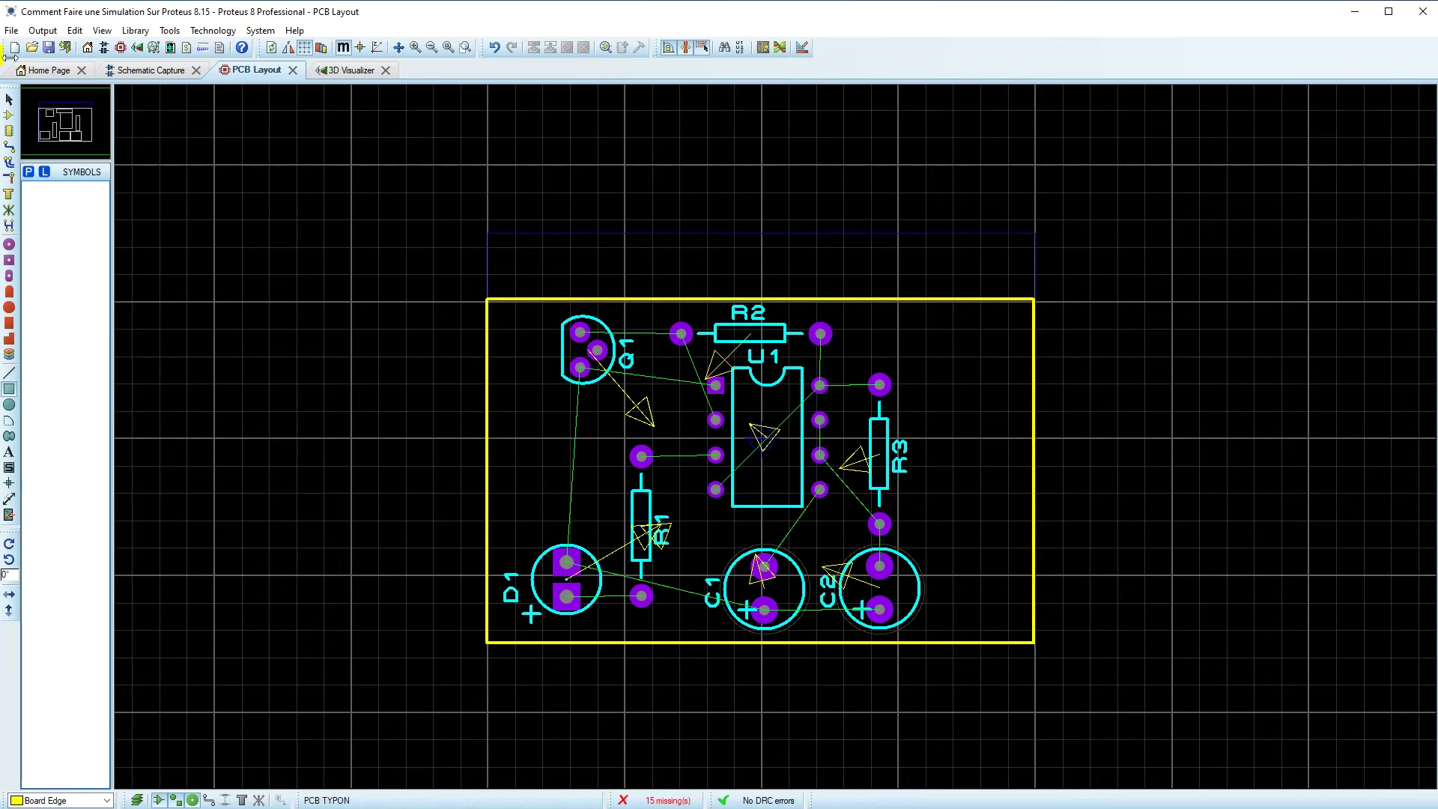
- Move the board outline and all components up together to centre them in the work area, keeping the outline's sides on its boundary
click(8, 99)
drag(408, 241, 1113, 700)
drag(782, 436, 788, 407)
click(1199, 500)
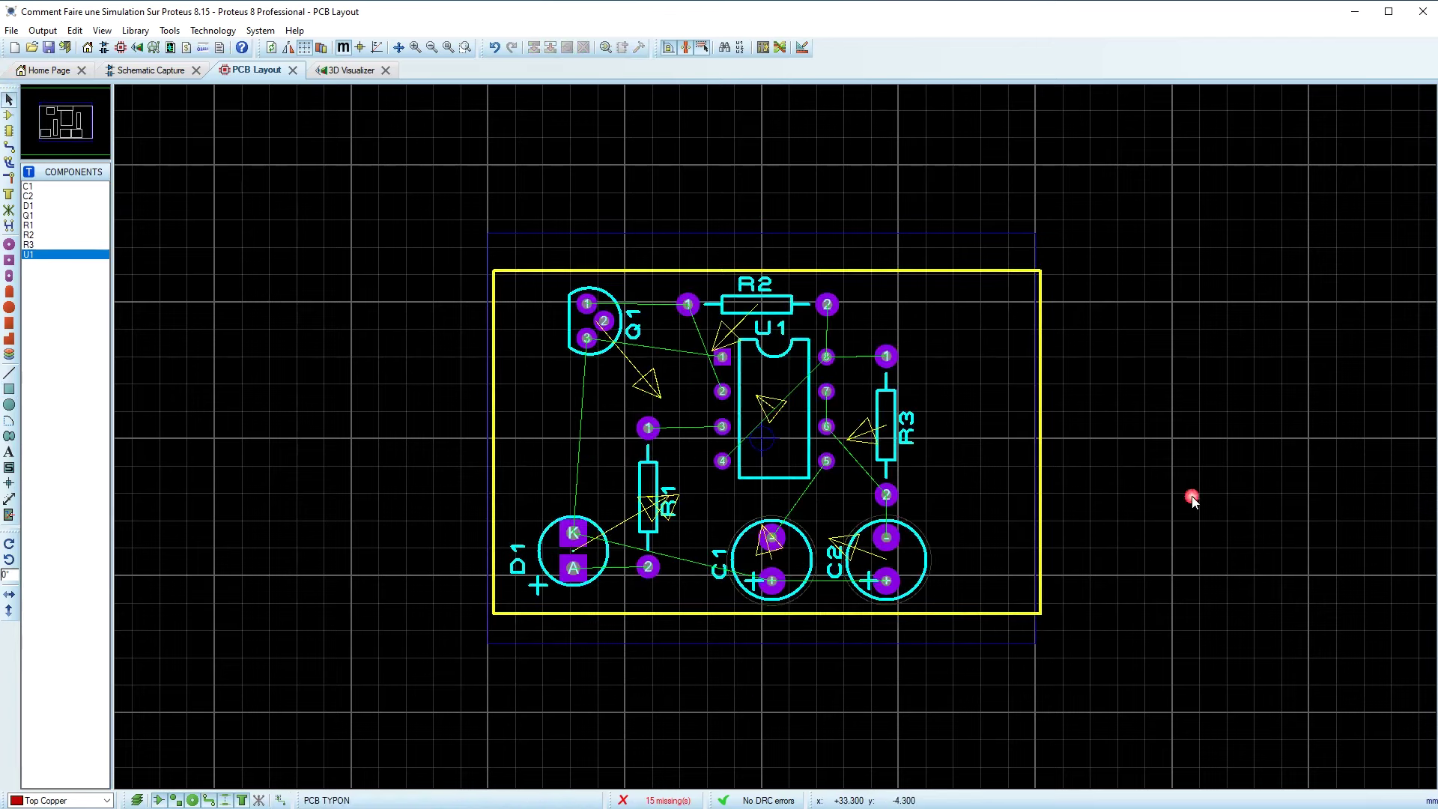
drag(434, 230, 1104, 666)
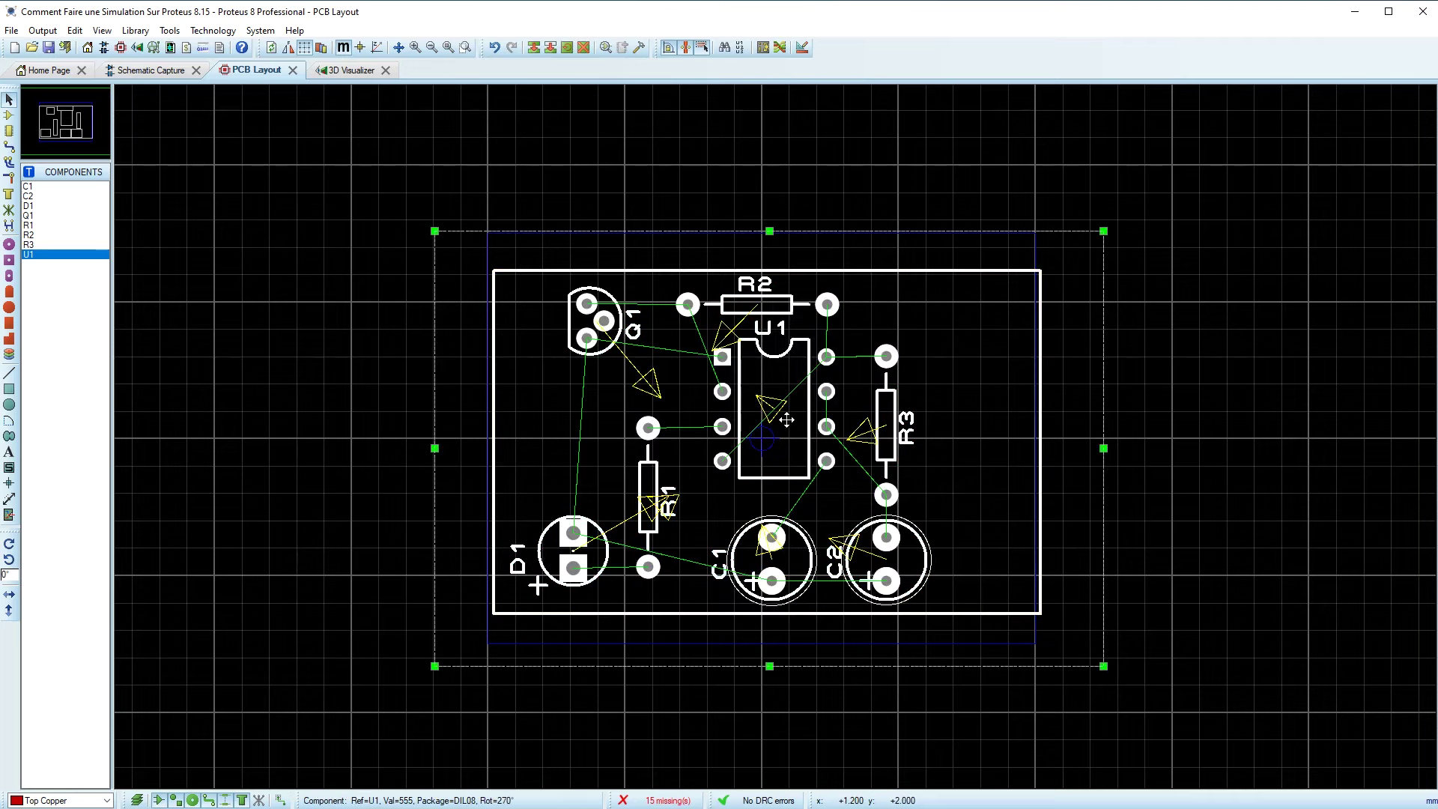
click(1144, 419)
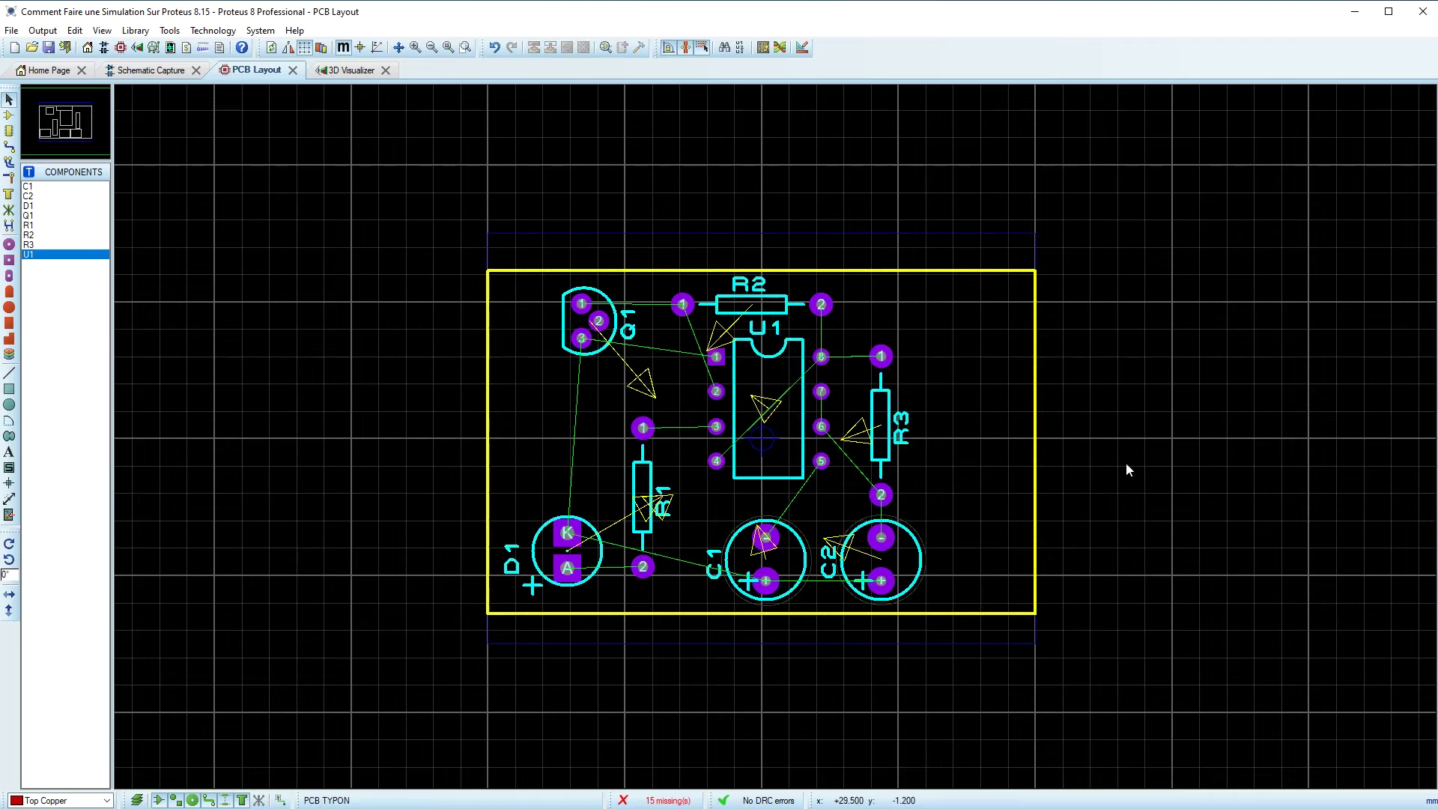
click(458, 47)
click(448, 48)
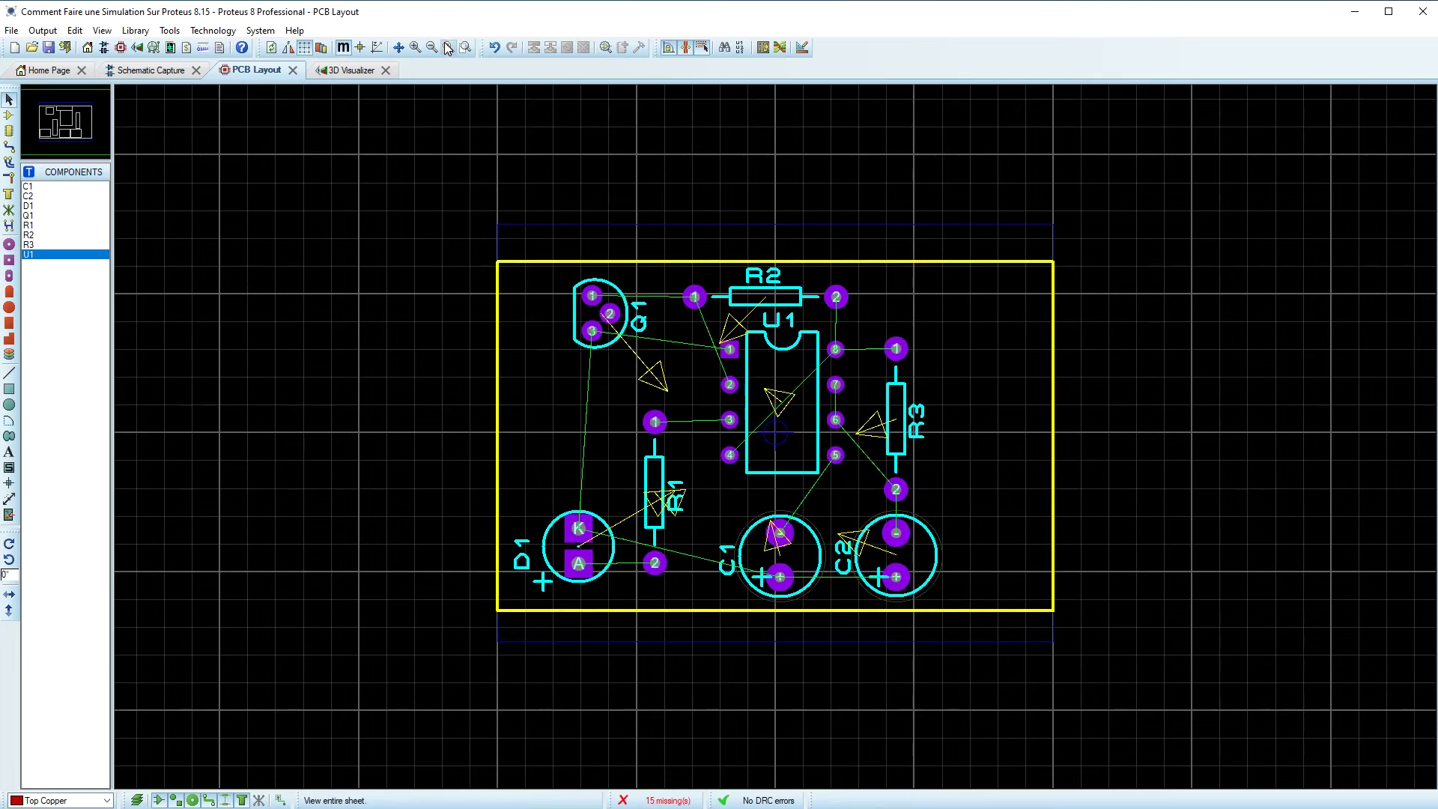
- Inspect the outlined board in the 3D view from a tilted angle, and look closely at Q1's pins in the PCB layout
click(360, 70)
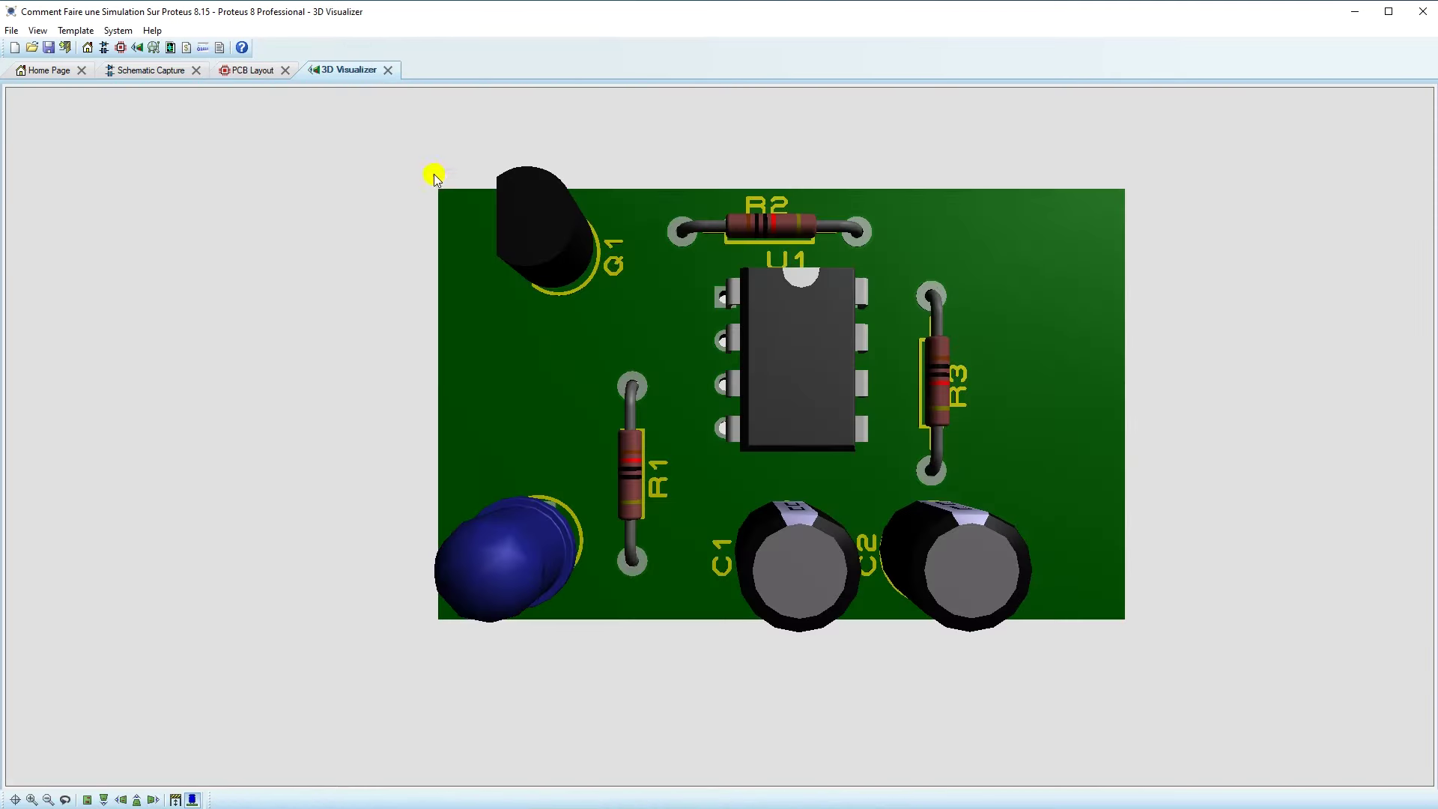
click(829, 433)
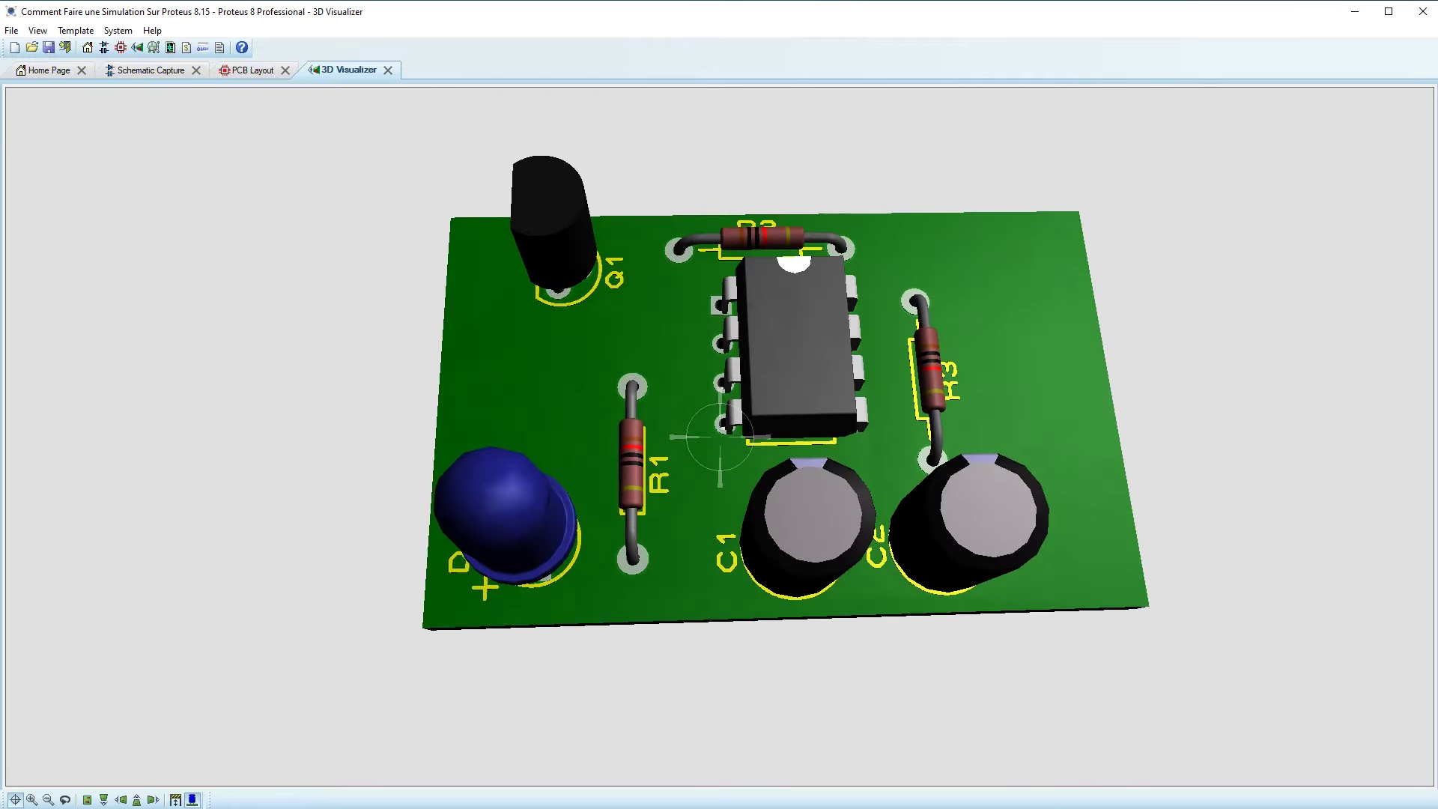
click(719, 438)
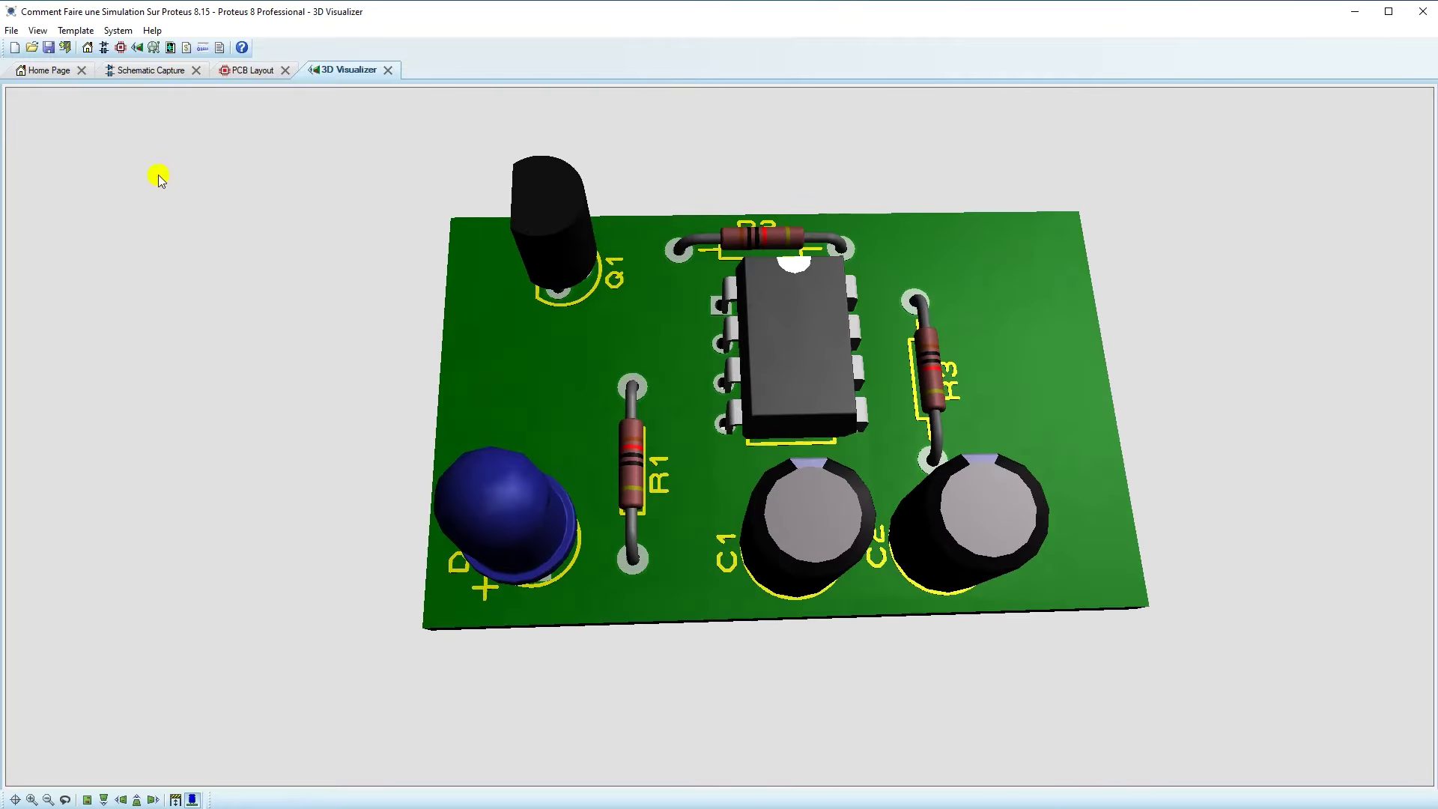
click(241, 72)
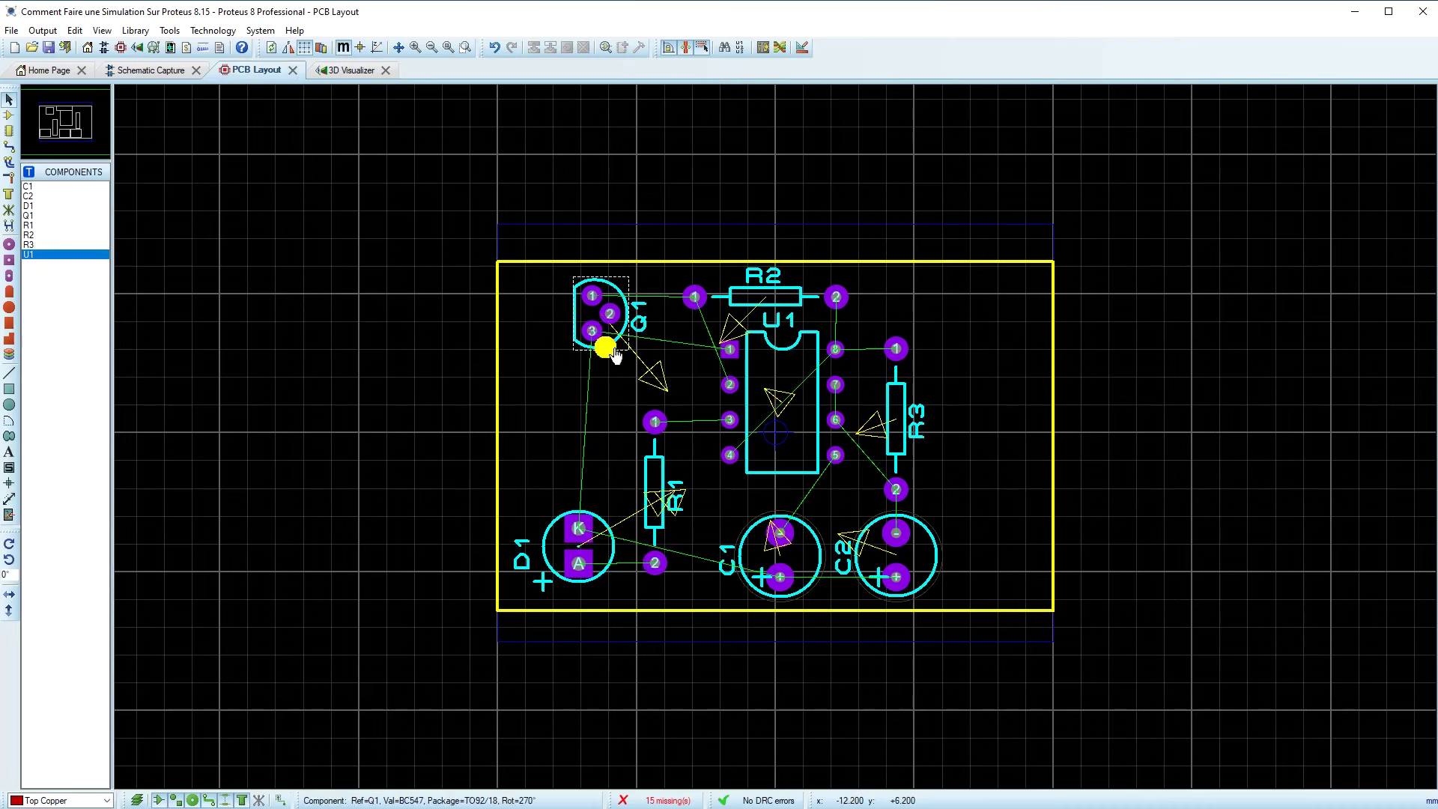
scroll(605, 347, up, 2)
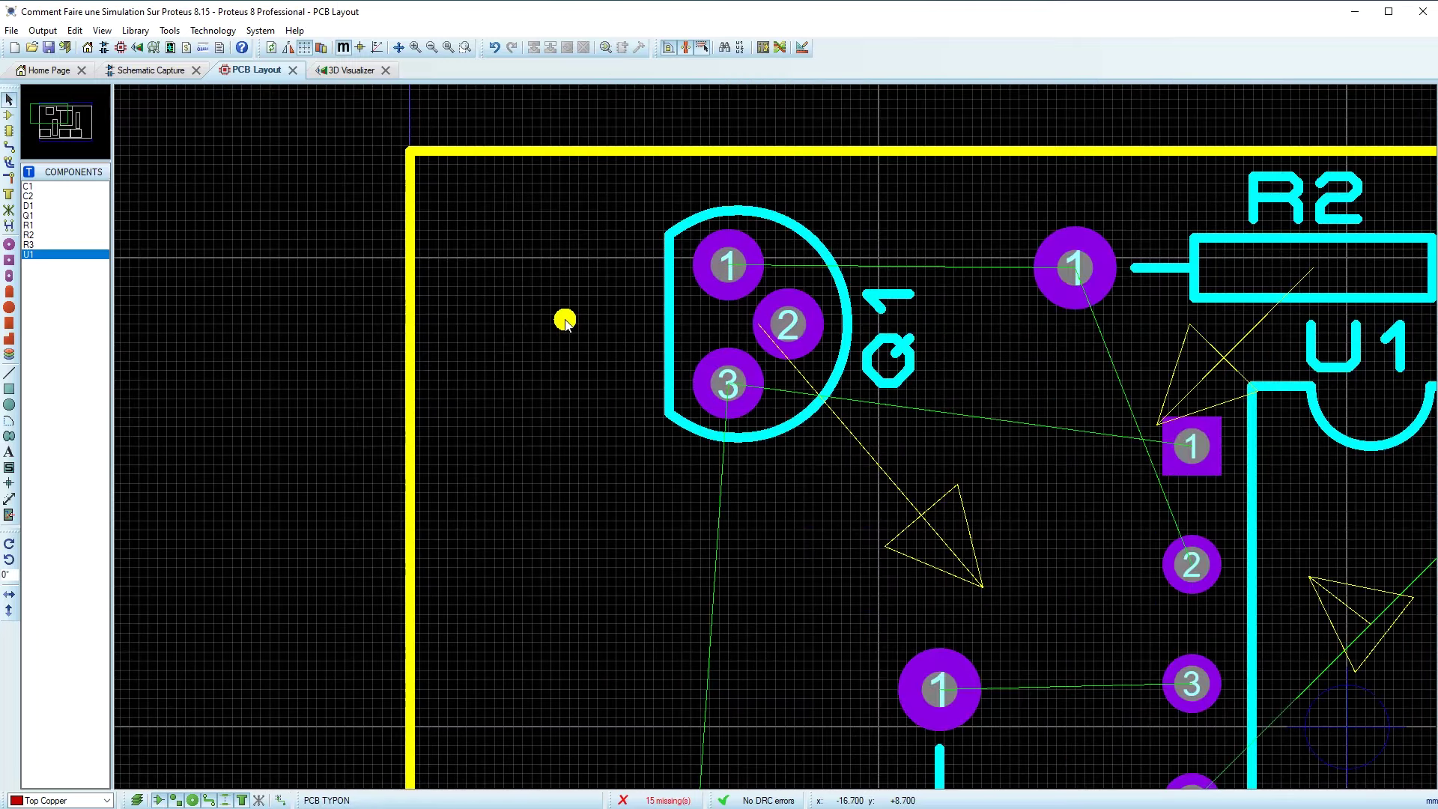
- Add the single pin terminal PIN from the CONNDVC library to the schematic's device list
click(150, 69)
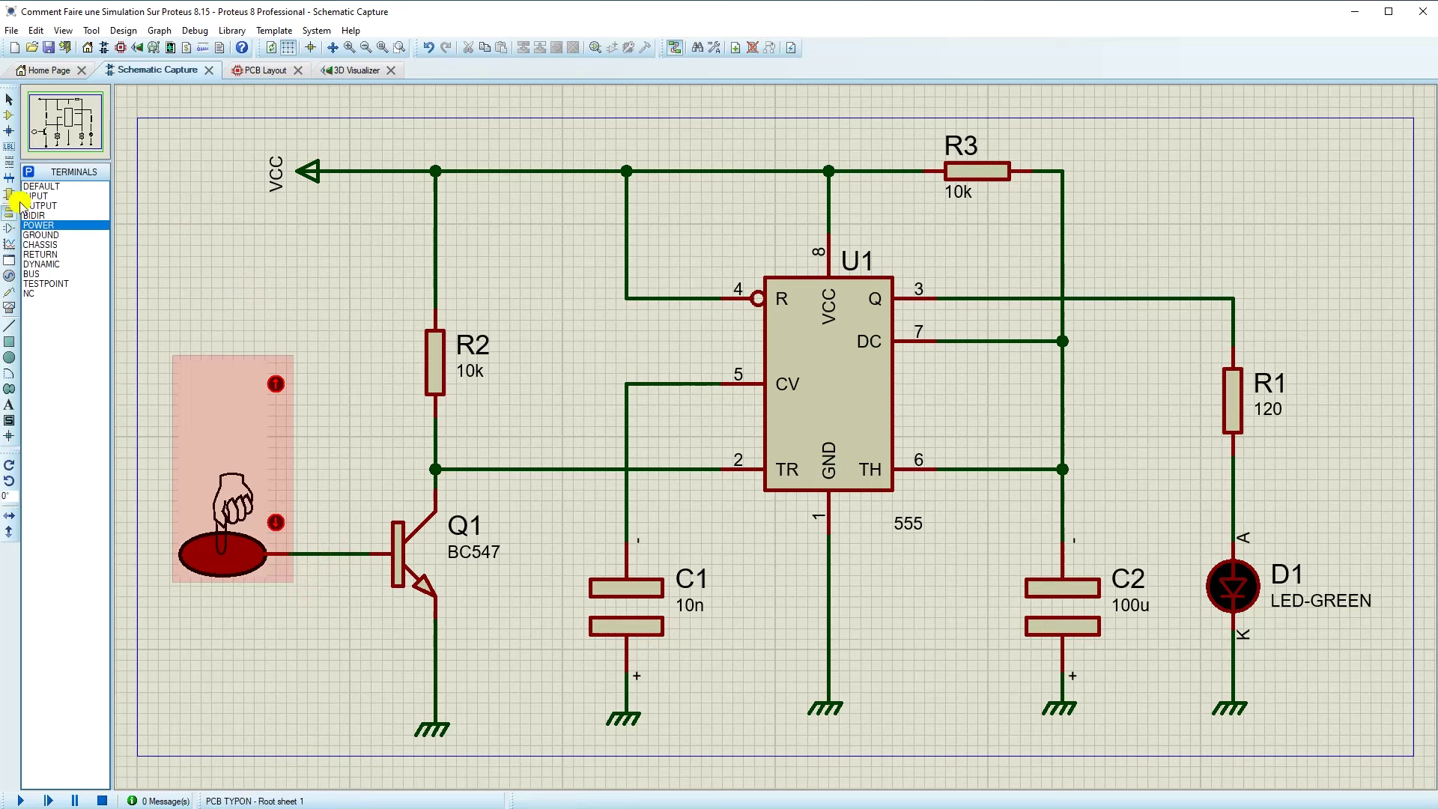
click(9, 115)
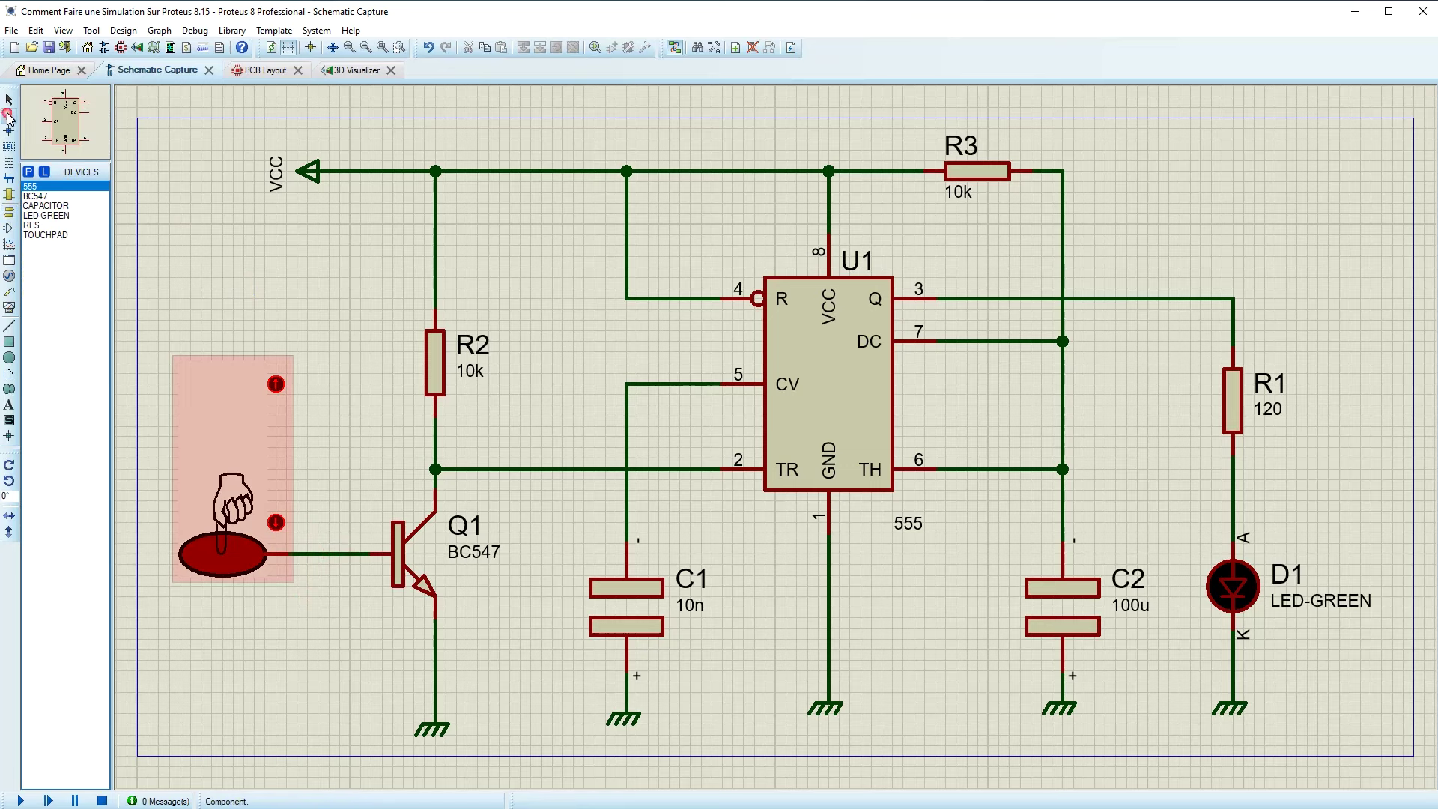
click(31, 174)
text(ping)
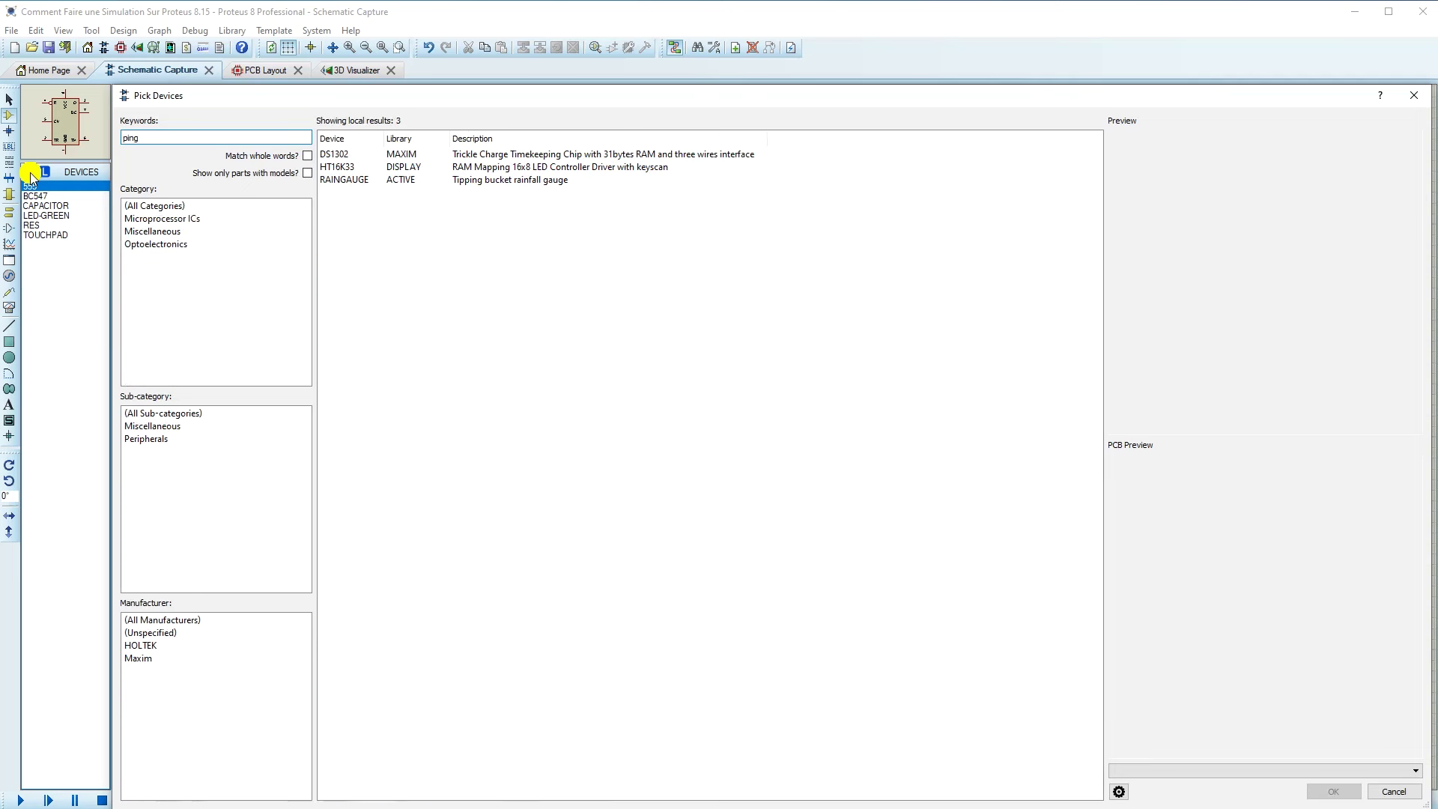
click(334, 155)
click(335, 167)
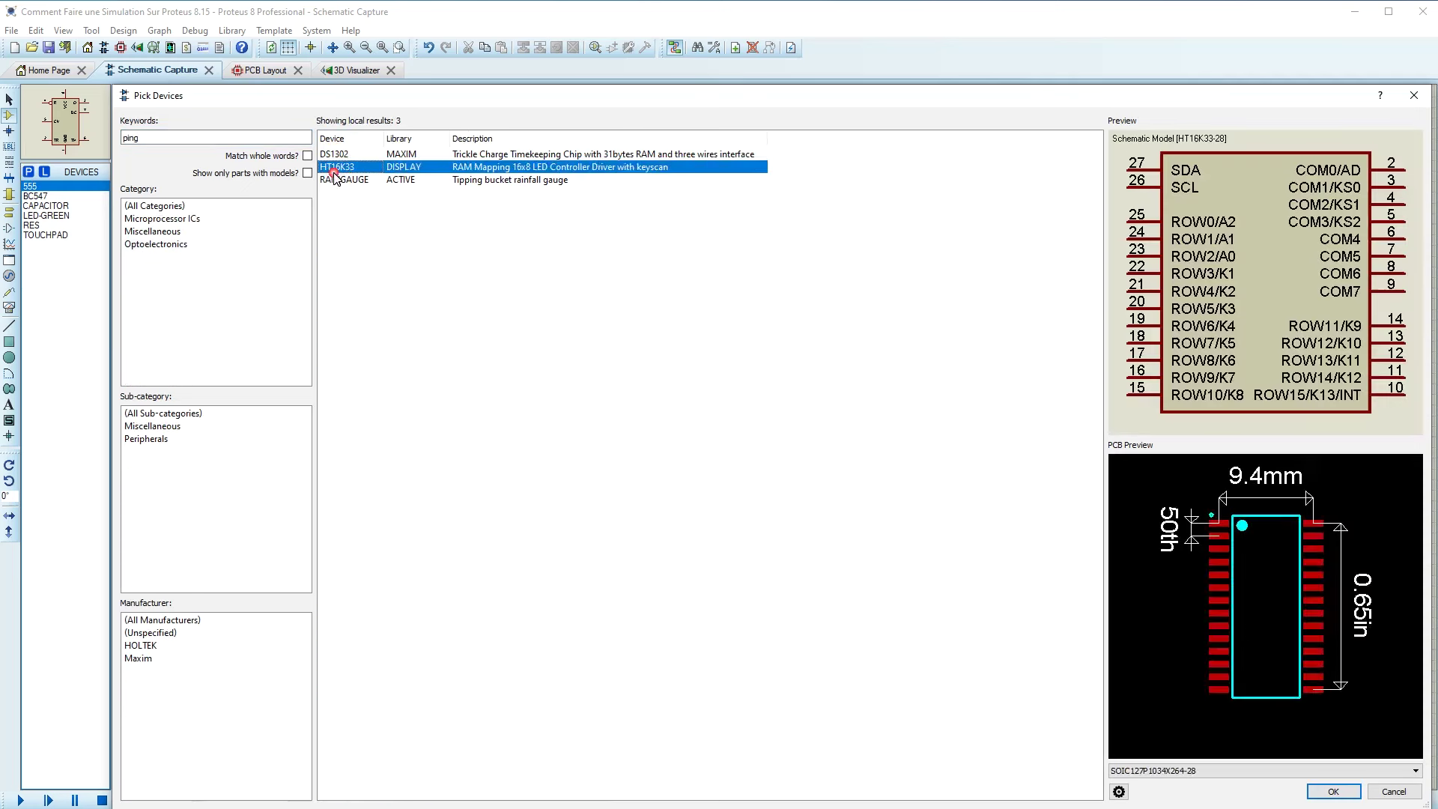
click(337, 180)
click(178, 141)
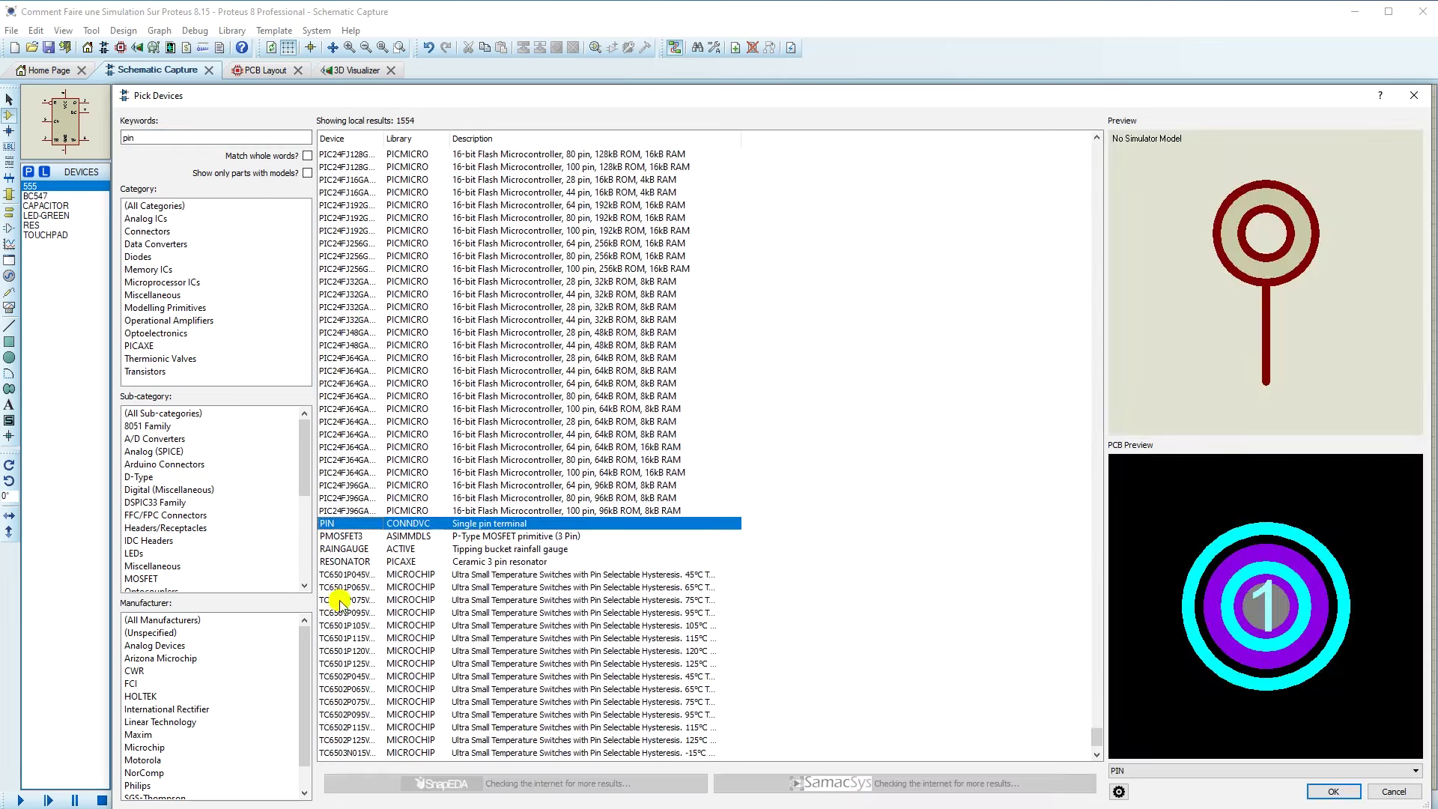
double_click(339, 524)
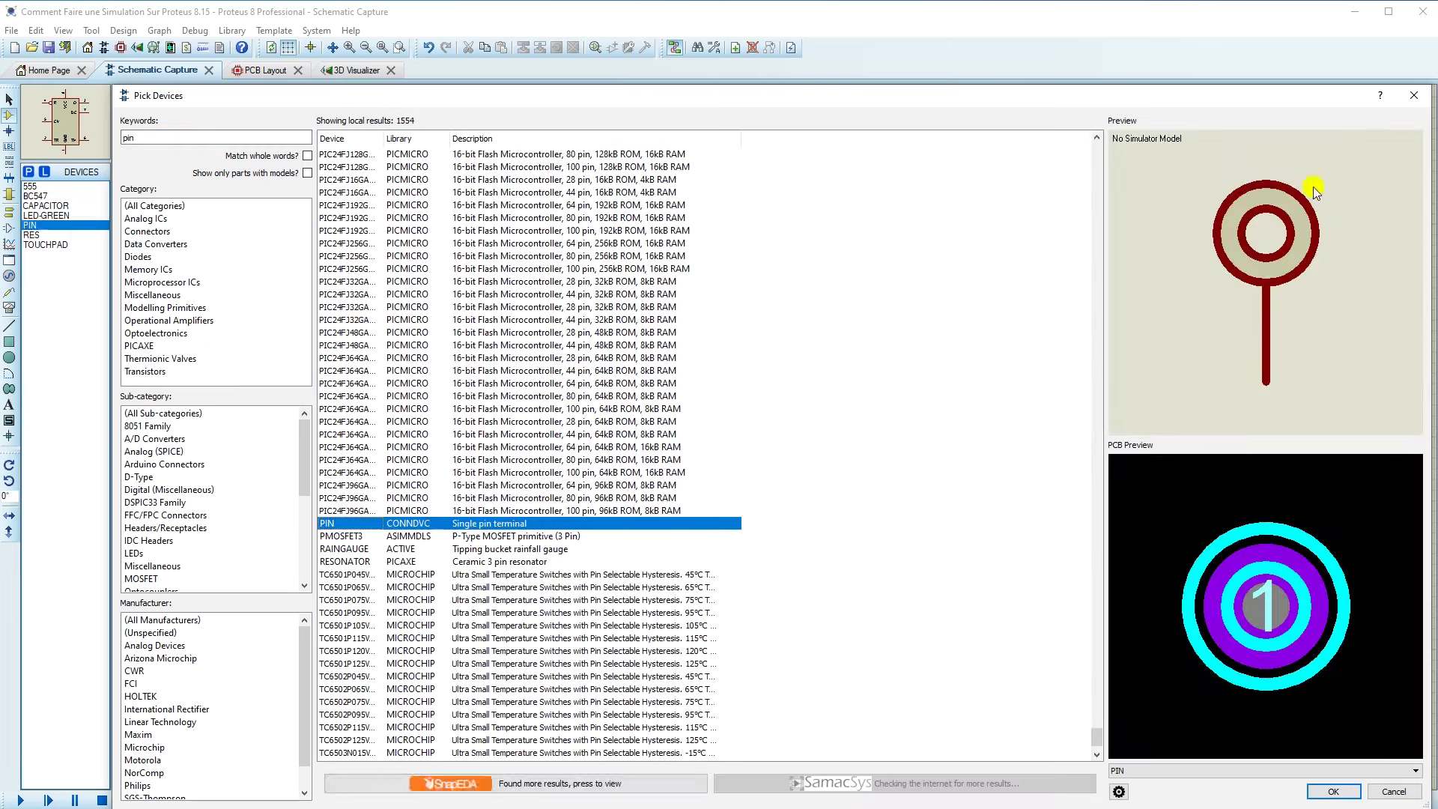
click(1414, 95)
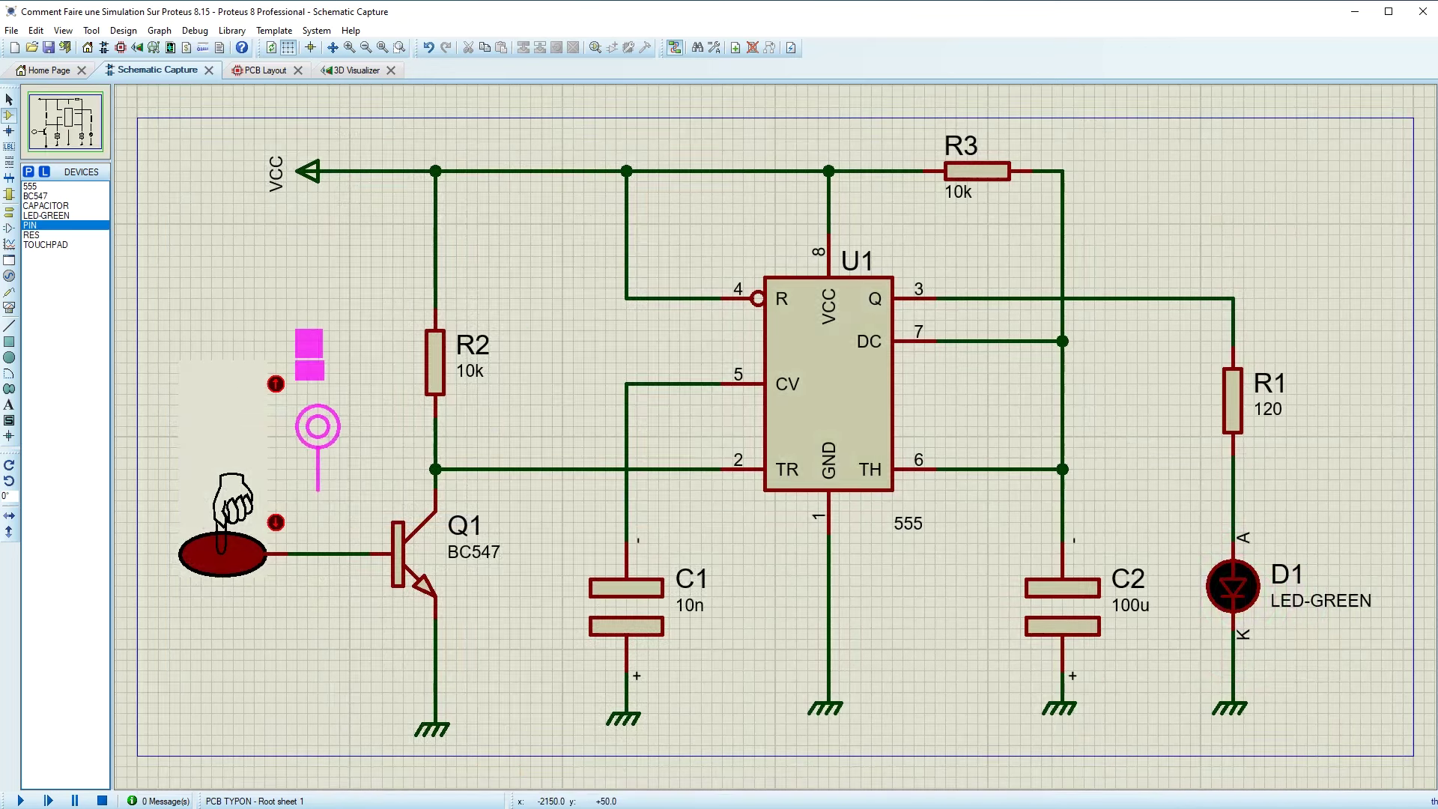
- Place a PIN terminal on the wire between the touchpad and Q1's base, rotate it by 180° and position it below the wire
click(329, 493)
click(331, 492)
drag(342, 622, 340, 602)
right_click(334, 602)
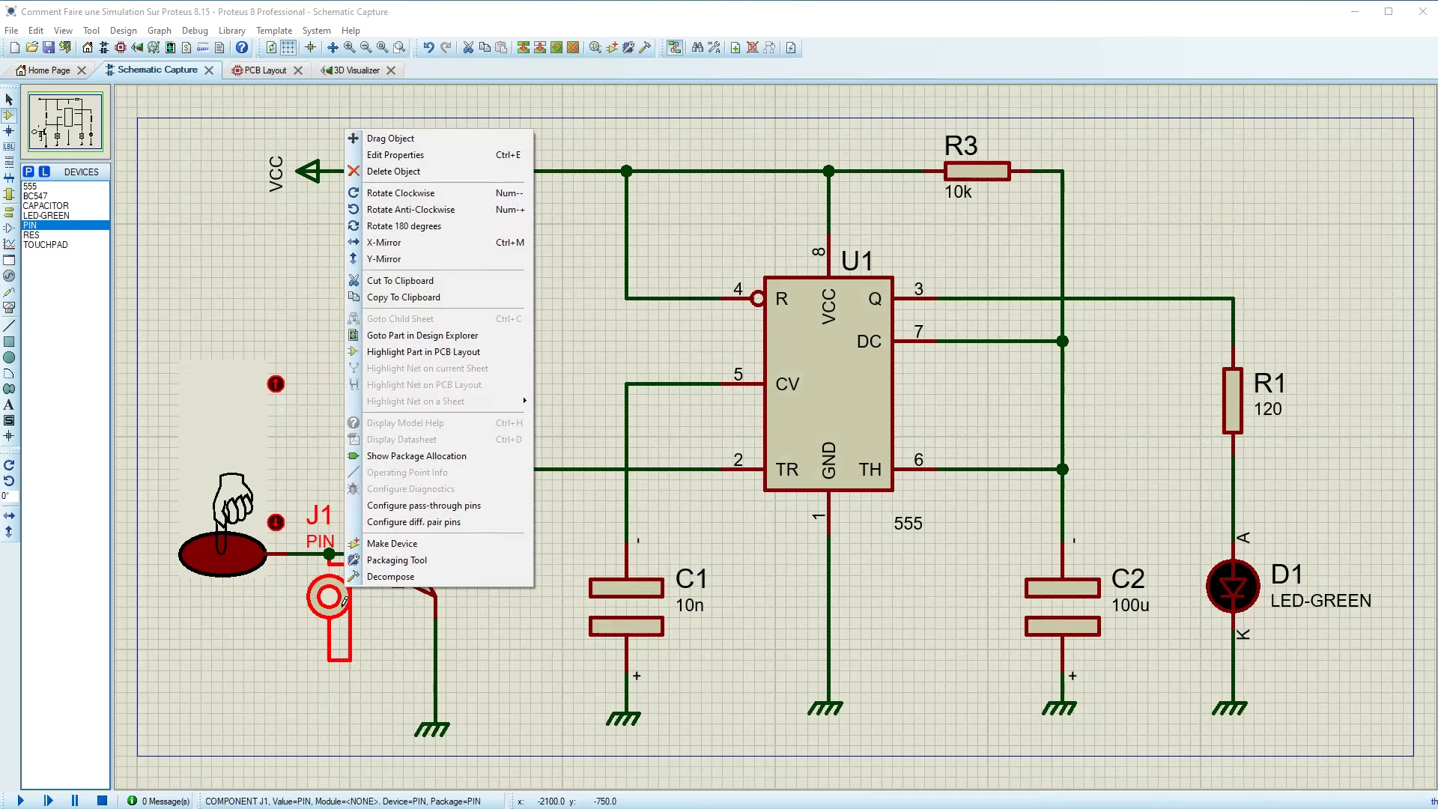
click(397, 225)
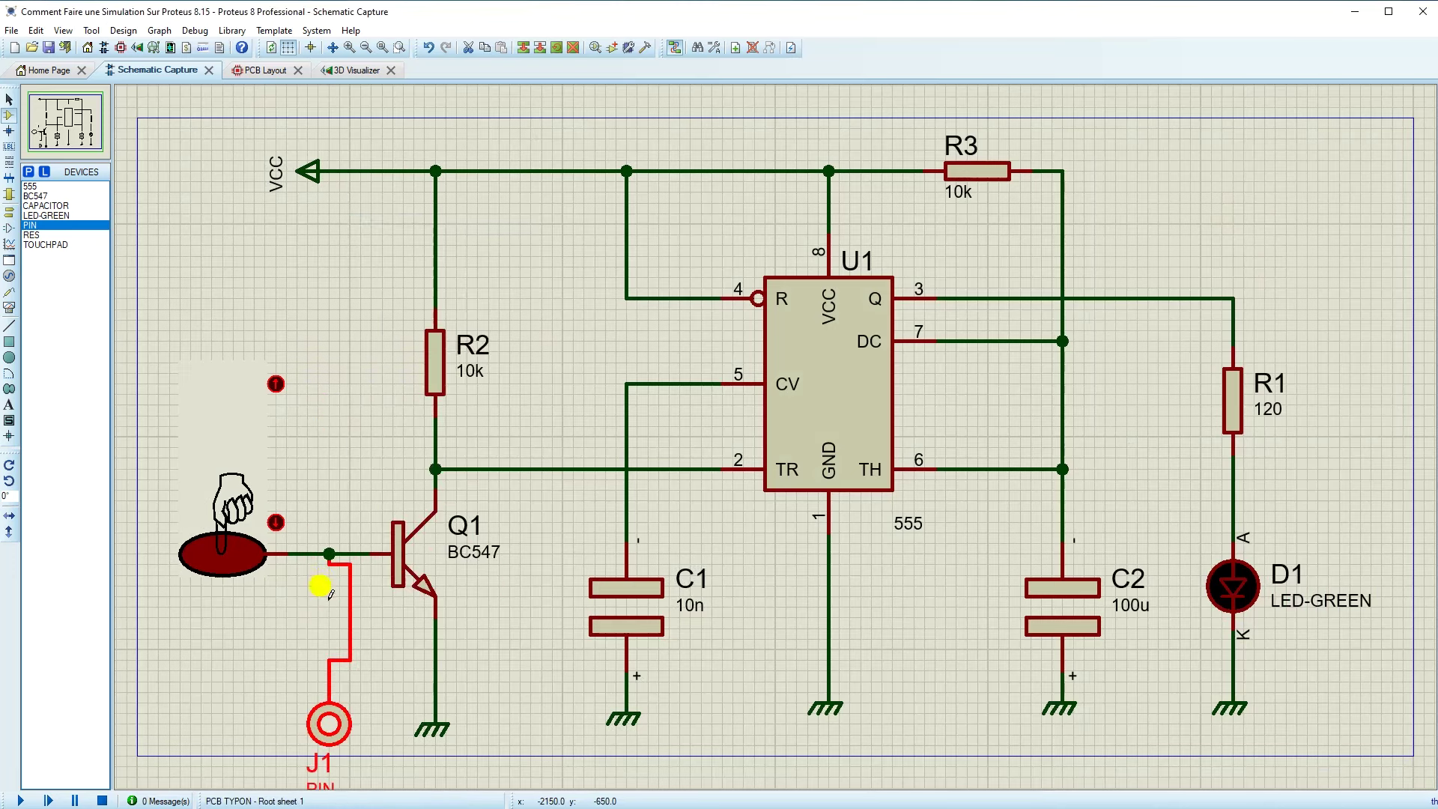
drag(329, 725, 330, 650)
click(369, 658)
- Straighten the bent wire between terminal J1 and the junction on Q1's base wire
scroll(349, 590, up, 3)
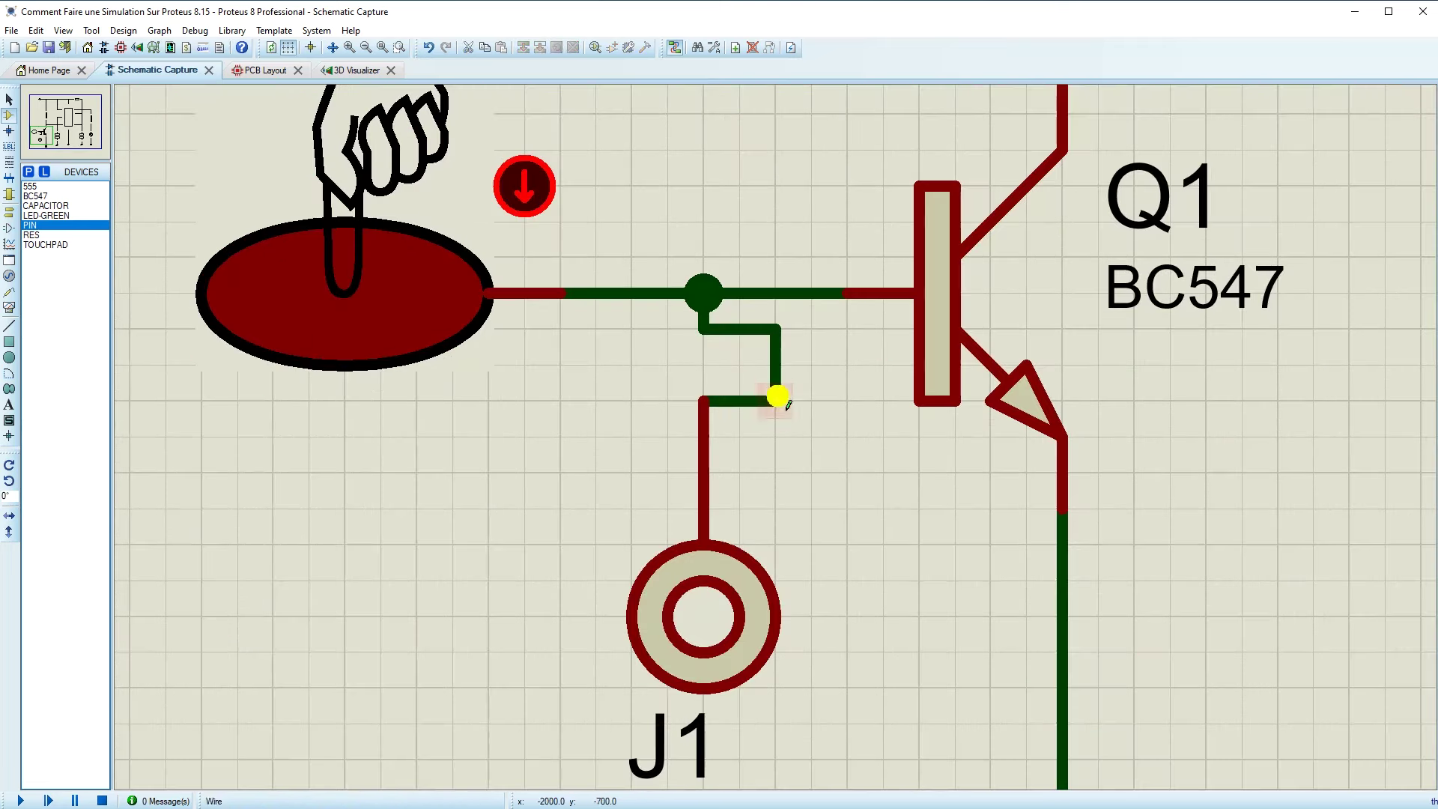
right_click(781, 350)
click(824, 359)
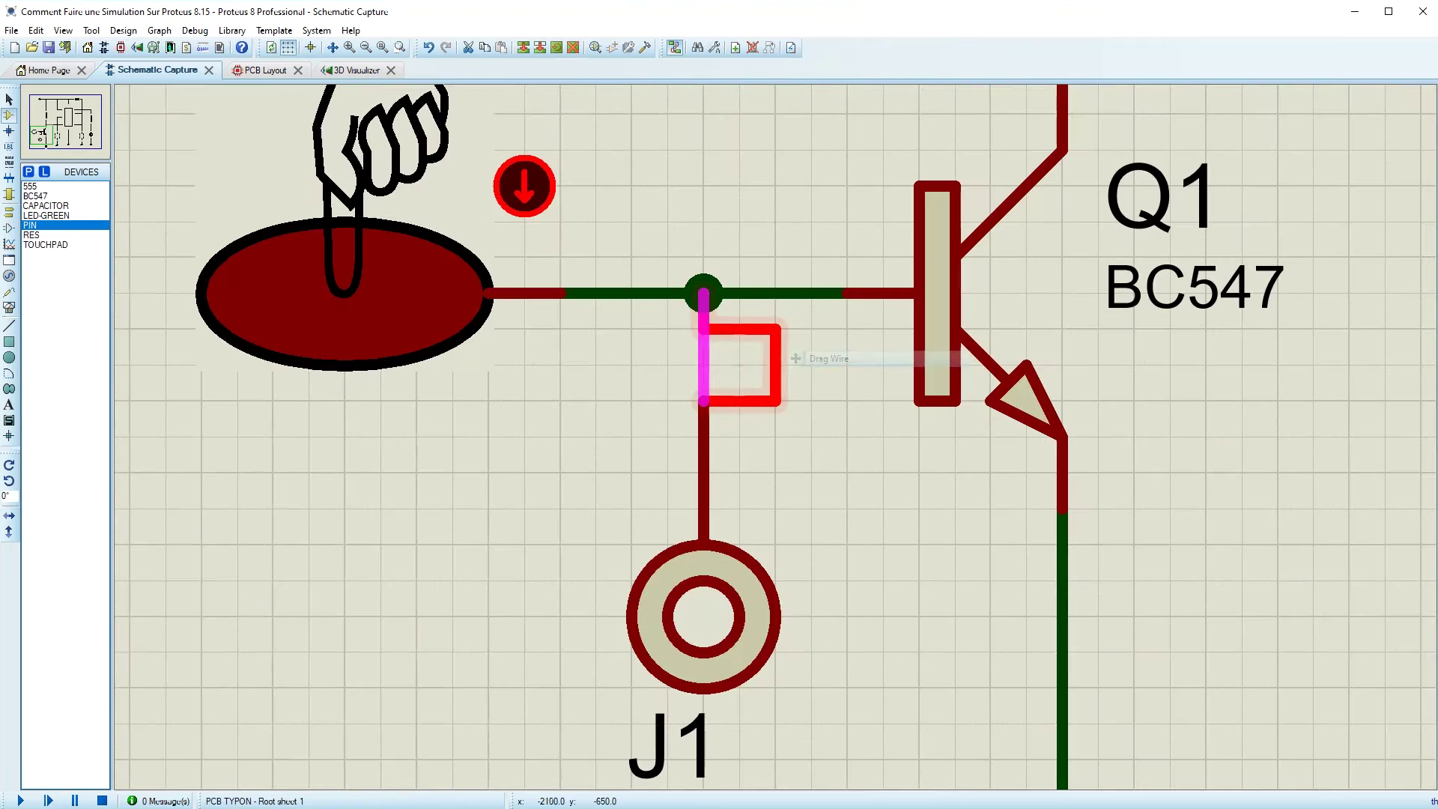
click(726, 362)
- Set the part reference of terminal J1 to TOUCH
scroll(790, 469, down, 3)
double_click(758, 501)
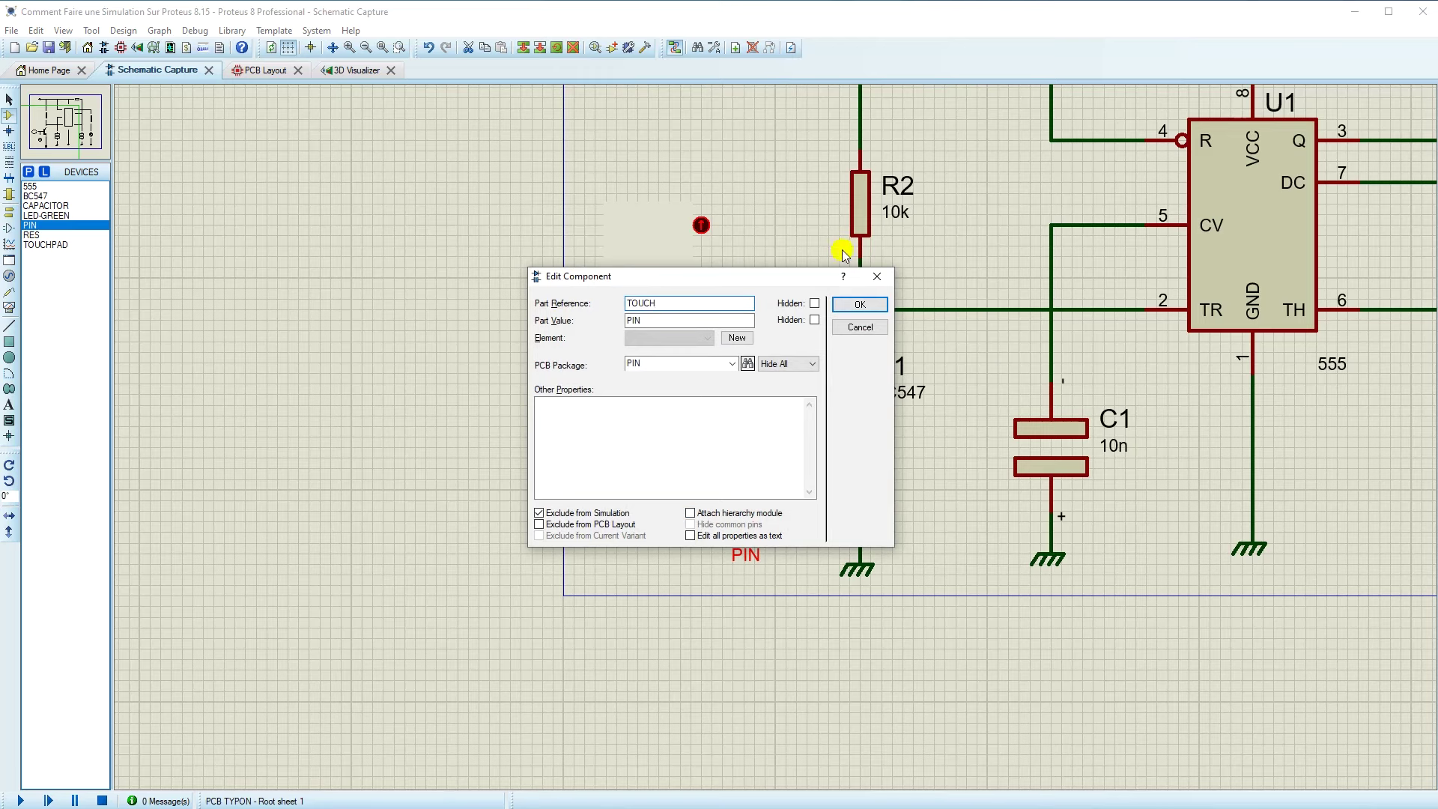
click(860, 304)
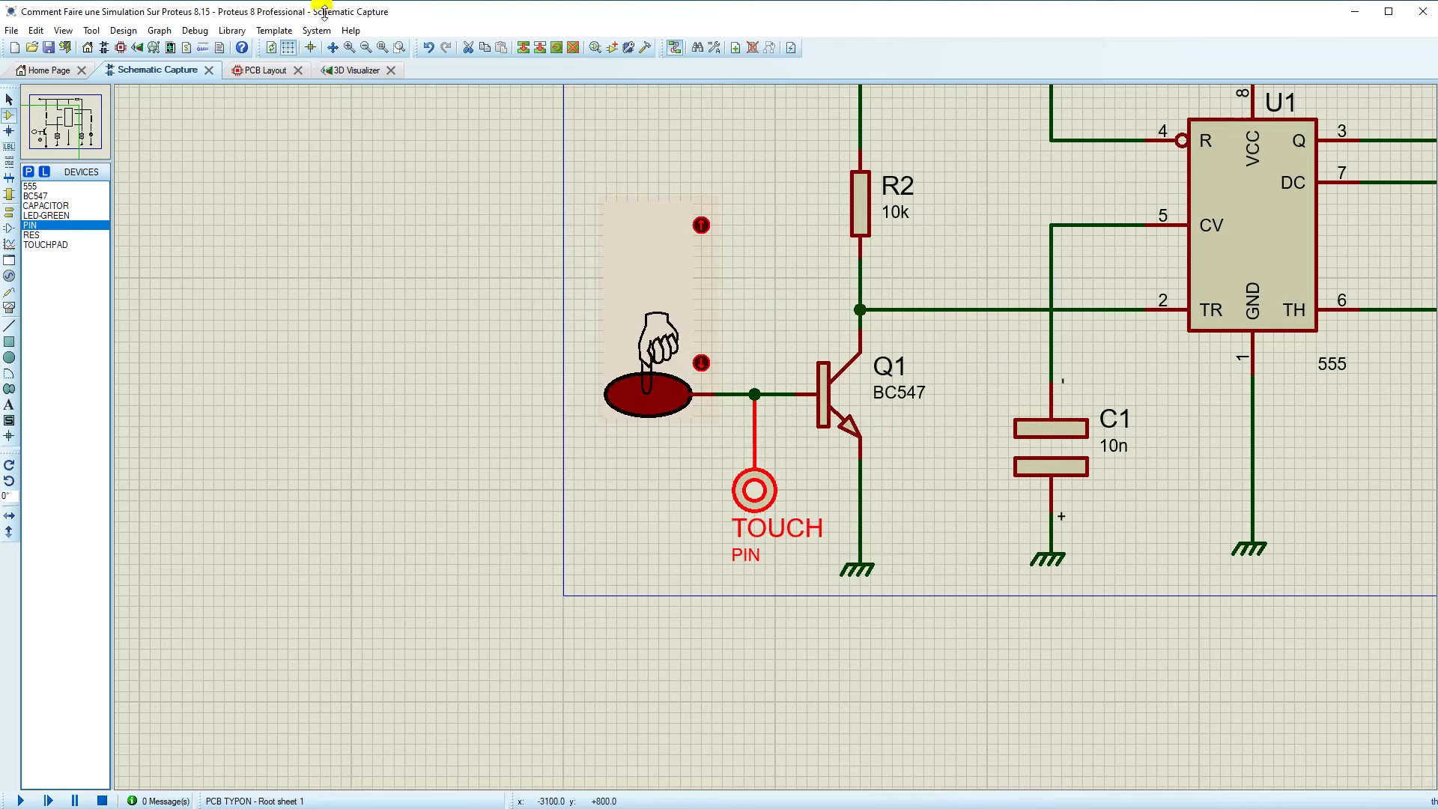
click(384, 48)
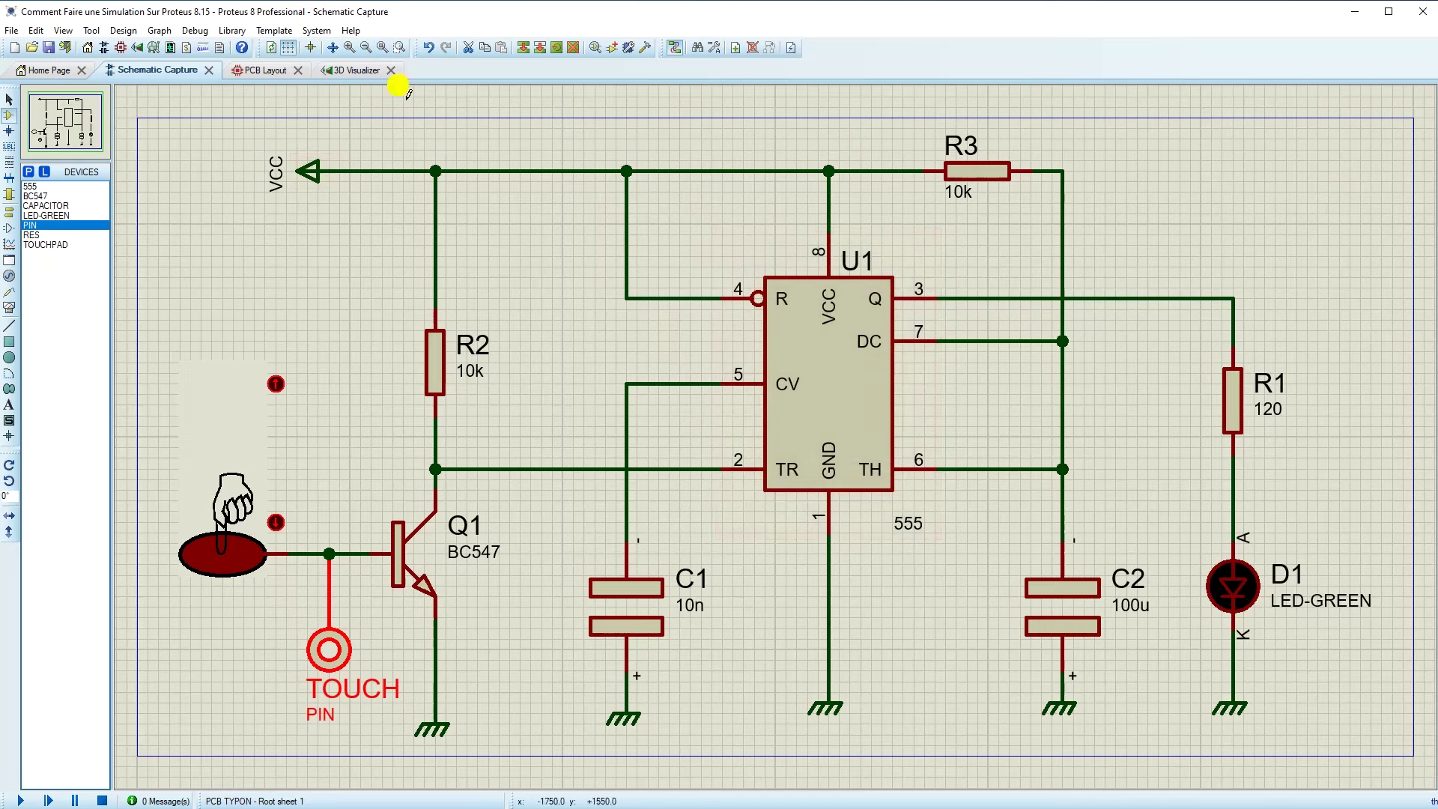
- Place the TOUCH pin on the PCB between the left board edge and Q1, level with Q1's pin 2
click(269, 71)
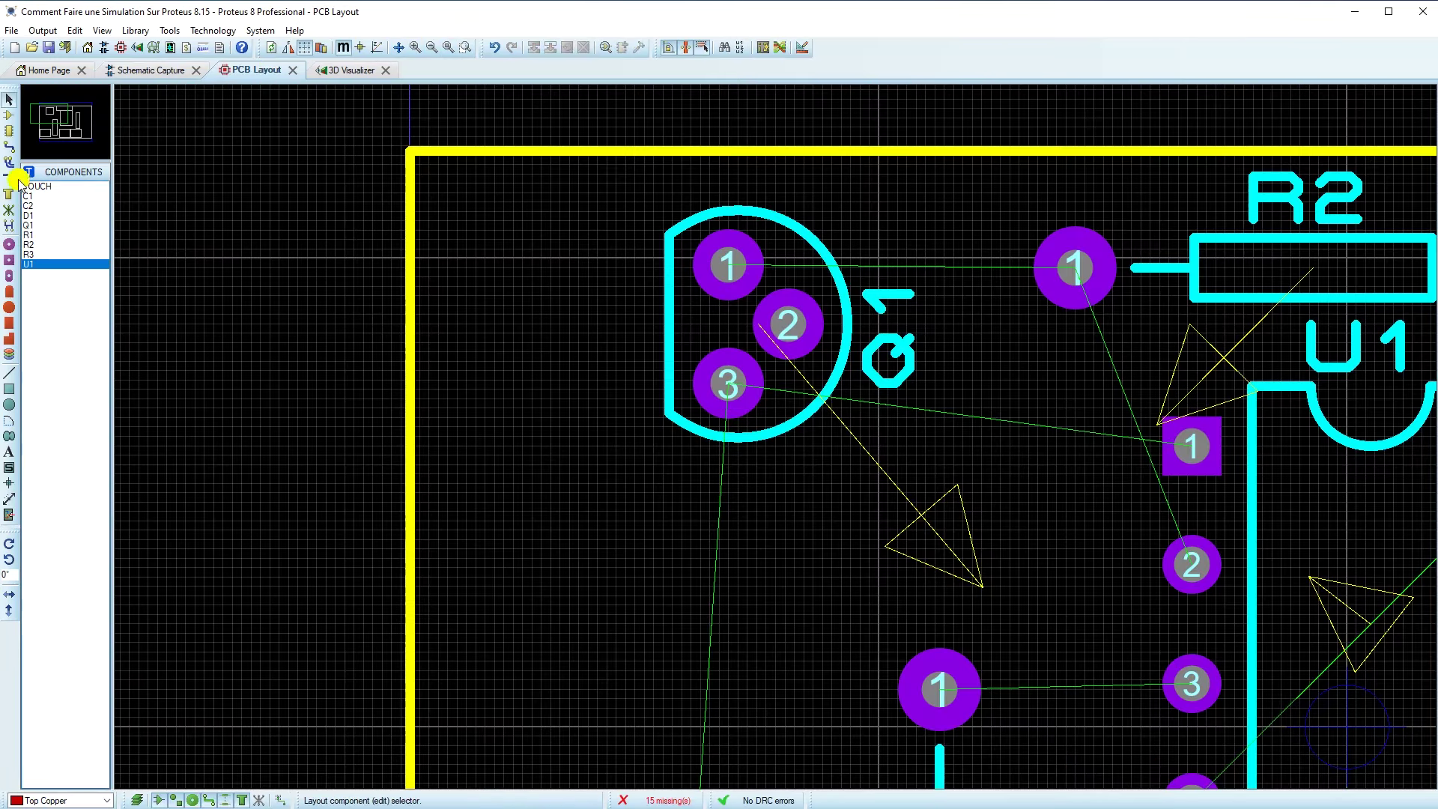
click(9, 114)
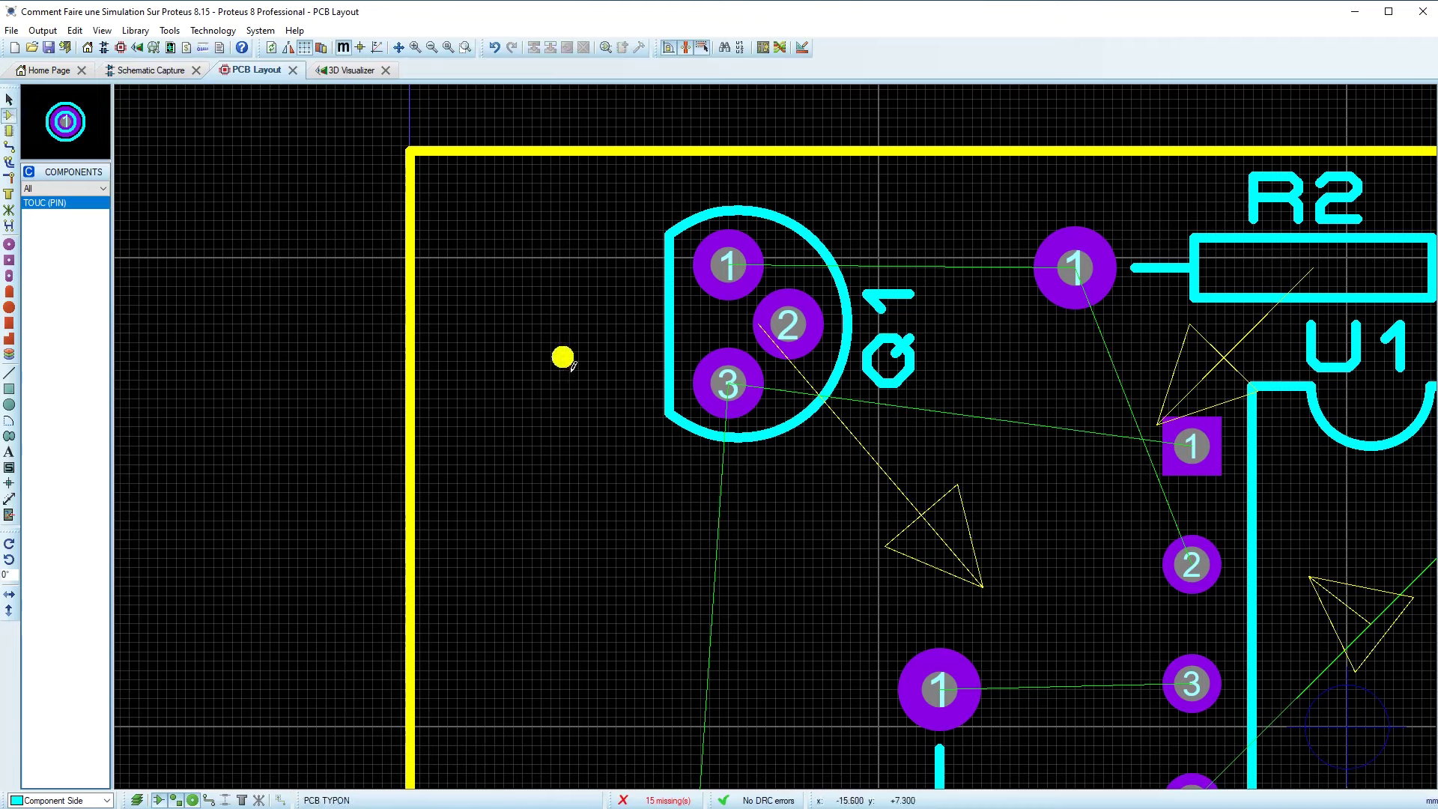
click(555, 357)
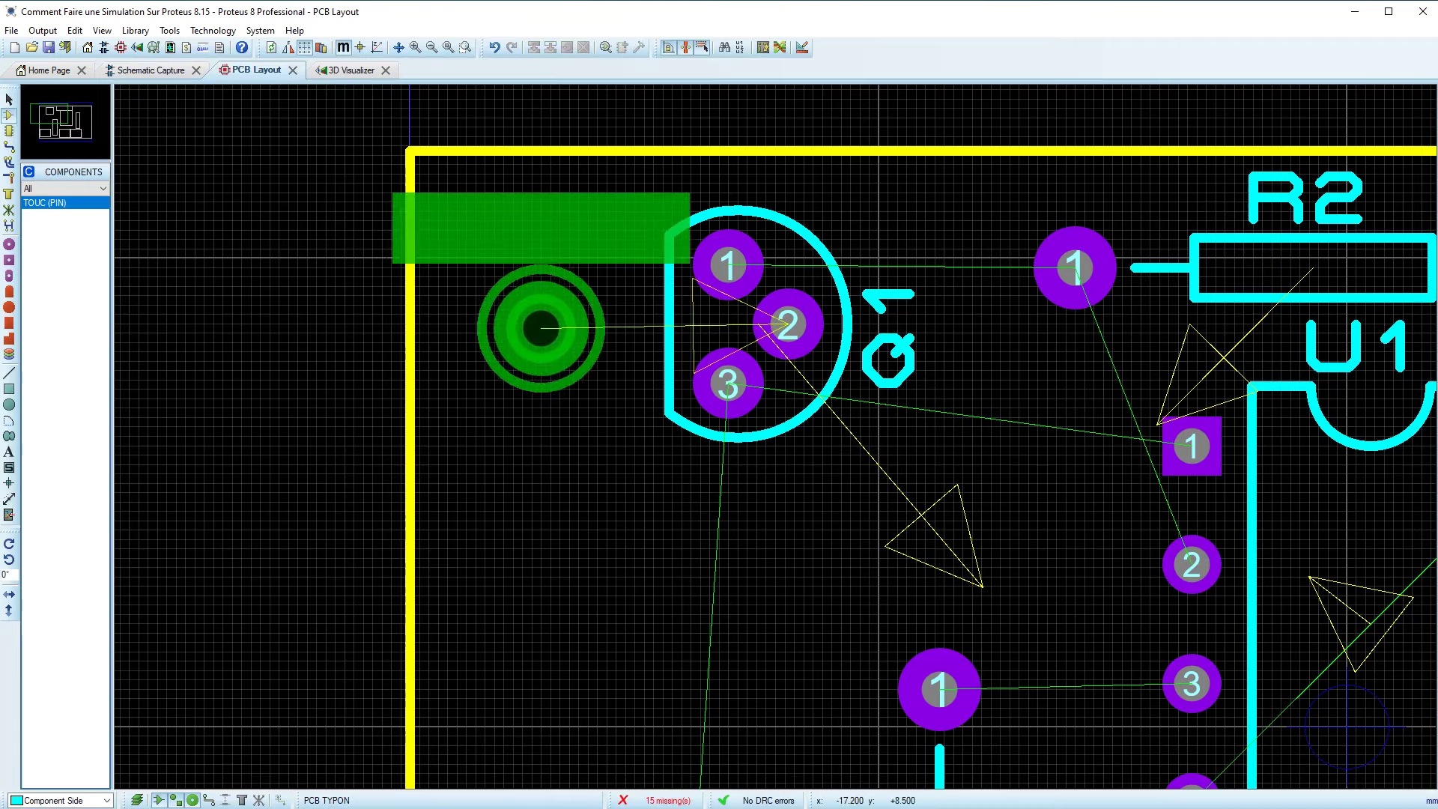
click(541, 328)
- Shift the TOUCH pin and Q1 together slightly down and to the right, and move the TOUCH label left, clear of Q1's outline
scroll(738, 432, down, 2)
drag(473, 232, 899, 517)
drag(814, 432, 852, 473)
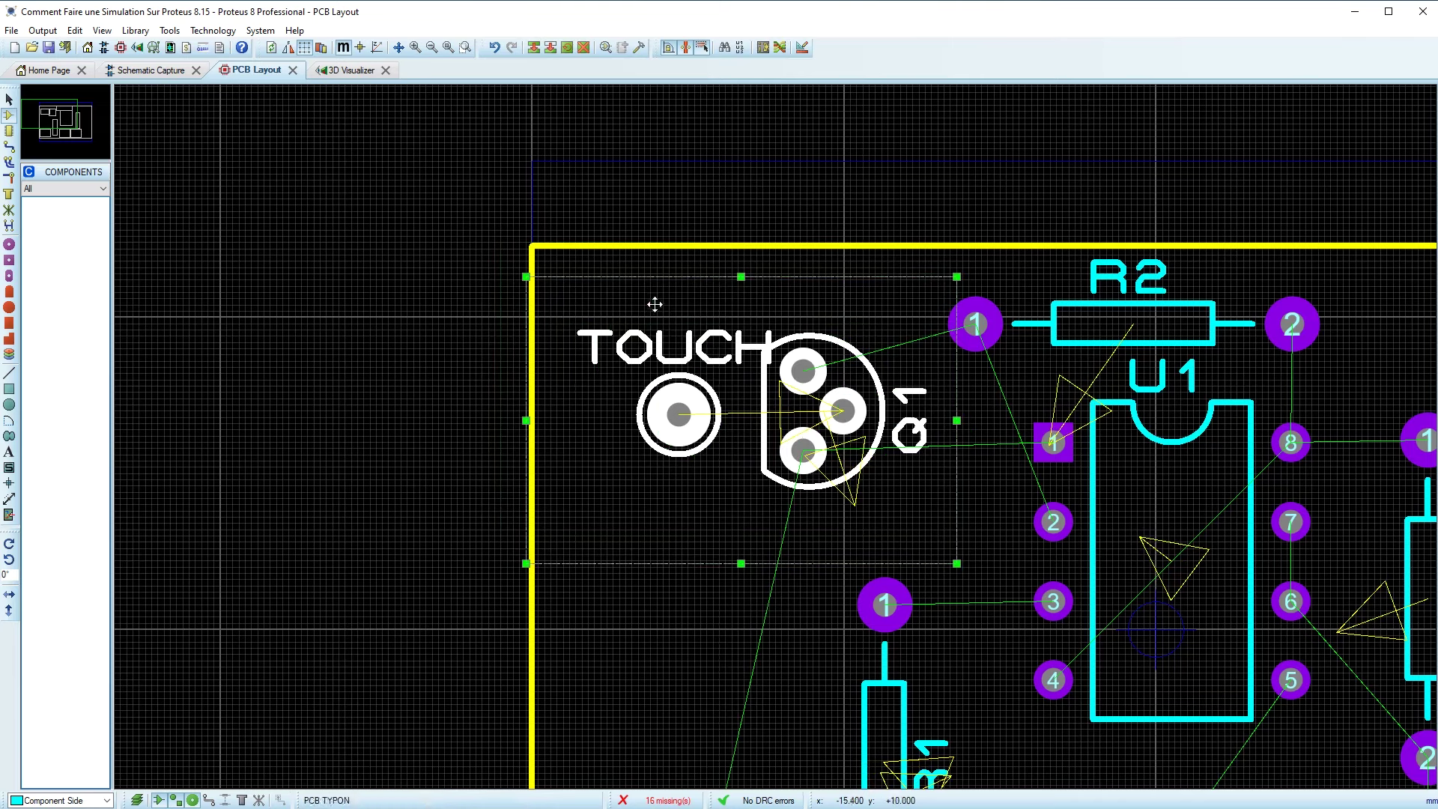
drag(572, 196, 624, 383)
click(676, 373)
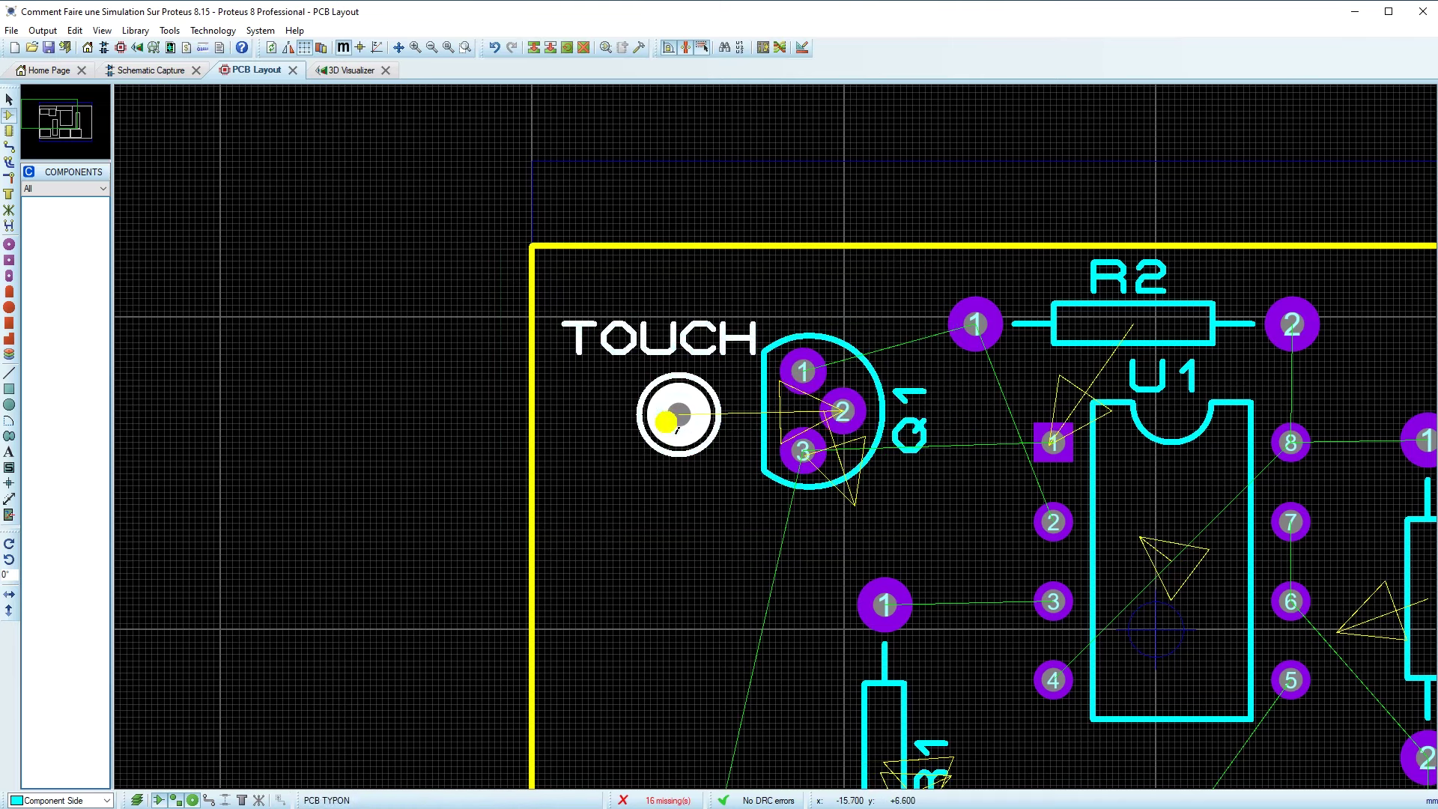
- Move the TOUCH pin with its label slightly down and closer to the left board edge, away from Q1
click(664, 658)
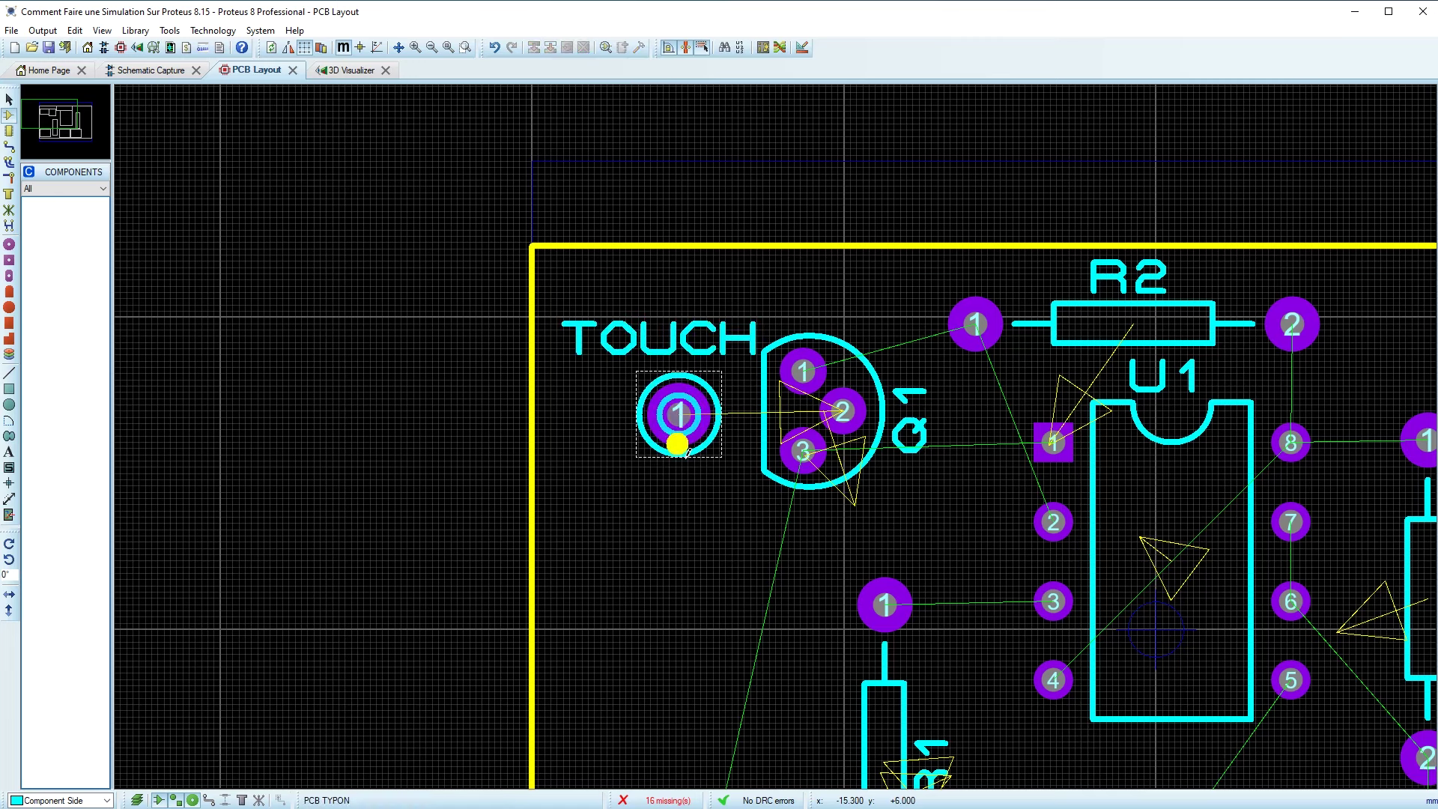
click(33, 119)
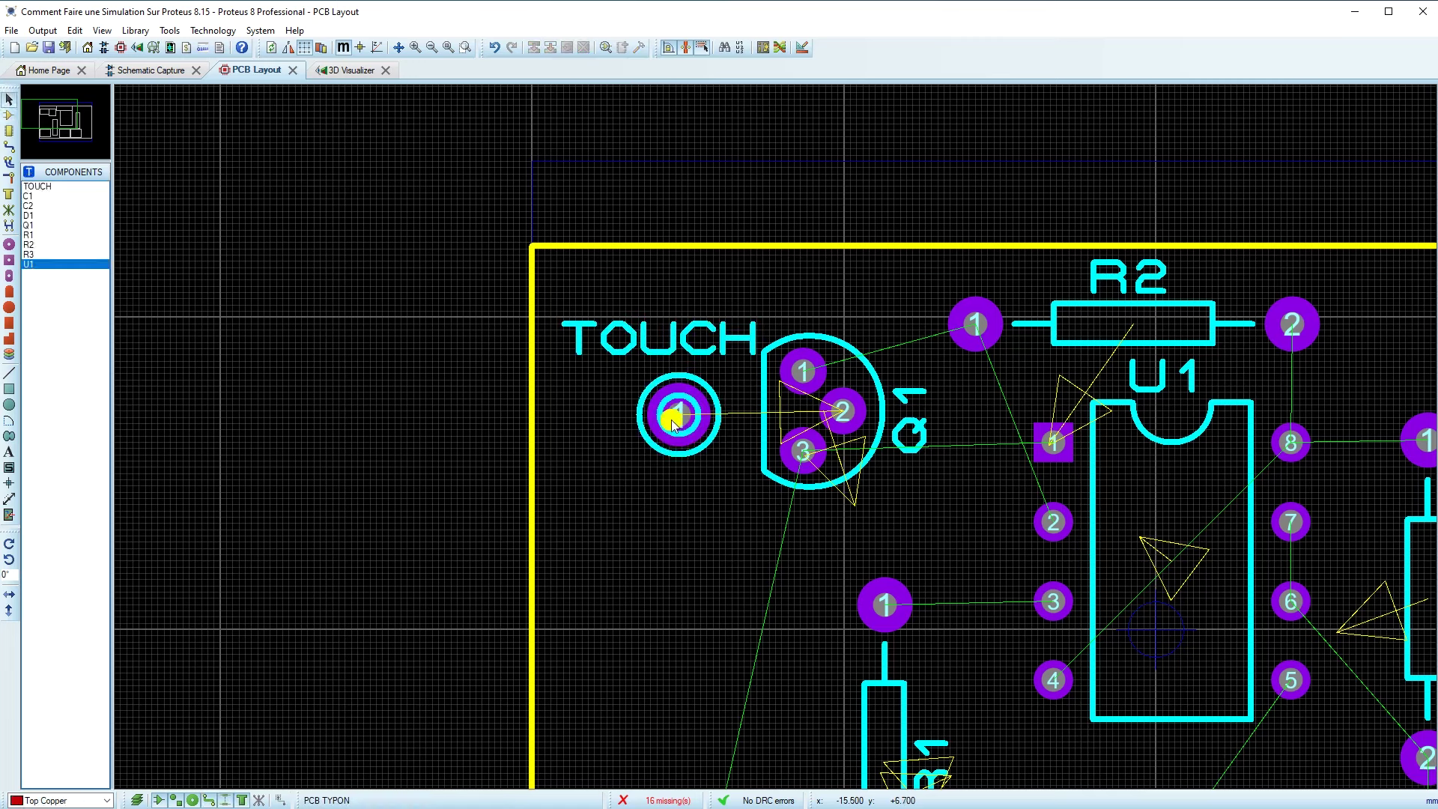
drag(491, 215, 784, 535)
mouse_move(704, 434)
mouse_down()
mouse_move(679, 486)
mouse_move(682, 450)
mouse_up()
click(759, 577)
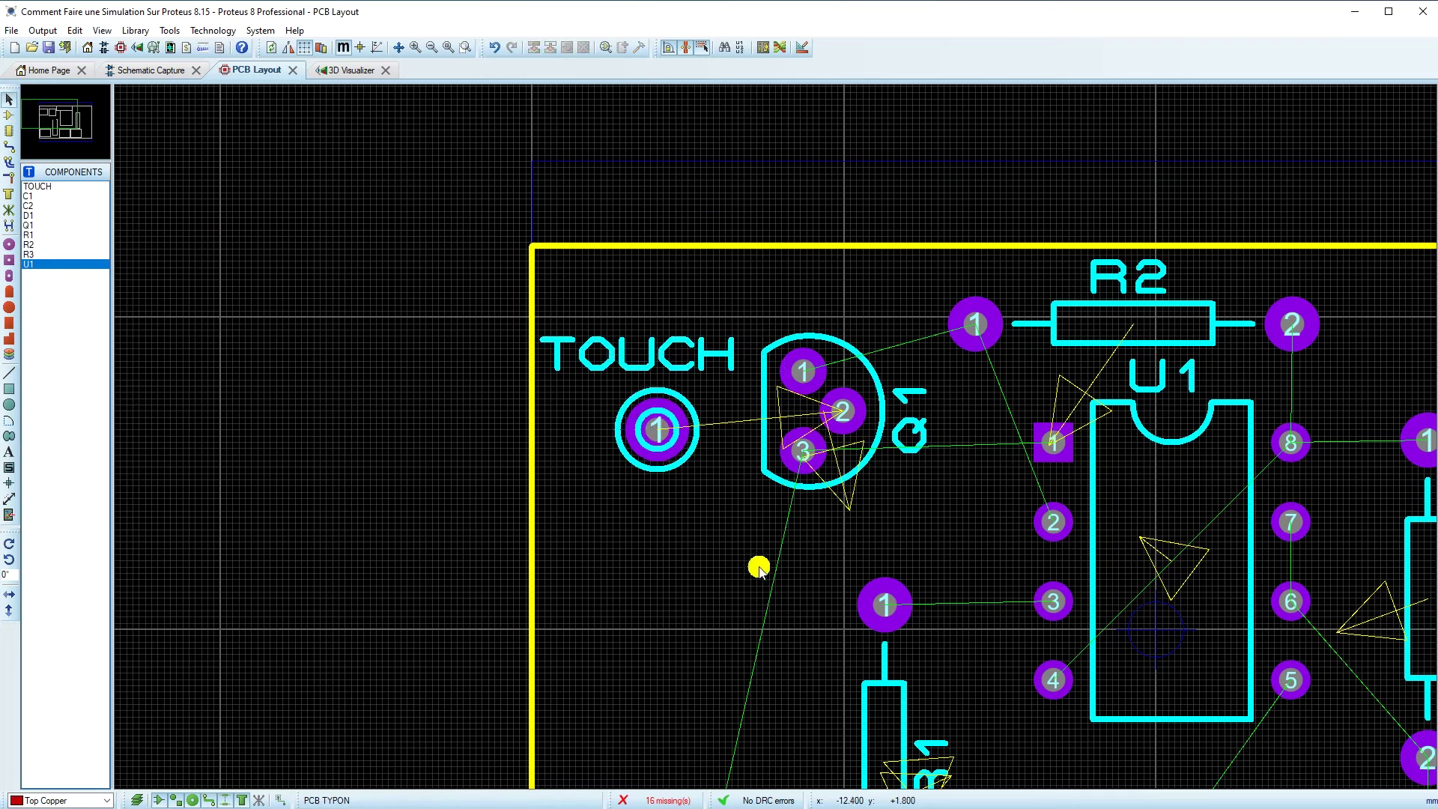
- Set up bottom copper track routing with the DEFAULT trace style widened to 60th, updating the defaults
click(449, 47)
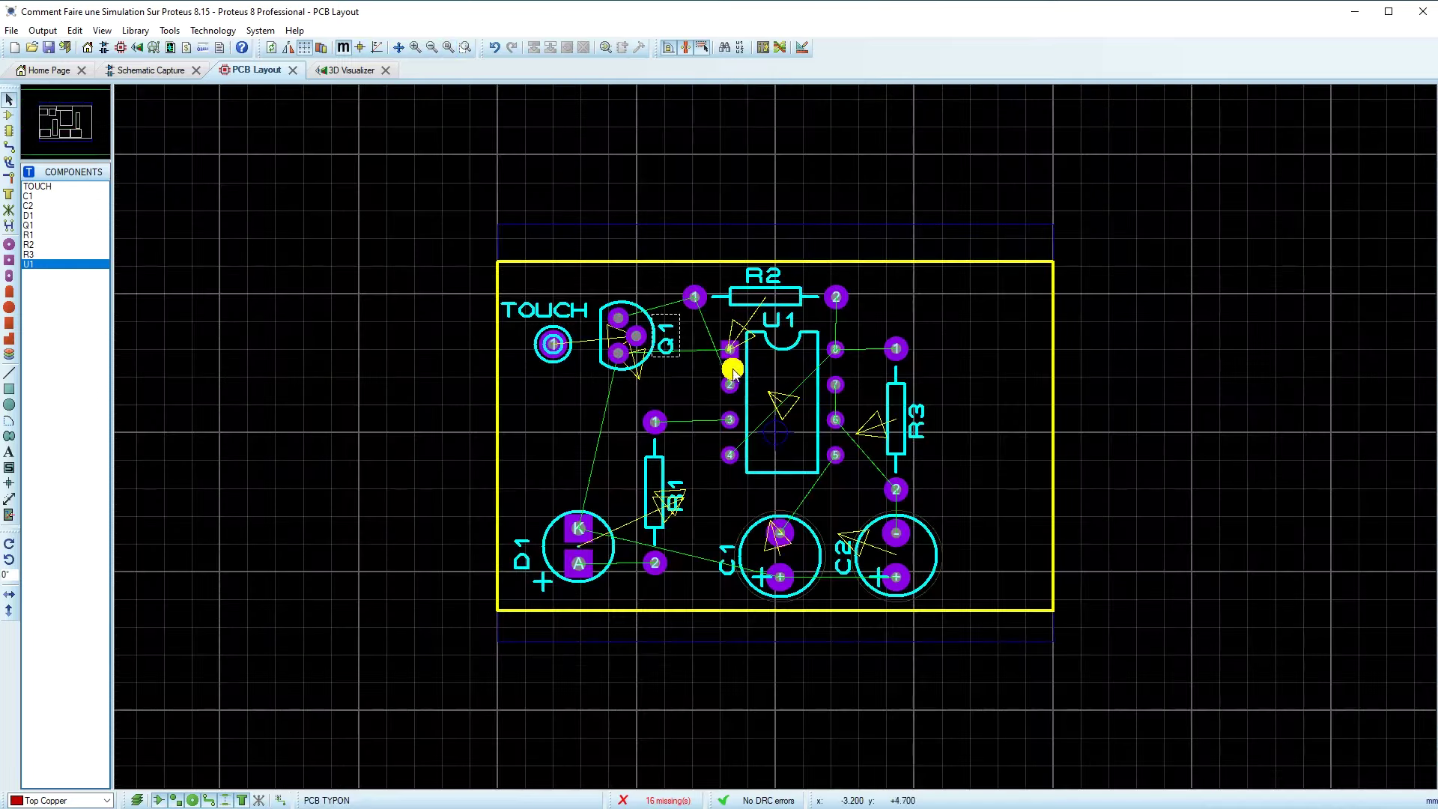
click(464, 47)
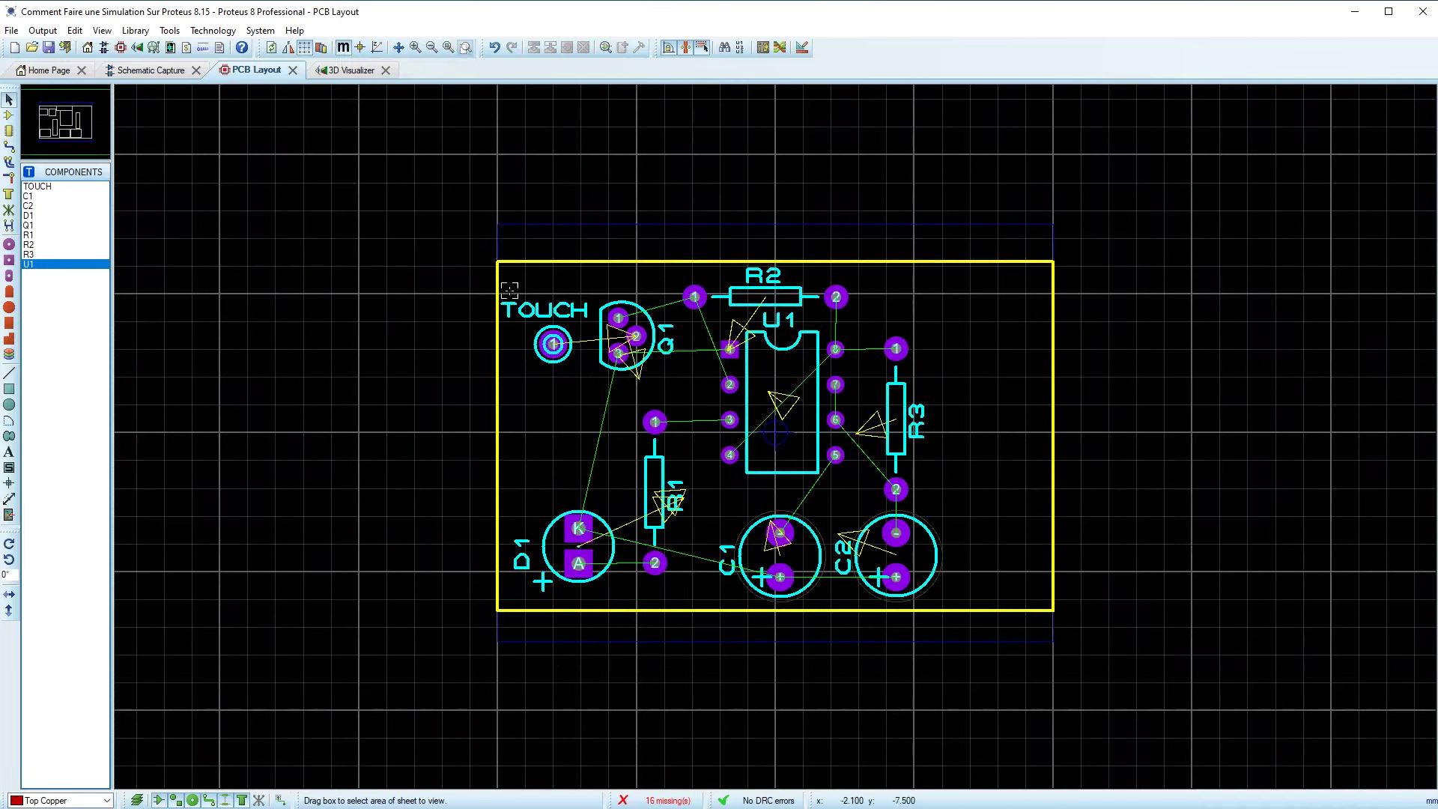
drag(449, 228, 1105, 663)
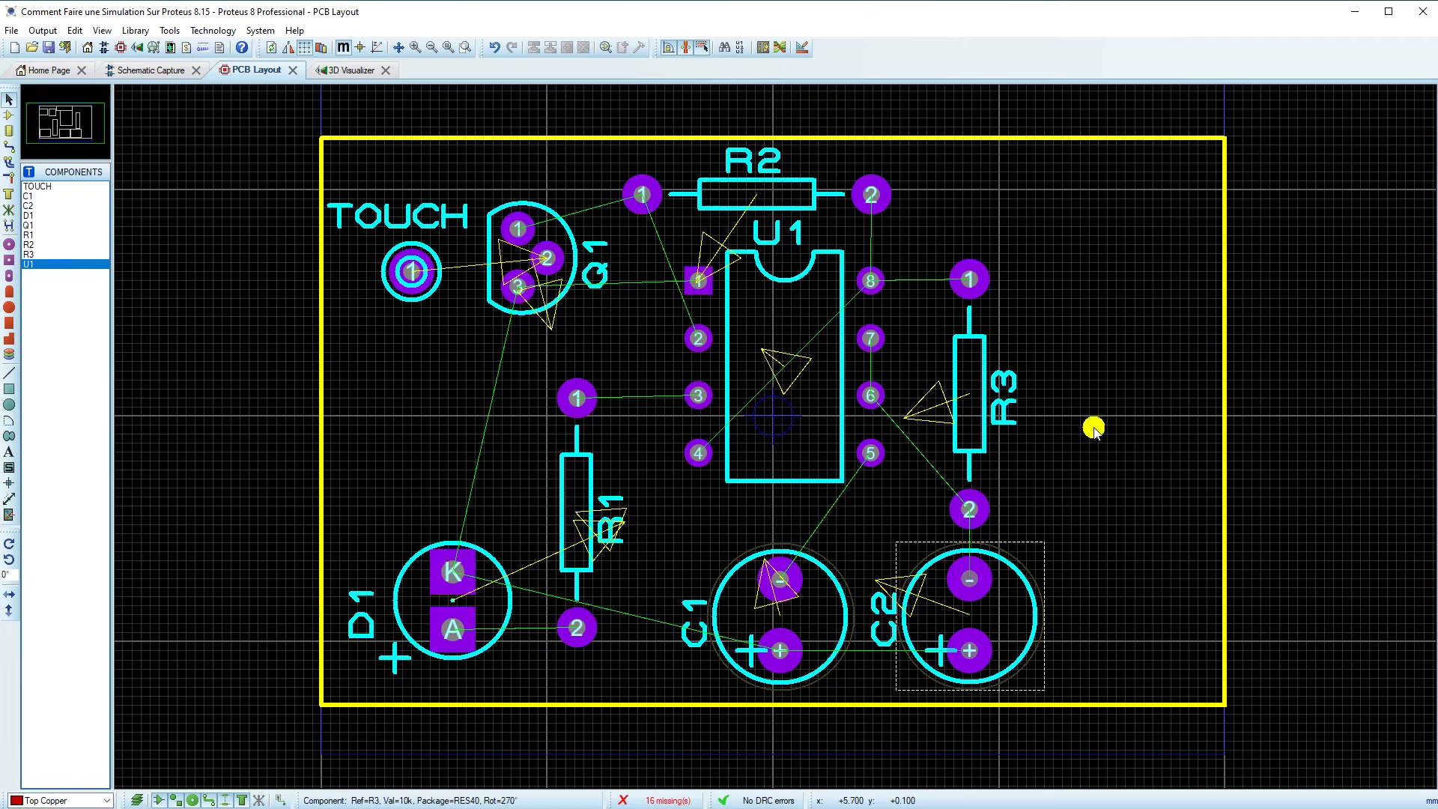
click(8, 148)
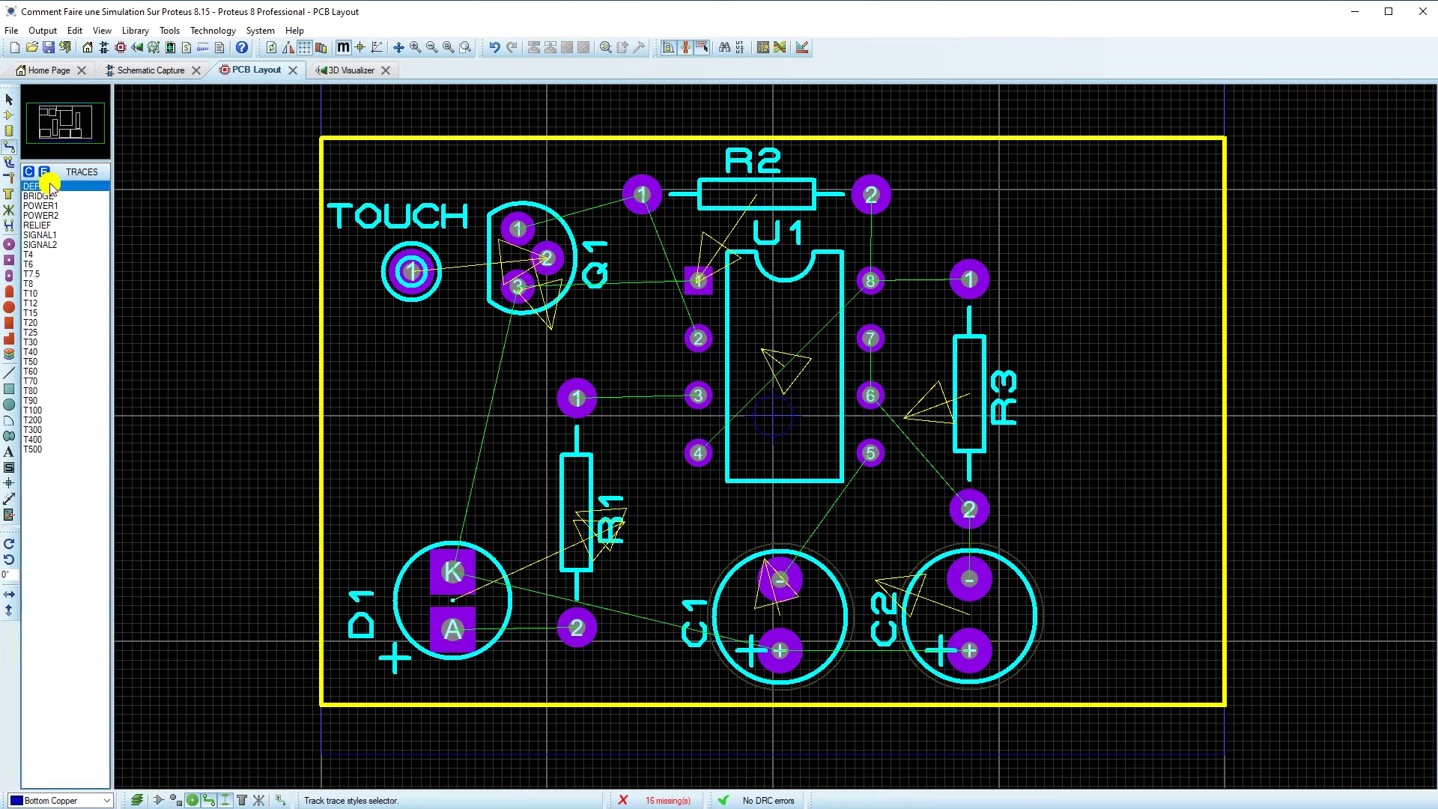
drag(31, 290, 38, 371)
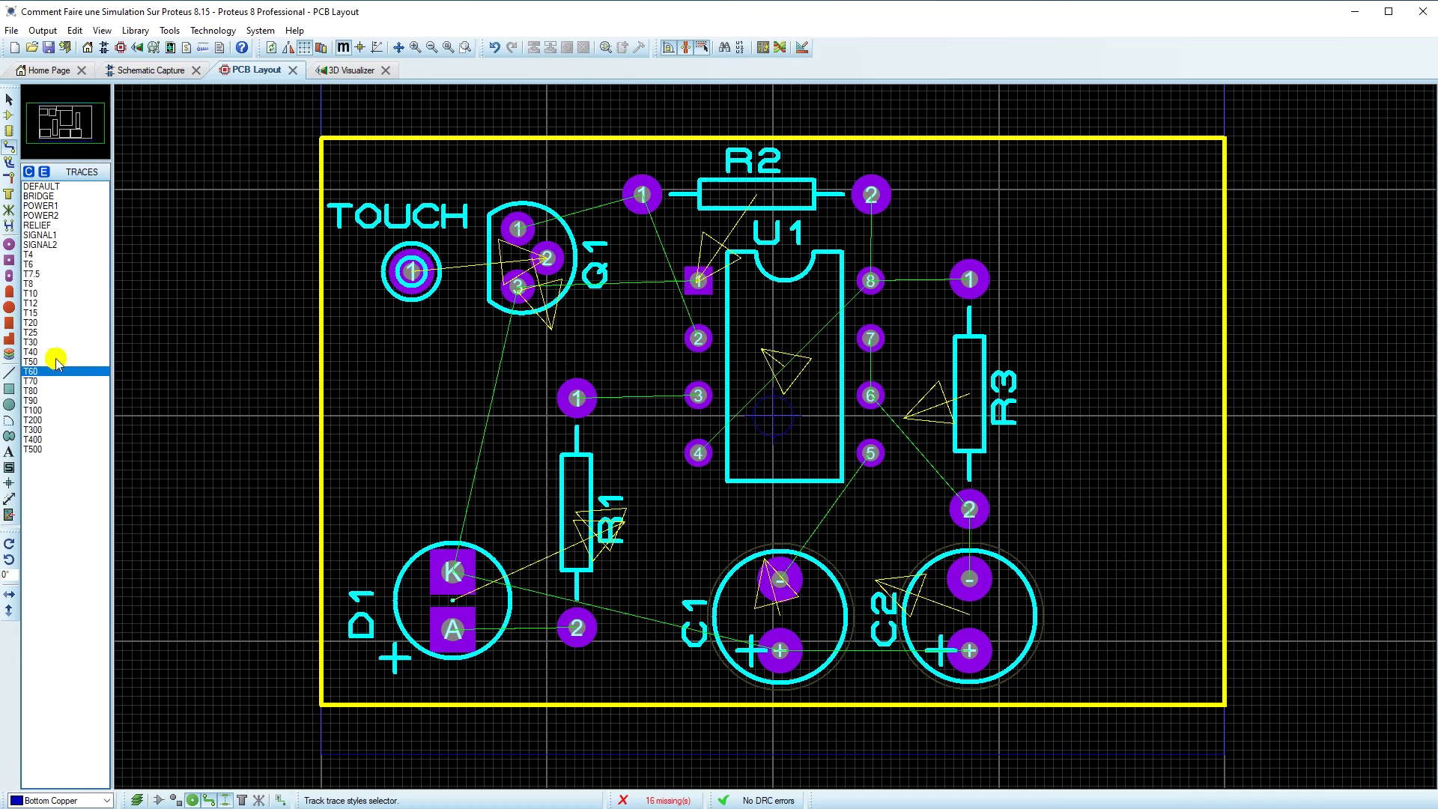
click(33, 185)
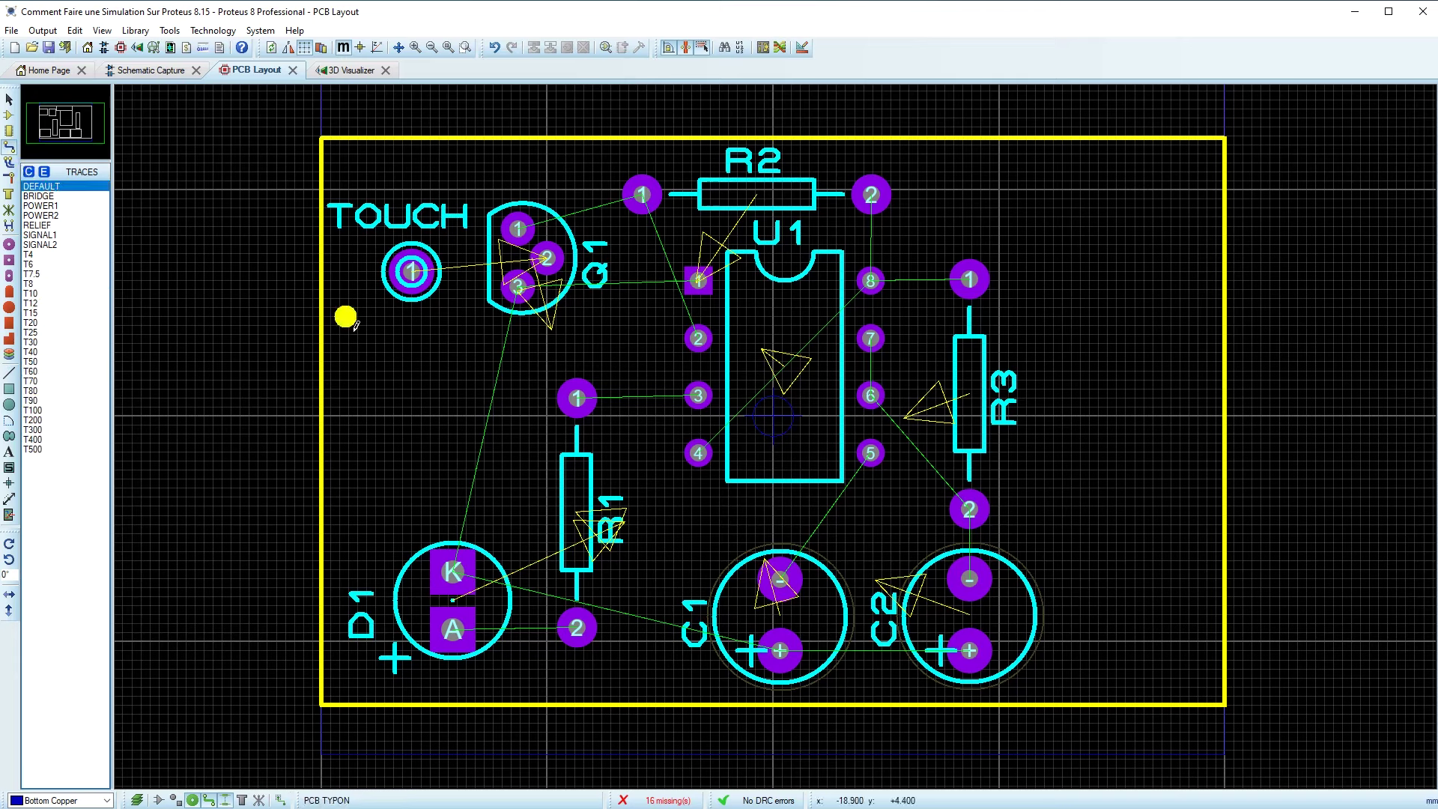
click(47, 171)
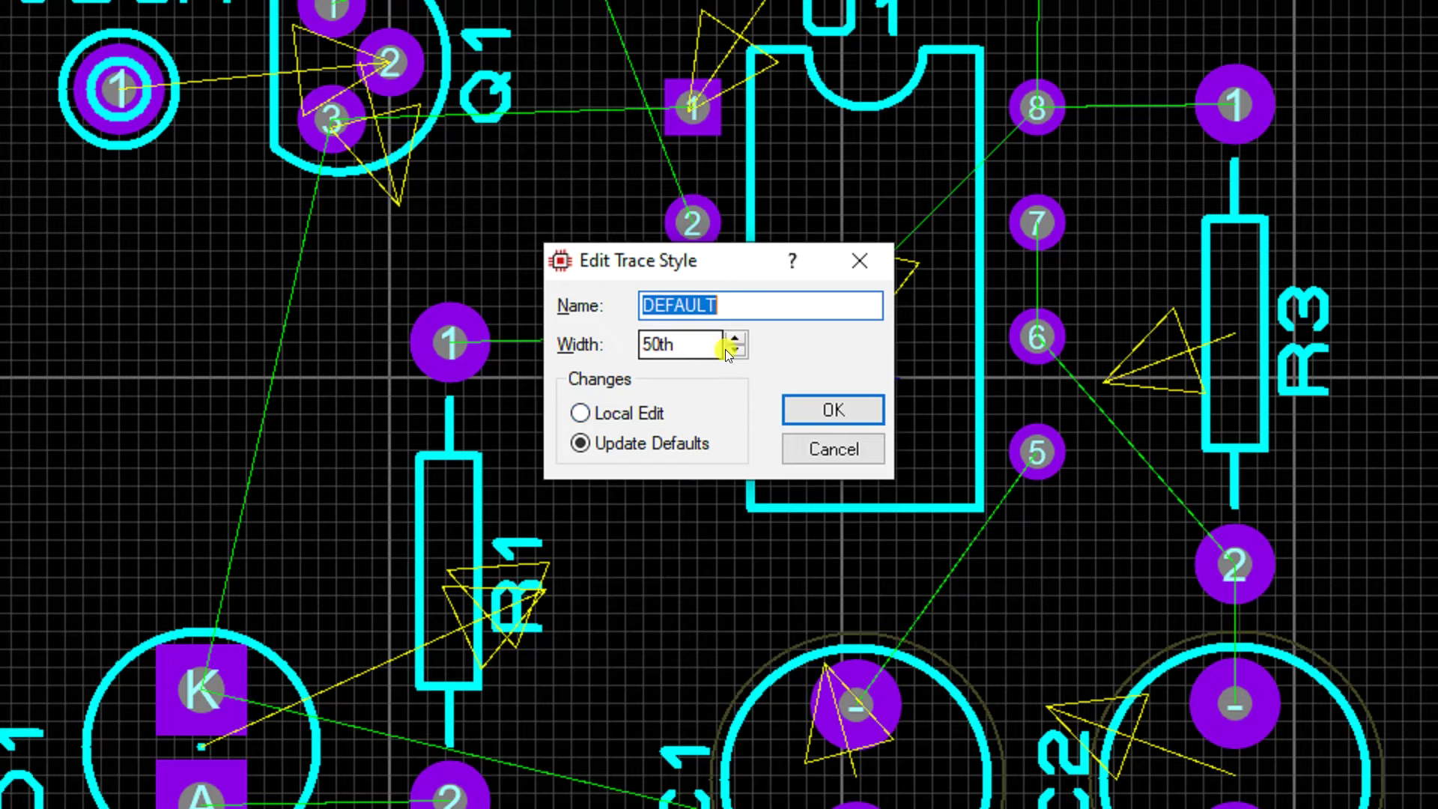
click(736, 341)
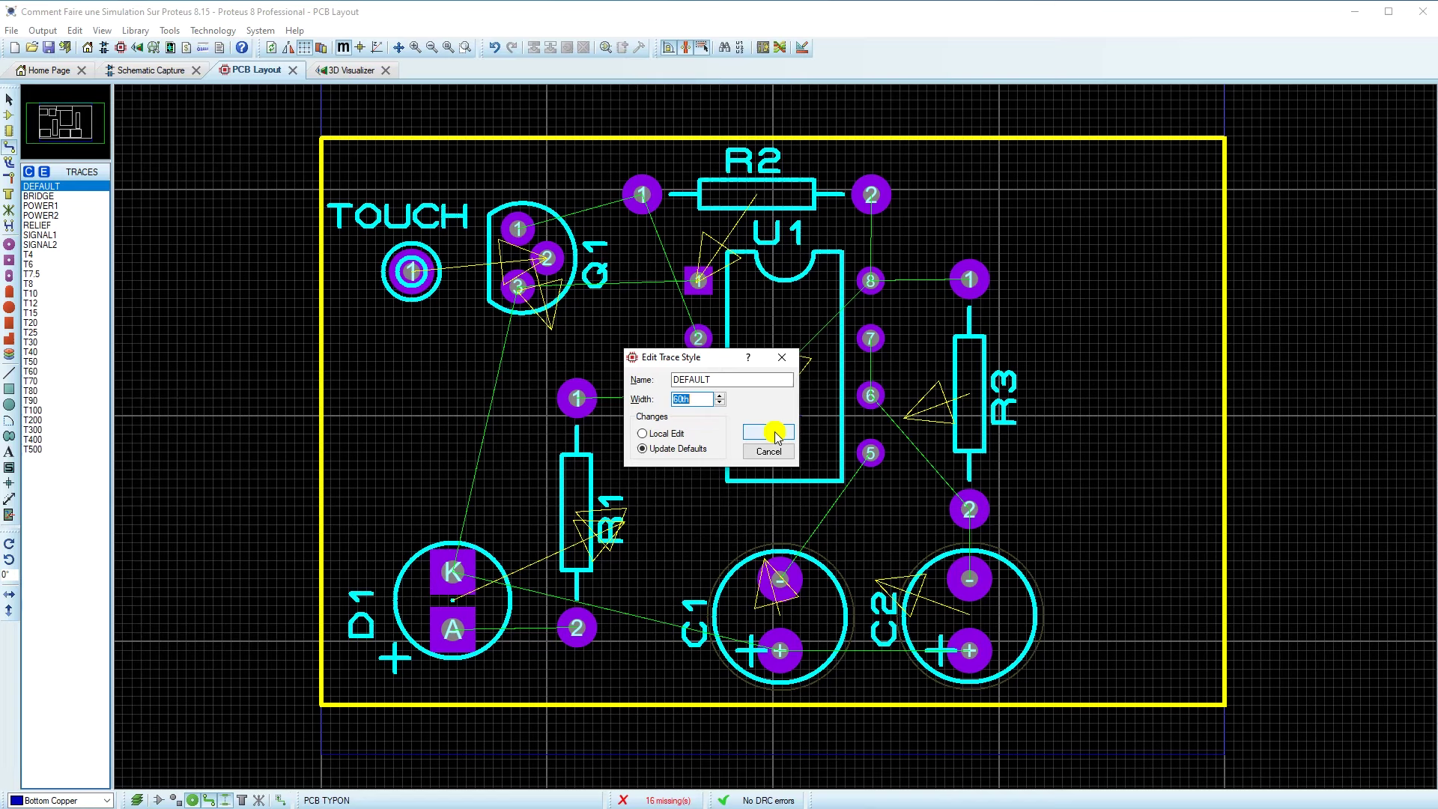
click(845, 414)
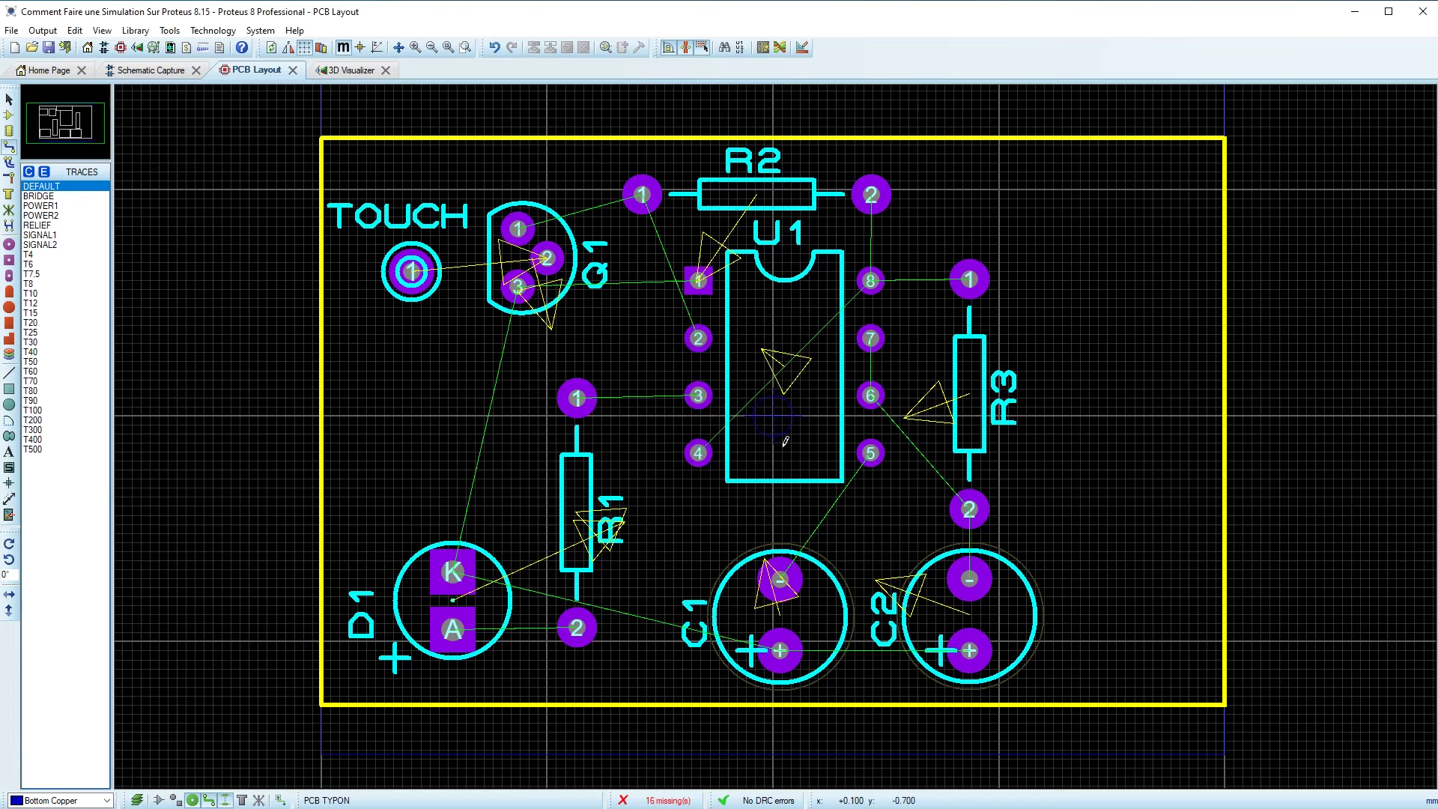
- Route bottom copper traces from U1 pin 3 to R1 pin 1 and from R1 pin 2 to D1's anode A
click(698, 395)
click(580, 396)
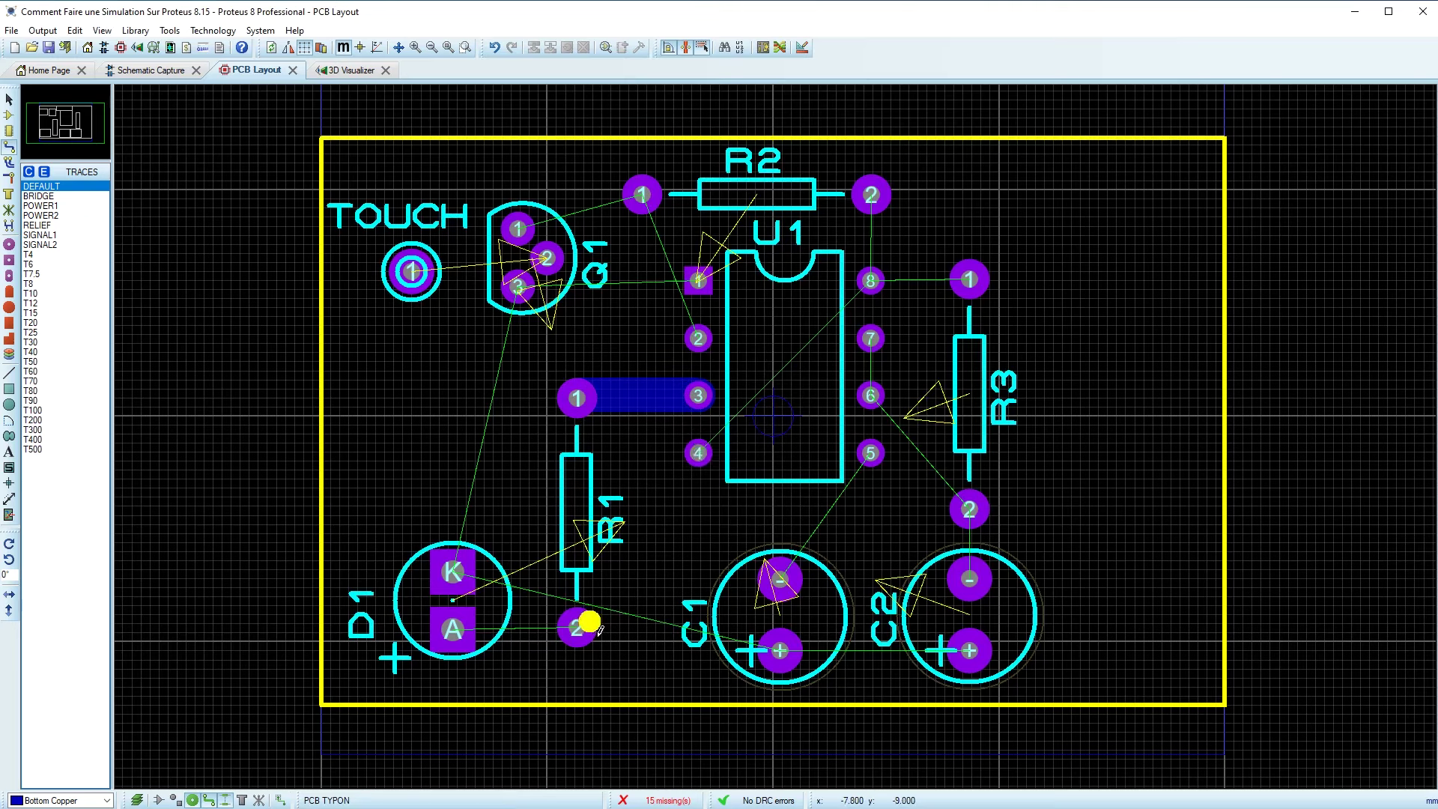
click(578, 627)
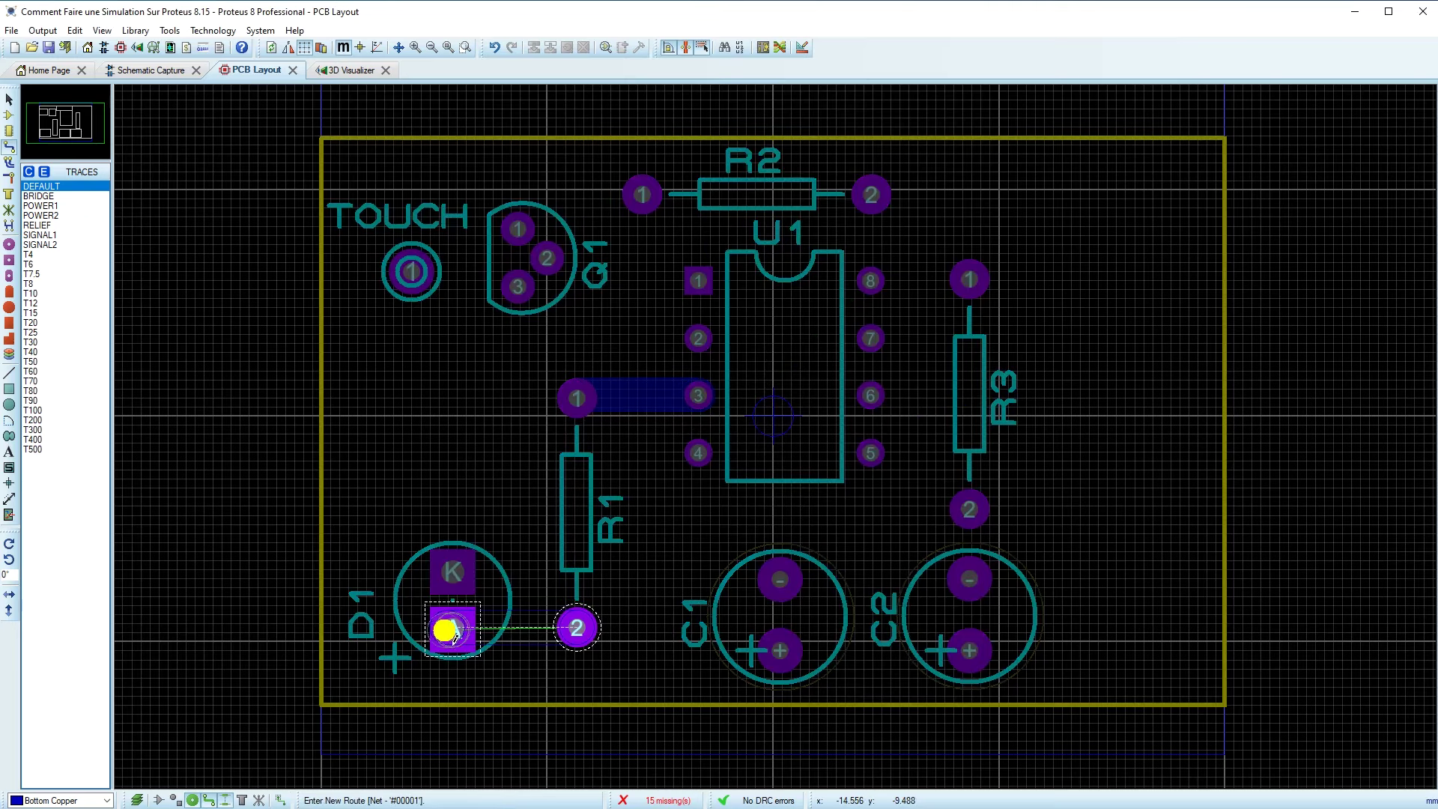
click(461, 639)
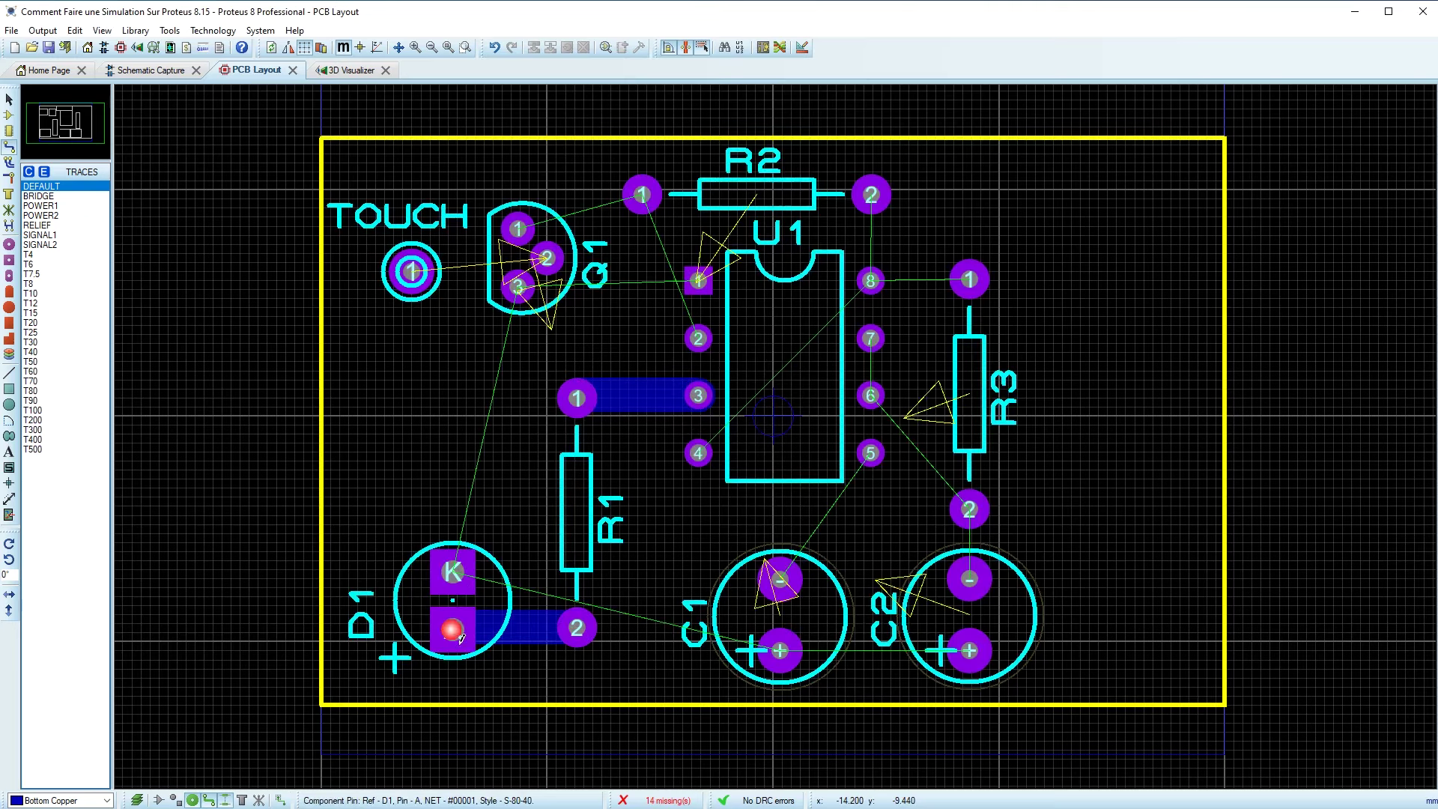
- Route traces from D1's cathode K to C1's positive pad and from C1's negative pad to U1 pin 5
click(453, 572)
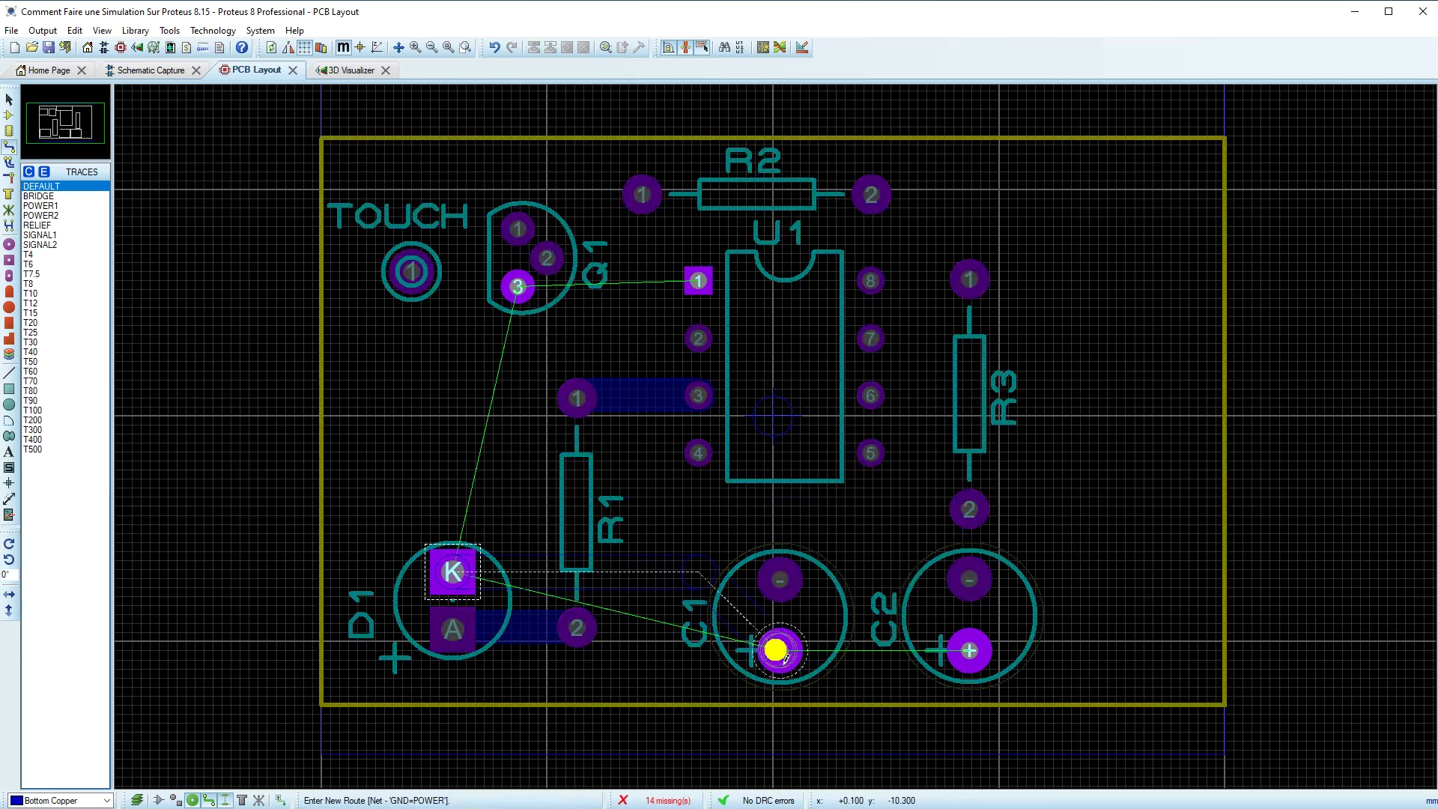
click(779, 652)
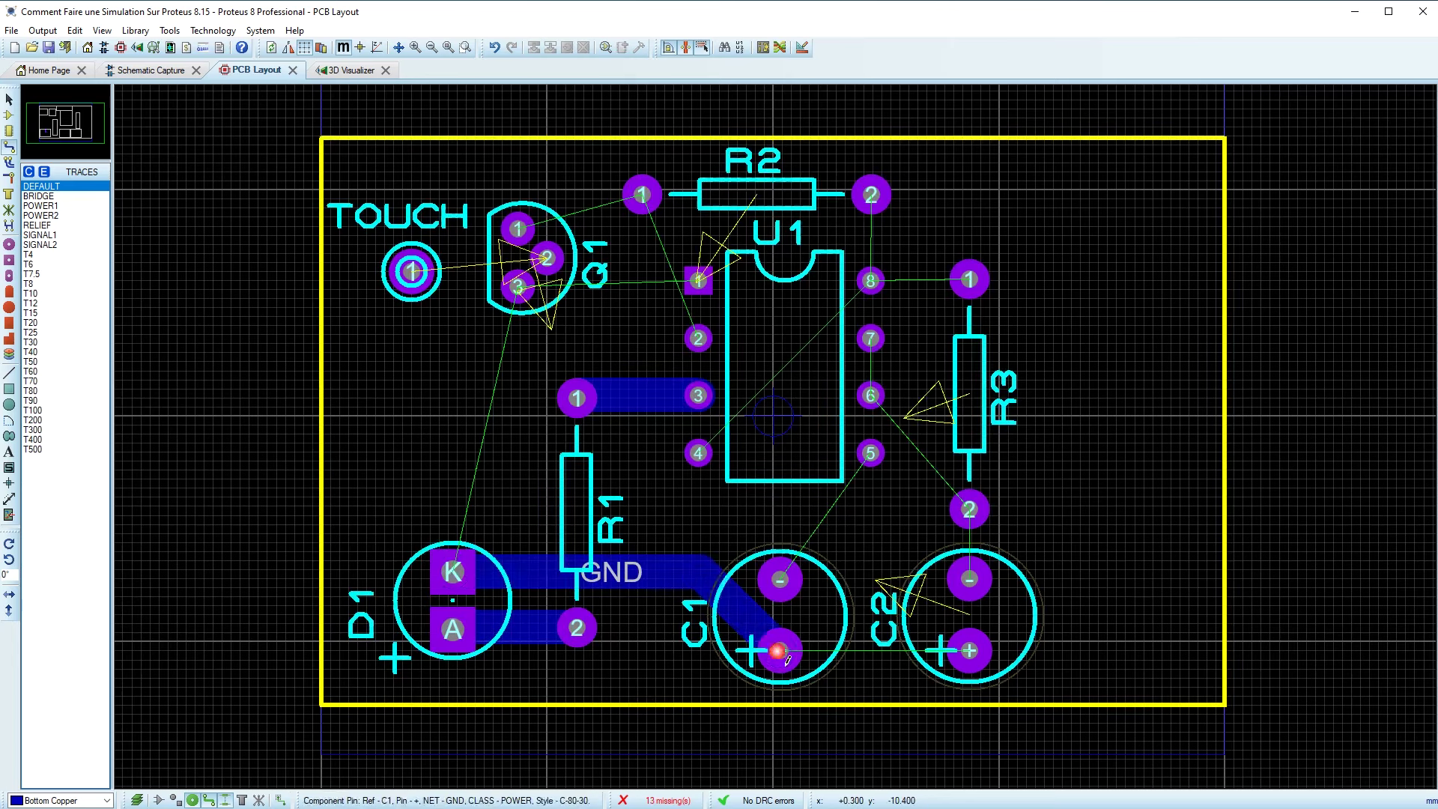
click(781, 580)
click(871, 452)
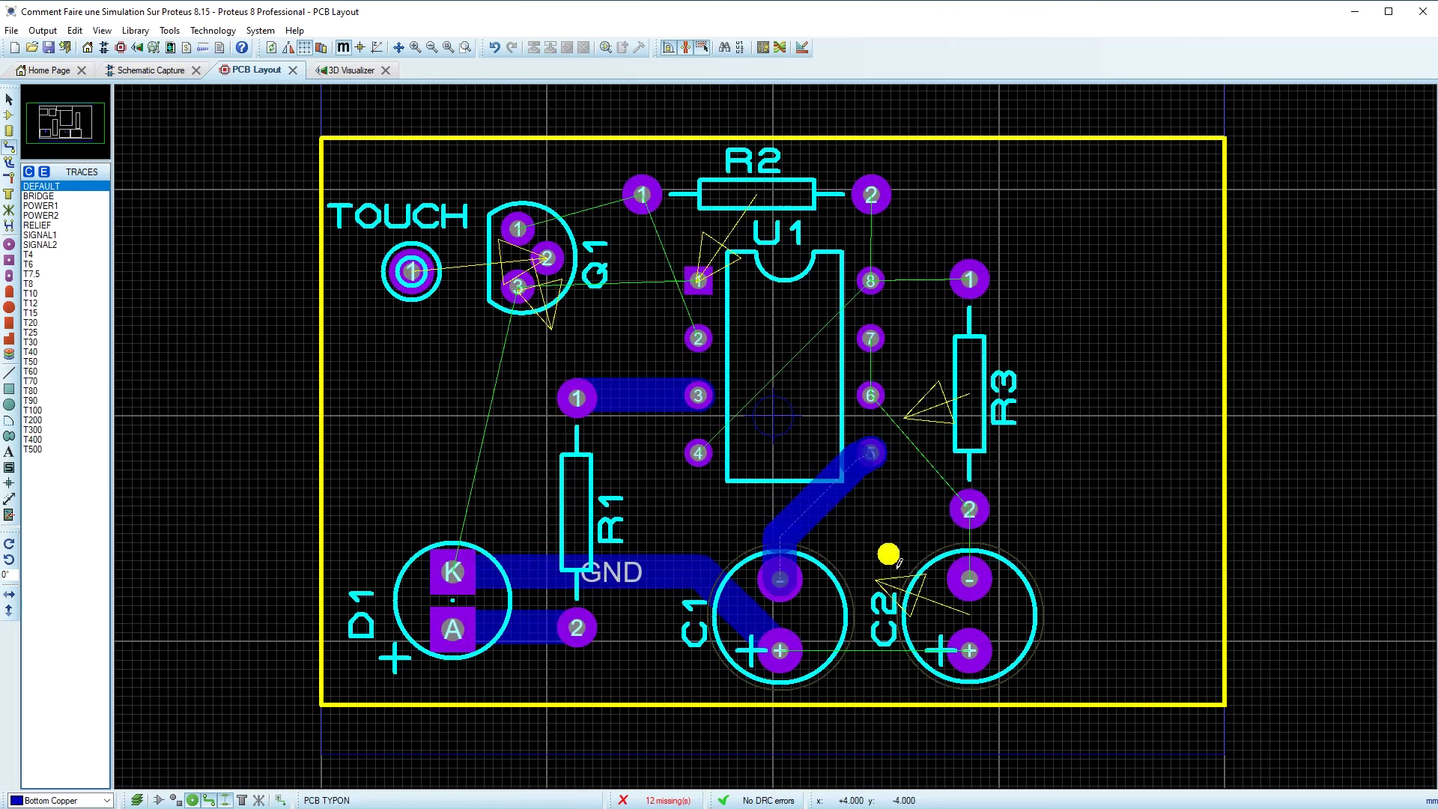
- Route a trace from R3 pin 2 to U1 pins 6 and 7, and another between the positive pads of C2 and C1
click(969, 509)
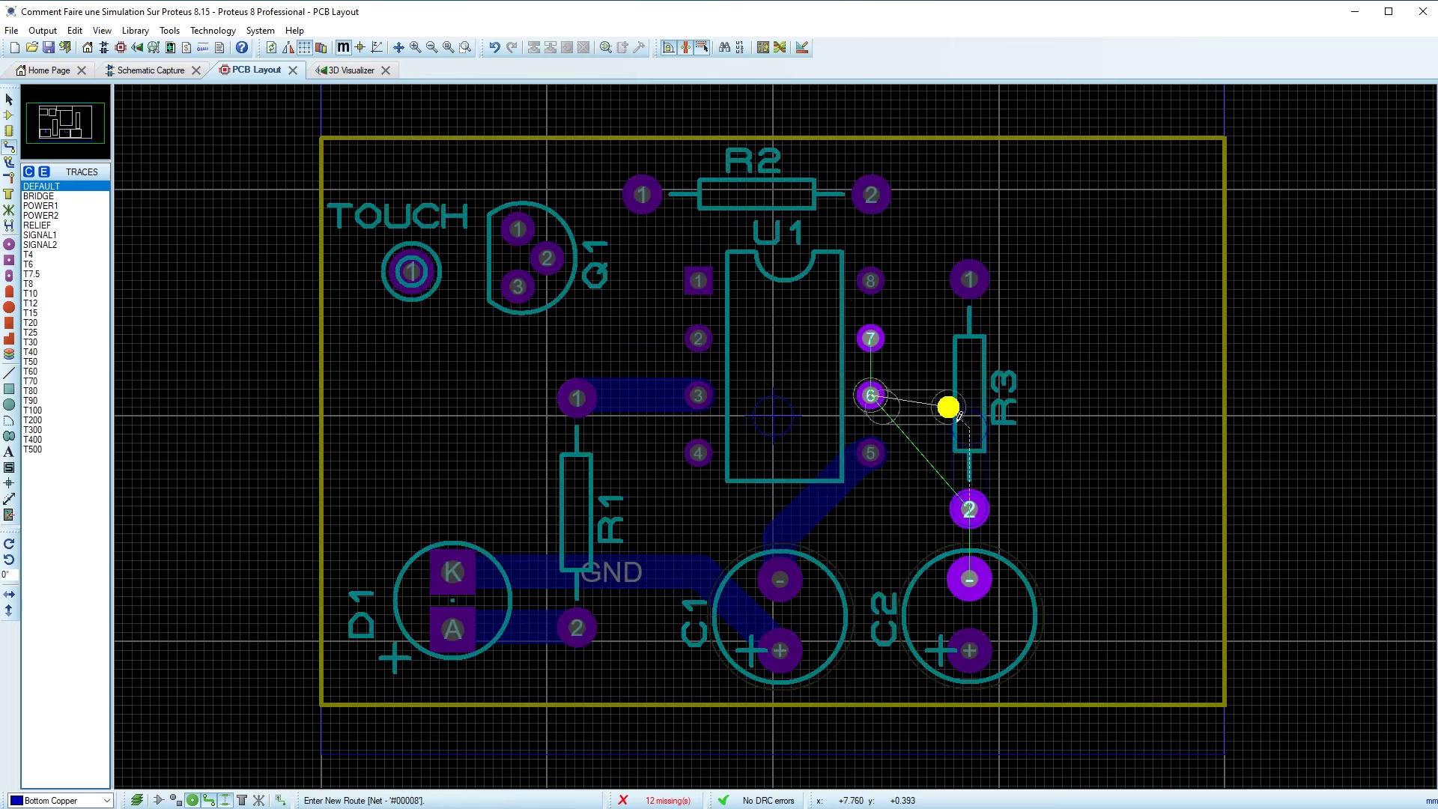
click(950, 409)
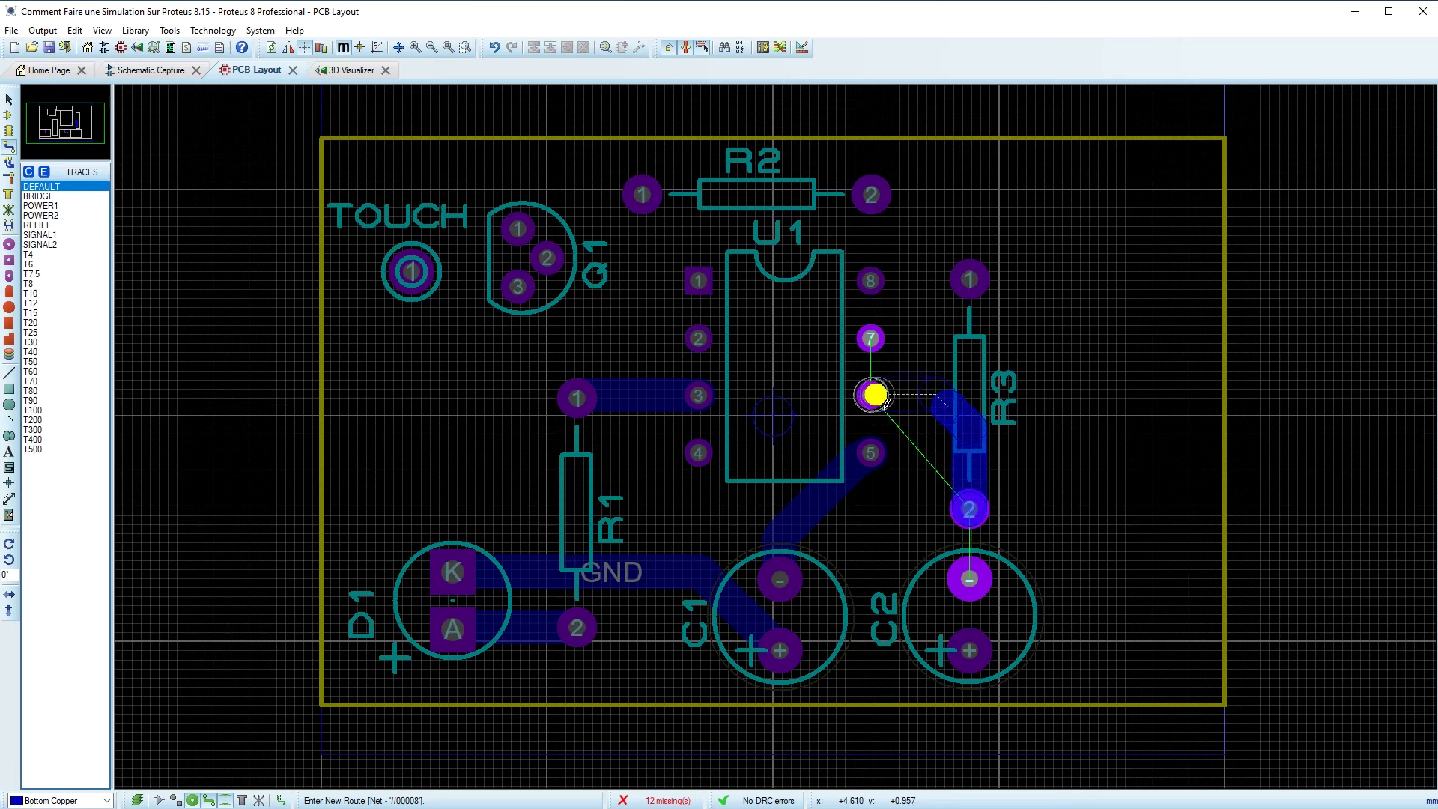
click(880, 403)
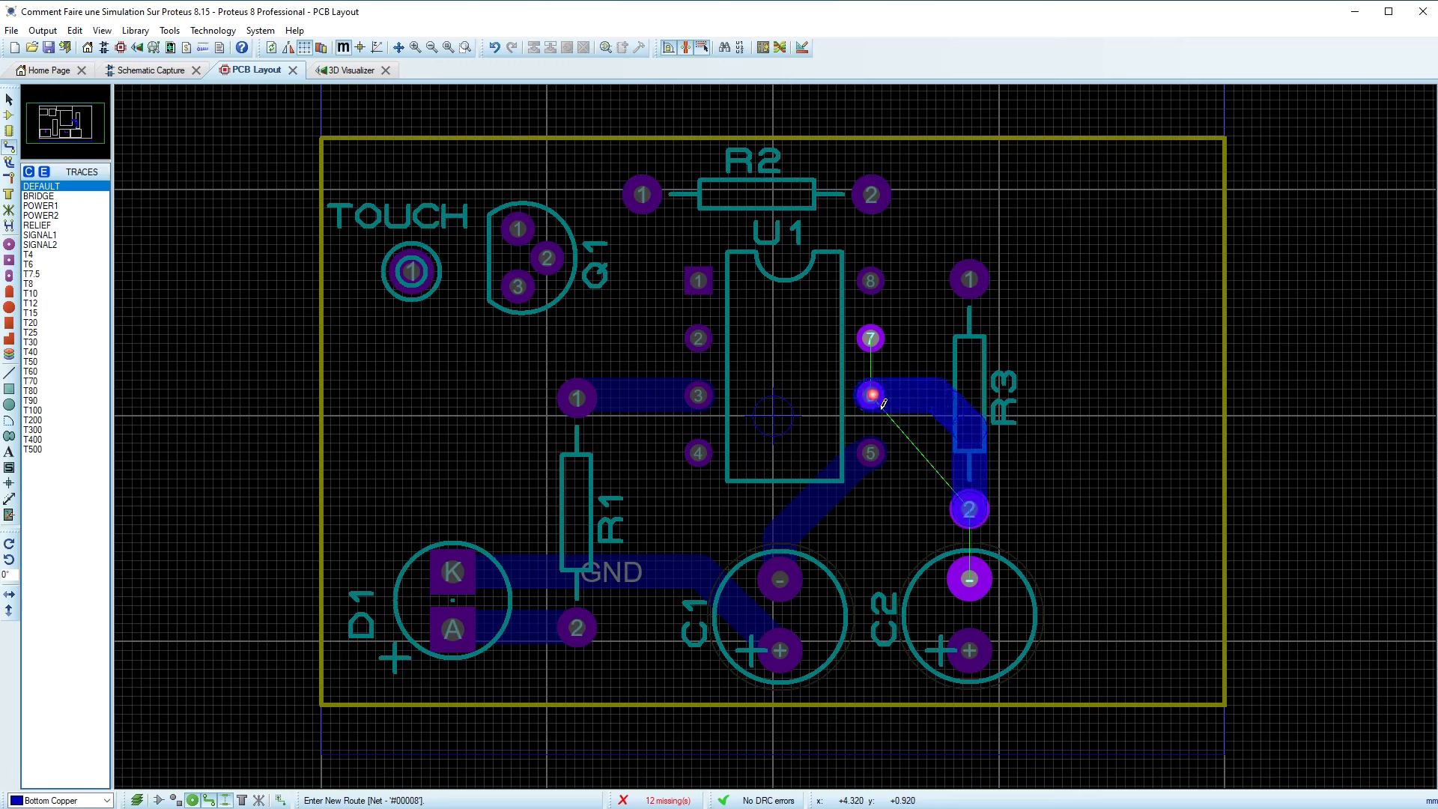
click(974, 652)
click(781, 651)
- Route a VCC trace from U1 pin 4 to U1 pin 8, bending up between the two pin rows inside U1's outline
click(870, 281)
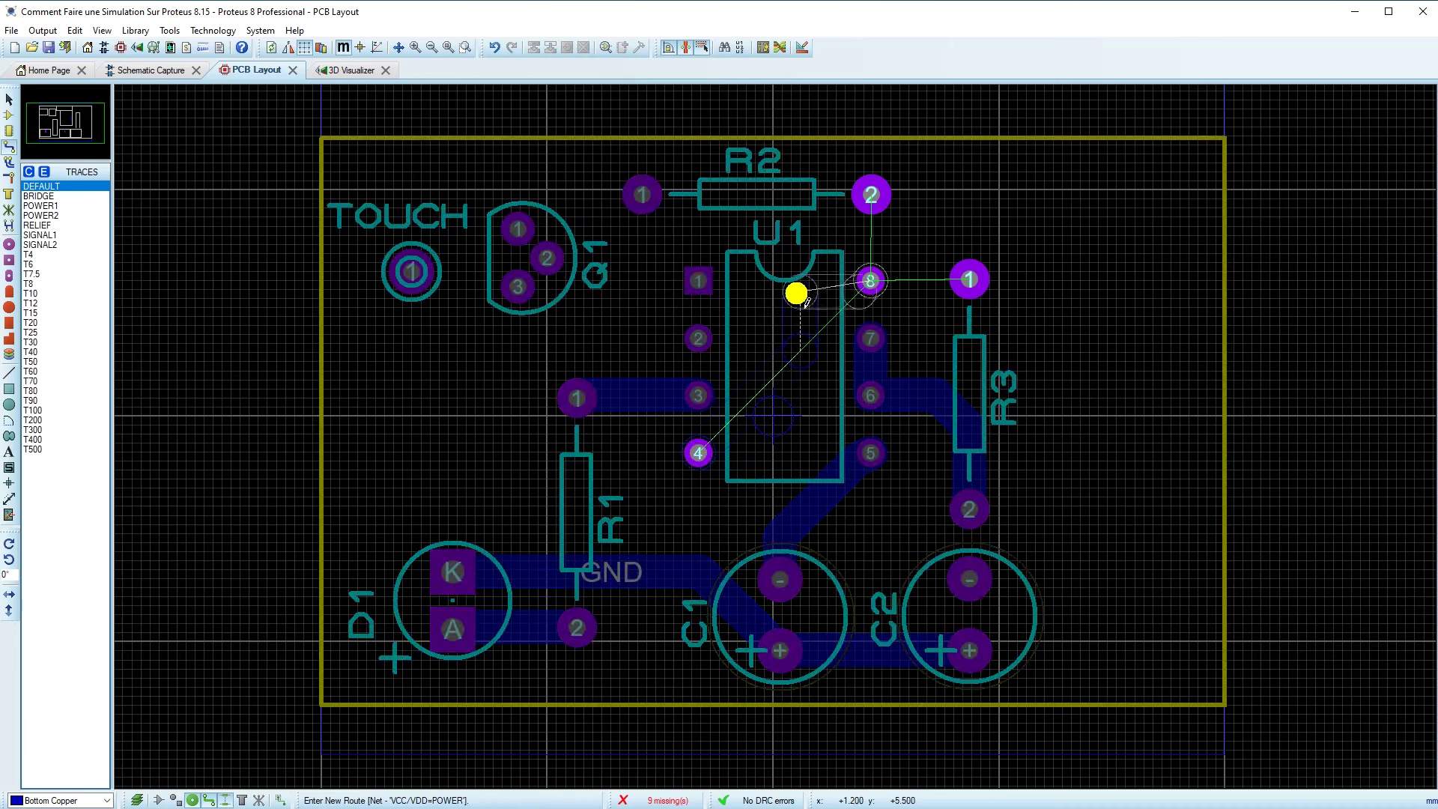
click(796, 296)
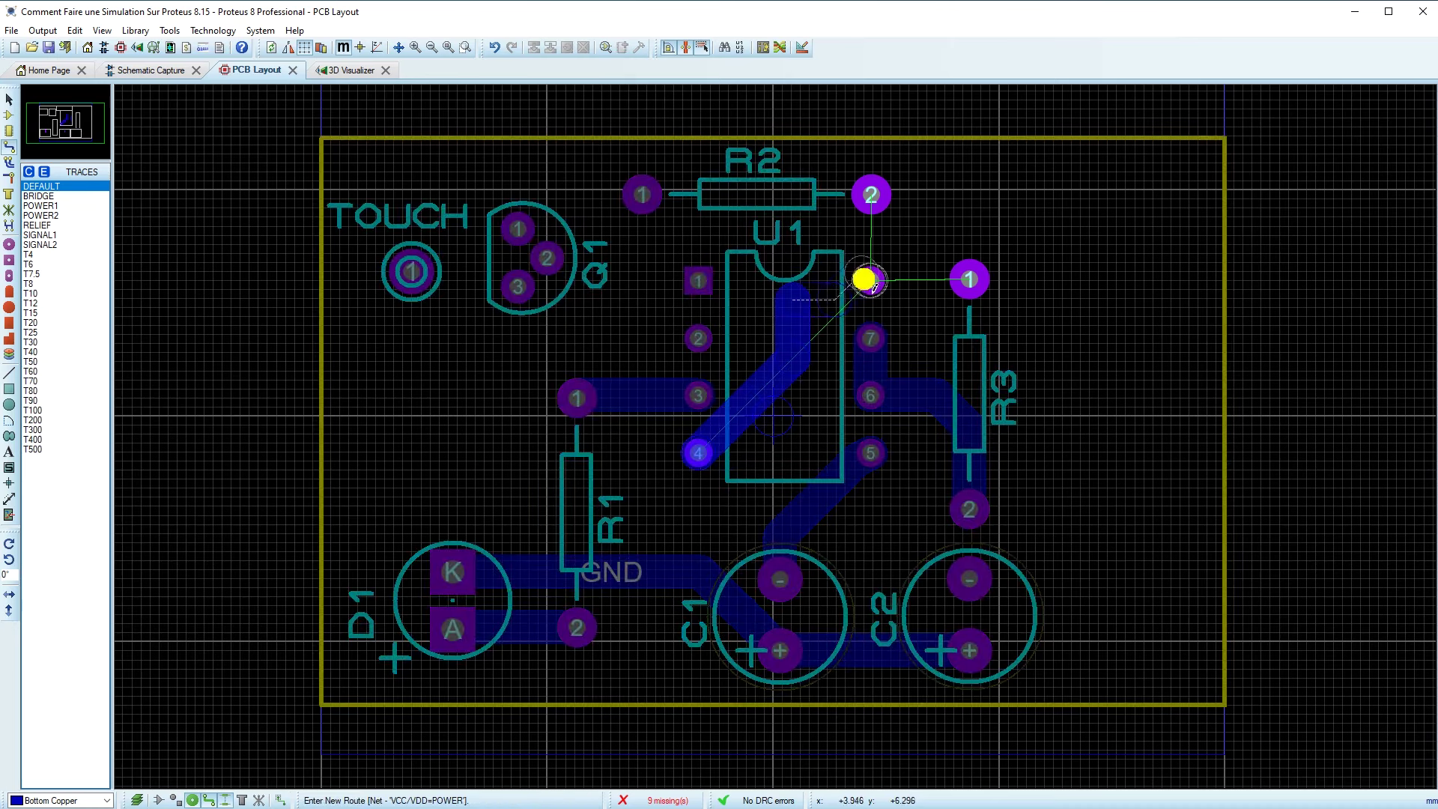
scroll(856, 278, down, 1)
click(786, 438)
- Connect U1 pin 8 to R3 pin 1 and R2 pin 2 with VCC traces
click(785, 438)
click(851, 437)
click(785, 382)
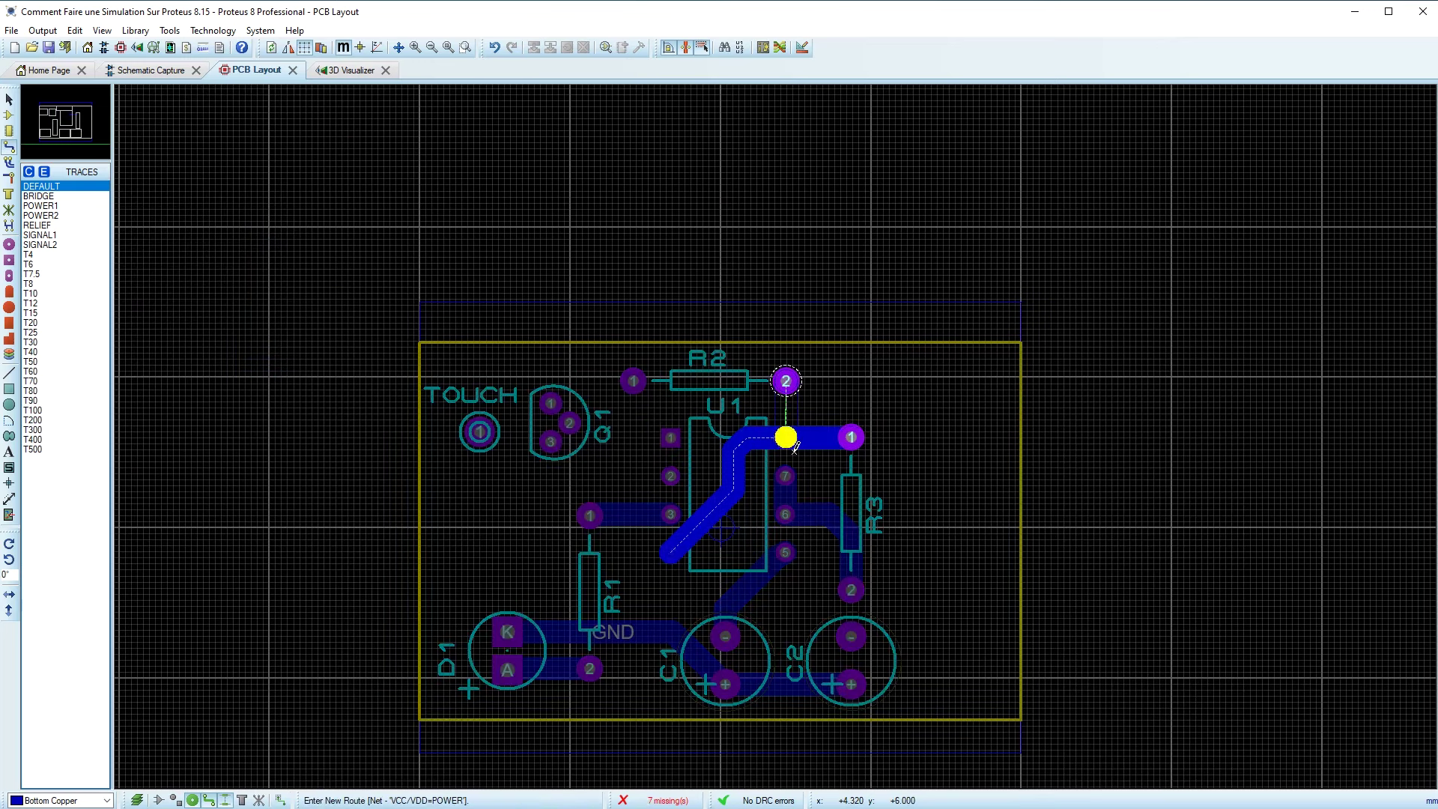
click(787, 438)
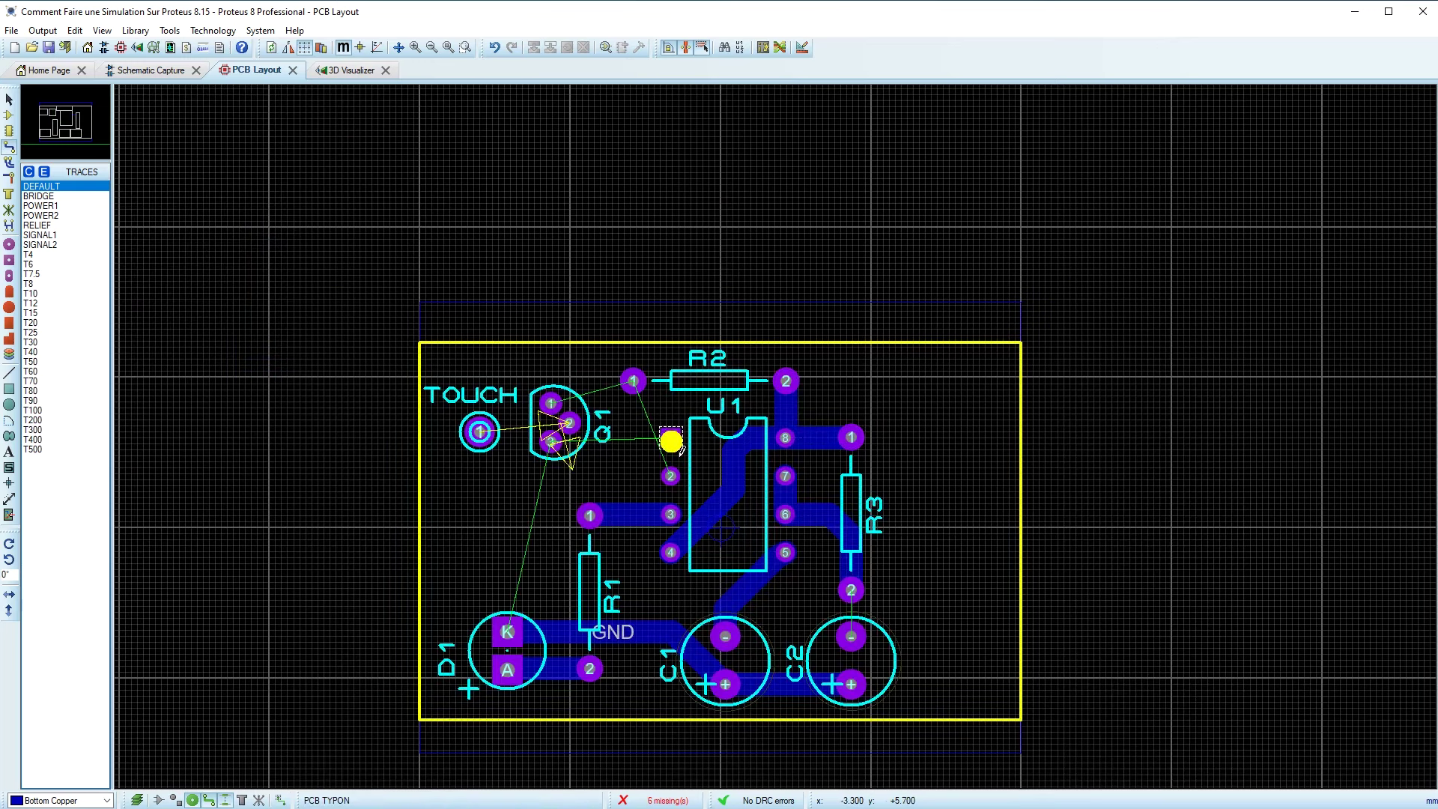
- Route a trace from U1 pin 2 to R2 pin 1, passing up inside U1's outline and under R2
scroll(783, 442, up, 2)
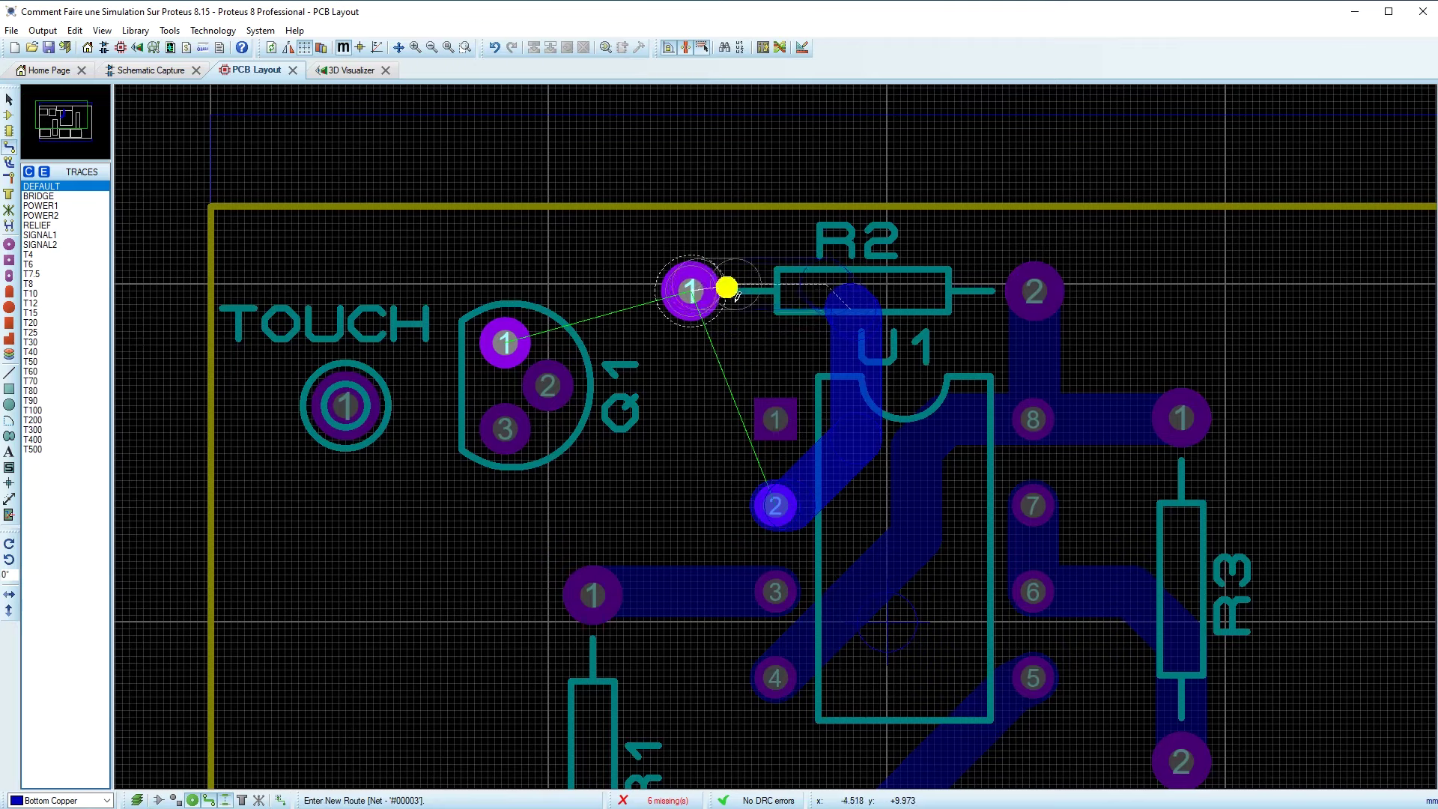
click(633, 381)
click(702, 299)
scroll(761, 411, down, 1)
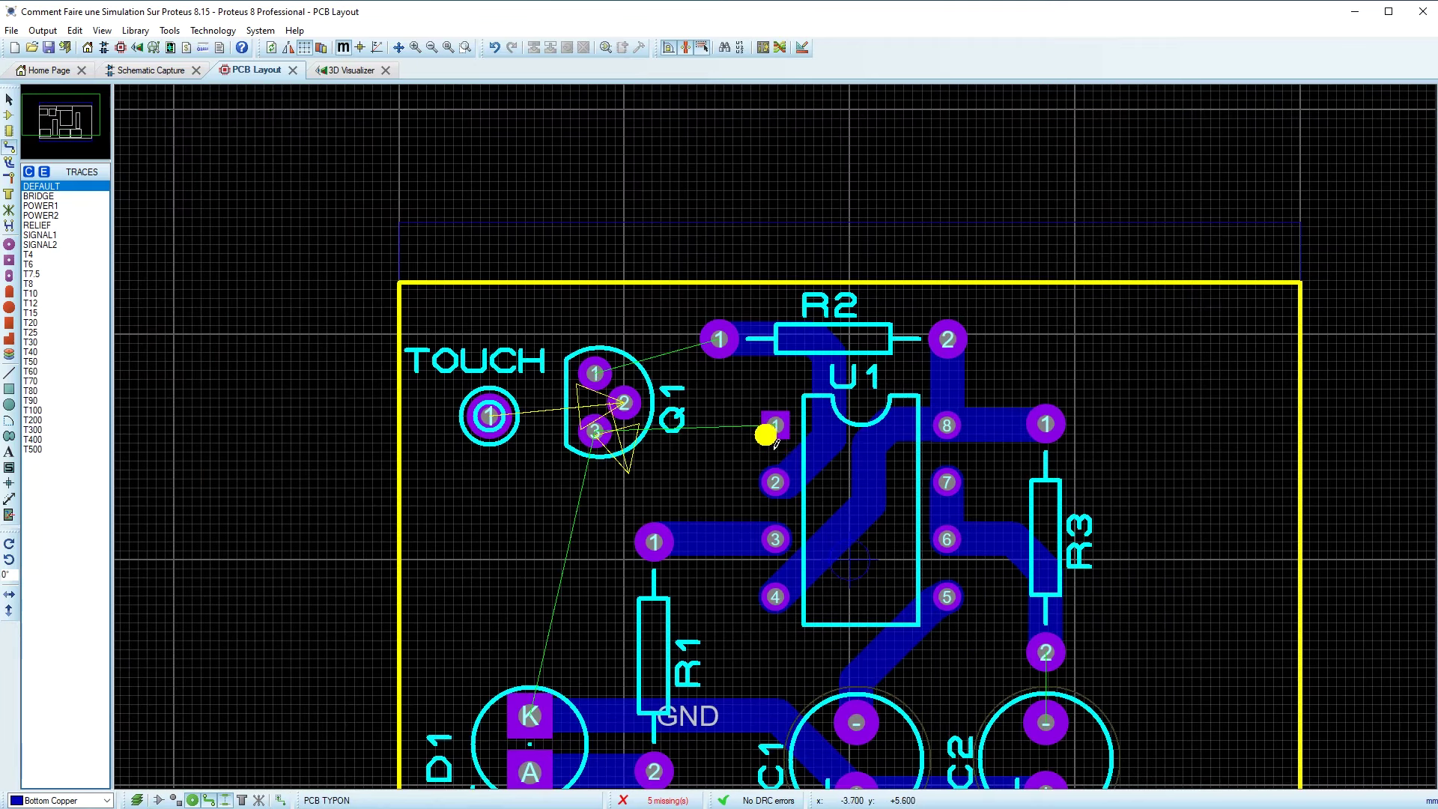
- Route traces from U1 pin 1 to Q1 pin 3 and from R2 pin 1 to Q1 pin 1
scroll(775, 428, up, 1)
click(779, 433)
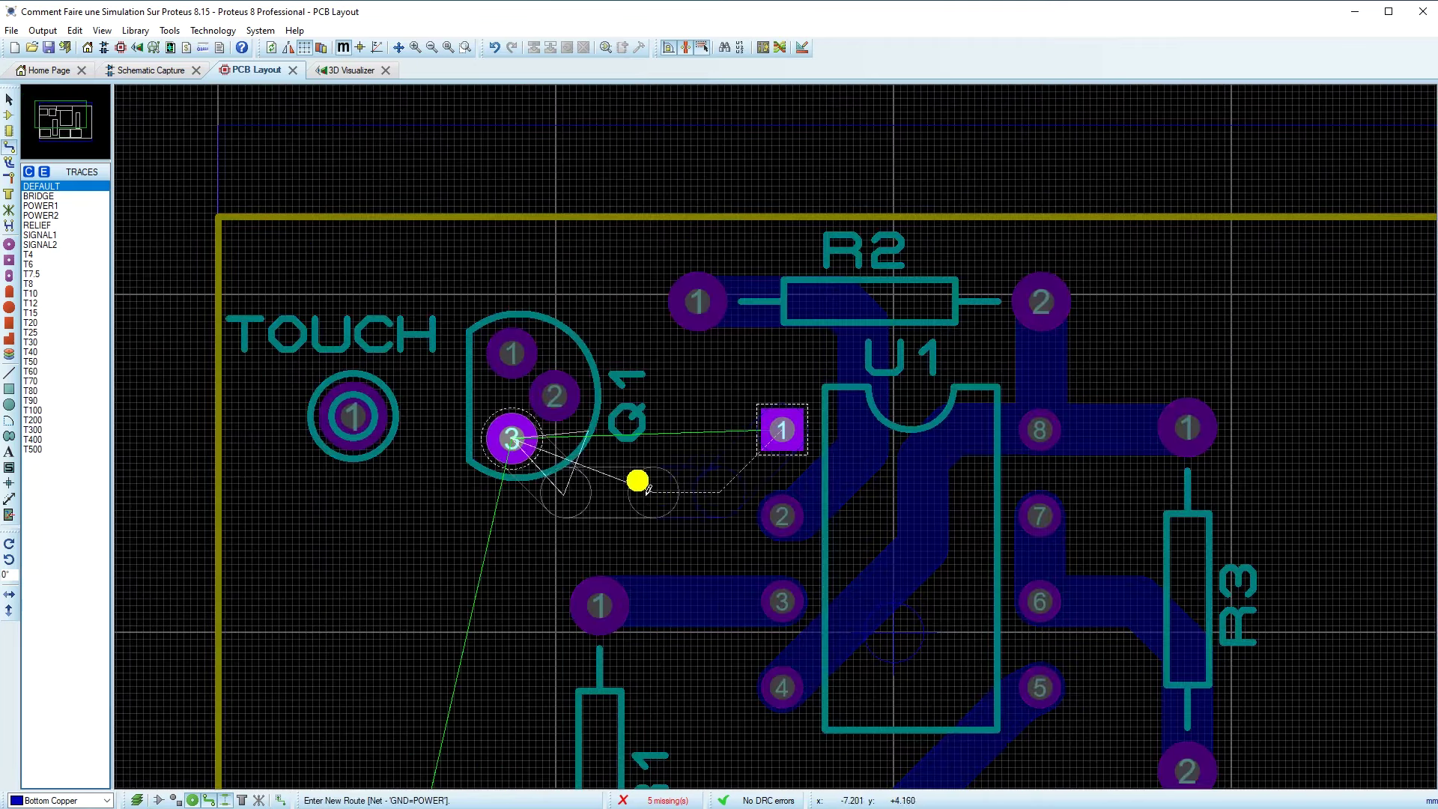
click(512, 439)
click(695, 300)
click(512, 350)
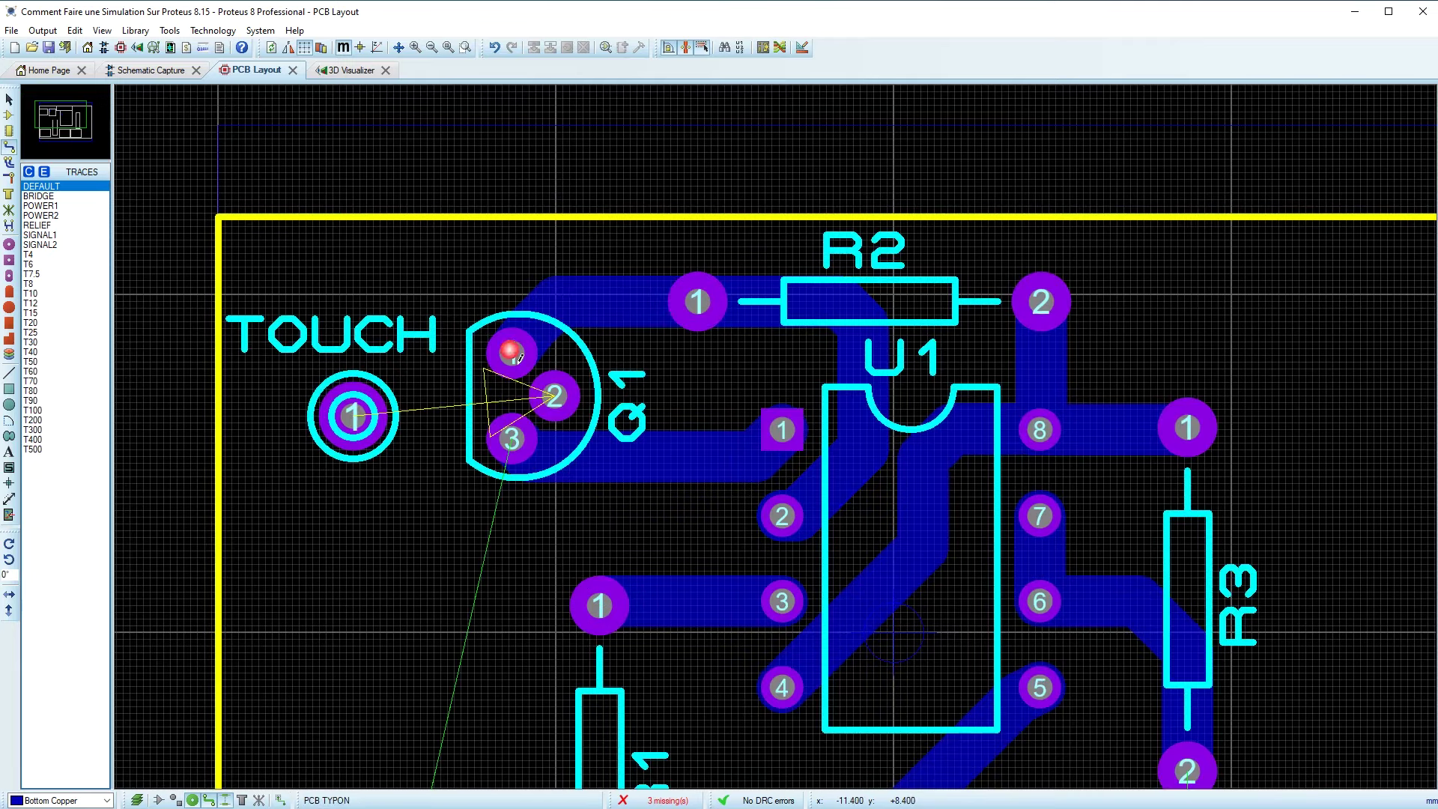
- Route the GND trace from D1's cathode K up to Q1 pin 3, and connect C2's negative pad to R3 pin 2
scroll(627, 462, down, 2)
click(613, 624)
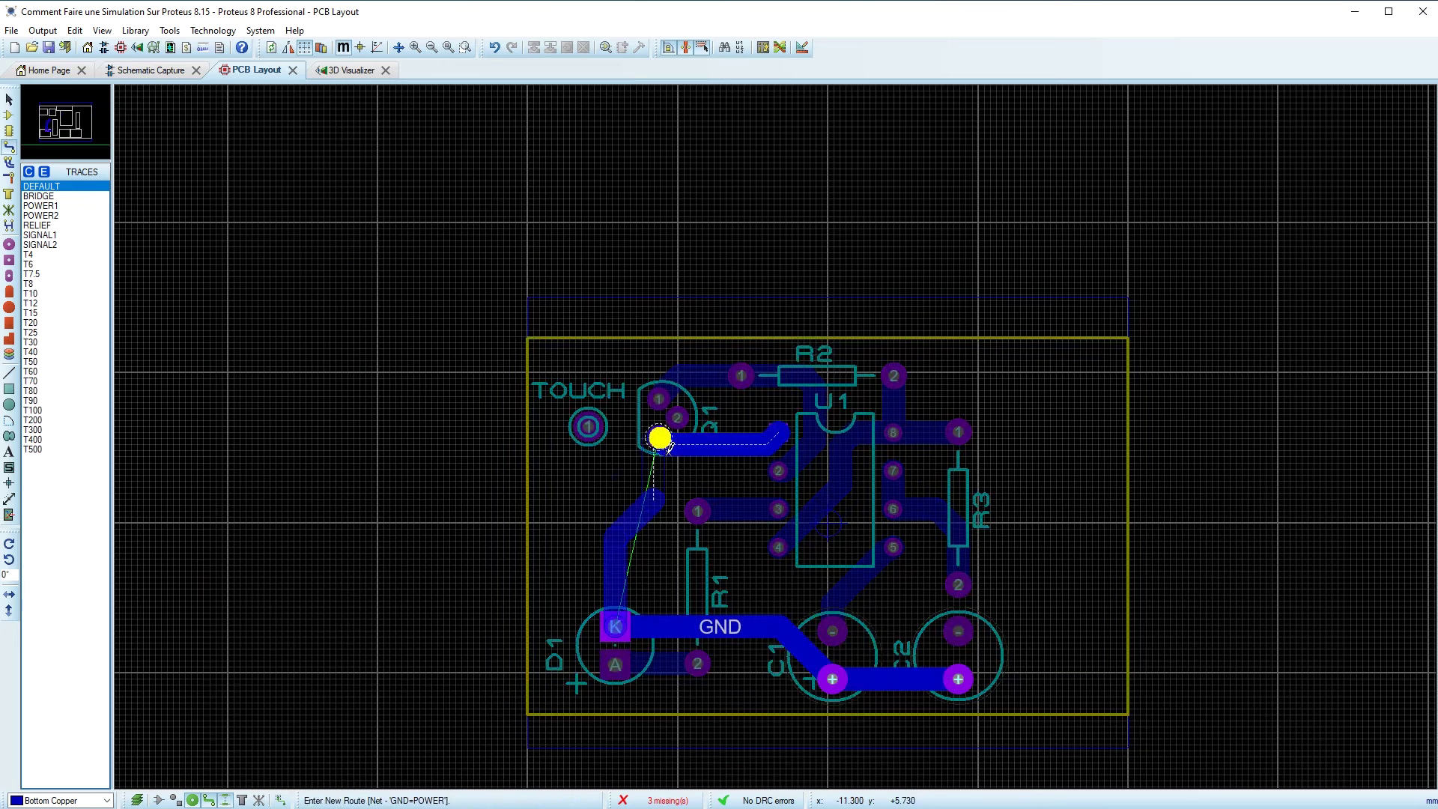
click(658, 437)
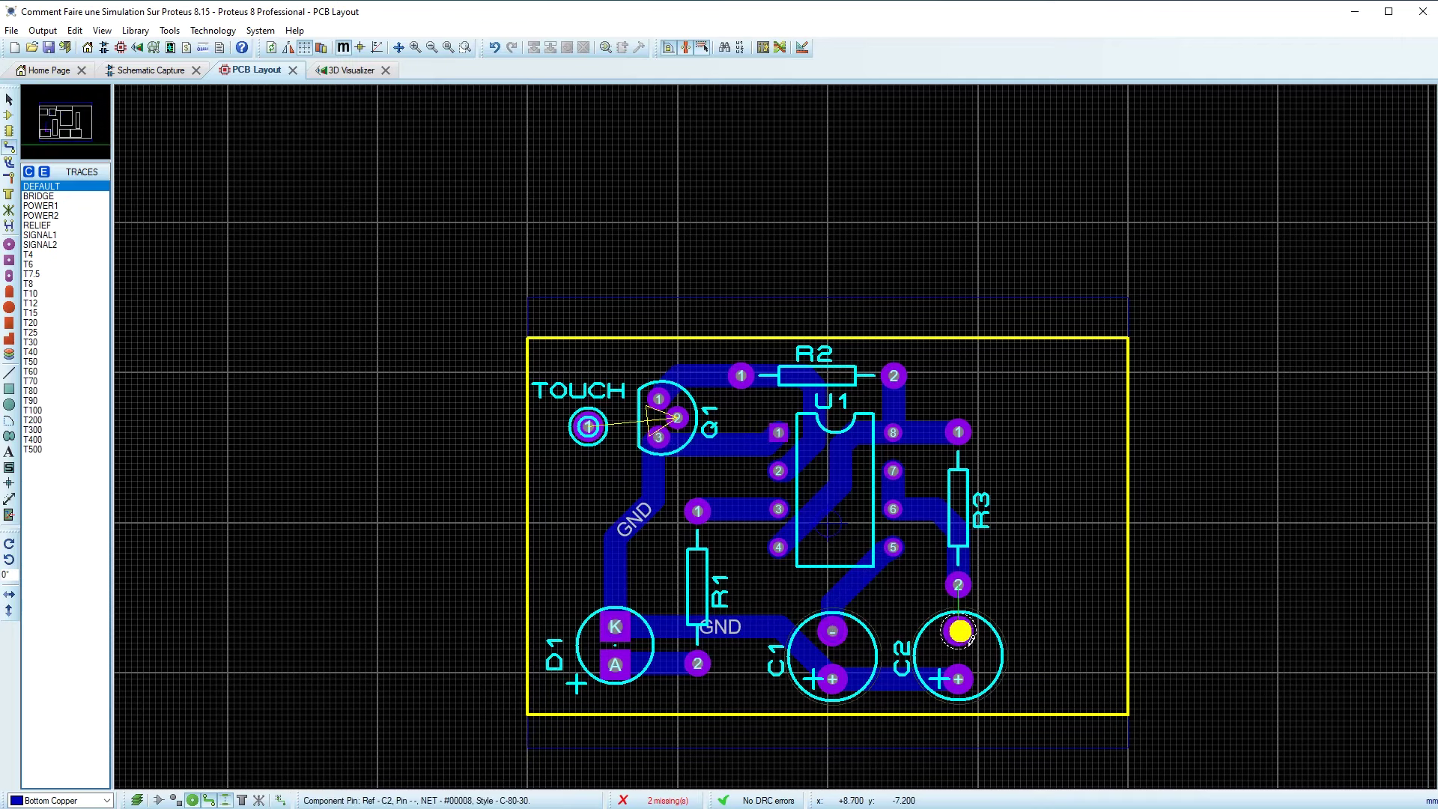
click(959, 589)
click(967, 598)
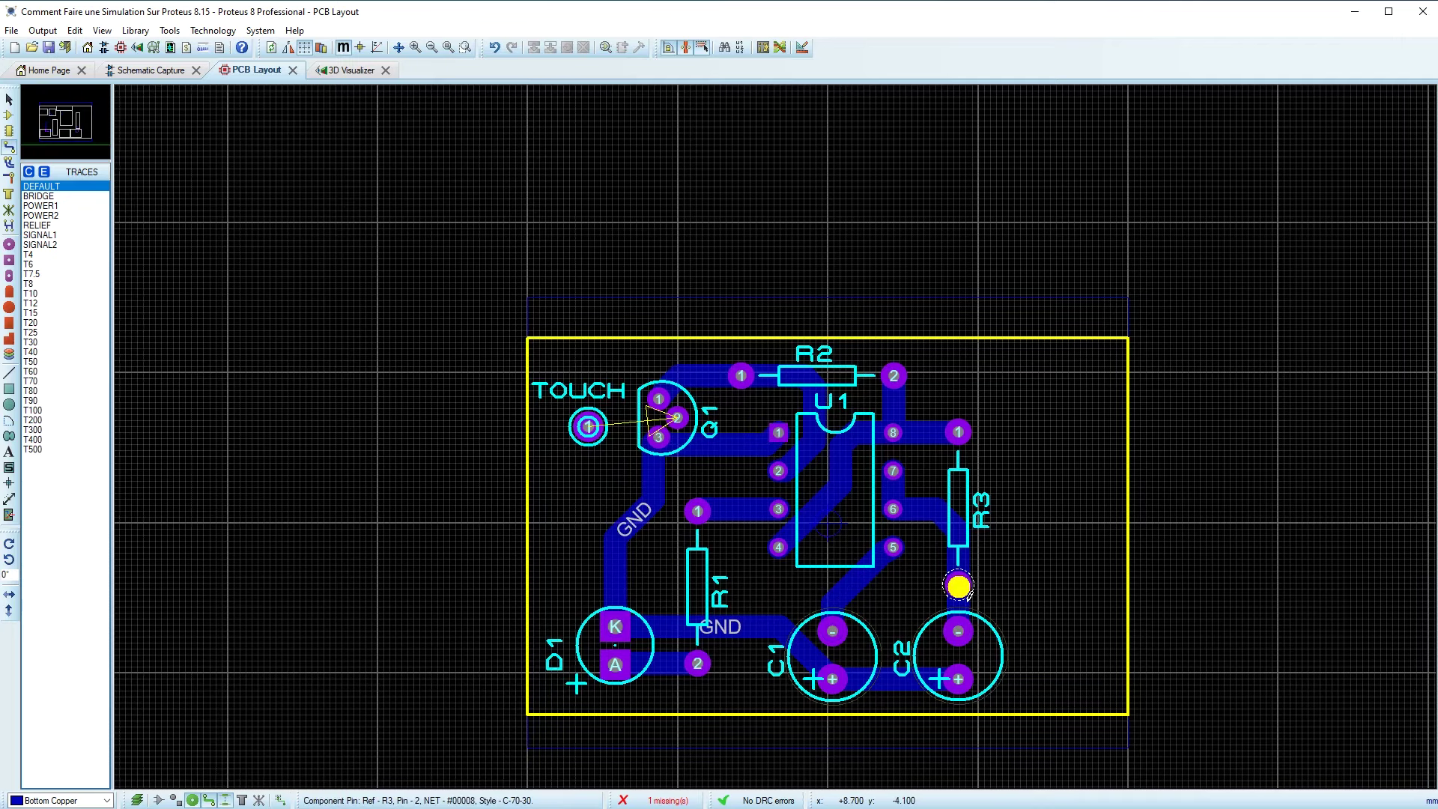
- Try to route a T15 trace from Q1 pin 2 to the TOUCH pin
scroll(777, 439, up, 2)
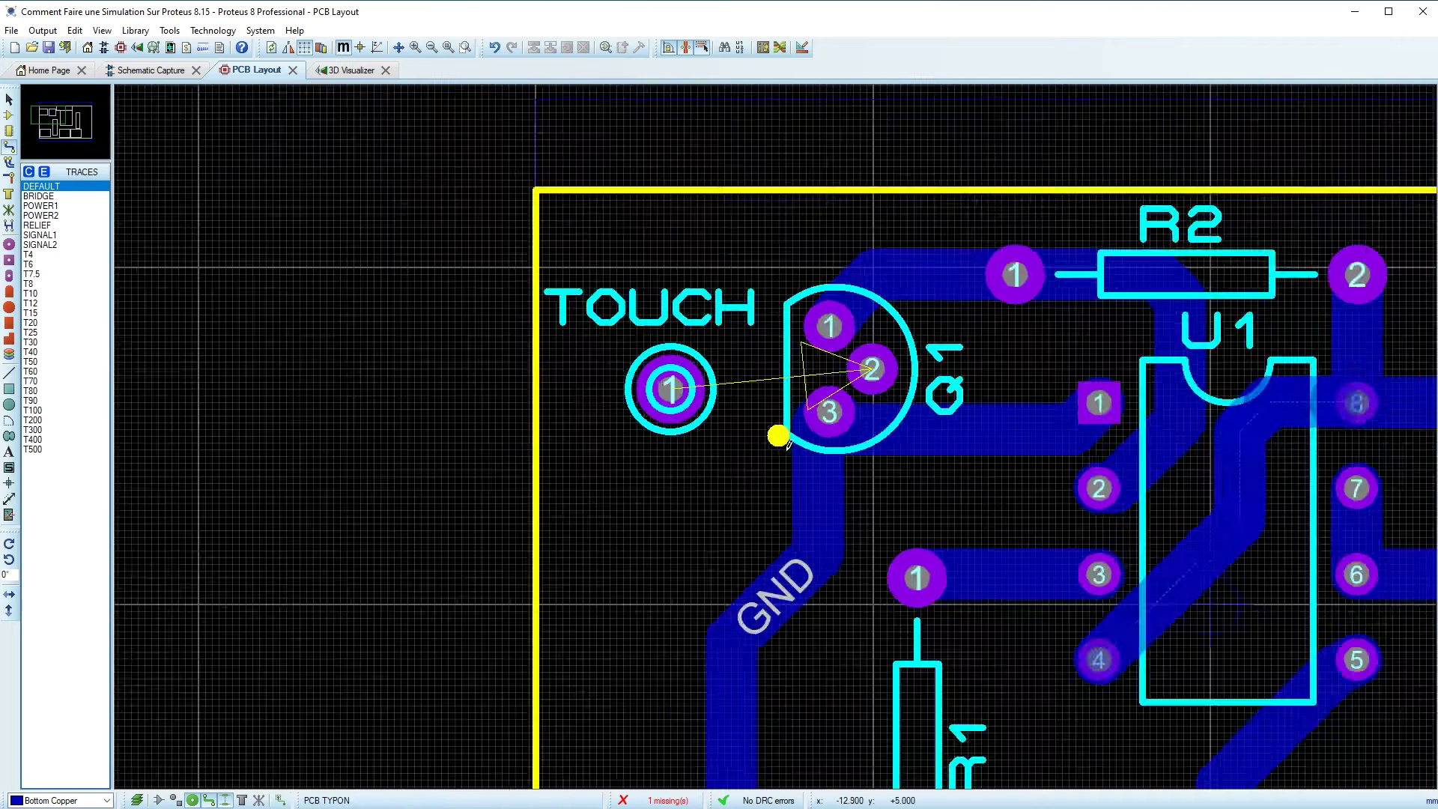
scroll(778, 437, up, 1)
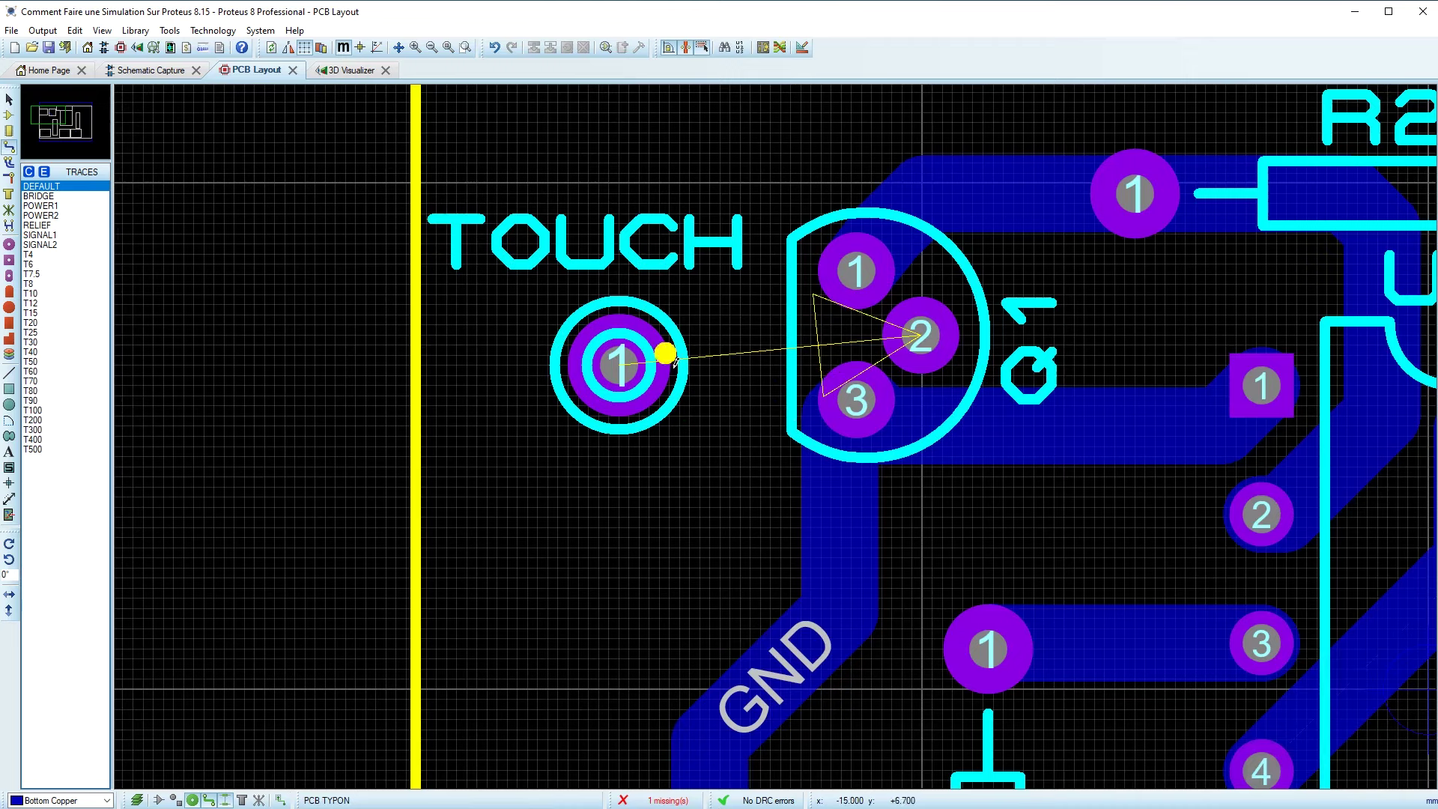
scroll(774, 434, up, 3)
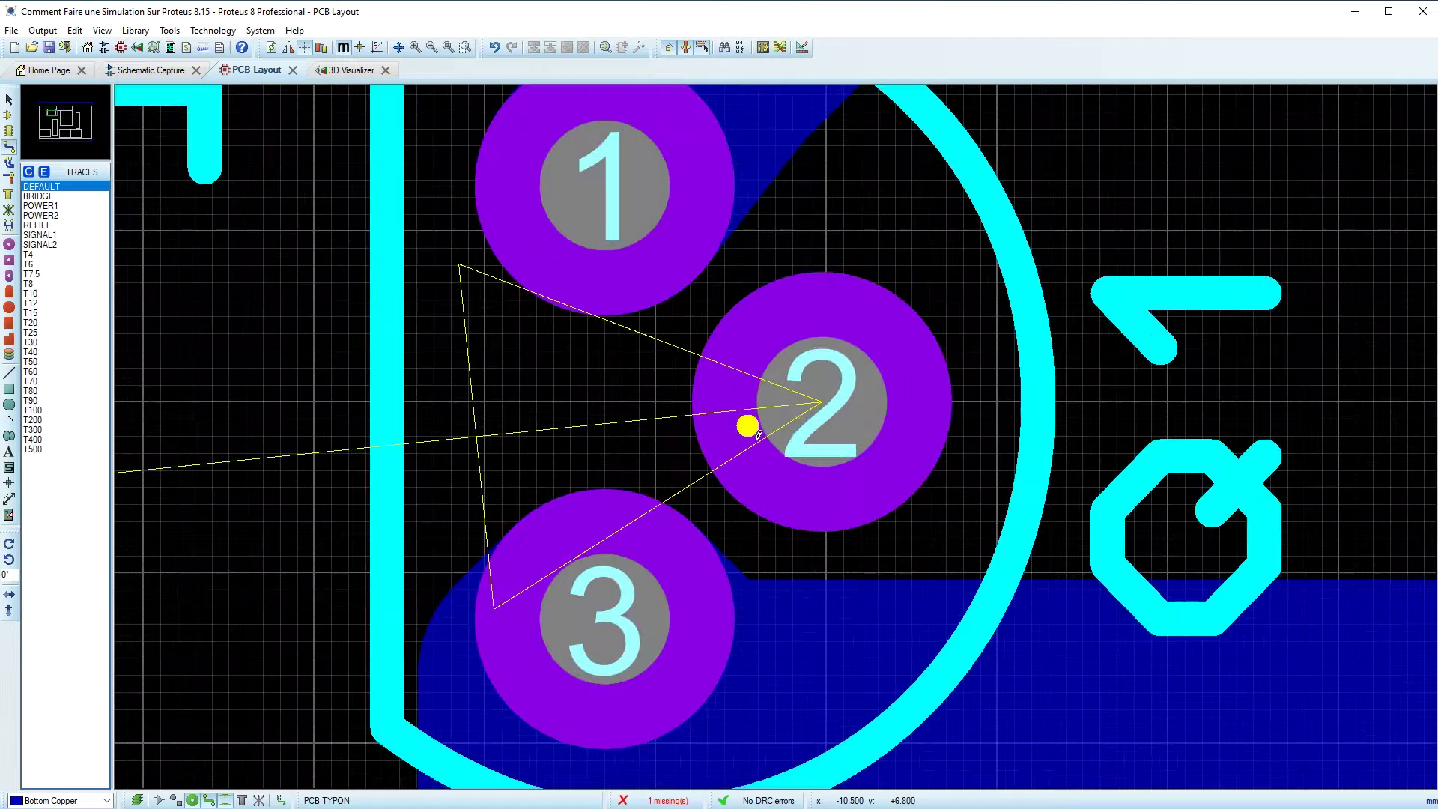
scroll(798, 437, down, 3)
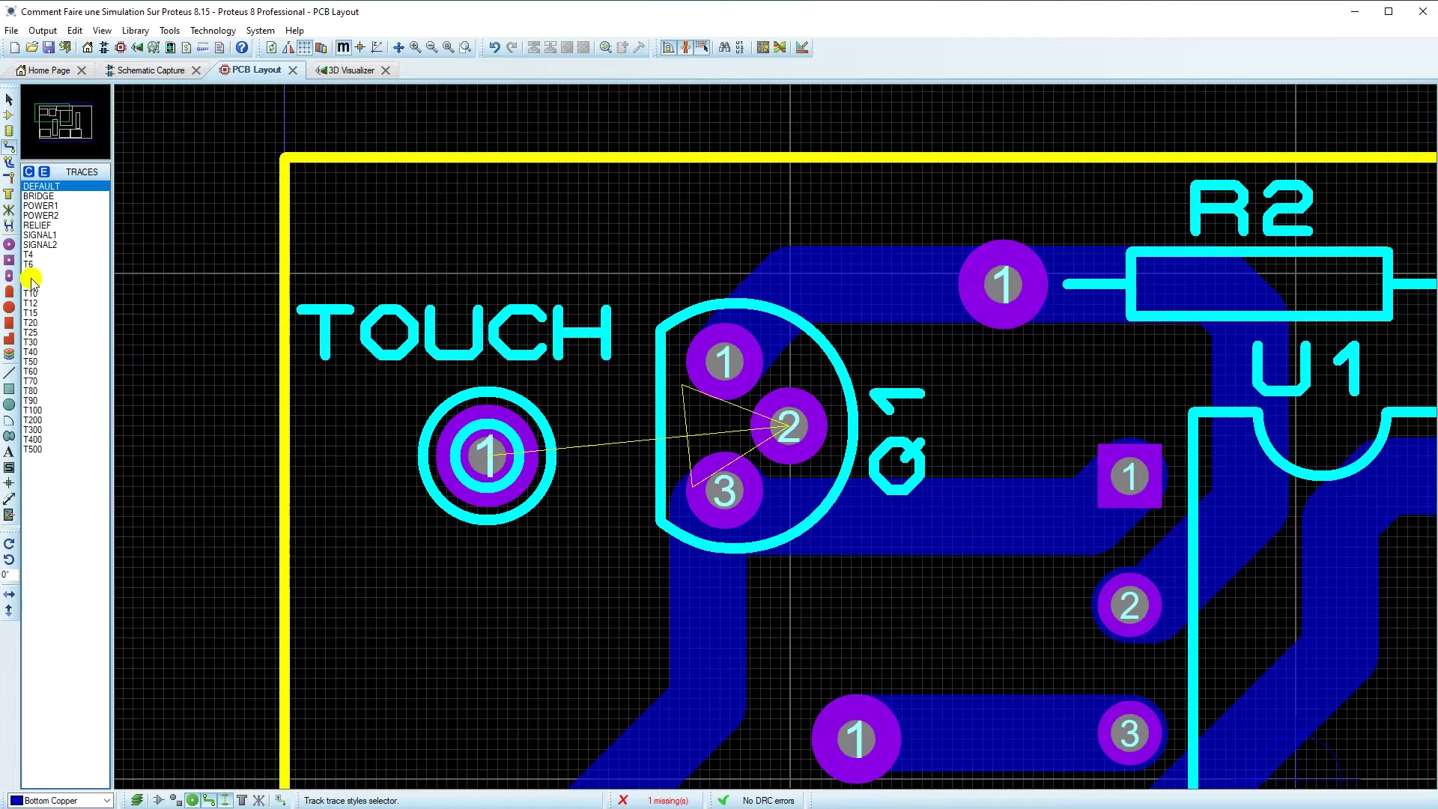
click(32, 313)
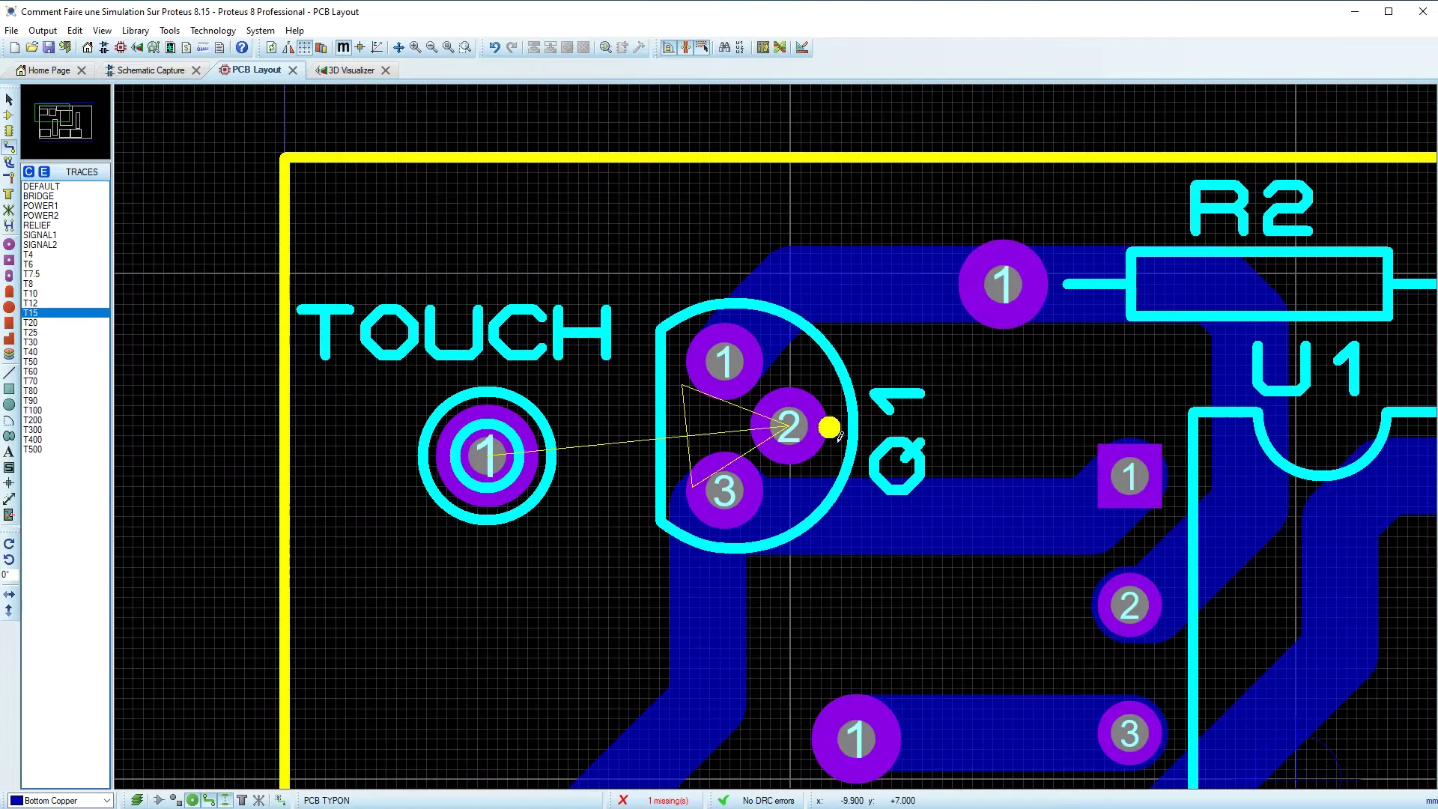
click(798, 426)
click(578, 427)
right_click(573, 432)
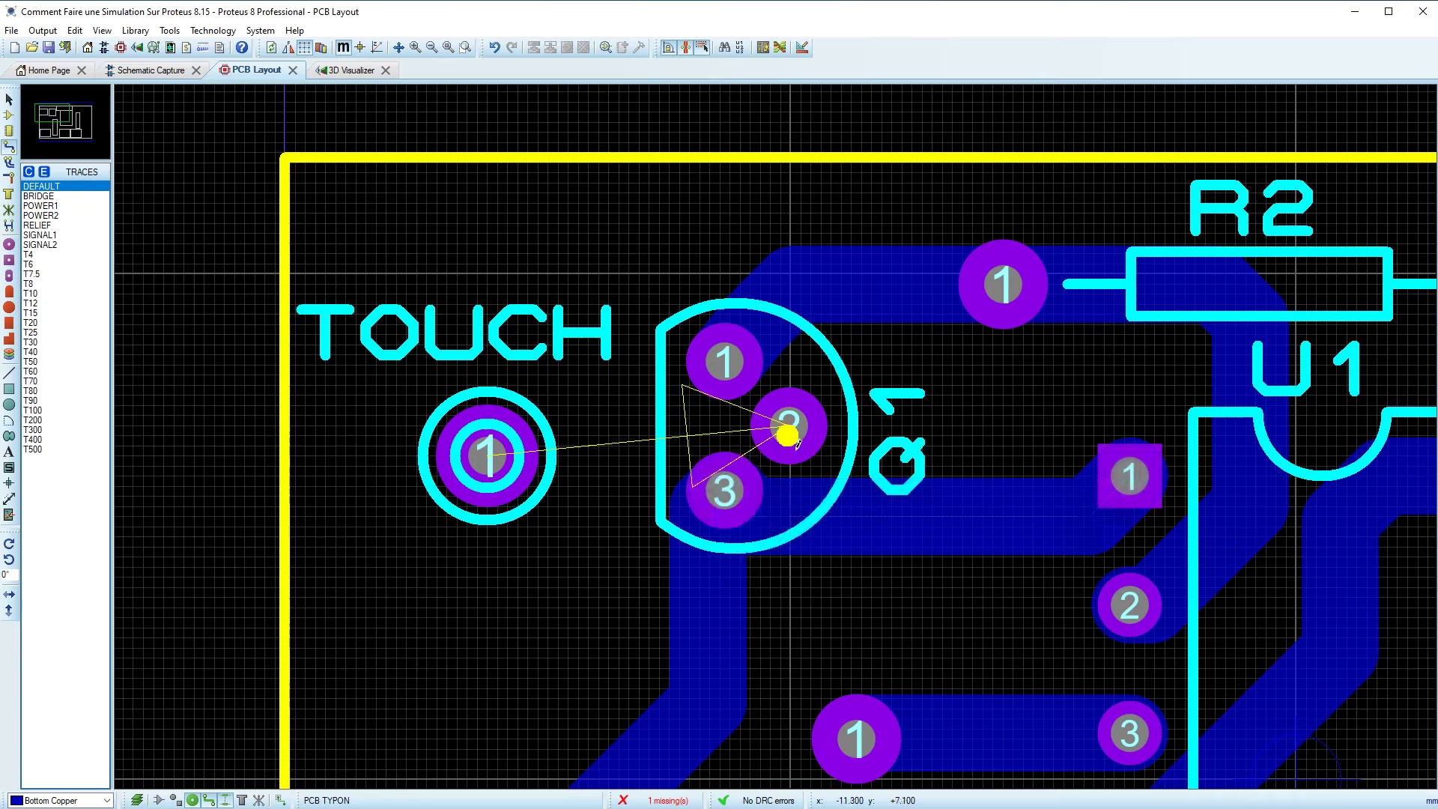
- Rotate the TOUCH component by 180 degrees and undo the rotation
click(9, 98)
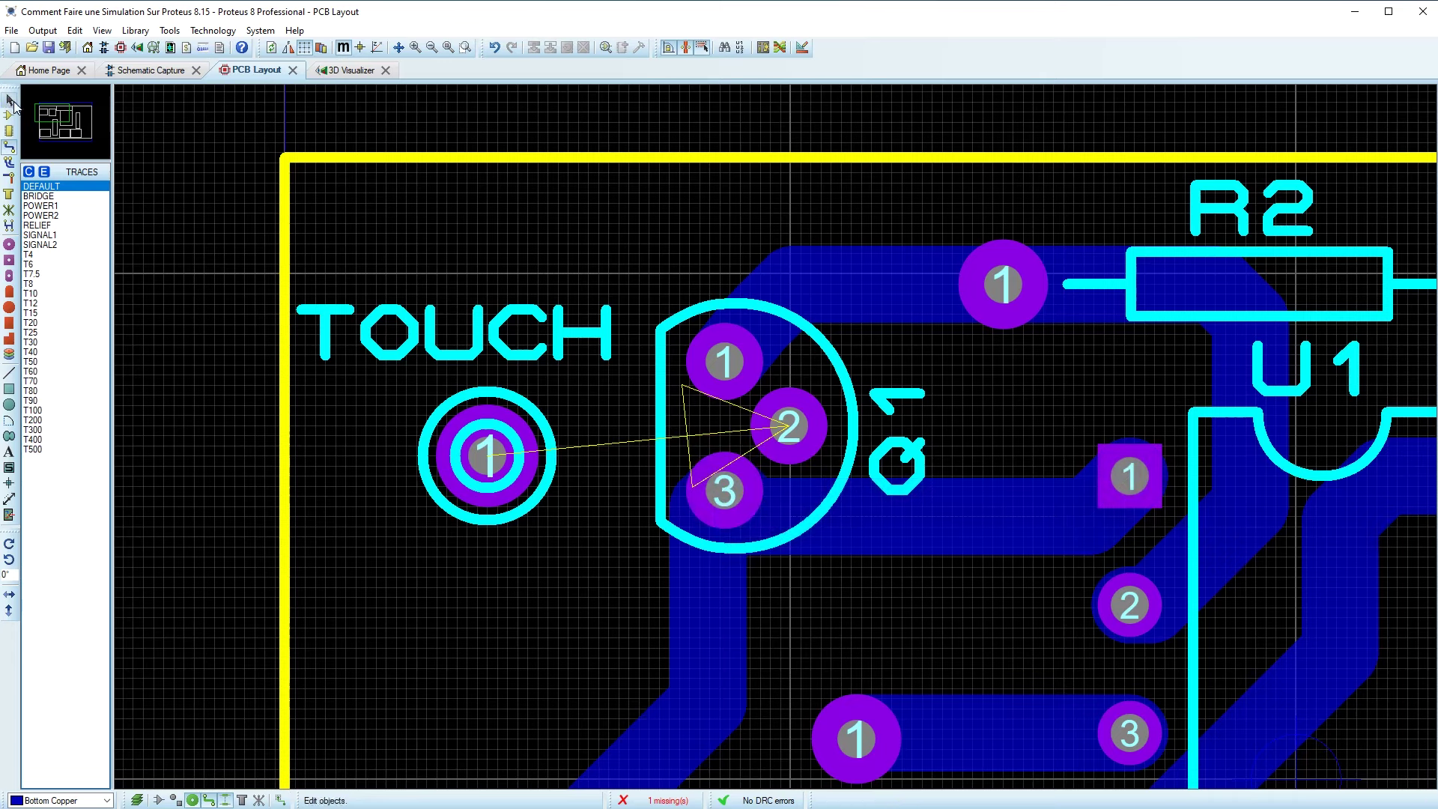
click(381, 347)
right_click(361, 335)
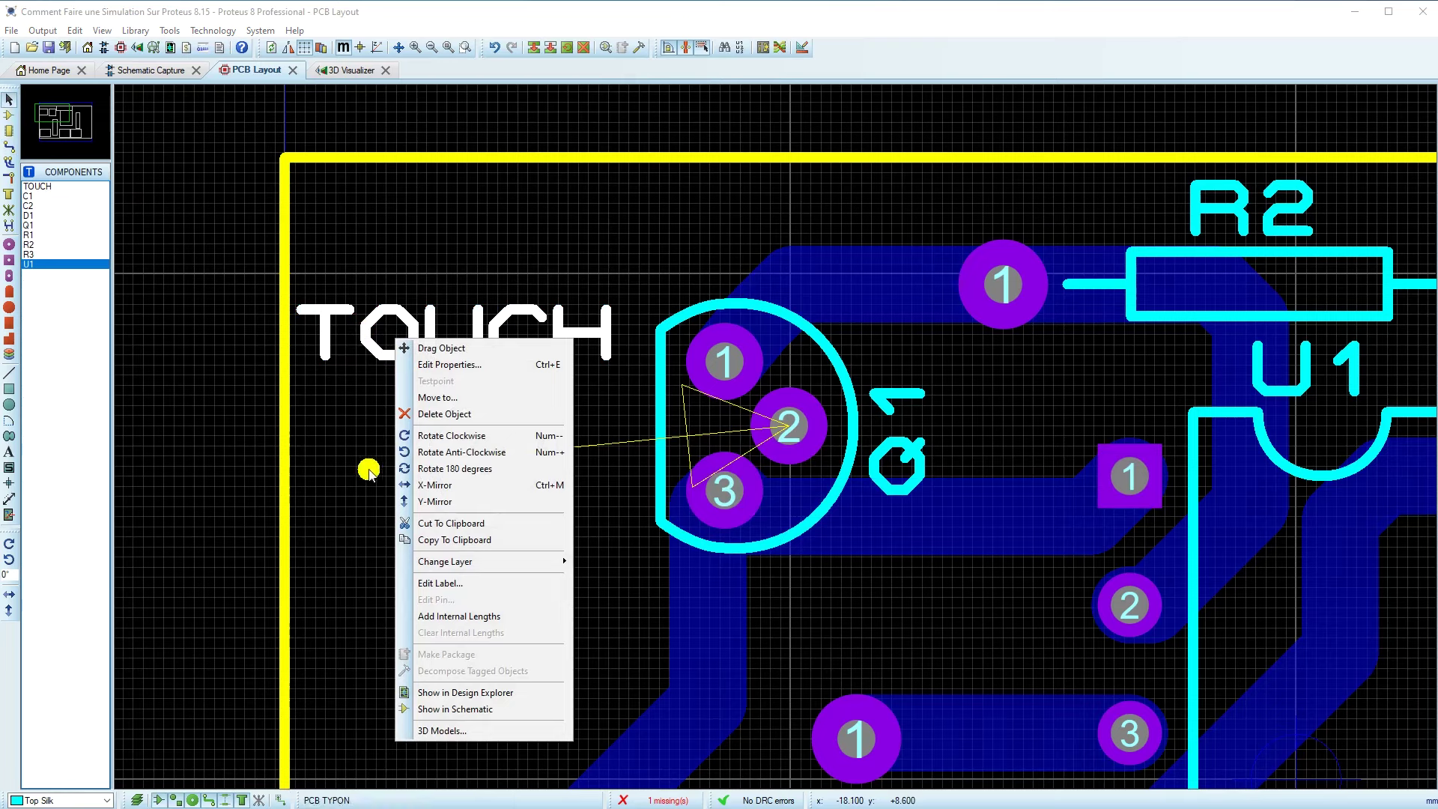
click(433, 470)
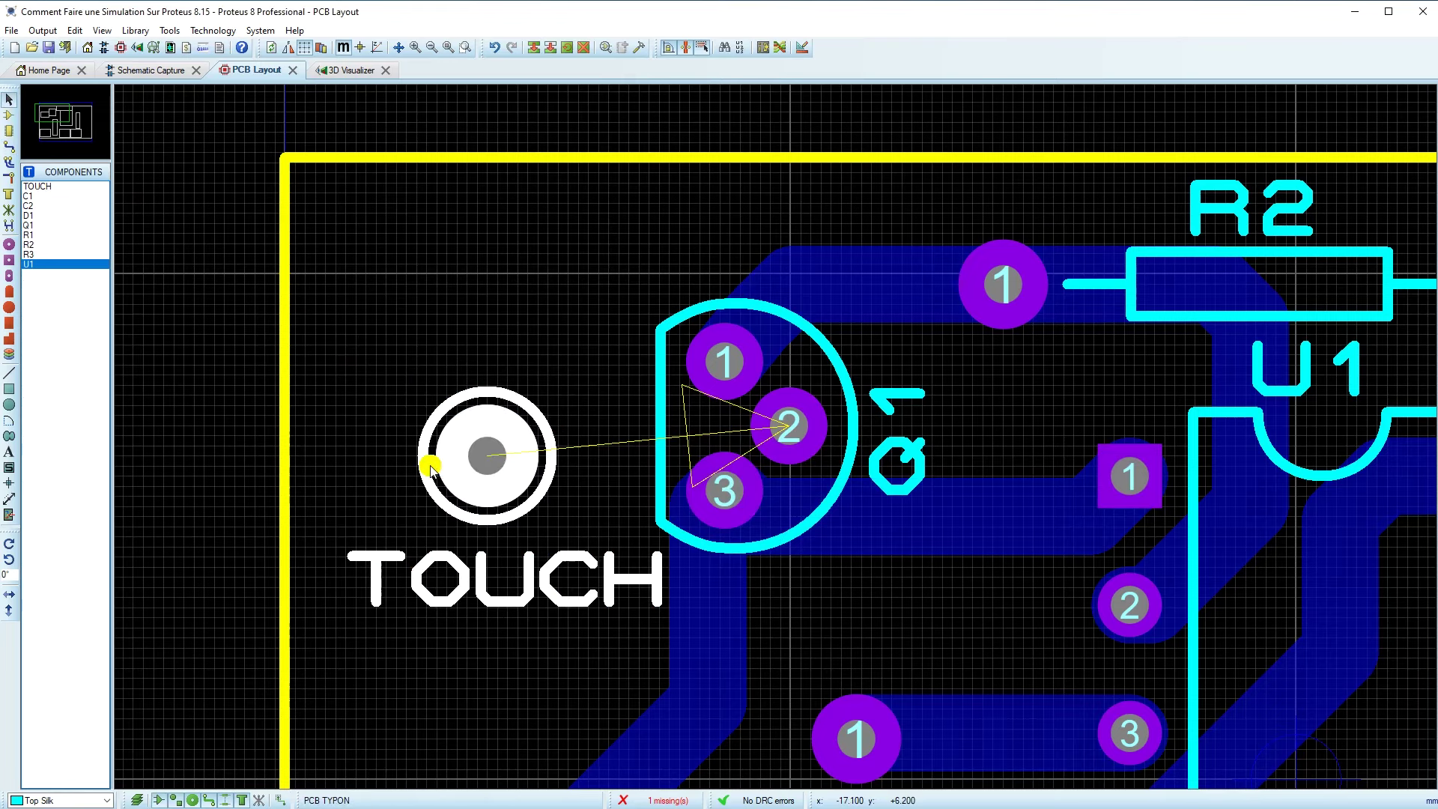
key(ctrl+z)
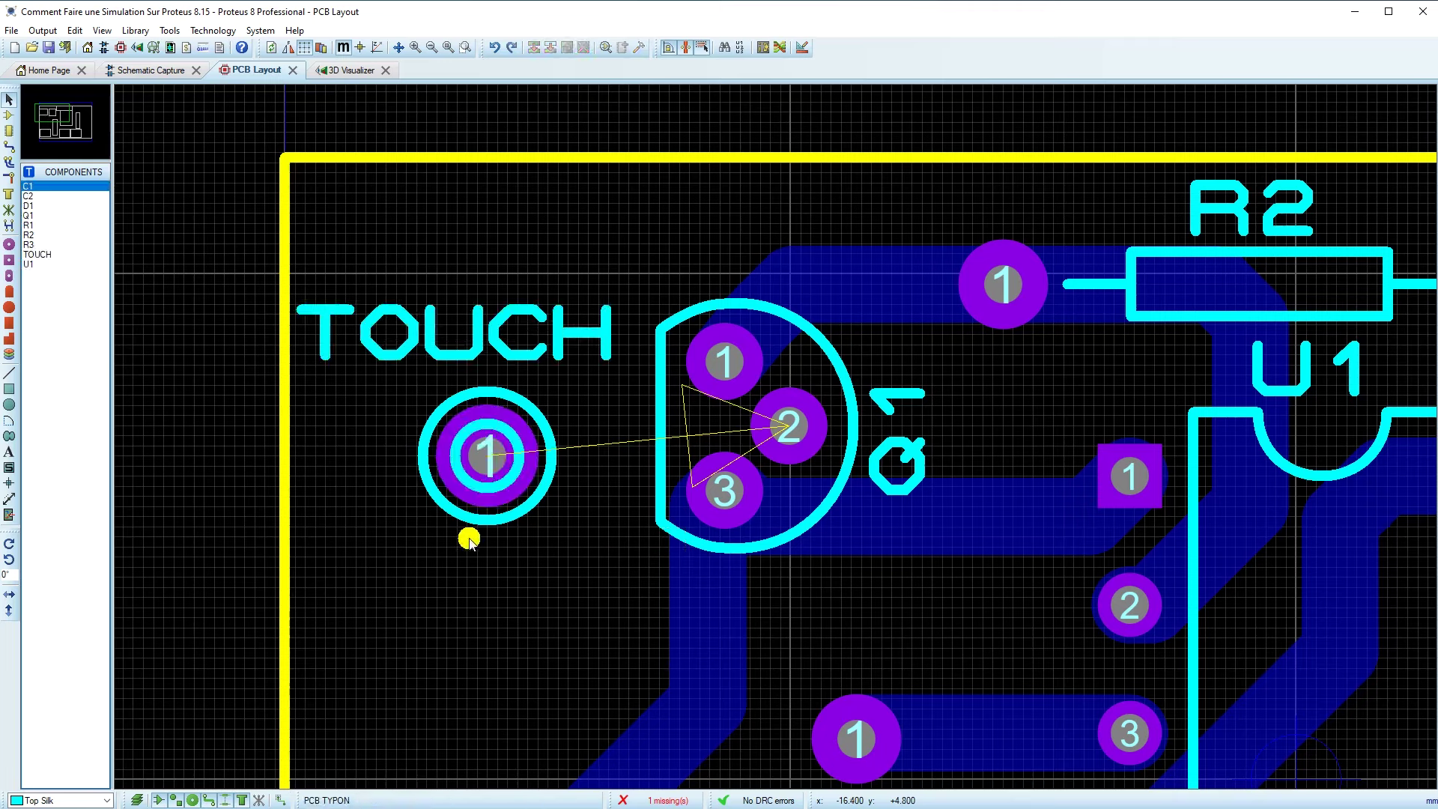
- Rotate the TOUCH component anti-clockwise so its label runs vertically between the board edge and the pin
right_click(475, 465)
key(Escape)
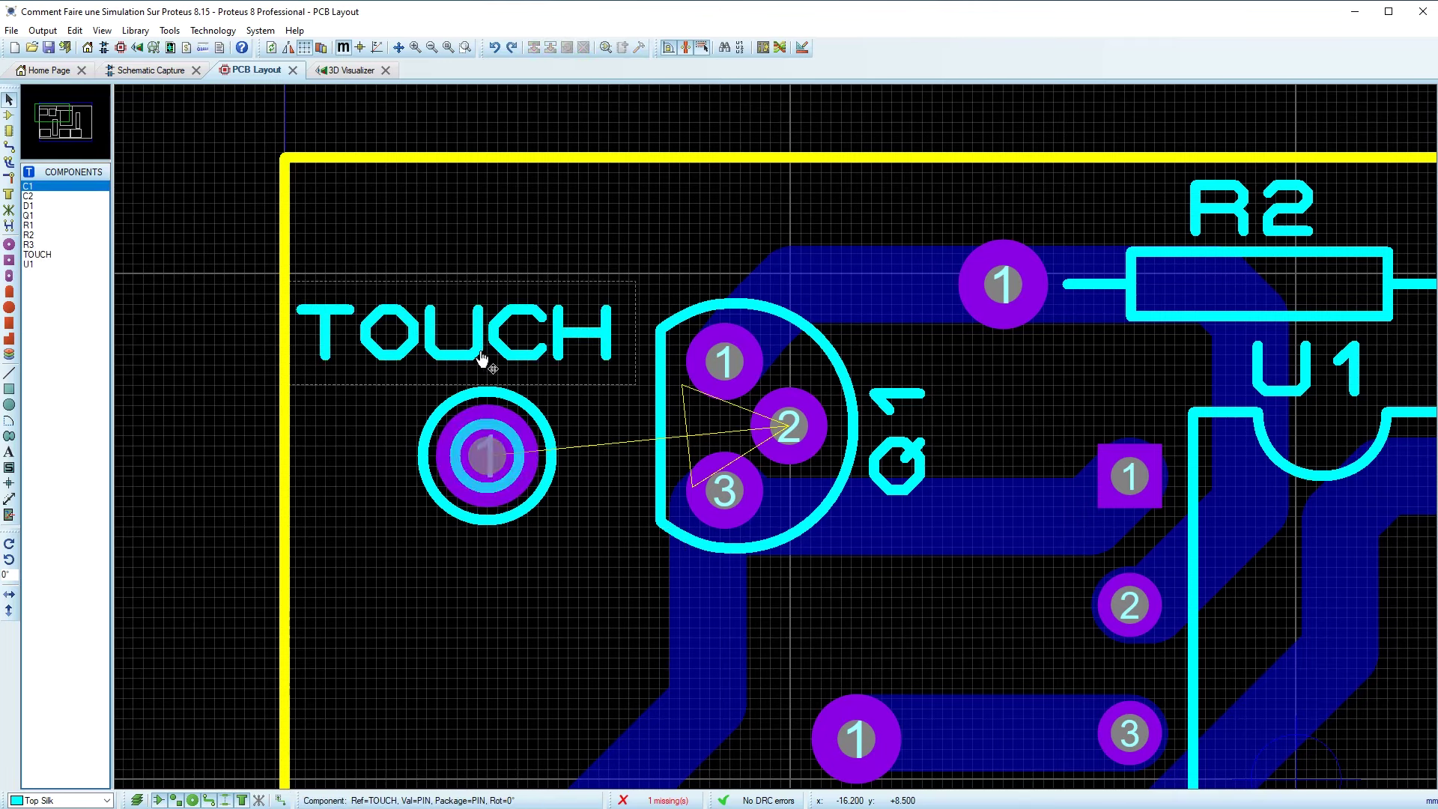
right_click(488, 342)
click(518, 459)
click(547, 607)
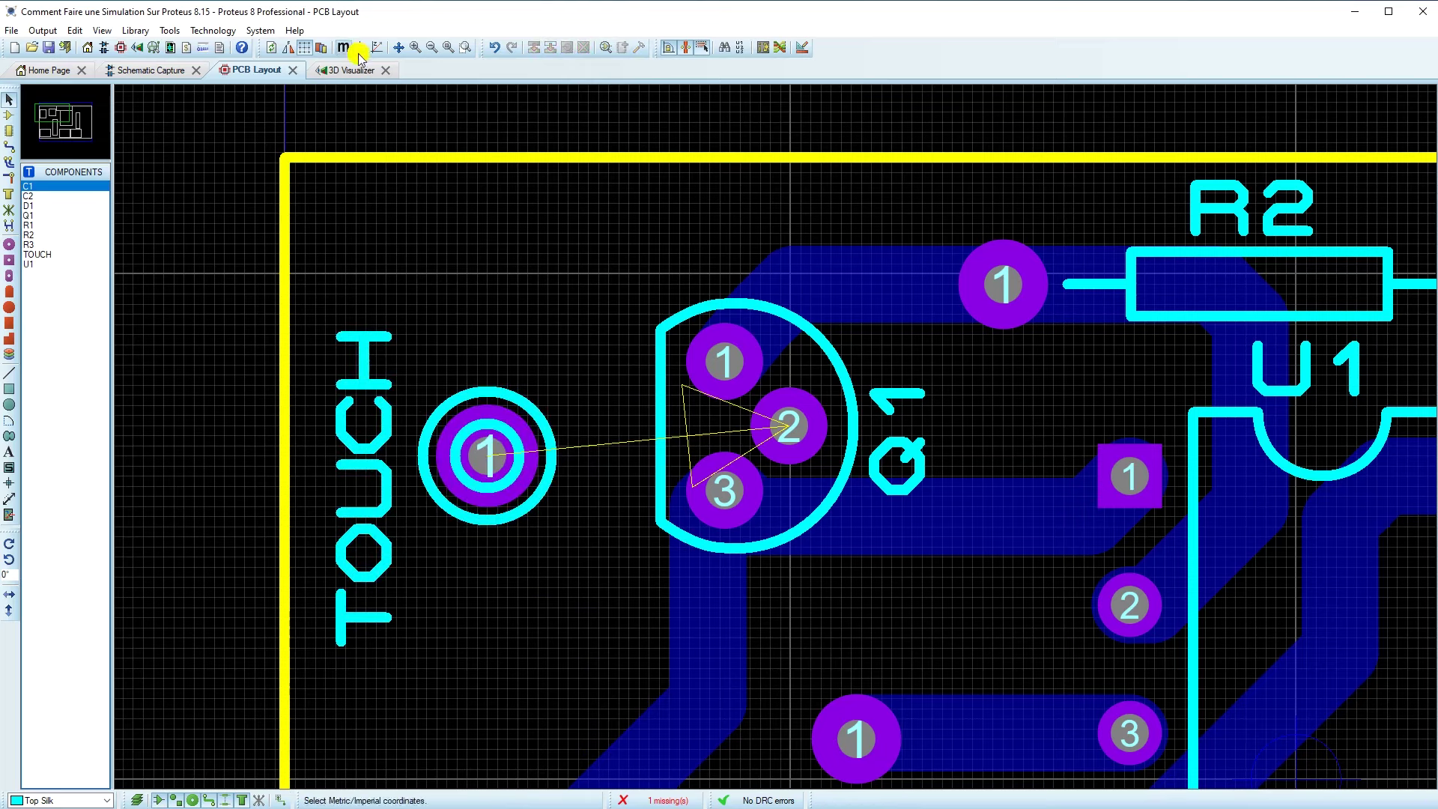
click(450, 47)
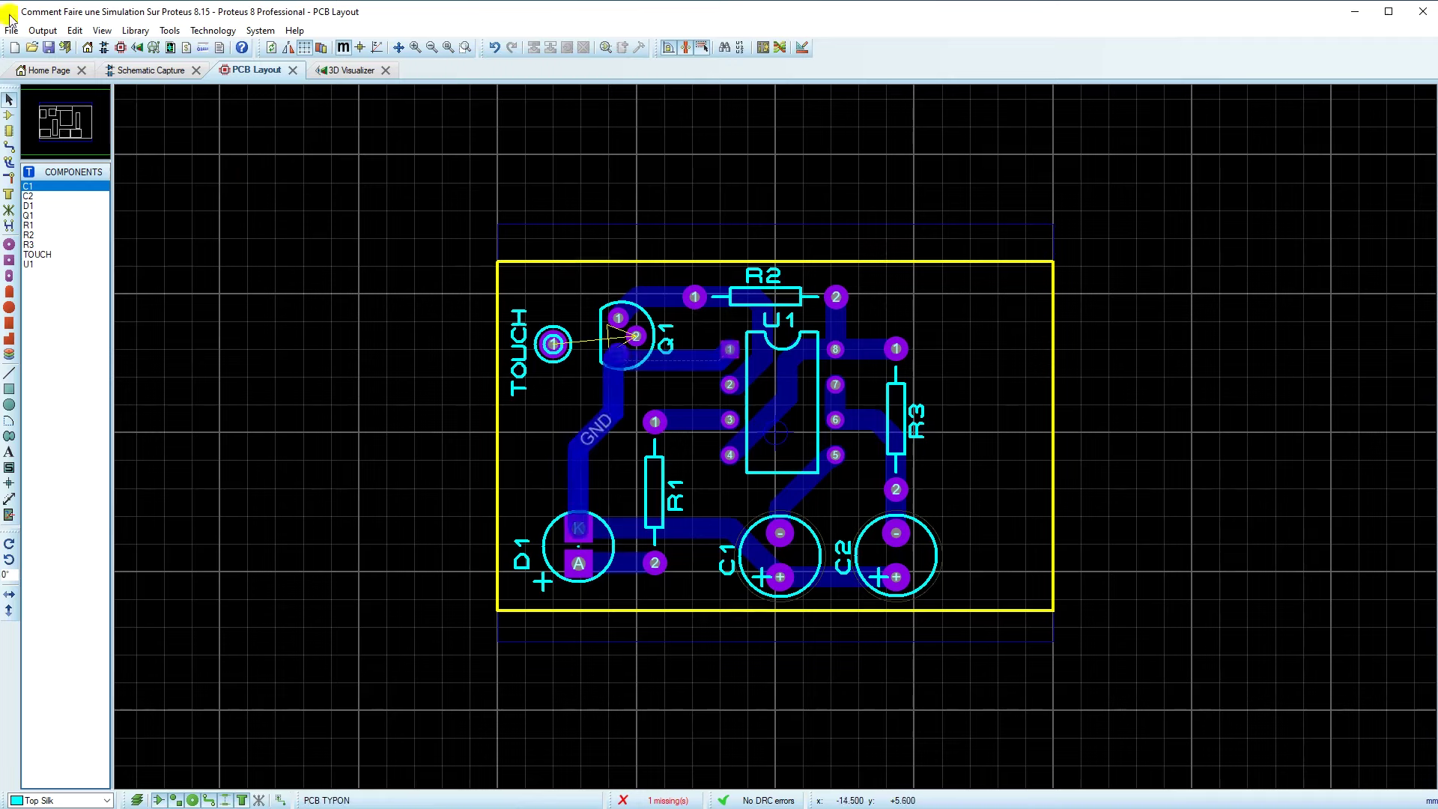
- Switch to the schematic, open the packaging tool for Q1 (BC547) and delete its TO92/18 packaging
click(167, 71)
right_click(395, 572)
click(481, 524)
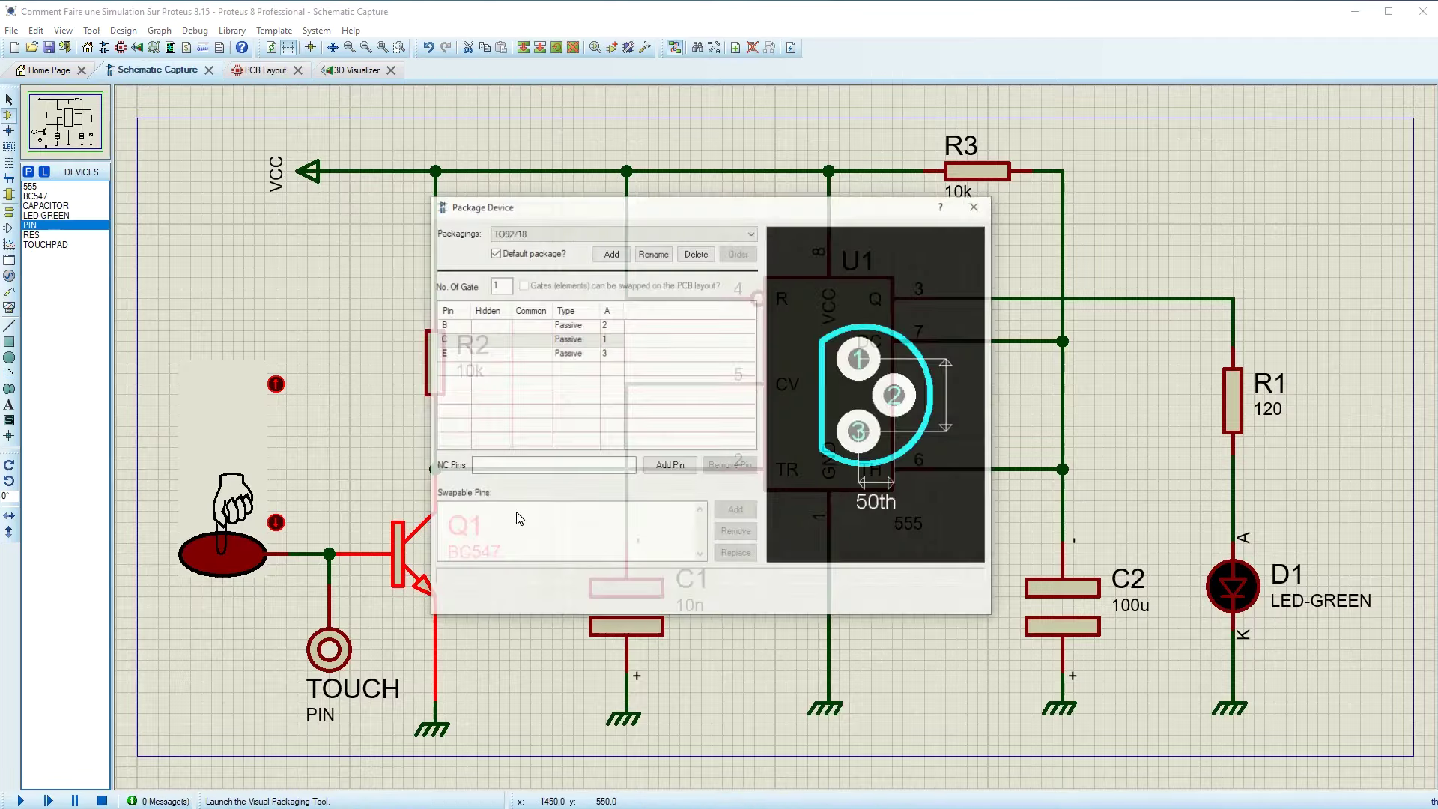
click(559, 264)
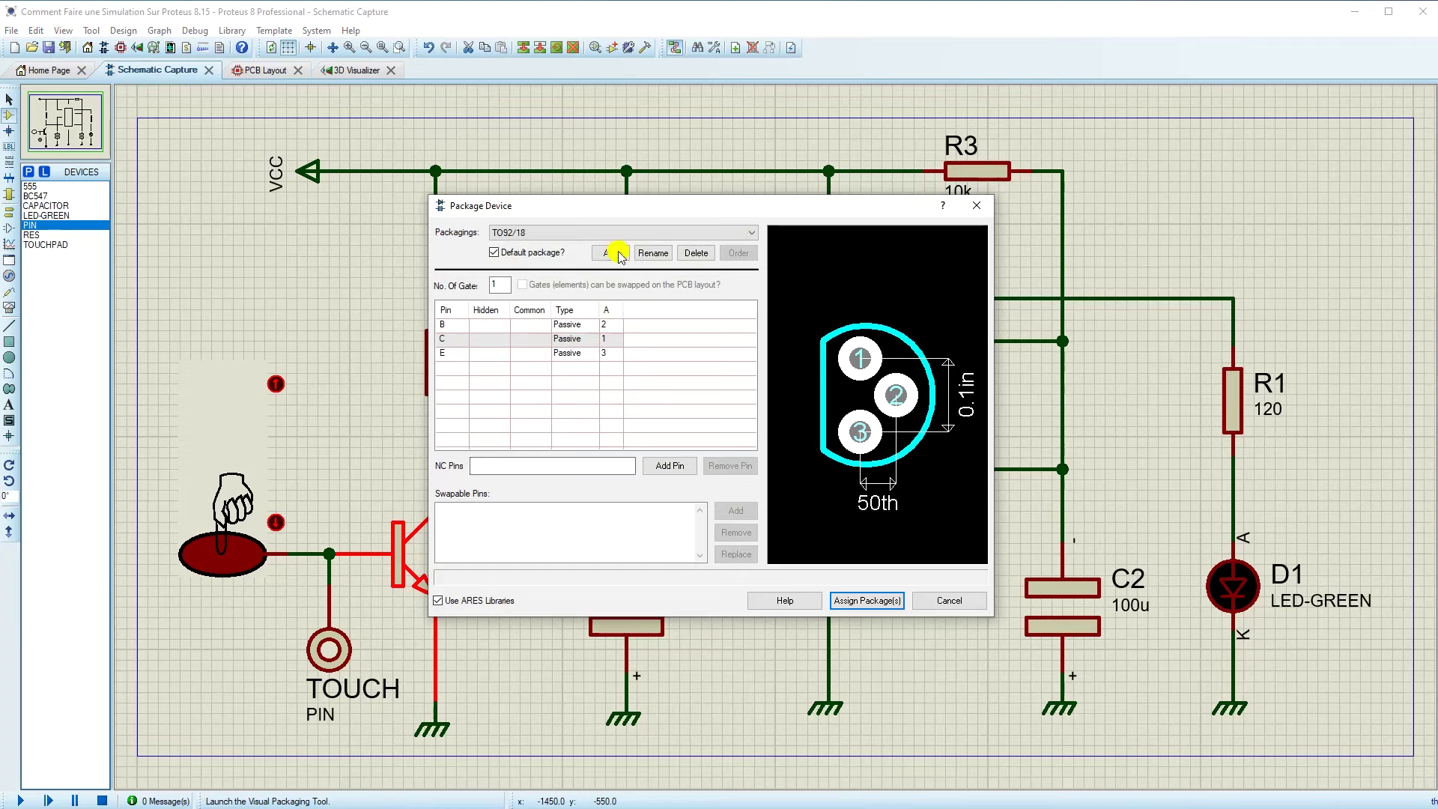
click(696, 253)
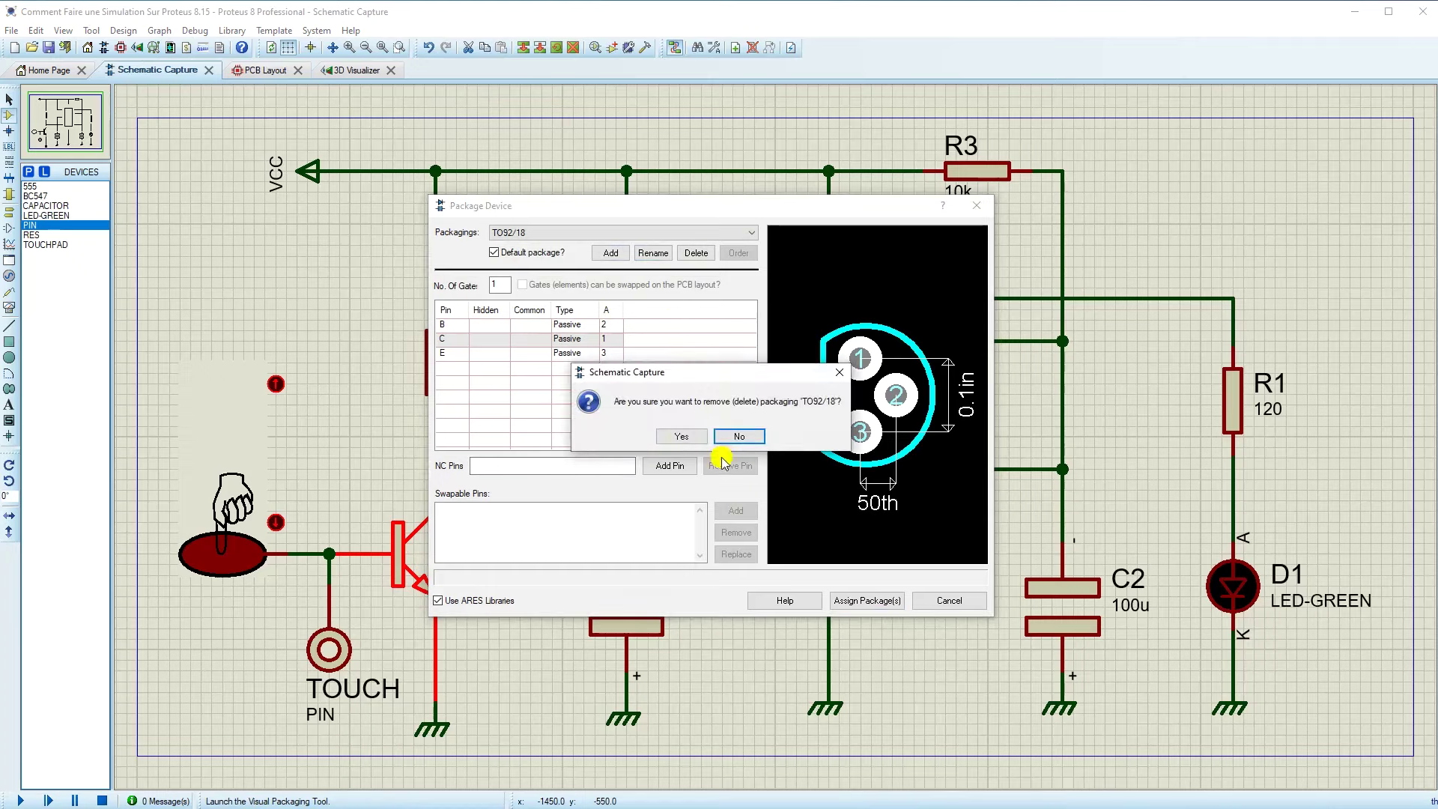
click(681, 436)
- Find and add the TO92/5 package for the BC547, and save the package assignment to the library
click(611, 254)
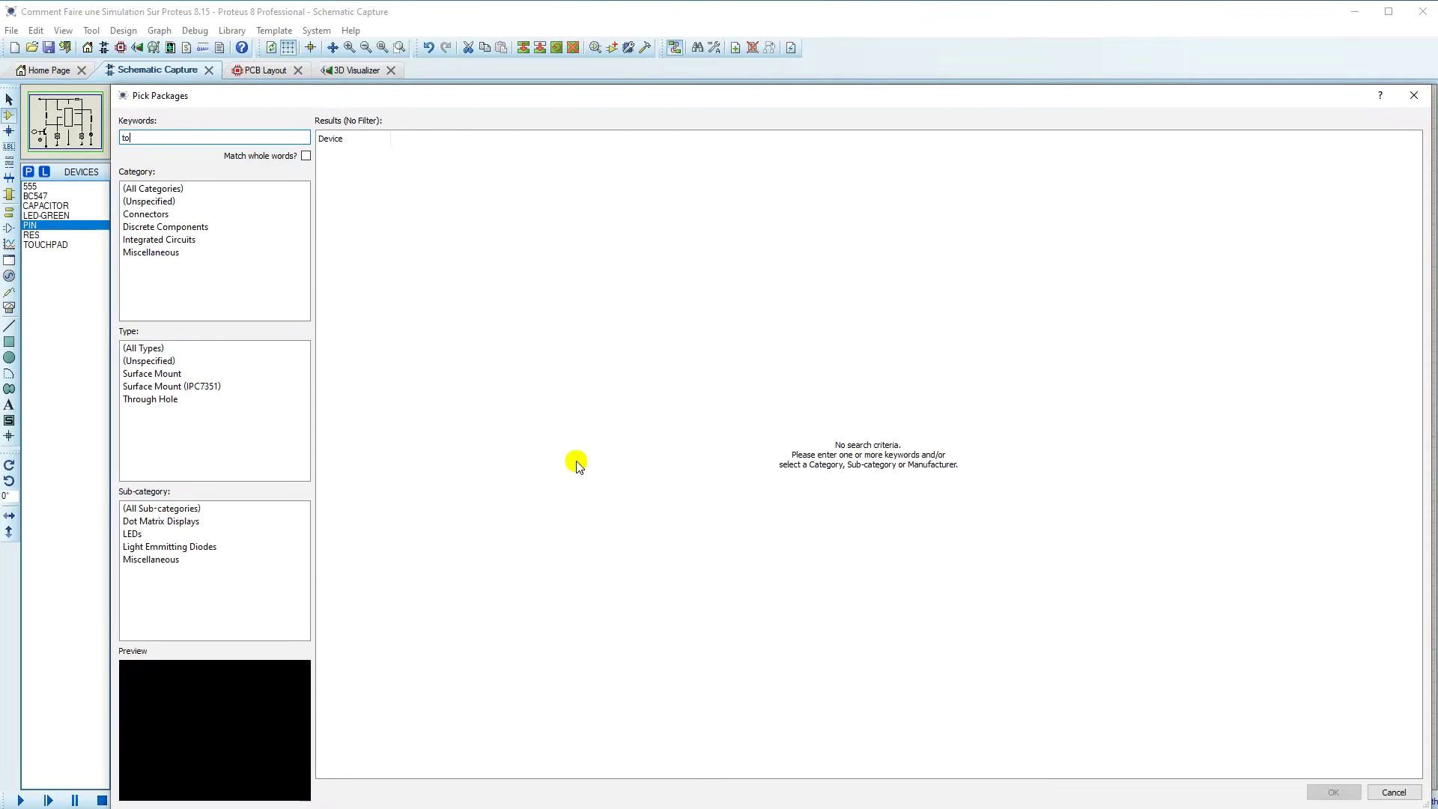
text(92)
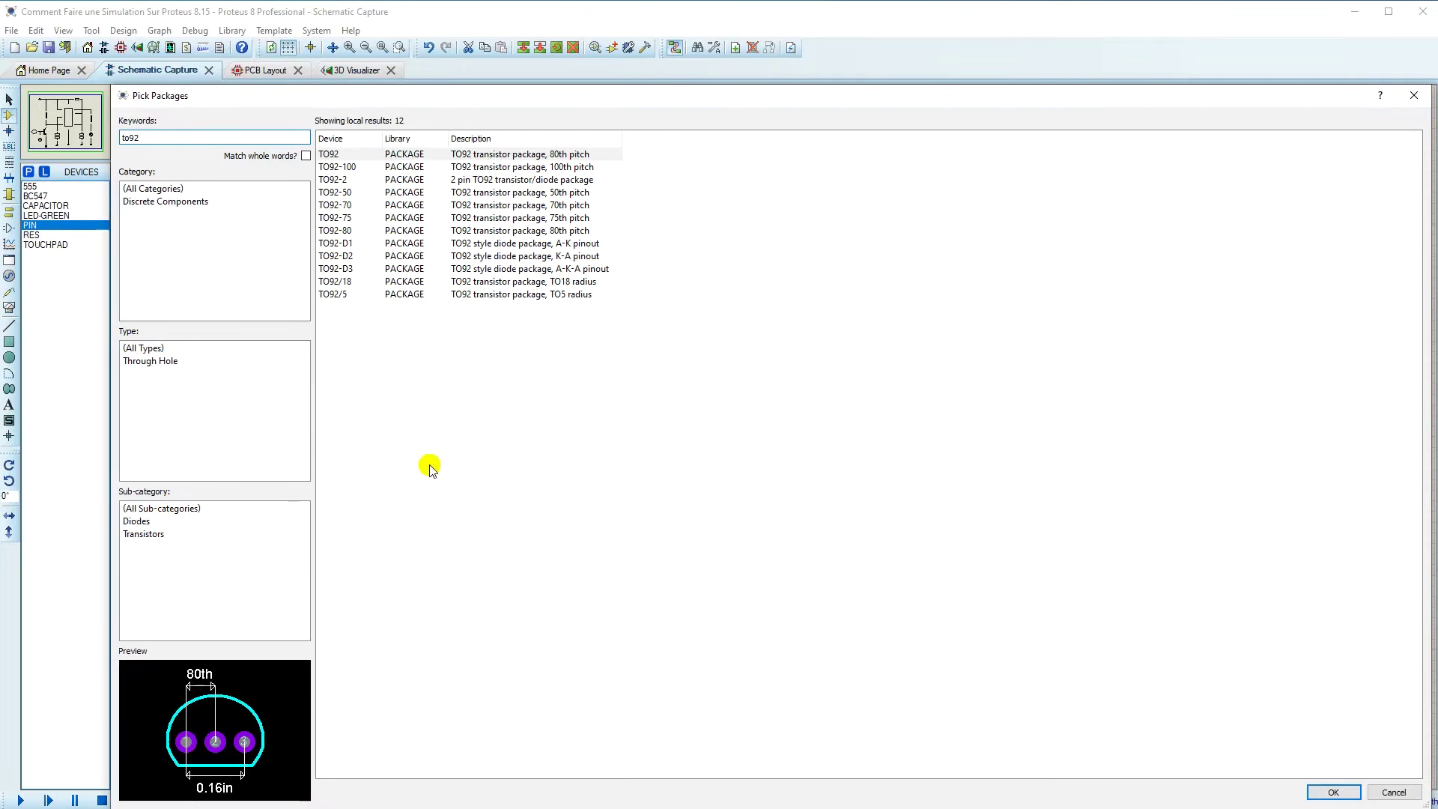
click(342, 295)
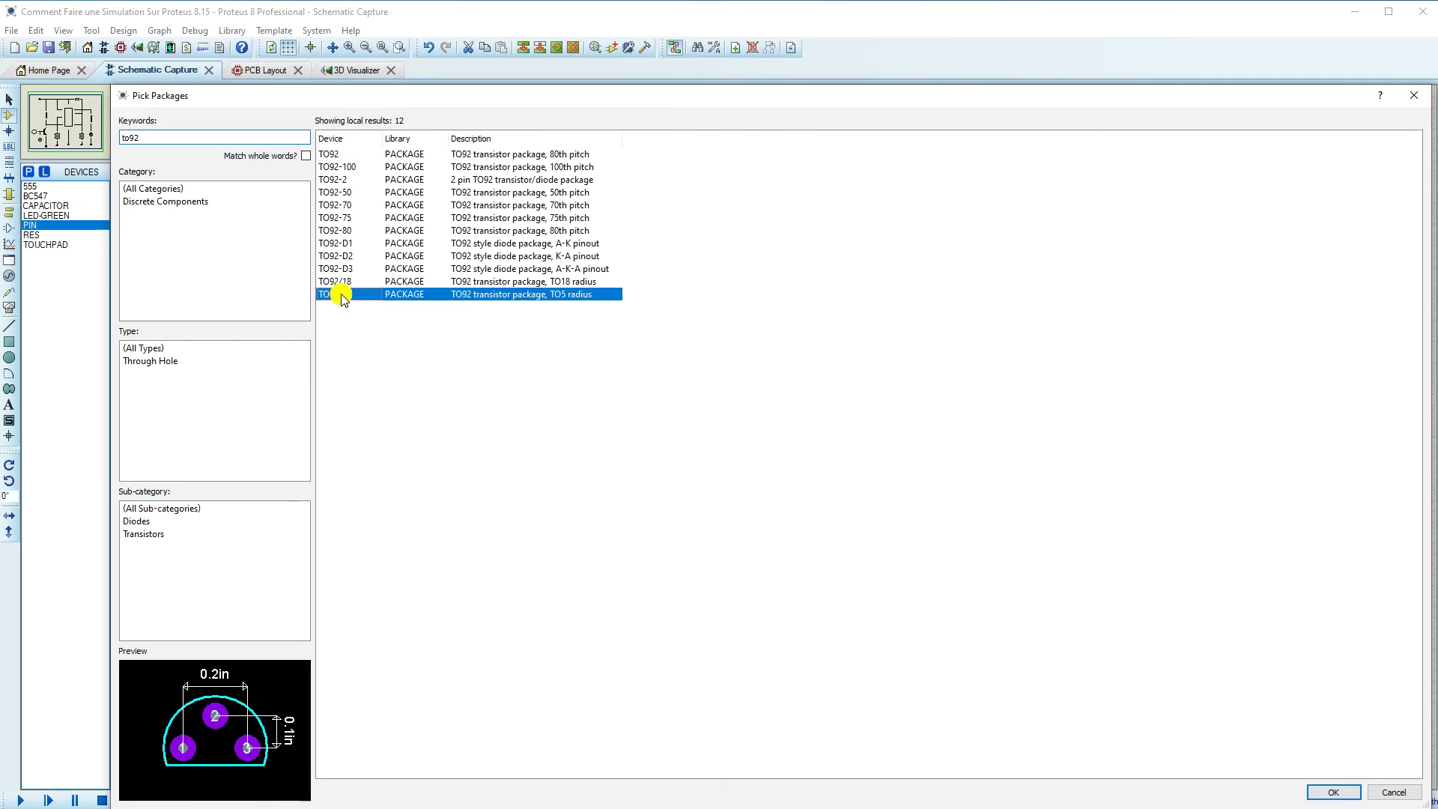
click(1328, 796)
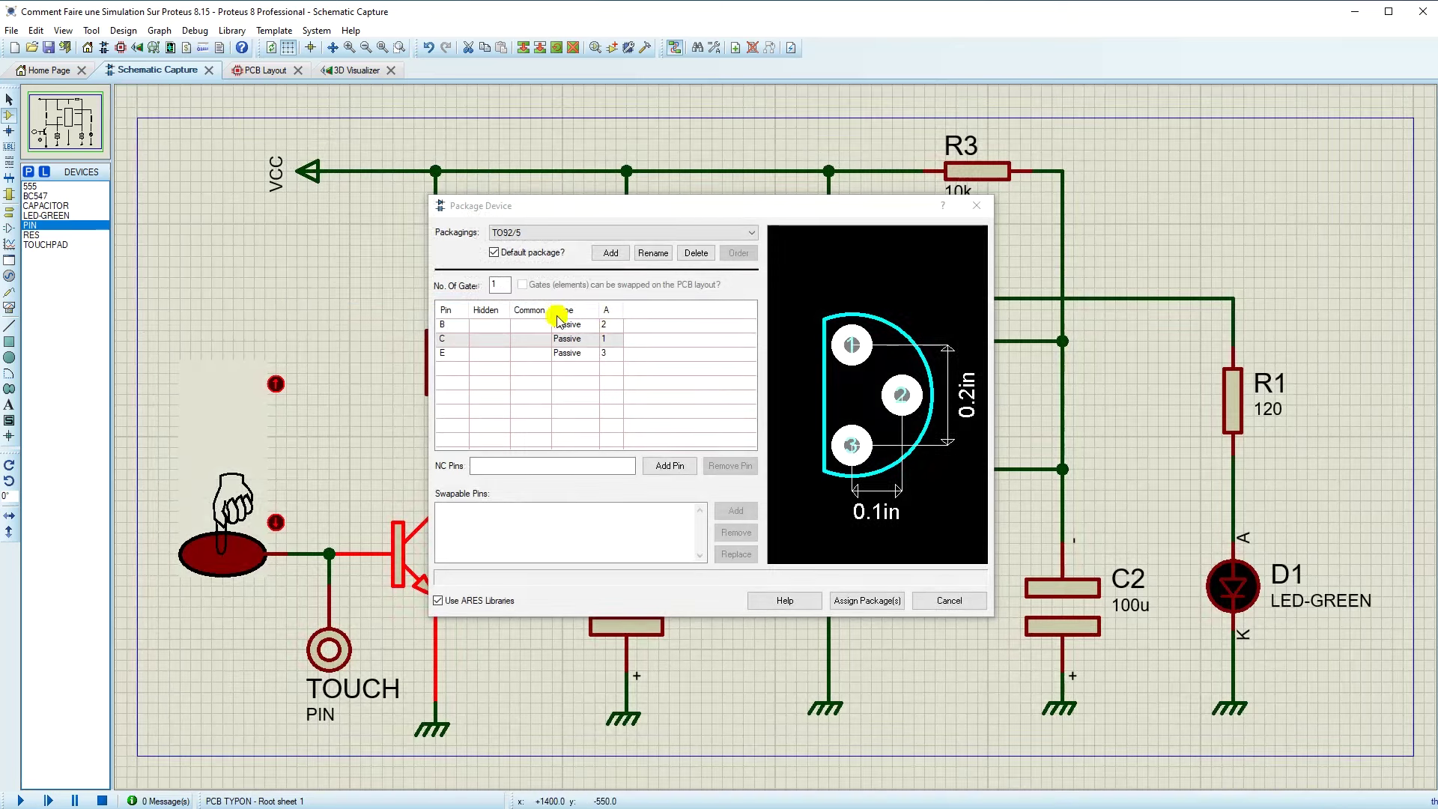
click(865, 601)
click(733, 511)
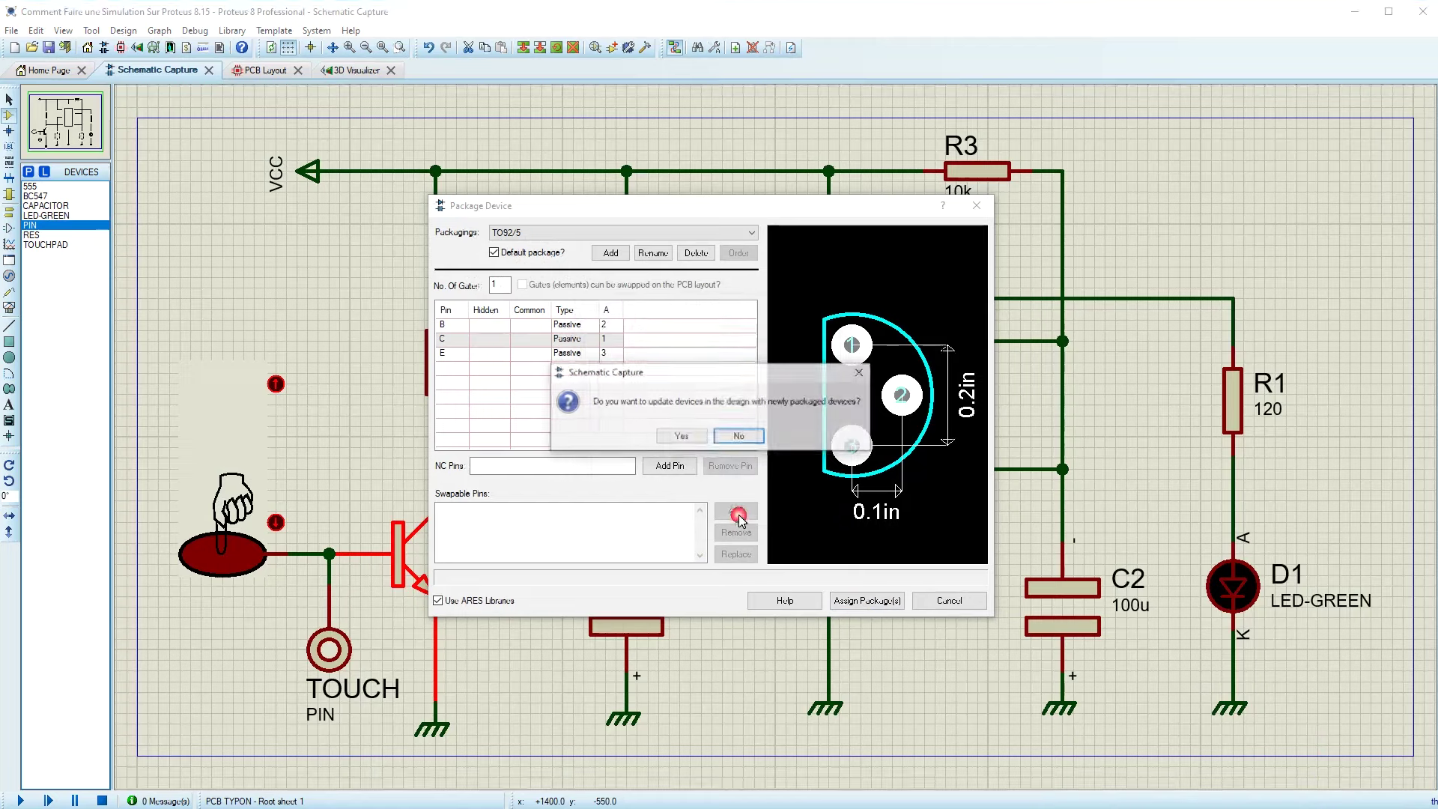
click(739, 436)
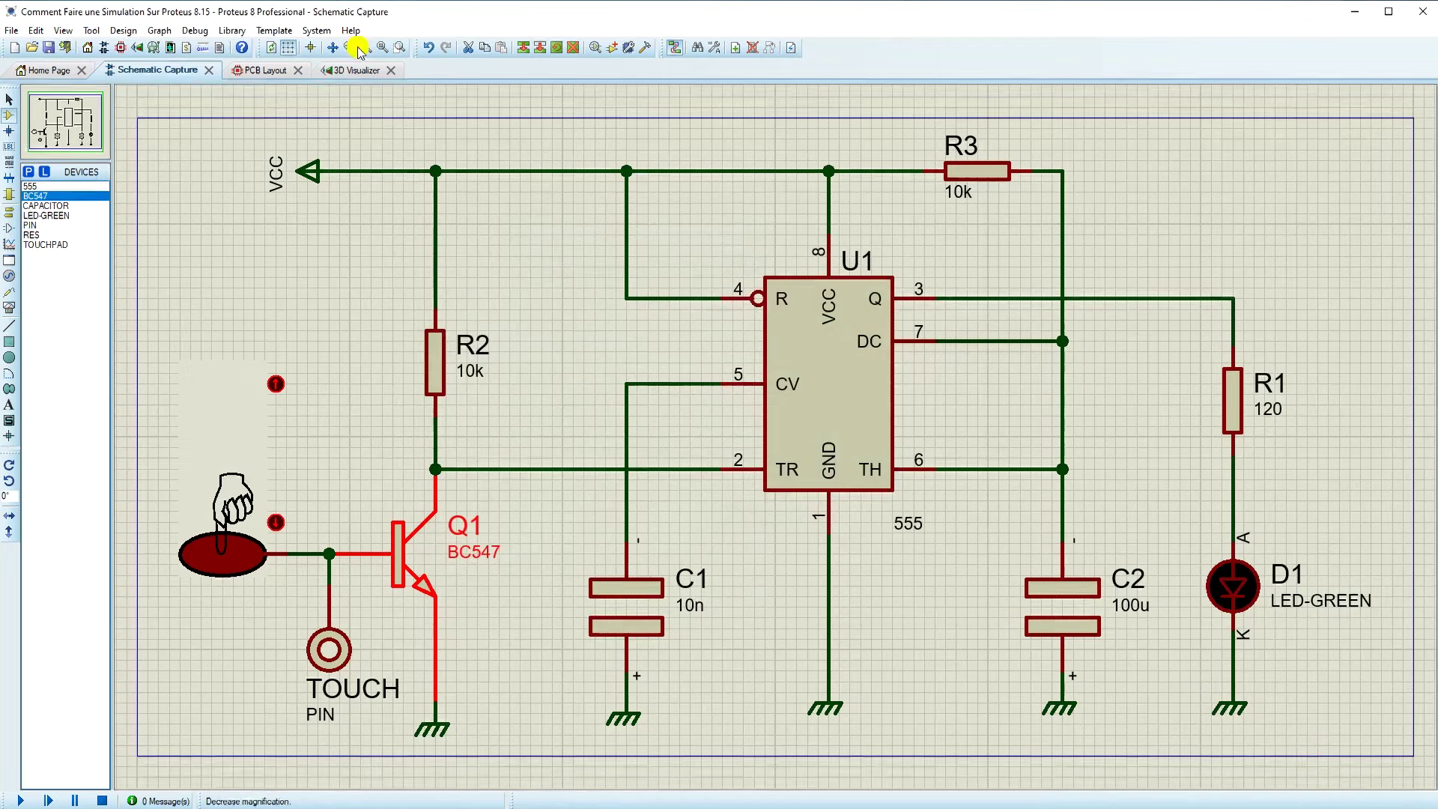
- Return to the PCB layout and delete the GND route linking Q1 pin 3 to U1 pin 1 and D1's cathode
click(262, 69)
scroll(648, 341, up, 4)
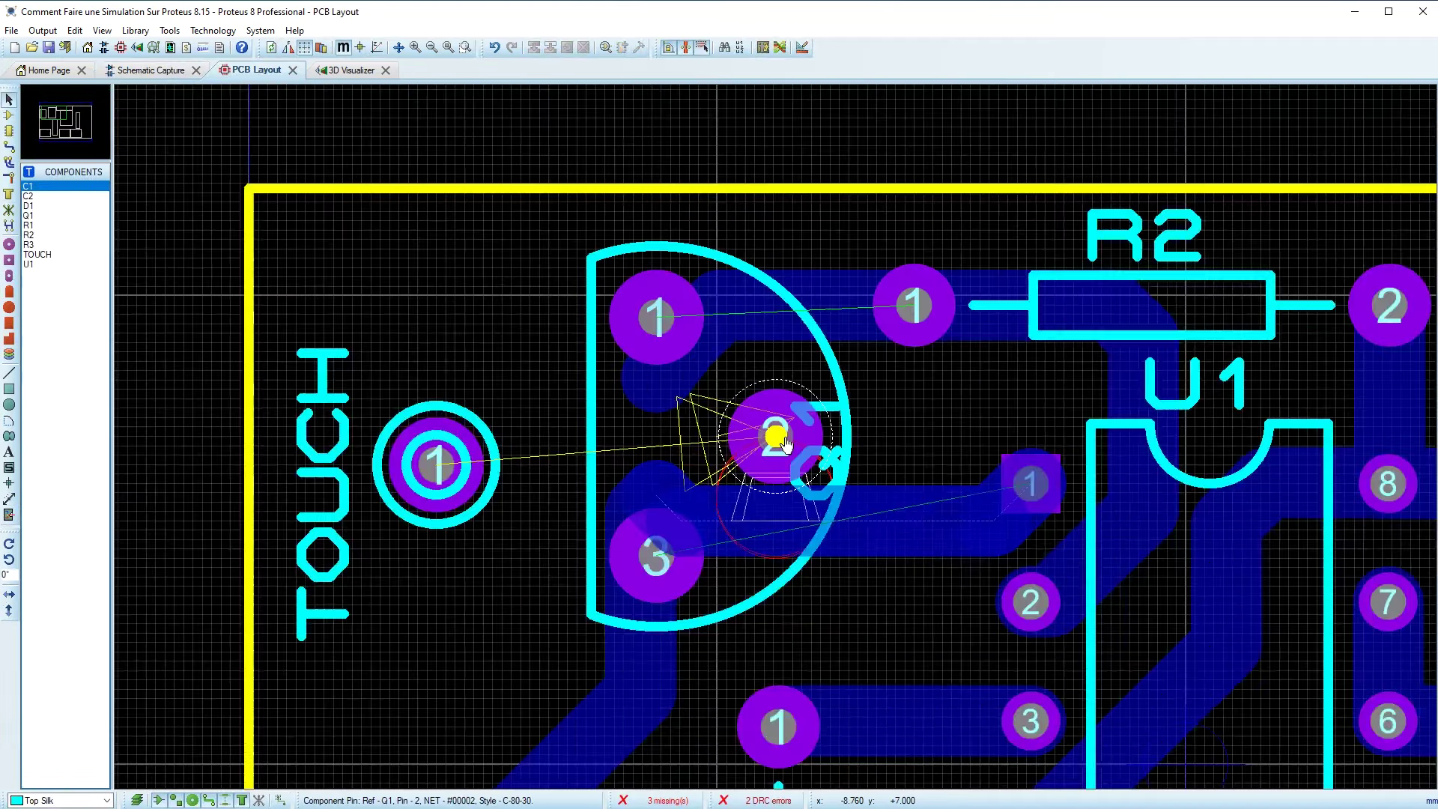
right_click(934, 573)
click(933, 568)
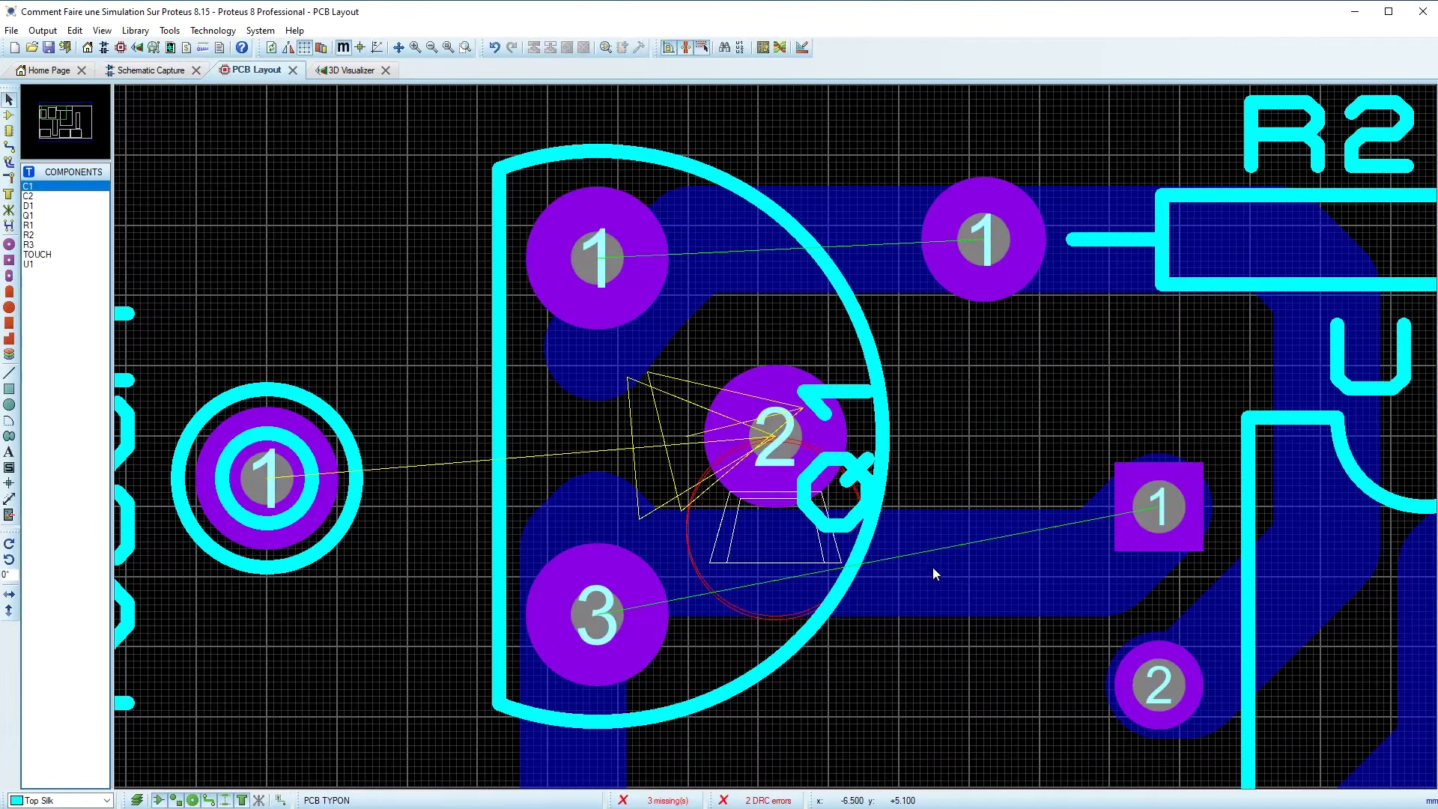
right_click(933, 560)
right_click(933, 559)
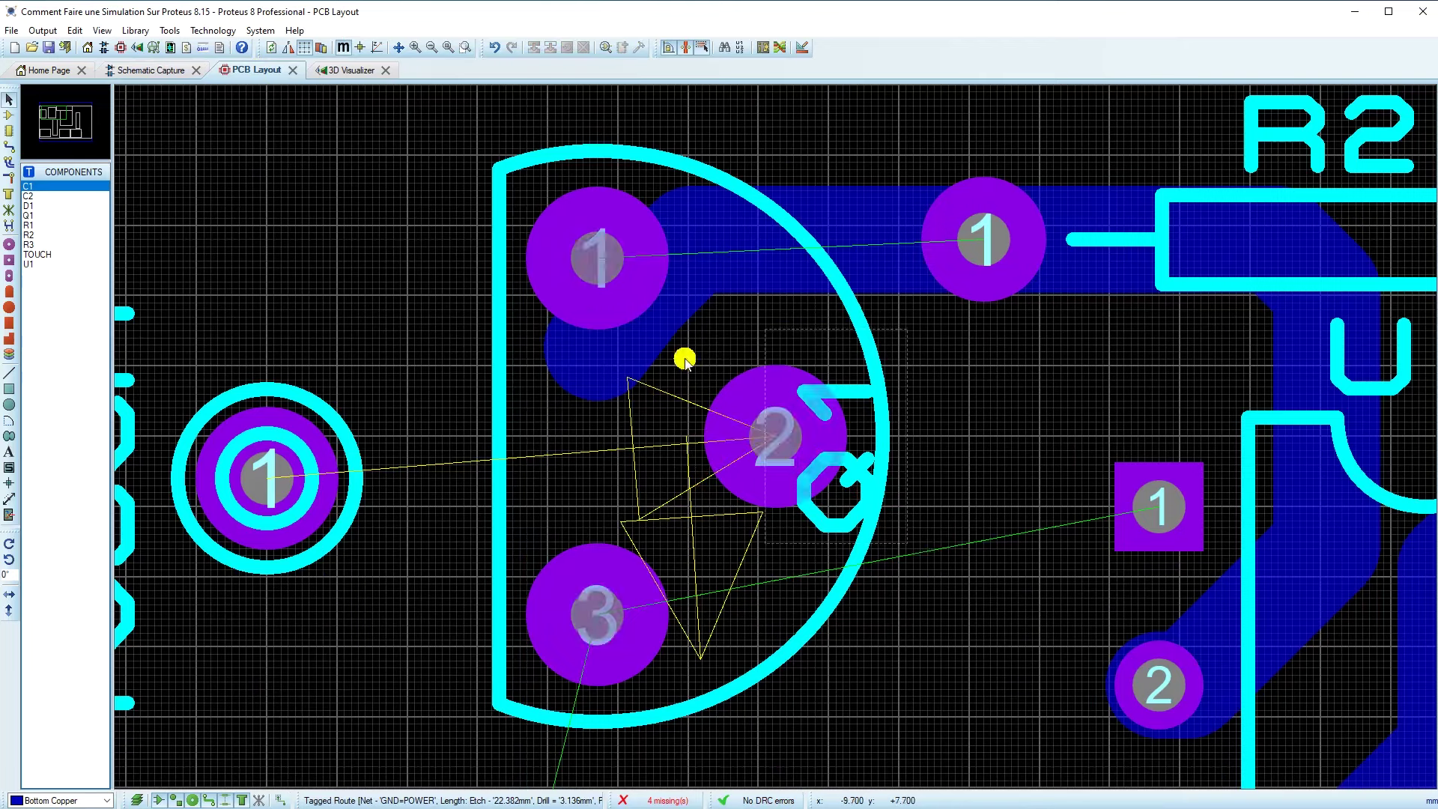
- Delete the trace between R2 pin 1 and Q1 pin 1
right_click(750, 246)
click(750, 245)
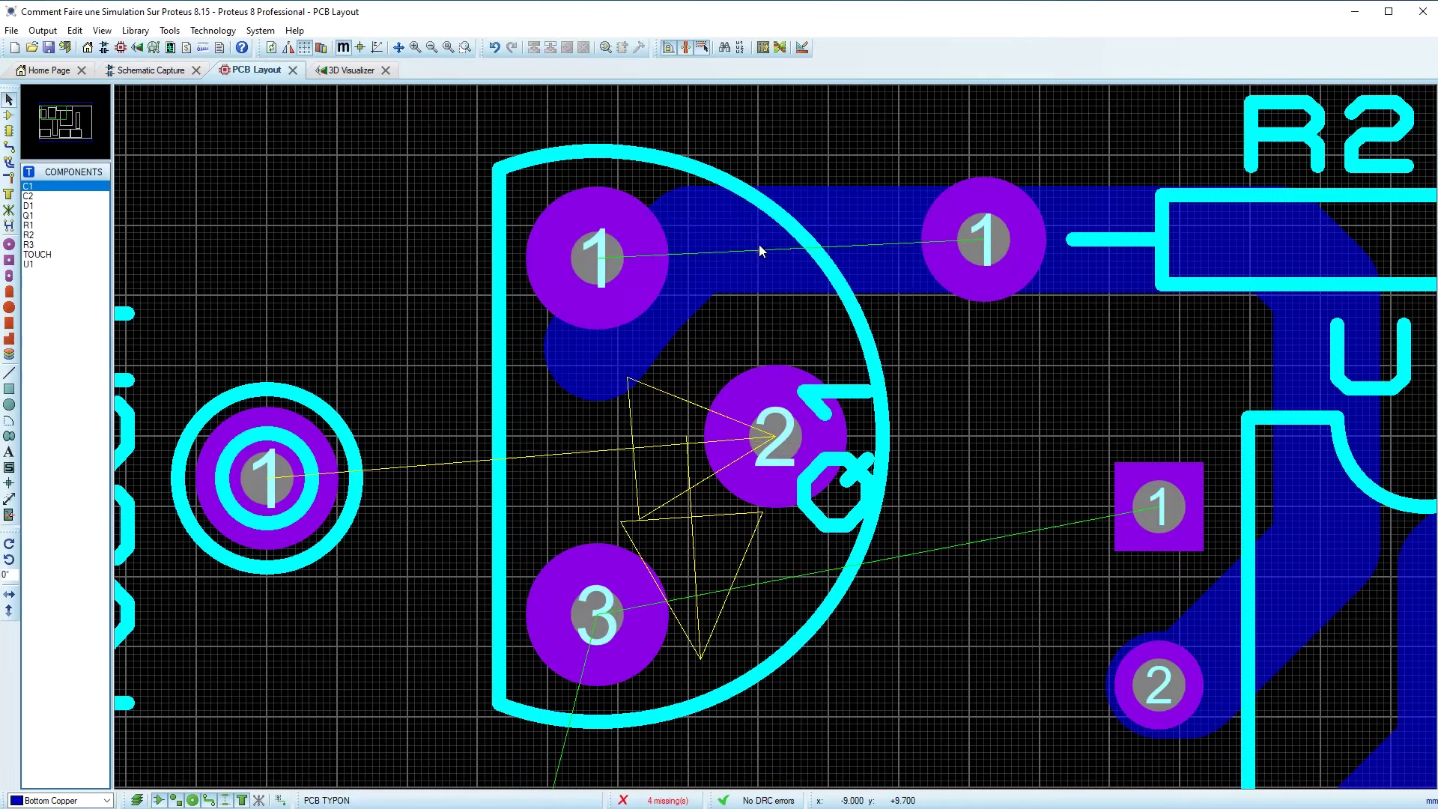
right_click(858, 244)
right_click(858, 245)
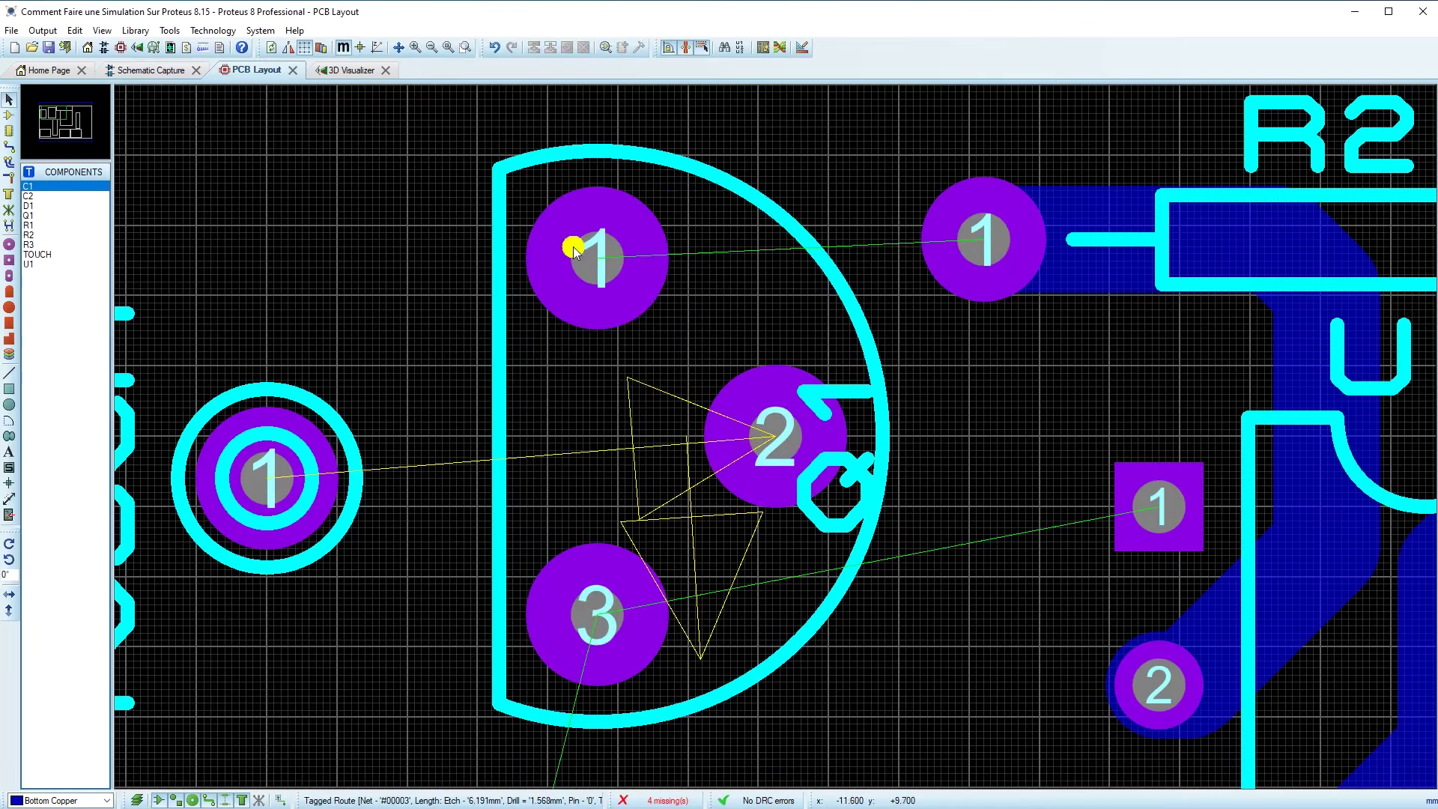
- Shift the Q1 footprint very slightly right and down, away from the TOUCH pin
click(9, 148)
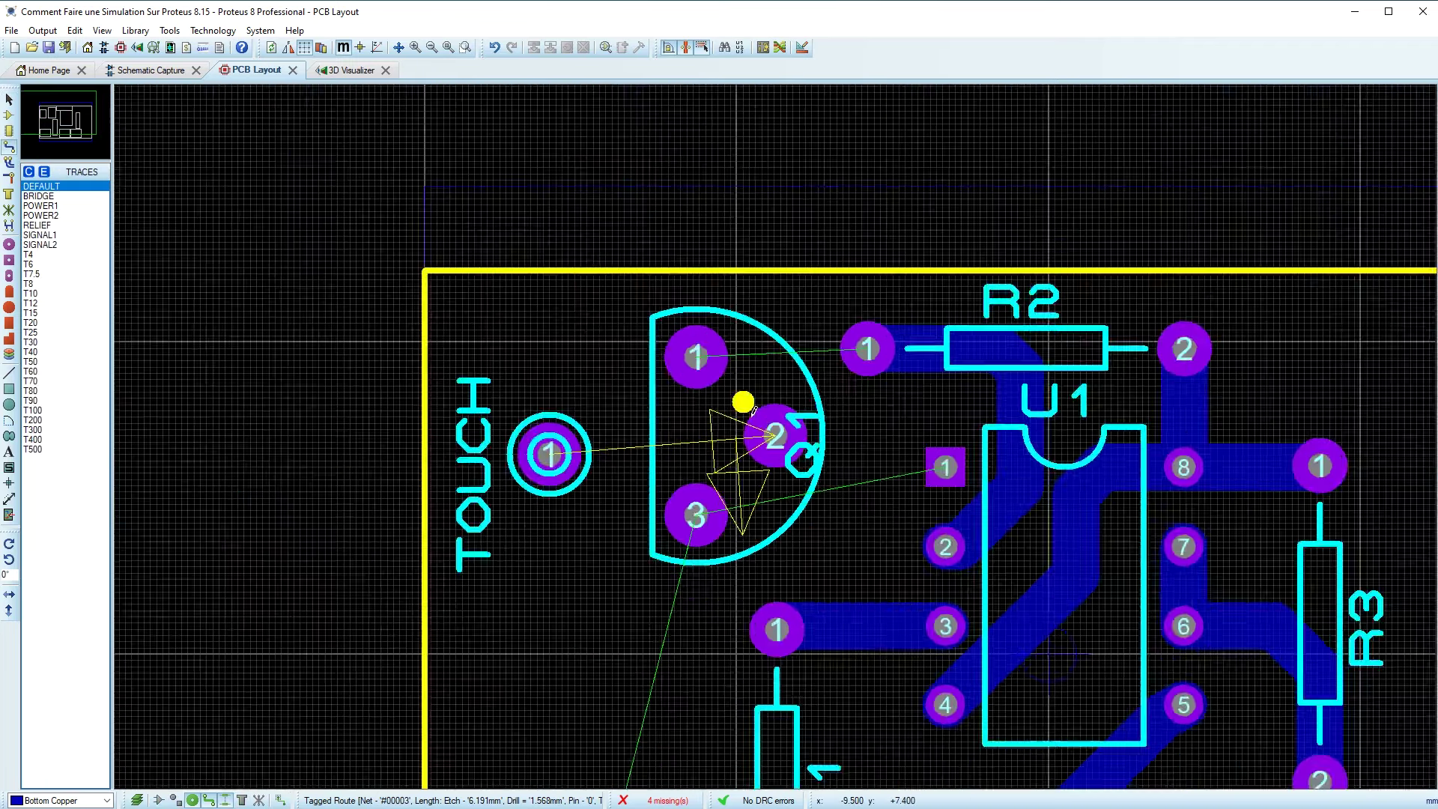
scroll(779, 440, down, 2)
scroll(780, 441, up, 1)
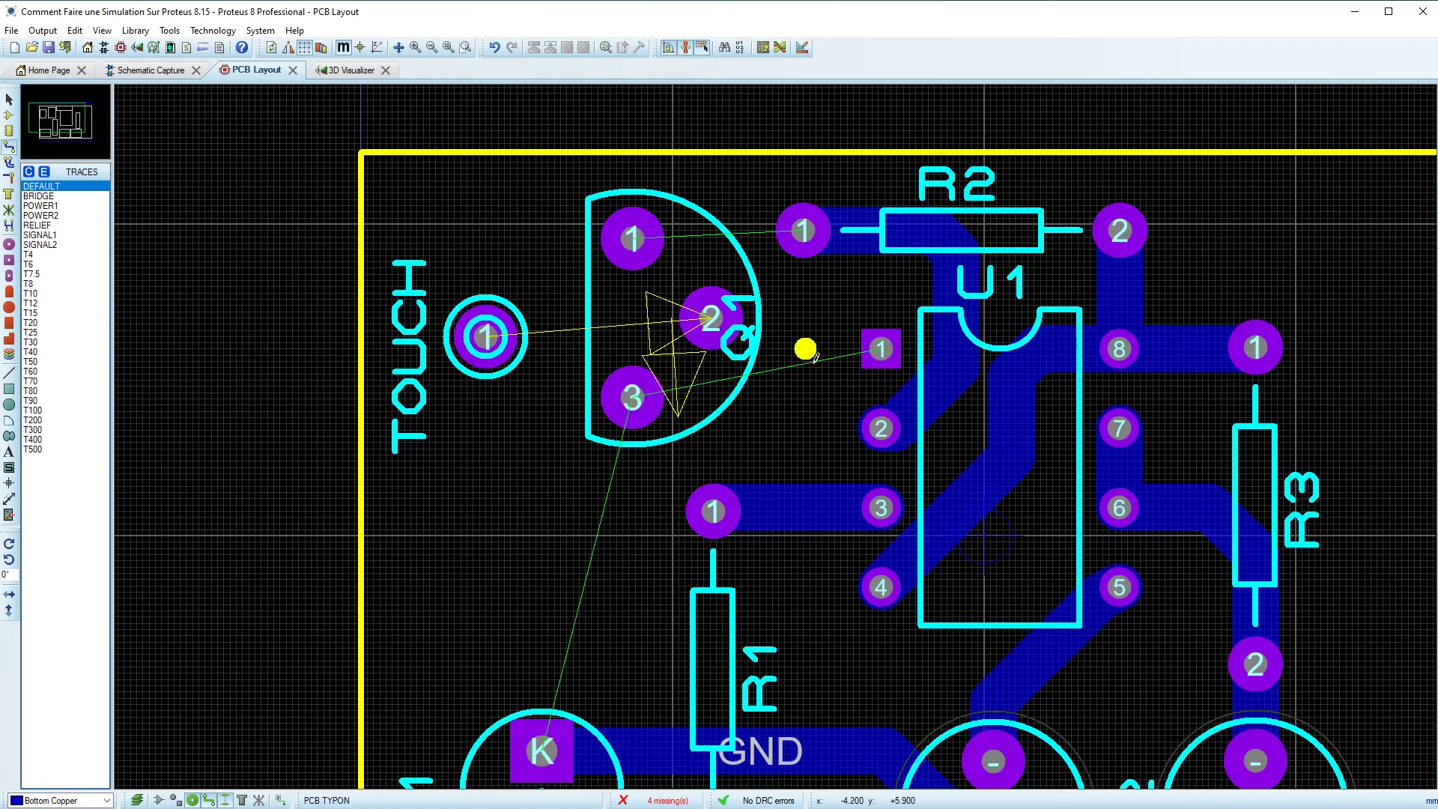
click(11, 101)
drag(660, 322, 663, 325)
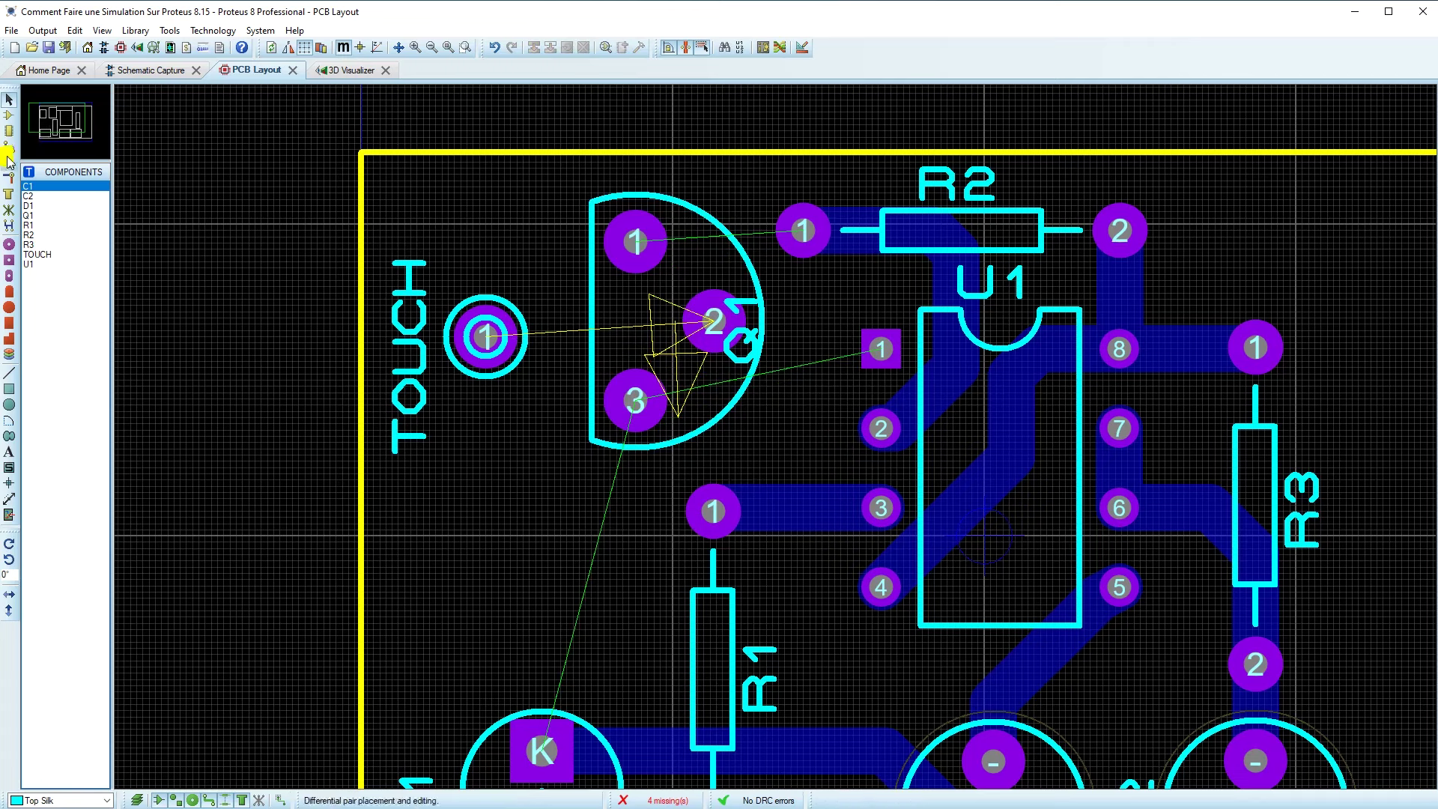
- Reroute the DEFAULT-style bottom copper traces from U1 pin 1 to Q1 pin 3 and from R2 pin 1 to Q1 pin 1
click(9, 148)
click(861, 353)
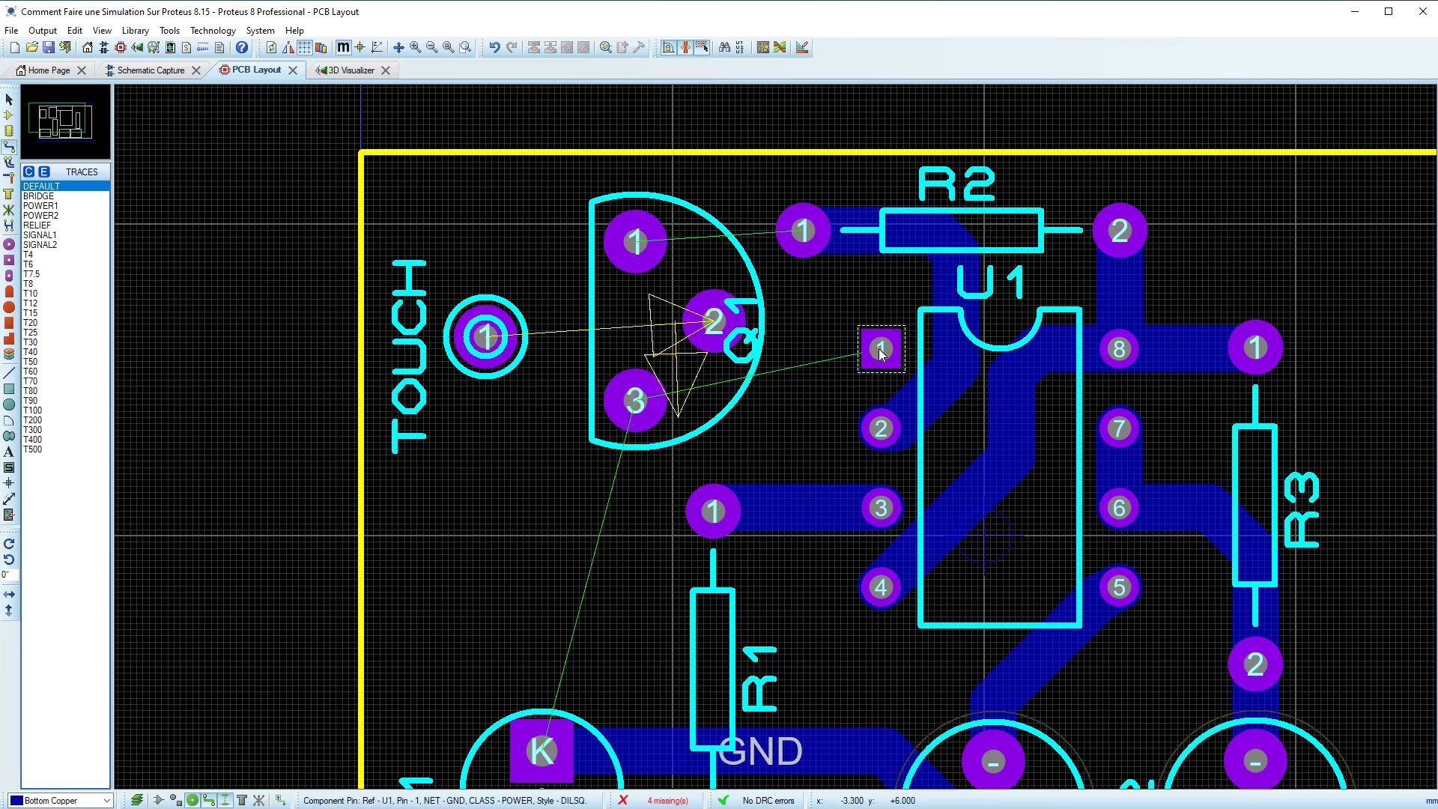
click(641, 401)
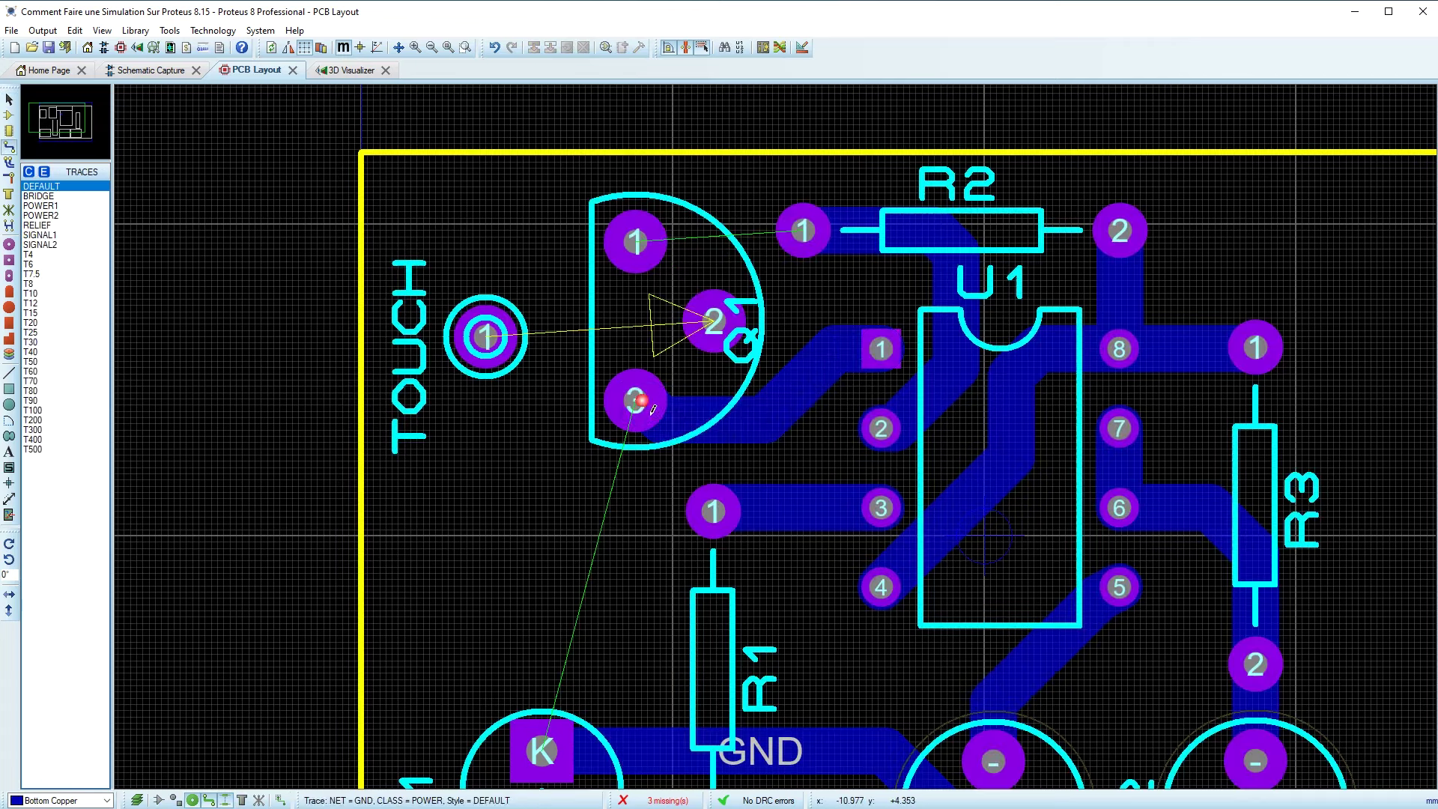
click(804, 230)
click(636, 241)
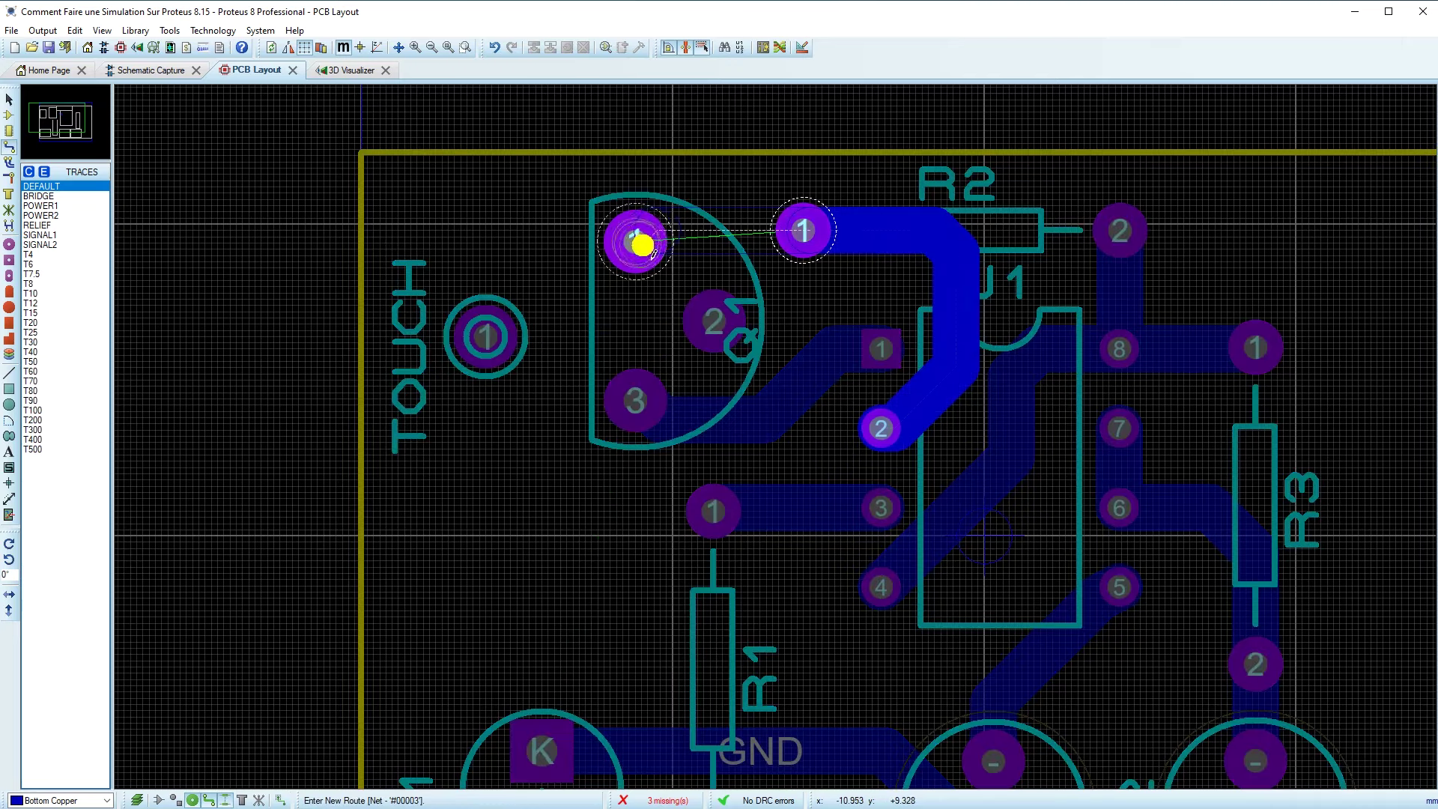
- Route DEFAULT-style bottom copper traces from Q1 pin 2 to TOUCH pin 1 and from Q1 pin 3 to D1's cathode
click(714, 320)
click(514, 330)
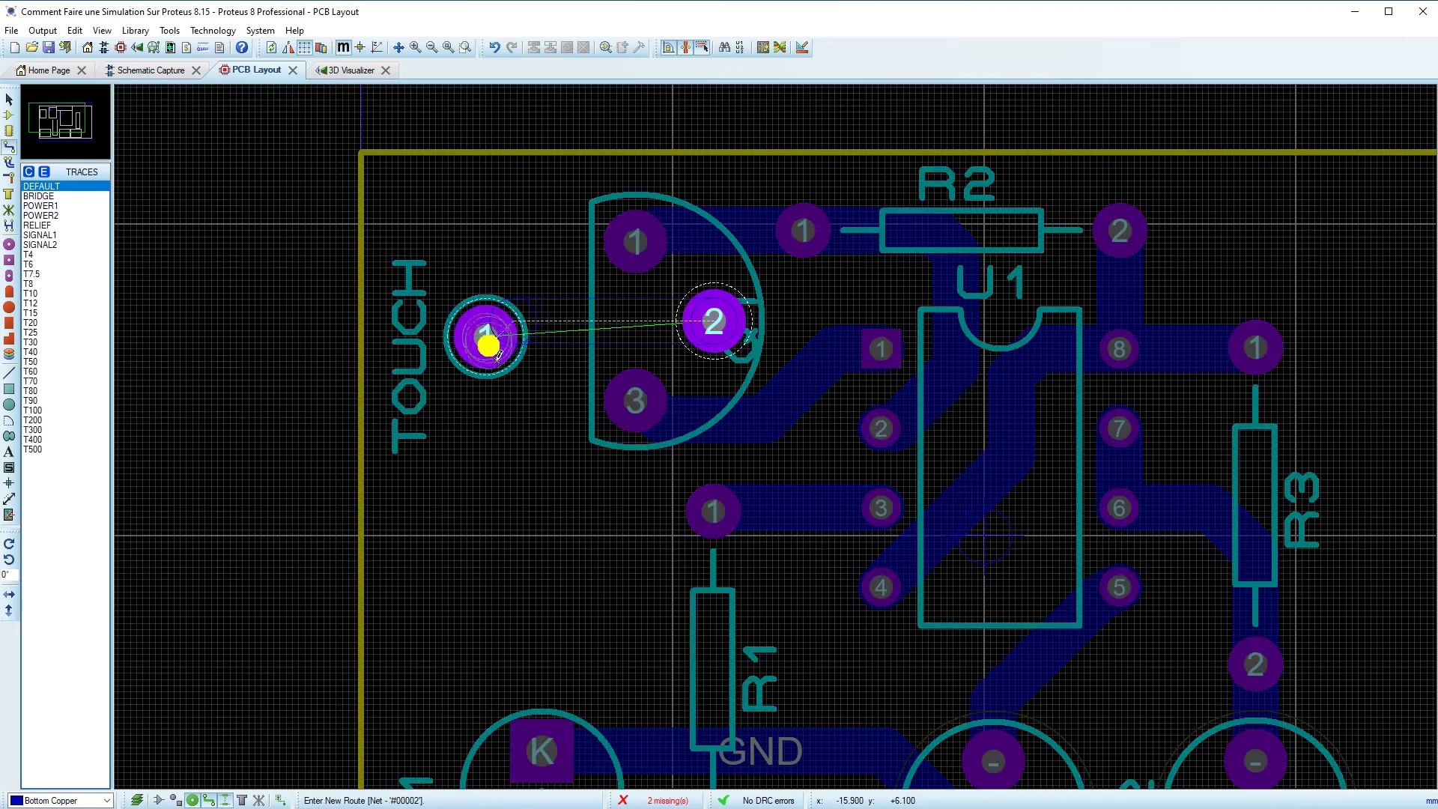
scroll(514, 369, down, 3)
click(732, 420)
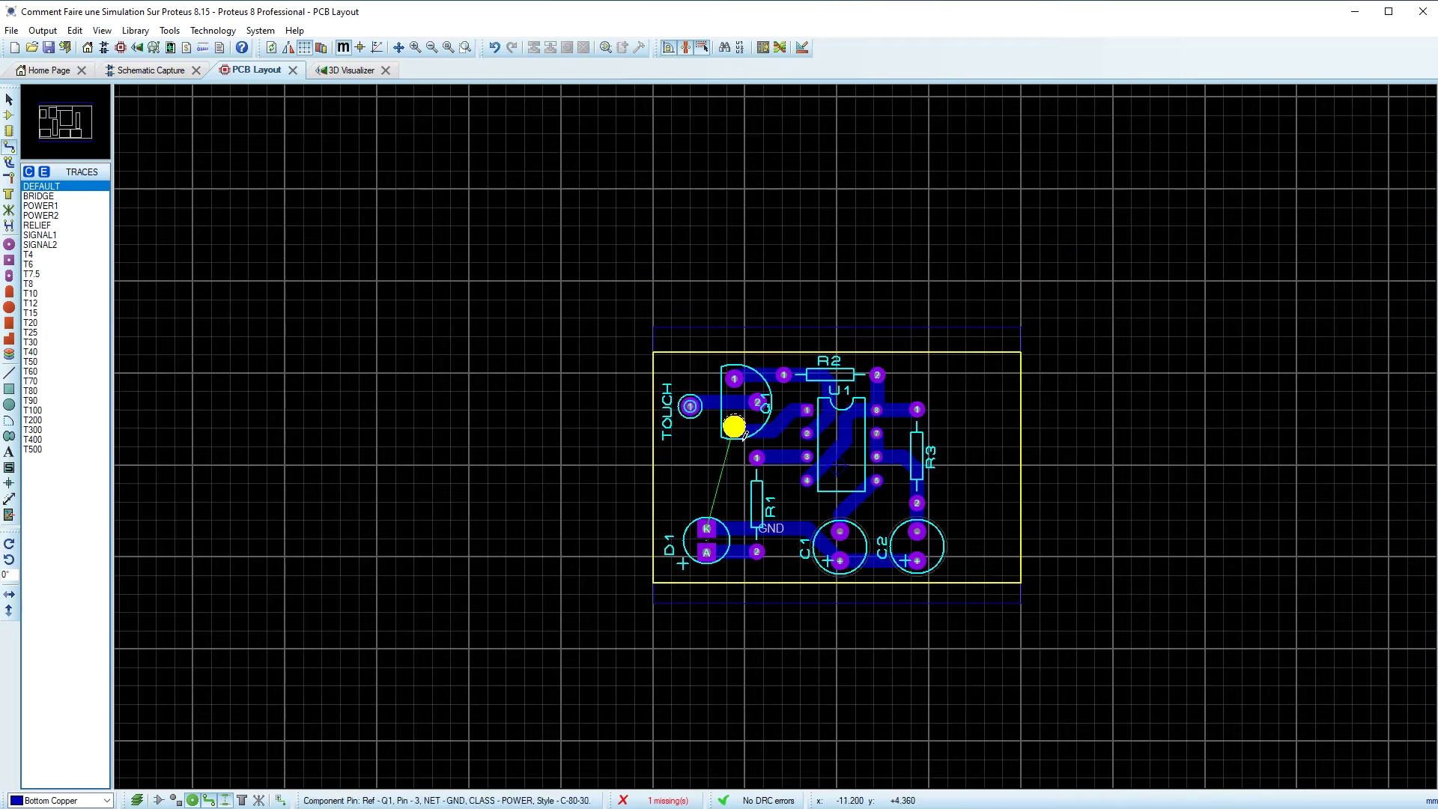
click(707, 529)
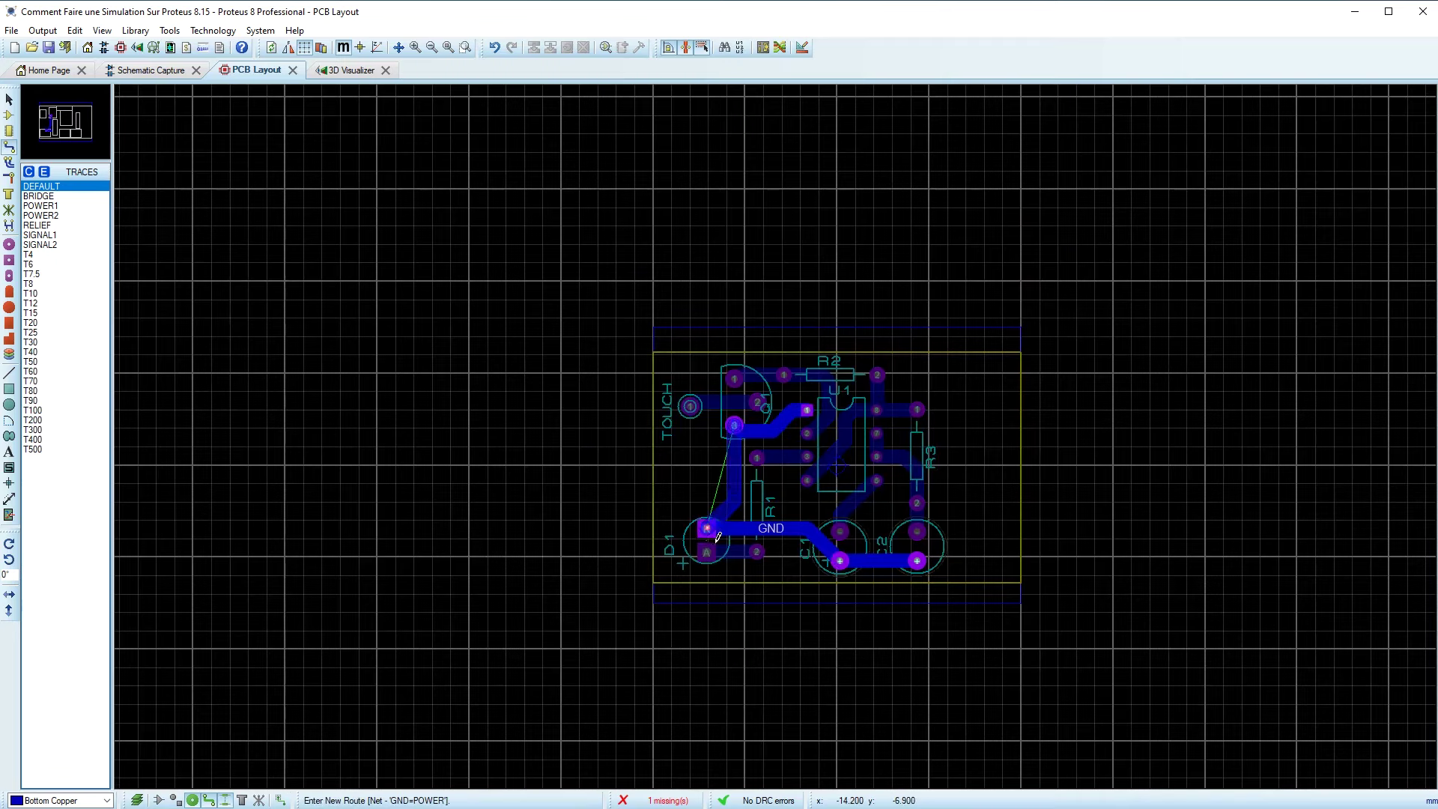
- Move the vertical segment of the GND trace between Q1 pin 3 and D1 left, directly above D1's cathode
scroll(742, 495, up, 3)
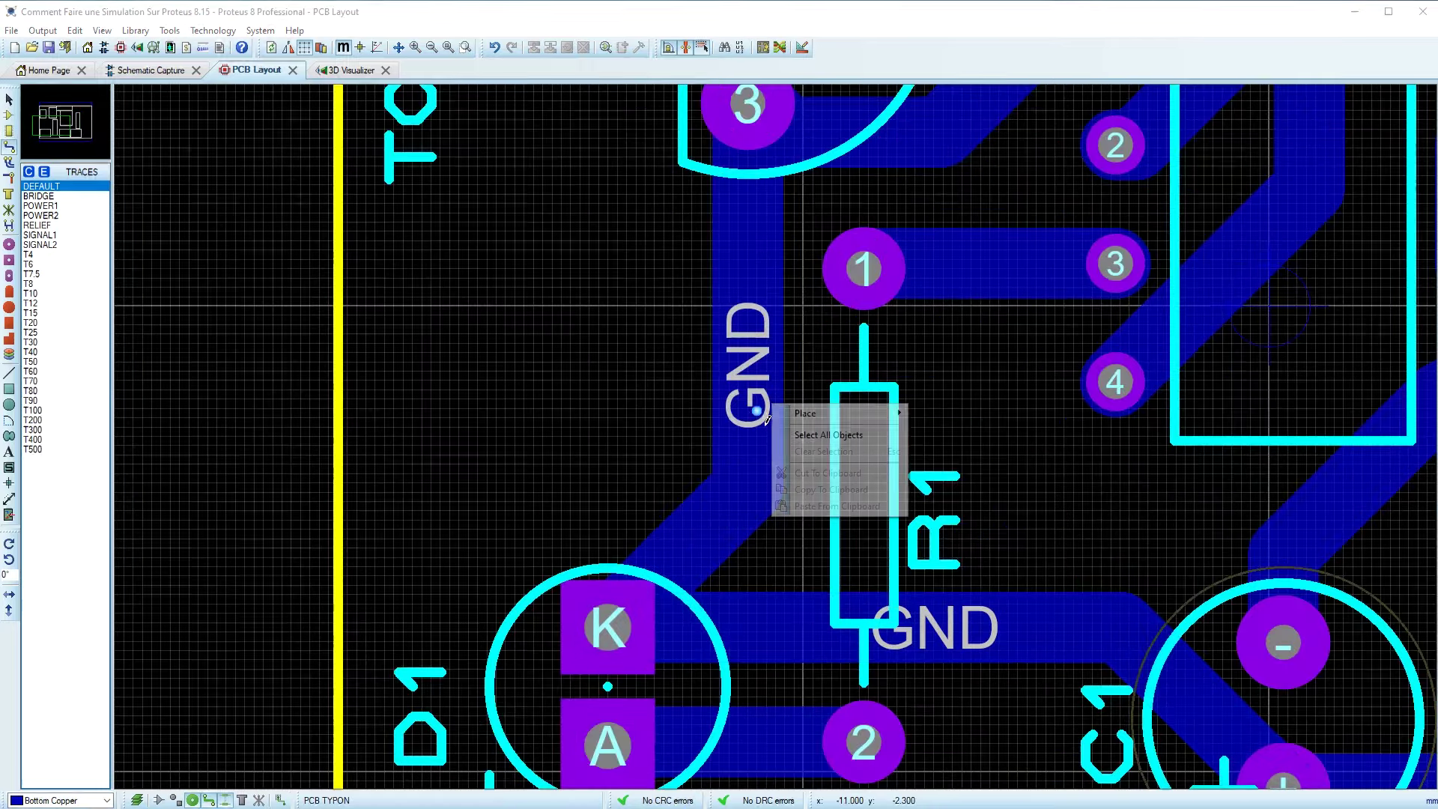
right_click(758, 360)
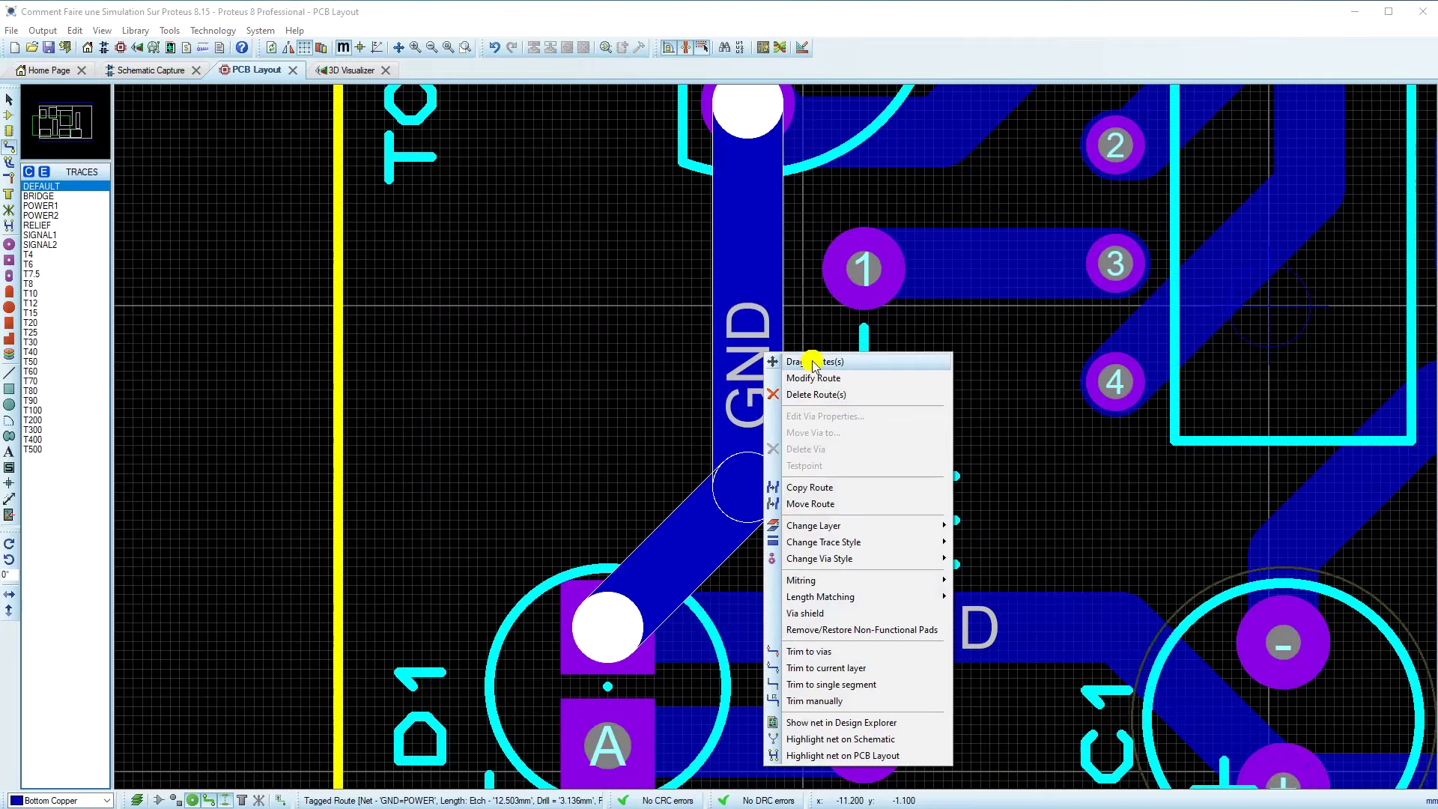
click(812, 361)
click(594, 353)
click(460, 45)
click(449, 48)
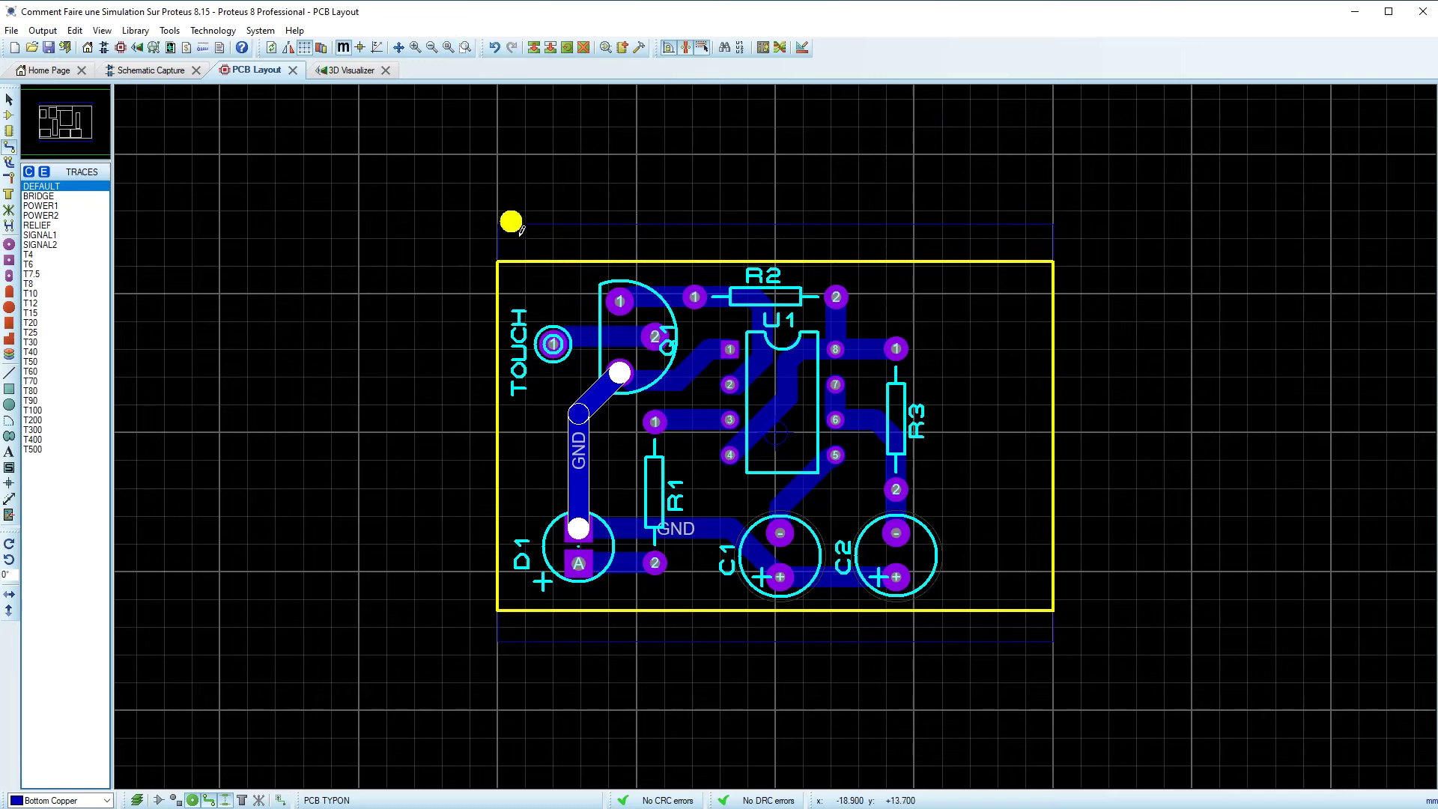
- Set the board's maximum width to 35 mm in the board properties
click(260, 35)
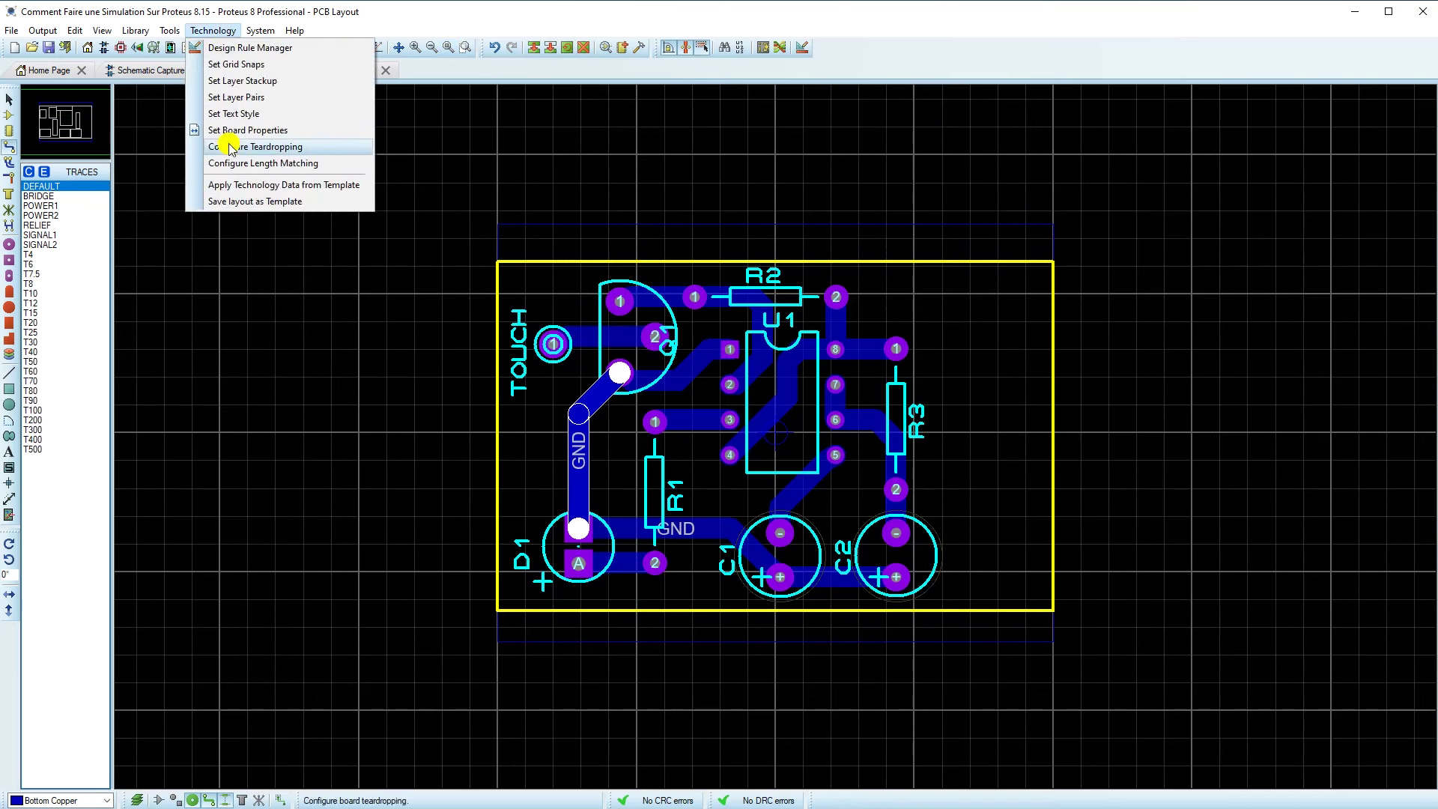
click(232, 132)
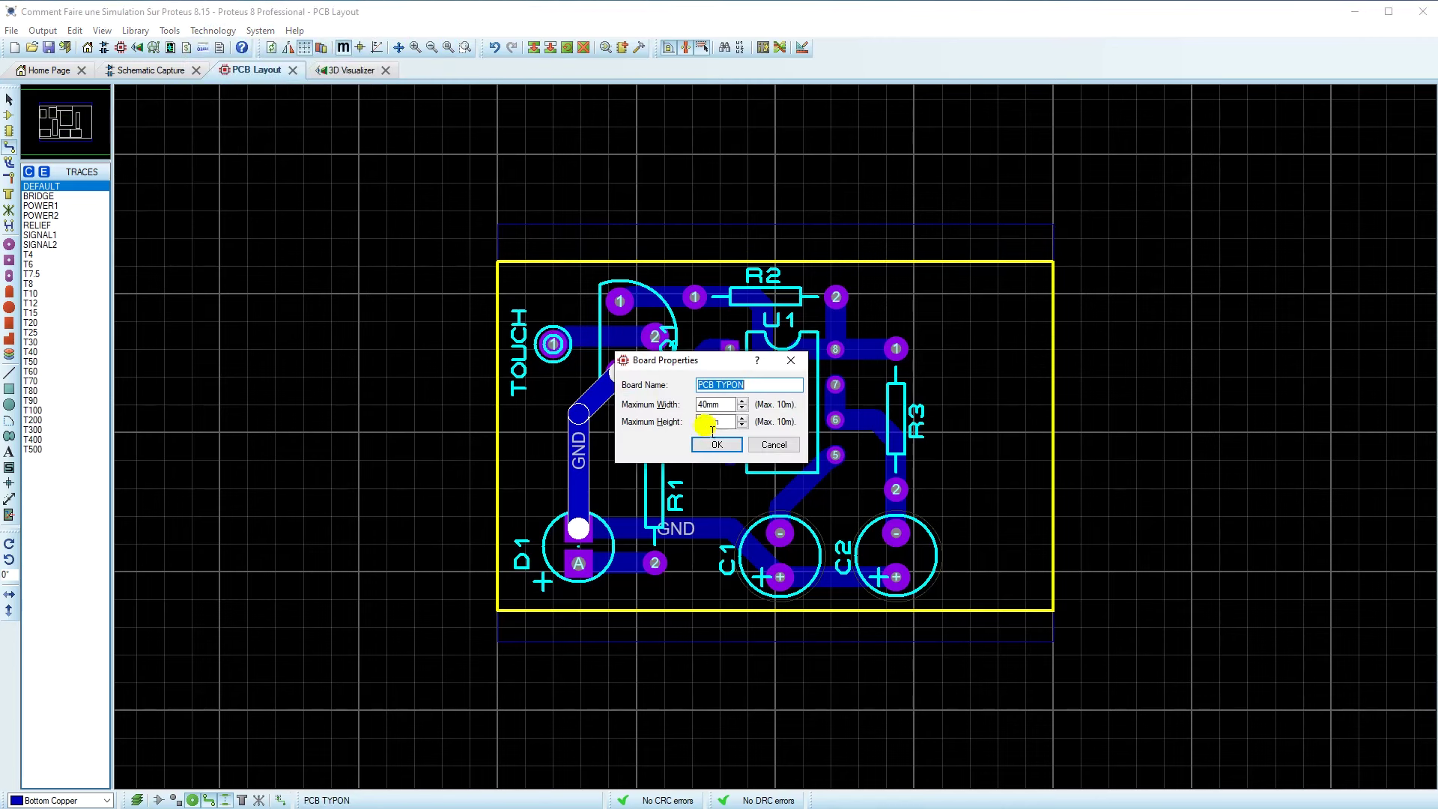
drag(708, 425, 699, 425)
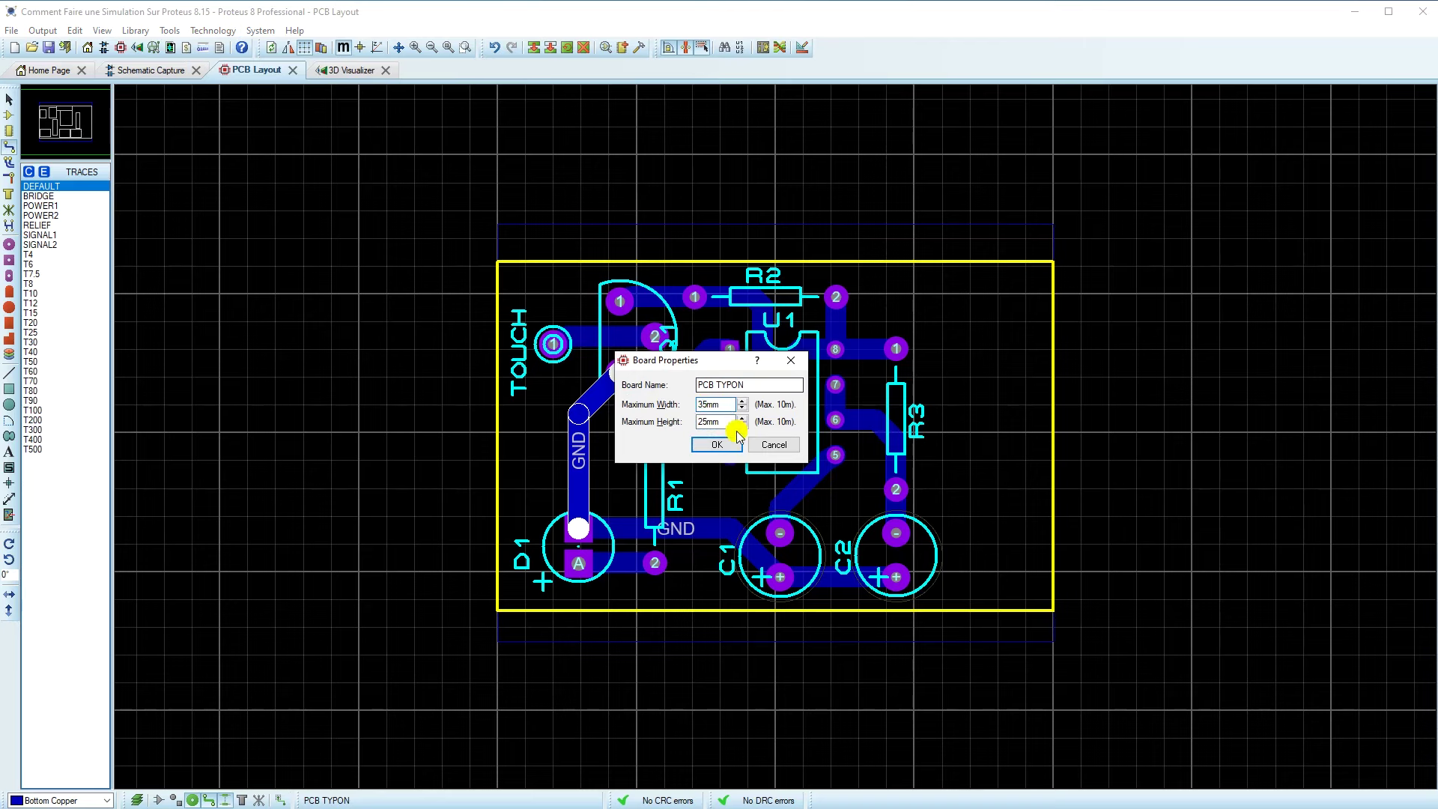
click(714, 443)
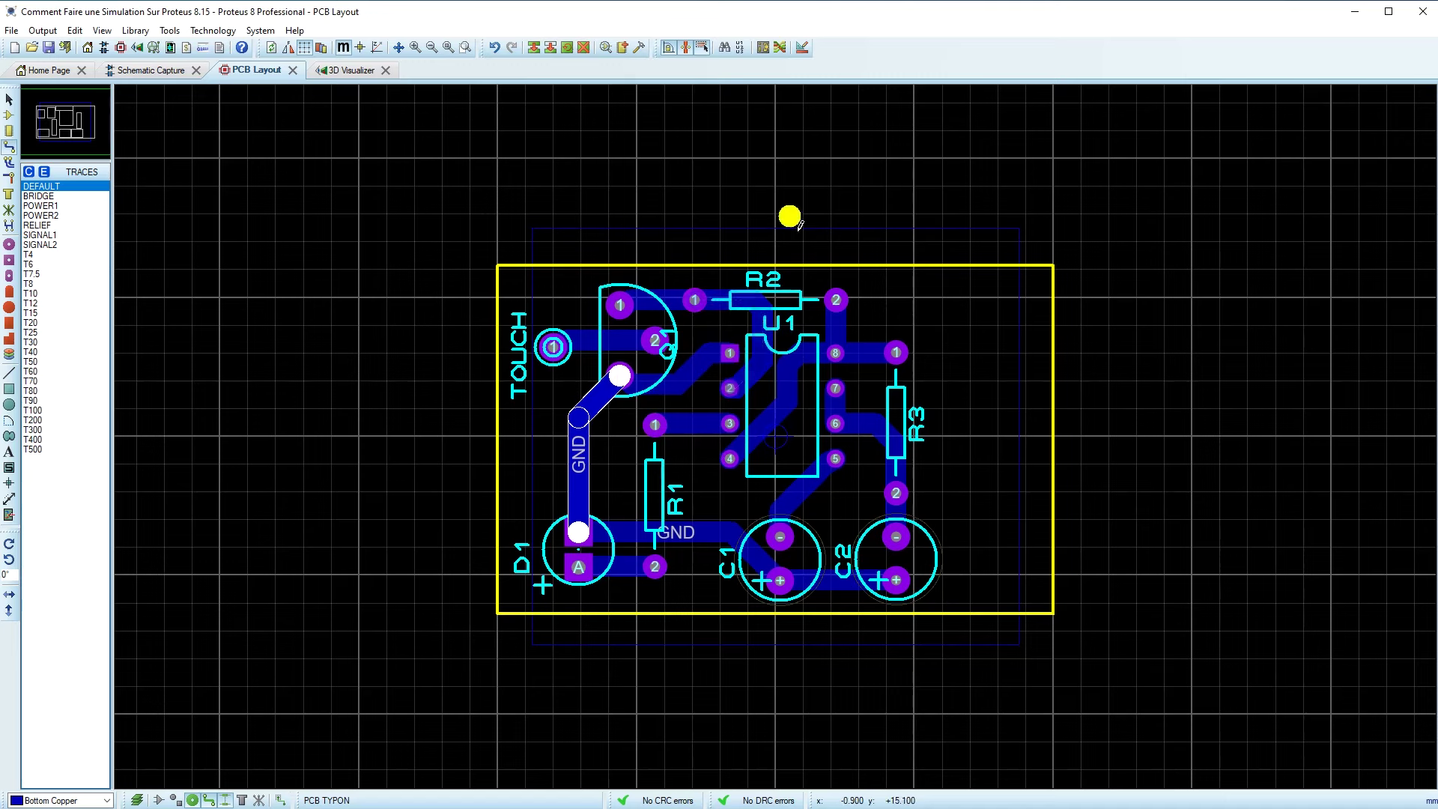
- Check the board's maximum width and height in the board properties
click(255, 33)
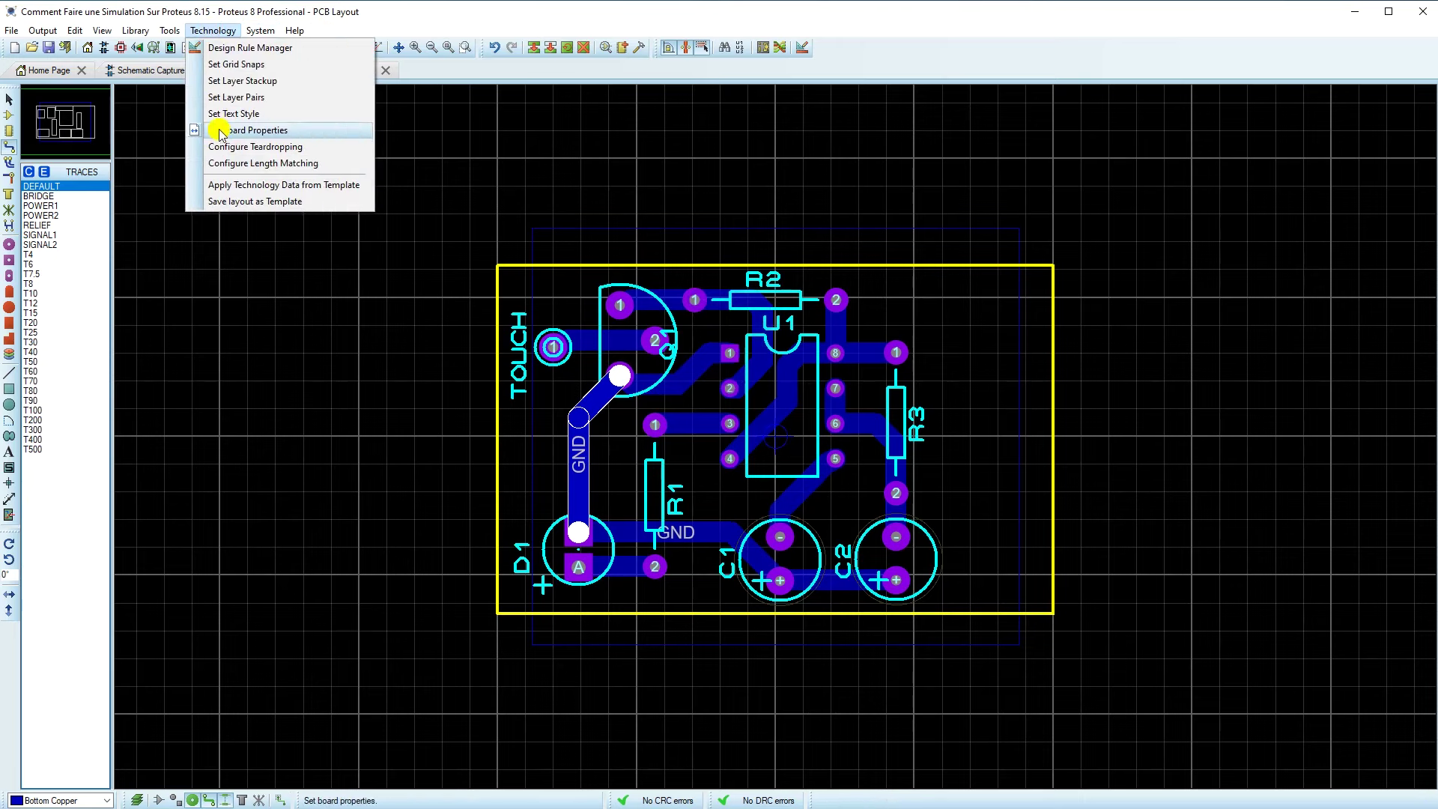
click(247, 130)
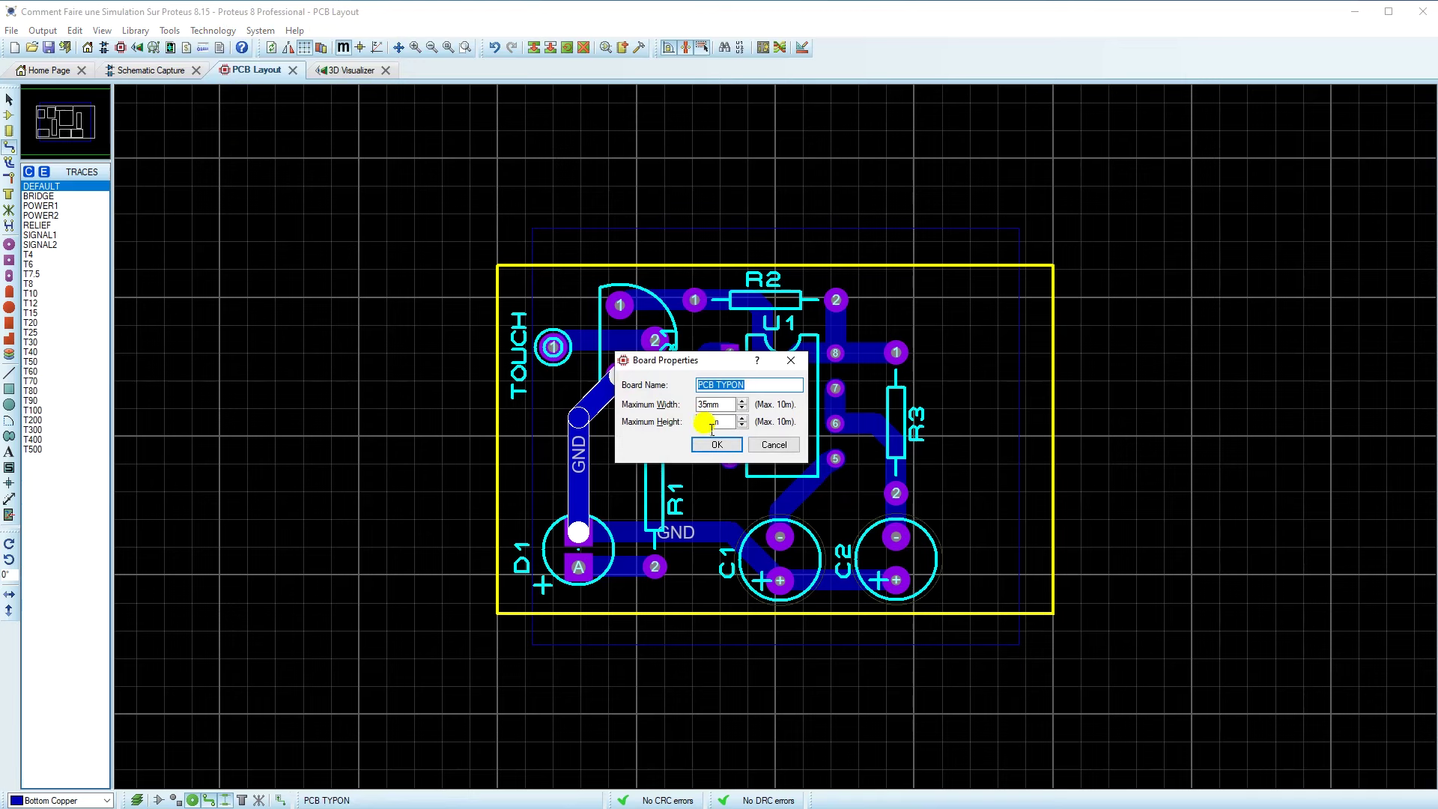
drag(708, 423, 700, 426)
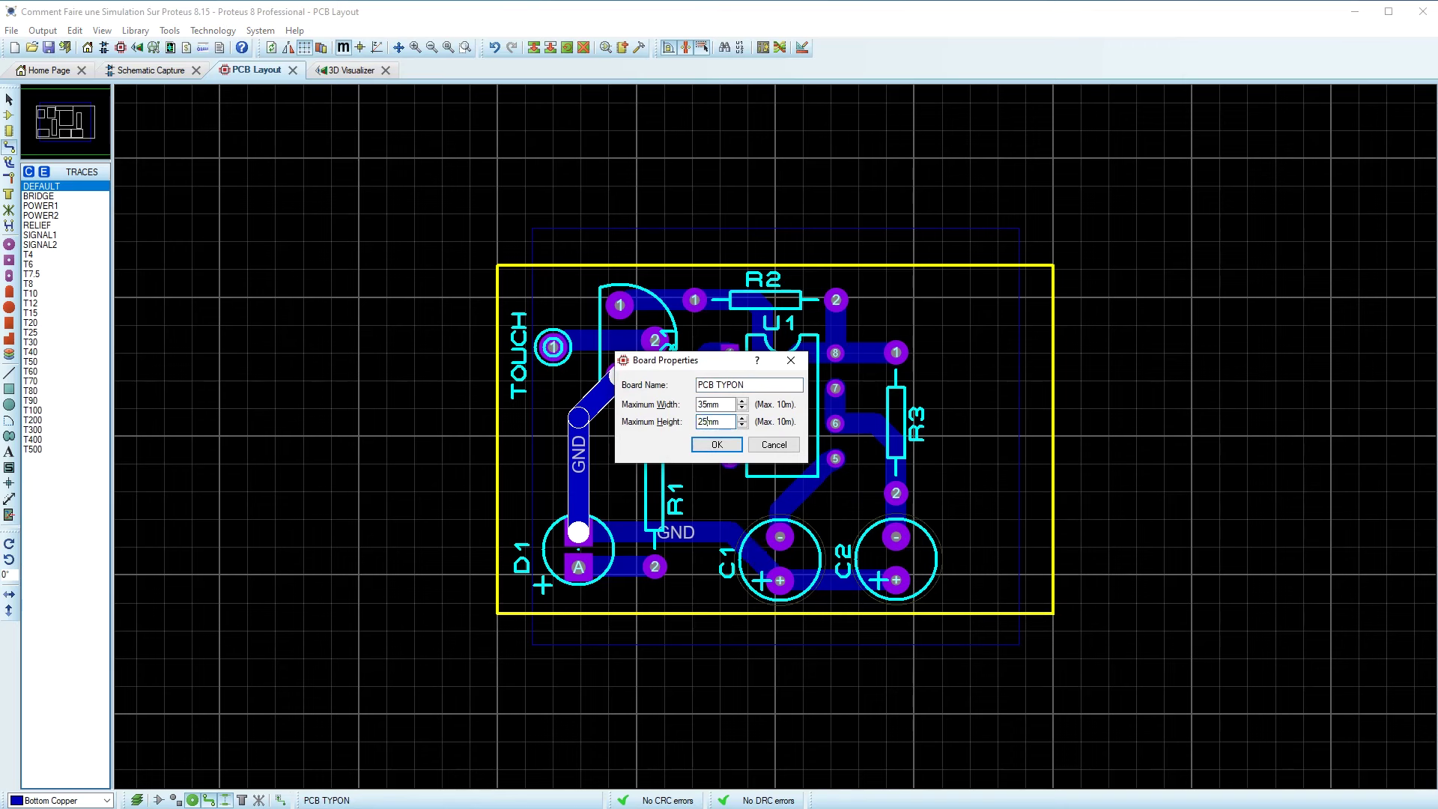
click(717, 447)
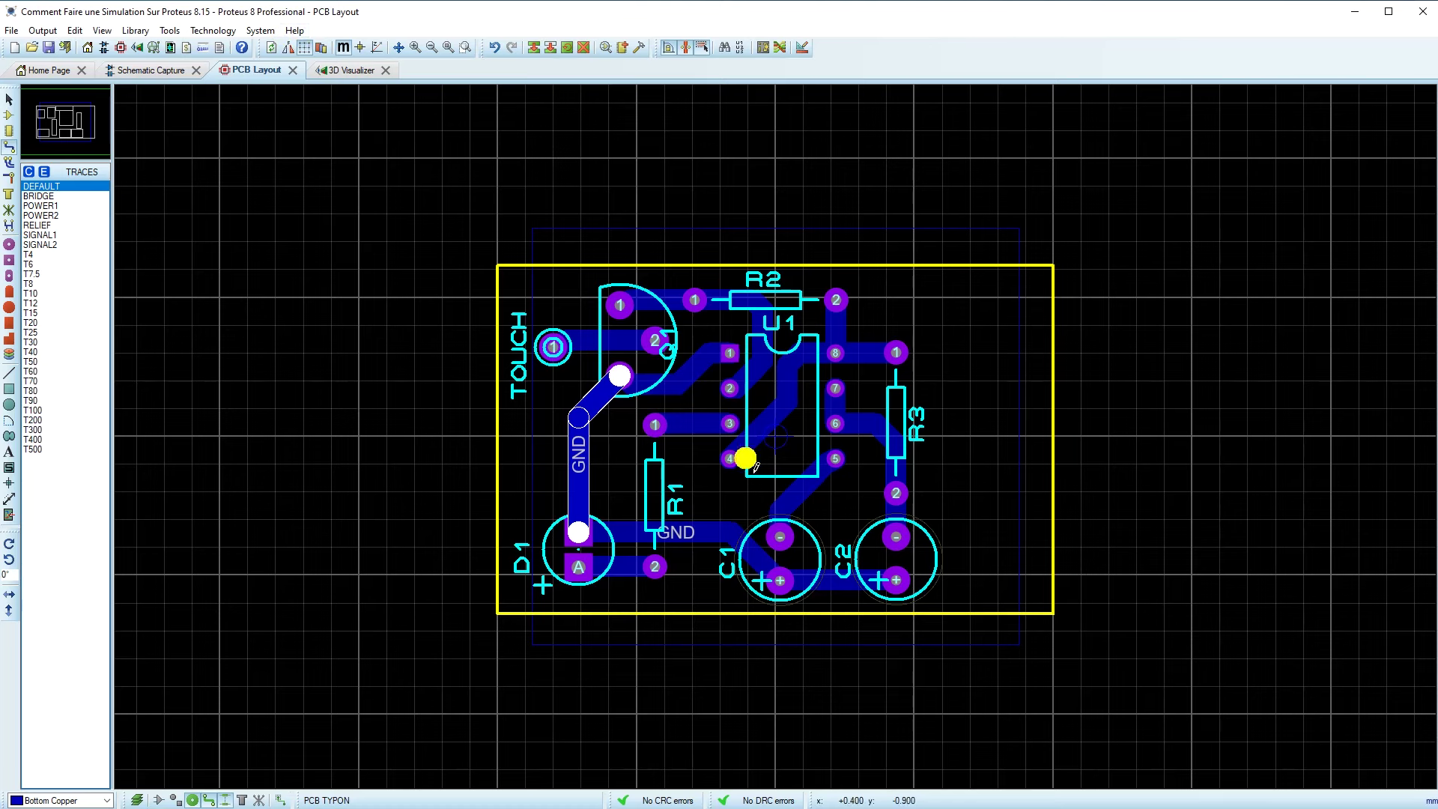
- Select the entire layout with its board edge and move it right to the left limit of the narrowed work area
drag(437, 234, 1116, 704)
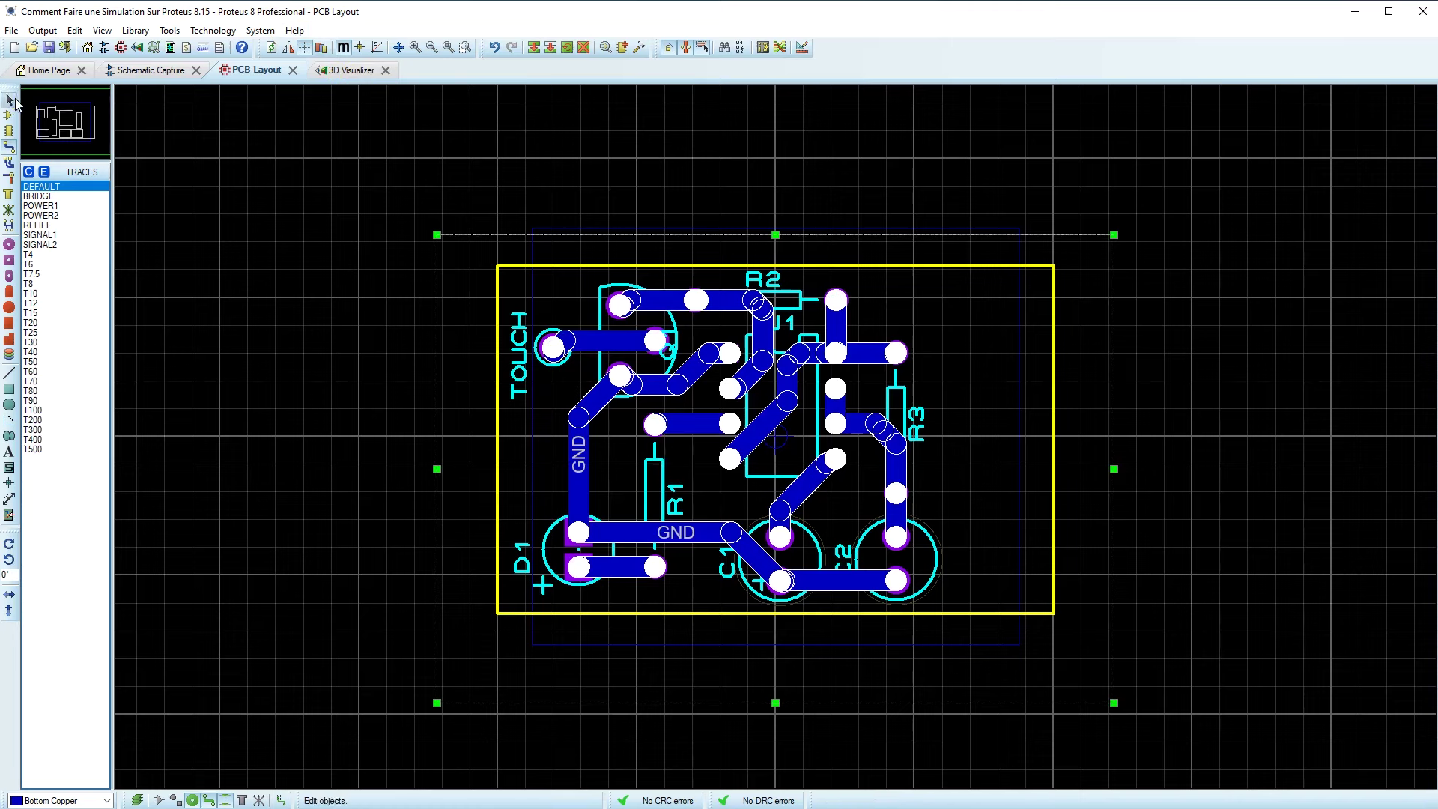
click(10, 100)
click(403, 195)
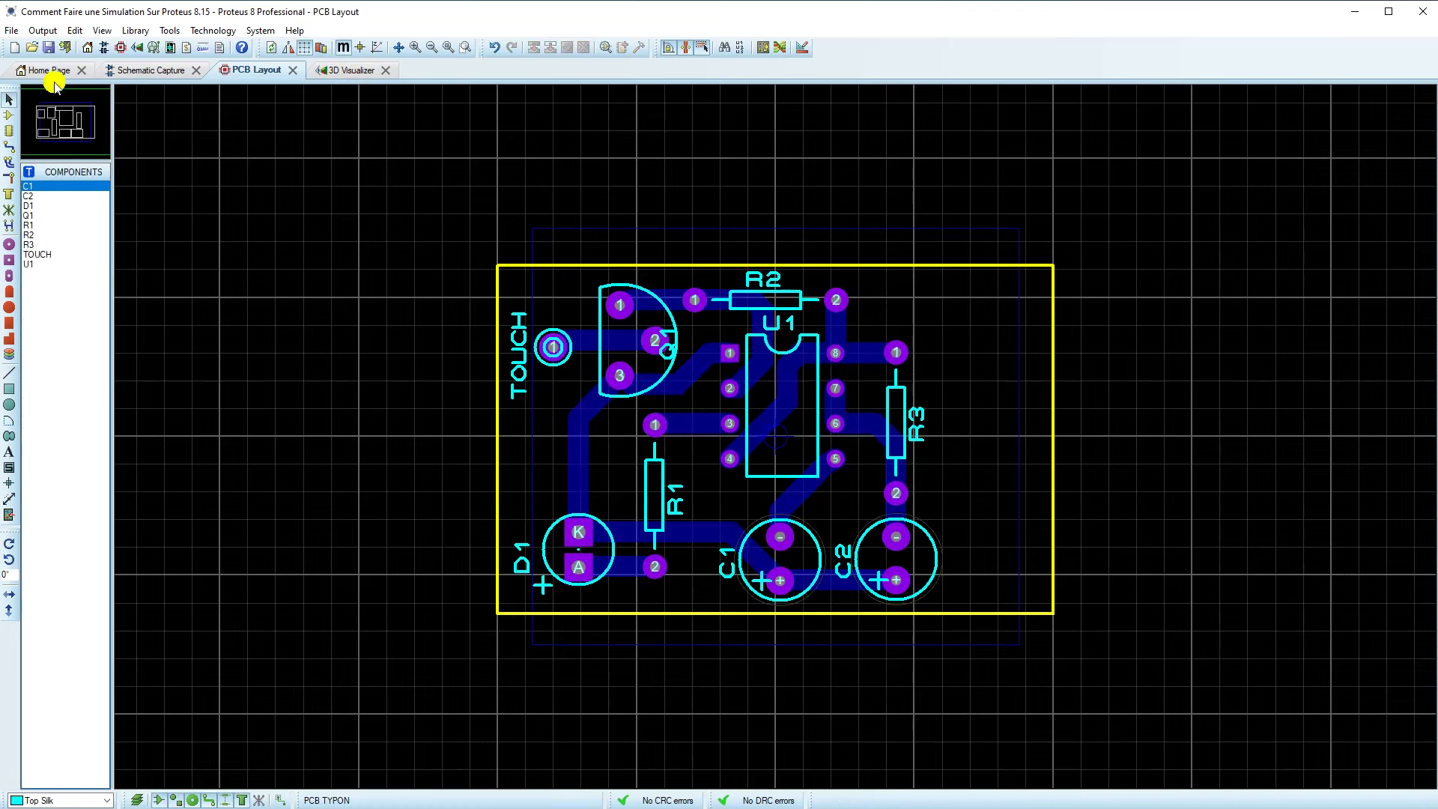
drag(389, 171, 1160, 660)
drag(741, 402, 774, 403)
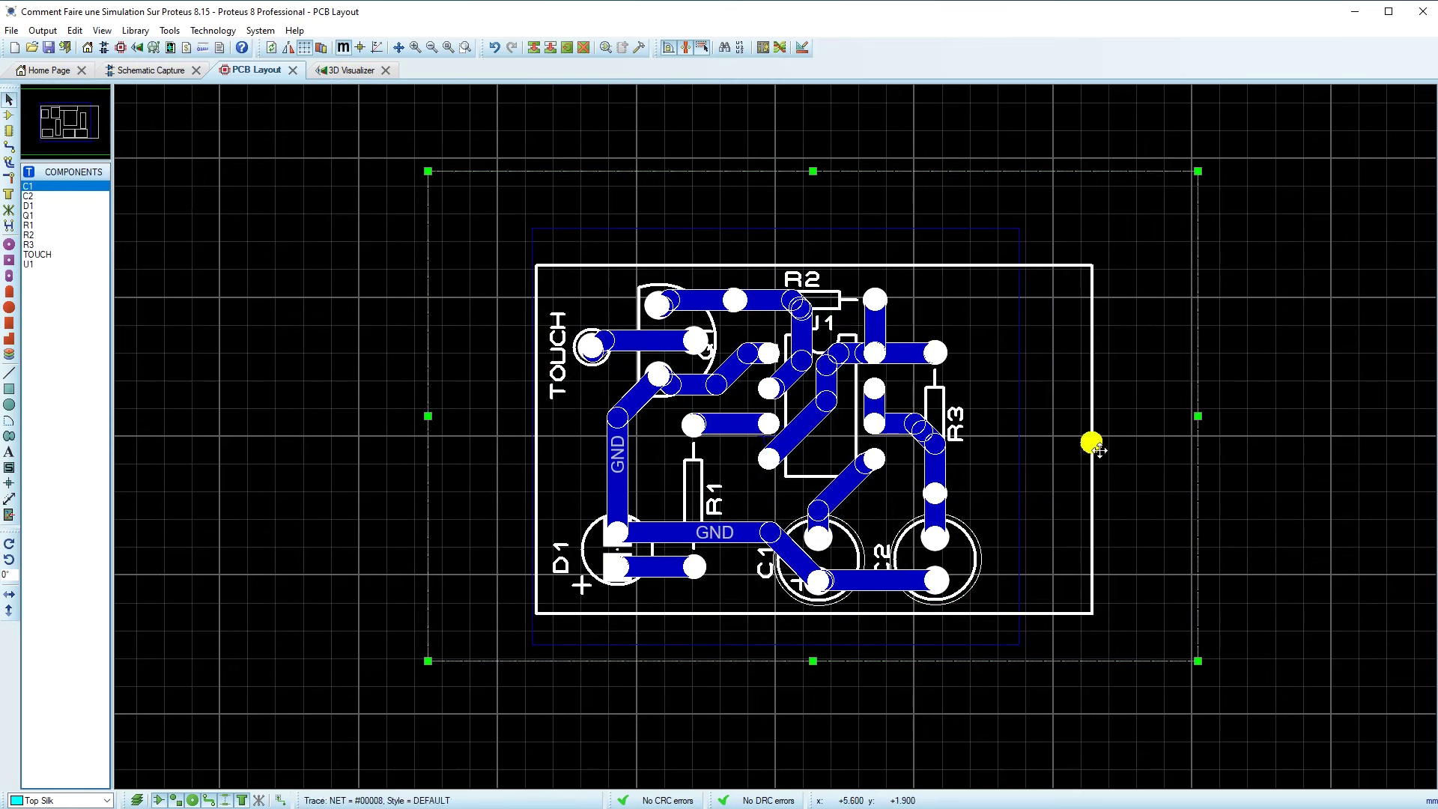
- Shrink the board edge from its right side to the work area limit, making it about 35 mm wide
click(1104, 431)
click(1094, 433)
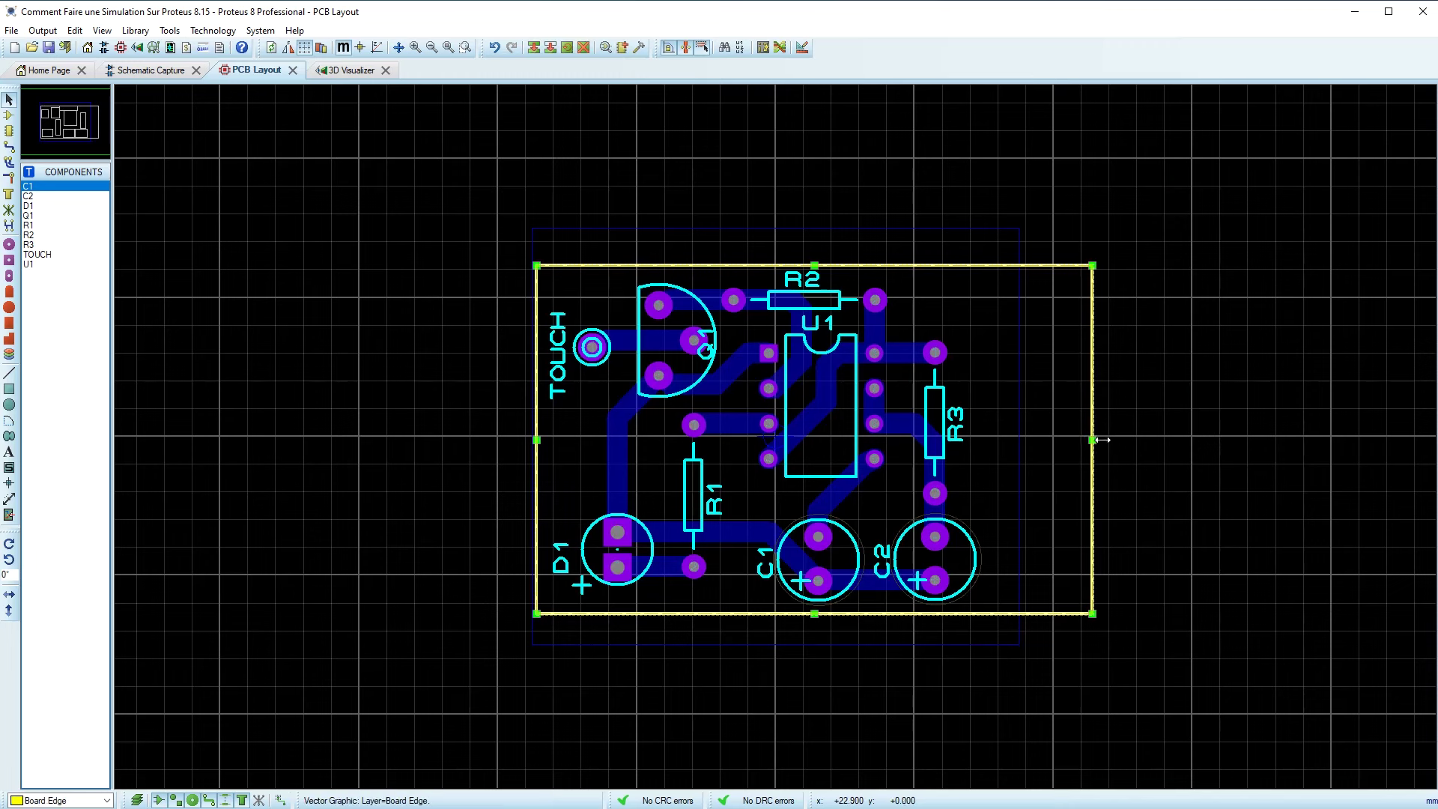
drag(1094, 433, 1025, 448)
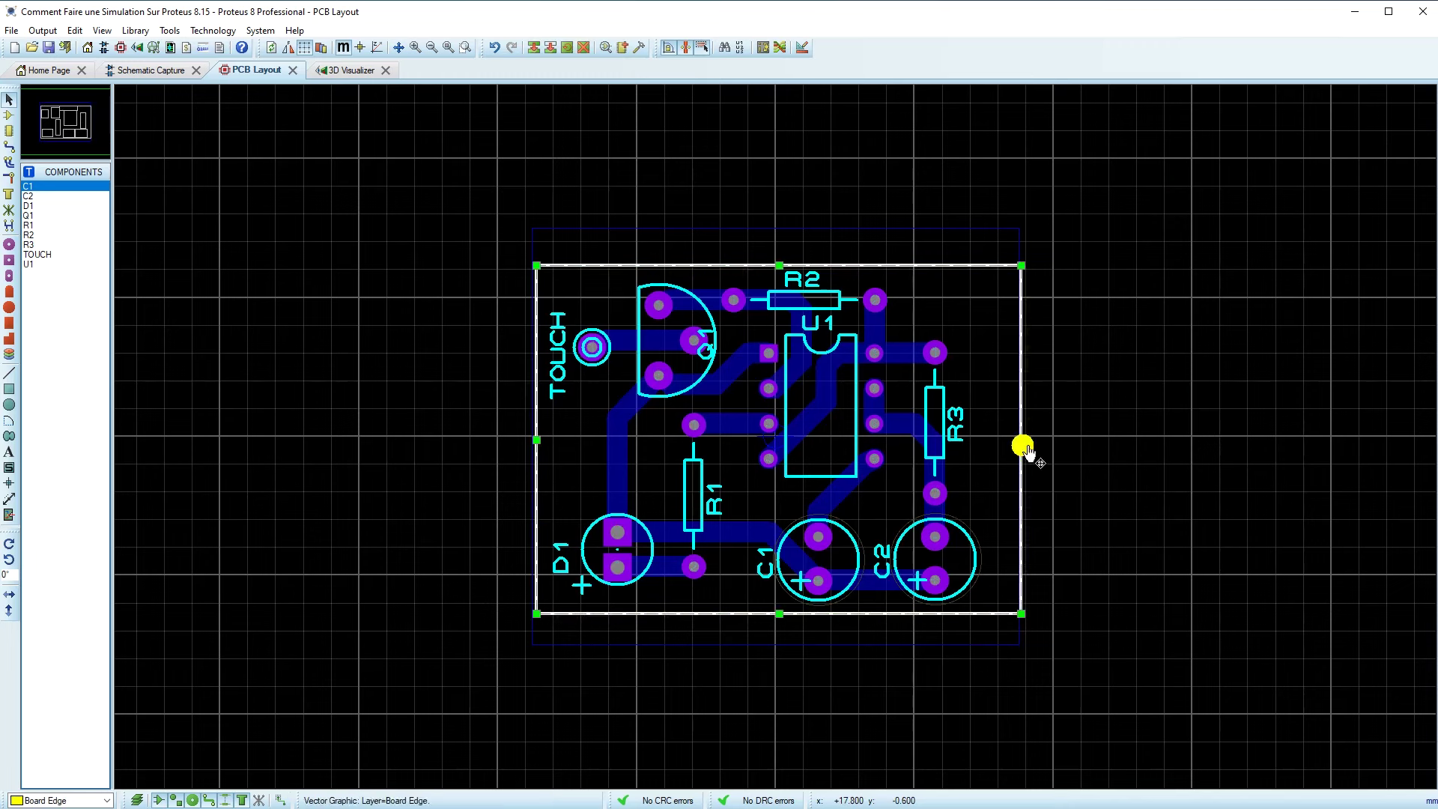
- Inspect the resized board and its components in the 3D Visualizer from above and at a tilt
click(450, 47)
click(672, 120)
click(465, 47)
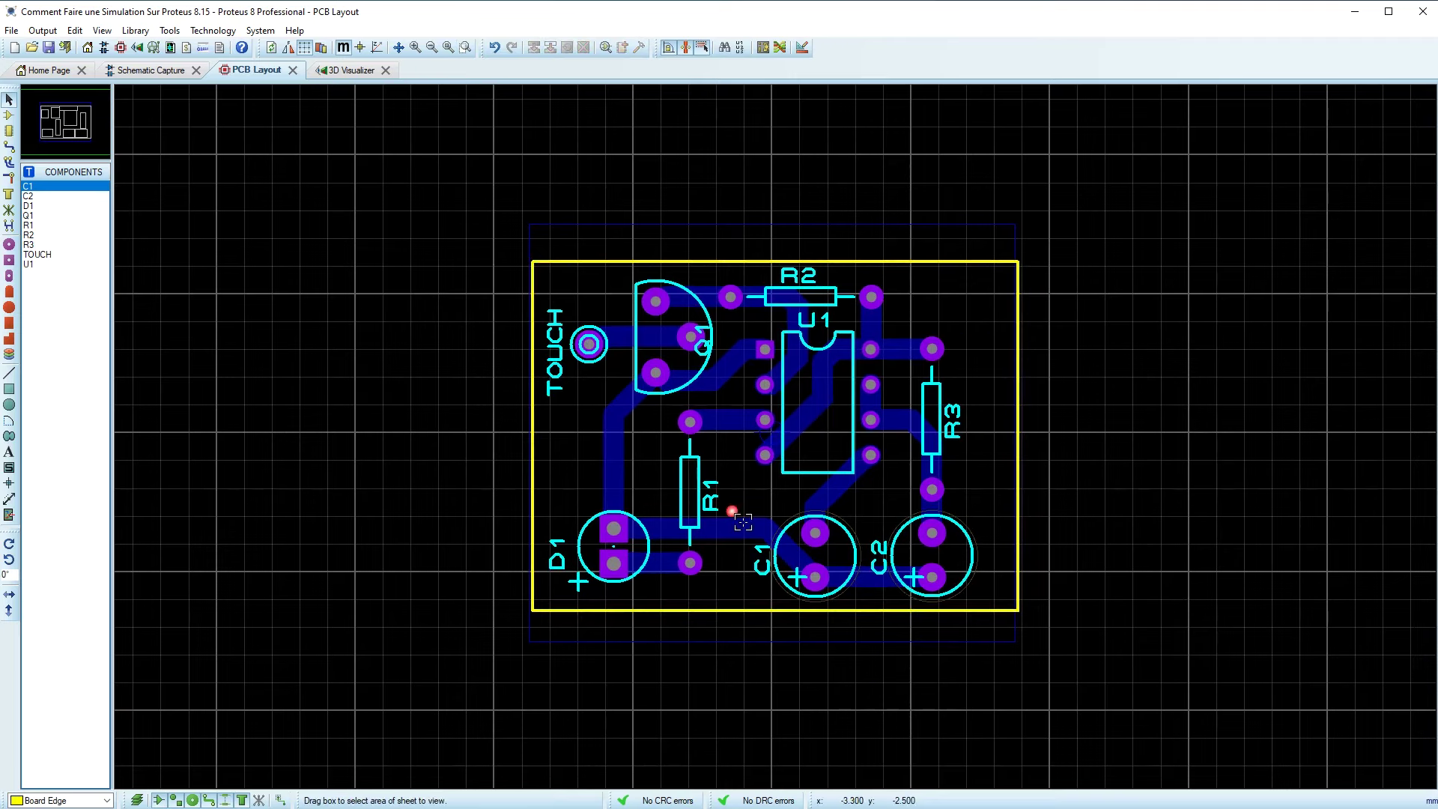
drag(501, 259, 1066, 626)
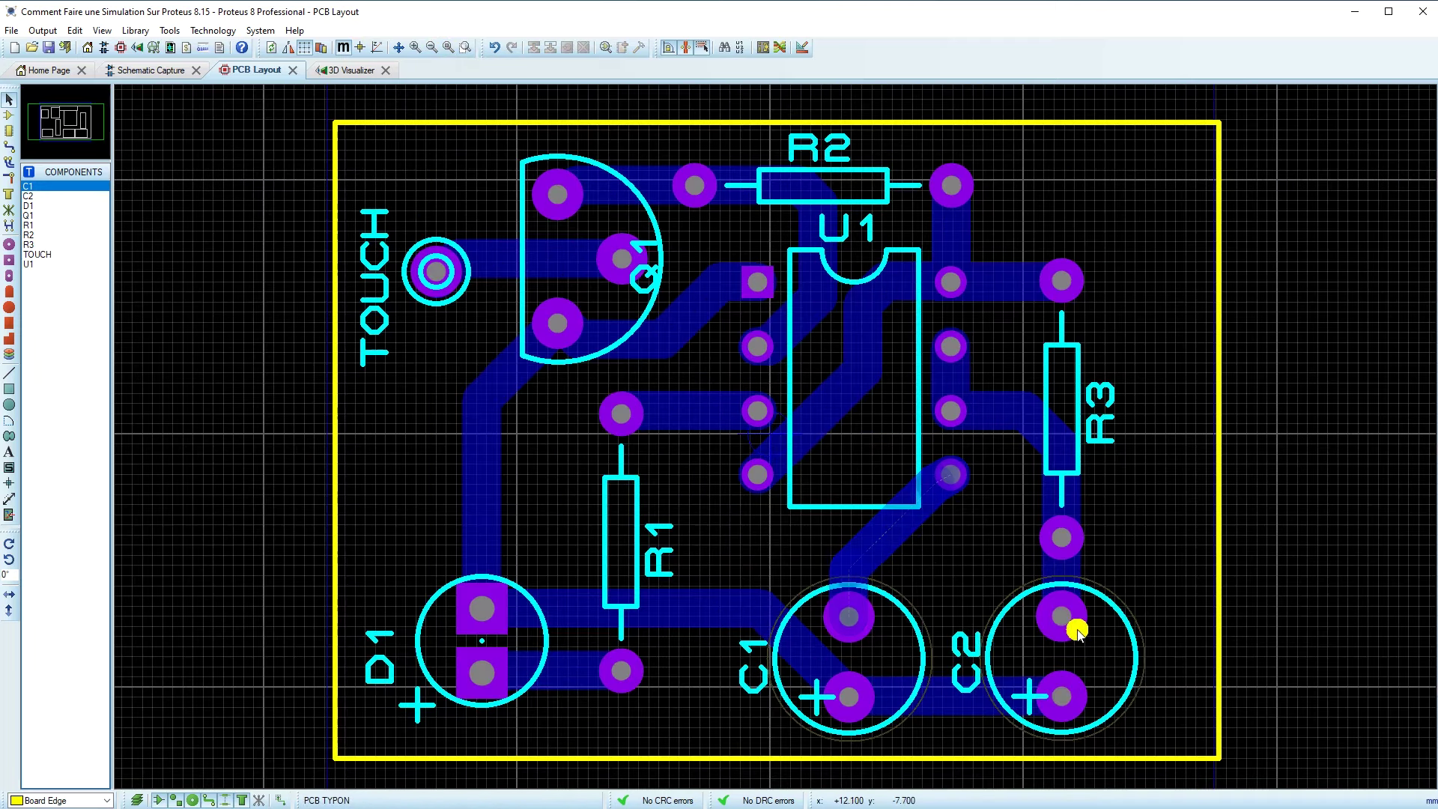
click(351, 71)
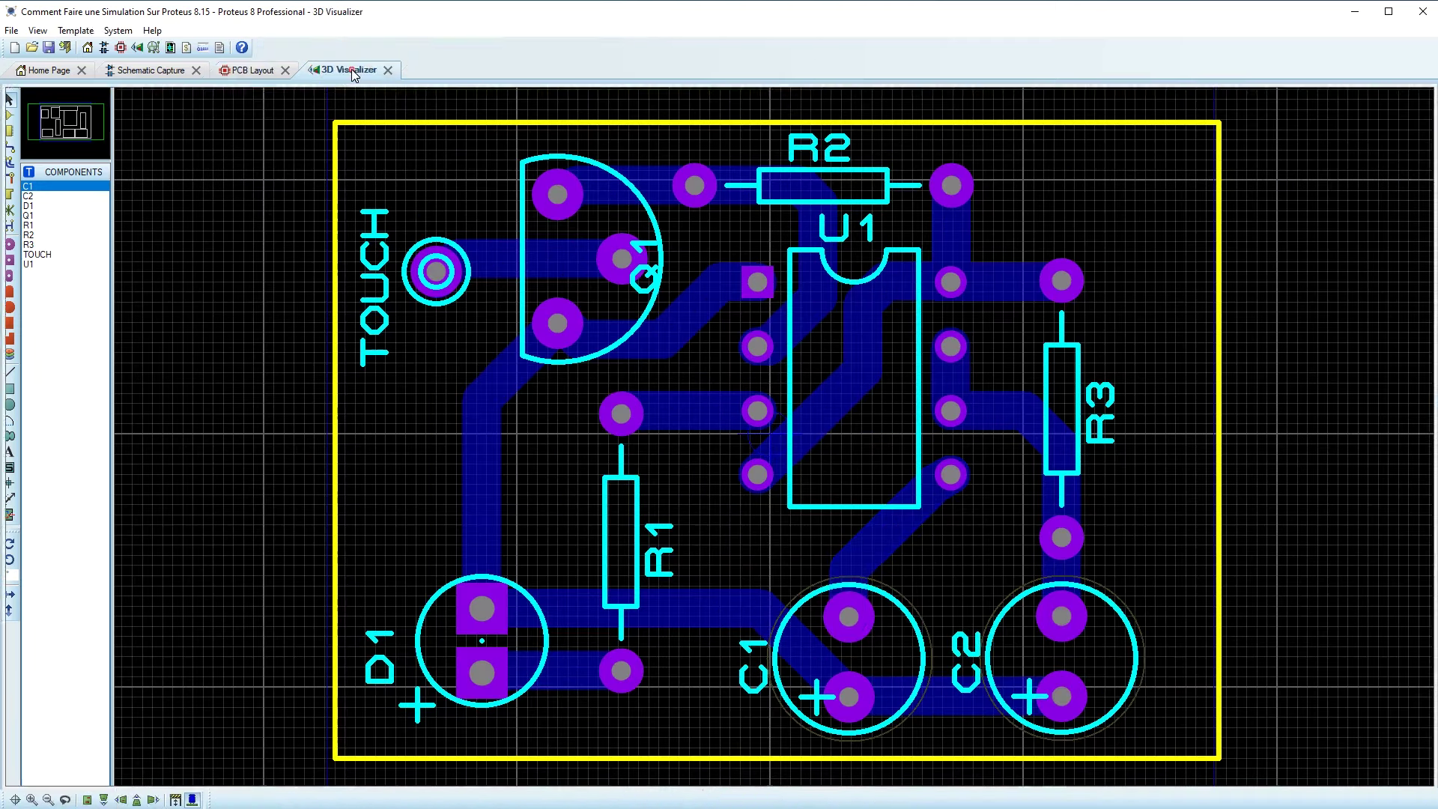
click(86, 800)
drag(720, 436, 720, 404)
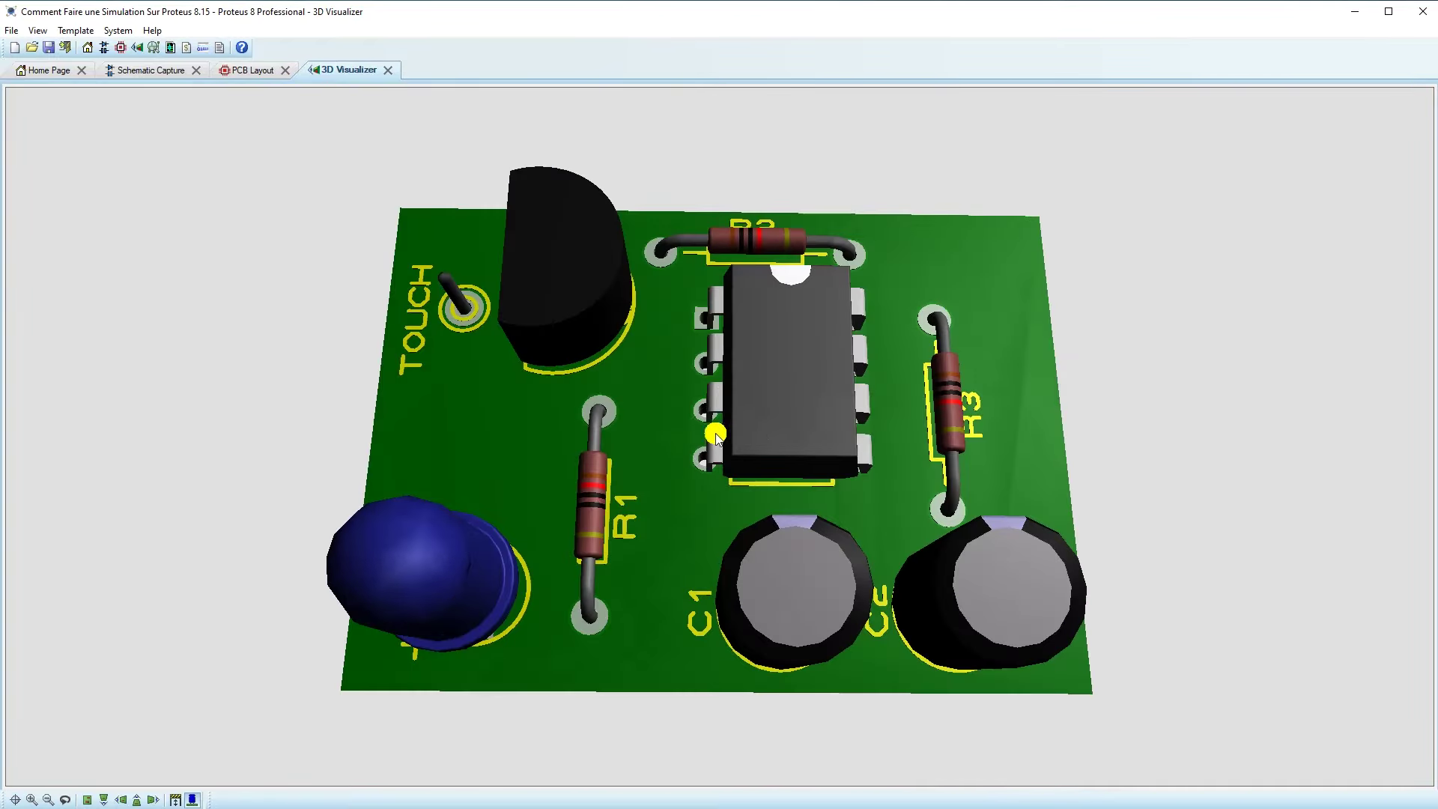
- Return to the PCB layout and activate trace routing in bottom copper
click(264, 66)
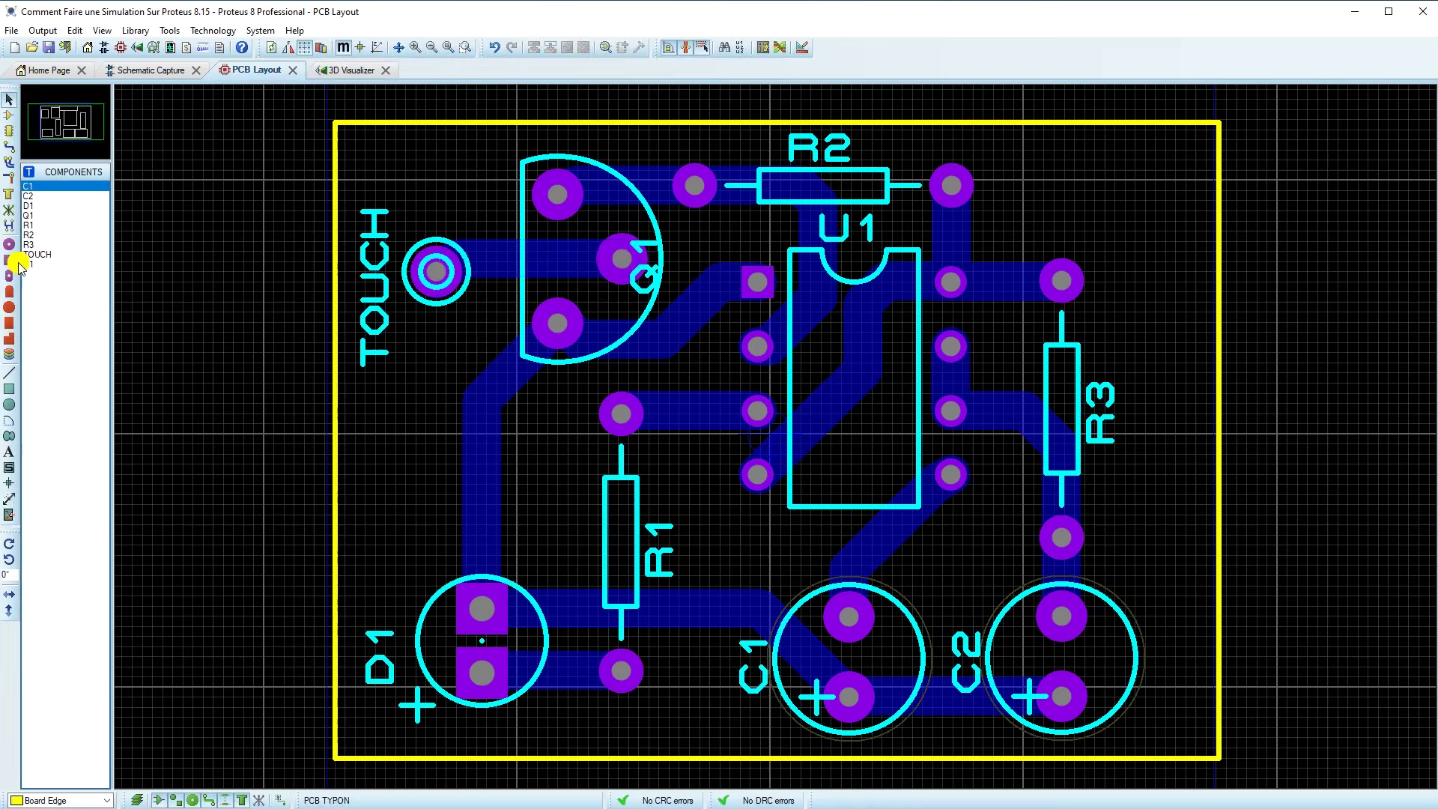
click(9, 162)
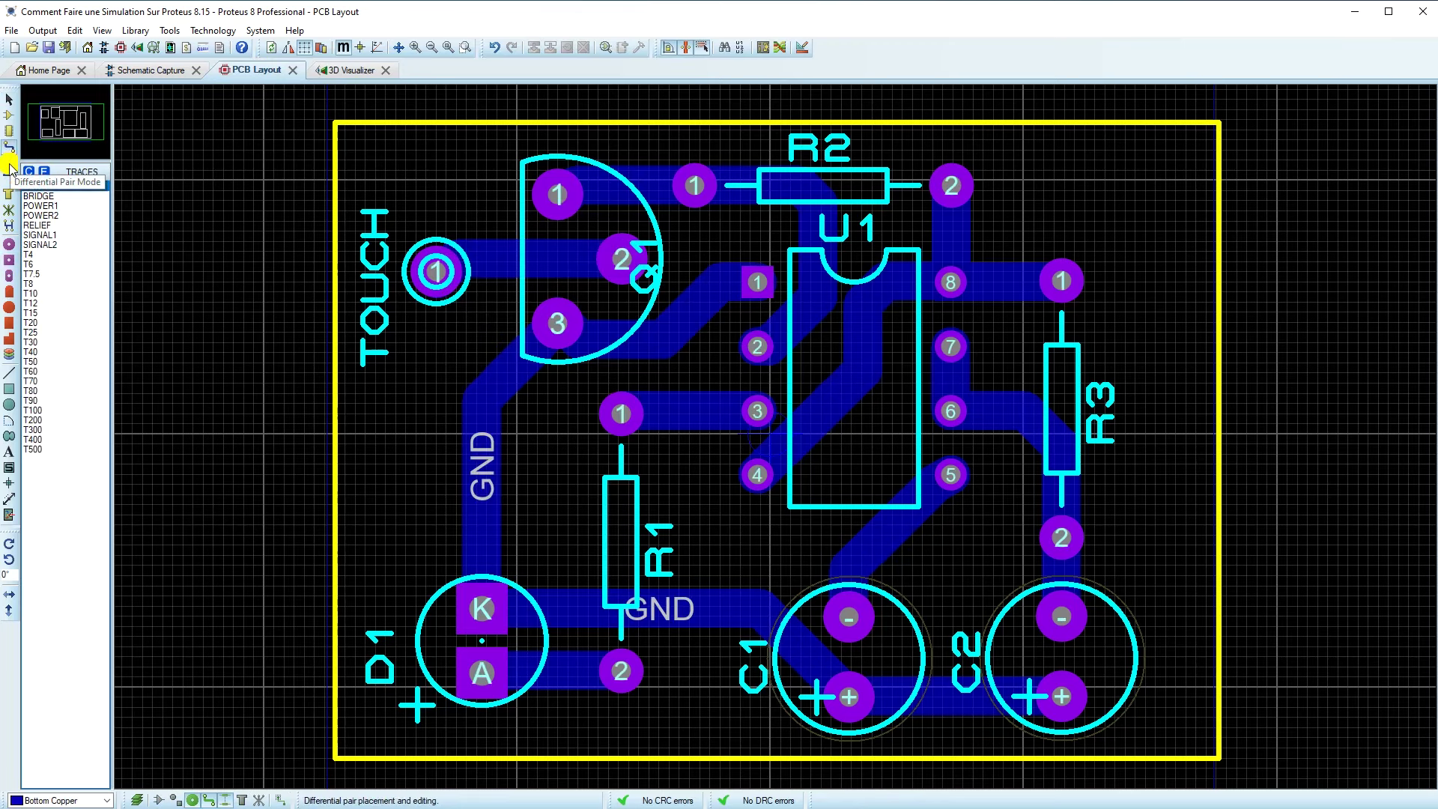
click(9, 164)
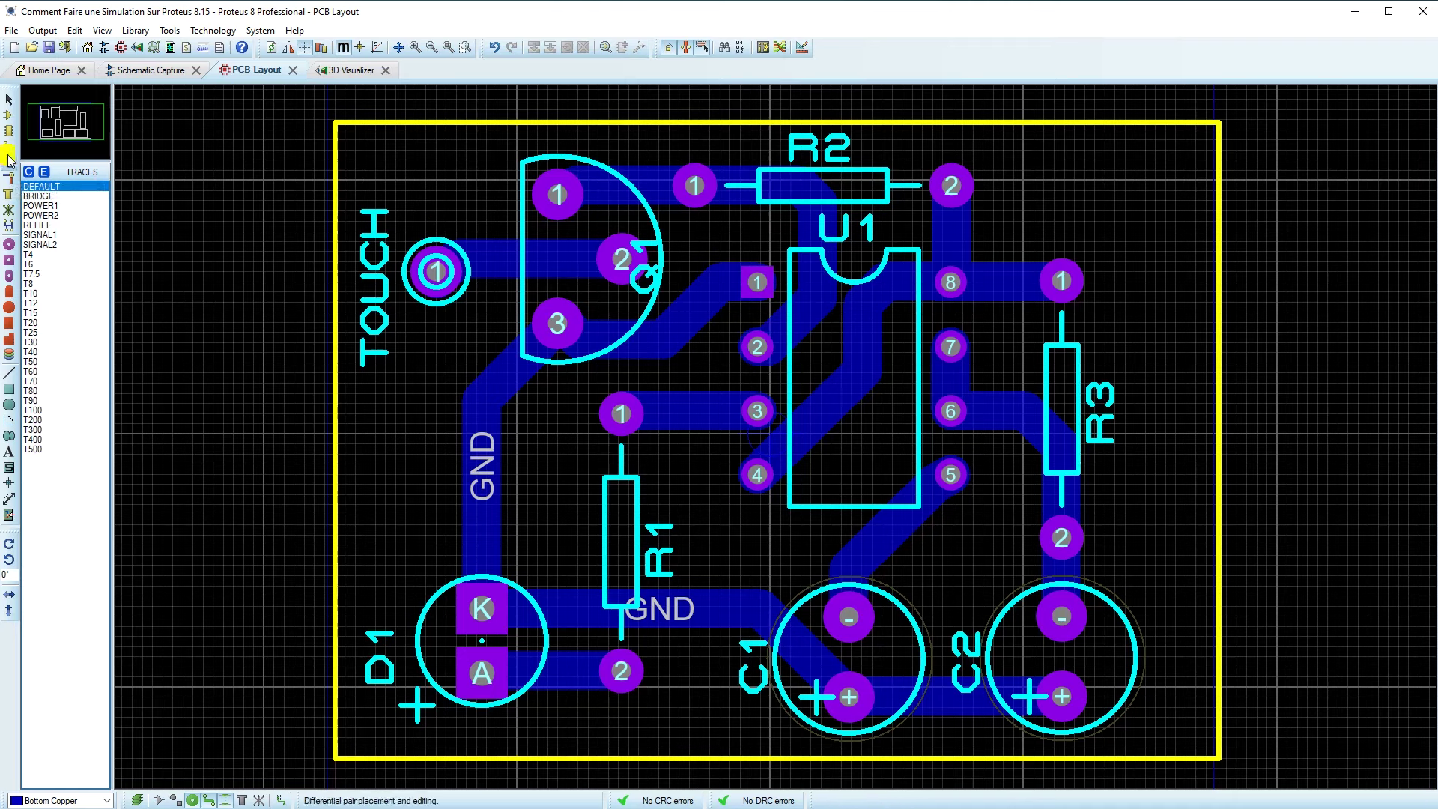
click(436, 271)
click(610, 255)
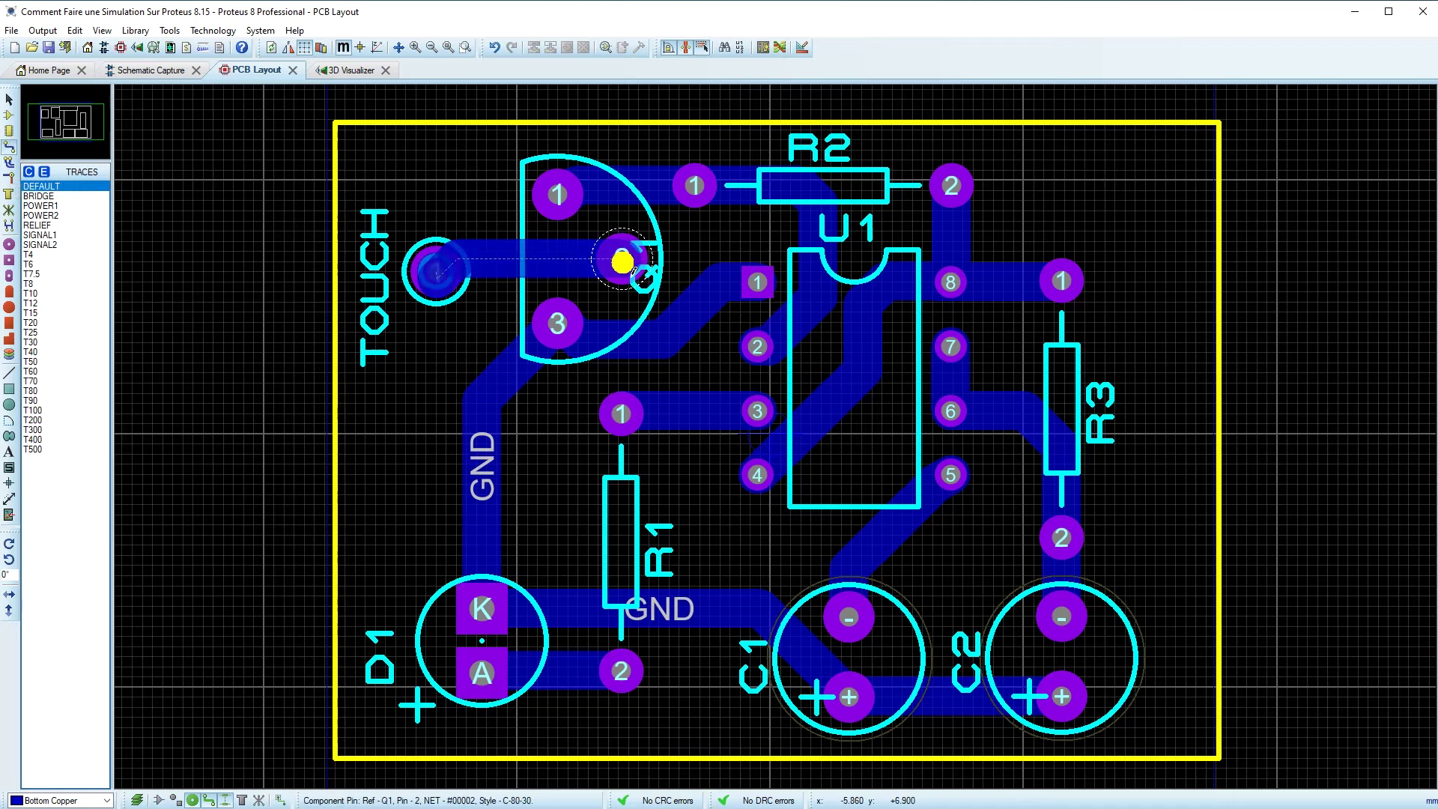
click(438, 272)
click(416, 193)
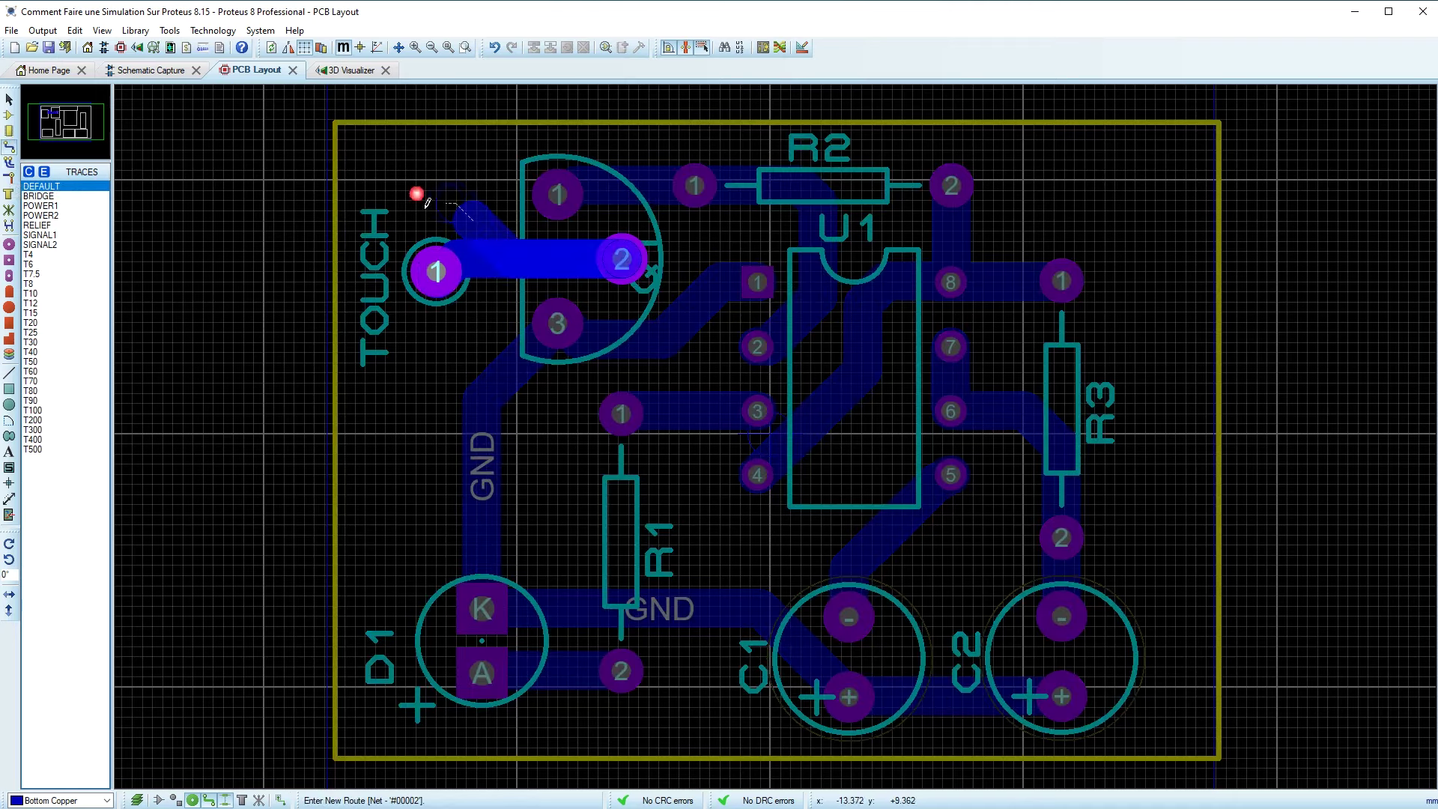
click(398, 199)
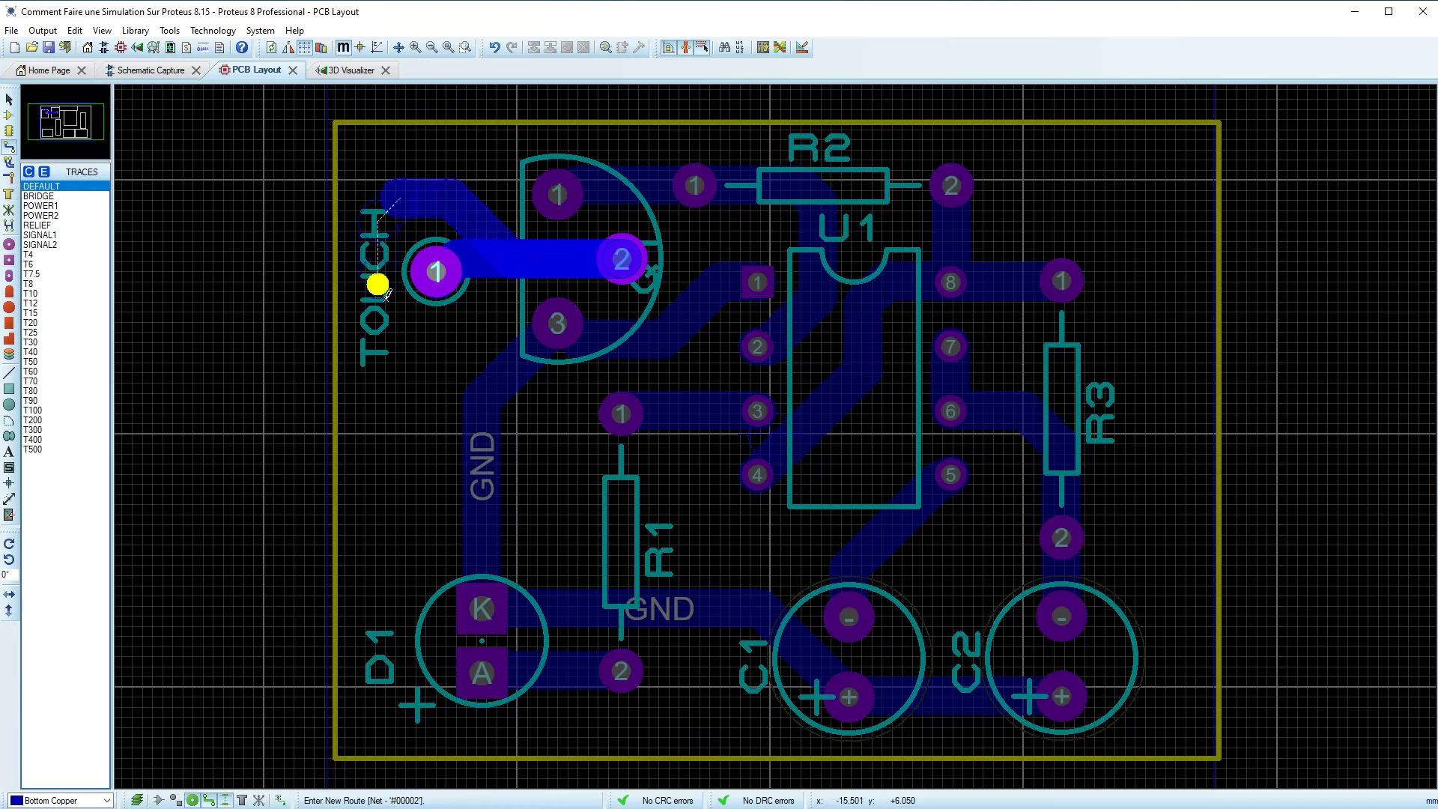
click(370, 332)
click(432, 351)
click(494, 280)
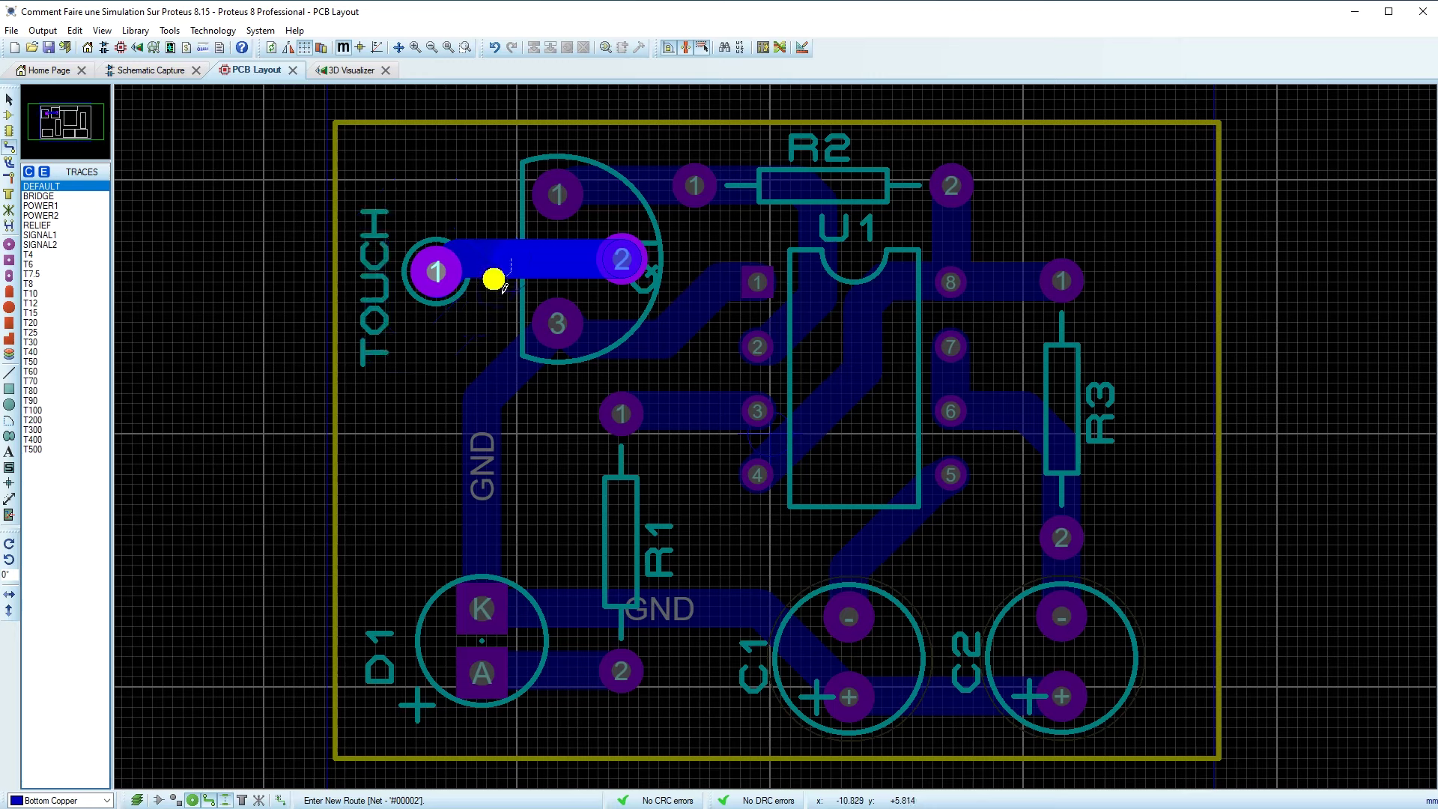
click(396, 337)
click(376, 276)
click(401, 216)
click(514, 239)
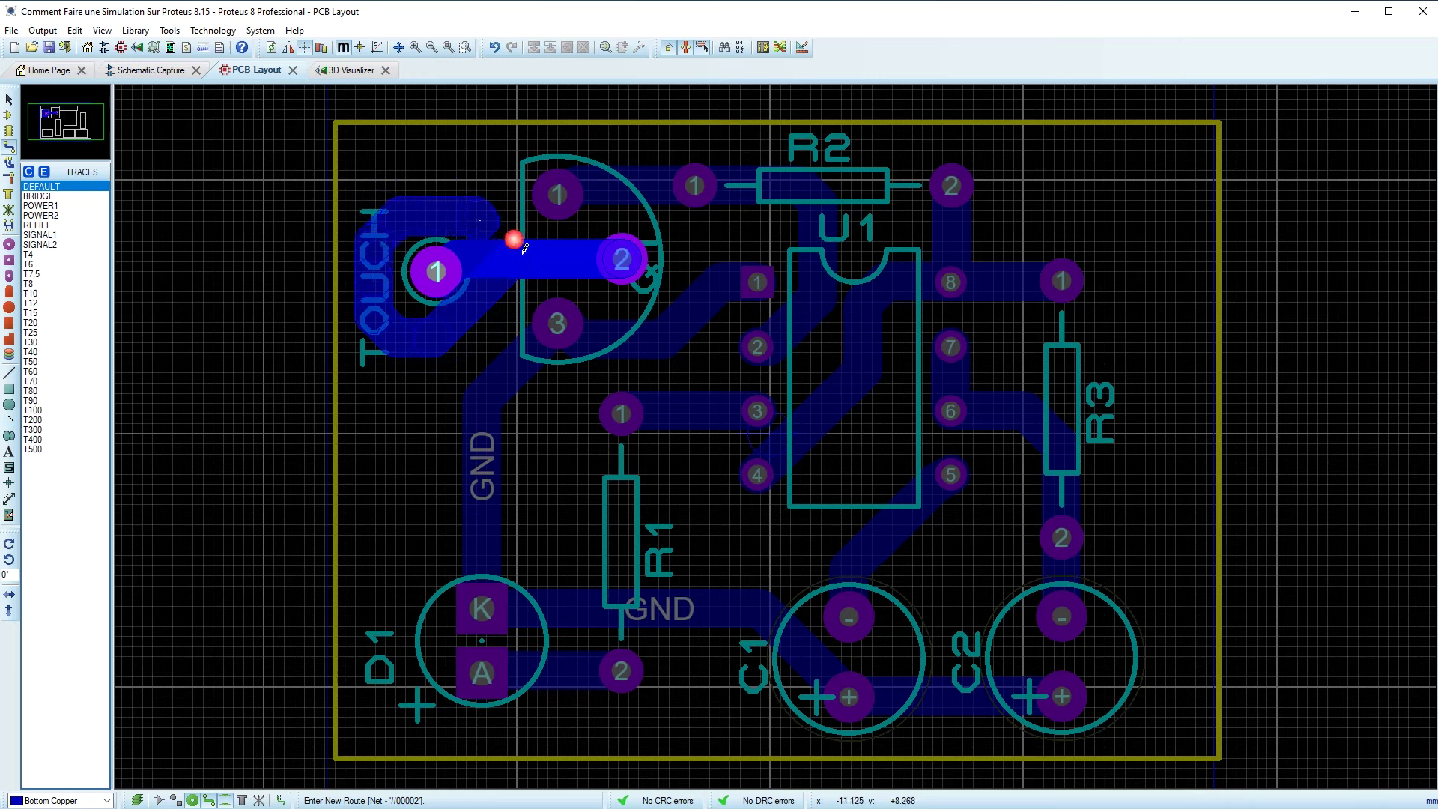
- Route a DEFAULT-style bottom copper trace from Q1 pin 2 in an open loop around TOUCH pin 1
click(624, 259)
click(459, 201)
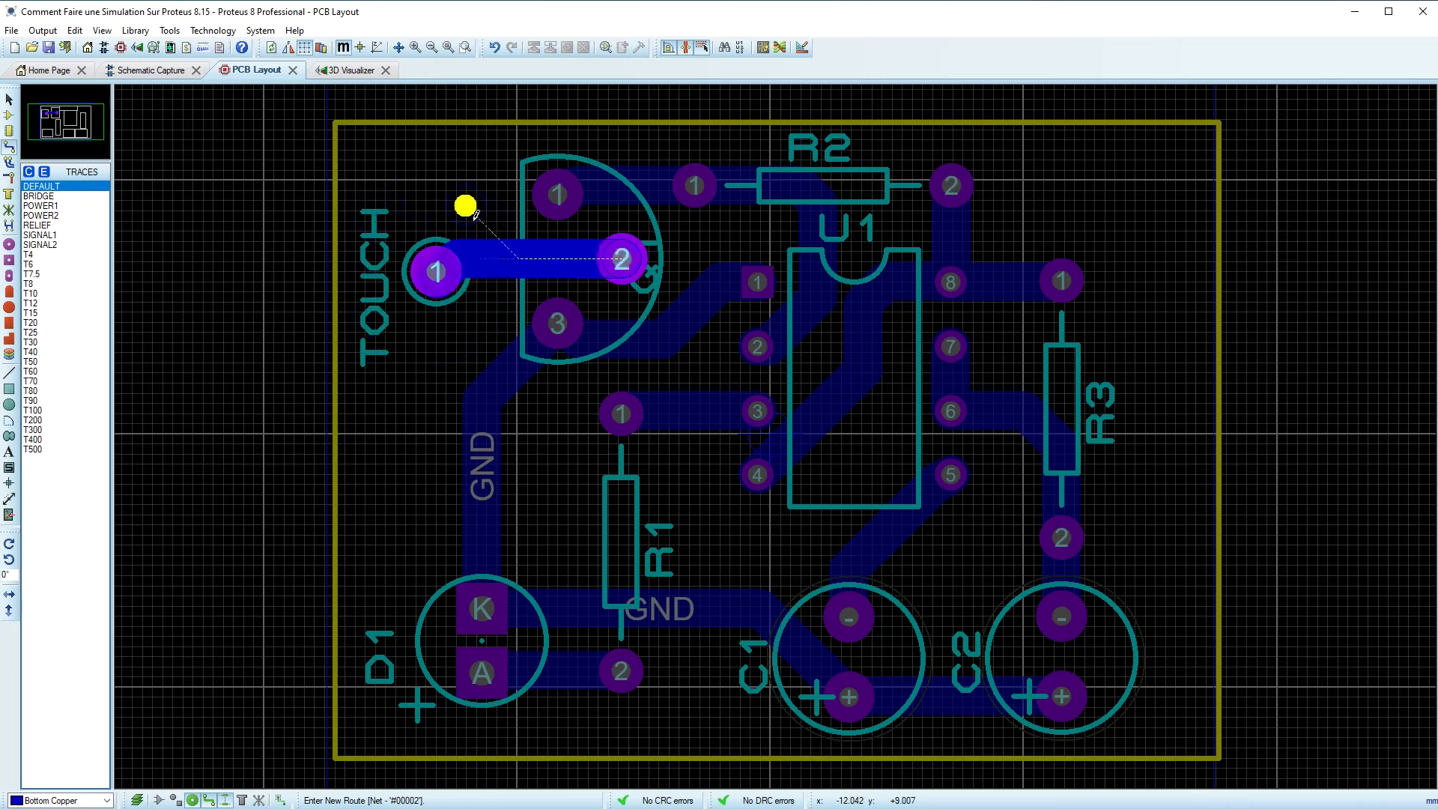
click(388, 245)
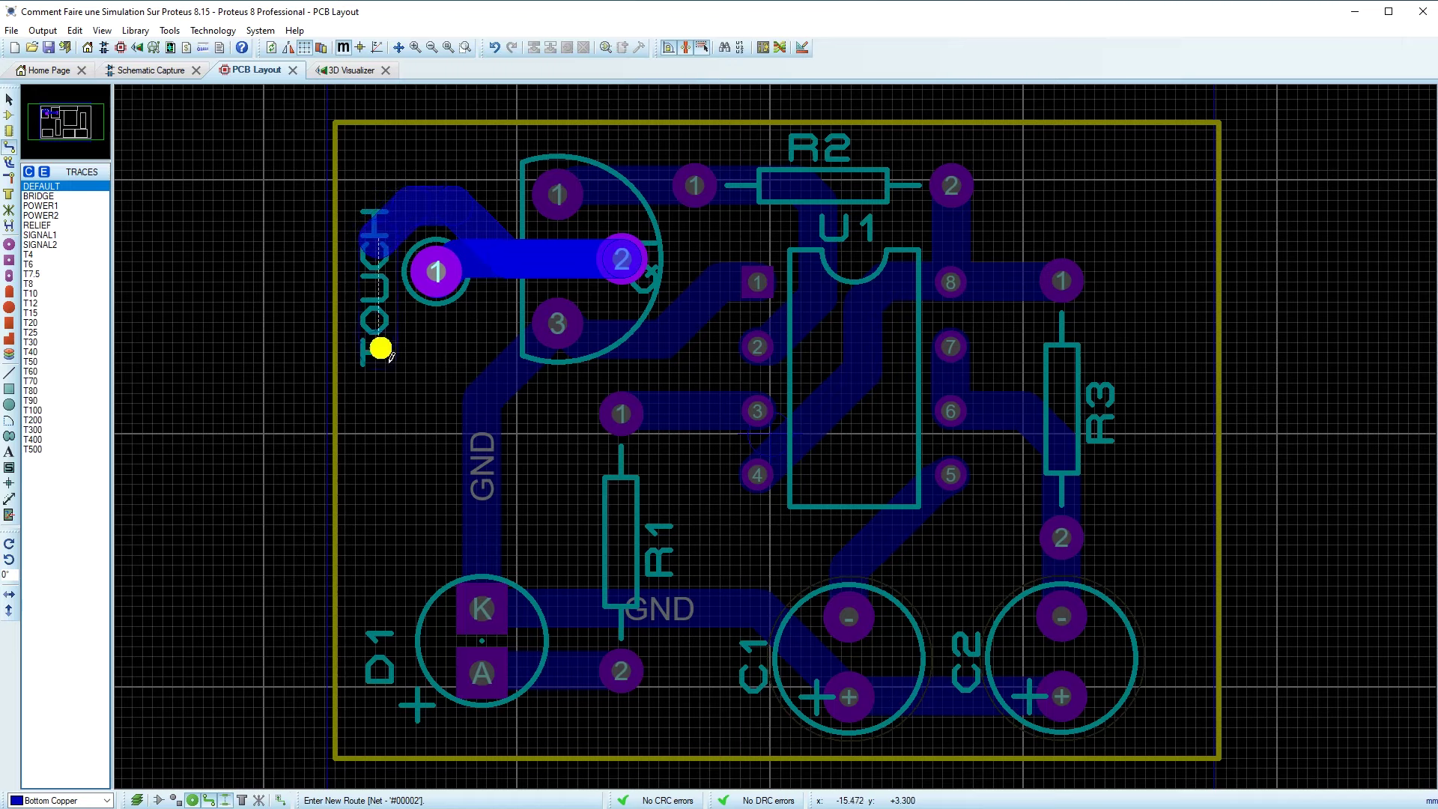
double_click(459, 332)
- Add a bottom copper trace from TOUCH pin 1 to the lower left part of the surrounding loop
scroll(456, 308, up, 2)
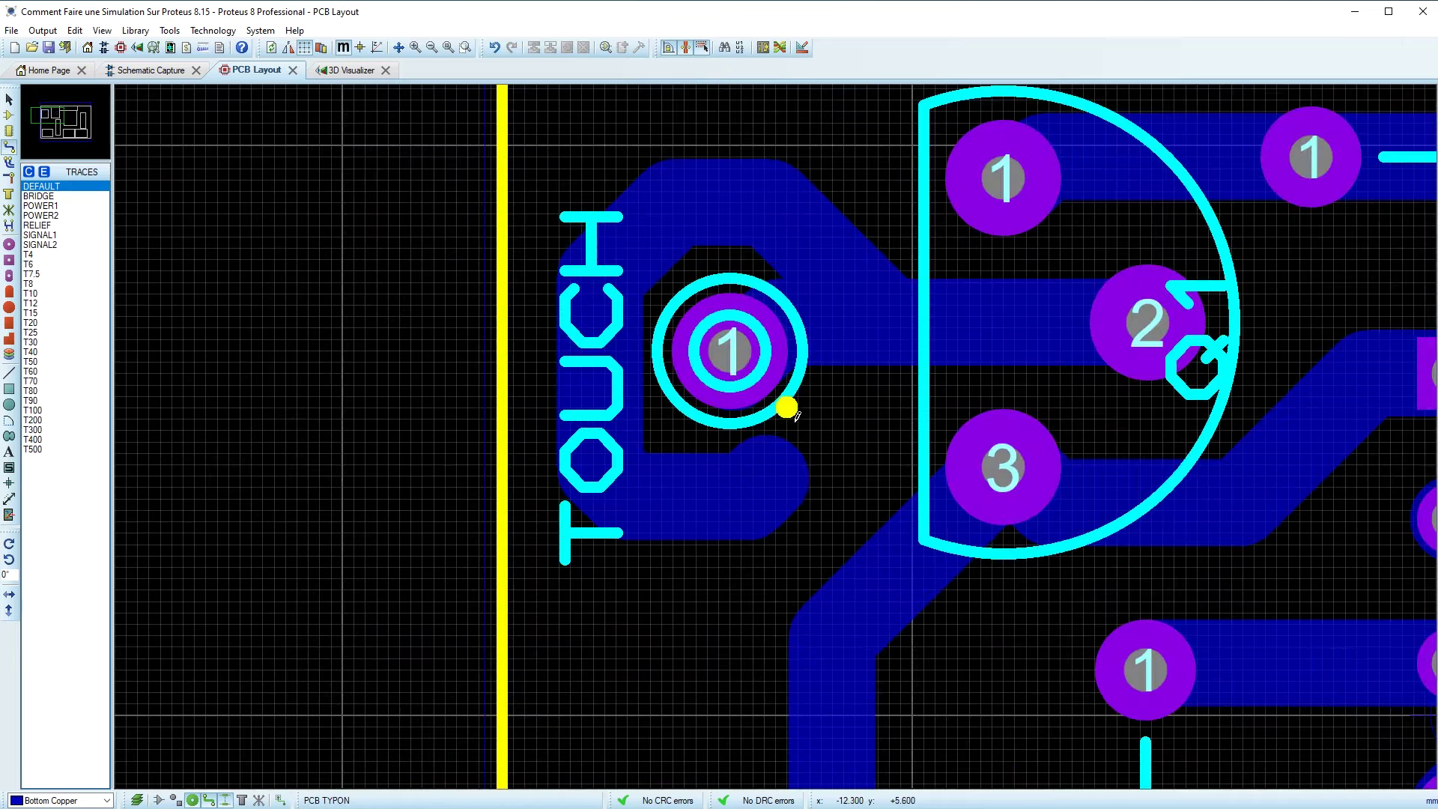
click(740, 361)
double_click(661, 495)
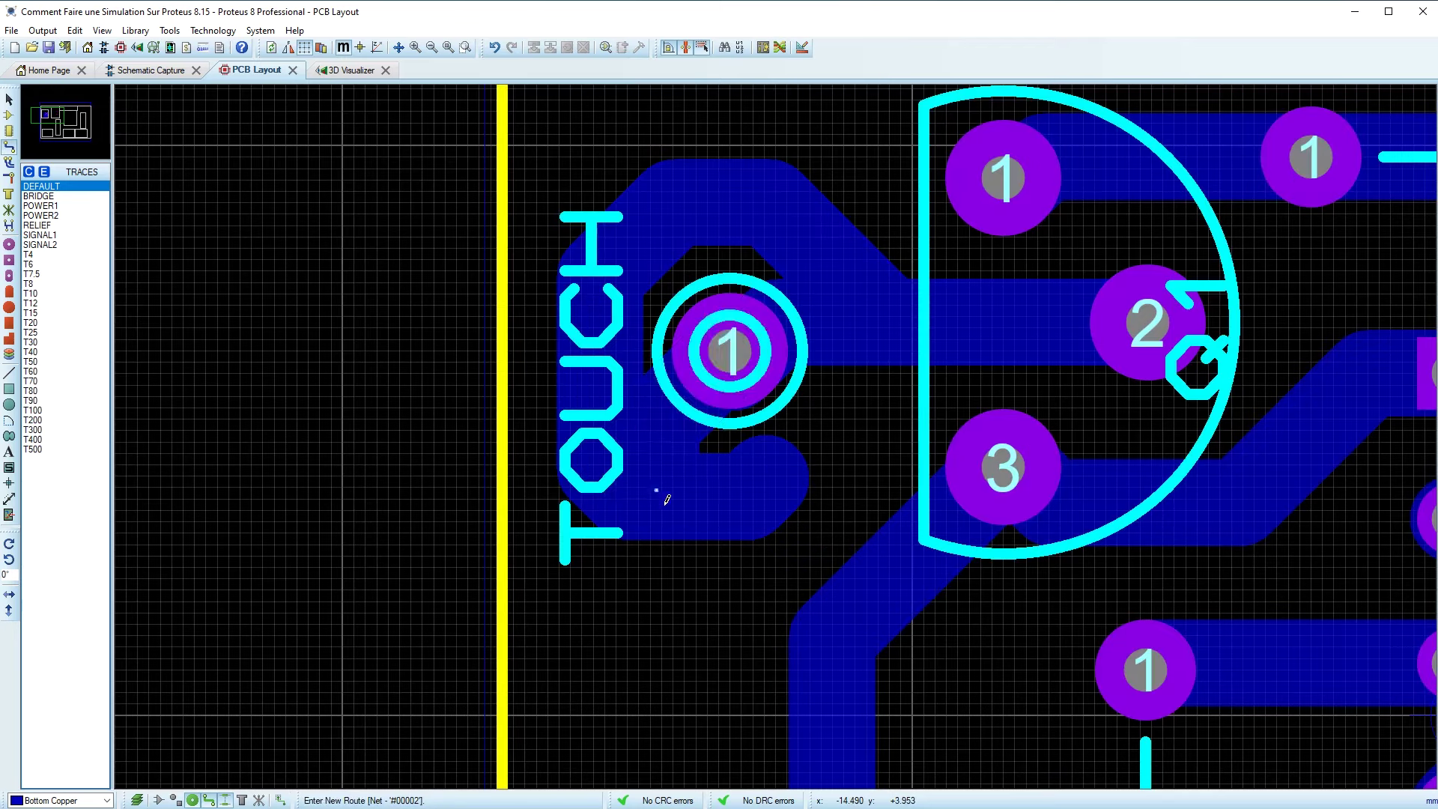
- Fill the gaps around TOUCH pin 1 with bottom copper traces and join the loop's lower end to the trace from Q1 pin 2
click(747, 403)
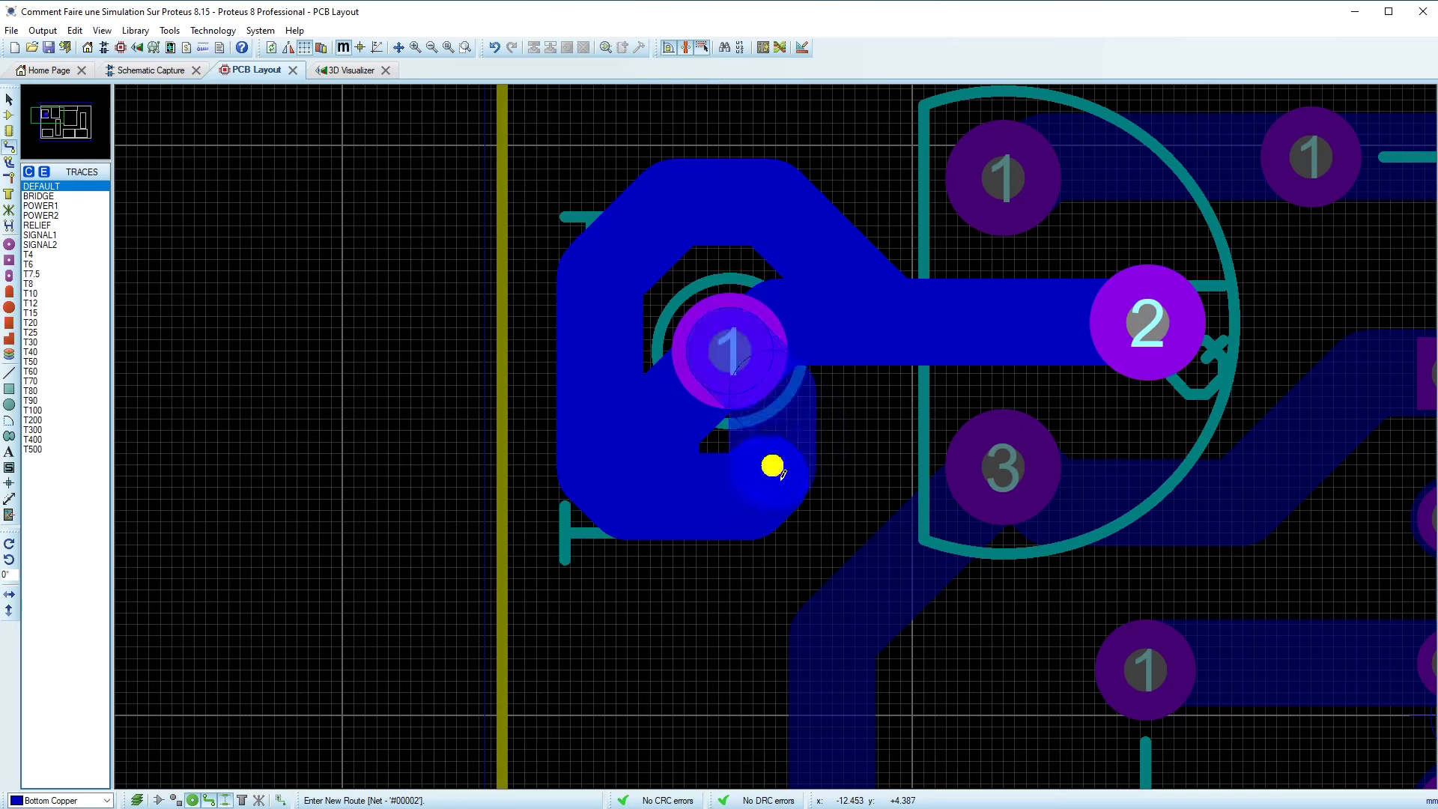
click(754, 362)
click(752, 364)
click(682, 247)
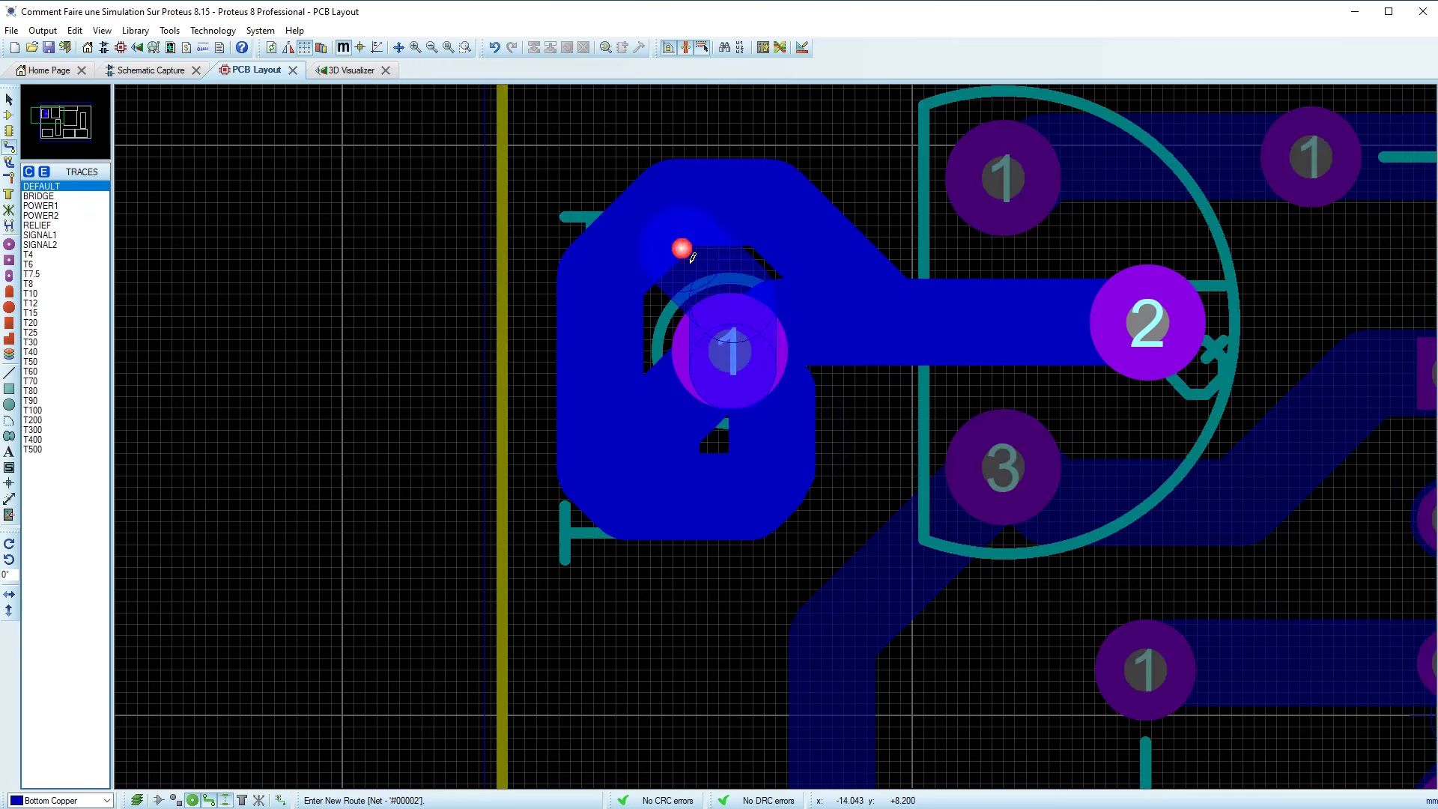
click(762, 497)
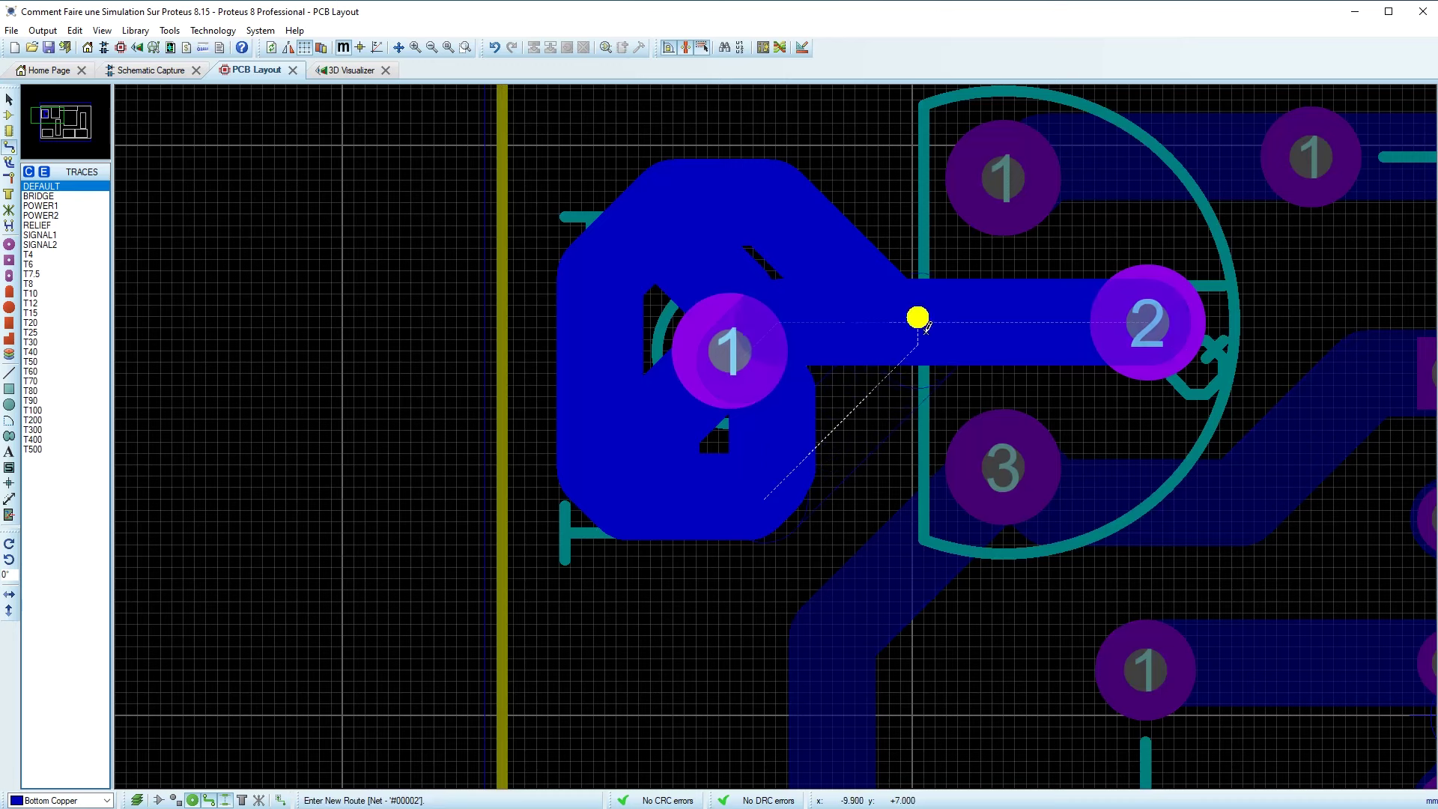
click(1023, 333)
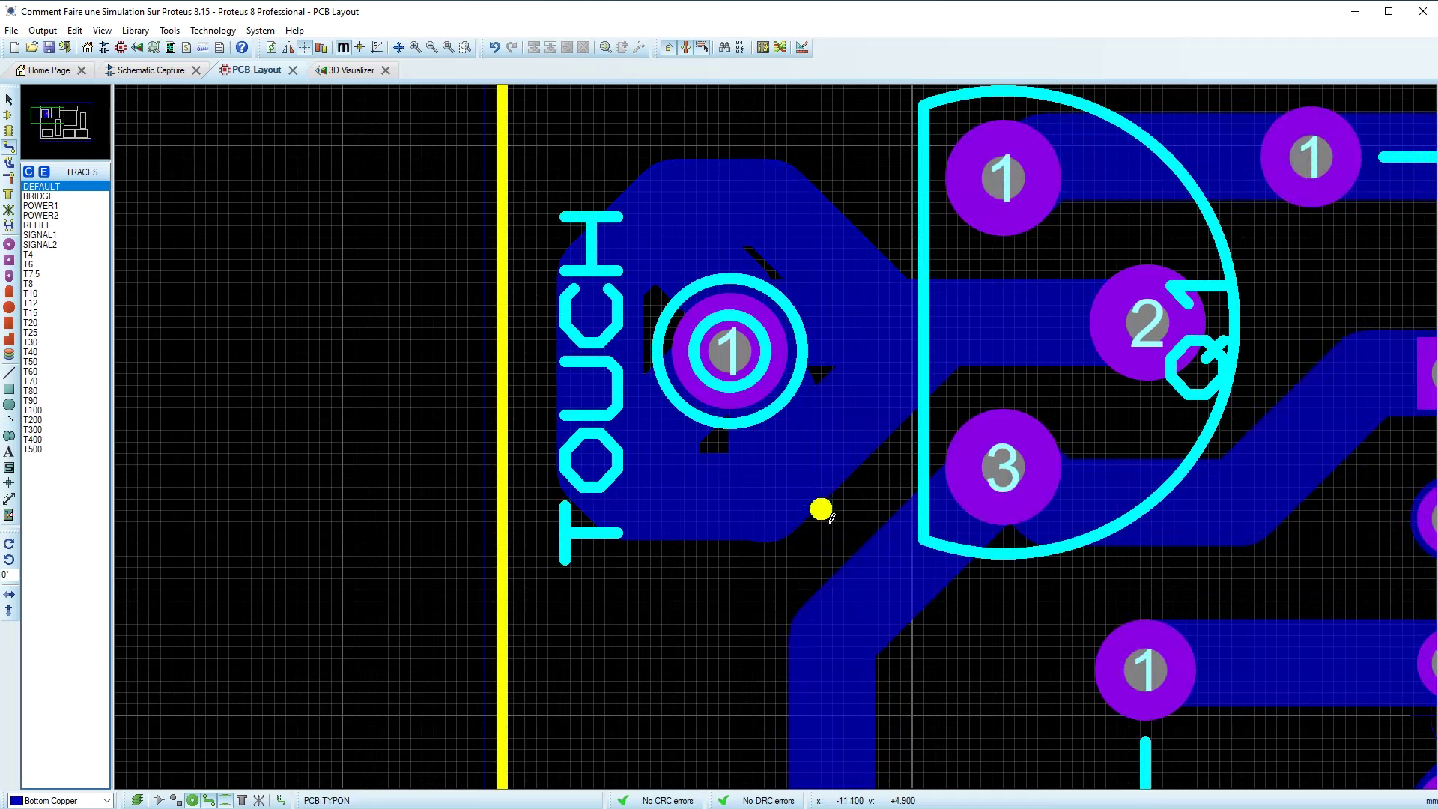
- Inspect the board in the 3D Visualizer and return to the PCB layout
click(339, 74)
click(642, 427)
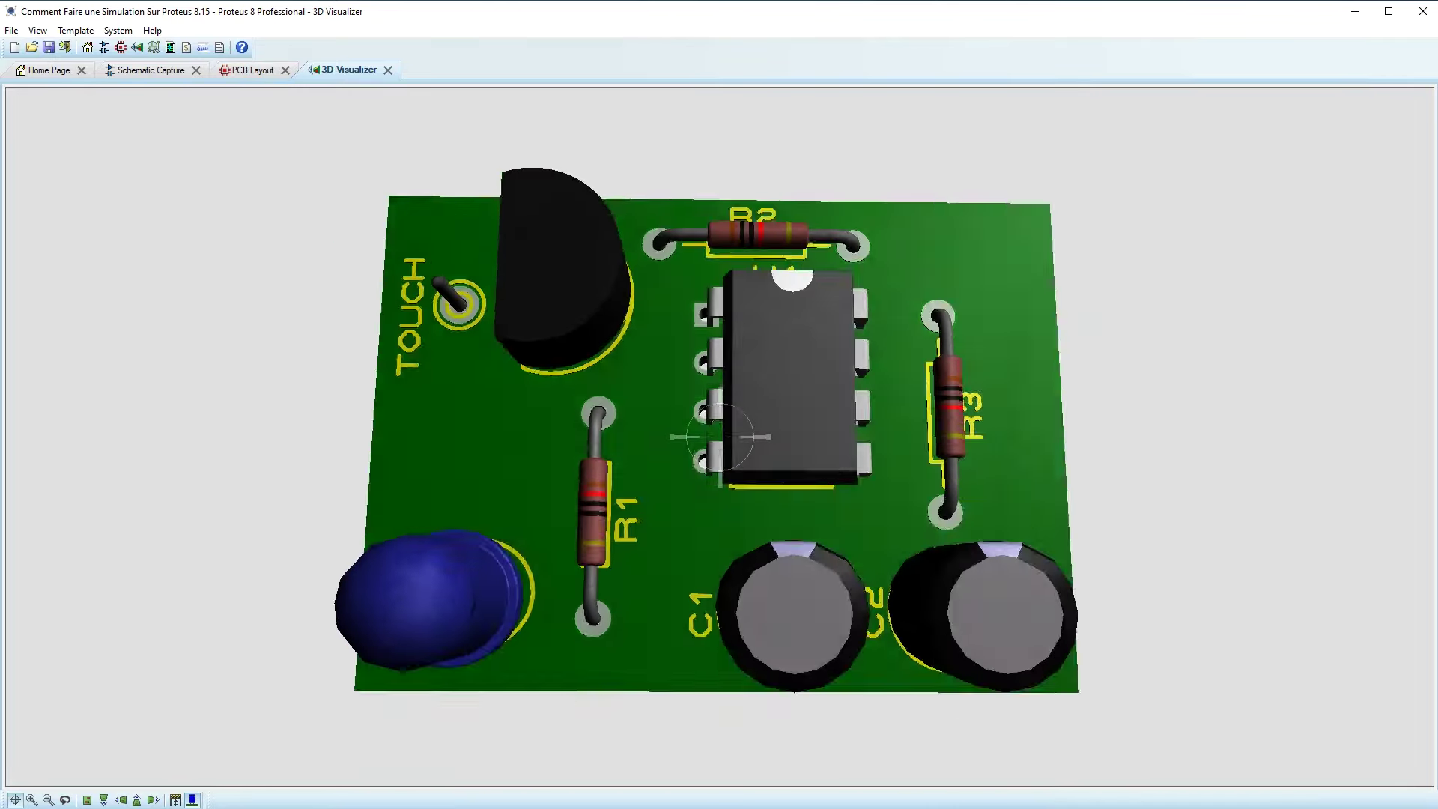
click(691, 436)
click(254, 70)
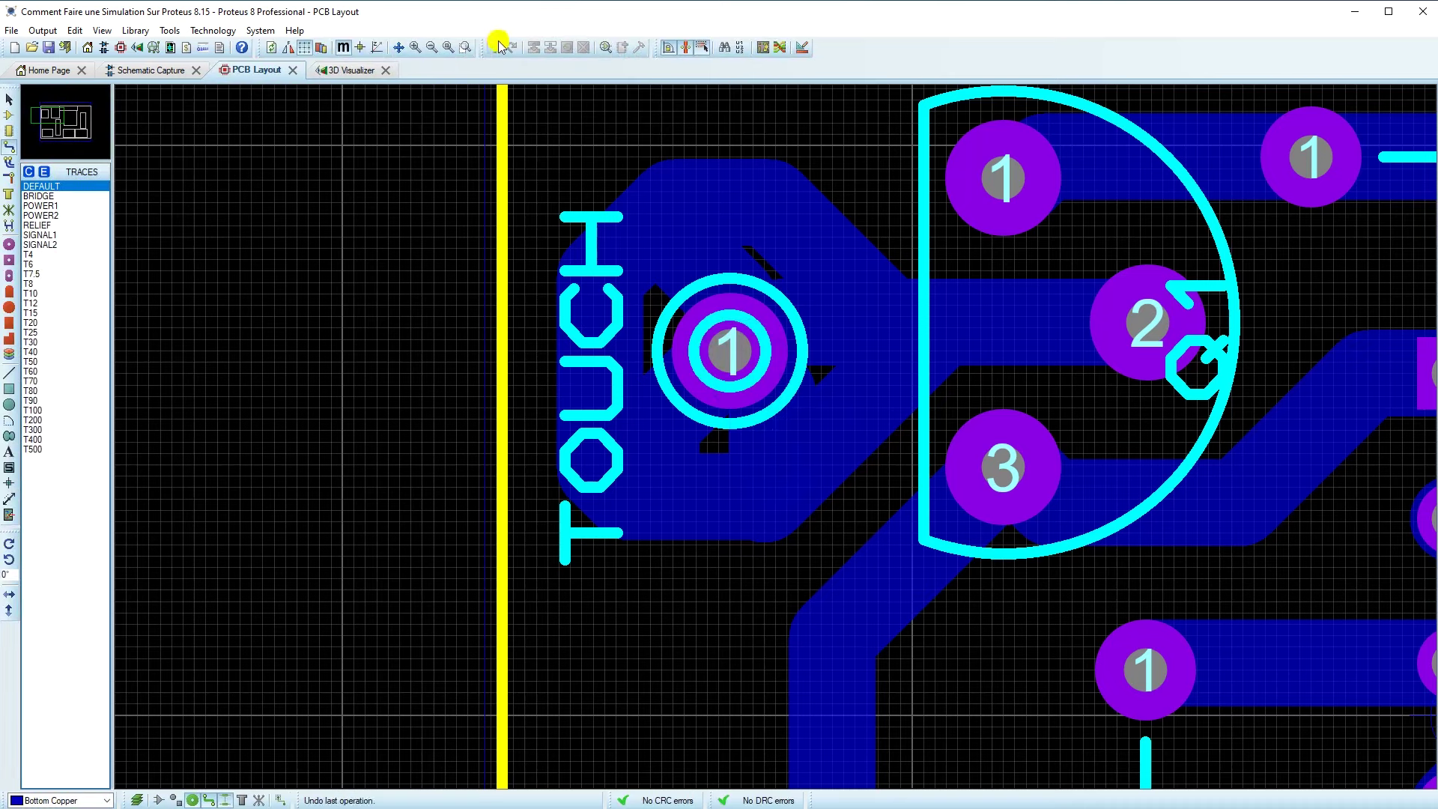
- Generate a power plane for net GND=POWER on Bottom Copper with the DEFAULT boundary
click(449, 47)
click(466, 48)
drag(537, 279, 1067, 653)
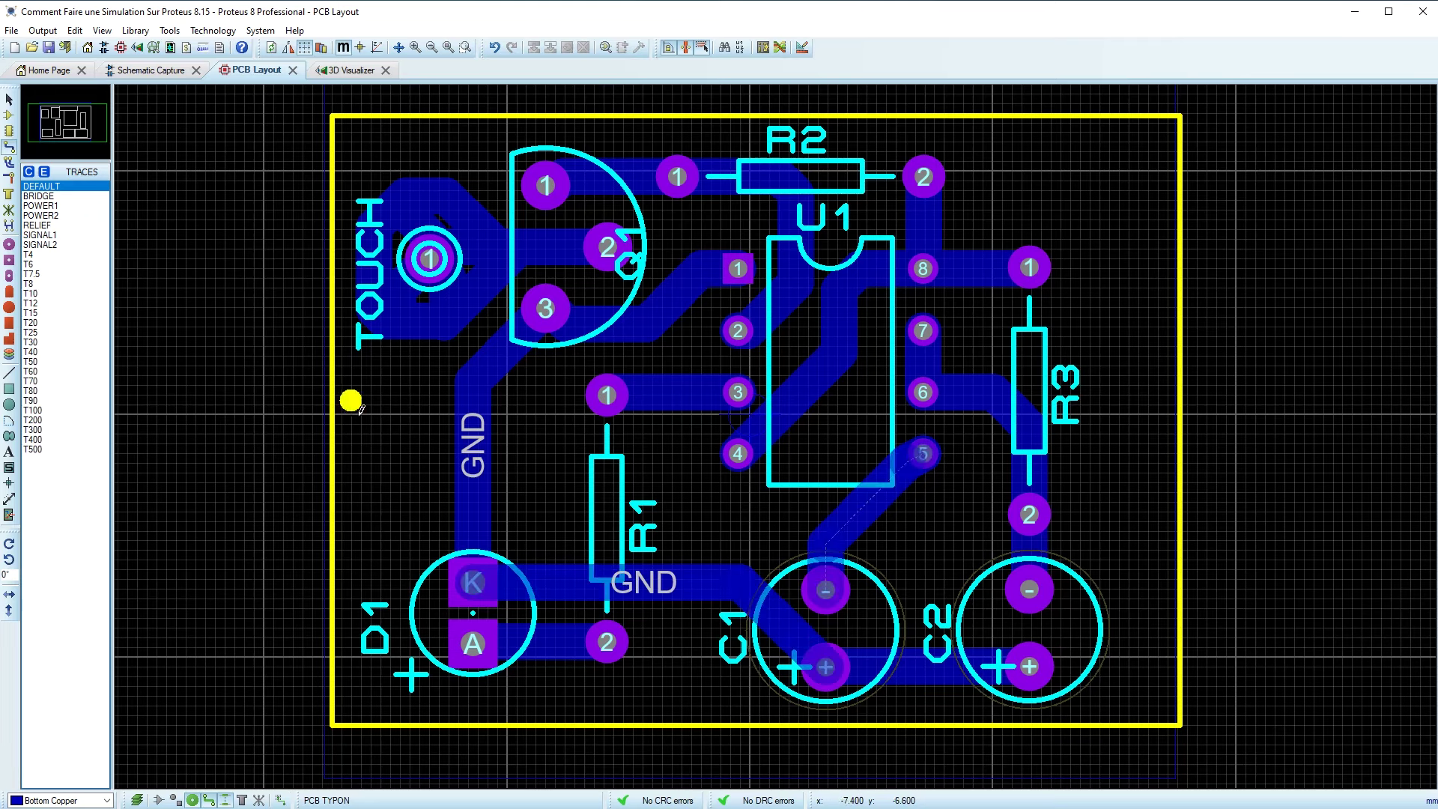
click(259, 38)
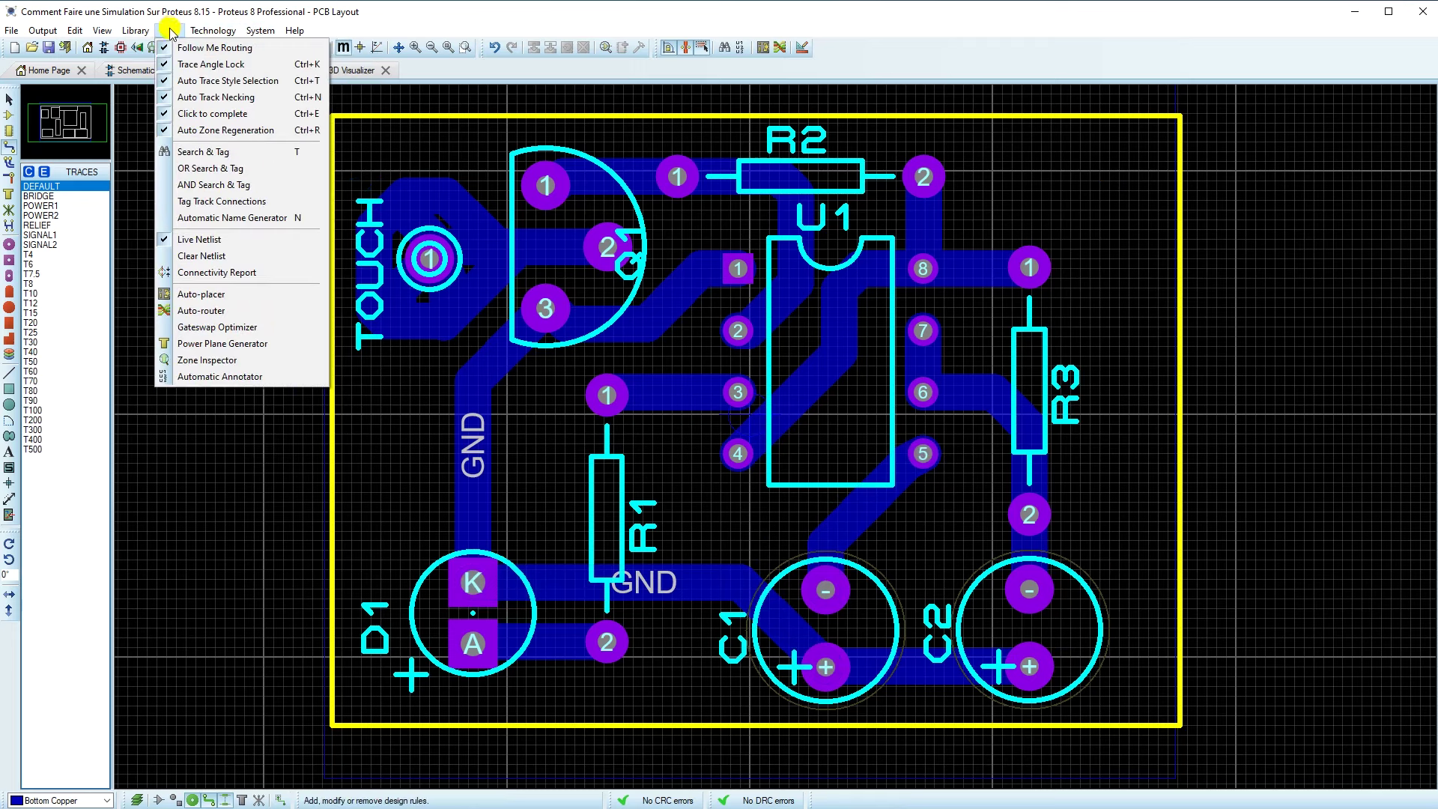
click(203, 348)
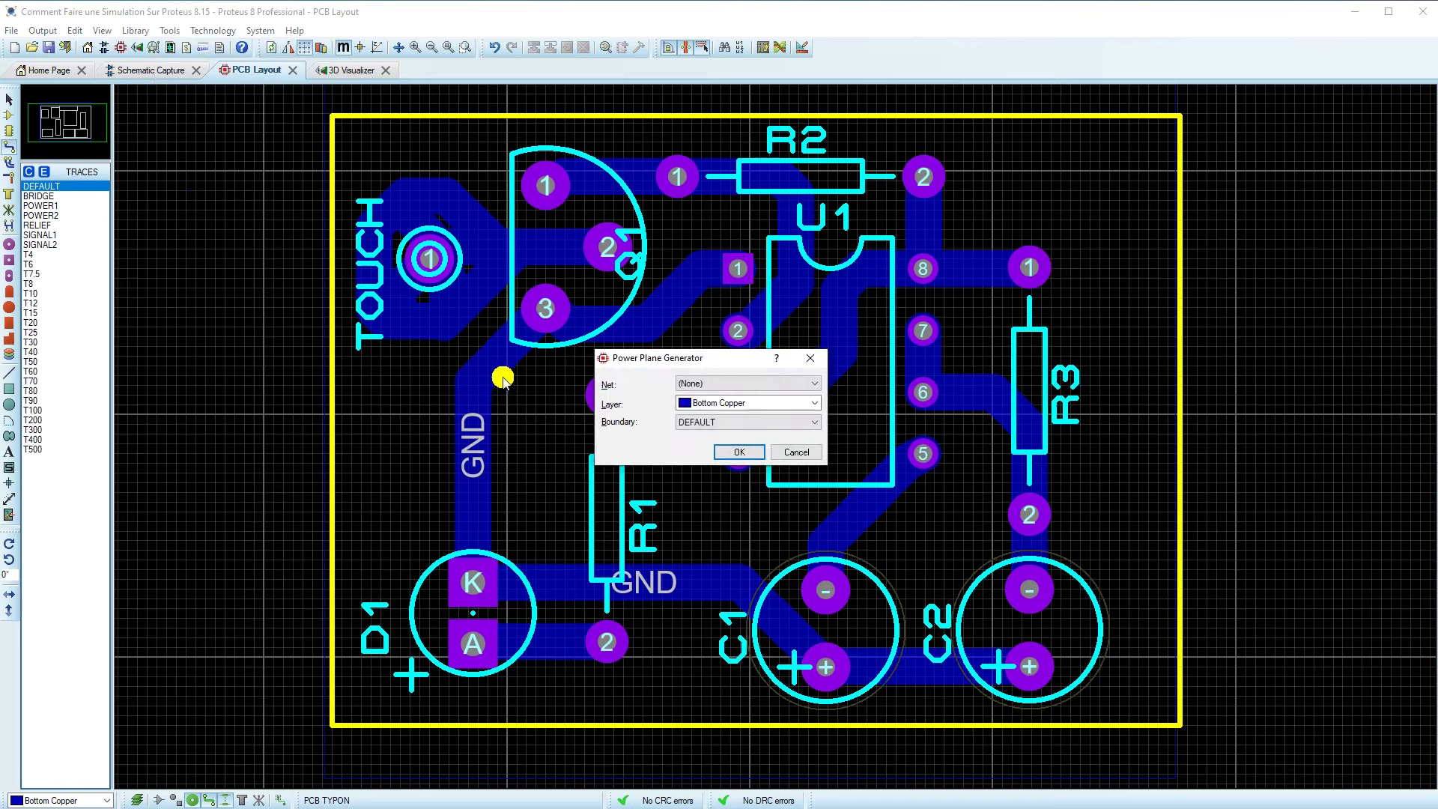
click(715, 386)
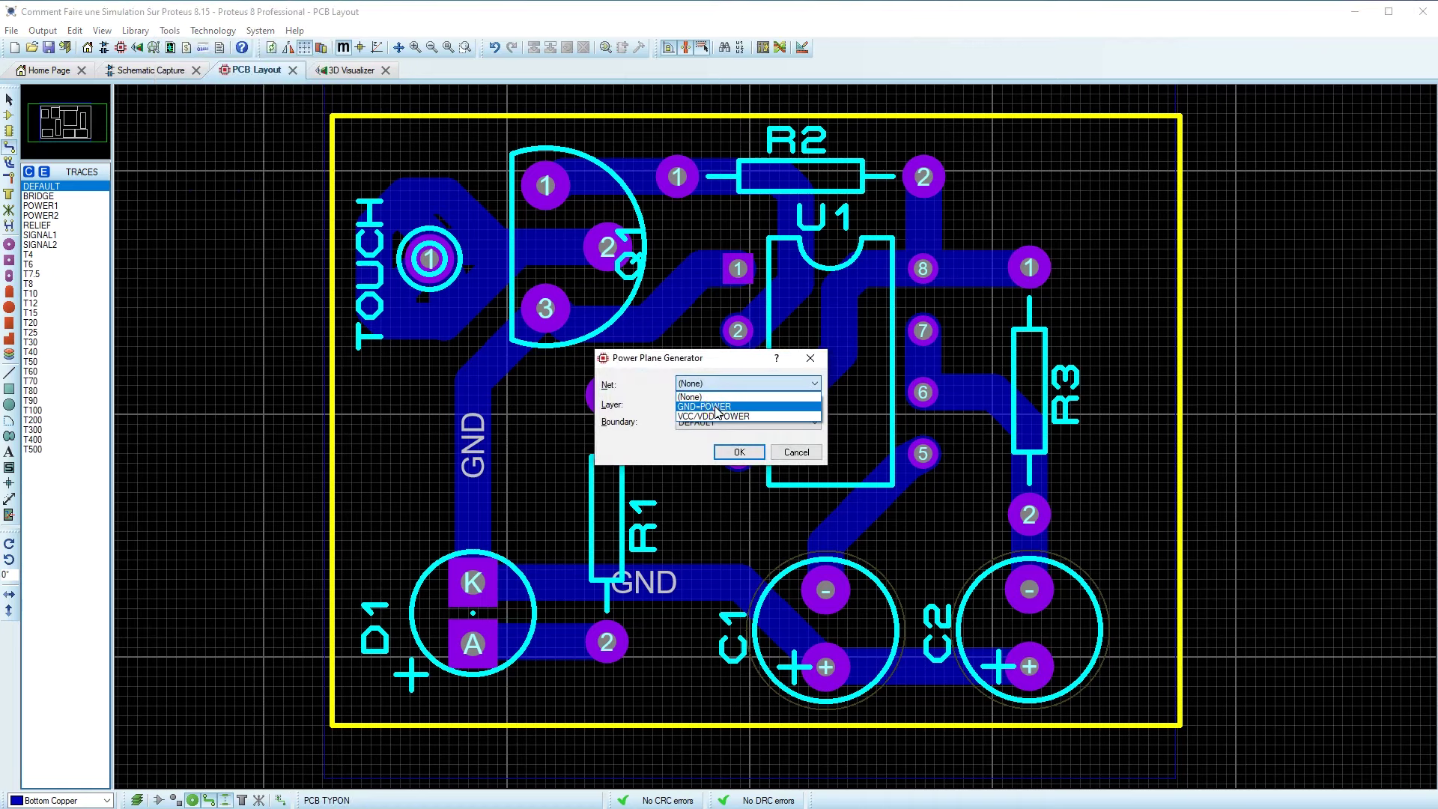
click(715, 407)
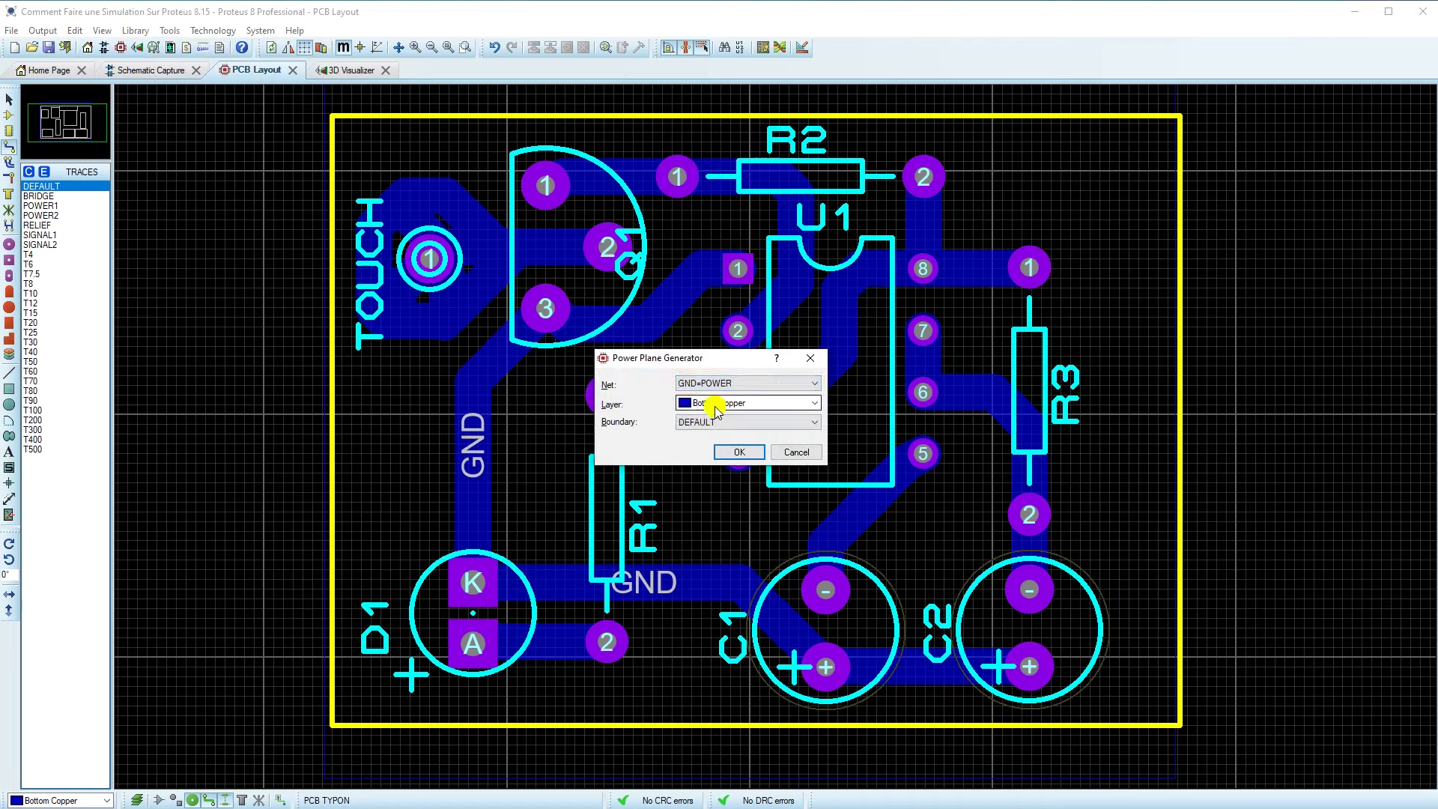
click(739, 452)
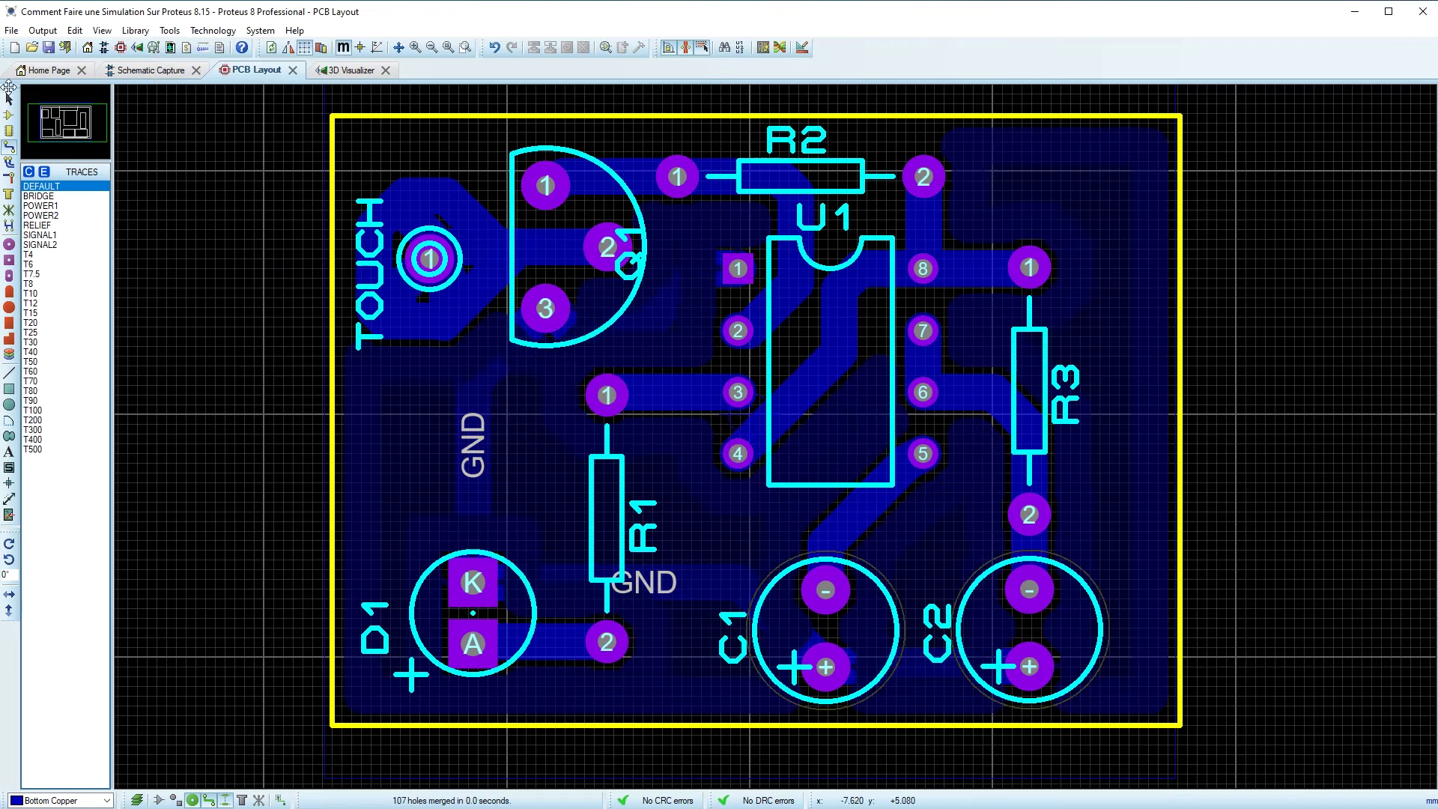
- Edit the ground plane zone to use the Normal layer colour and a clearance of 20th
click(10, 100)
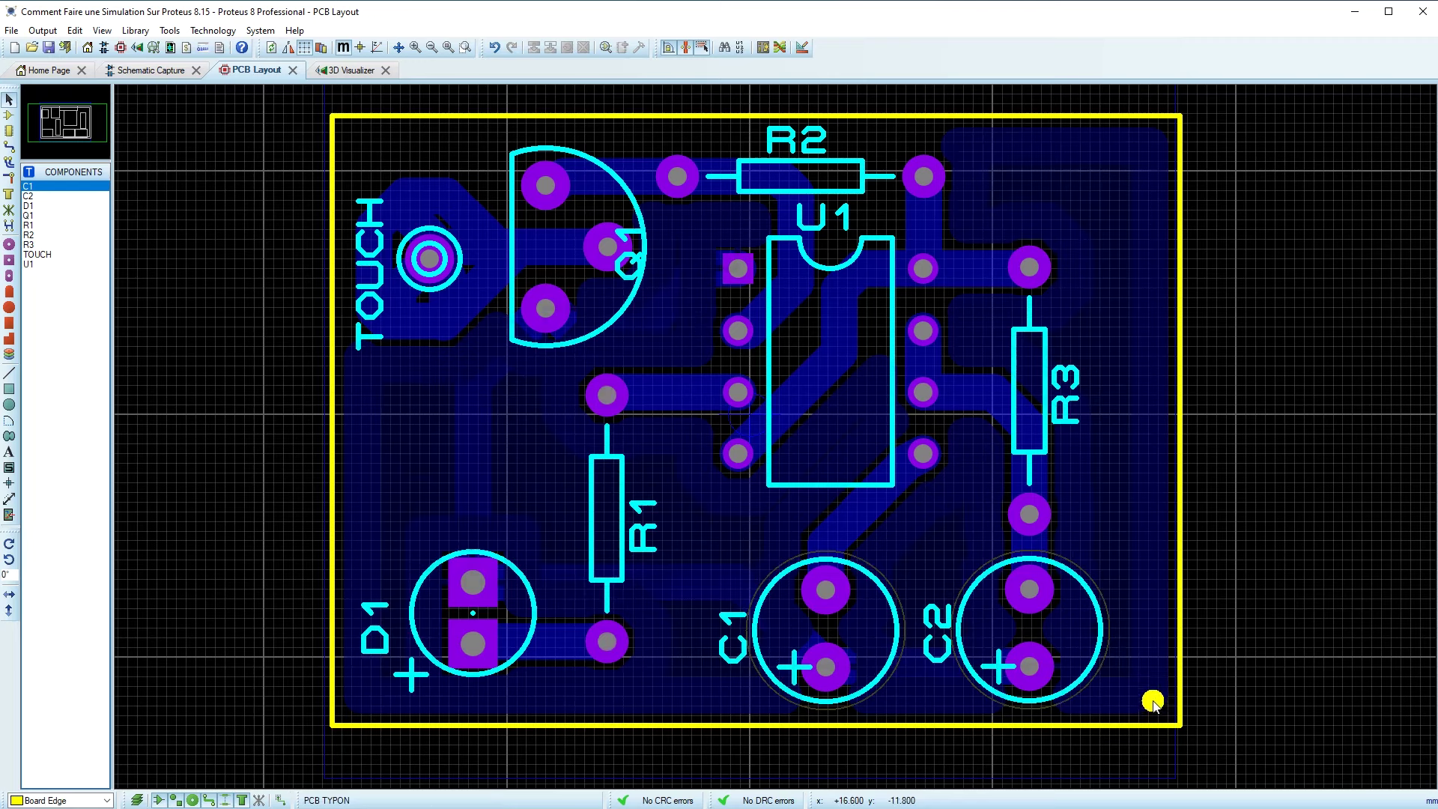
click(1127, 704)
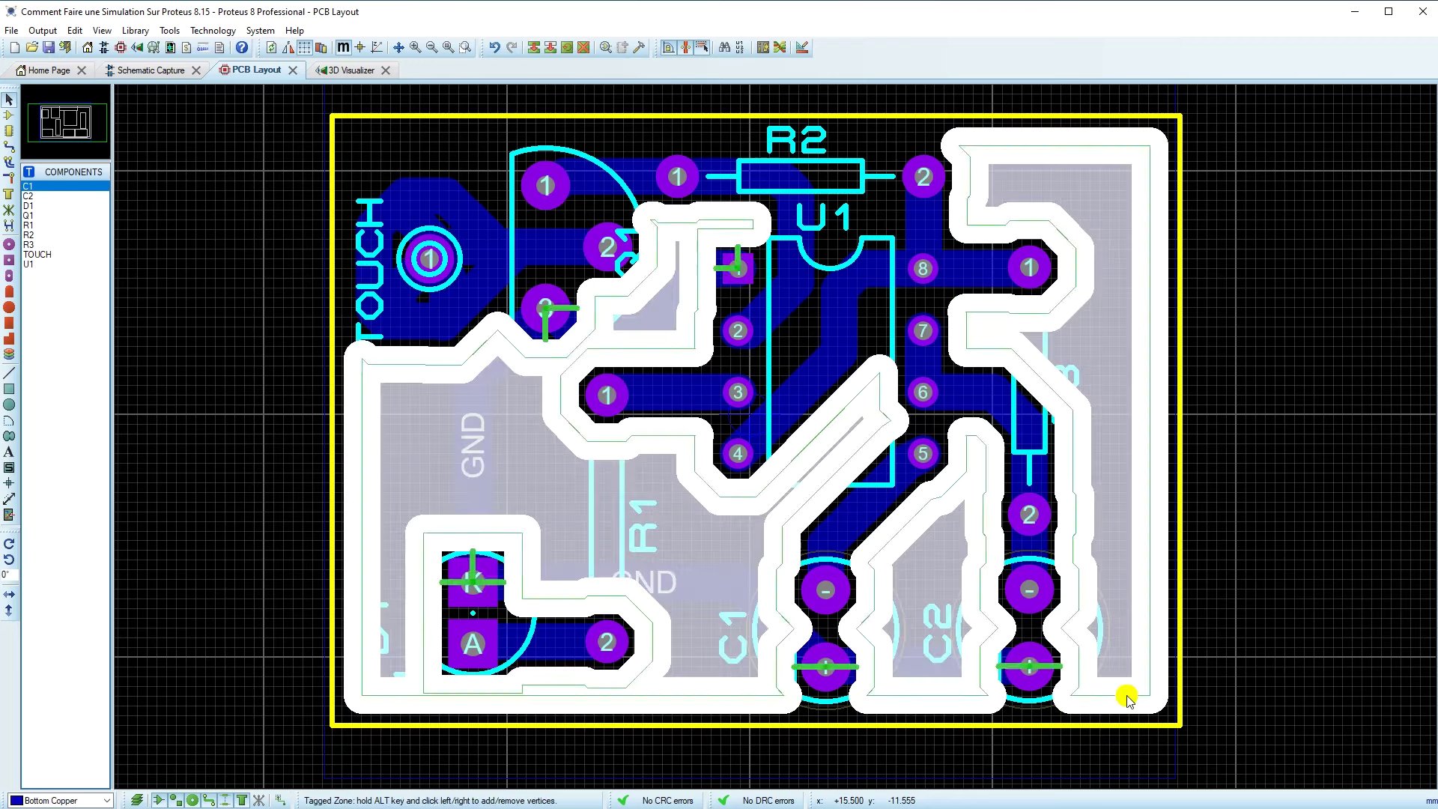
click(1129, 701)
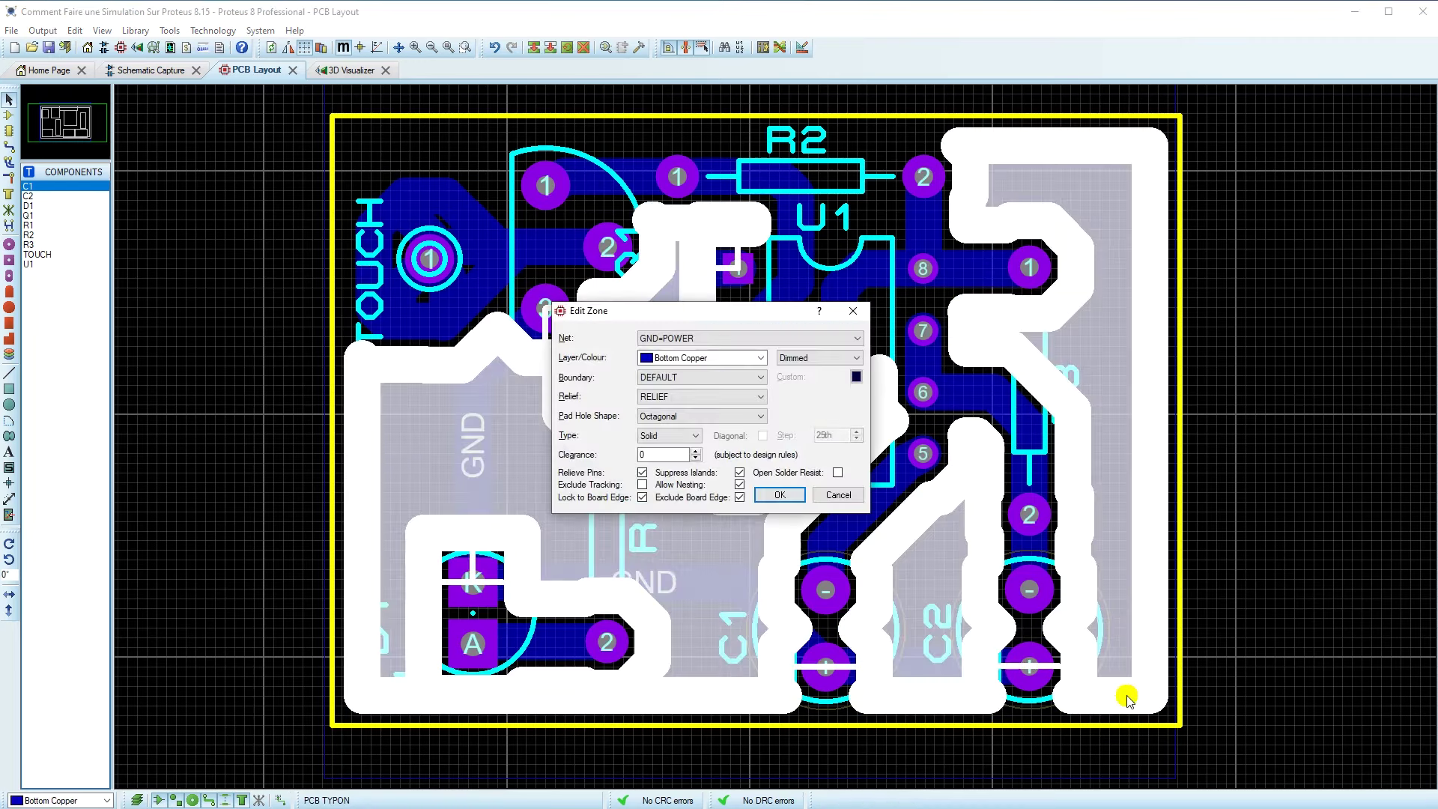
click(793, 358)
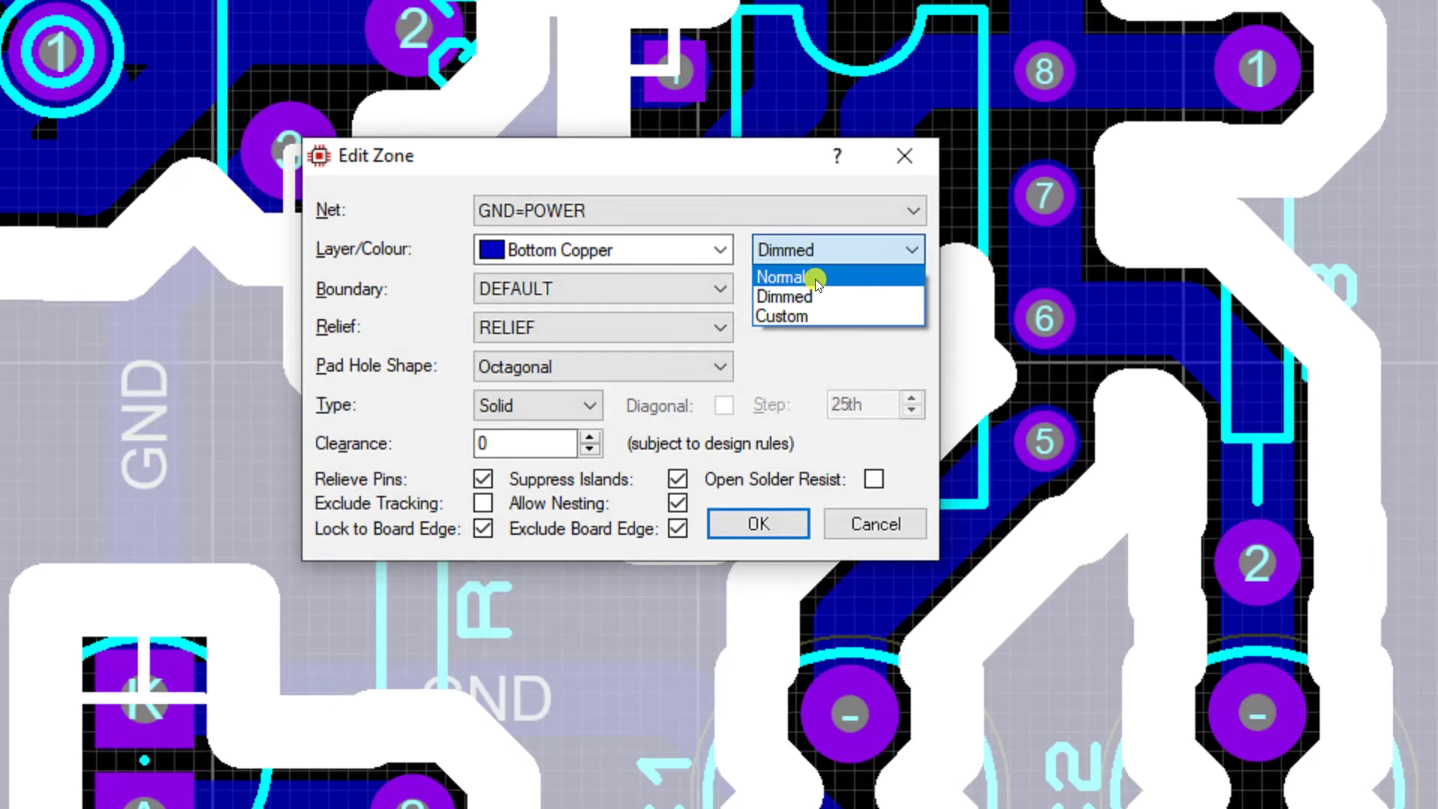
click(816, 280)
click(591, 437)
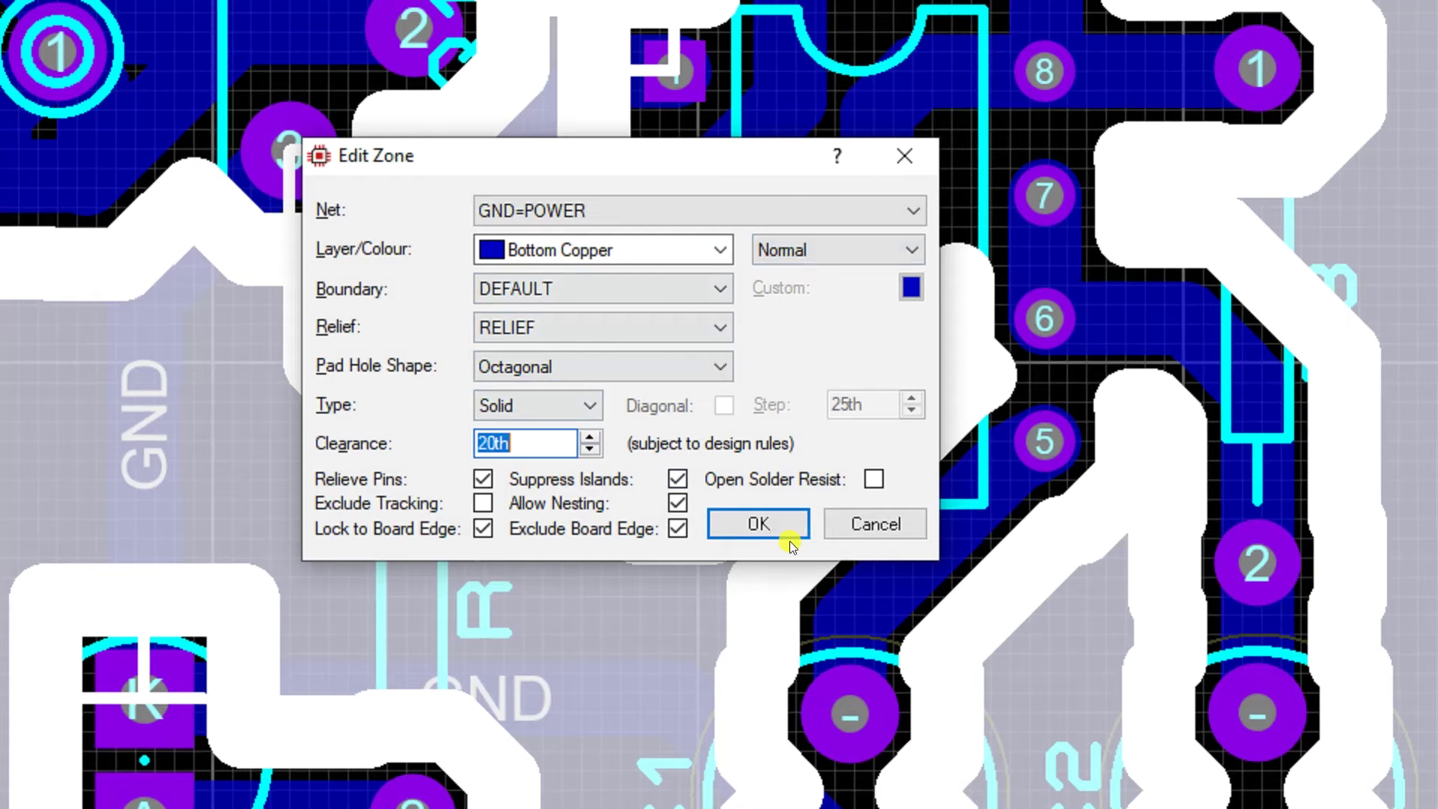
click(769, 532)
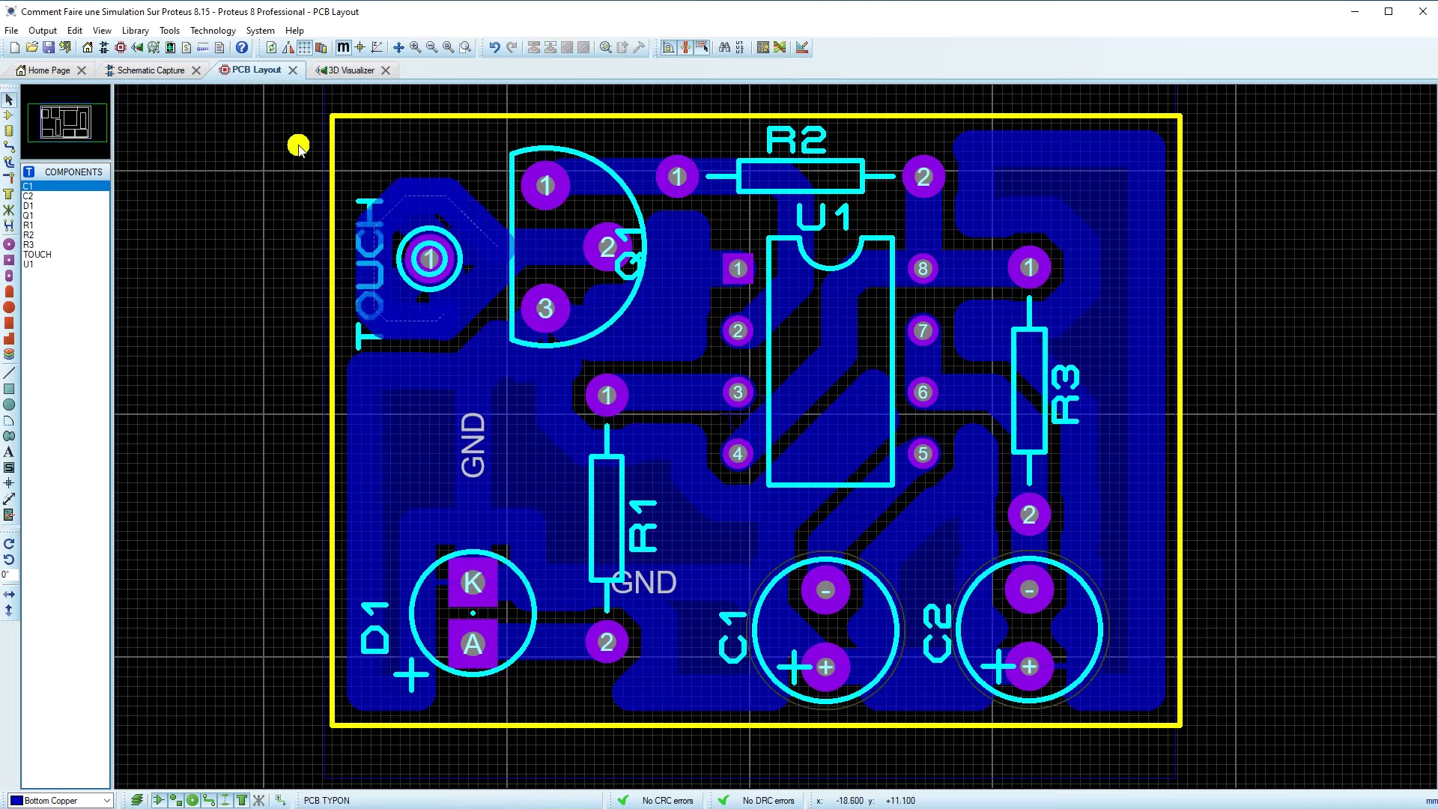
- Move the TOUCH pin together with its label and surrounding copper traces slightly upward on the board
drag(293, 138, 573, 375)
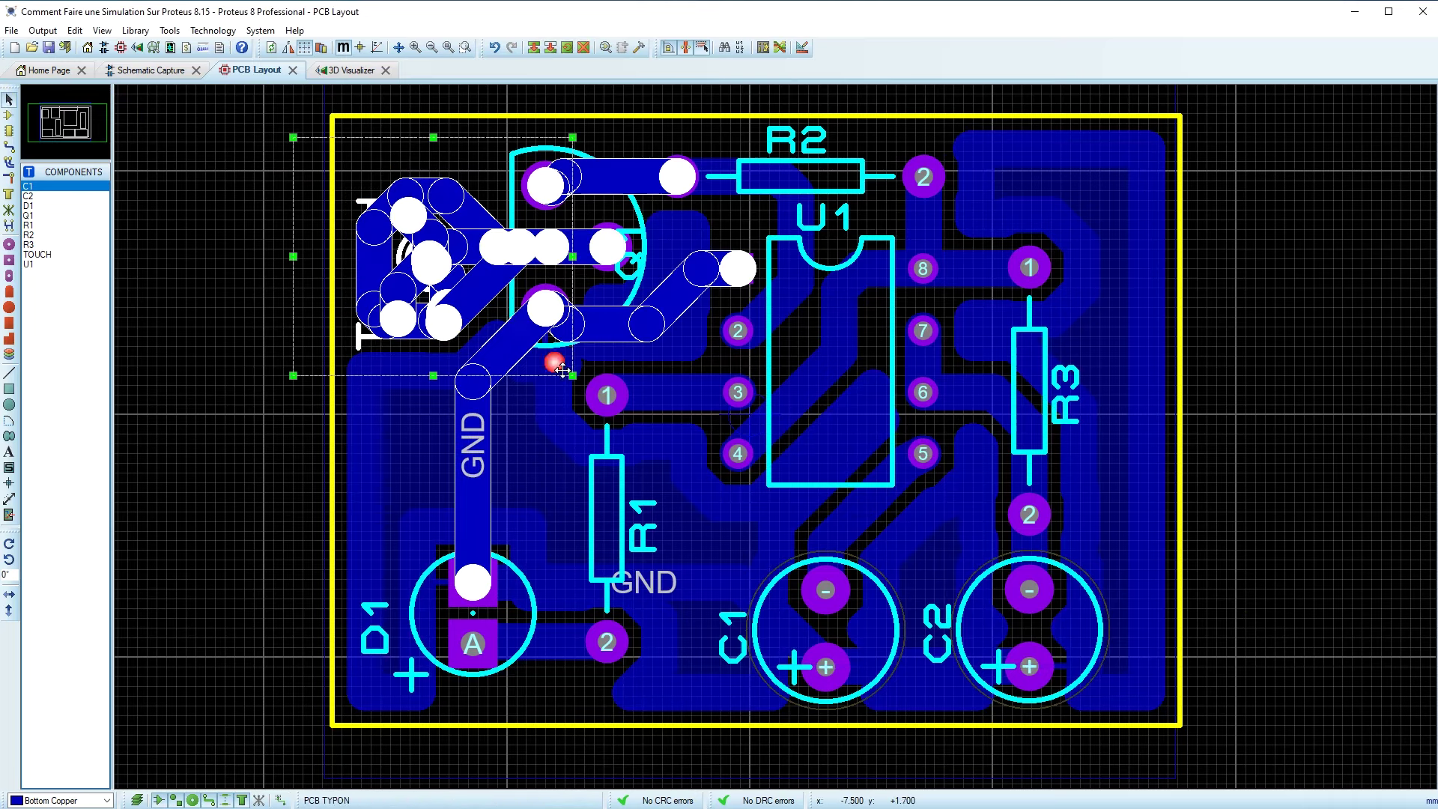
click(221, 190)
drag(245, 129, 509, 354)
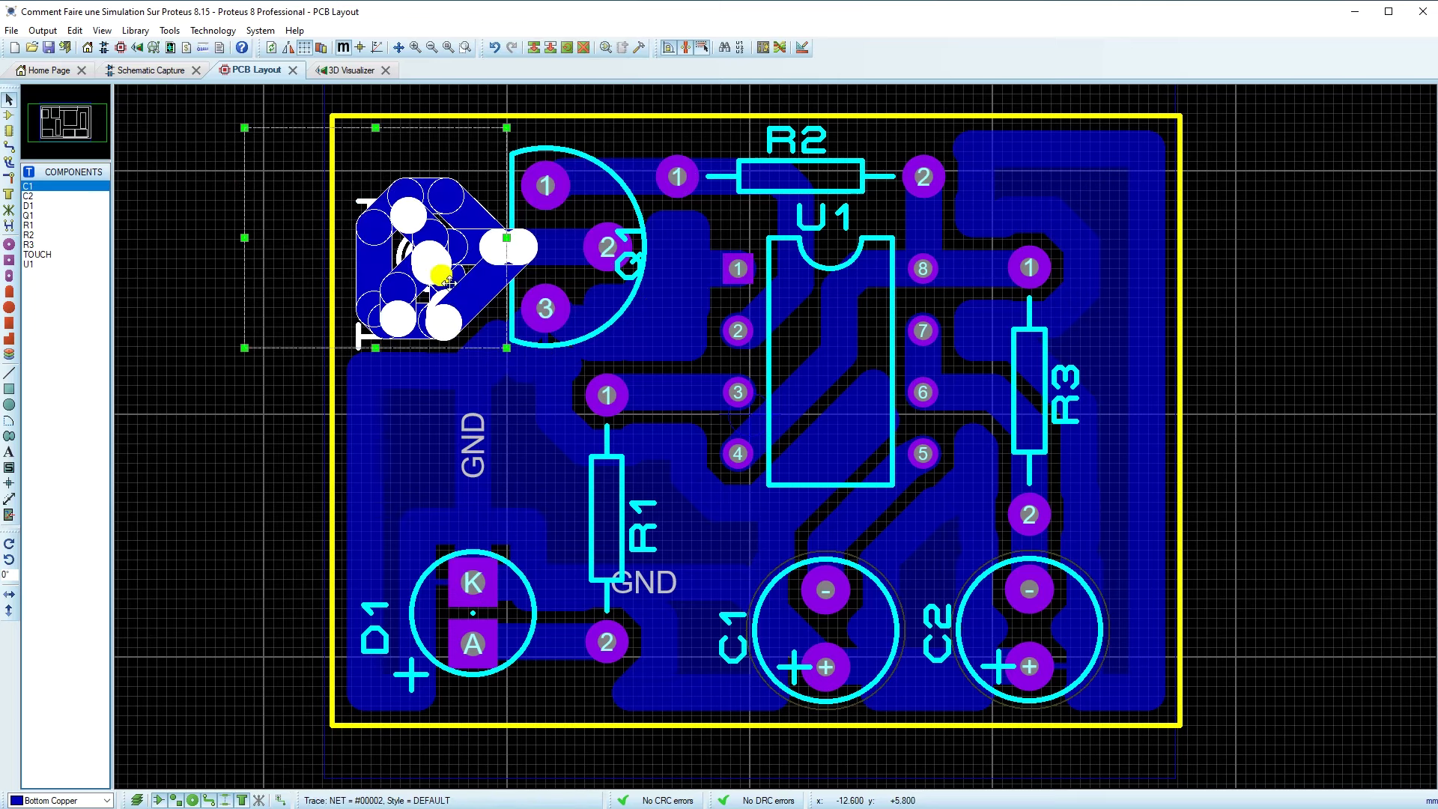
drag(446, 282, 444, 261)
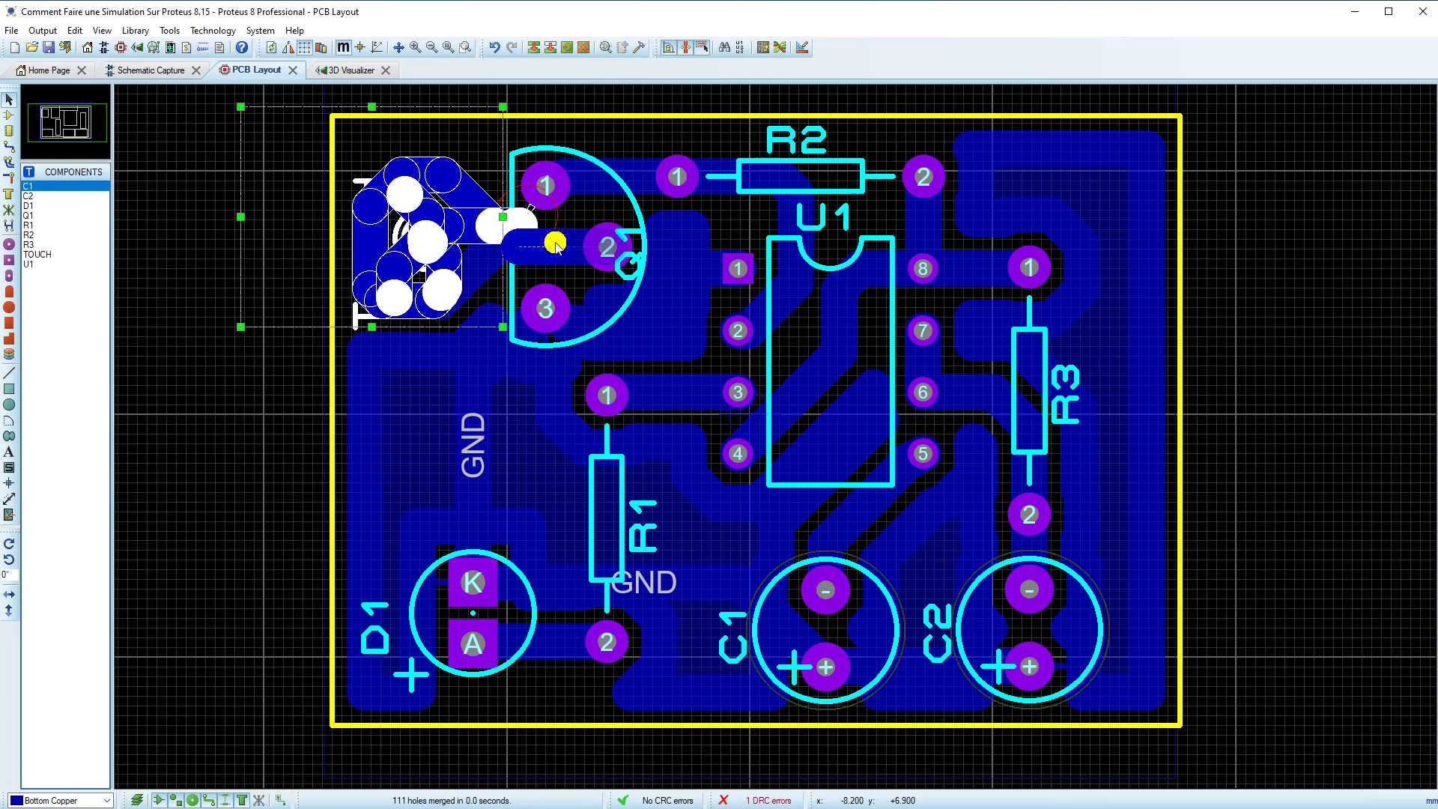
click(637, 129)
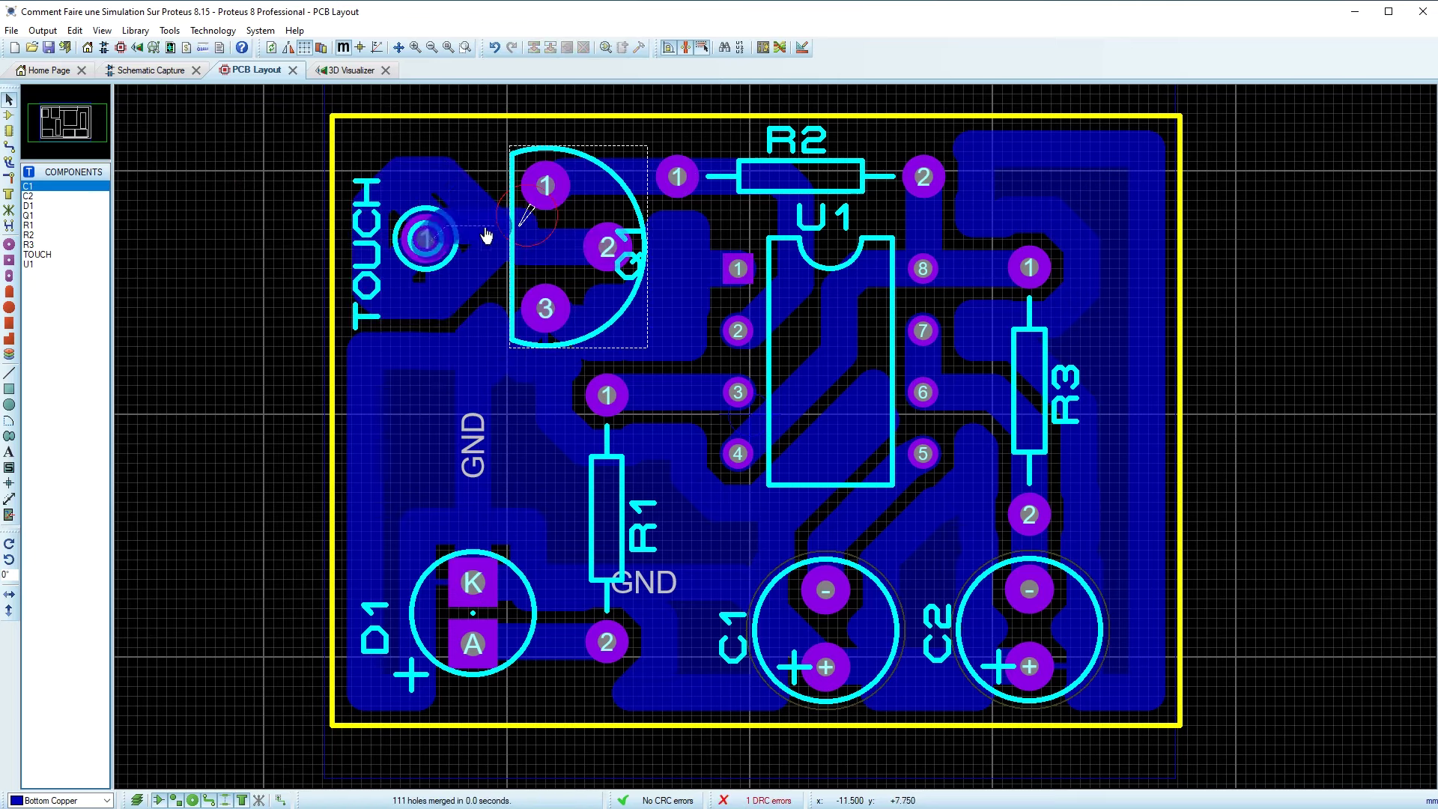
- Remove the displaced trace between the TOUCH copper area and Q1 pin 2
scroll(777, 430, up, 2)
click(775, 452)
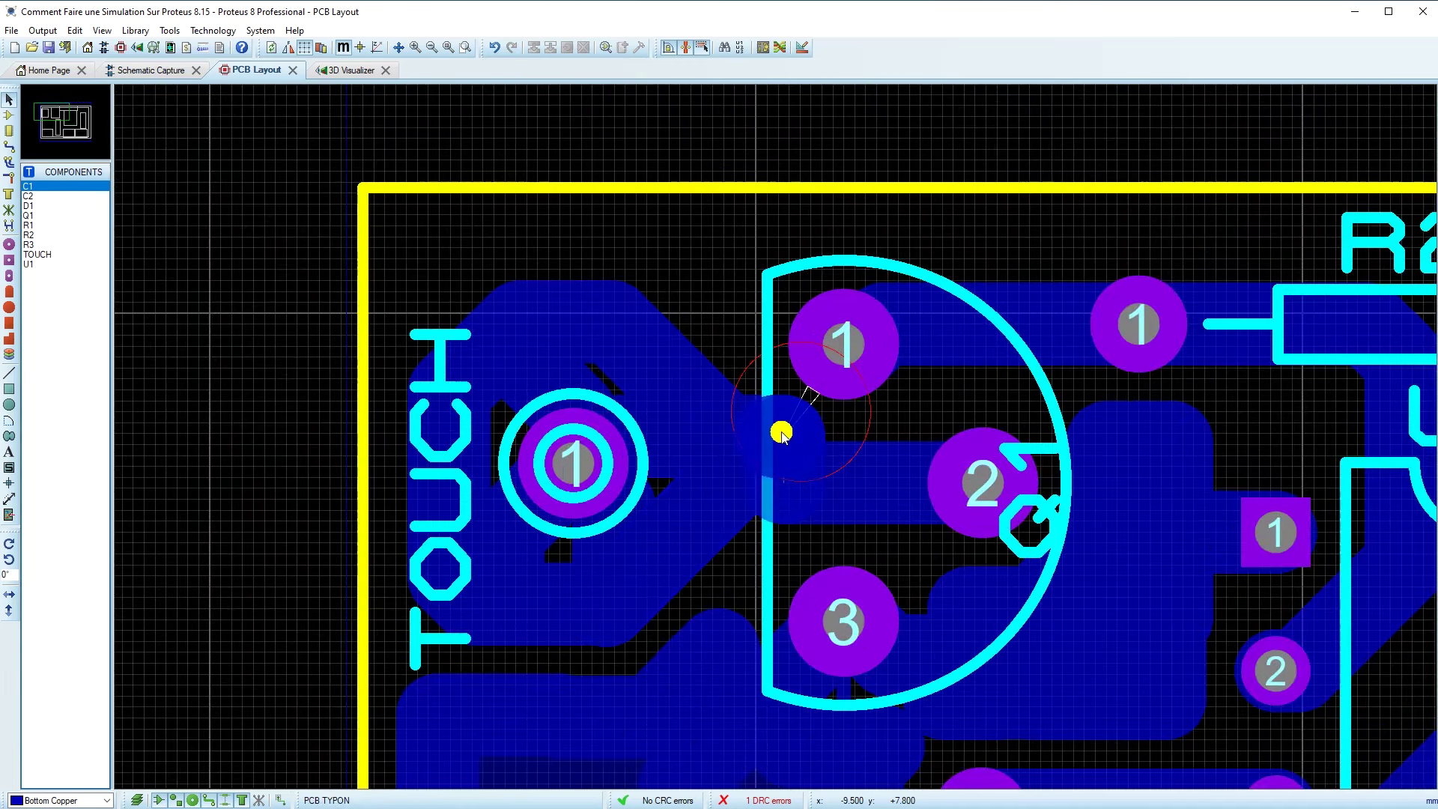
click(783, 471)
mouse_move(718, 484)
mouse_down()
mouse_move(754, 472)
mouse_move(697, 472)
mouse_up()
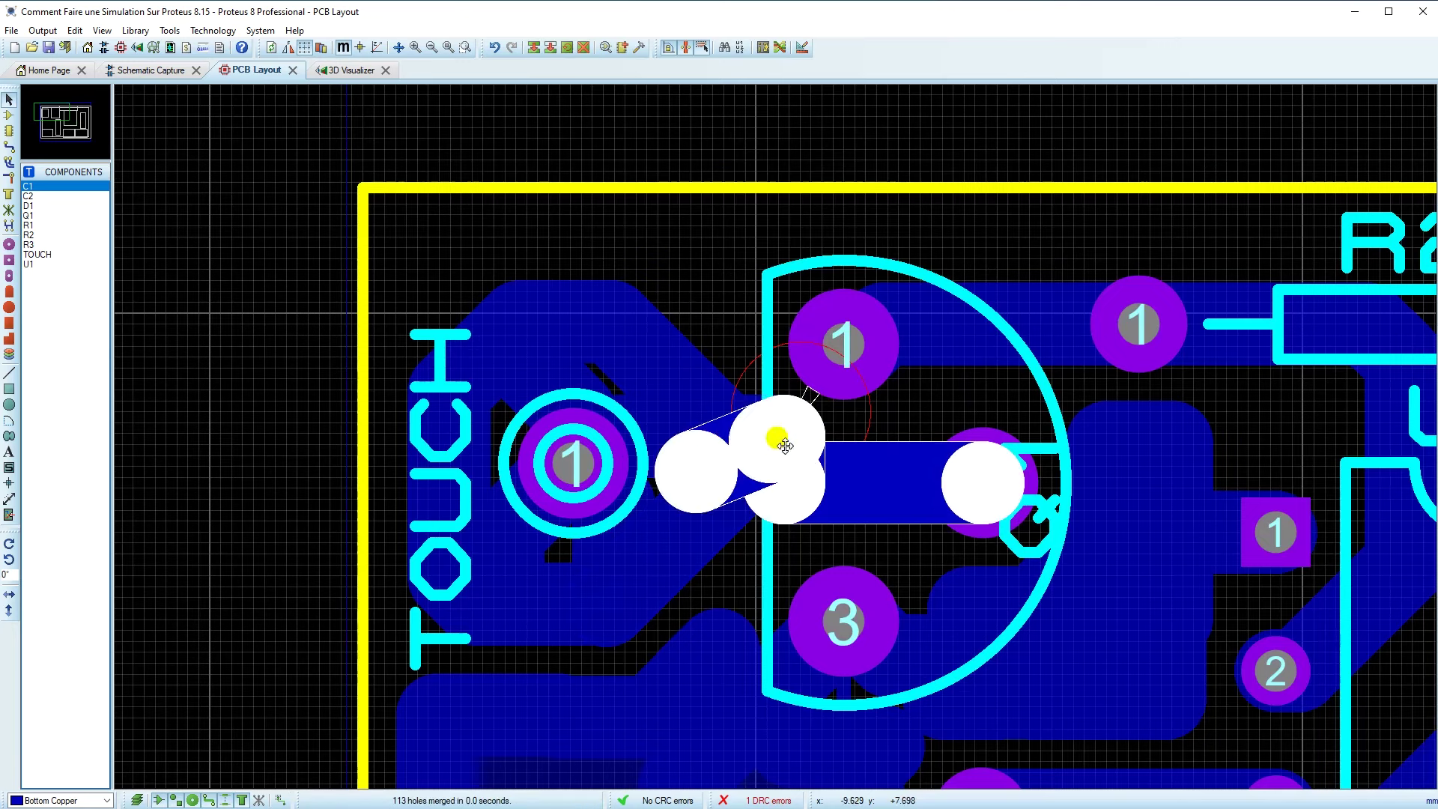
right_click(735, 468)
click(739, 456)
right_click(751, 451)
click(917, 525)
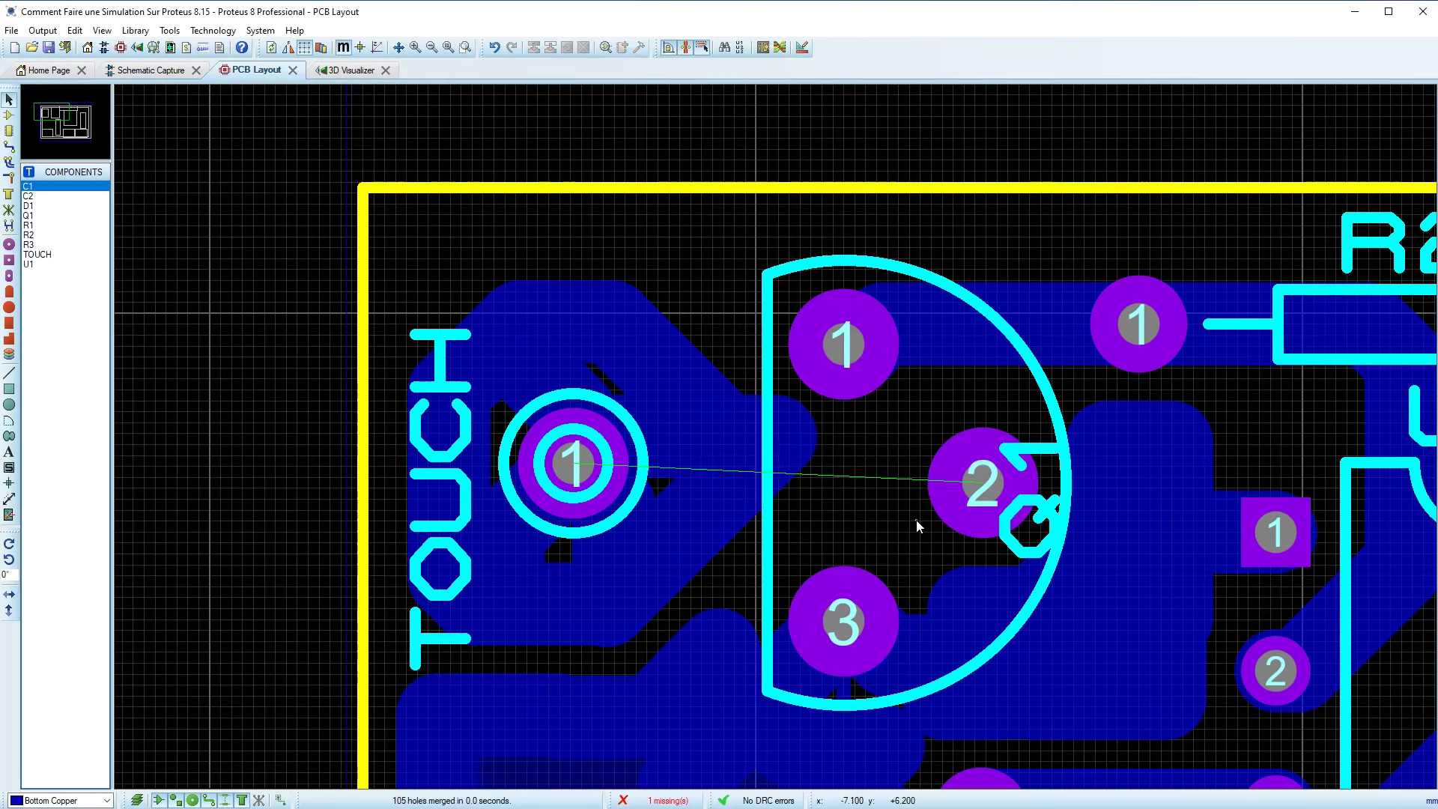
- Pull the right end of the TOUCH area's lower diagonal trace back from Q1 pin 1
click(772, 439)
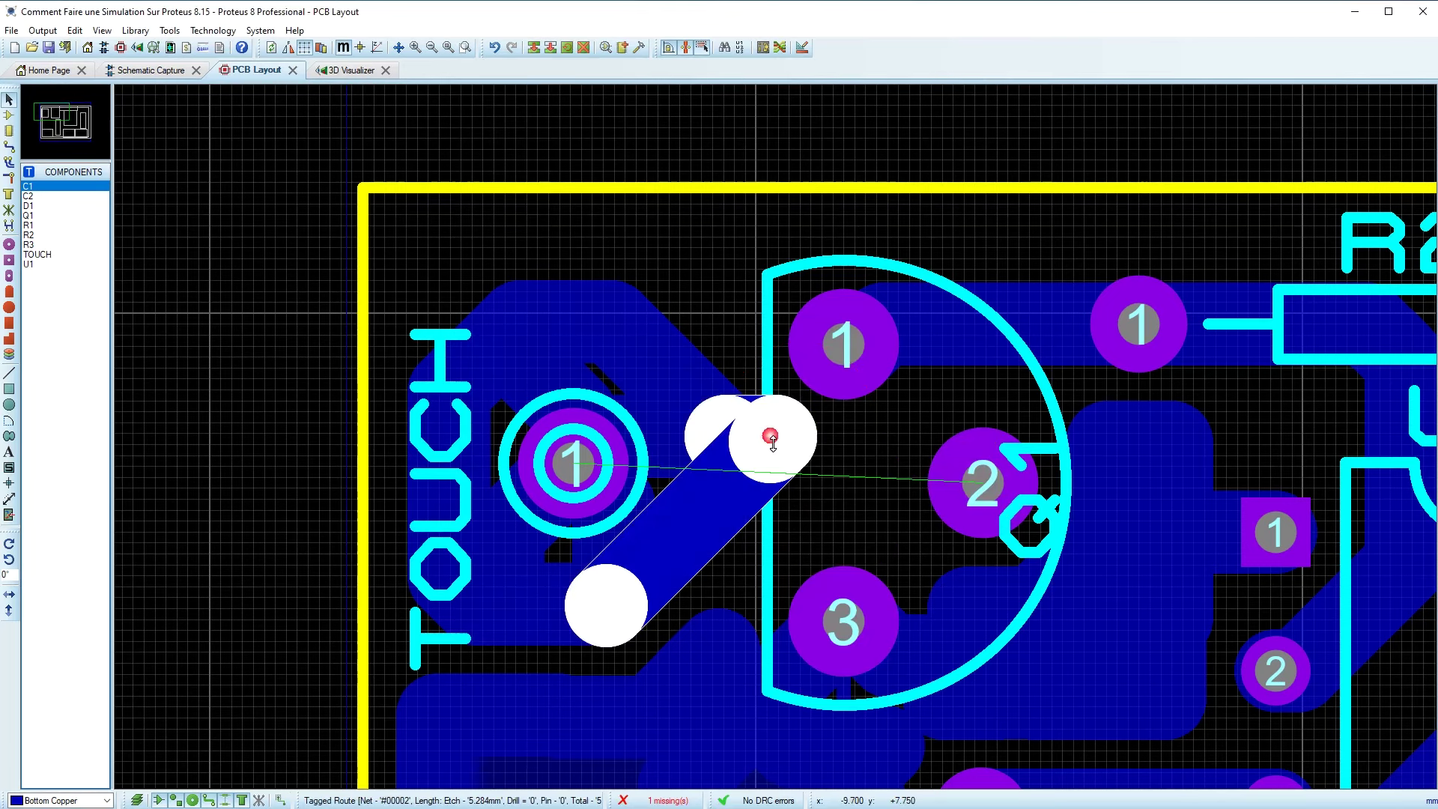
drag(772, 439, 759, 472)
click(829, 465)
click(747, 438)
click(747, 438)
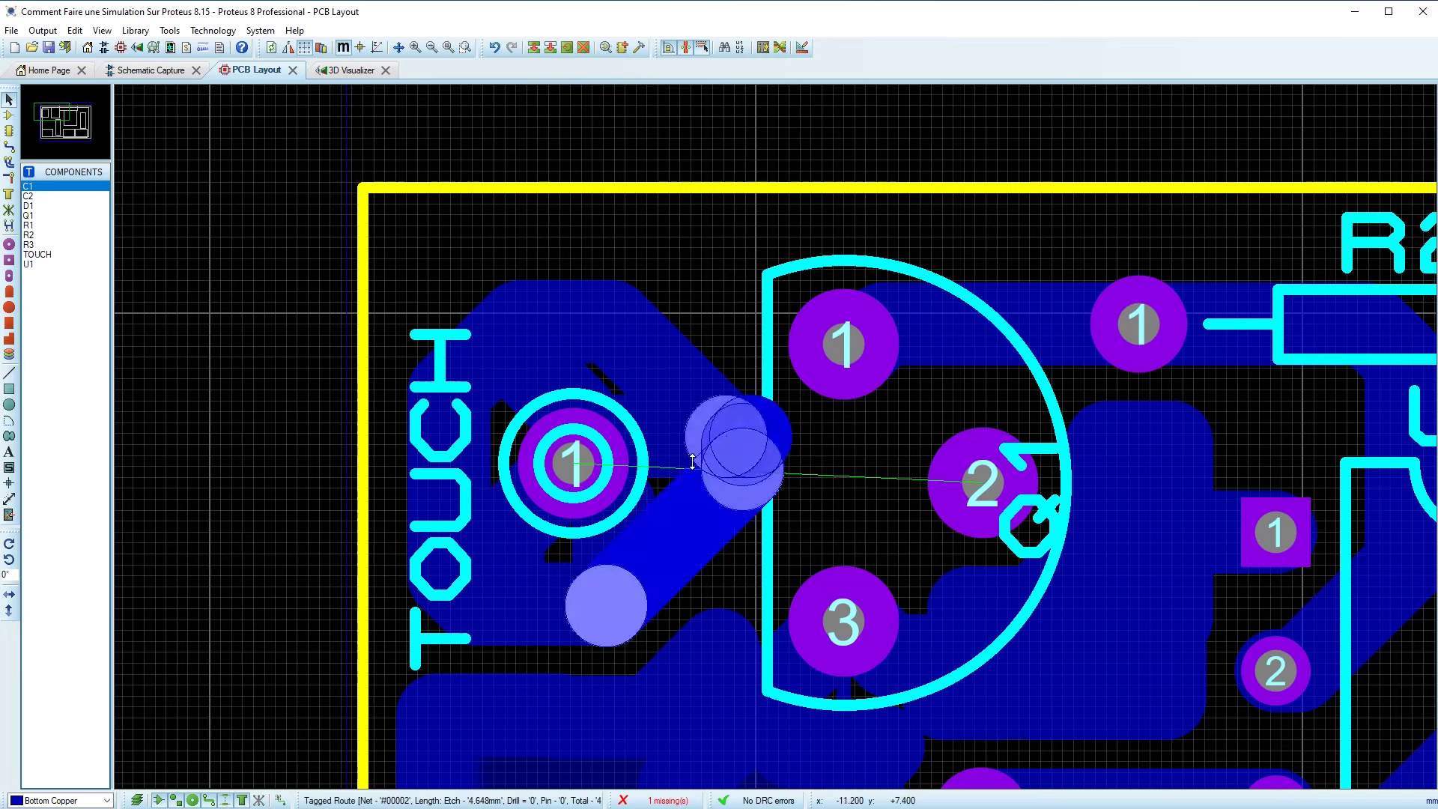
- Route a DEFAULT-style bottom copper trace from Q1 pin 2 to TOUCH pin 1
click(10, 153)
key(Delete)
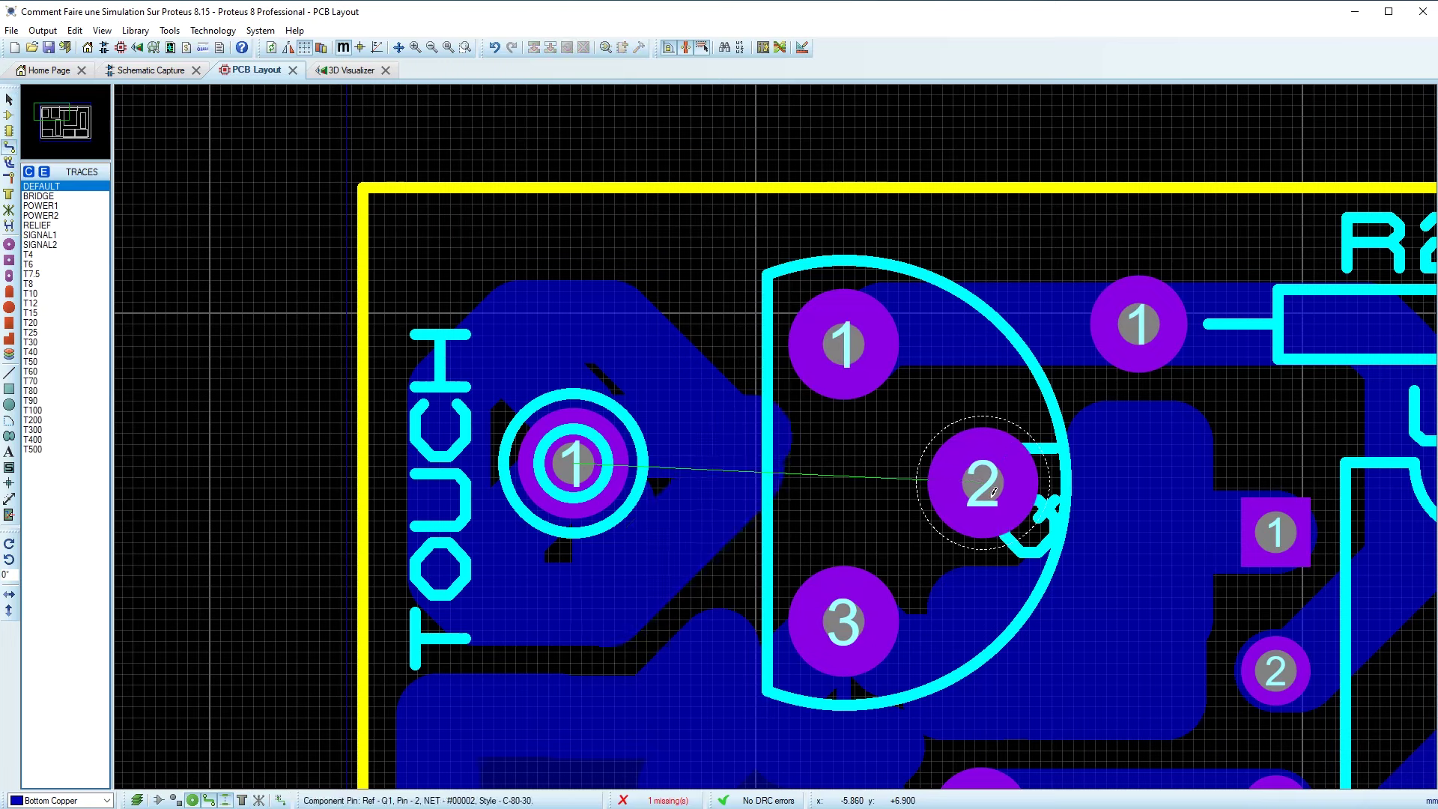
click(994, 492)
click(570, 465)
right_click(570, 465)
click(442, 281)
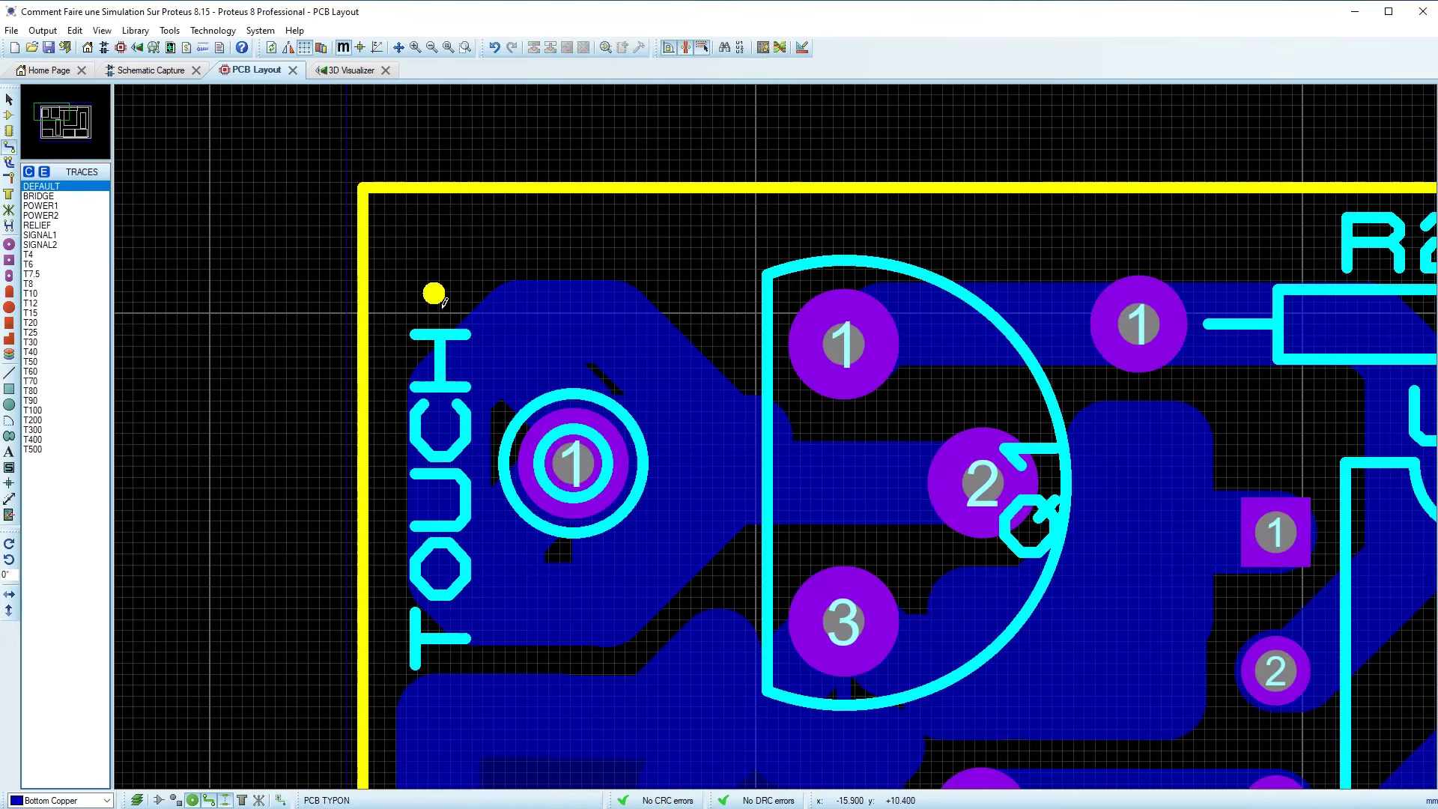
click(448, 48)
click(466, 49)
drag(487, 244, 1053, 632)
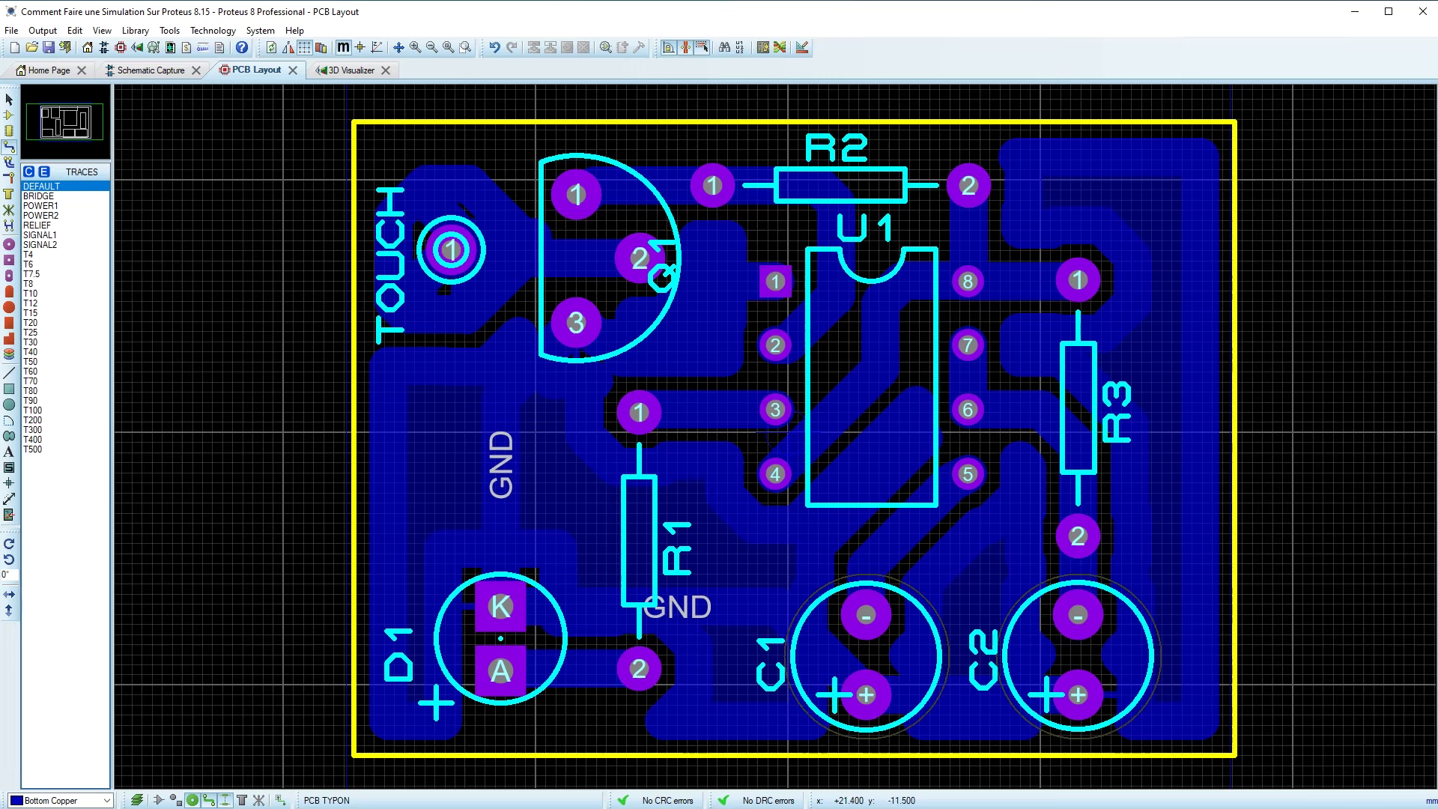
- Place the title text "Comment Faire une Simulation Sur Proteus 8.15" above the circuit in the schematic
click(146, 70)
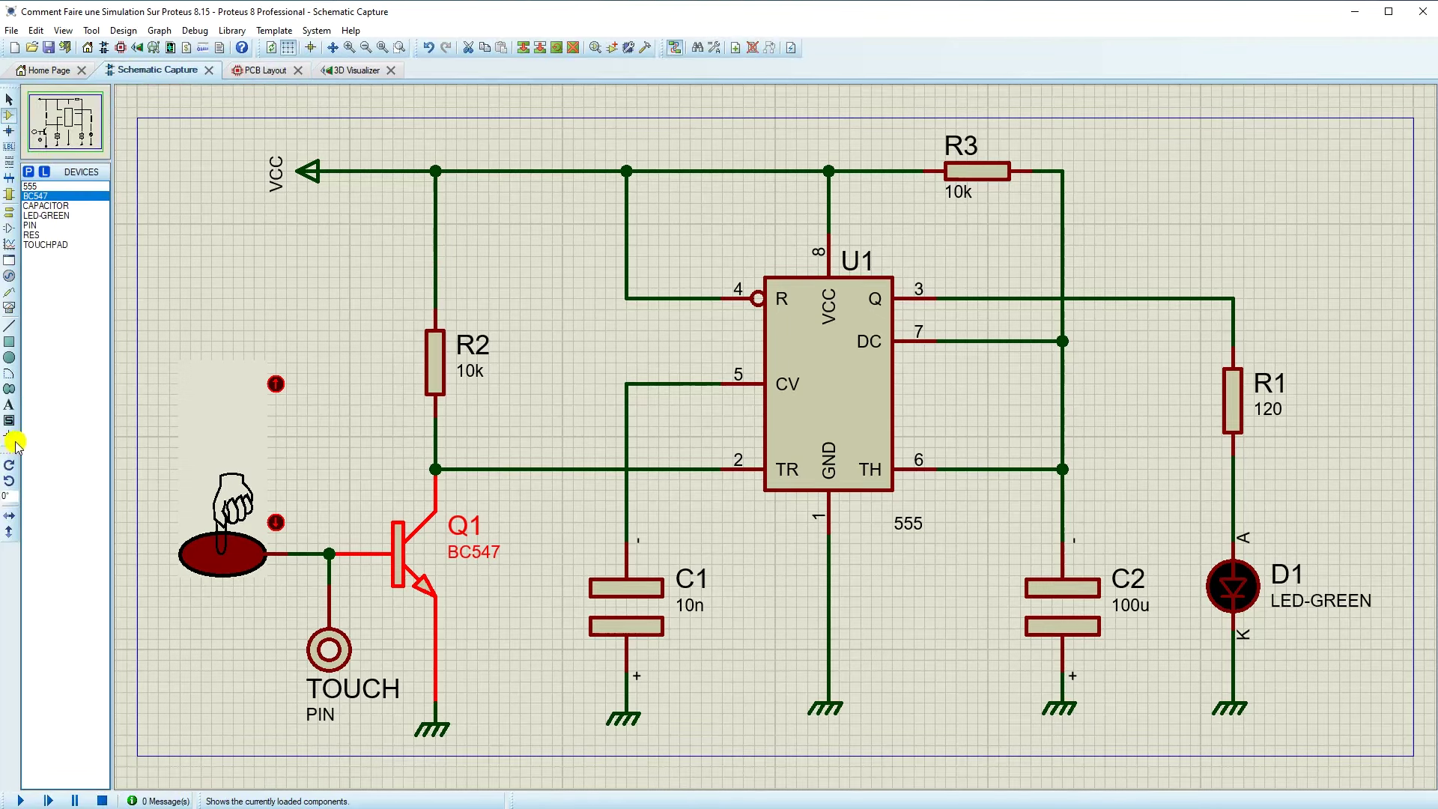
click(9, 405)
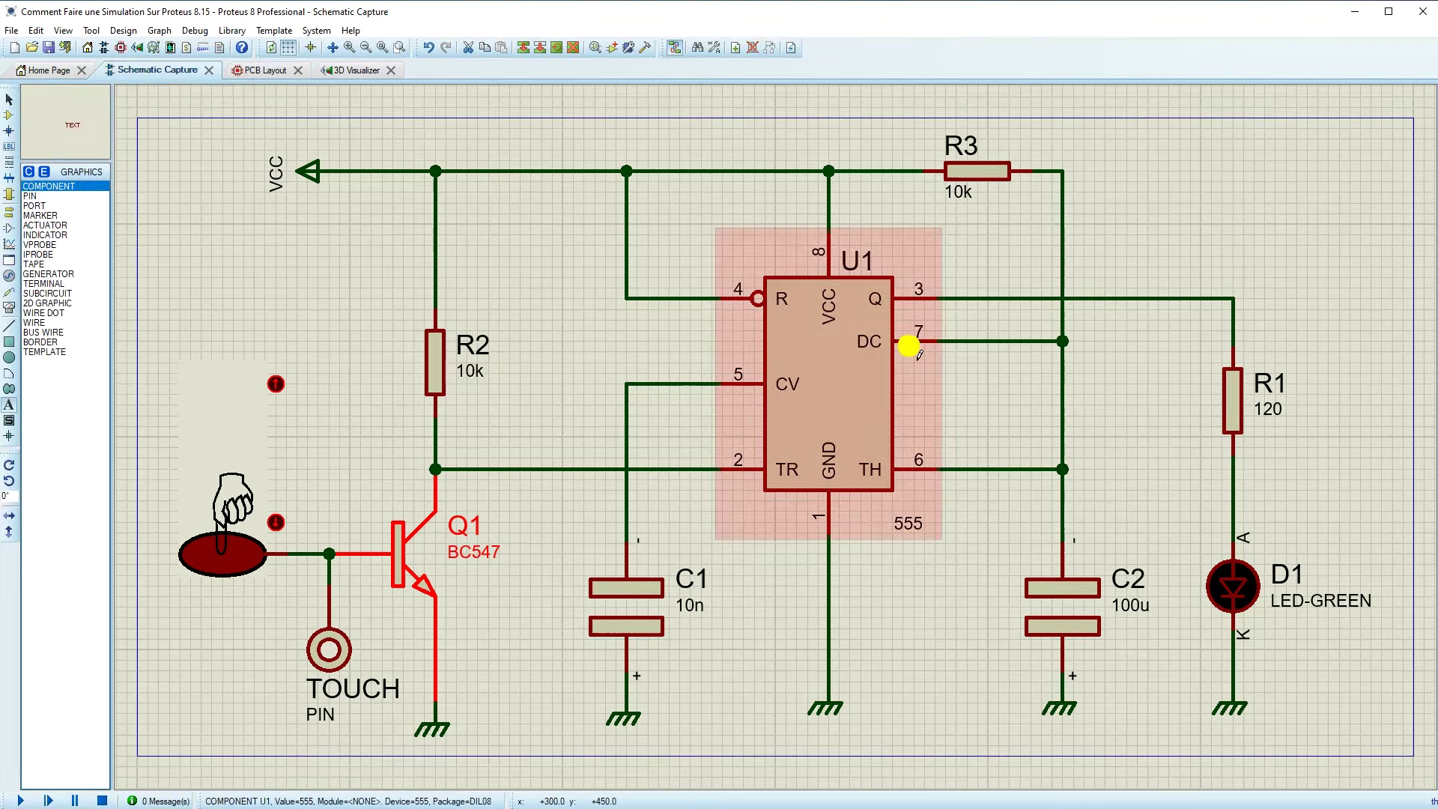
click(464, 133)
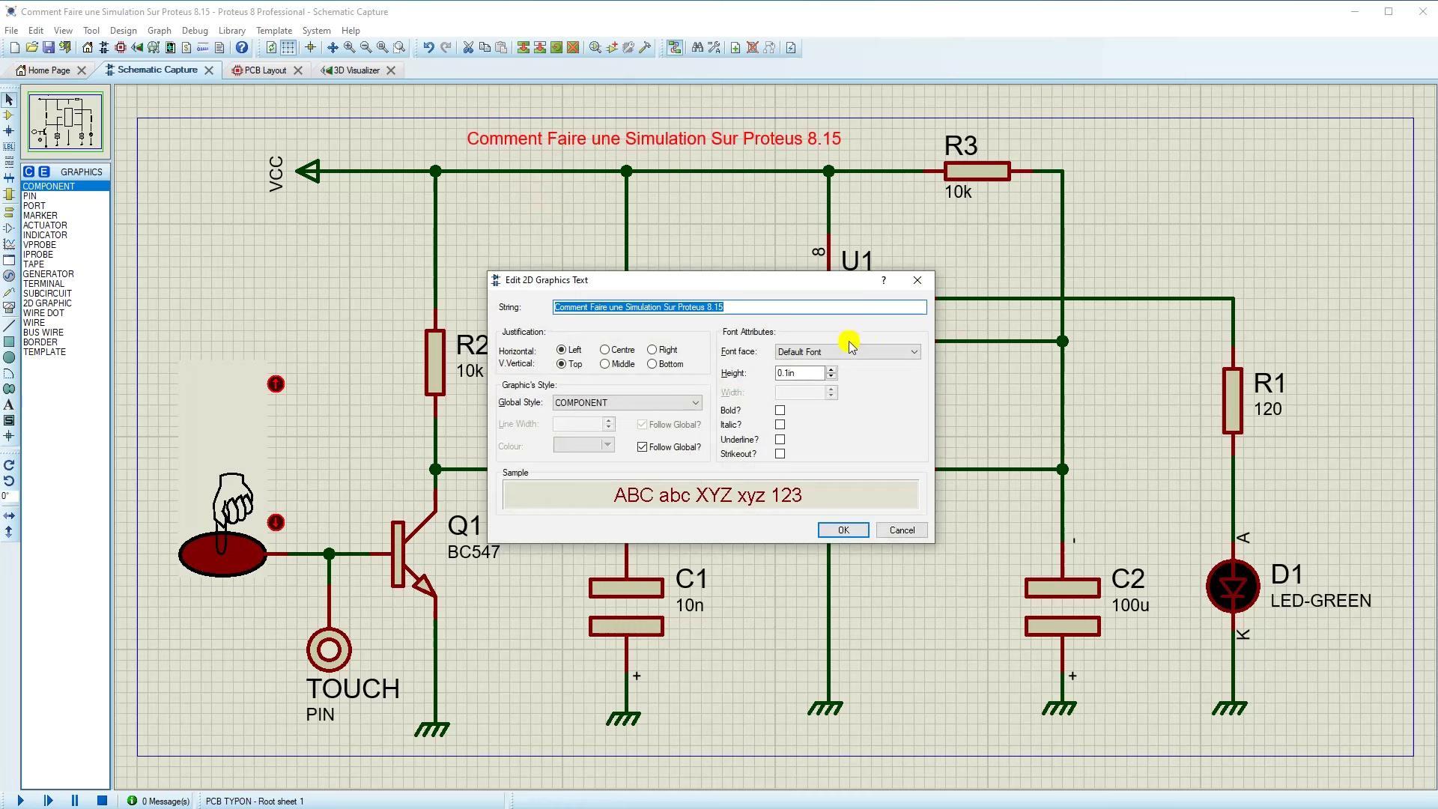
- Format the schematic title with a 0.2in text height, a custom dark blue colour and bold type
click(843, 355)
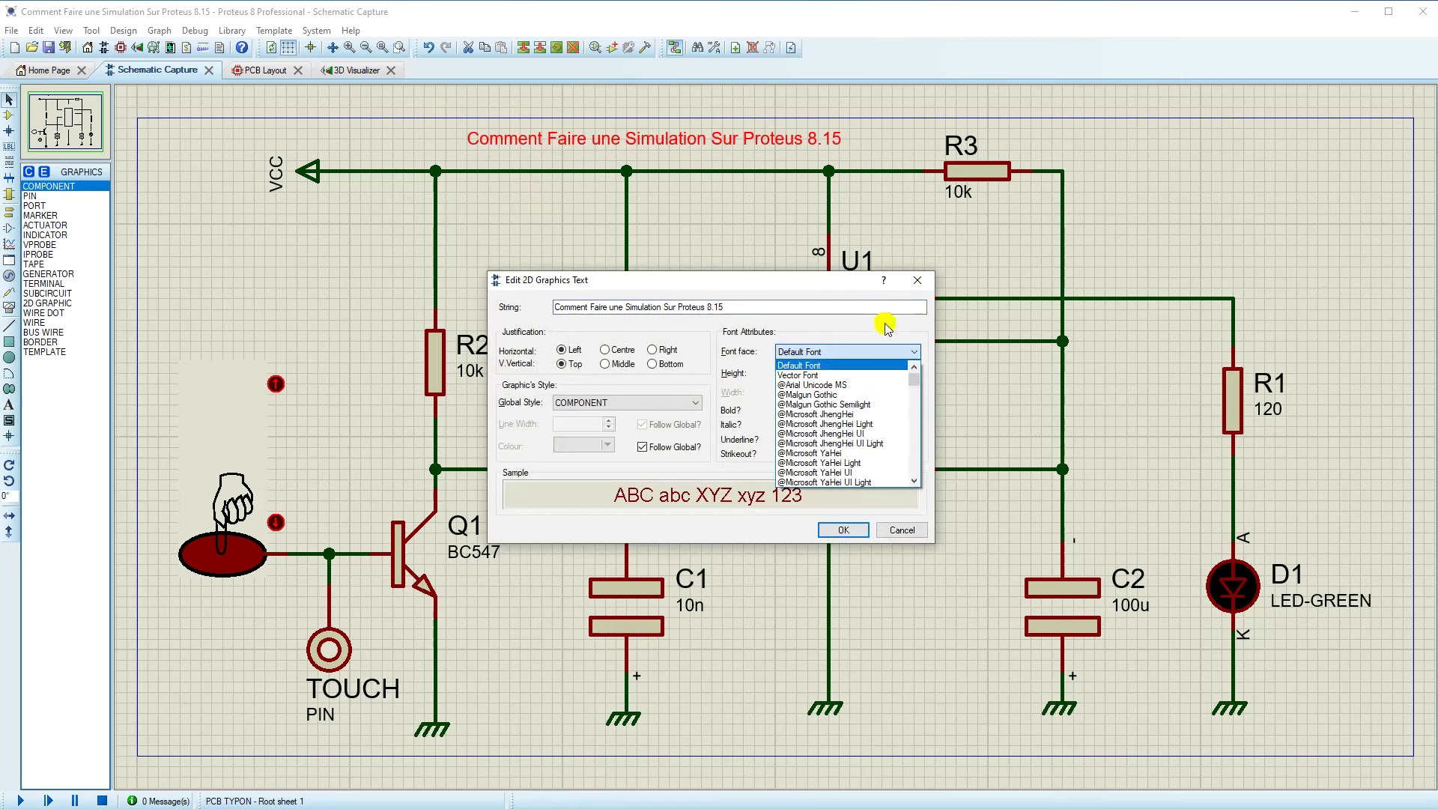
click(886, 327)
click(831, 370)
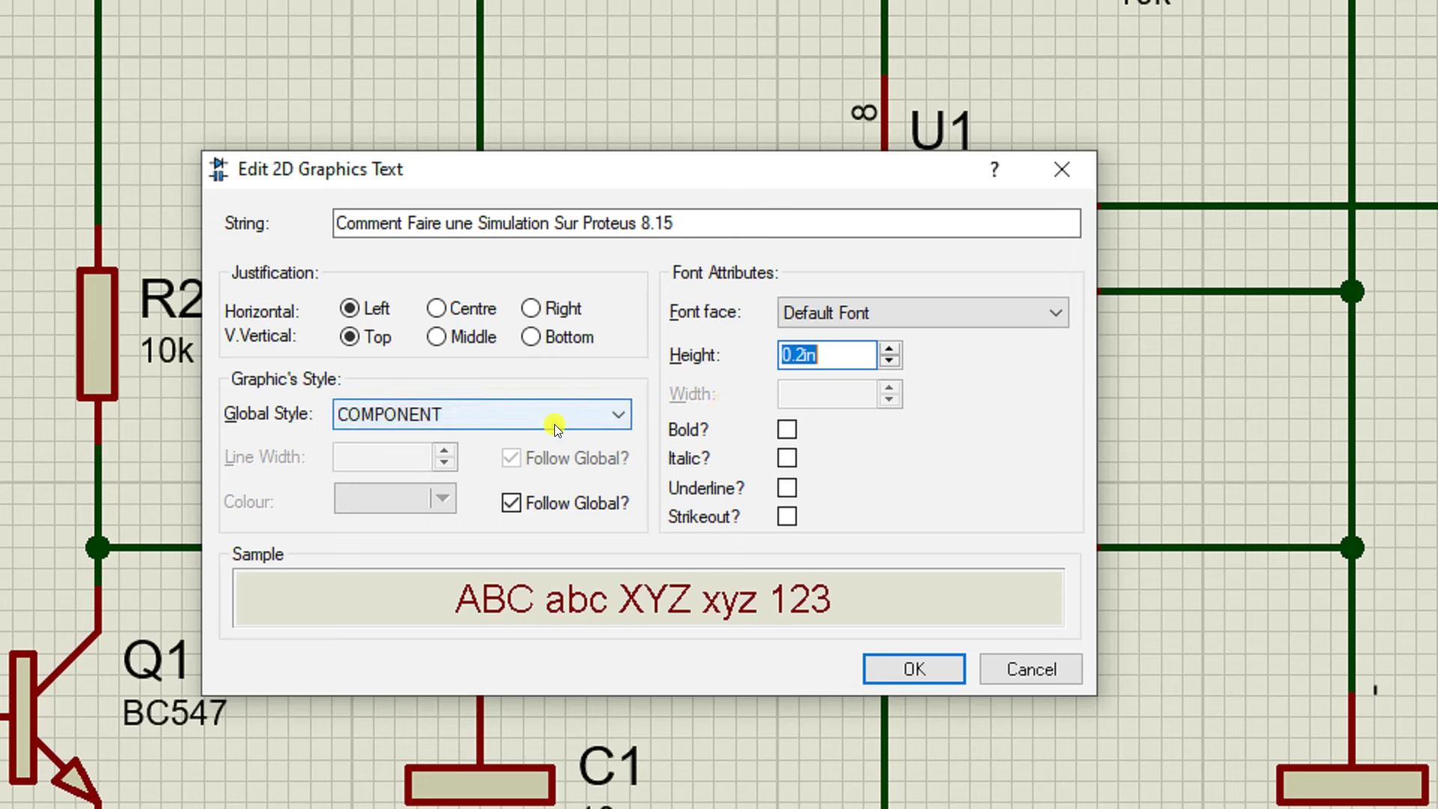
click(512, 502)
click(441, 499)
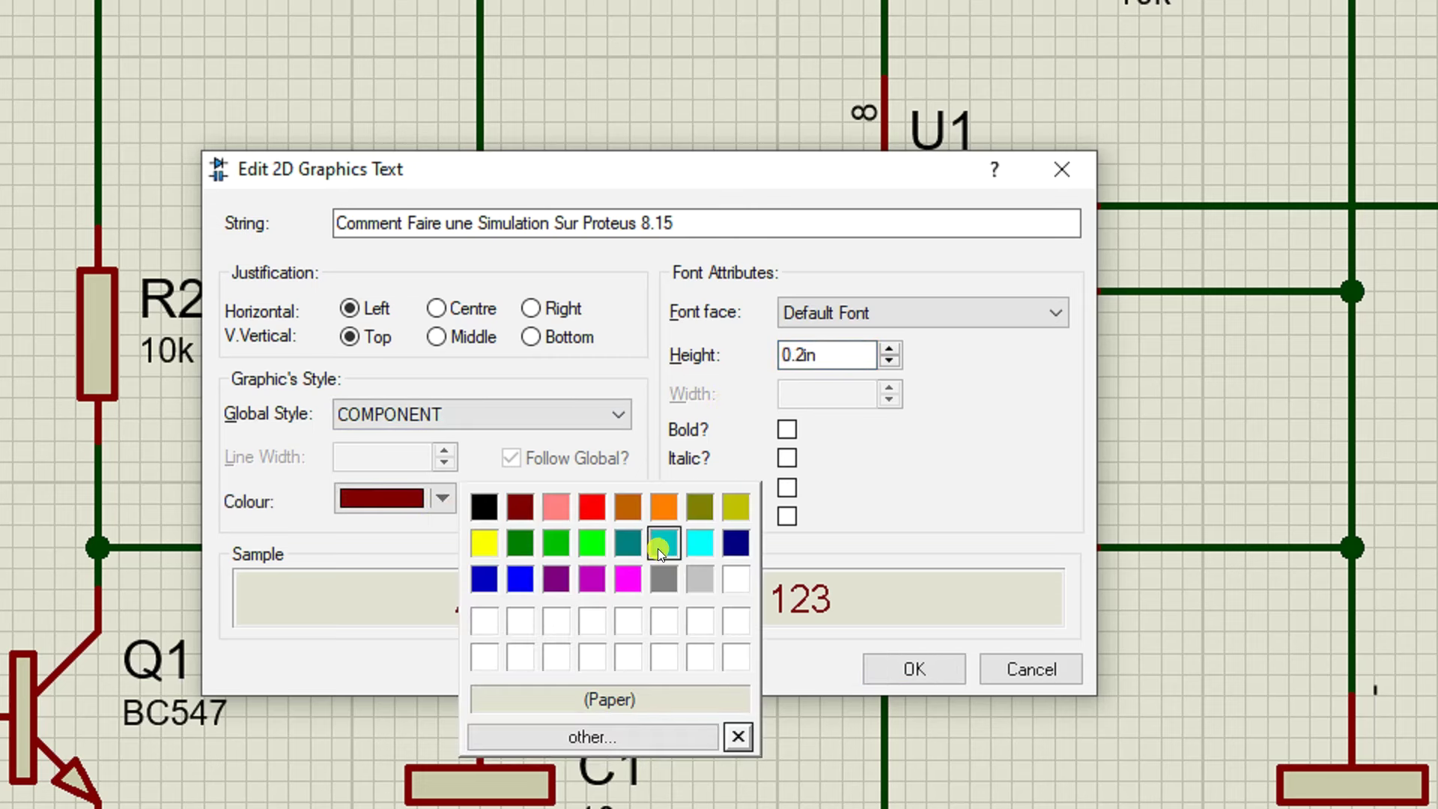
click(735, 545)
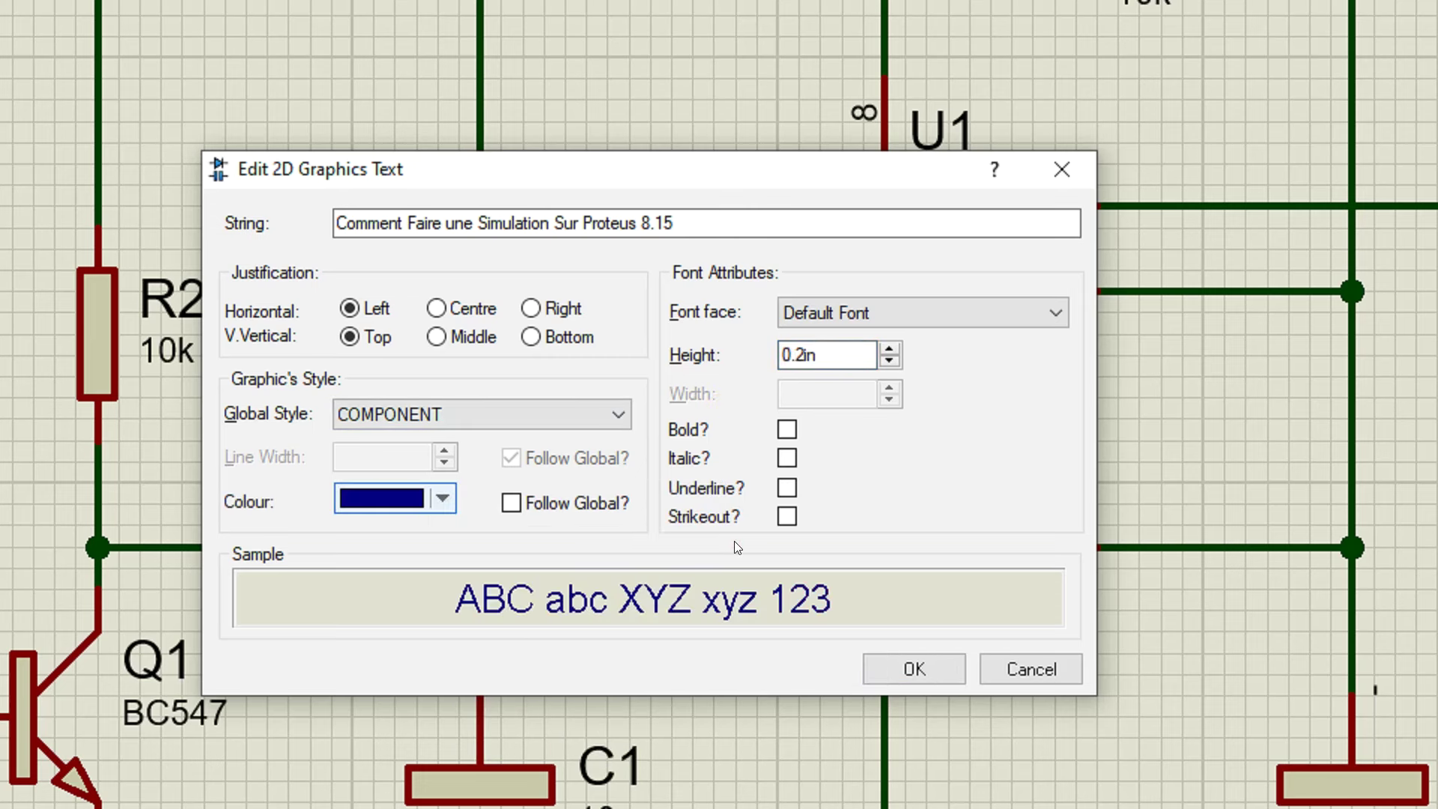
click(787, 430)
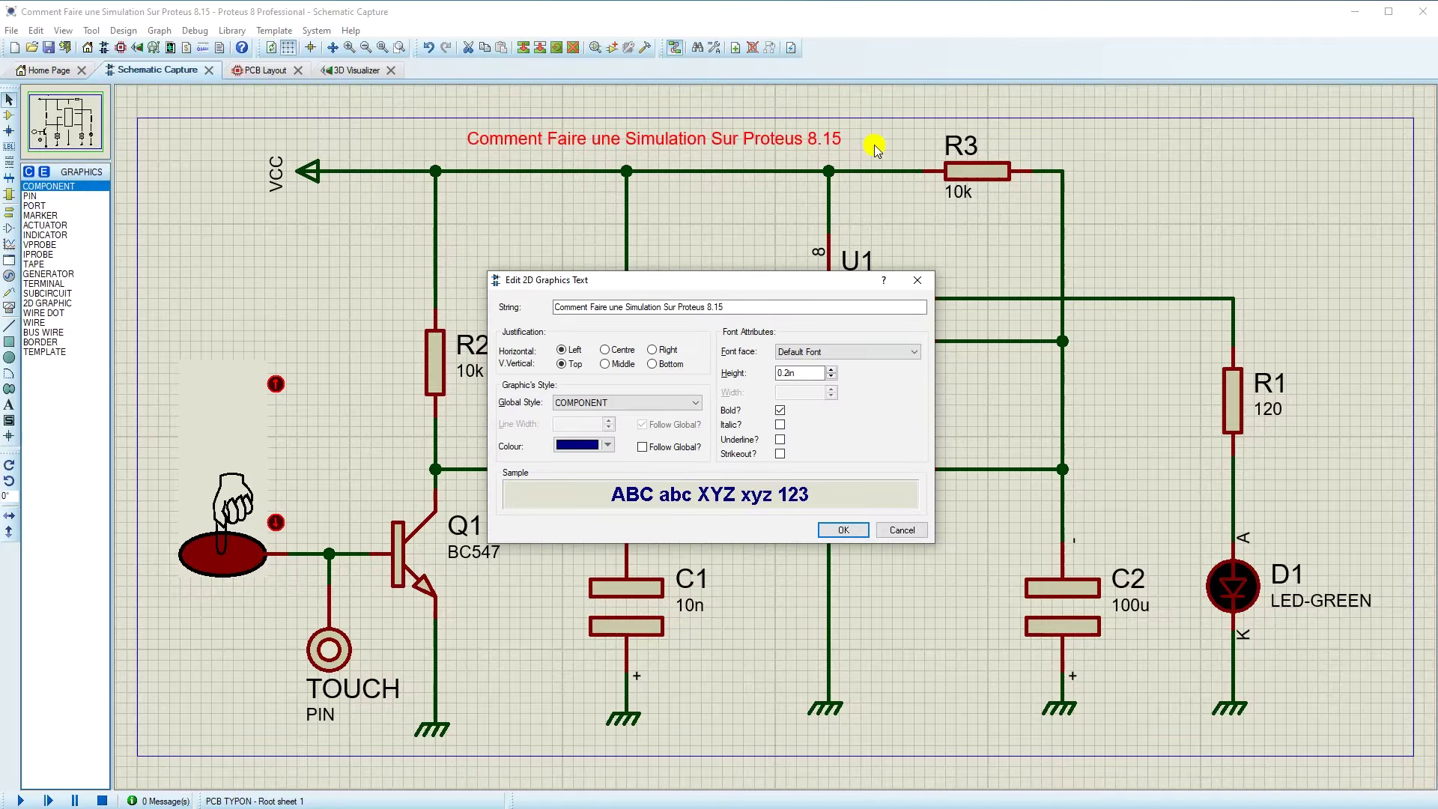
click(844, 530)
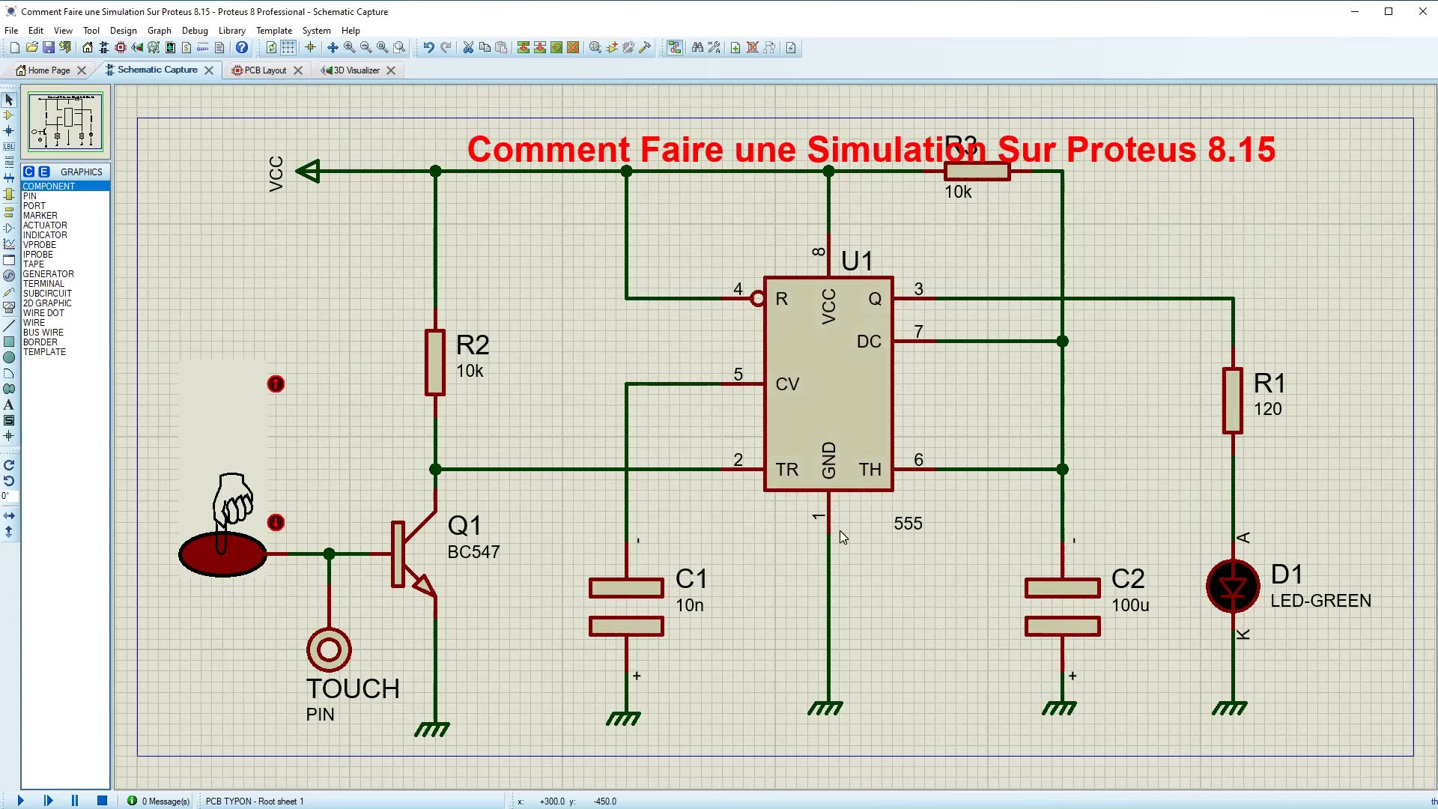
- Shift the VCC rail and R3 down to make room, and move the title left above the circuit
drag(230, 129, 1318, 284)
drag(771, 179, 563, 165)
click(687, 100)
- Increase the schematic title's text height to 0.25in and move it further left above the VCC rail
double_click(561, 160)
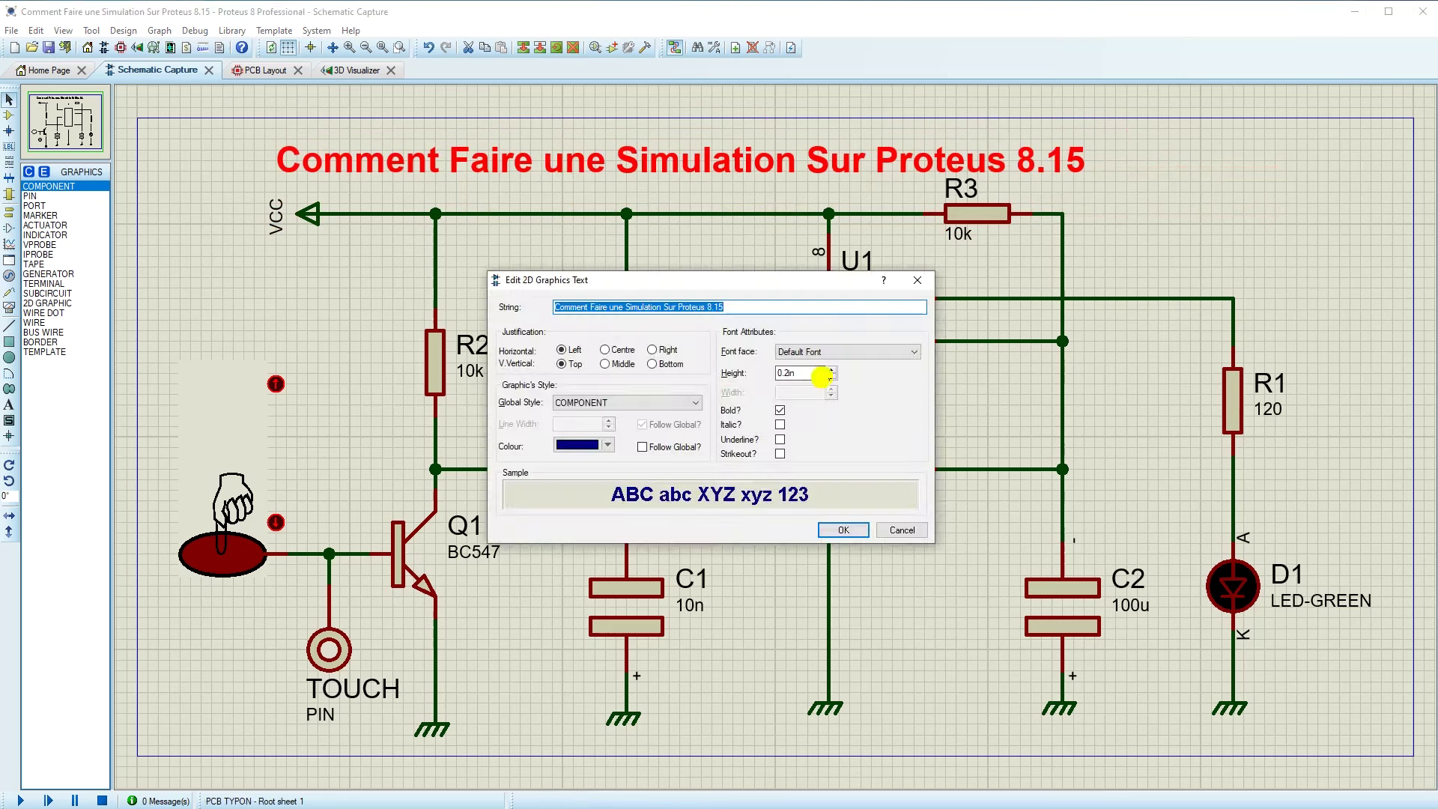
click(833, 369)
click(832, 370)
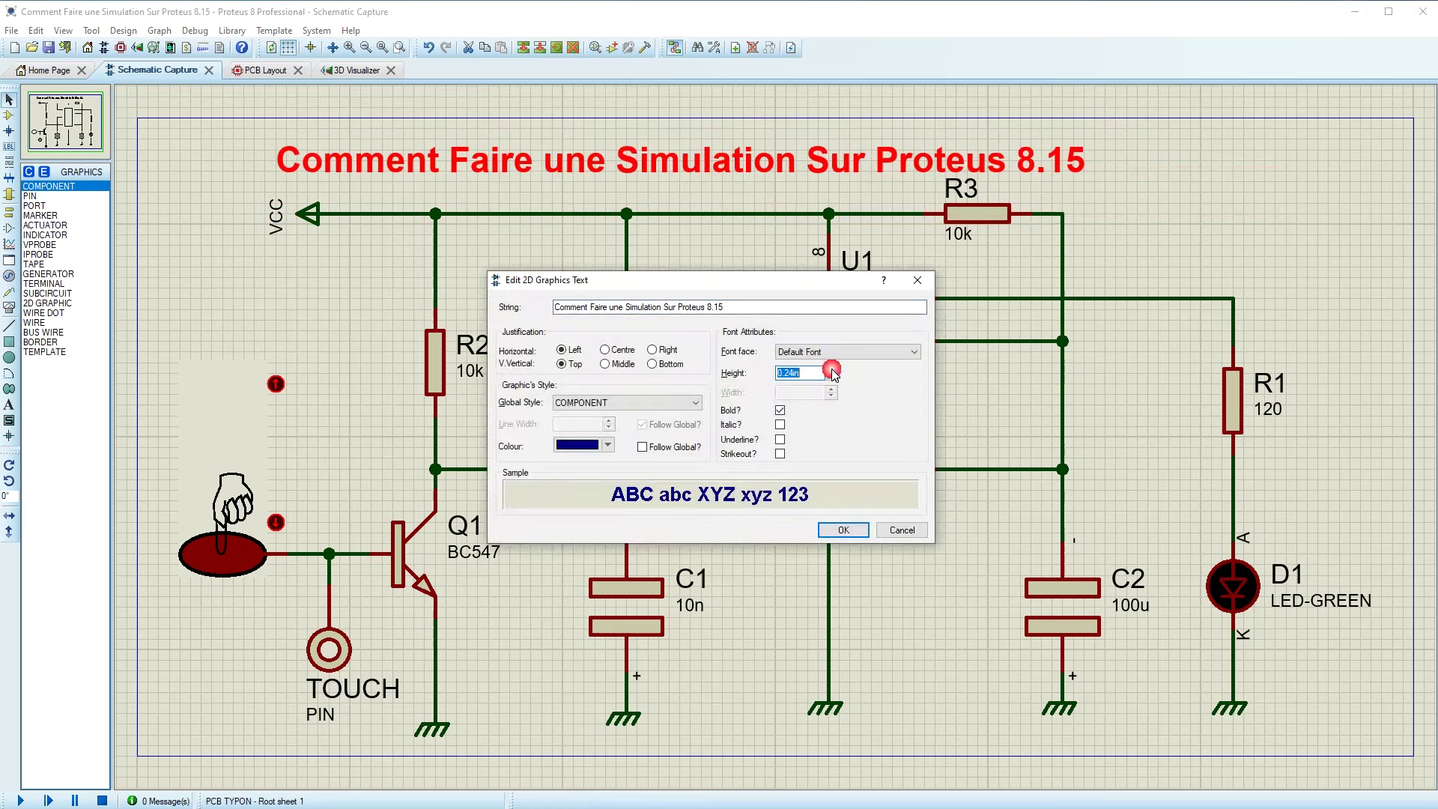
click(843, 530)
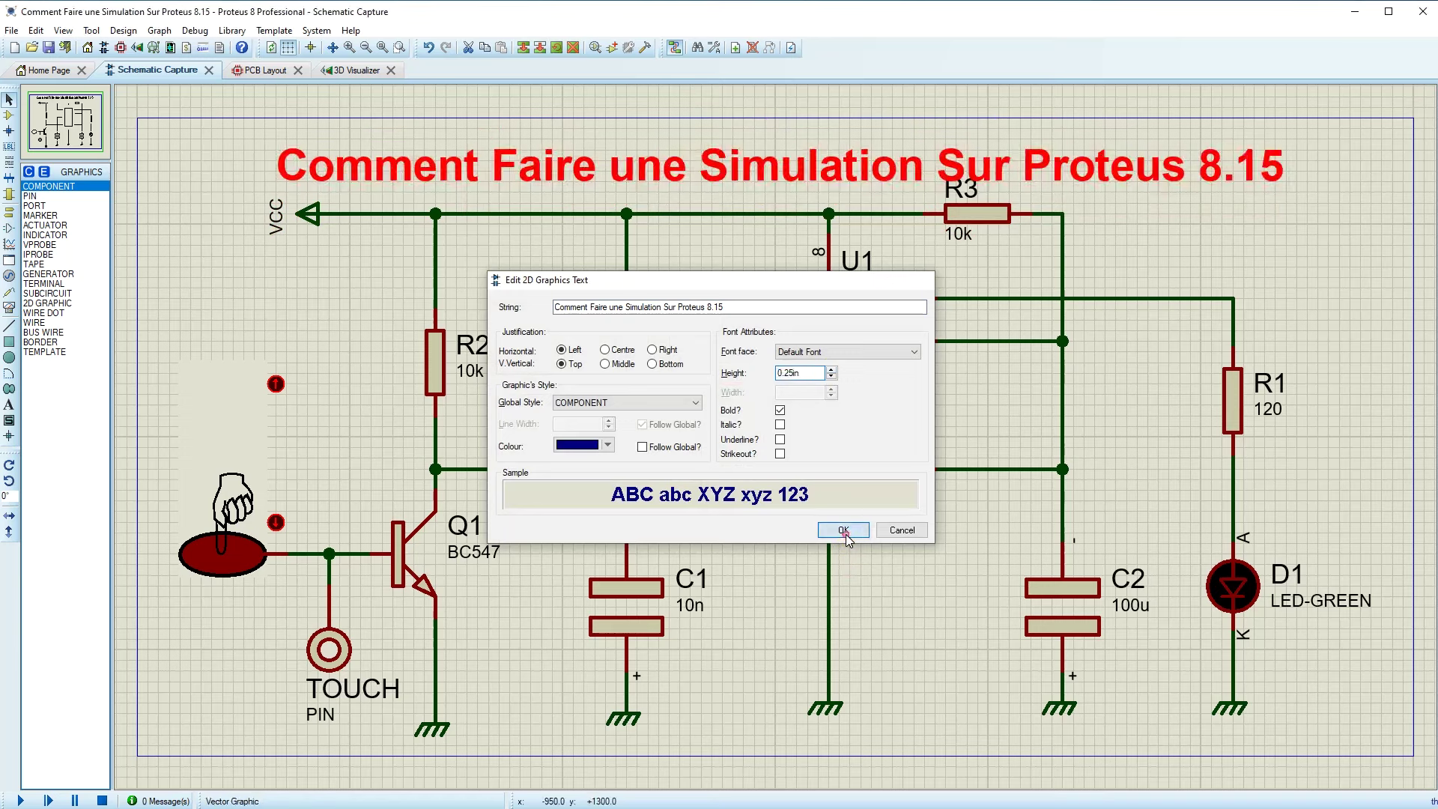
drag(610, 167, 505, 160)
click(1023, 281)
click(774, 214)
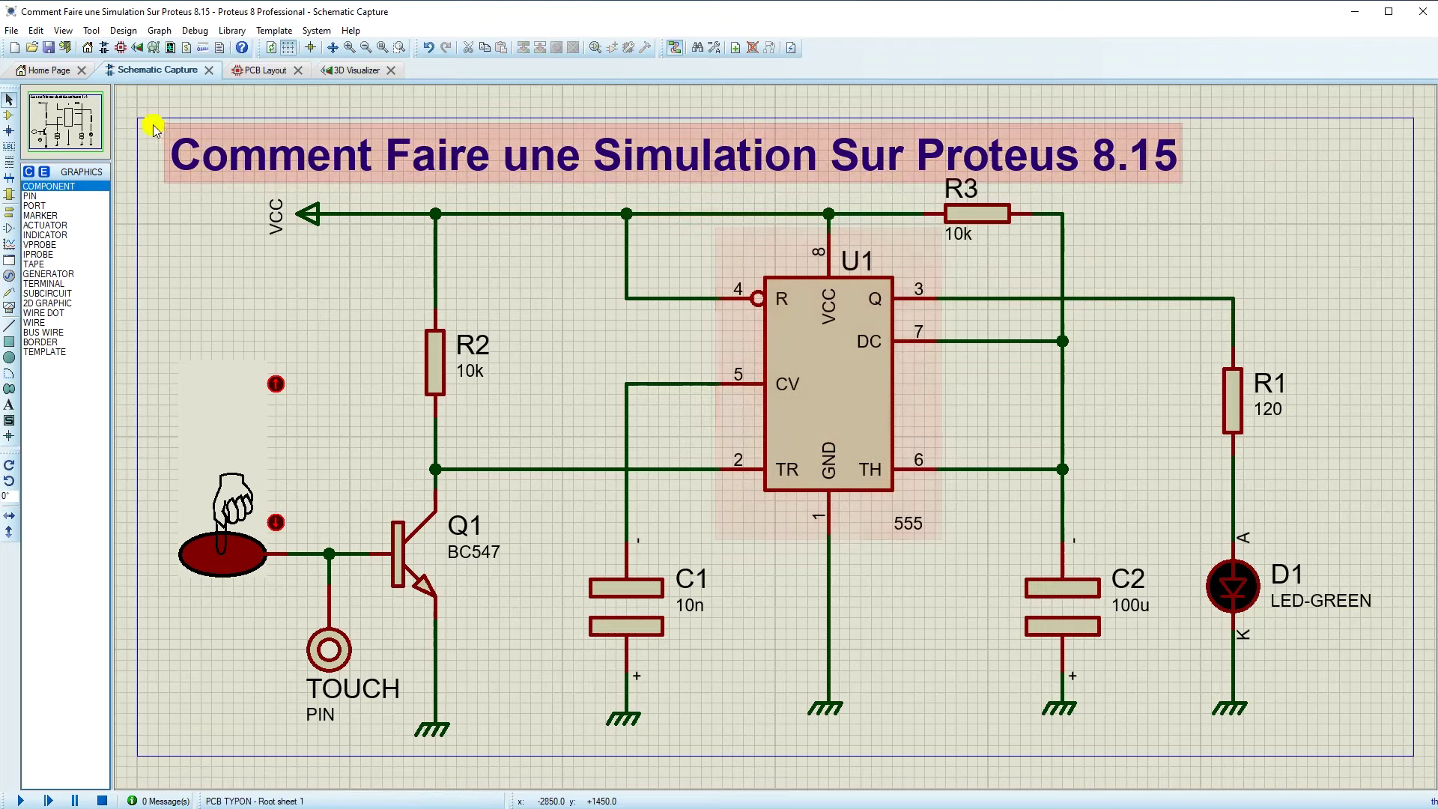
- Move the whole circuit below the title slightly down within the sheet border
drag(277, 296, 1247, 735)
scroll(957, 569, down, 4)
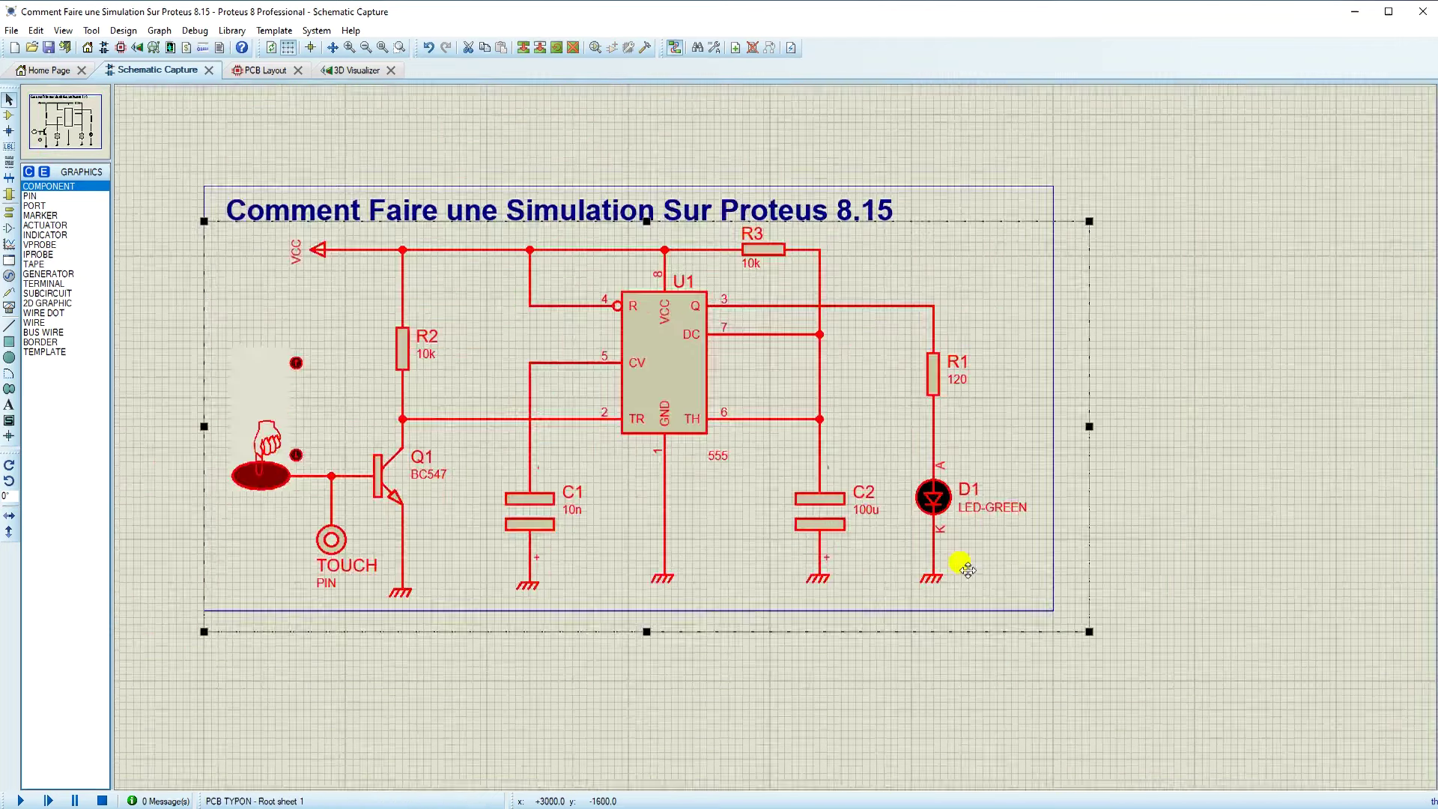
scroll(757, 457, up, 4)
drag(738, 464, 739, 463)
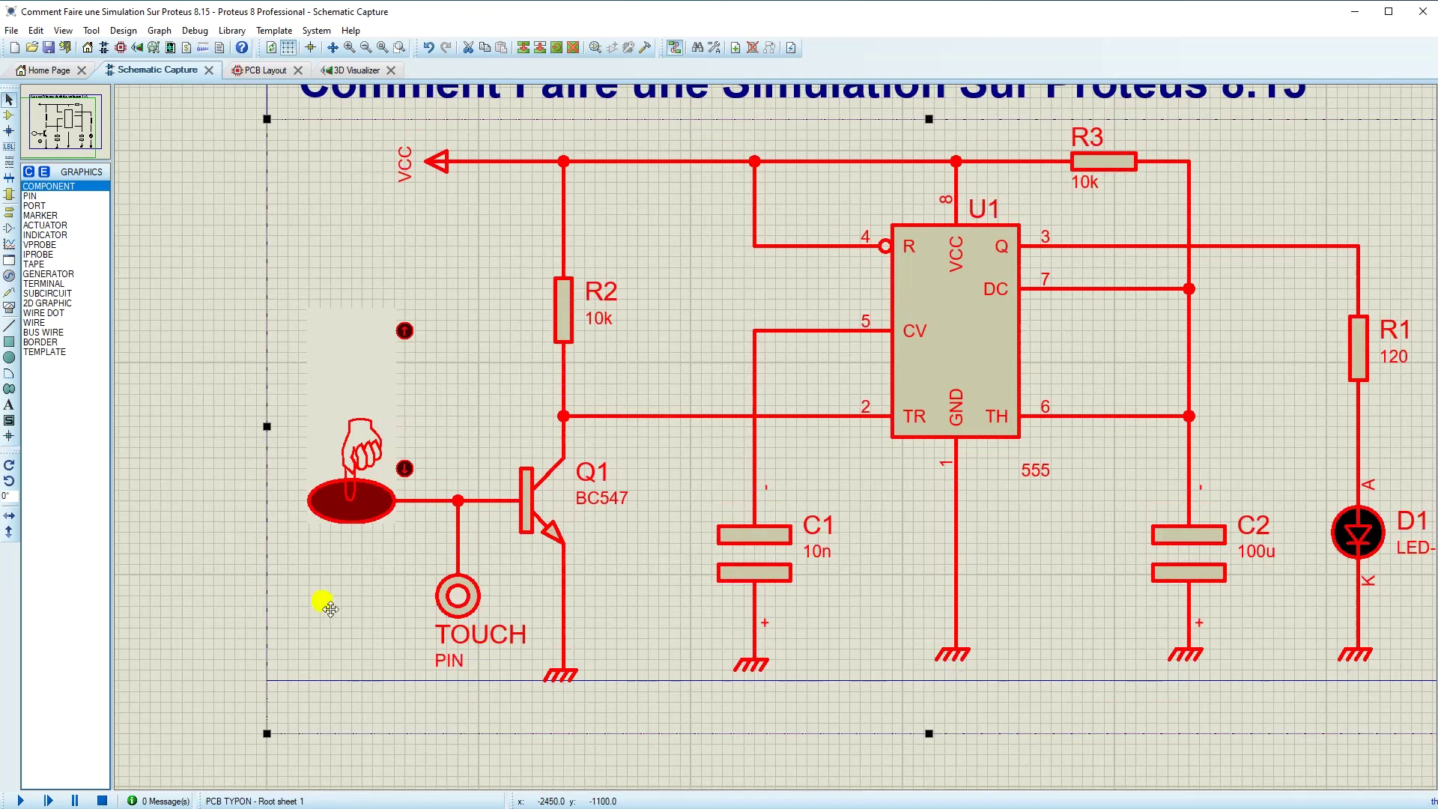
- Raise Q1's ground symbol slightly and nudge the title down toward the circuit
click(330, 608)
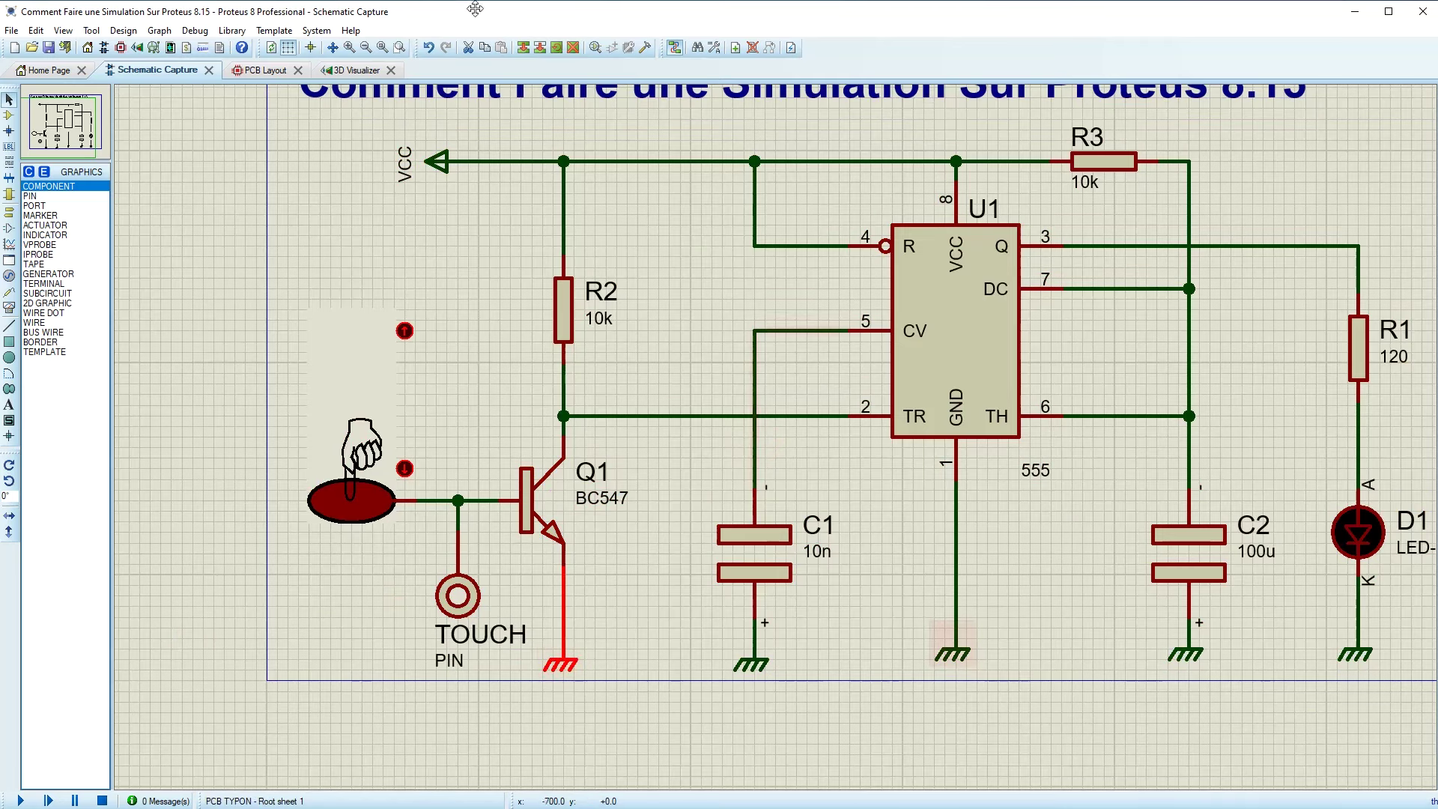
click(390, 49)
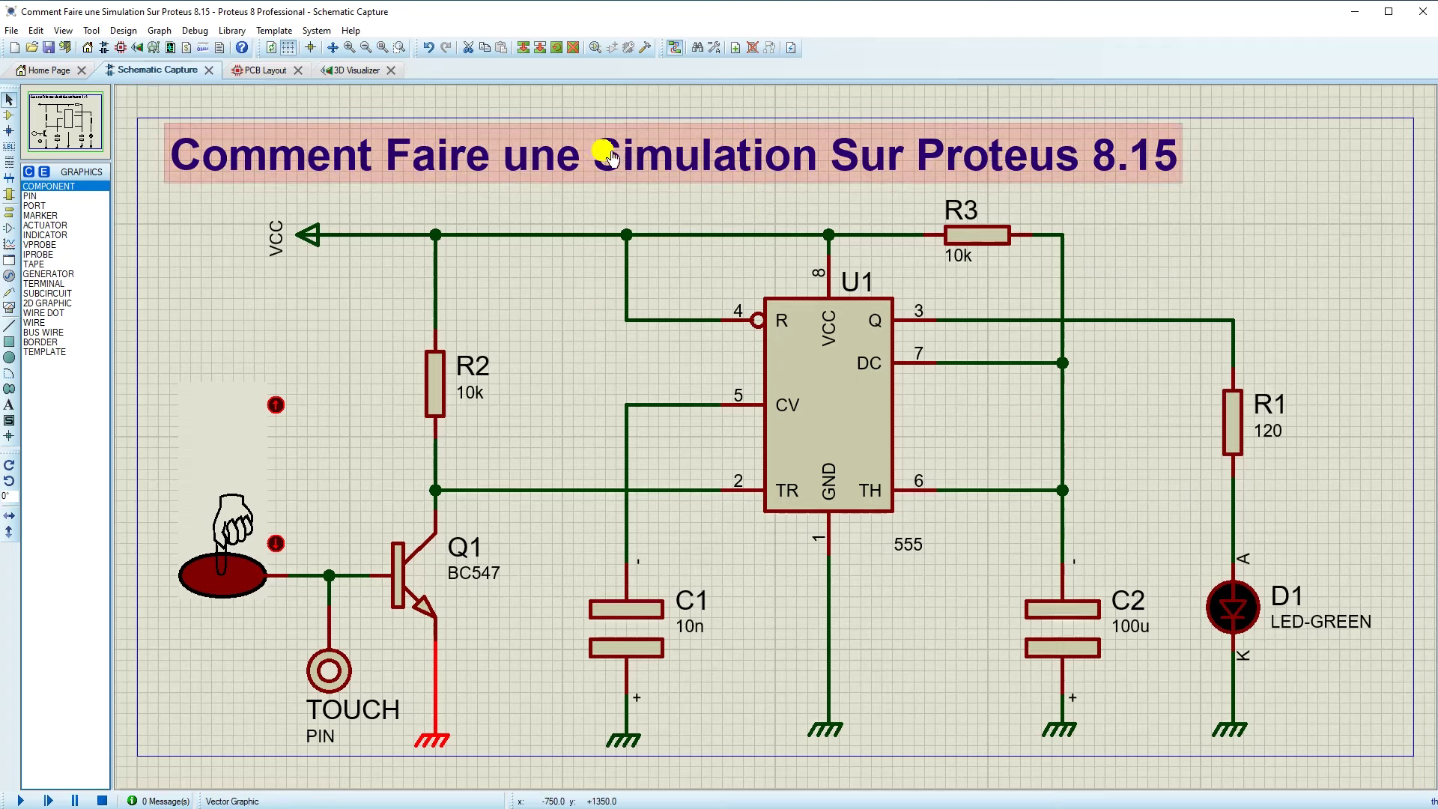
drag(606, 157, 605, 167)
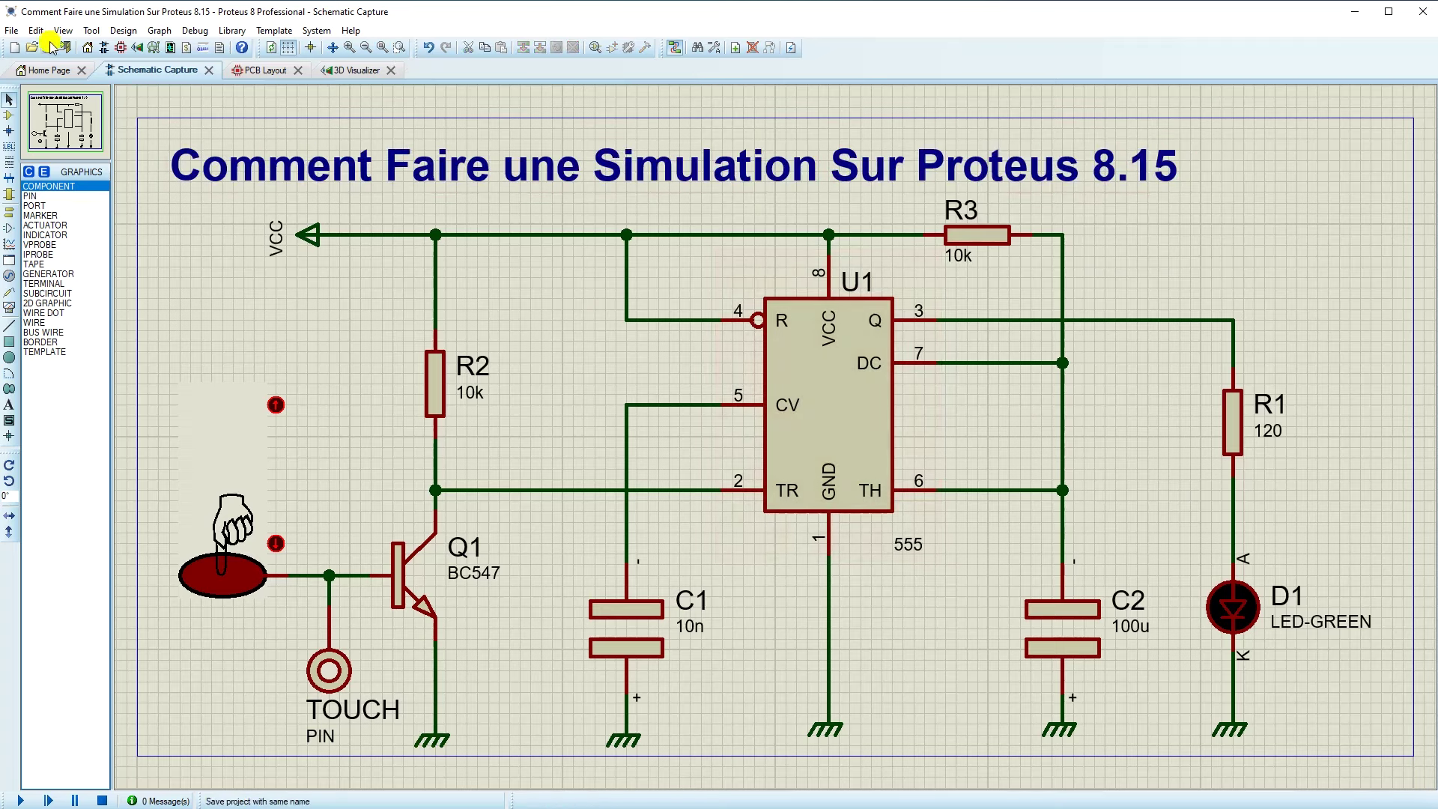
- Place the text "Comment Faire une Simulation Sur Proteus 8.15" on the Top Silk layer of the PCB layout
click(262, 74)
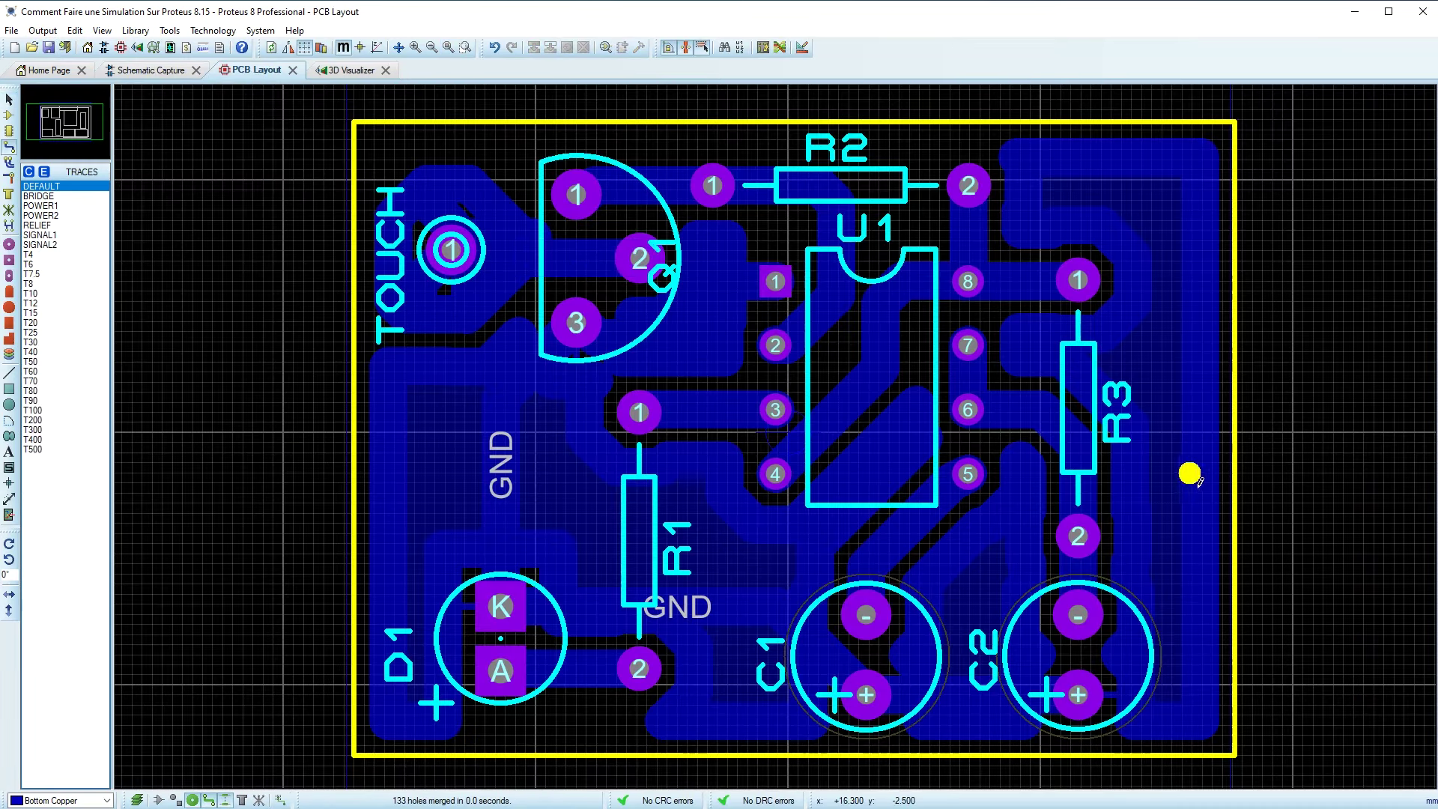
click(9, 454)
click(78, 799)
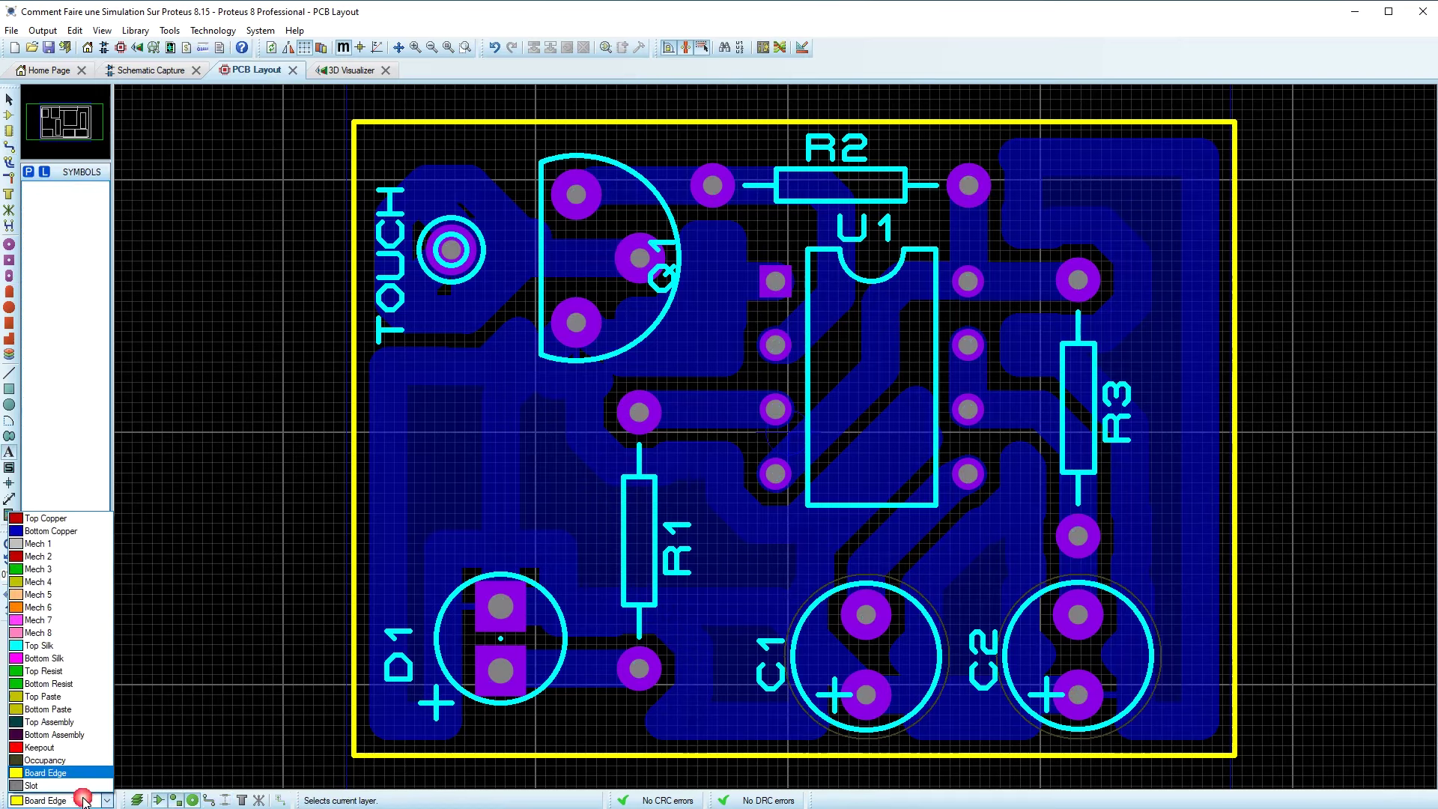
click(37, 645)
click(469, 488)
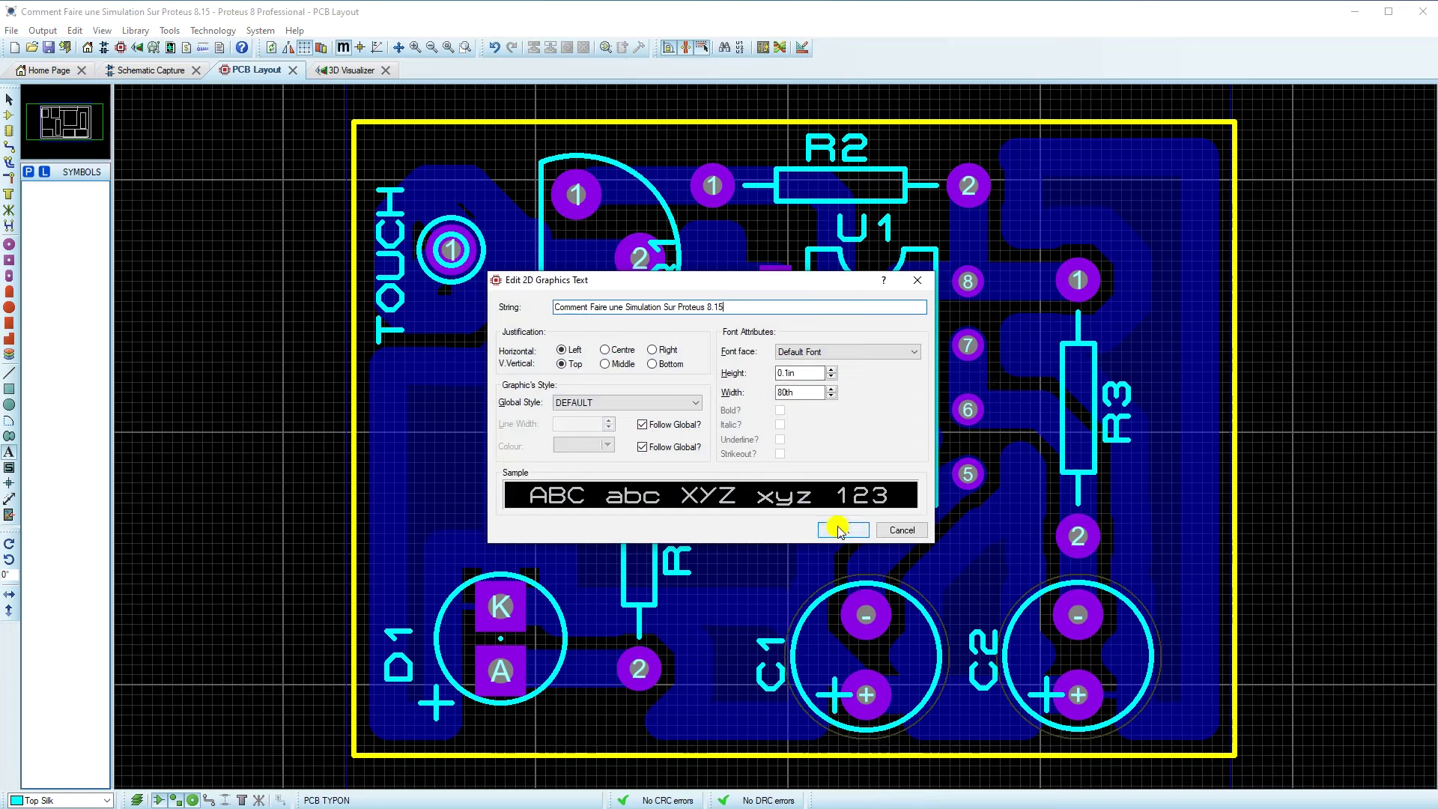
click(839, 529)
- Move the silkscreen title beside R3 and rotate it 90° so it reads upward along the right board edge
click(11, 102)
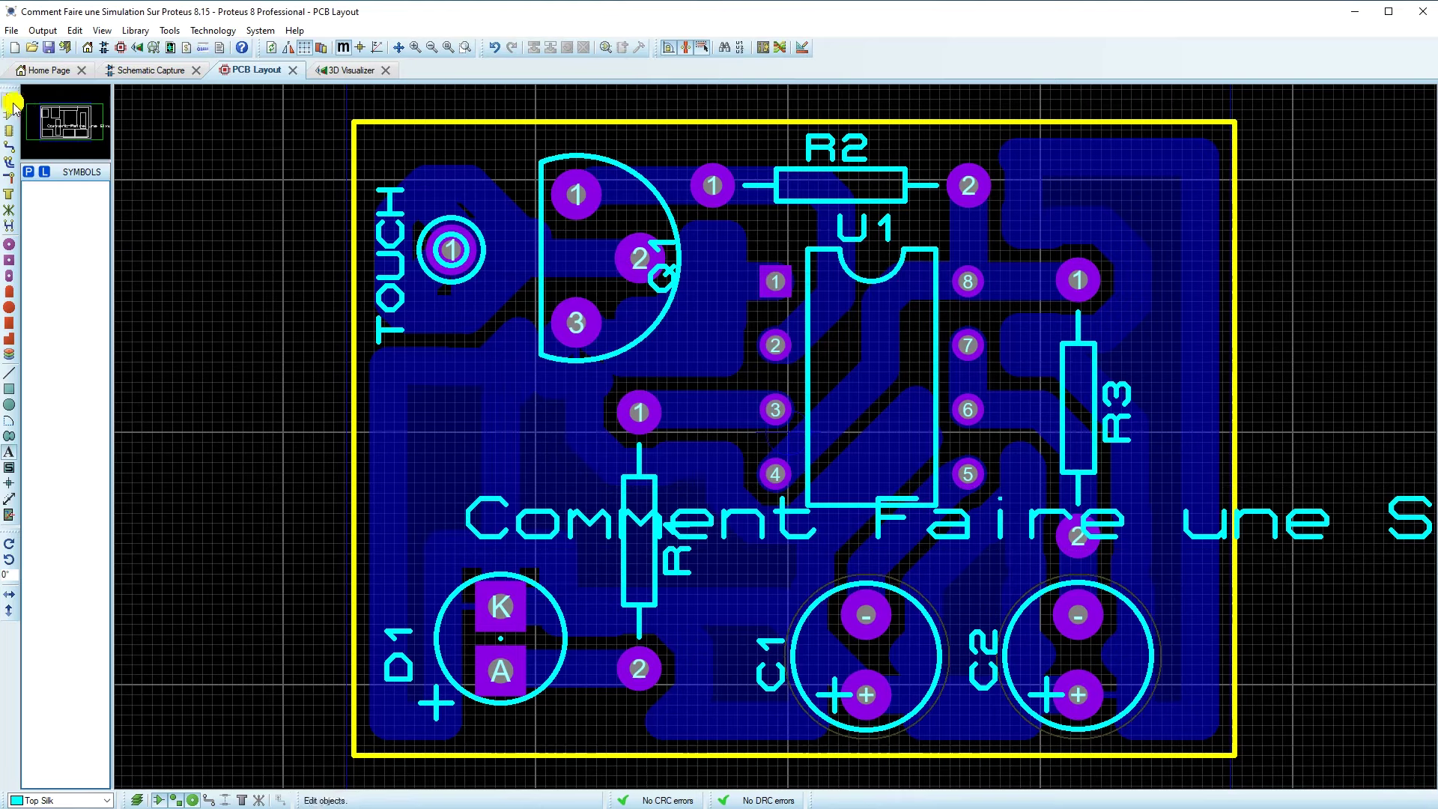
click(13, 103)
click(754, 528)
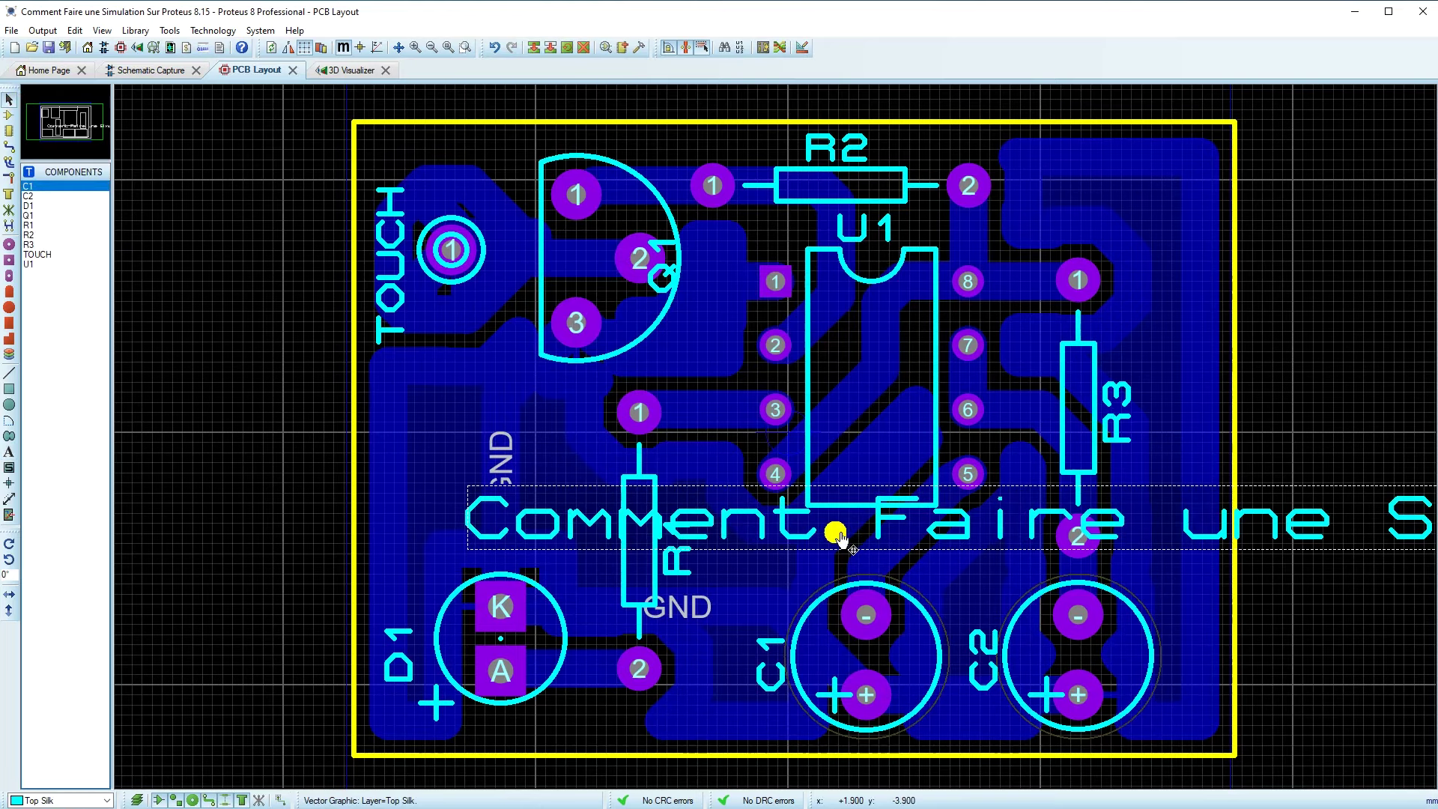
drag(837, 535, 1194, 572)
key(KP_Add)
- Change the silkscreen title's font face to Impact
double_click(1212, 553)
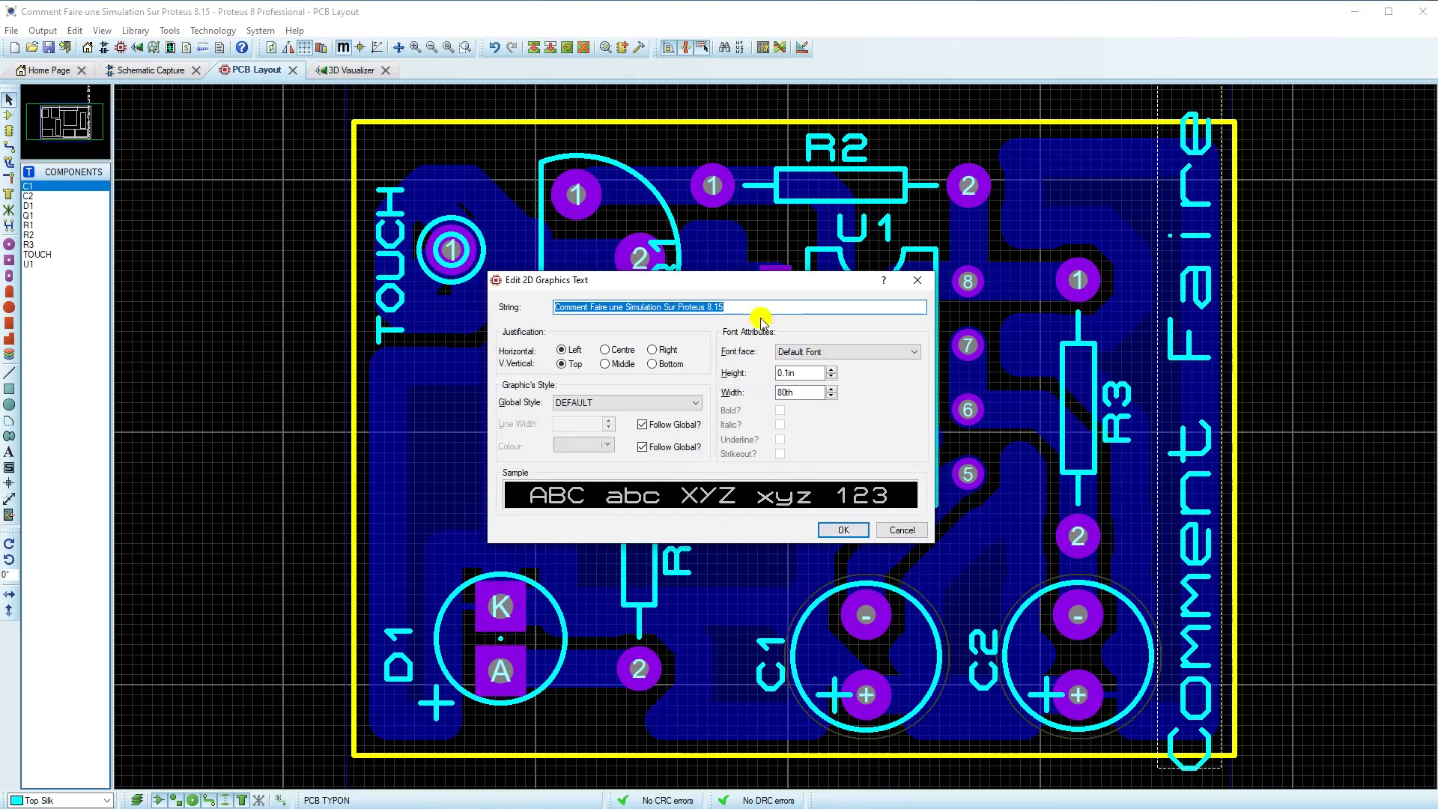
click(815, 353)
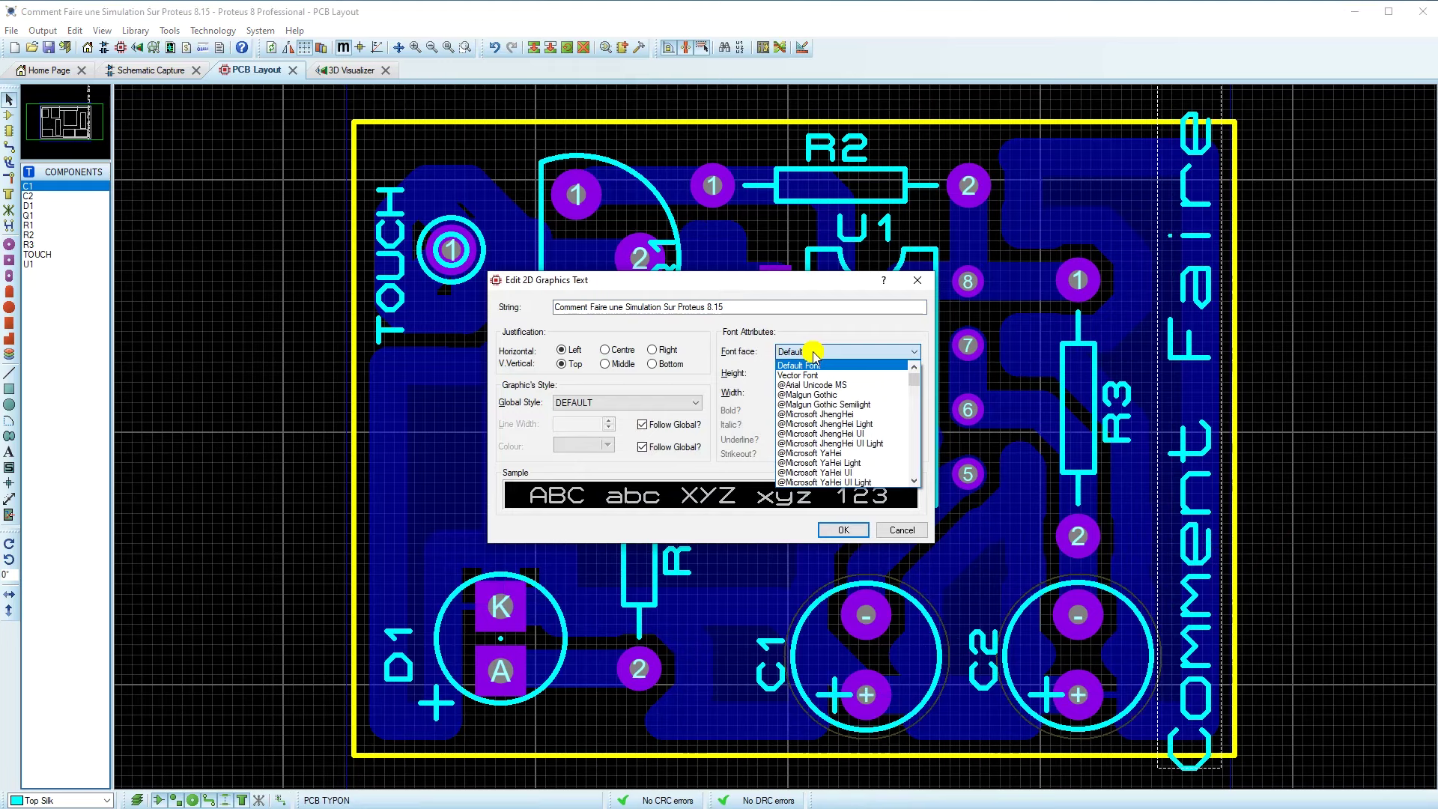
key(i)
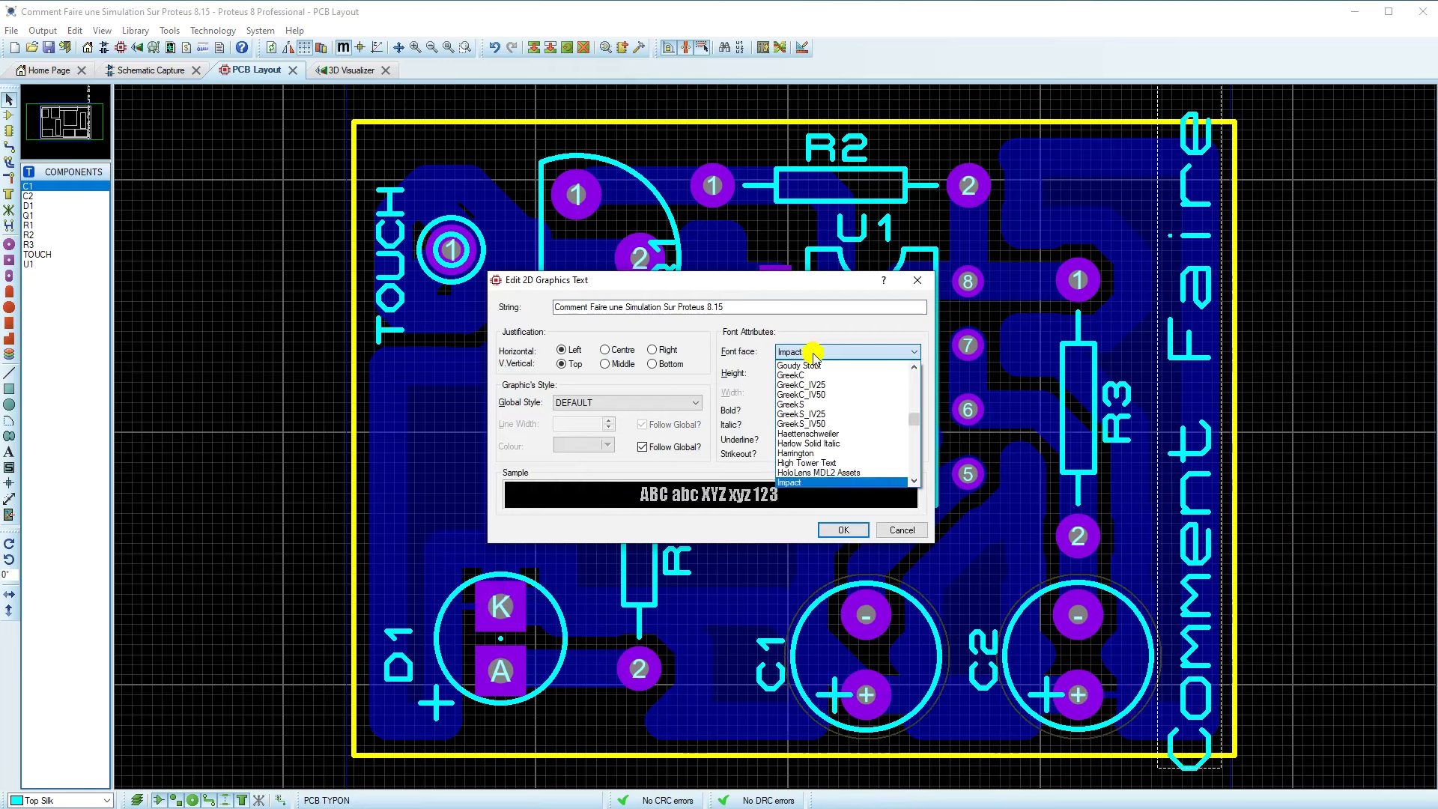
click(809, 482)
click(844, 530)
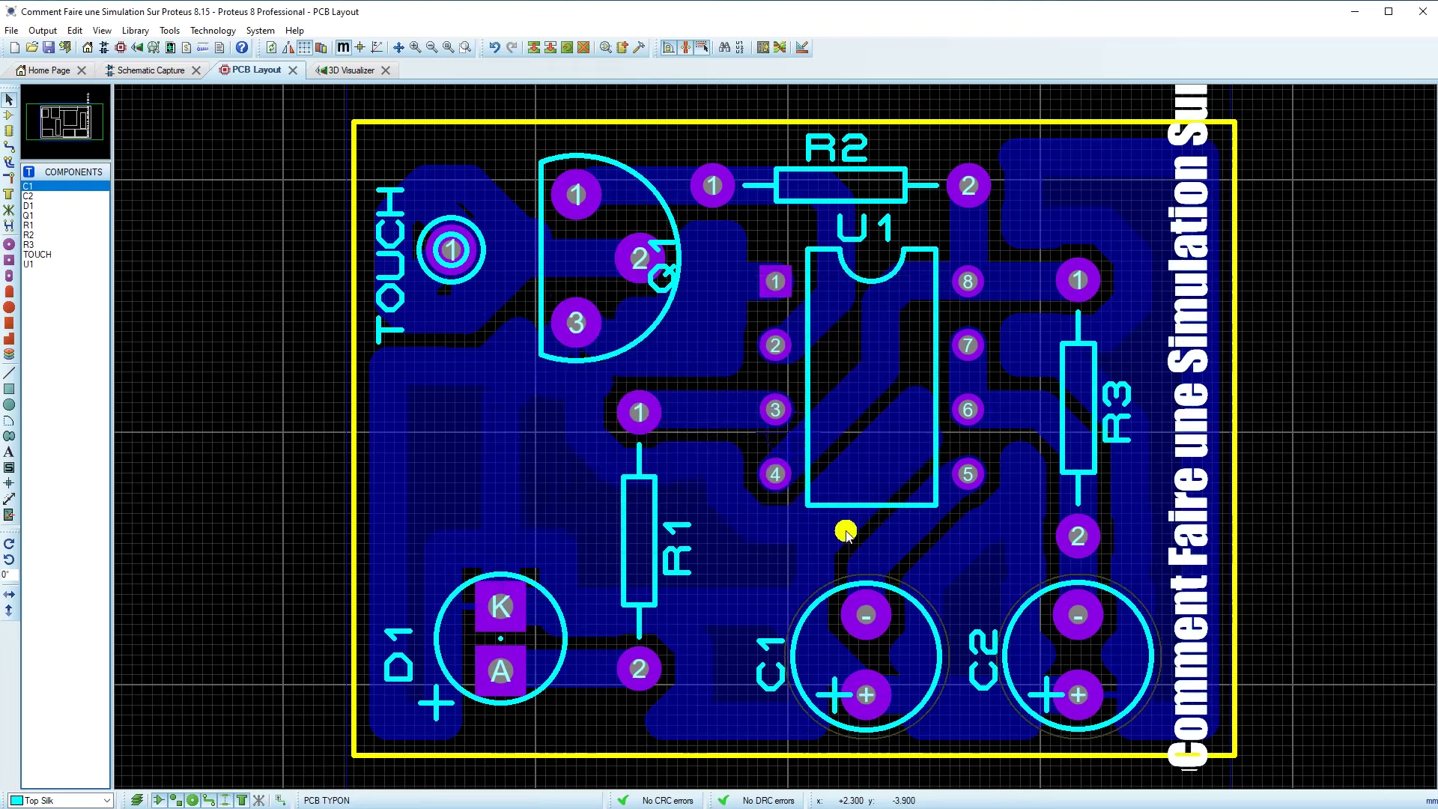
- Reduce the silkscreen title's height to 50th and move it up and closer to the right board edge
click(1205, 391)
click(1205, 391)
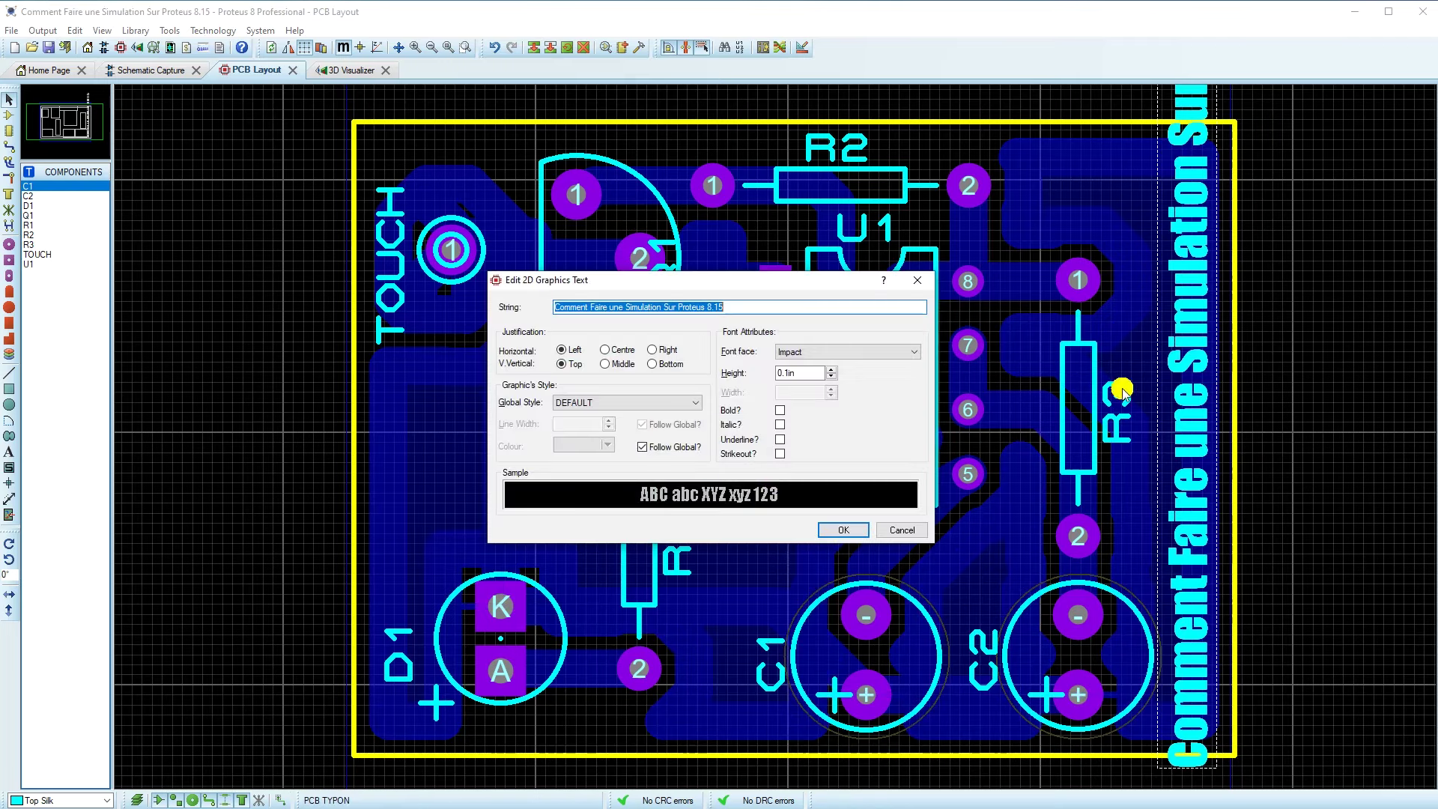
click(831, 378)
click(831, 378)
click(831, 377)
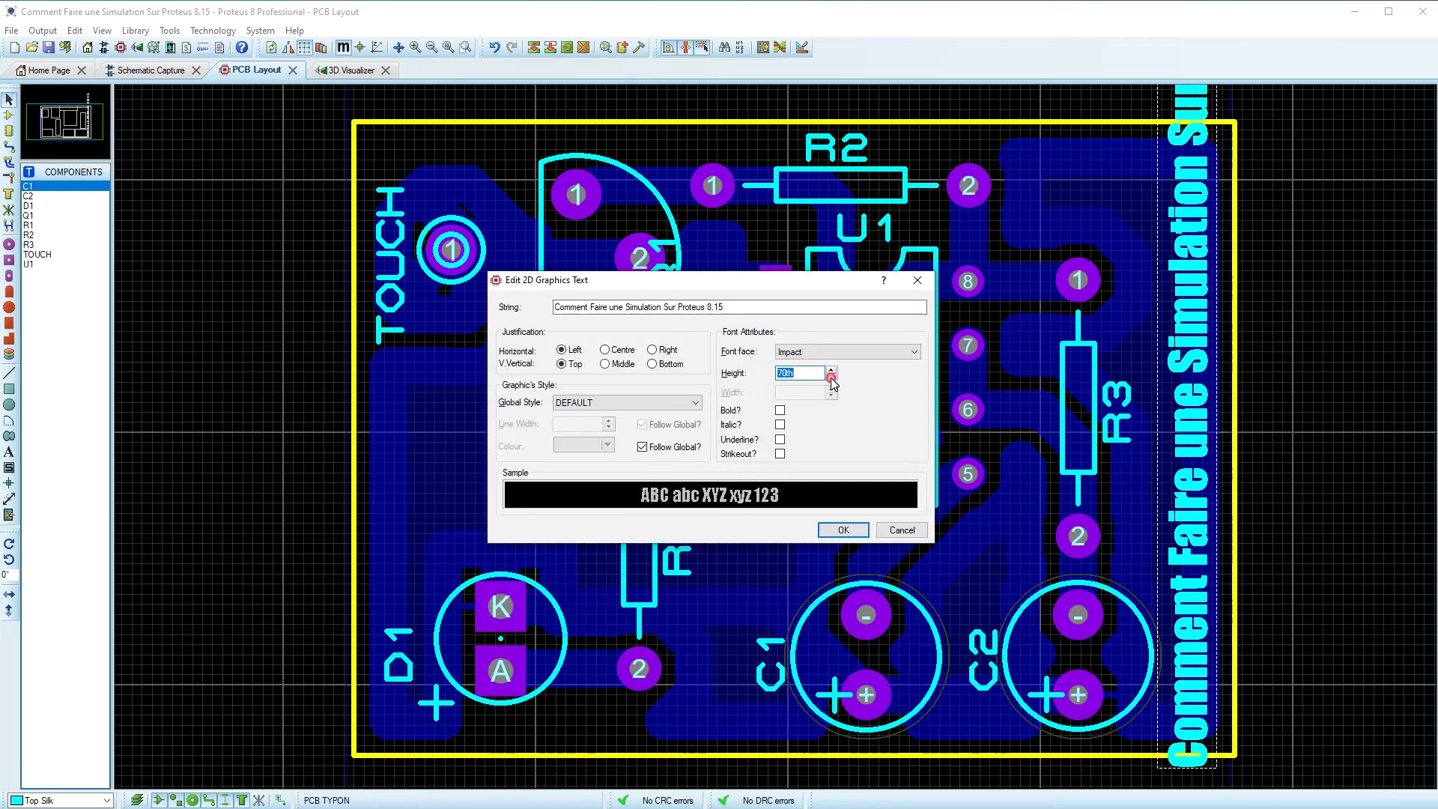
click(832, 379)
click(832, 530)
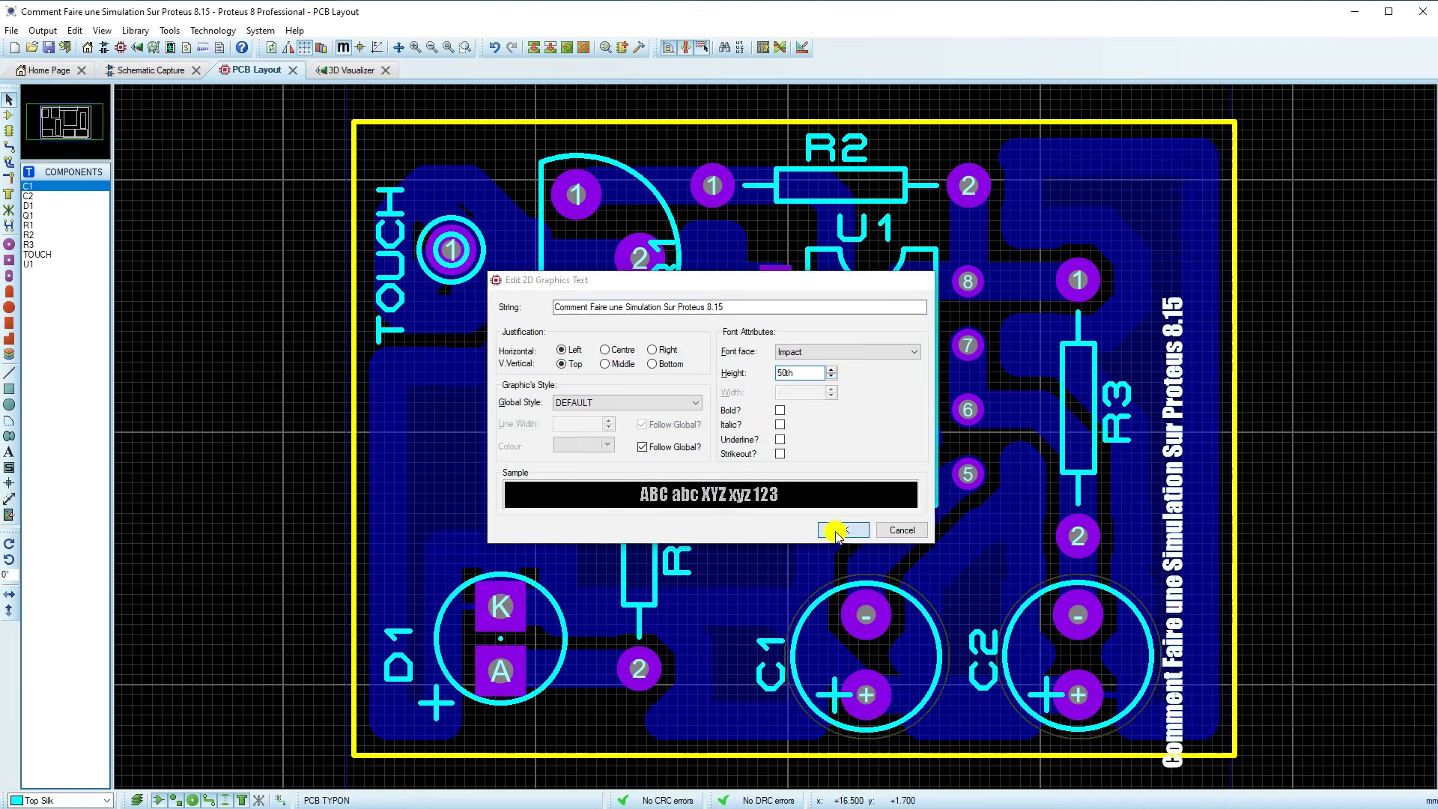
drag(1181, 496, 1209, 418)
- Set the silkscreen title's height to 70th and move it down so it starts just above the lower board edge
double_click(1207, 456)
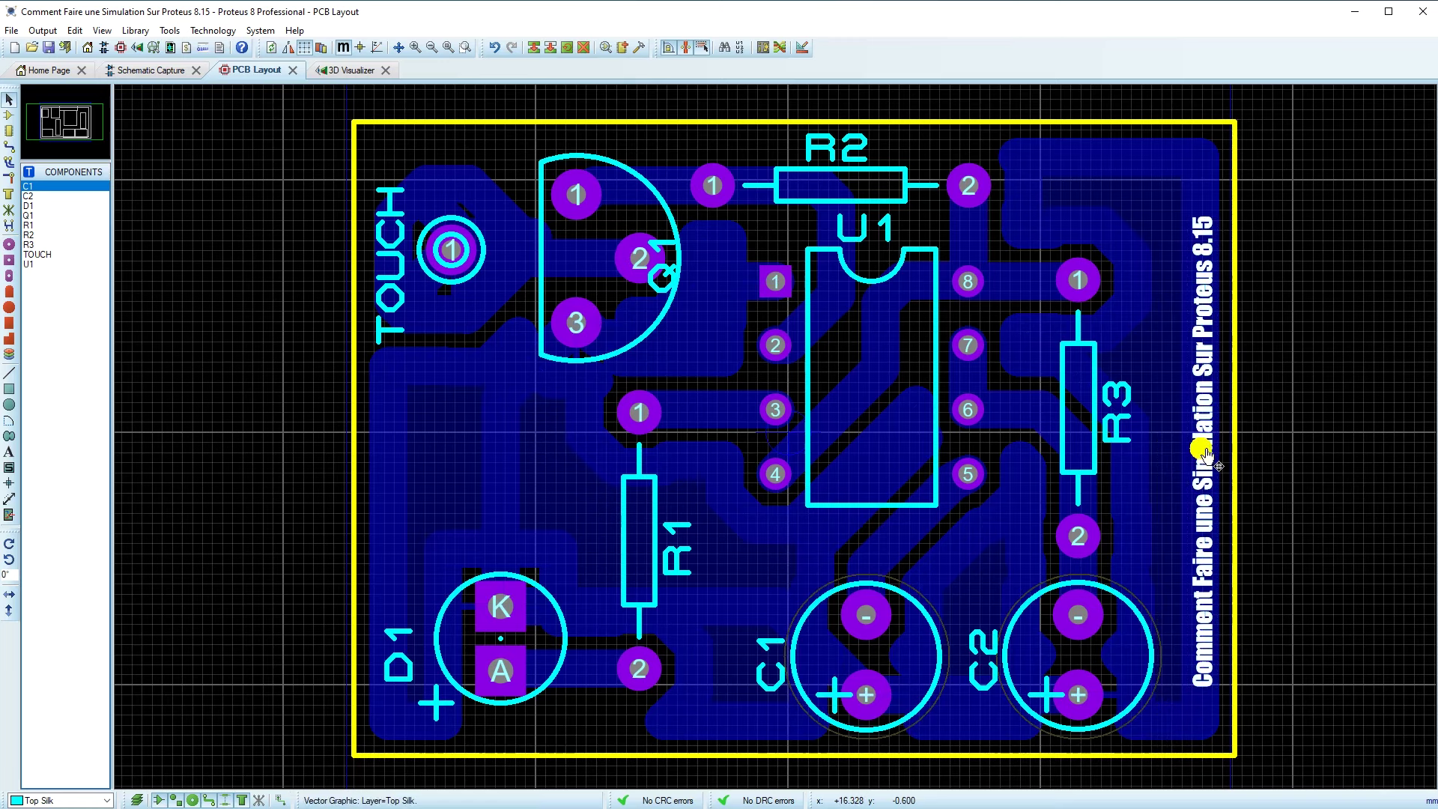
click(832, 370)
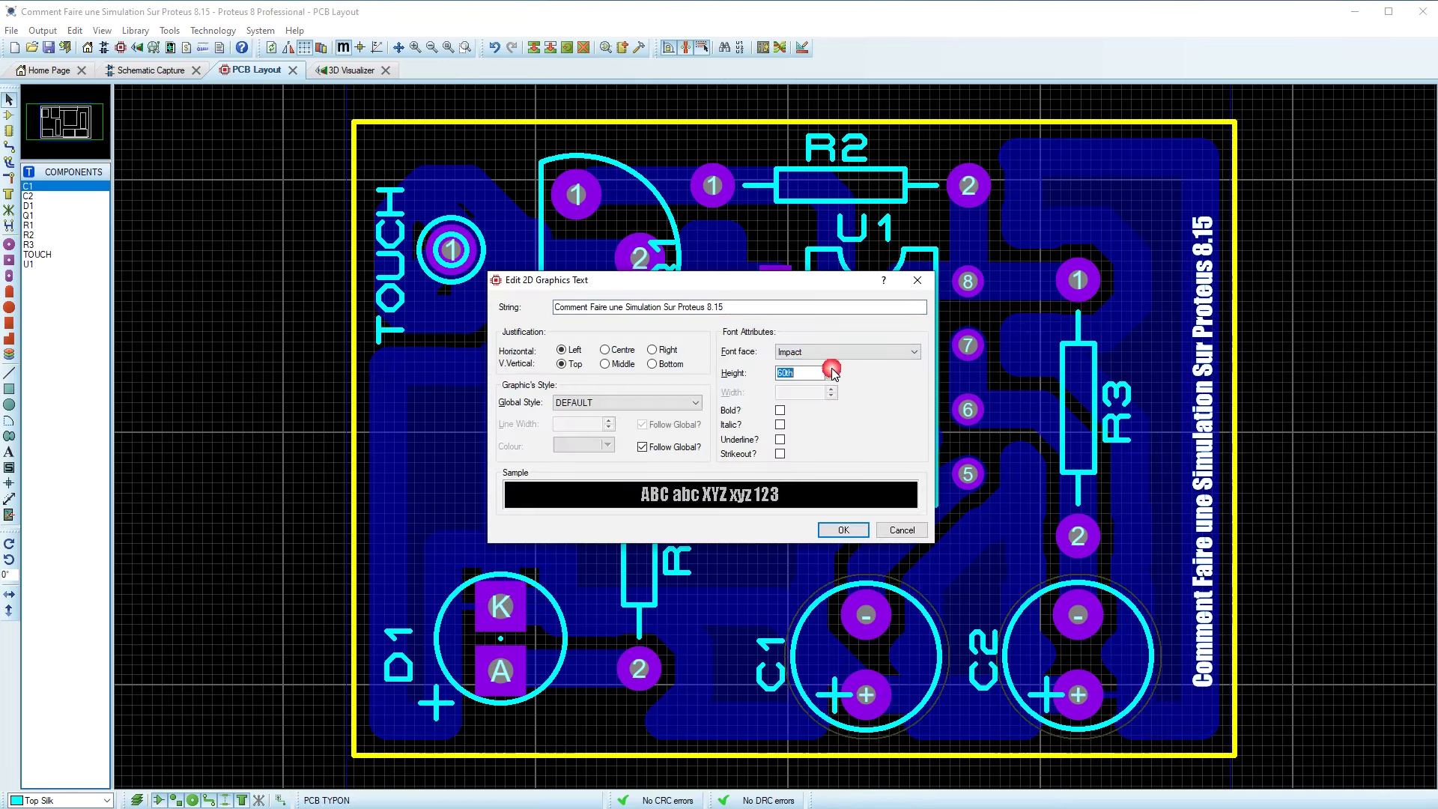
click(844, 532)
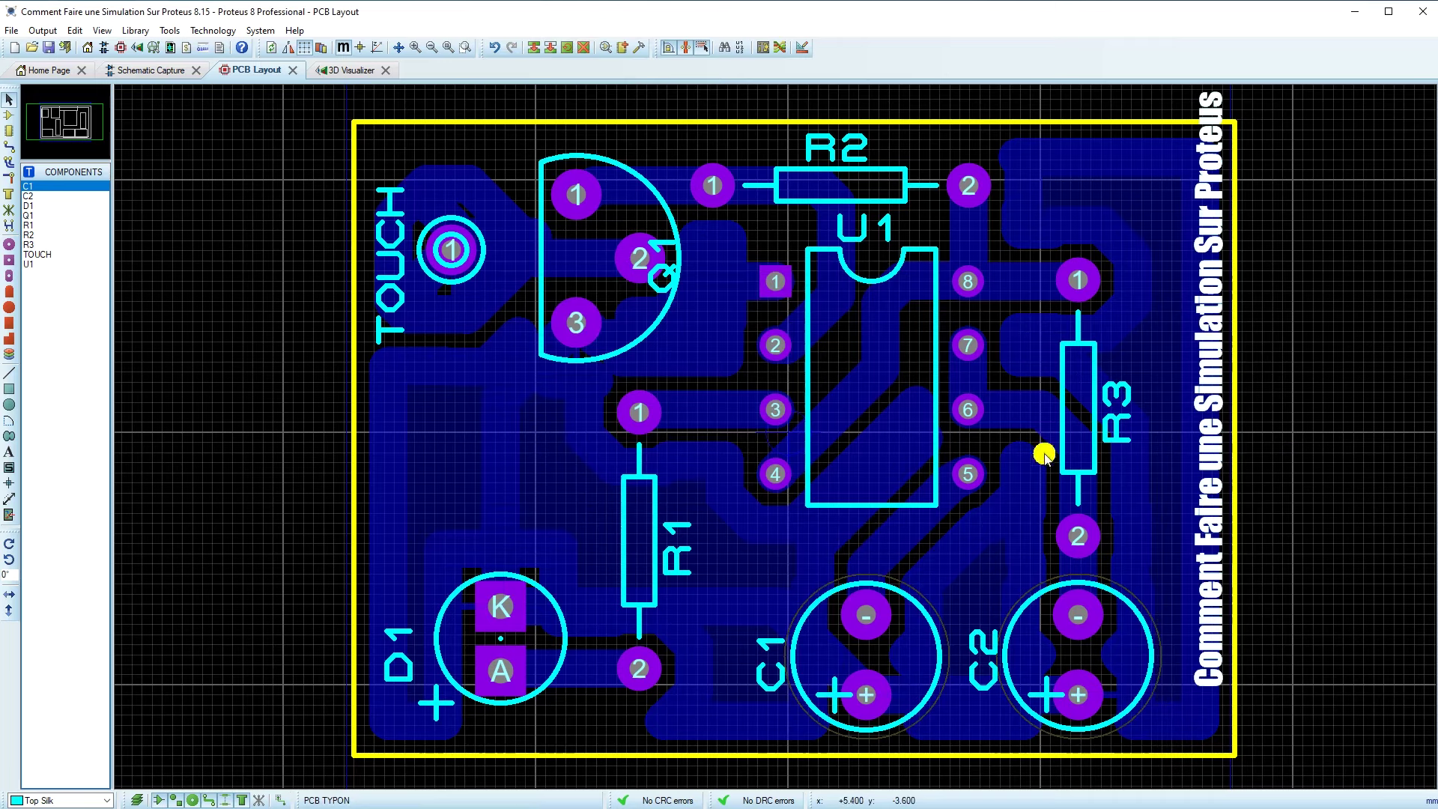
mouse_move(1178, 430)
mouse_down()
mouse_move(1140, 591)
mouse_move(1201, 441)
mouse_up()
- Reduce the silkscreen title's height to 60th so it fits within the board outline
double_click(1203, 441)
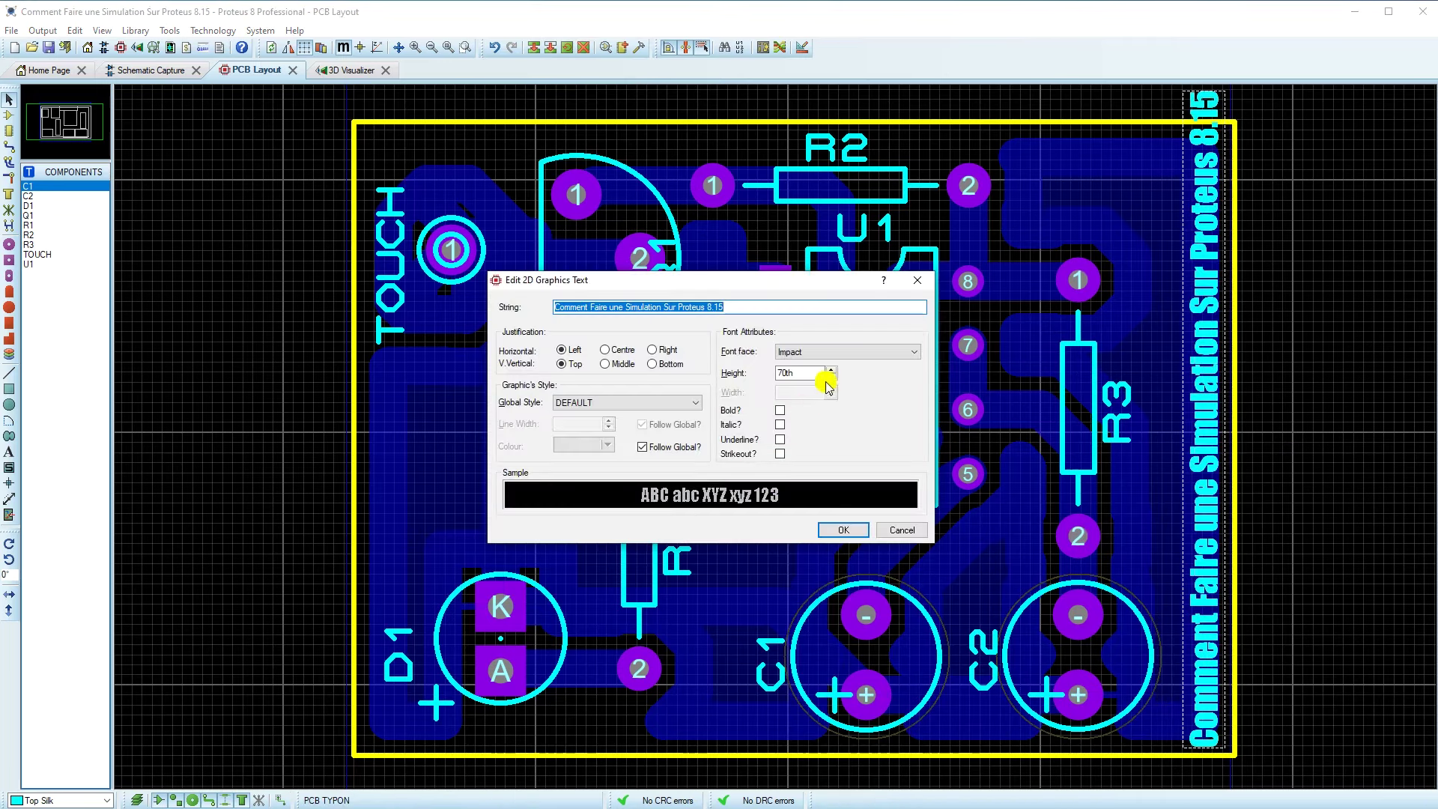
click(830, 382)
click(843, 530)
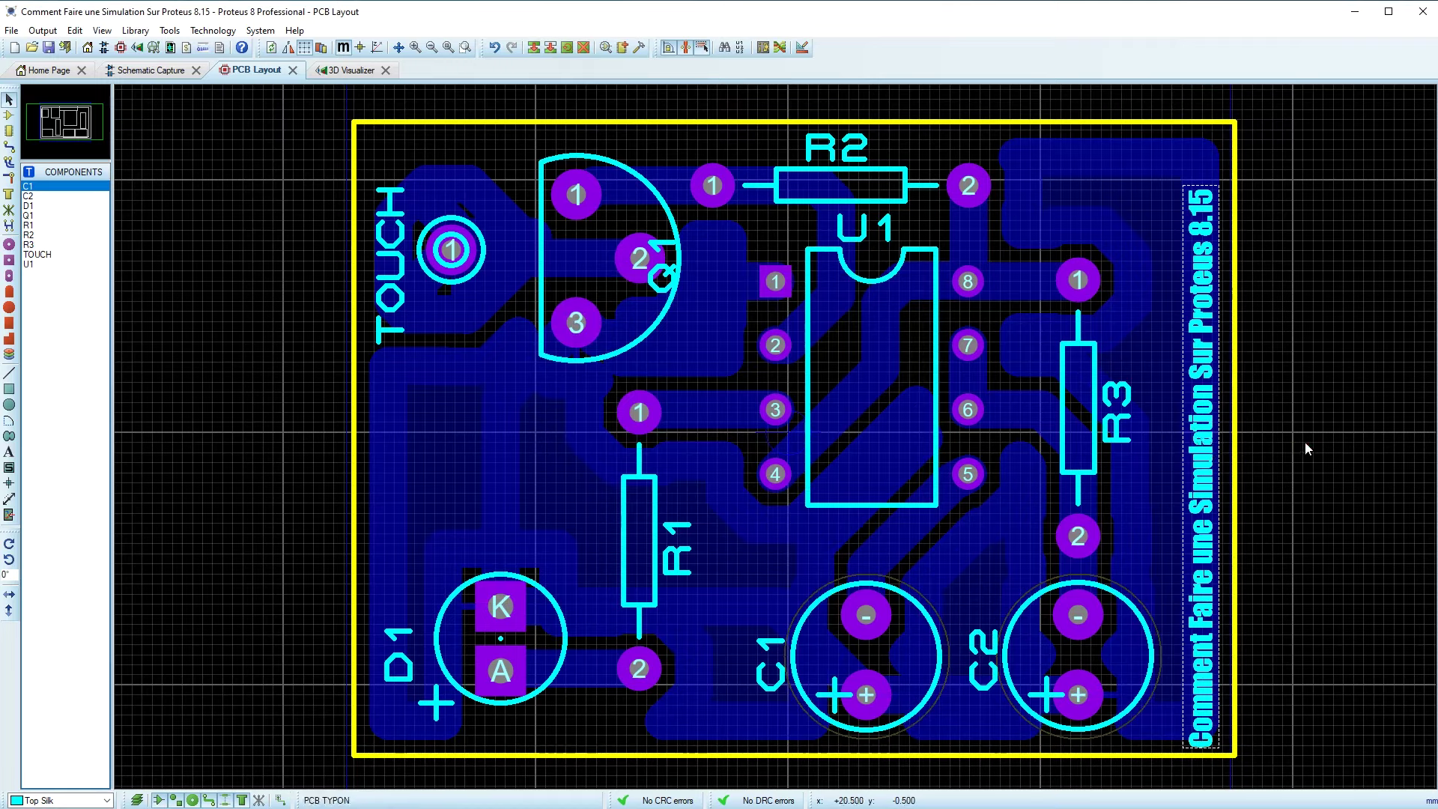
- Inspect the silkscreen title and component placement on the board in the 3D view
click(344, 72)
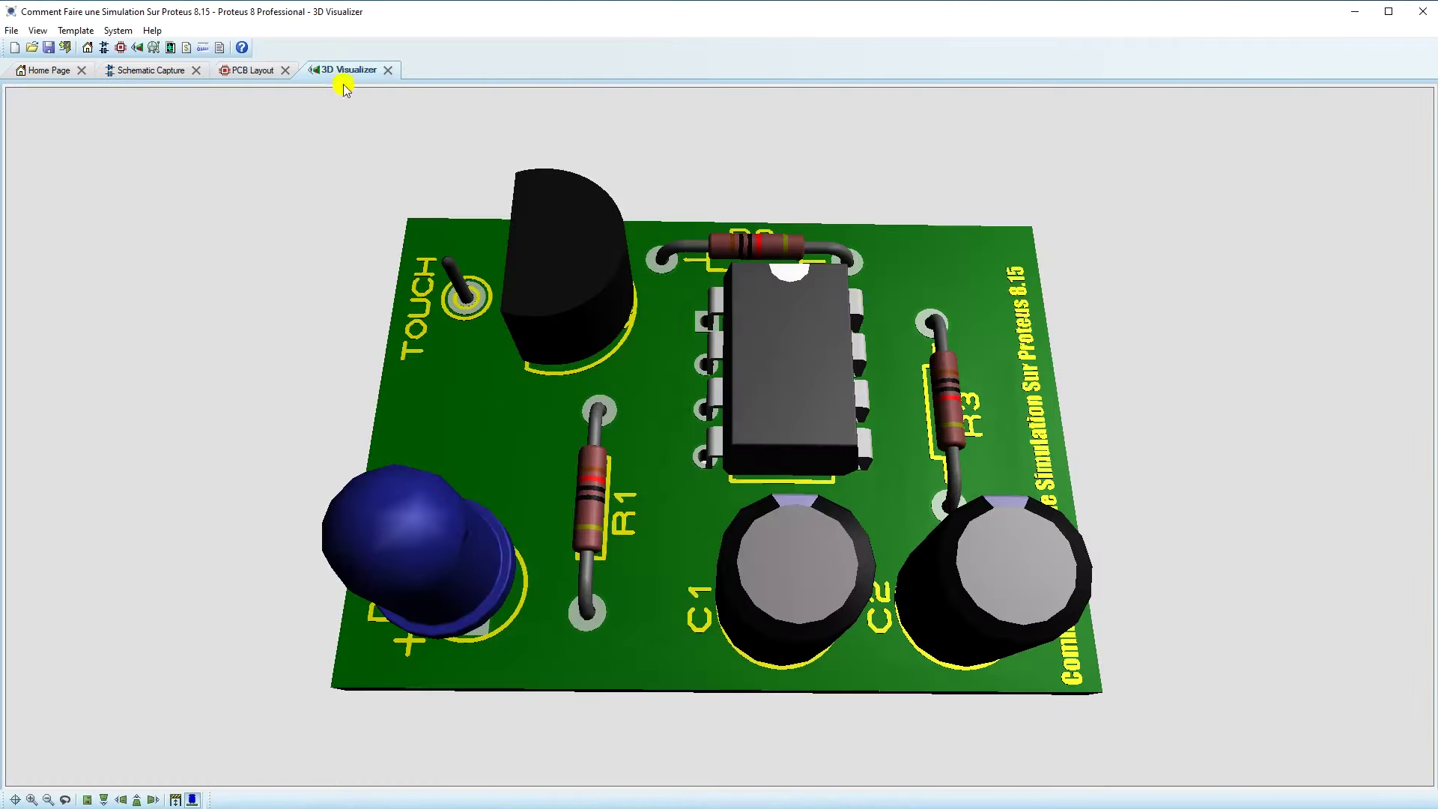
middle_click(940, 495)
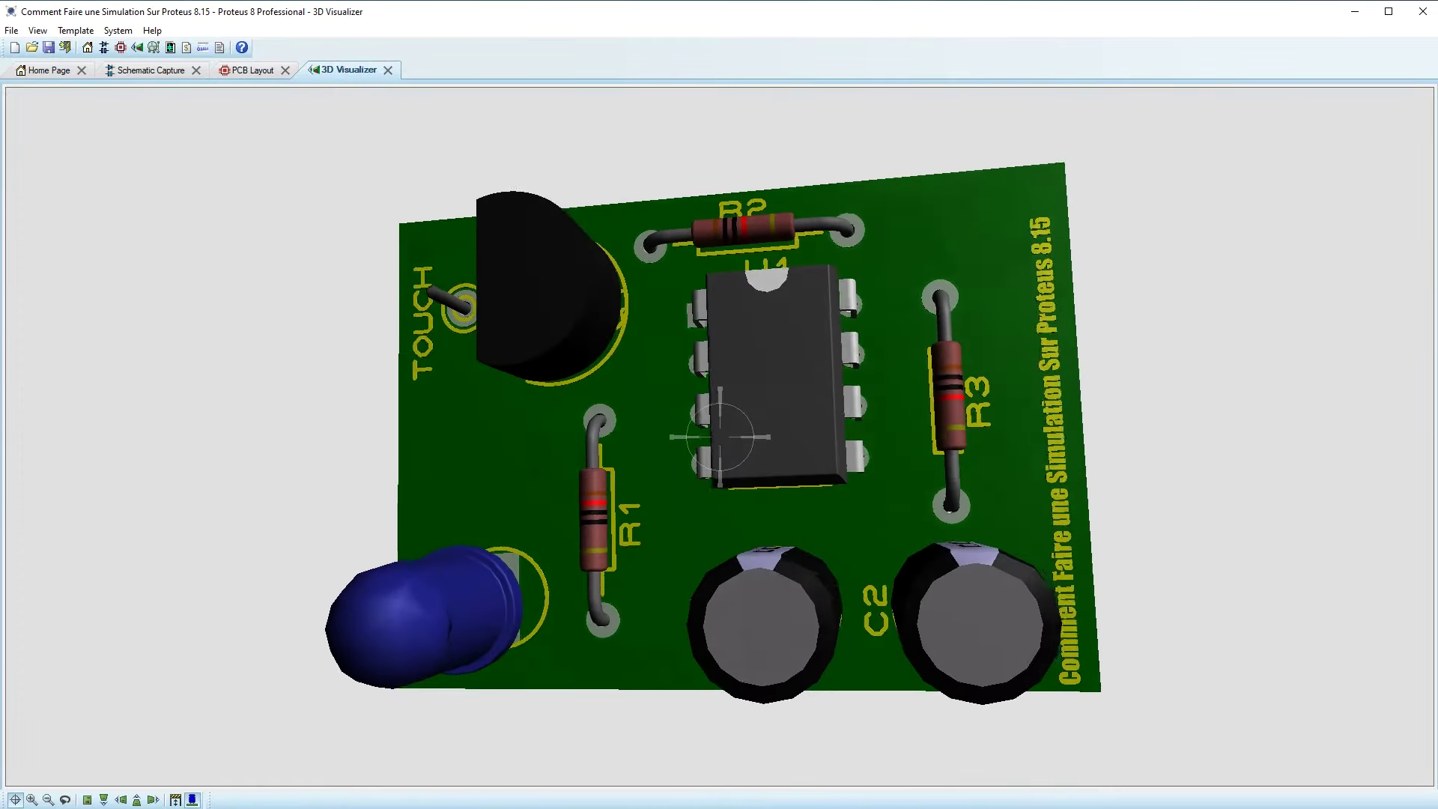
middle_click(174, 724)
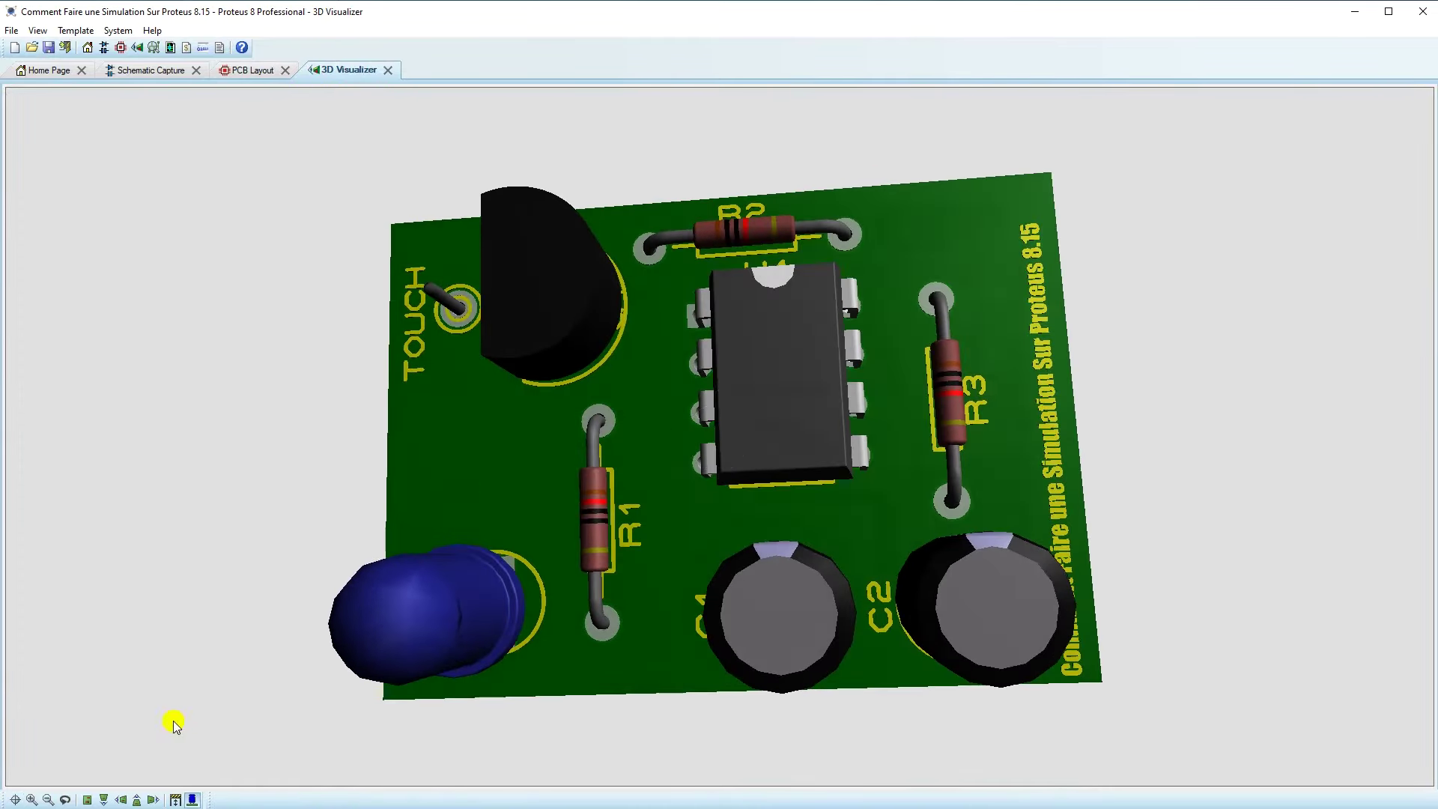
- Show the board from the top in the 3D view and start its automatic spin
click(87, 800)
click(37, 30)
click(61, 263)
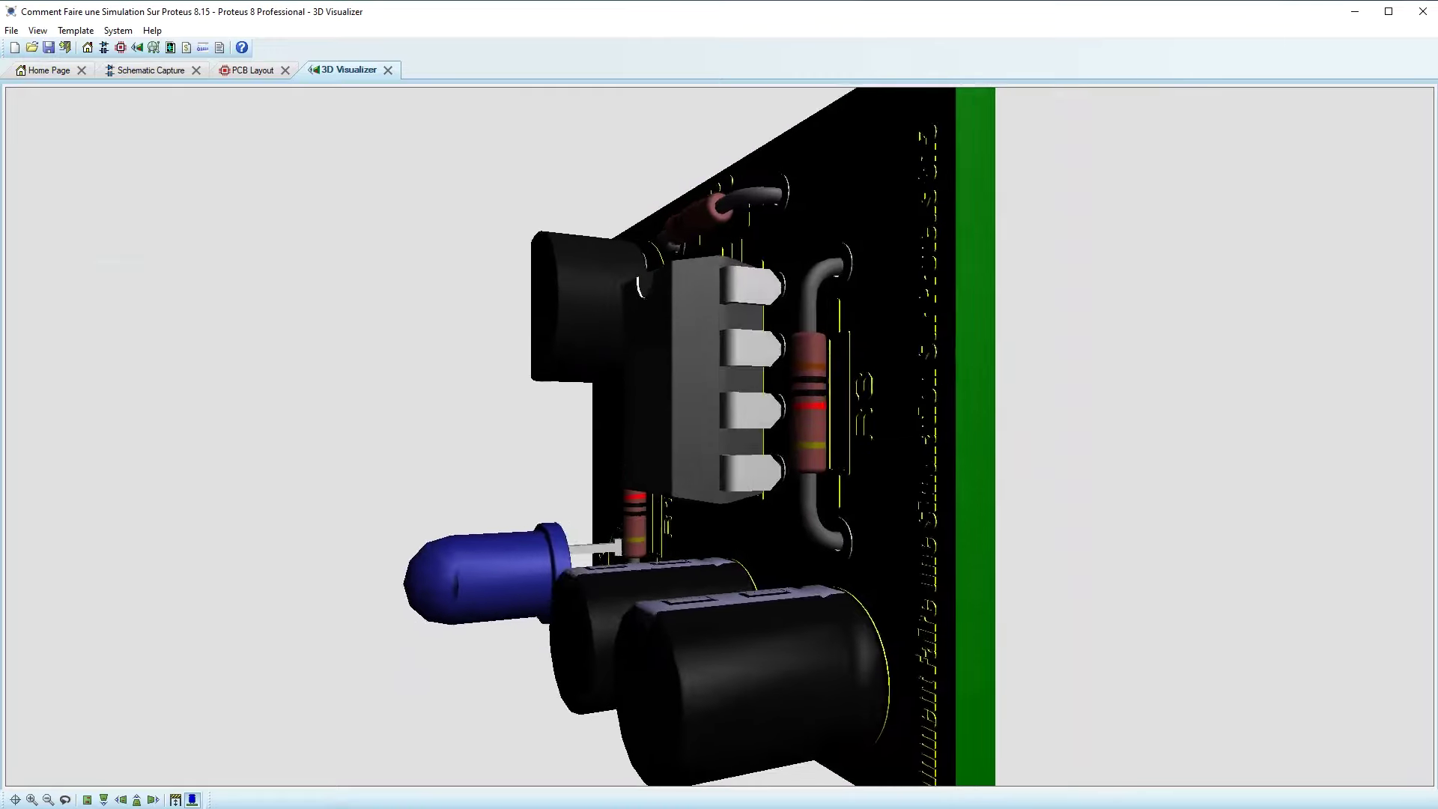
- Add the text "ProEric" above D1 on the PCB layout in the Impact font with a height of 0.17in
click(246, 72)
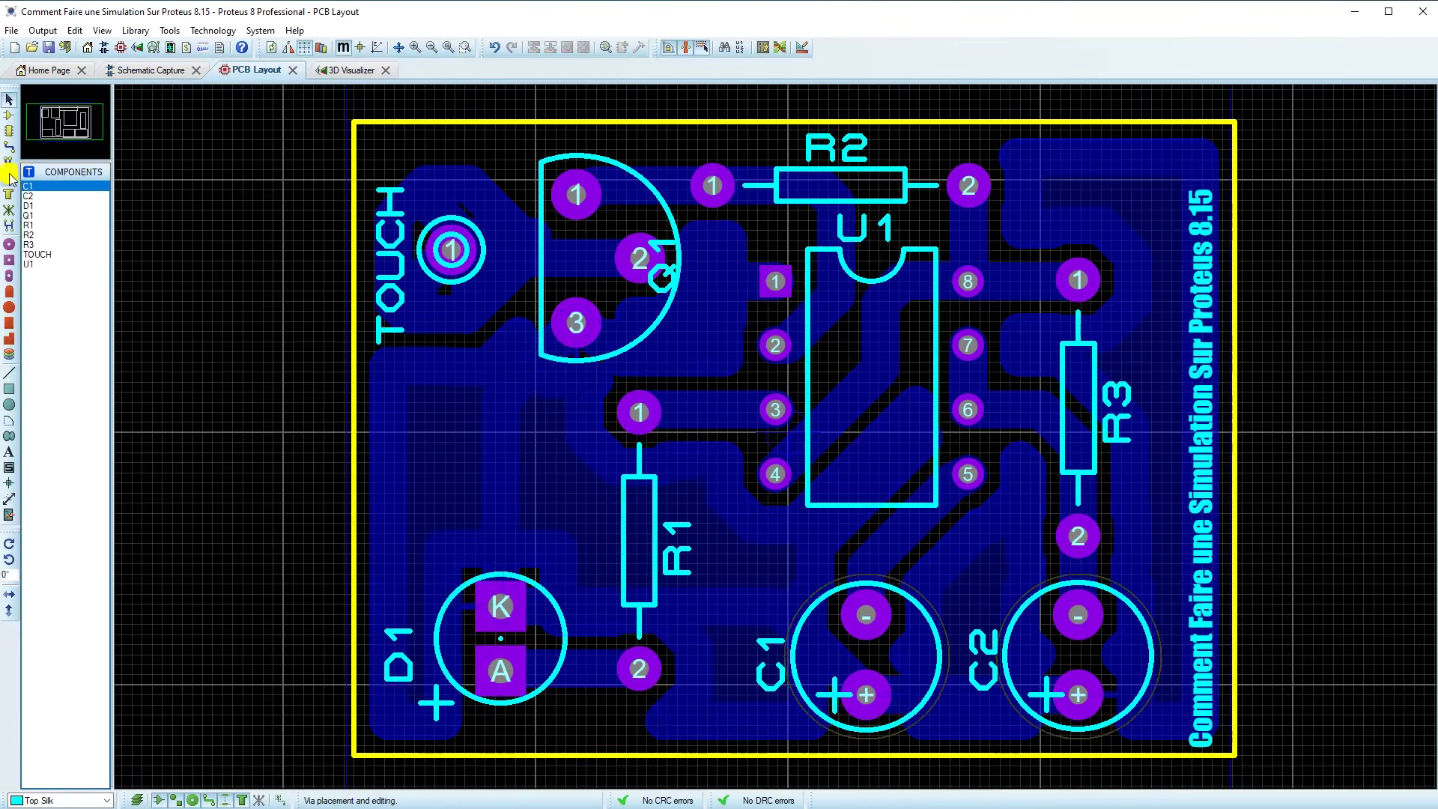
click(9, 465)
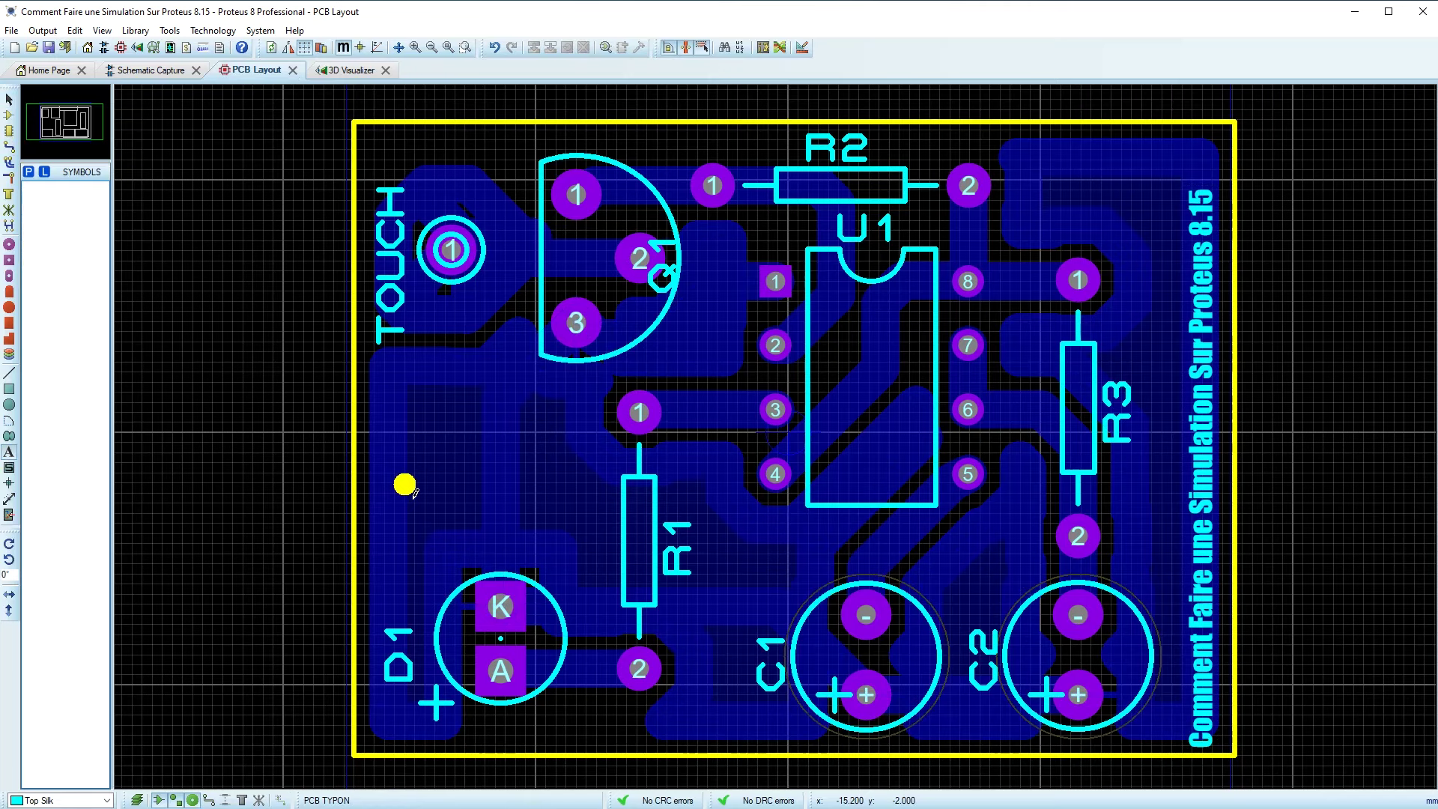
click(405, 481)
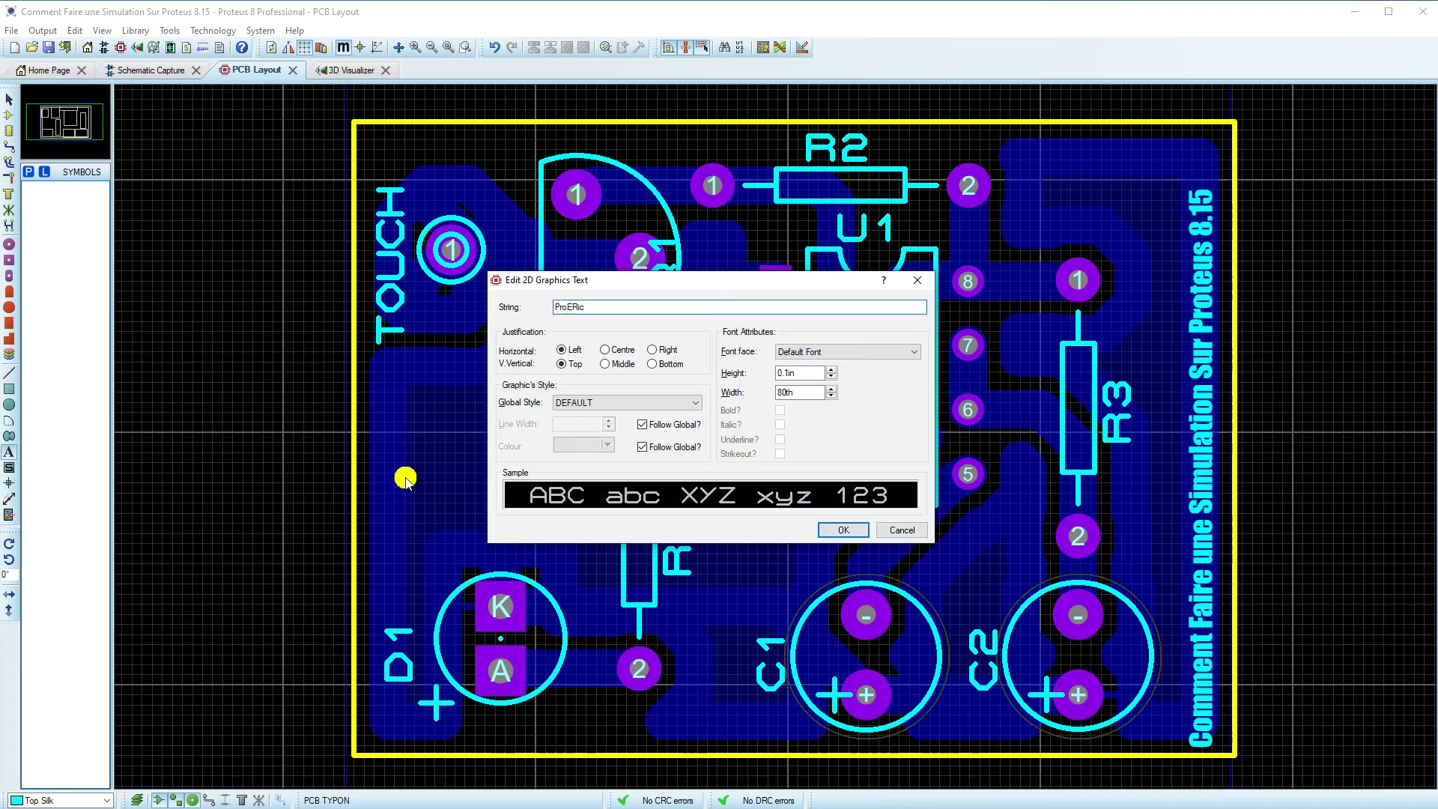
click(825, 353)
key(i)
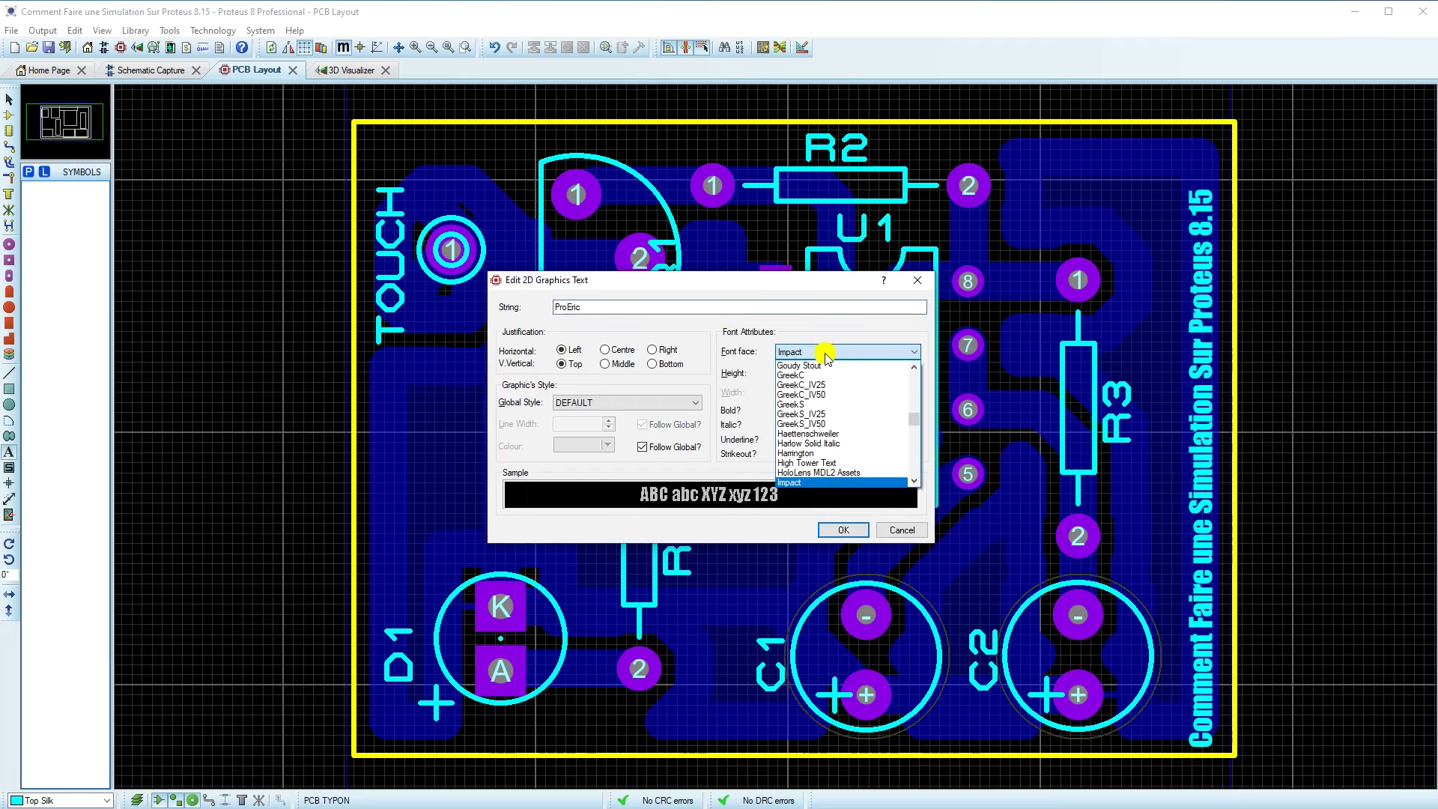
click(815, 483)
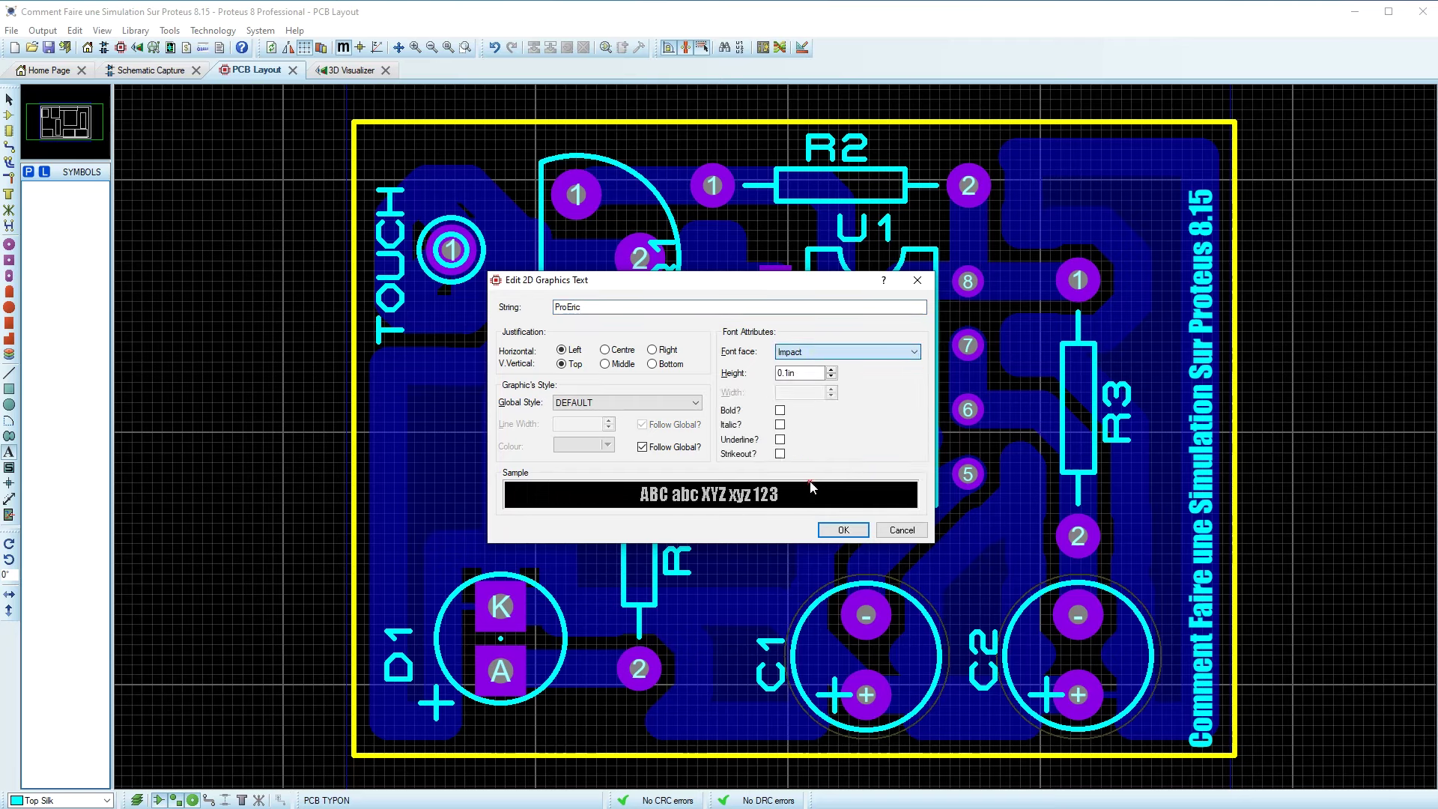
click(831, 369)
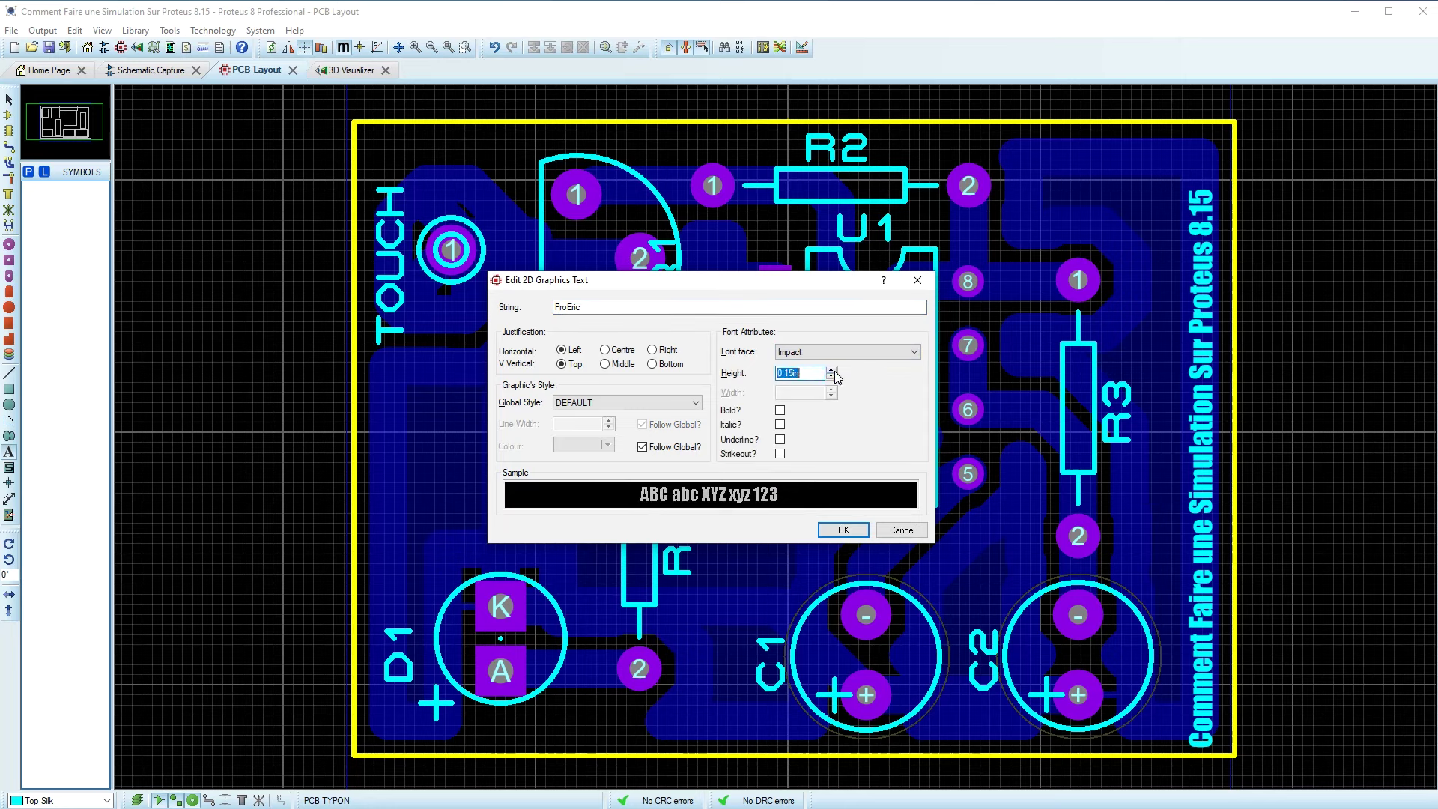
click(843, 530)
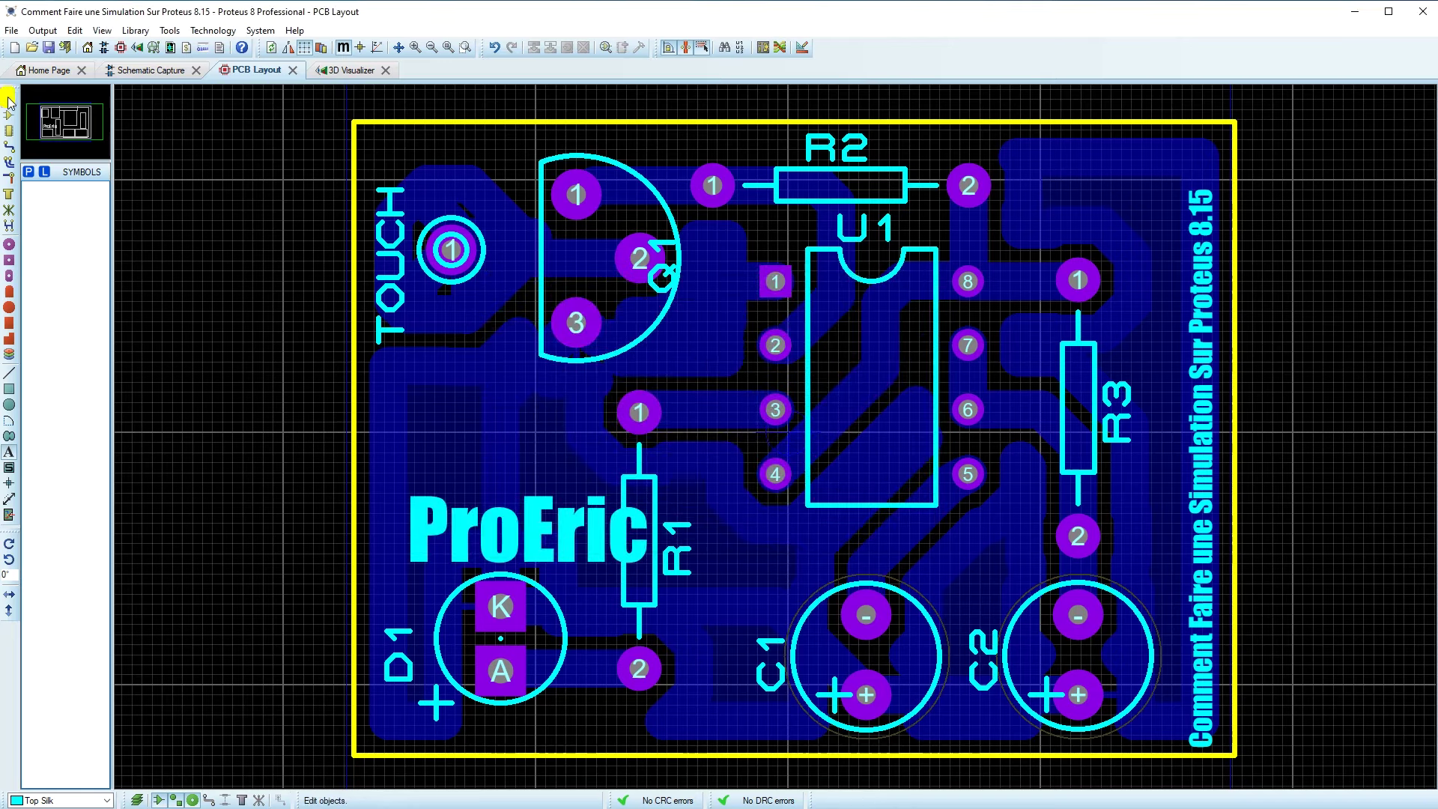
- Move the "ProEric" text up and left, clear of R1 and between the TOUCH pad and D1
click(406, 478)
drag(471, 536, 437, 486)
double_click(437, 485)
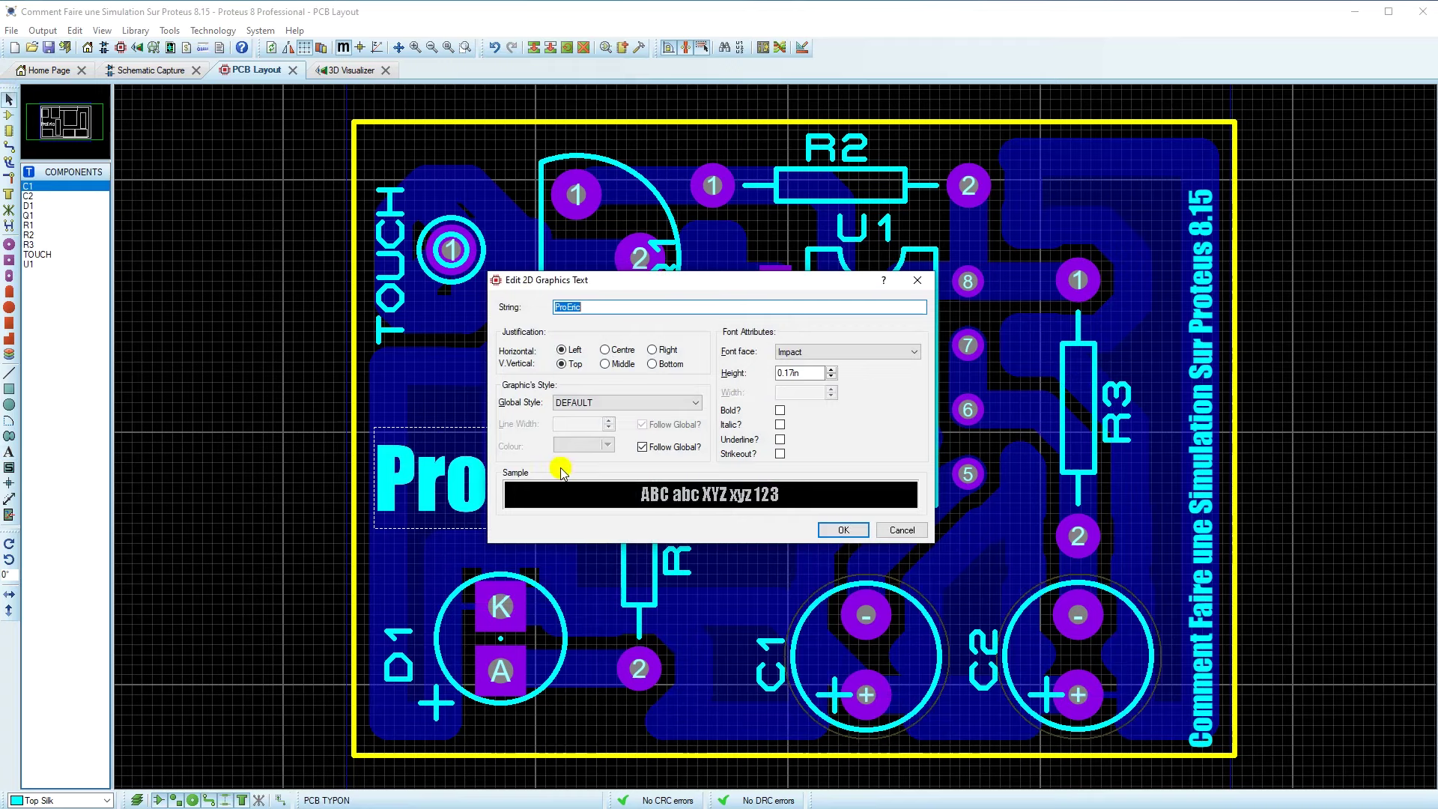
click(922, 281)
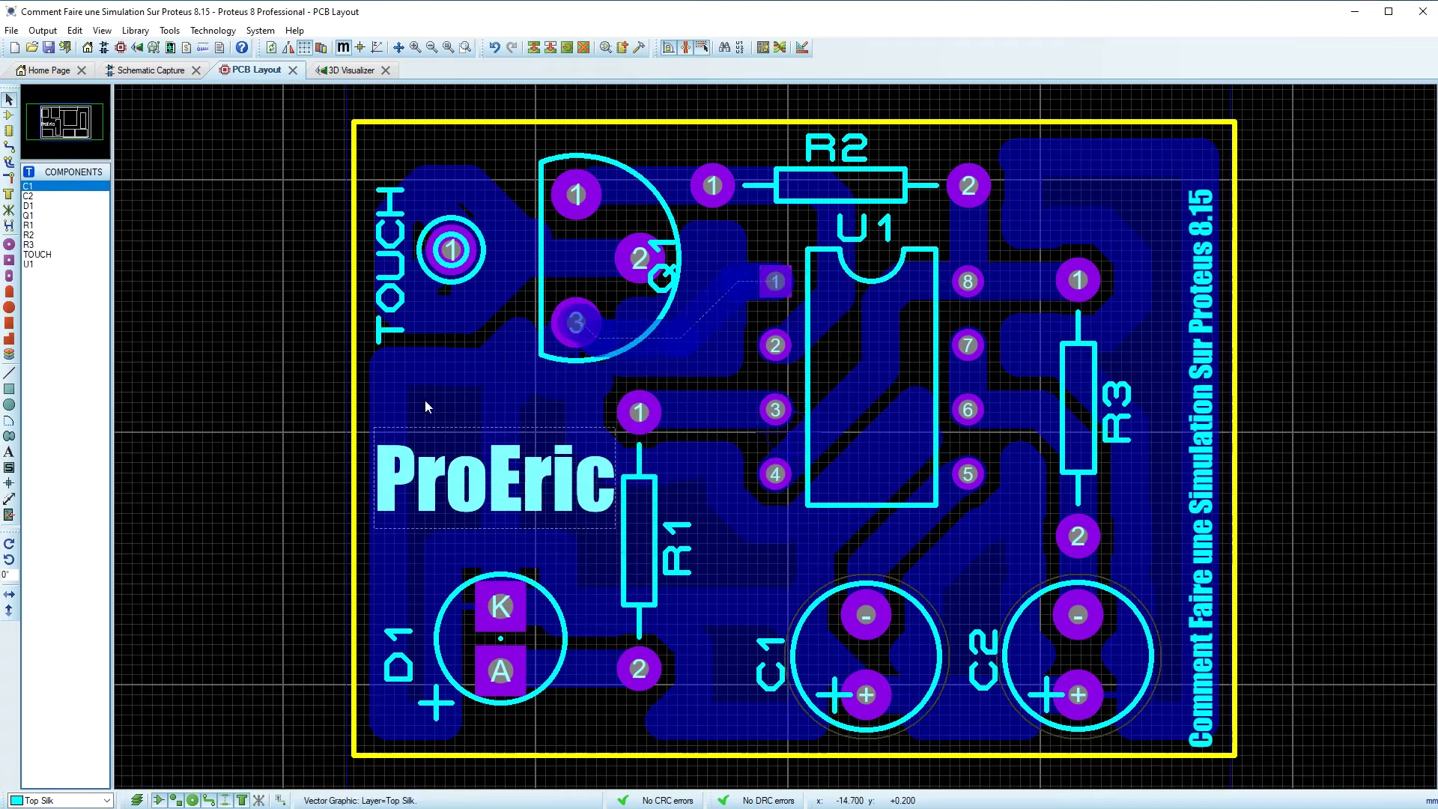
- Change the "ProEric" text's layer to Bottom Copper
right_click(439, 490)
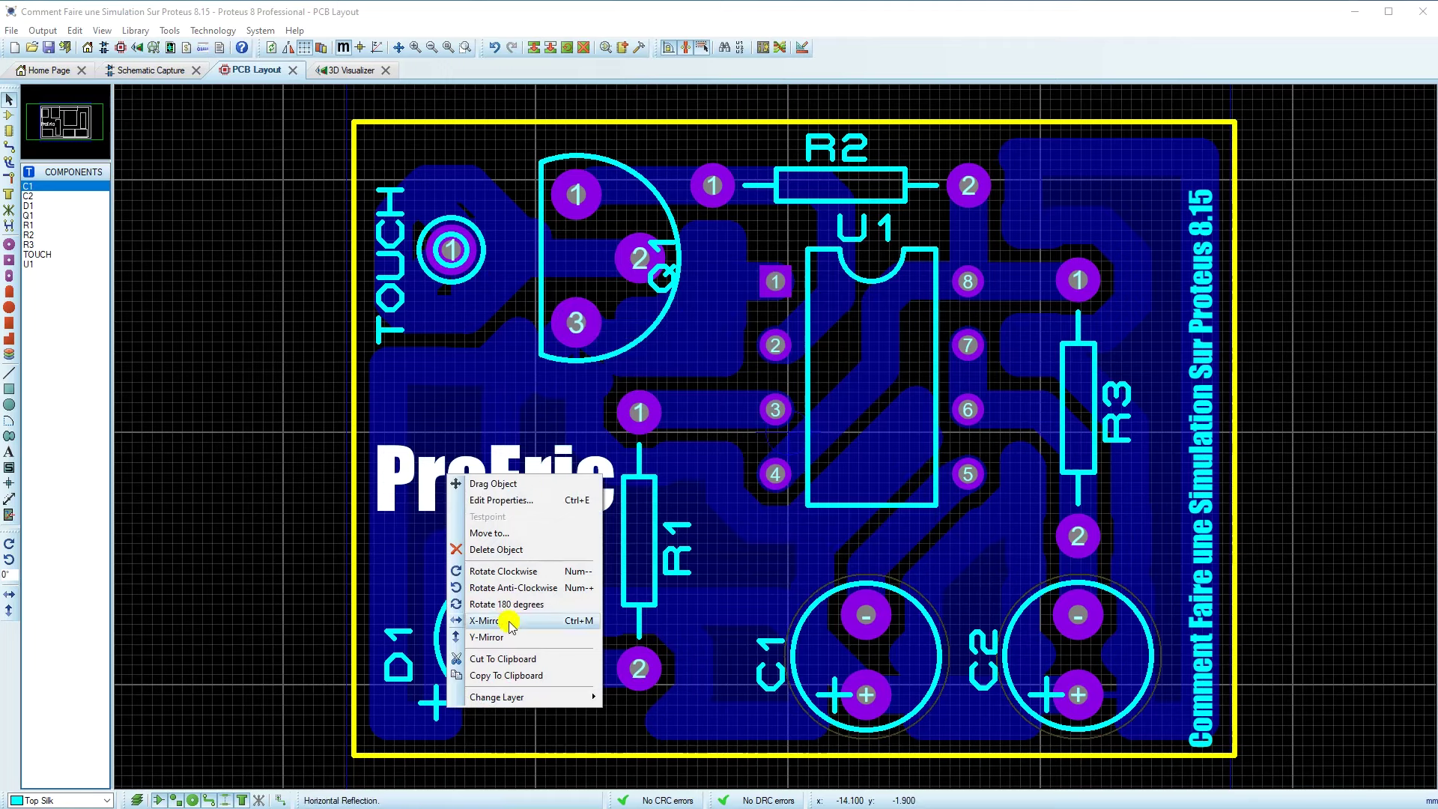
mouse_move(539, 697)
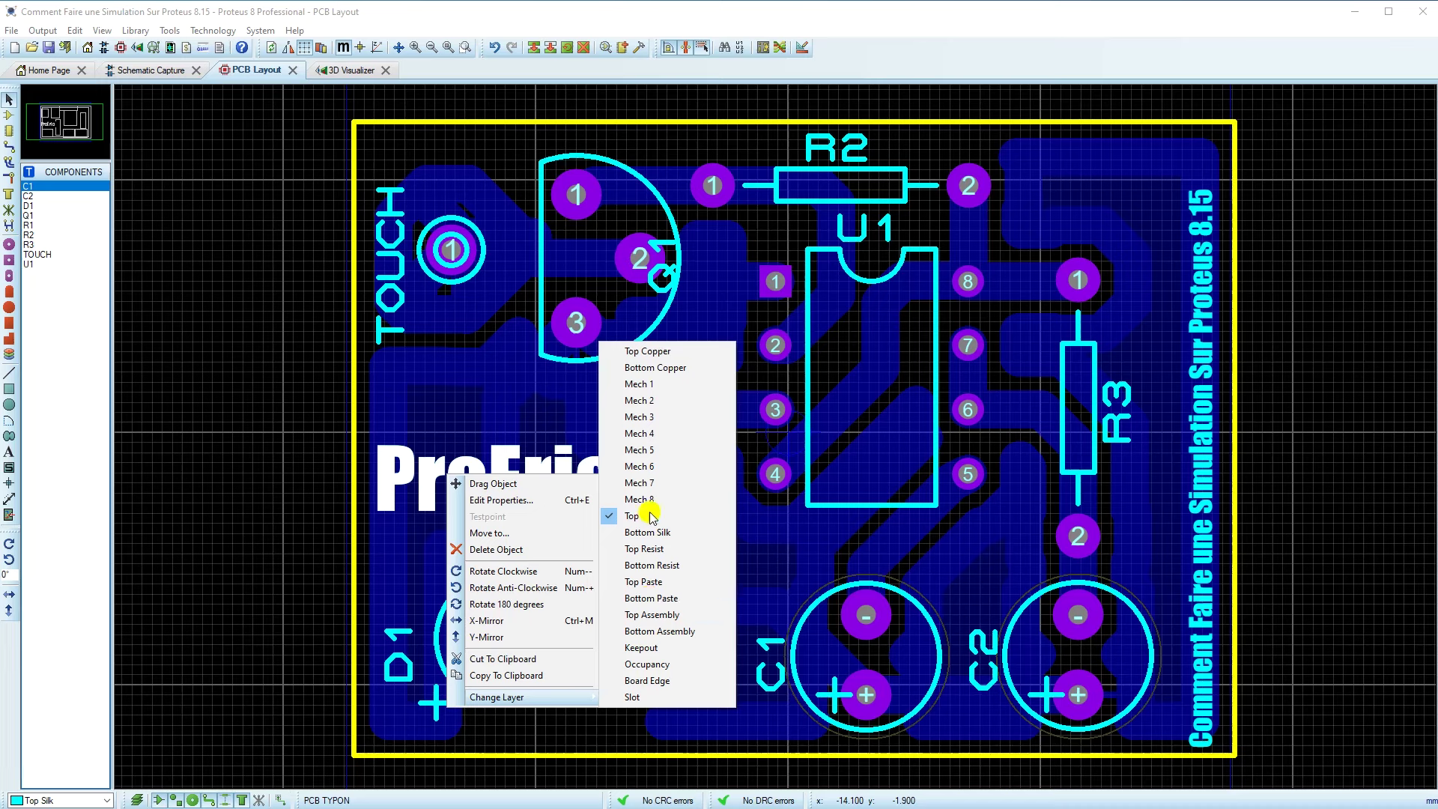
click(641, 368)
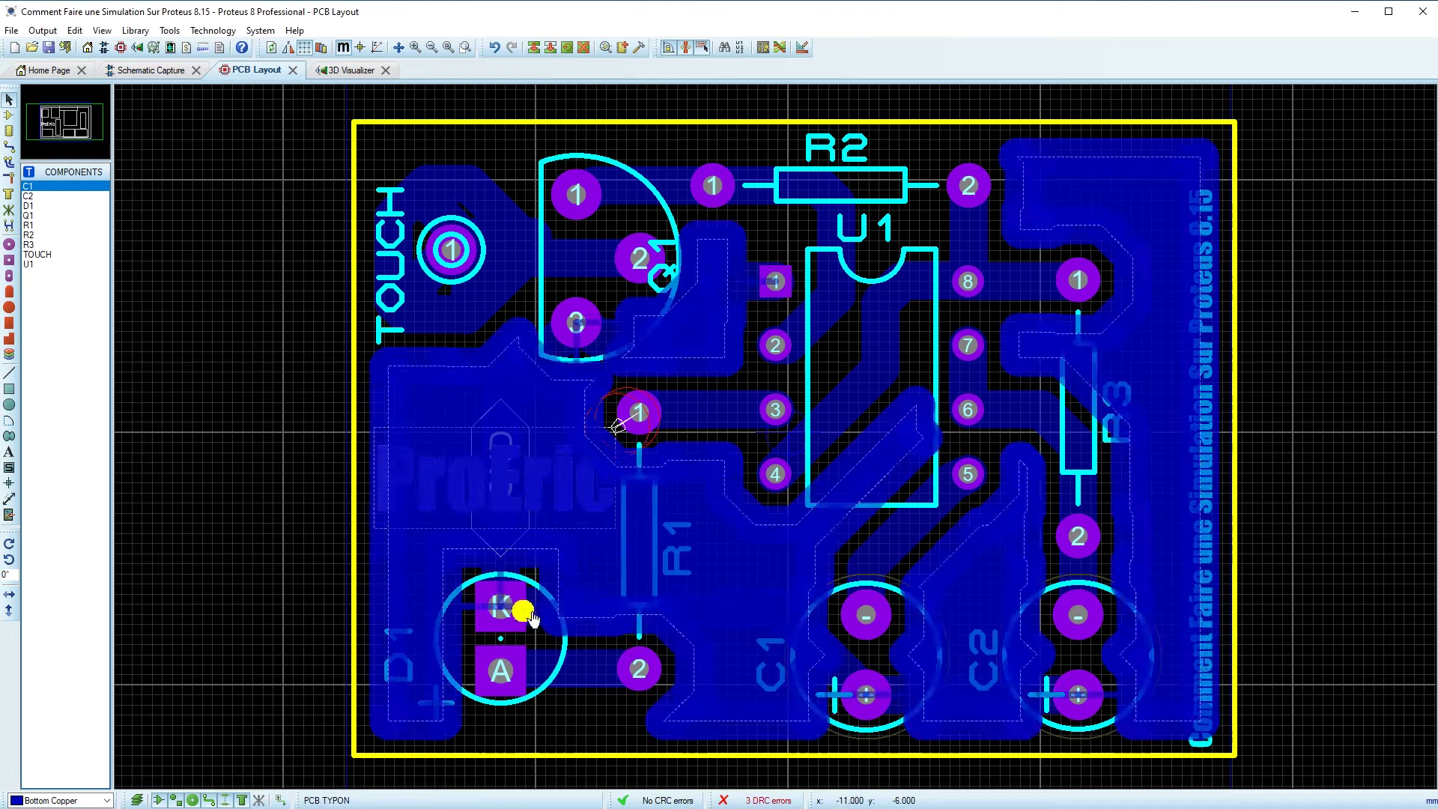
double_click(449, 500)
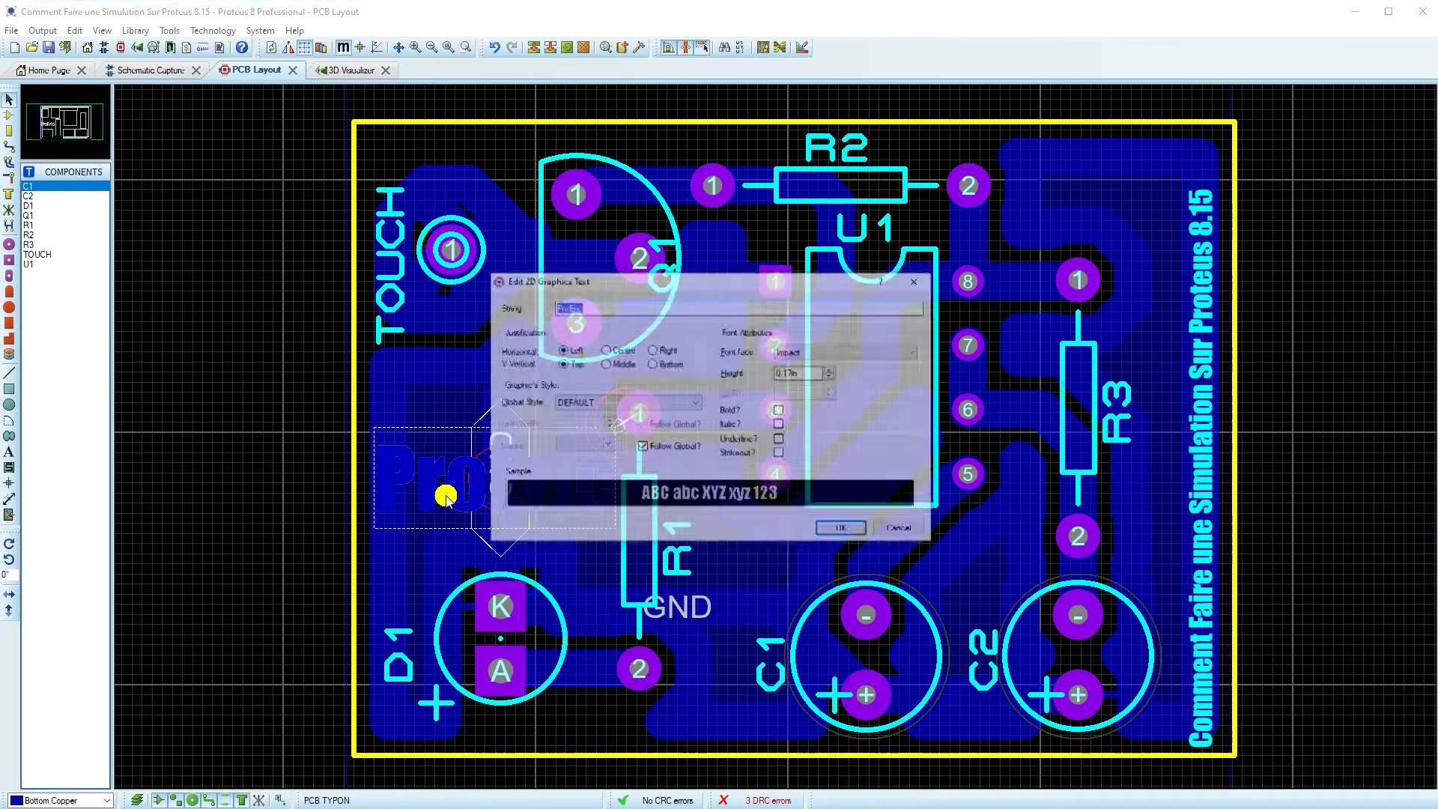
click(923, 280)
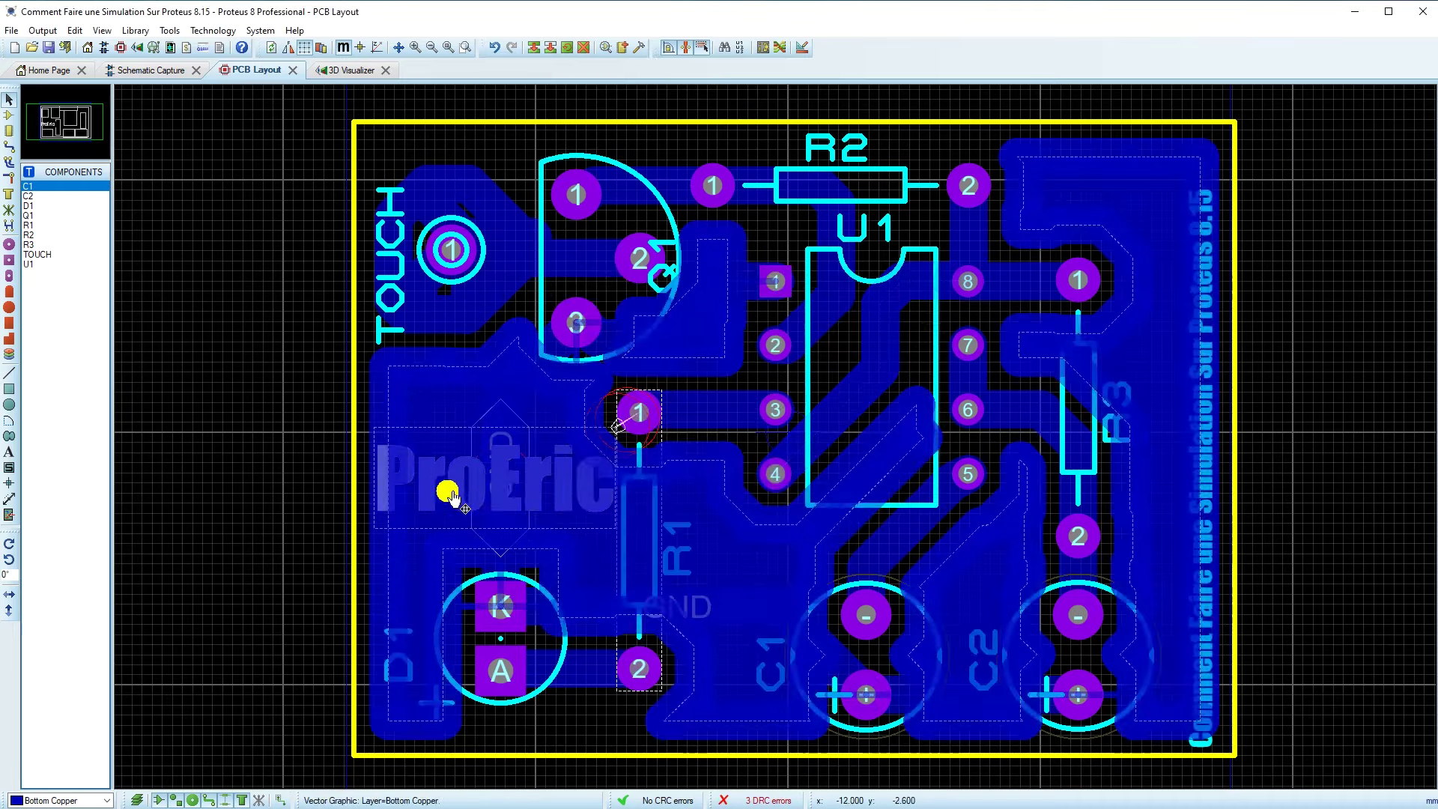
- Rotate the "ProEric" text 90 degrees anti-clockwise and place it along the left board edge between TOUCH and D1
click(619, 426)
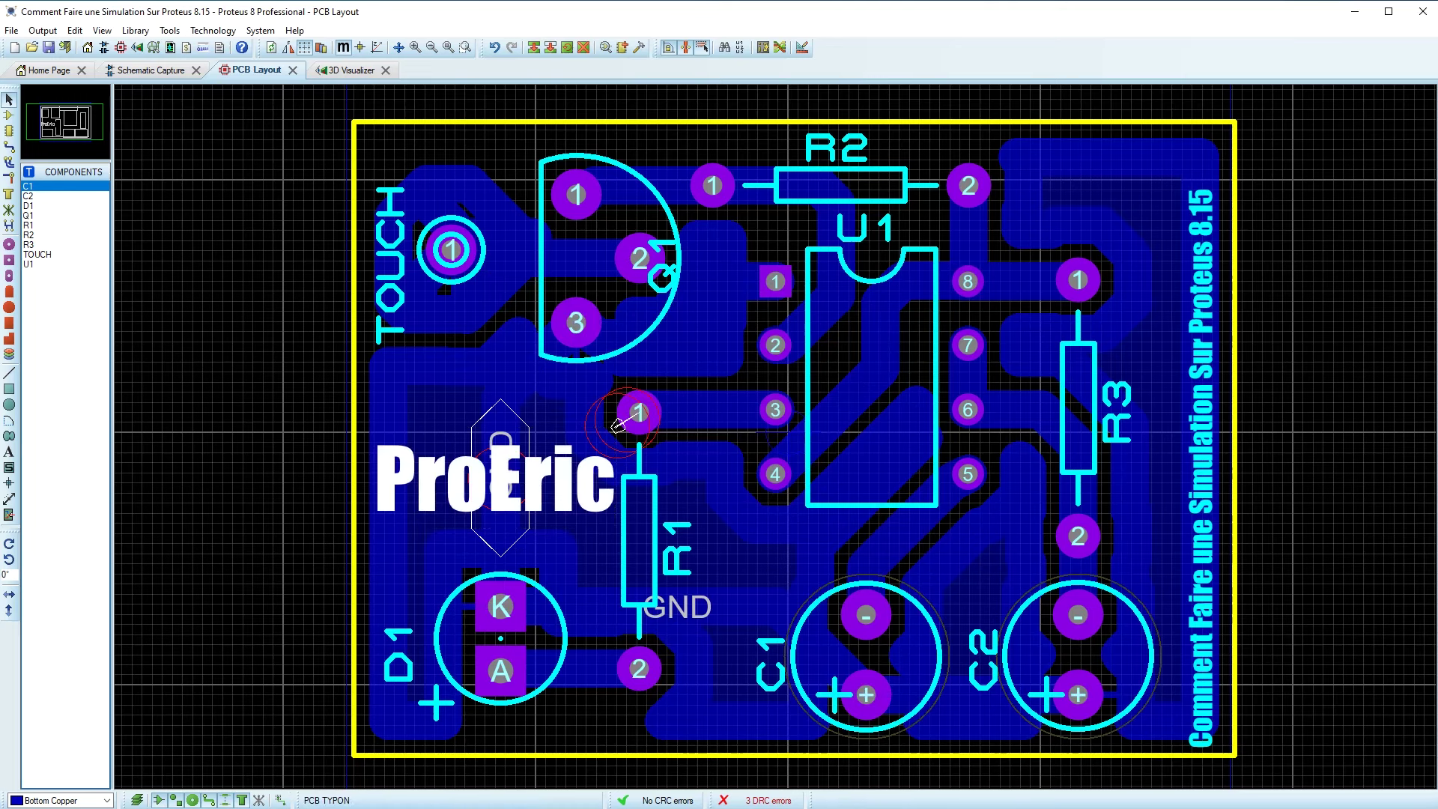
click(539, 605)
drag(427, 397, 416, 566)
- Reduce the height of the vertical "ProEric" copper text to 0.14in
double_click(507, 524)
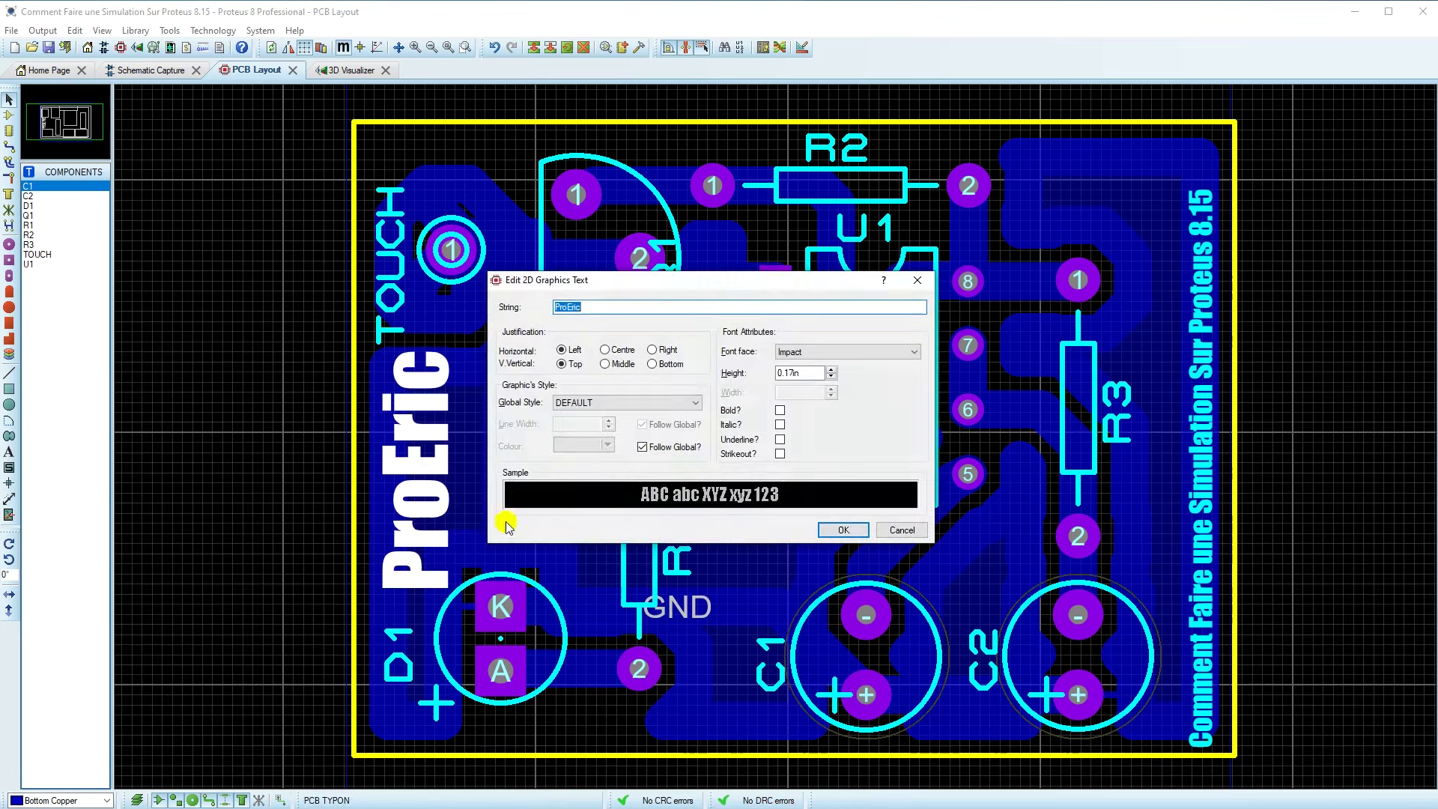
click(833, 377)
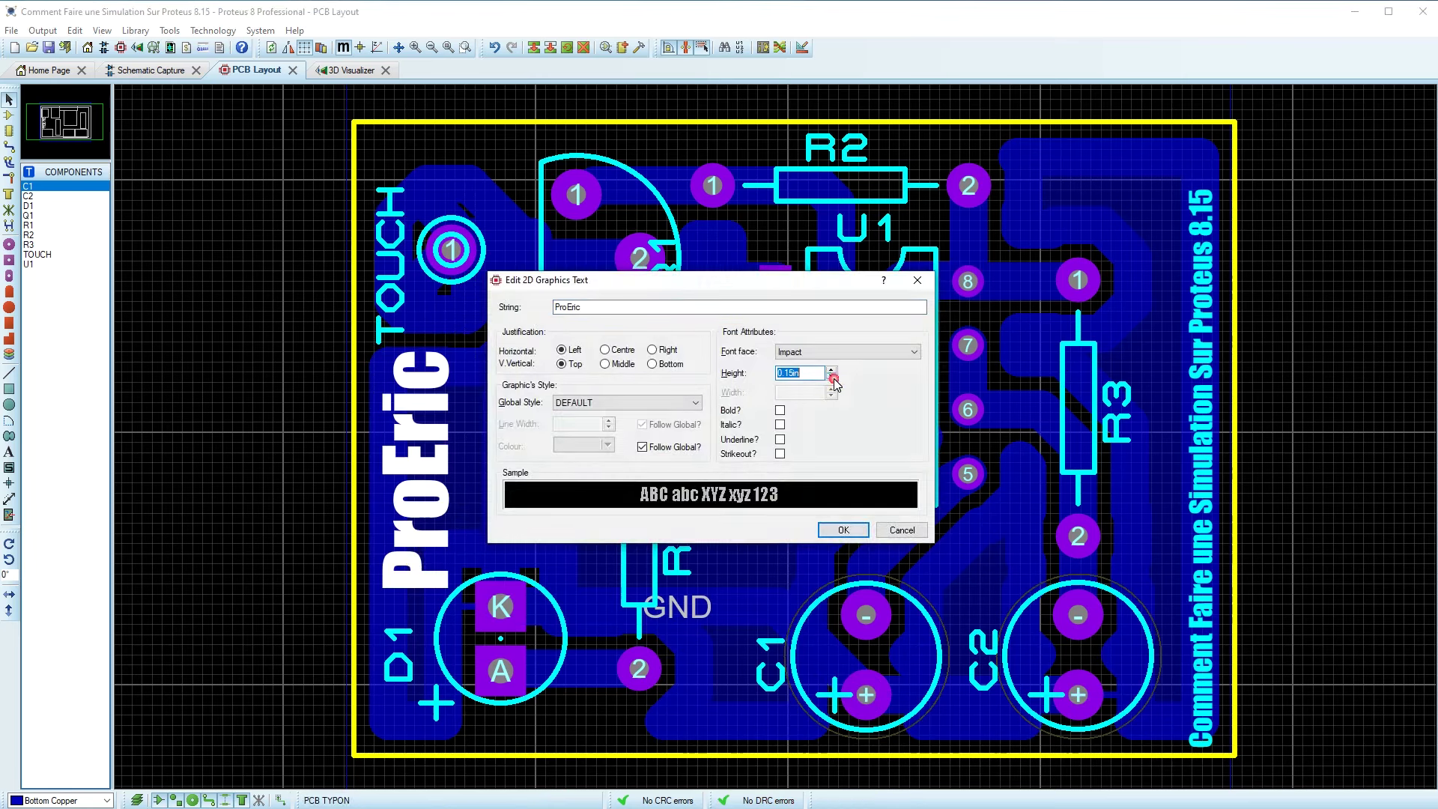
click(833, 377)
click(832, 377)
click(832, 377)
click(832, 369)
click(832, 369)
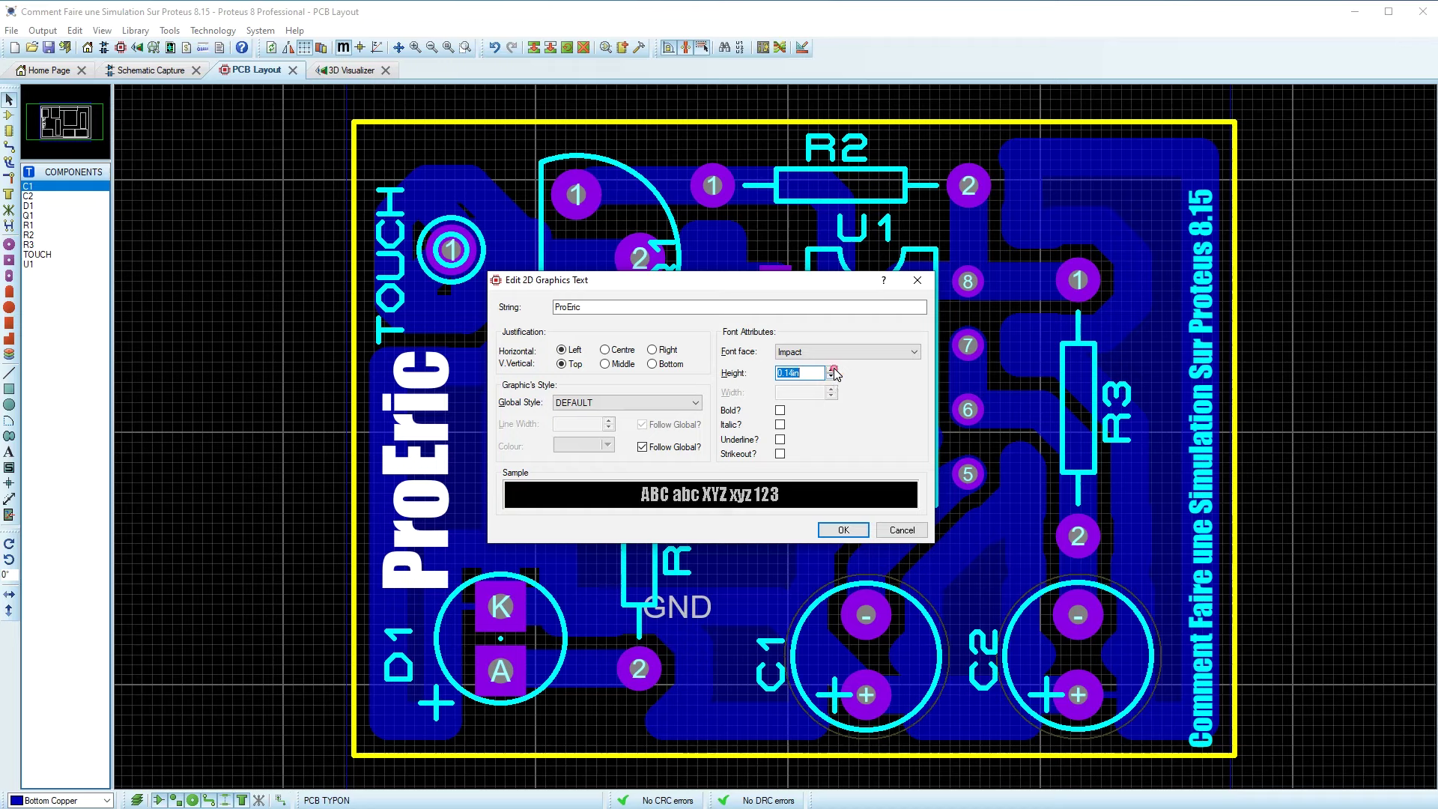
click(842, 530)
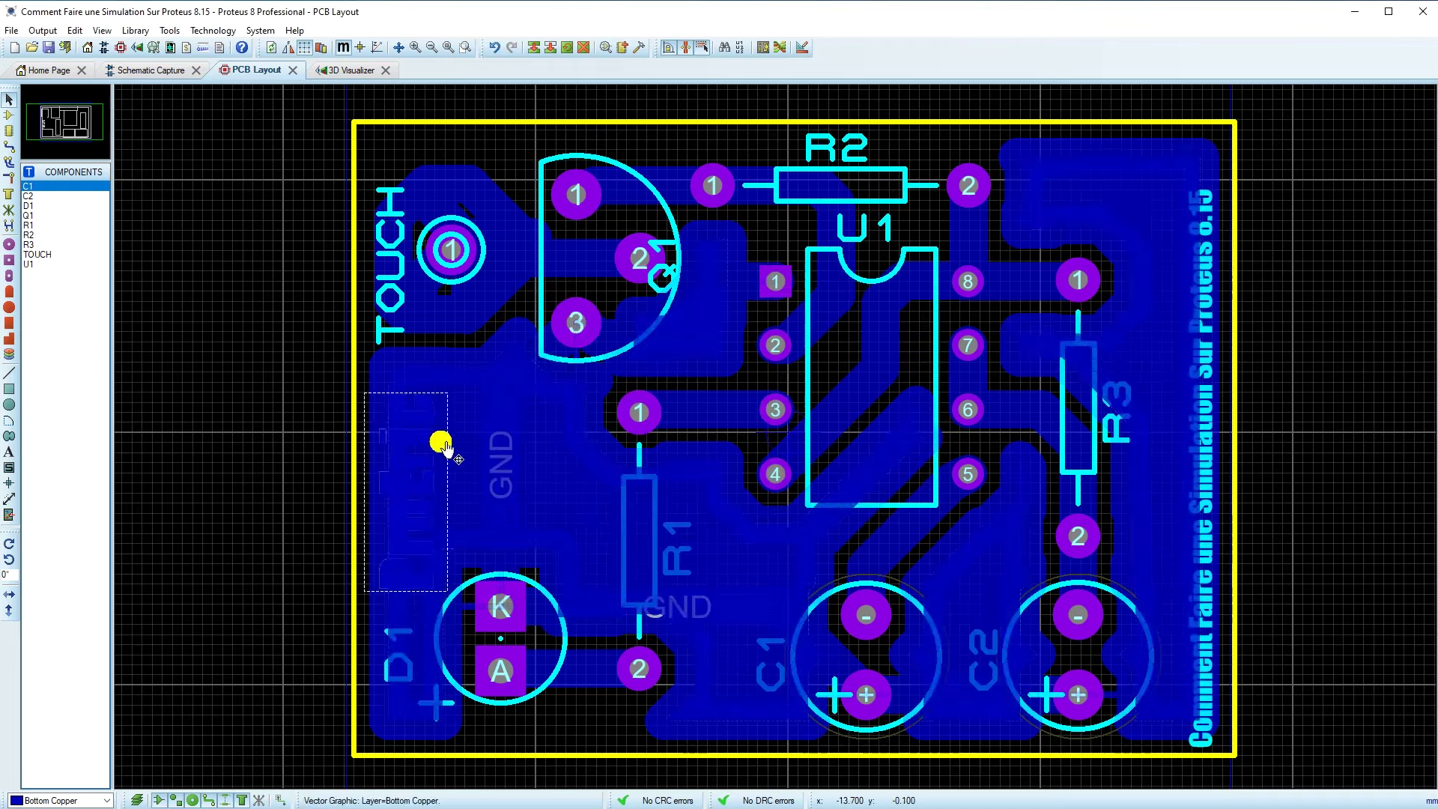
- Shift the "ProEric" text into the gap between the TOUCH label and D1 and check the board's underside in 3D
drag(414, 452, 418, 444)
click(302, 375)
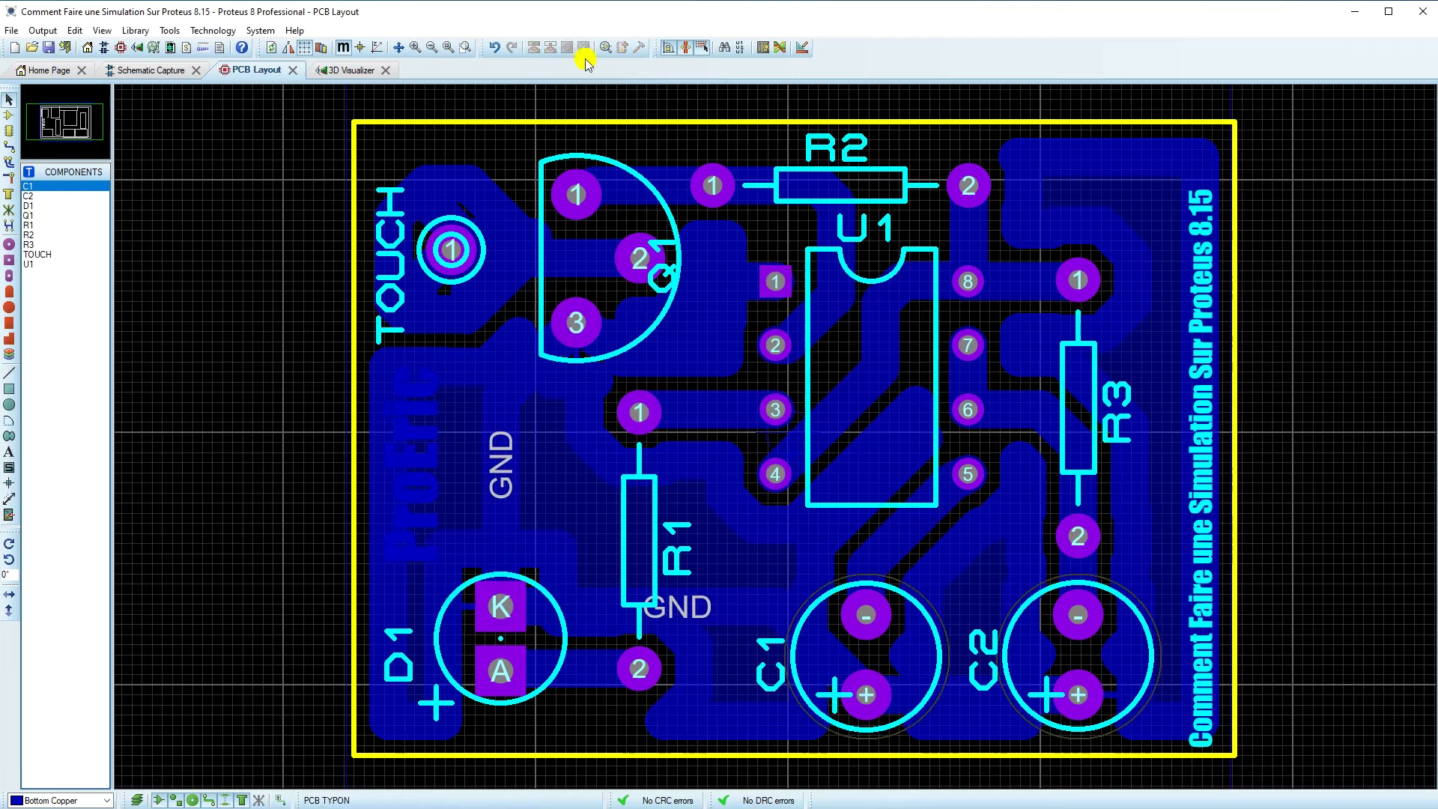
click(353, 70)
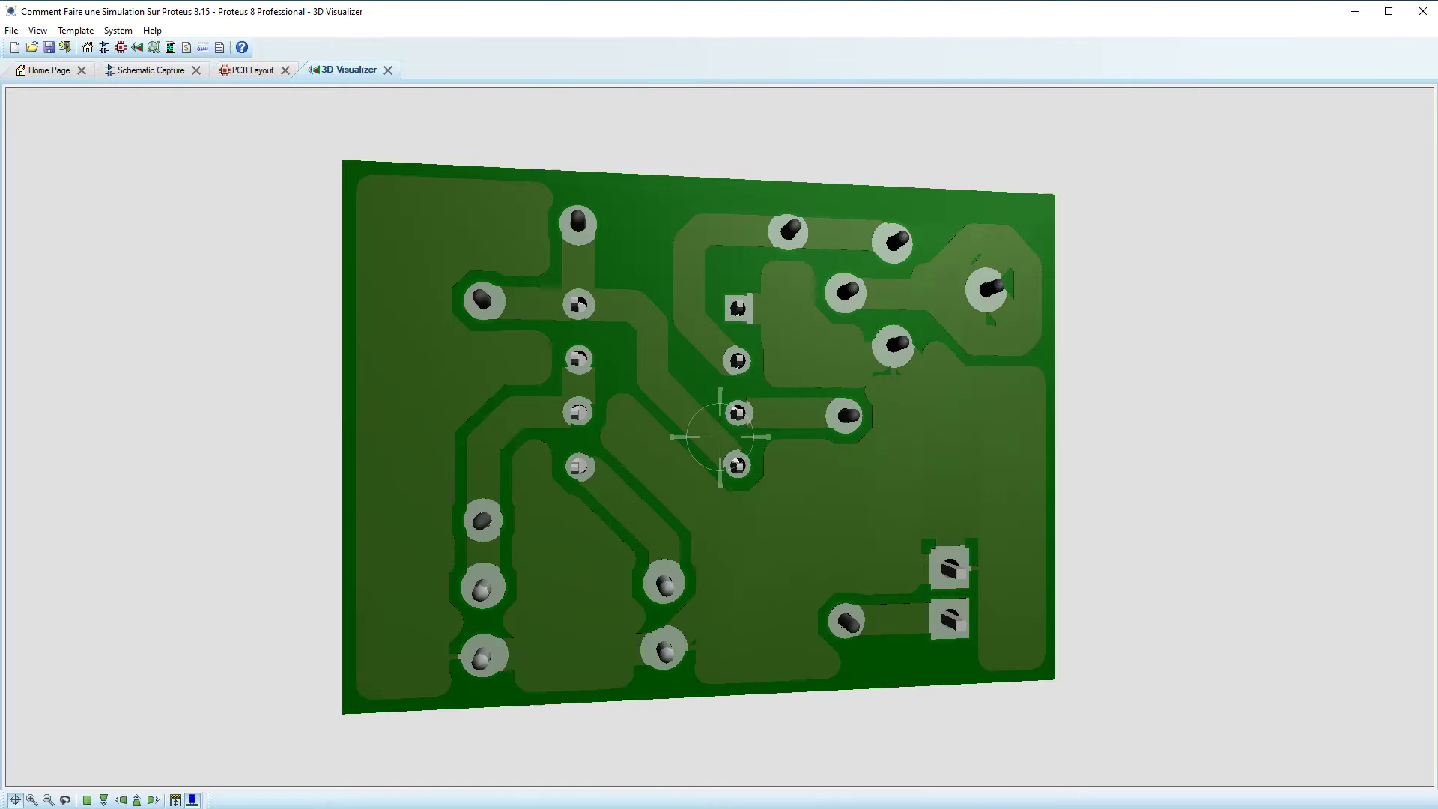
- Draw a rectangular zone around the "ProEric" text on Bottom Copper, with type Empty and Normal colour
click(244, 70)
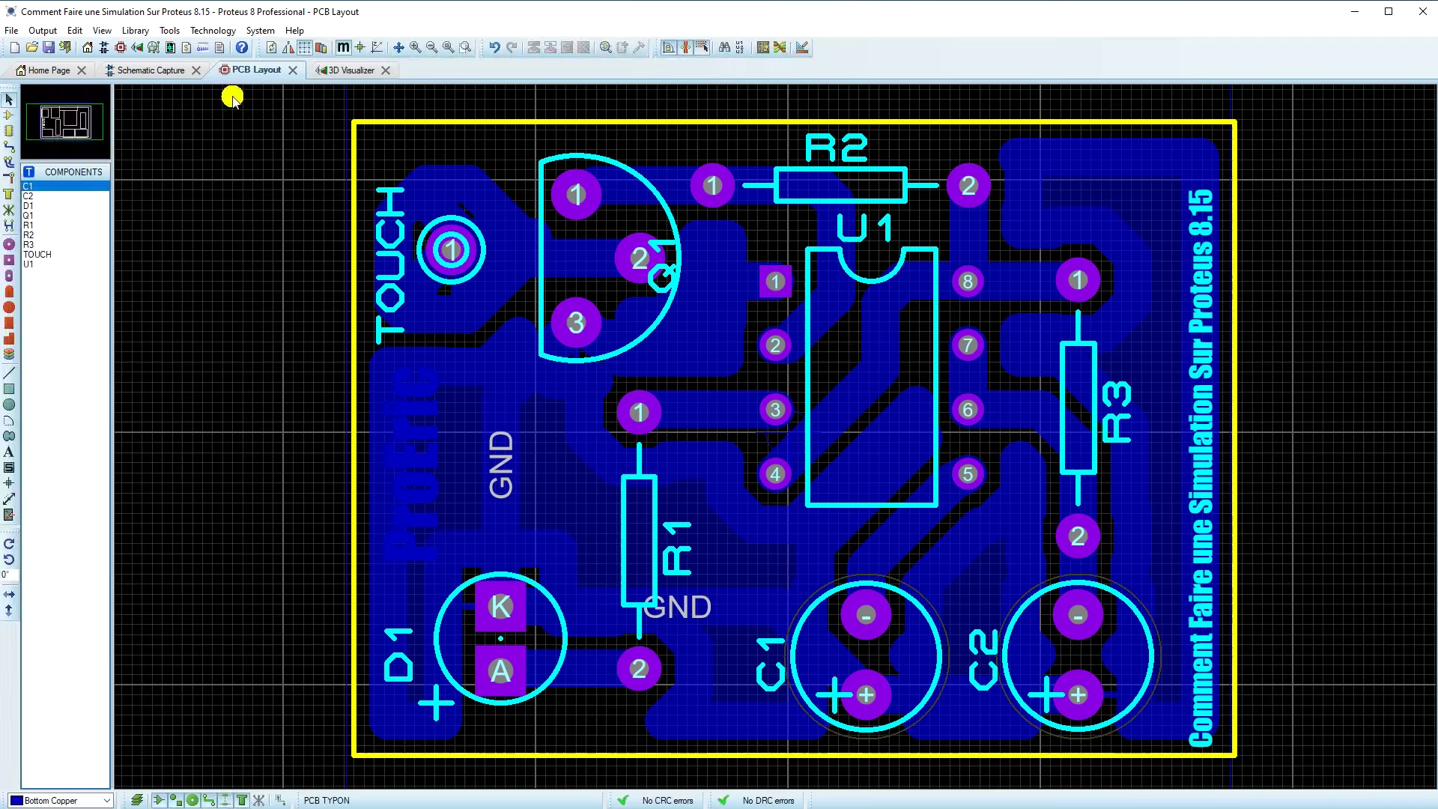
click(9, 194)
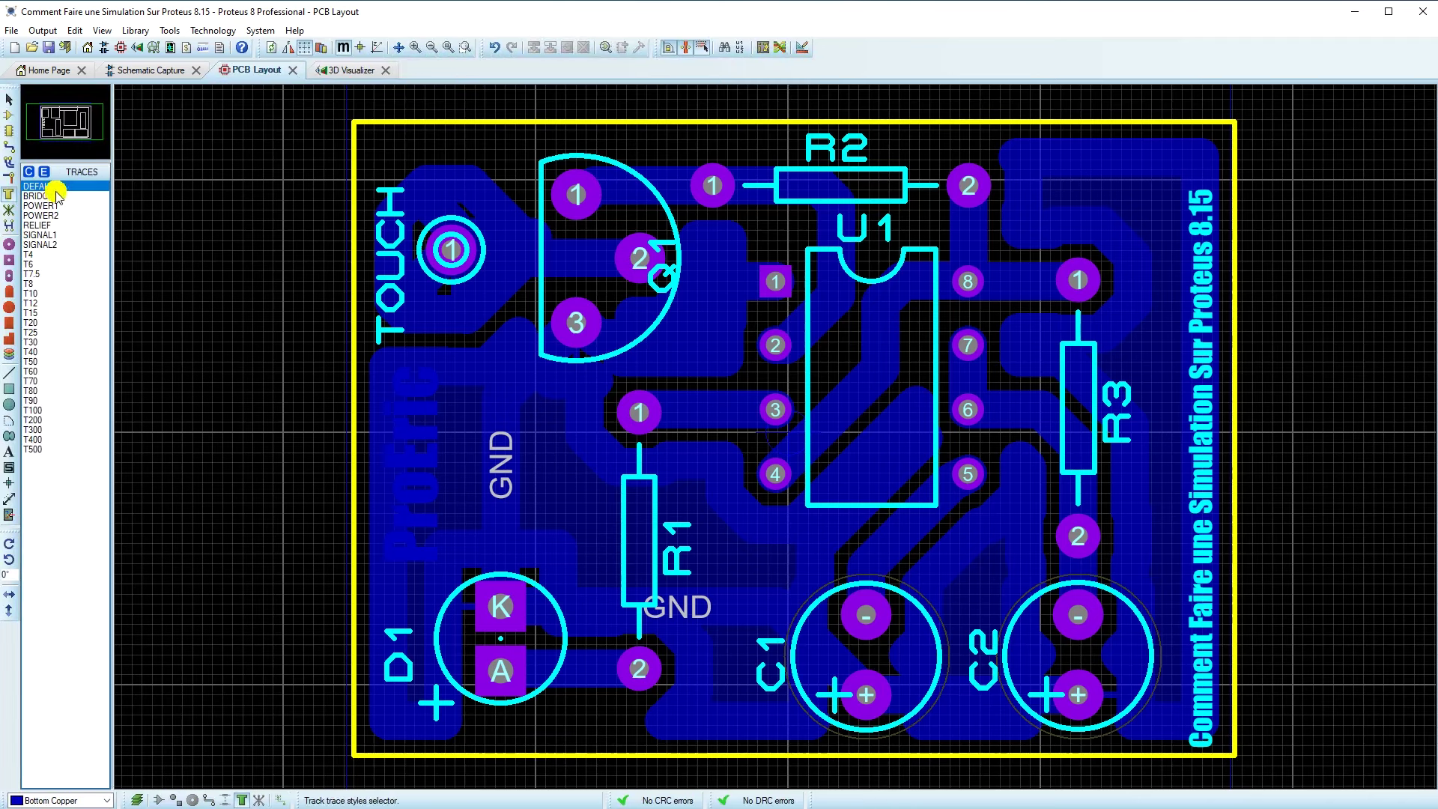
drag(393, 373, 406, 445)
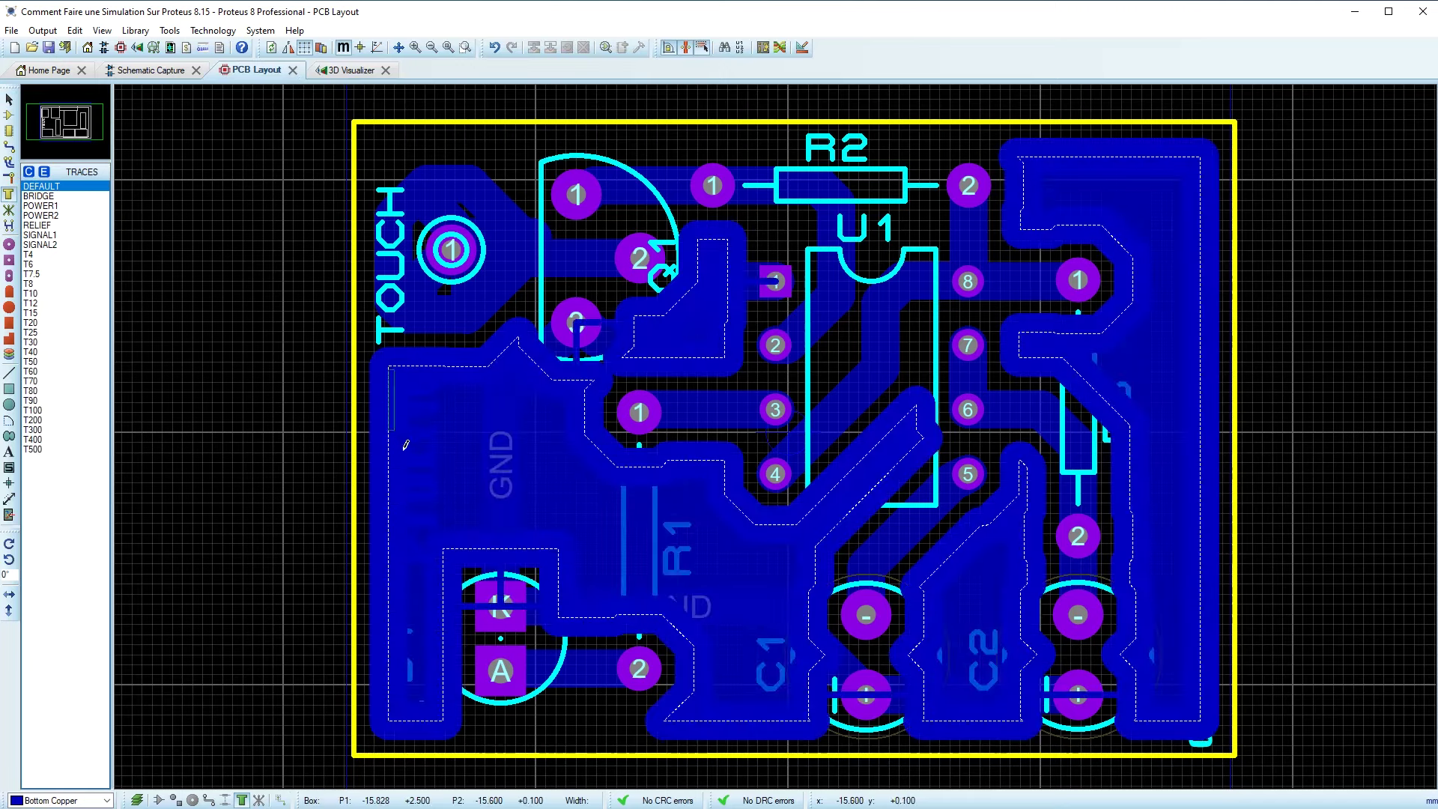
mouse_move(427, 557)
mouse_down()
mouse_move(448, 529)
mouse_move(443, 567)
mouse_move(433, 562)
mouse_up()
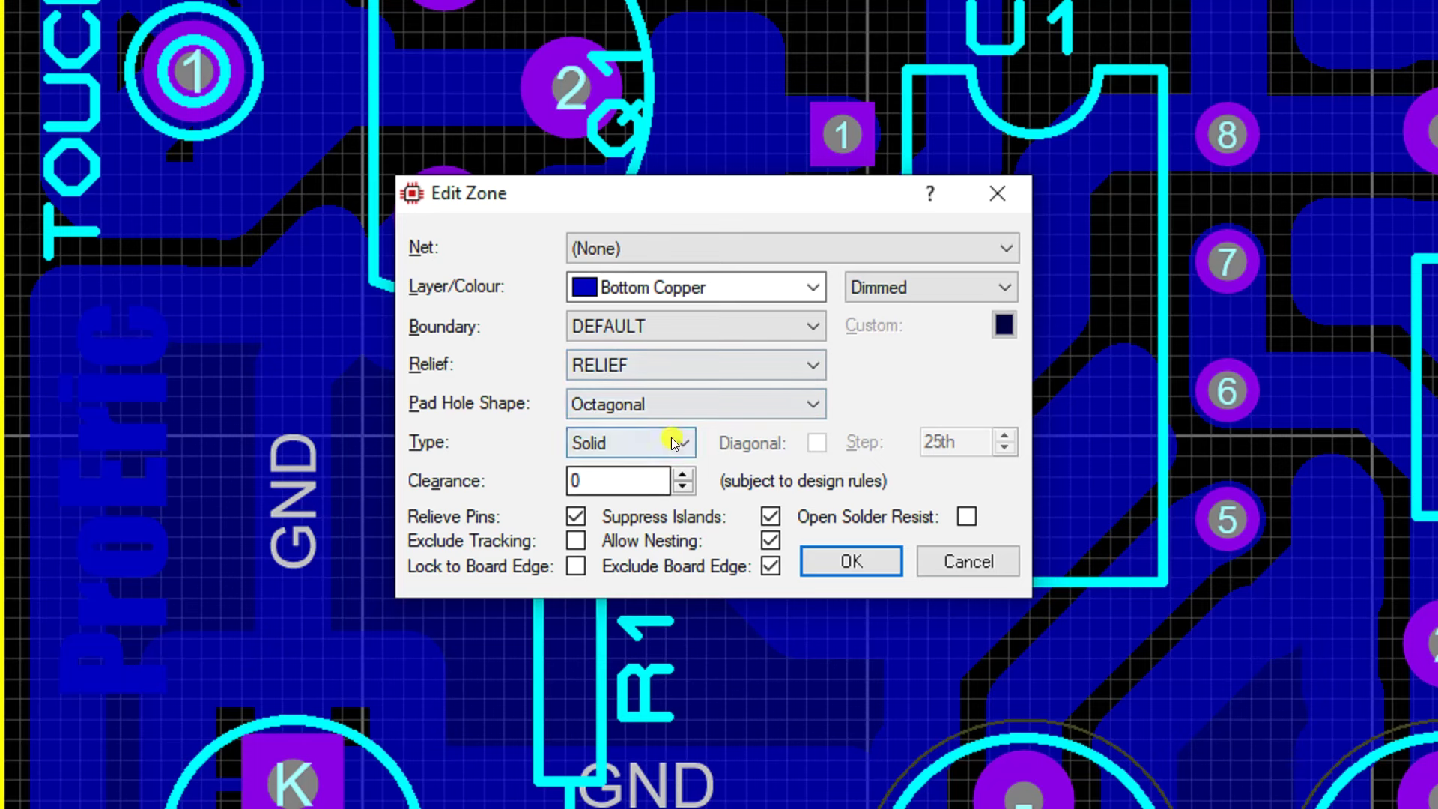
click(674, 437)
click(617, 509)
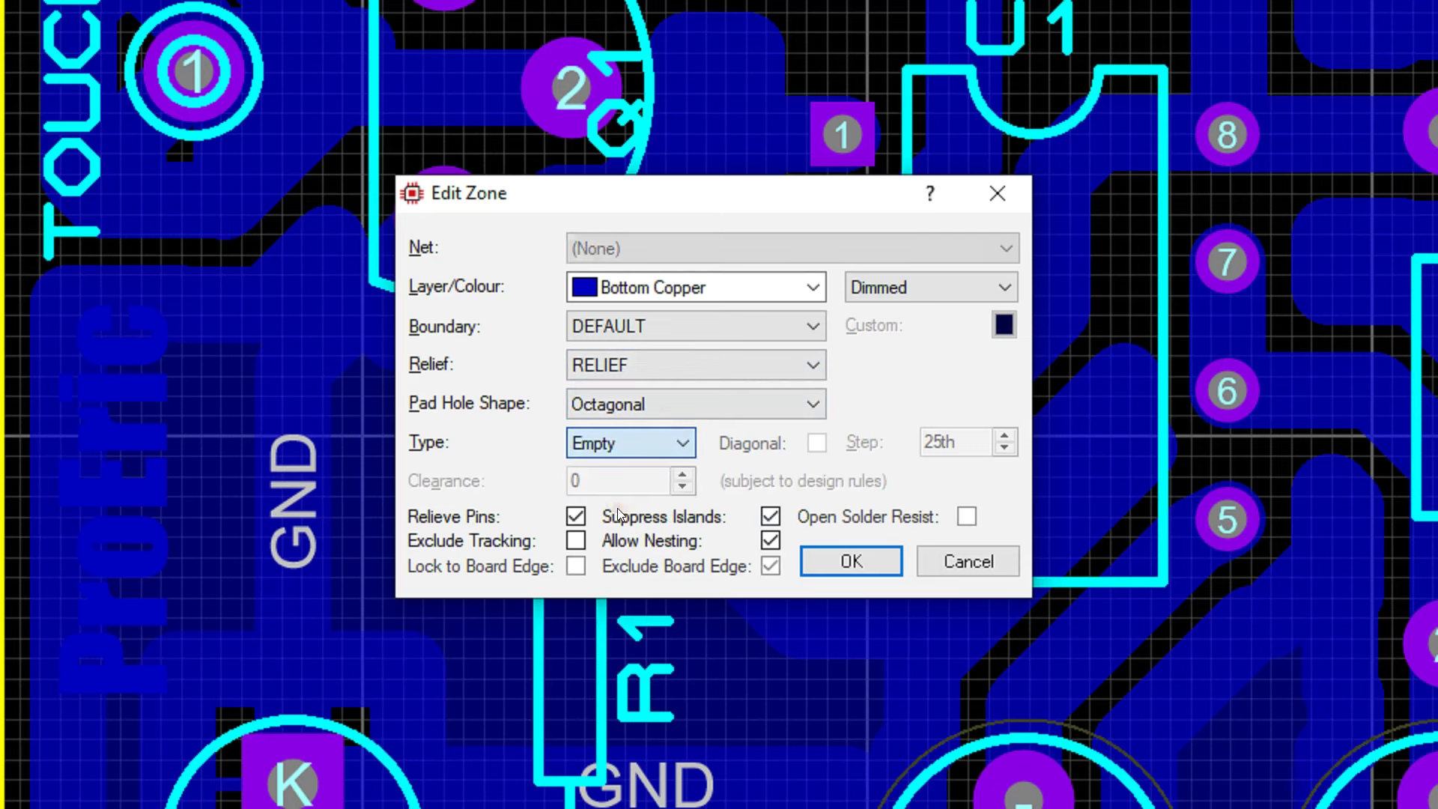
click(873, 283)
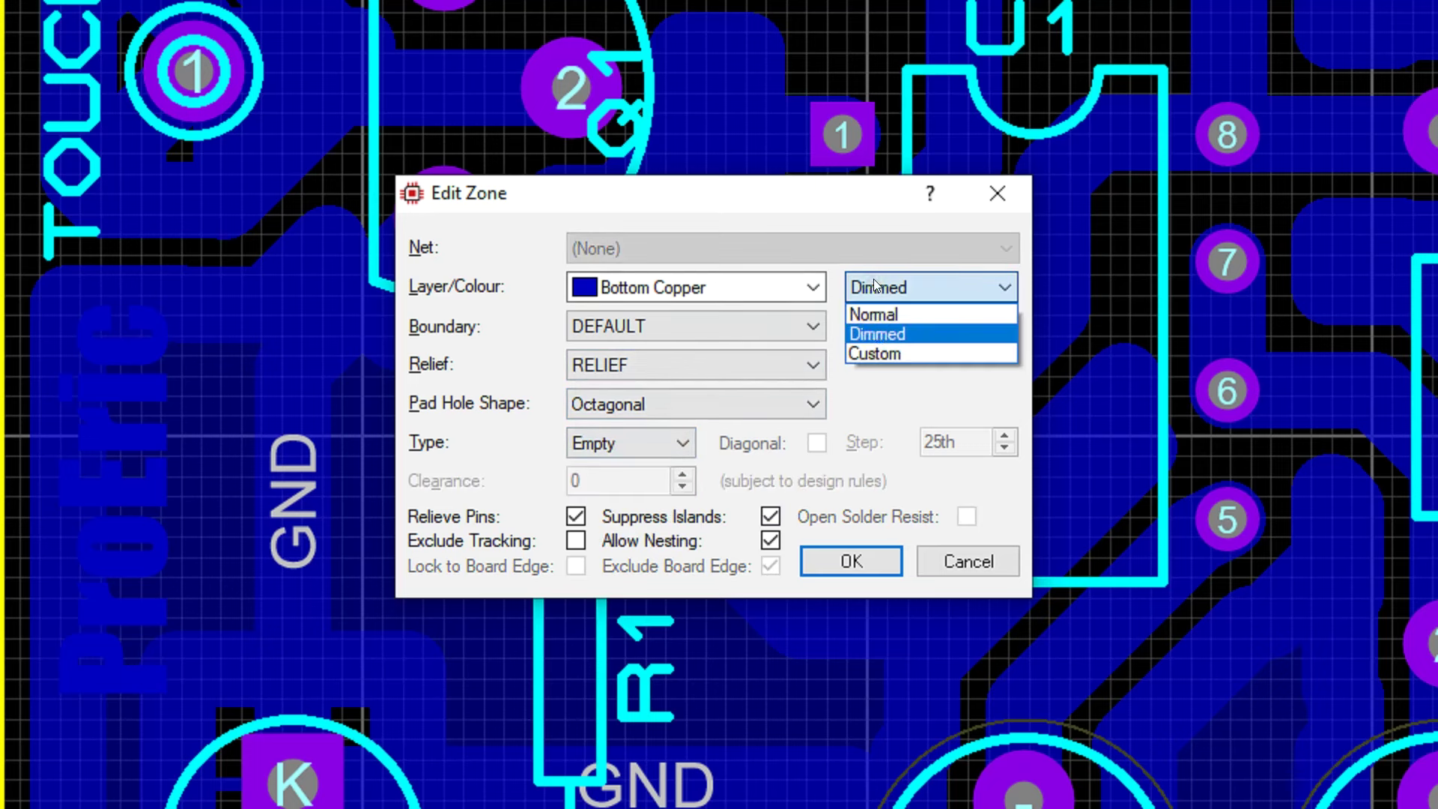
click(872, 310)
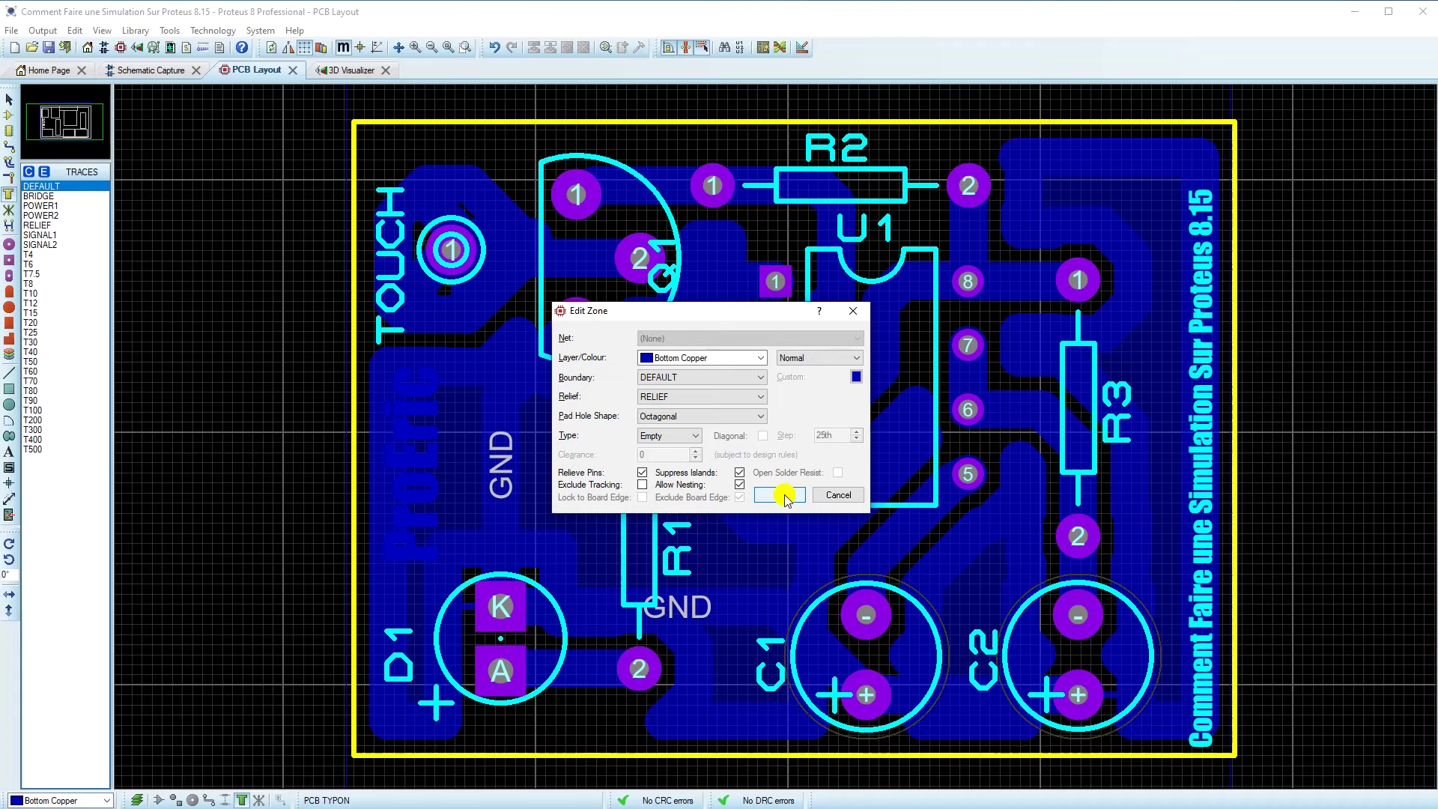
click(860, 563)
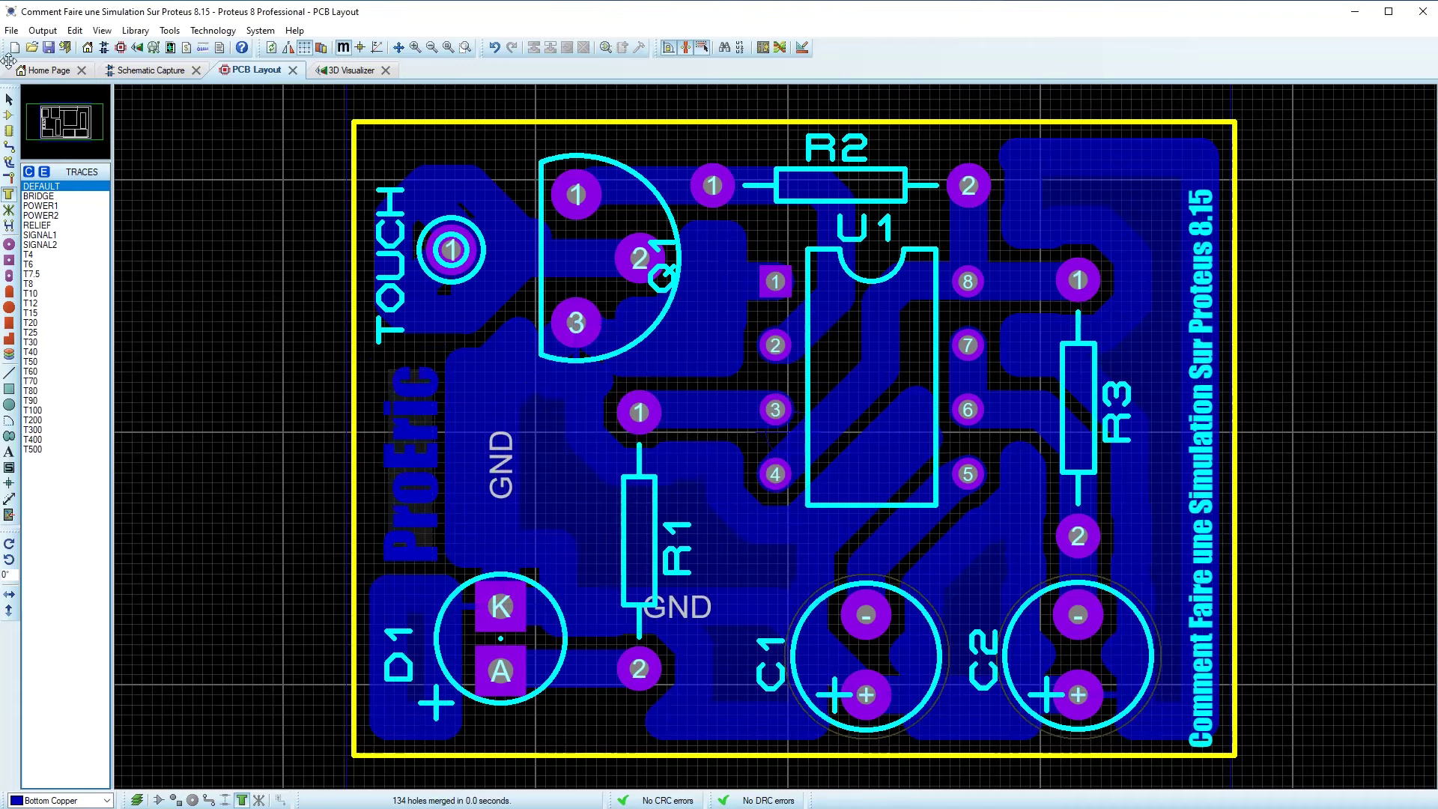
- Inspect the copper text on the board's underside in the 3D view and set the board to spin automatically
click(341, 71)
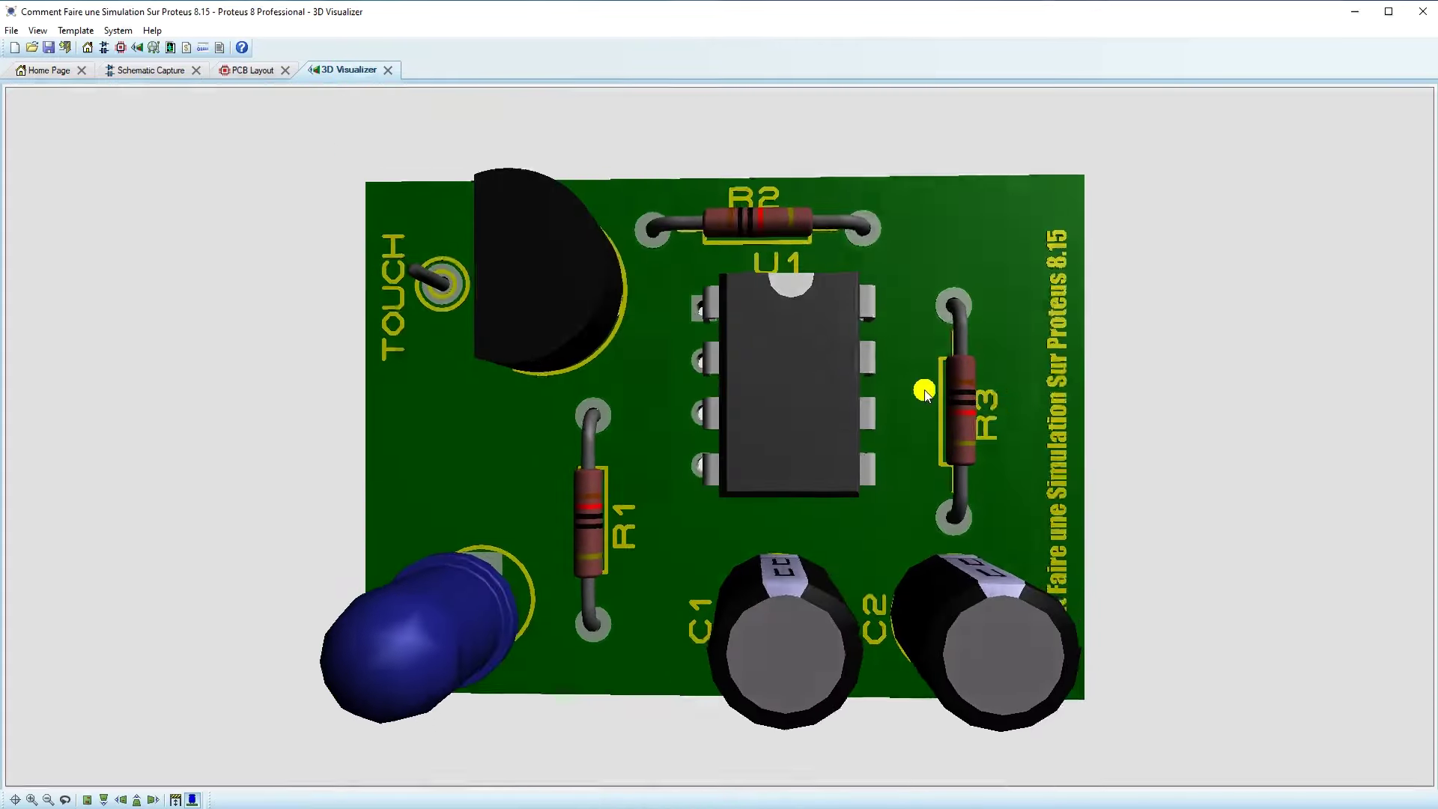
click(1403, 462)
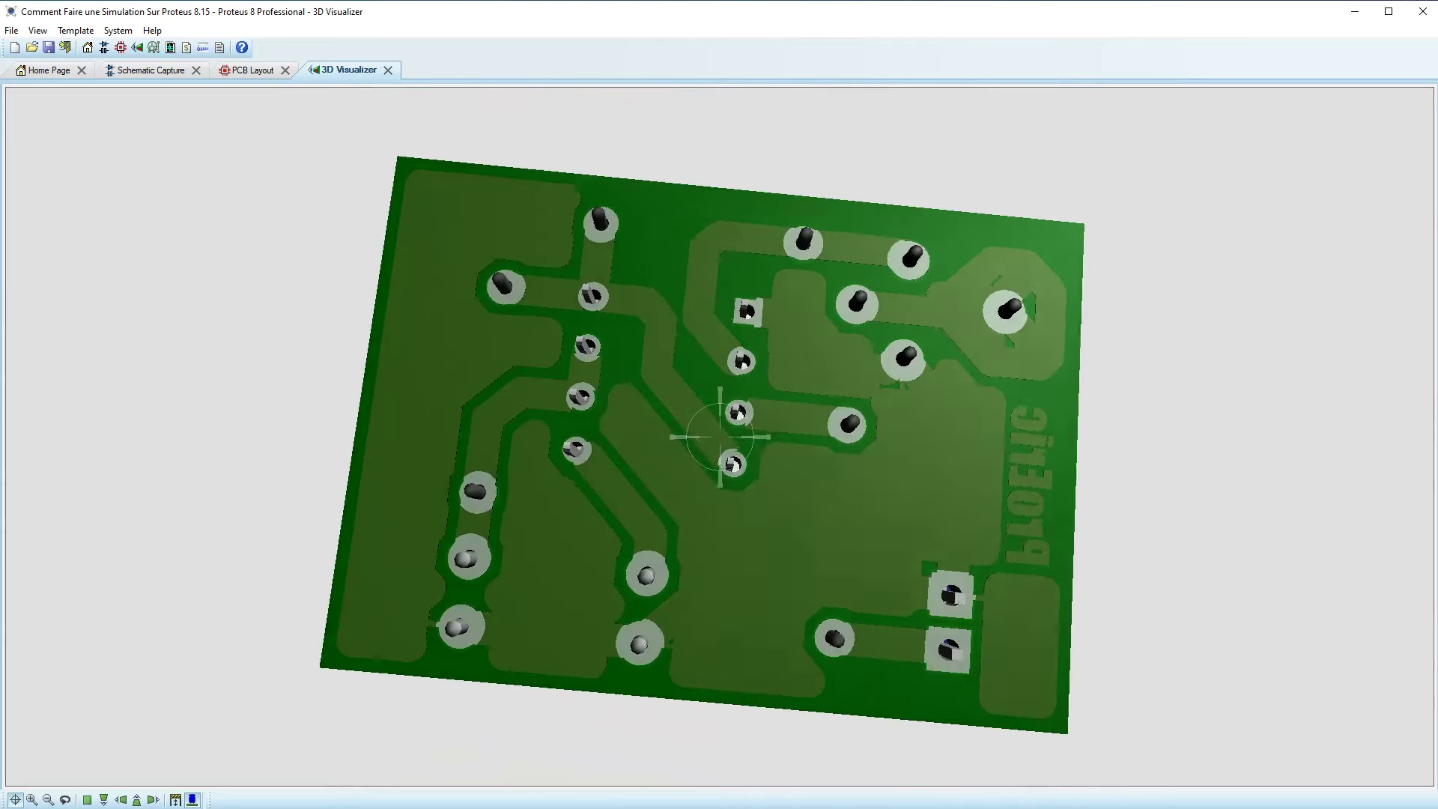
click(693, 427)
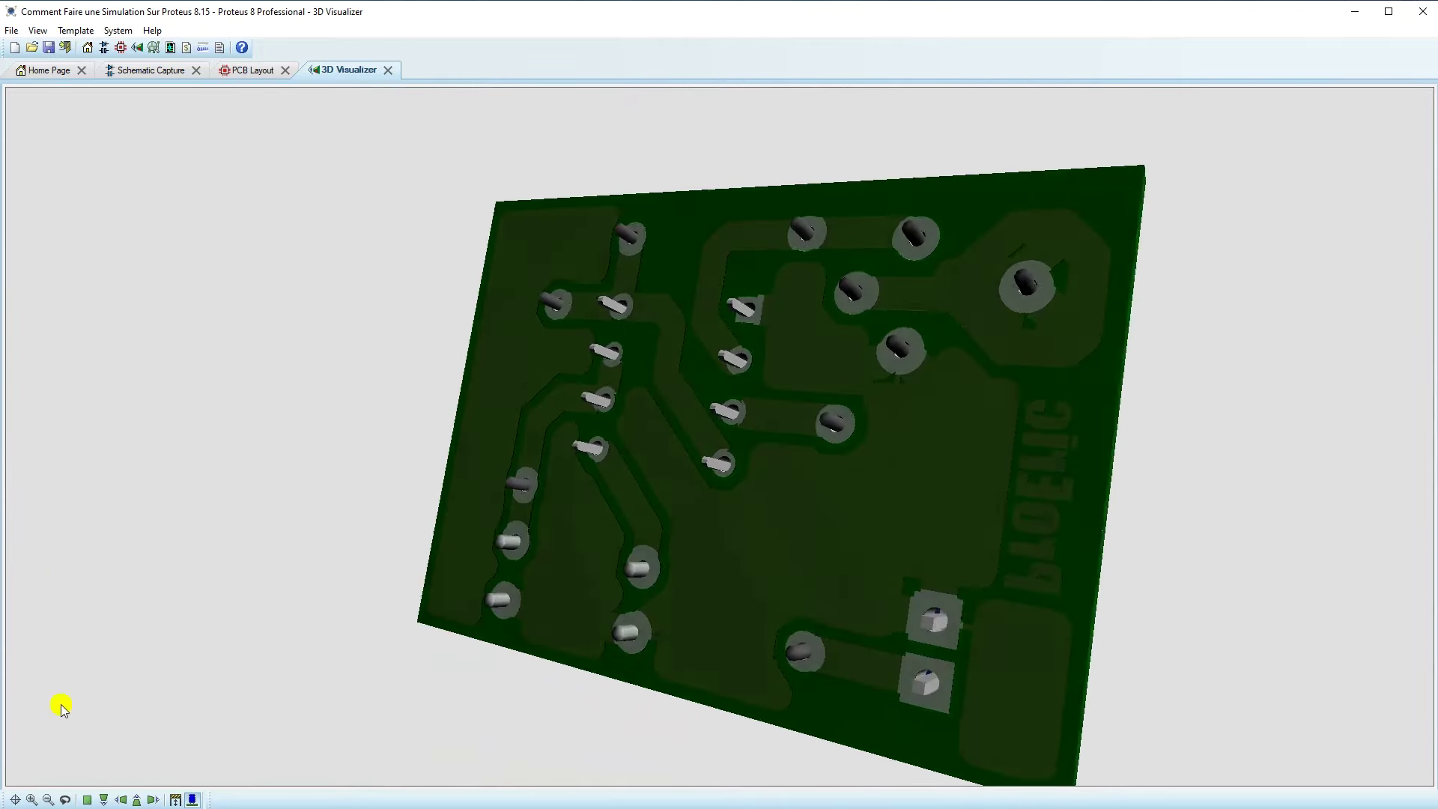
click(103, 801)
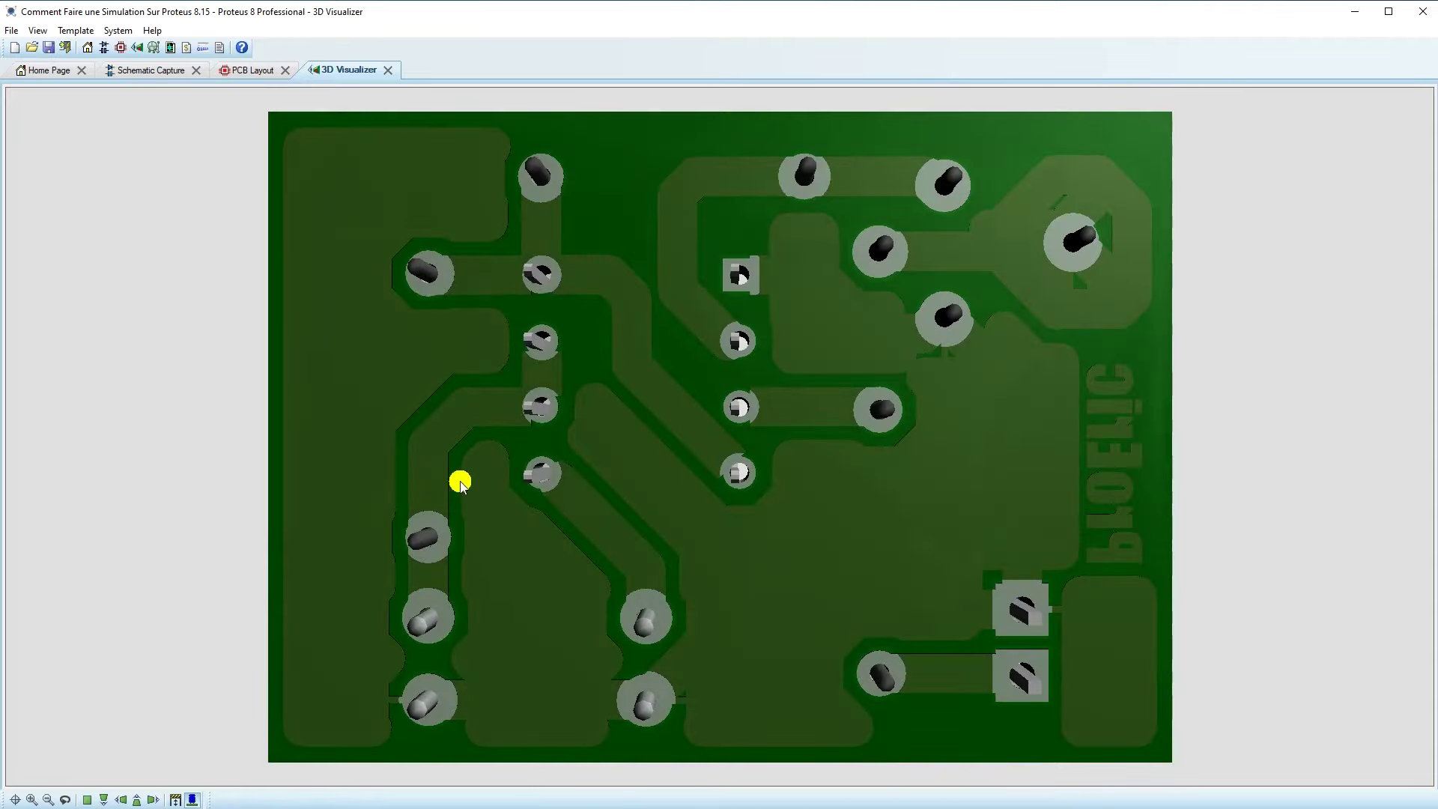
click(397, 425)
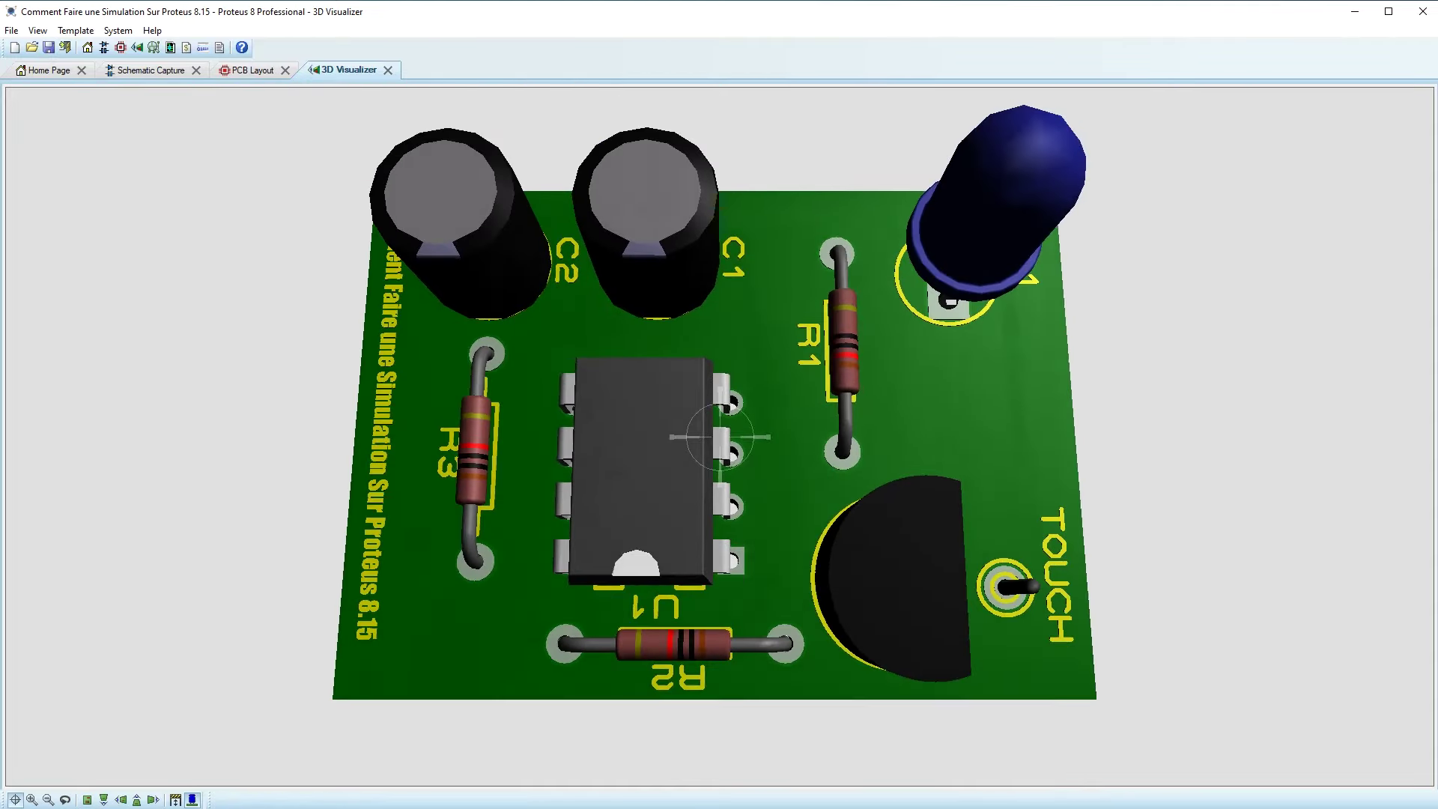
click(35, 30)
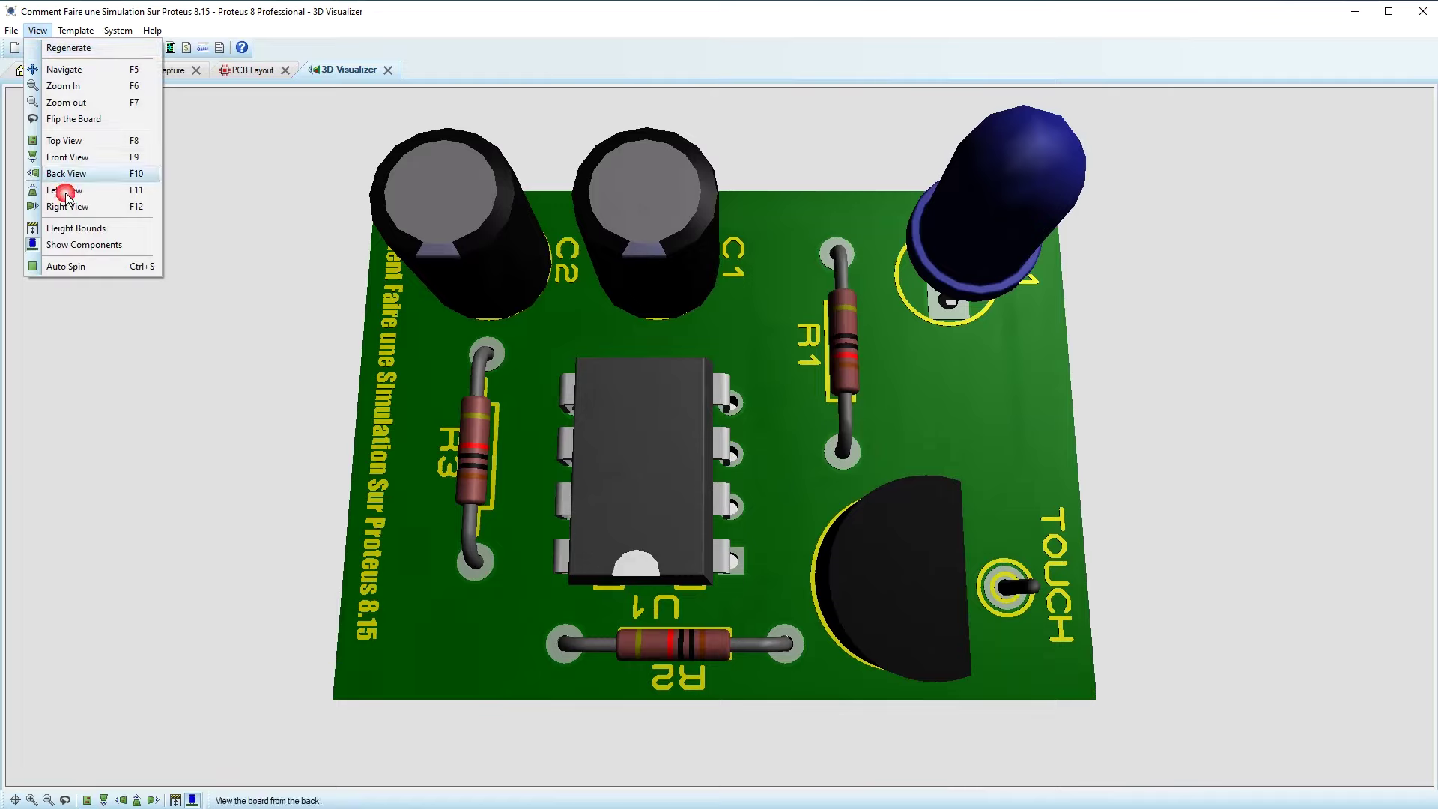
click(65, 266)
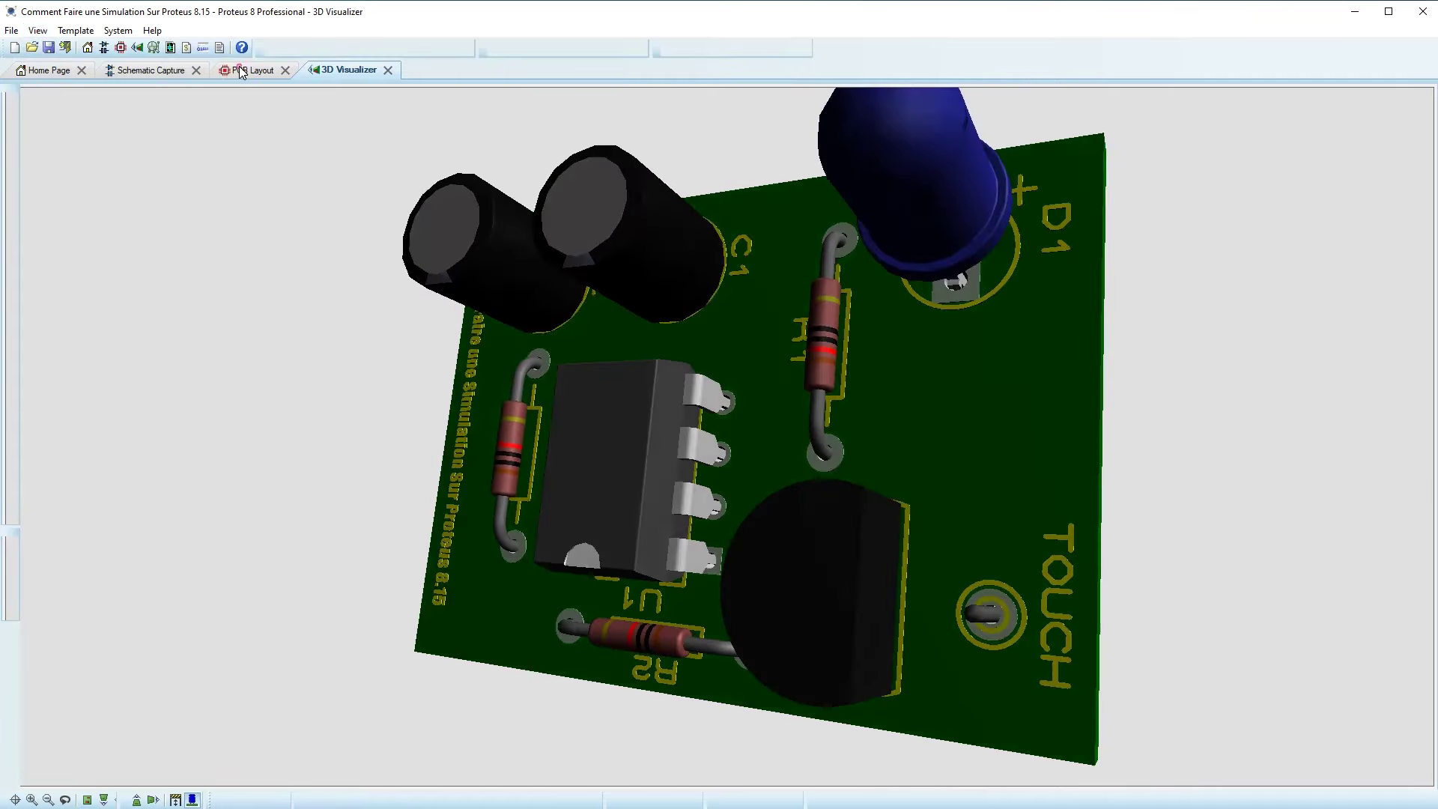
- Review the finished schematic, the PCB layout and the spinning 3D board one after another
click(241, 71)
click(166, 74)
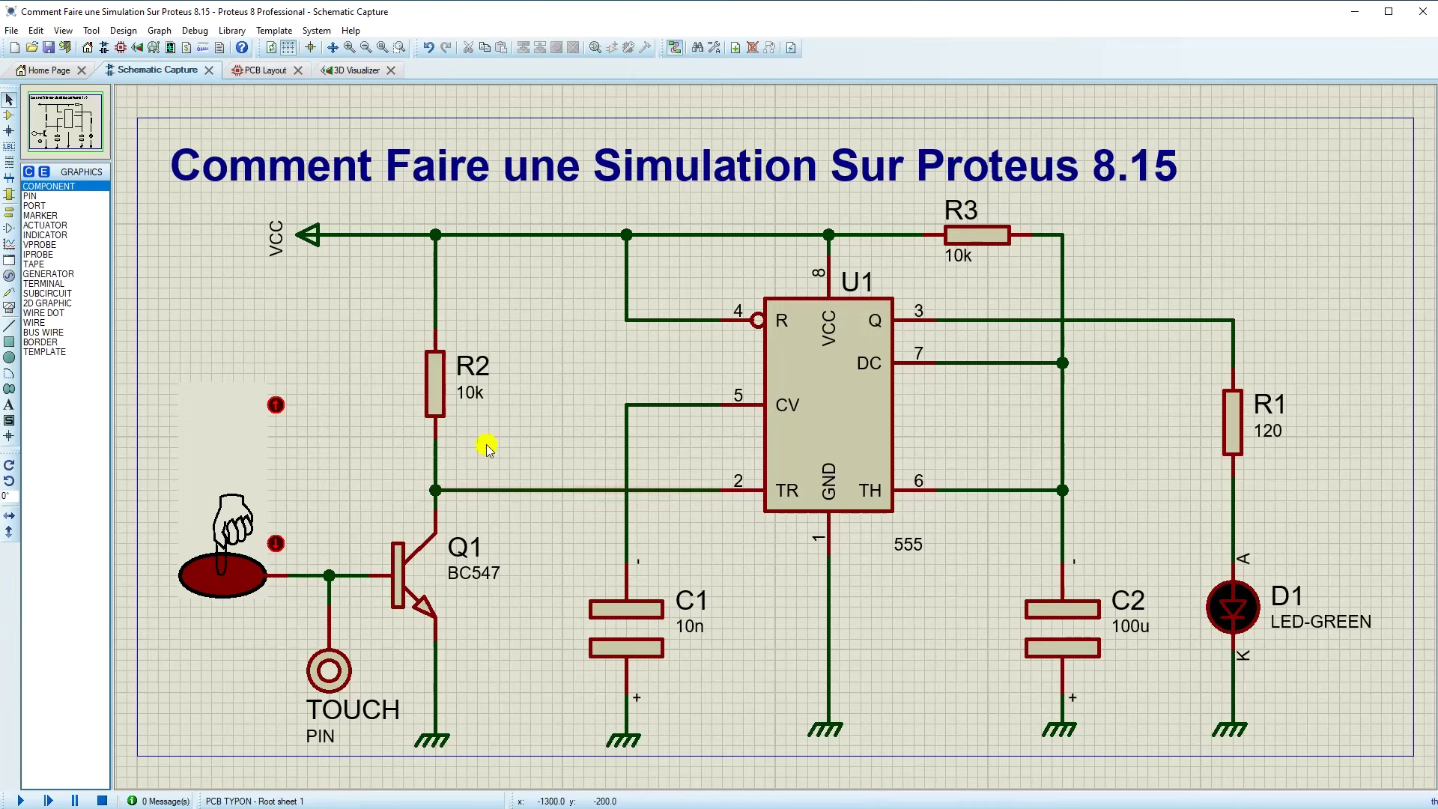
click(267, 71)
click(337, 72)
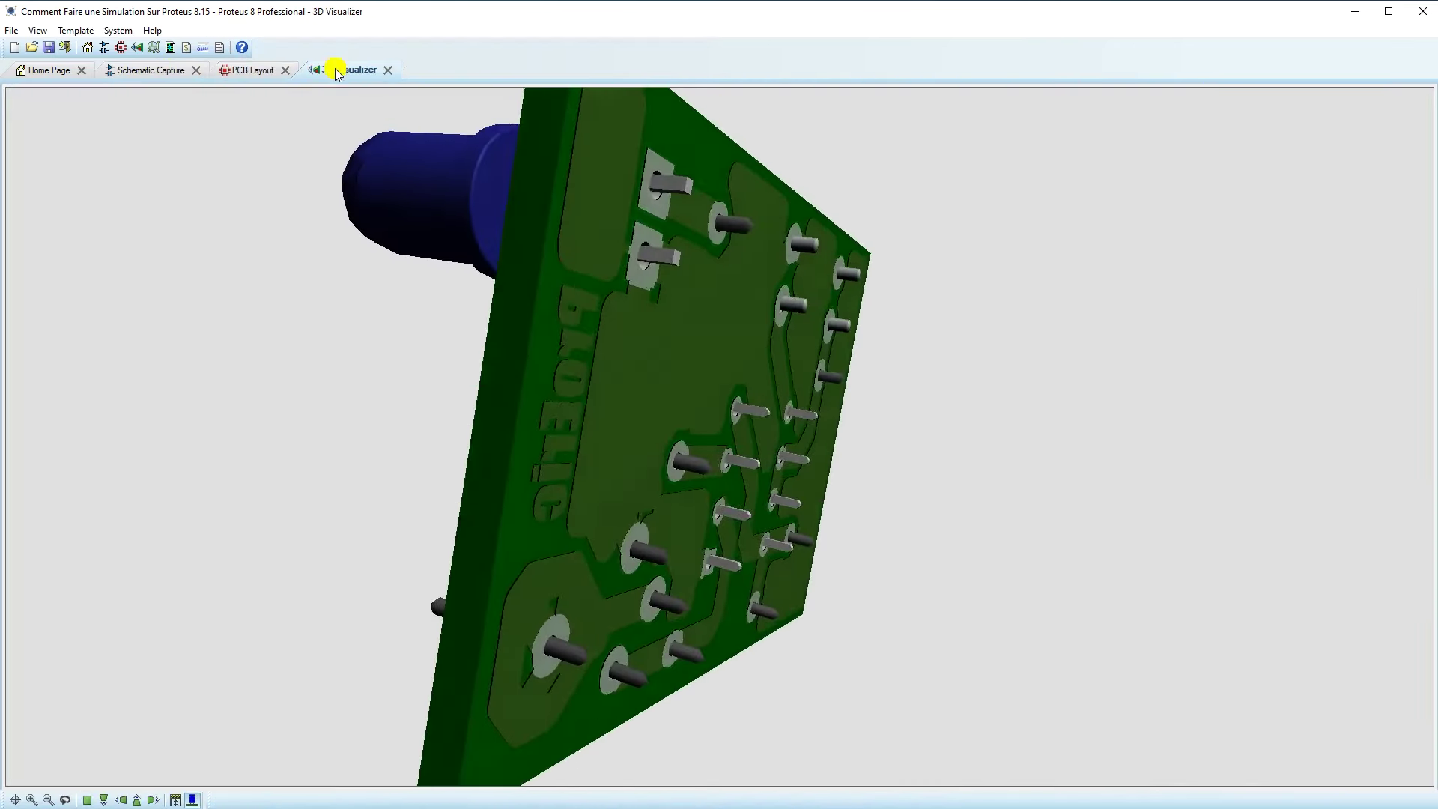